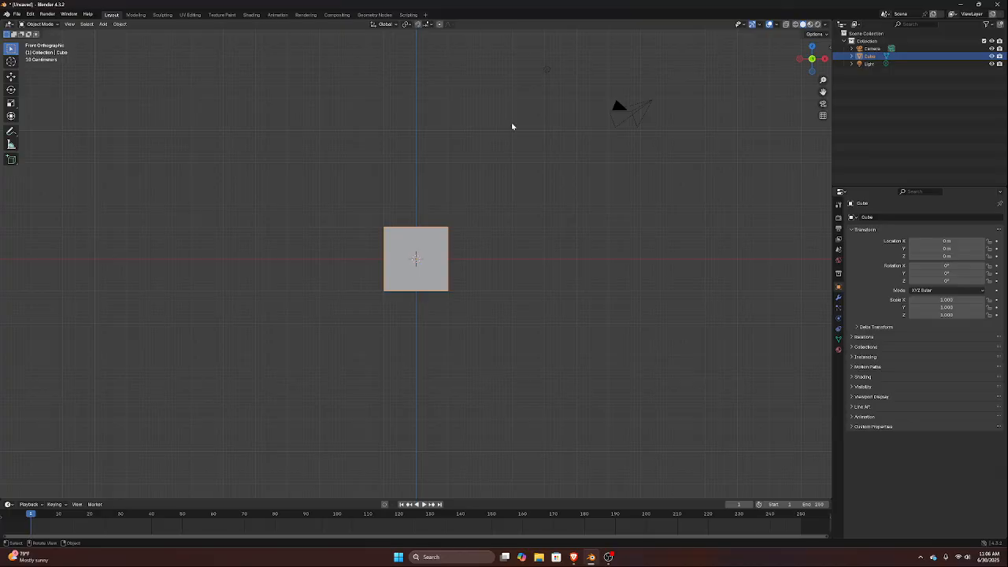
Turn on X-ray display and add a centred vertical loop cut to the cube in Edit Mode
{"action": "key", "text": "alt+z"}
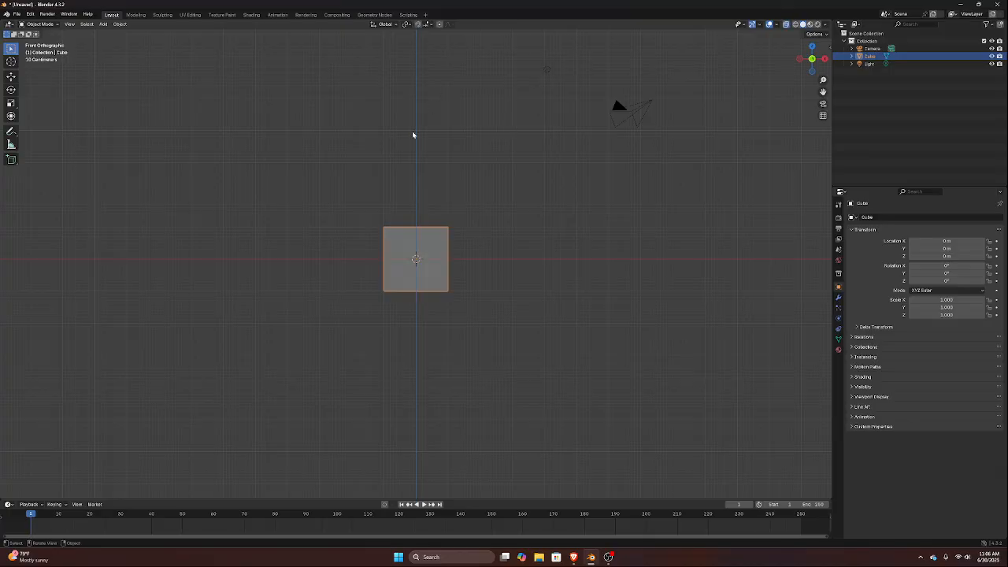
{"action": "key", "text": "Tab"}
{"action": "key", "text": "alt+a"}
{"action": "left_click_drag", "start_coordinate": [292, 180], "coordinate": [397, 383]}
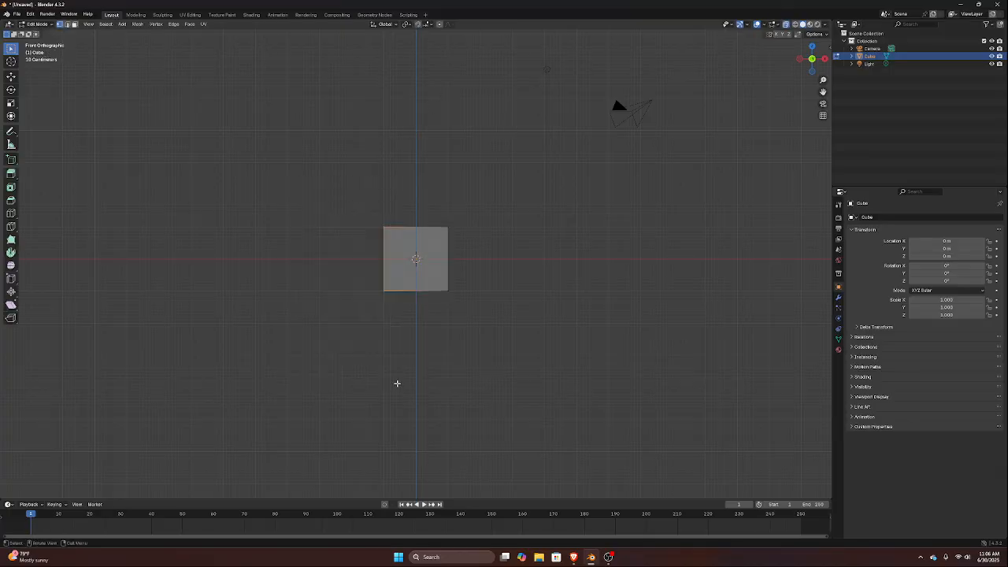
{"action": "key", "text": "x"}
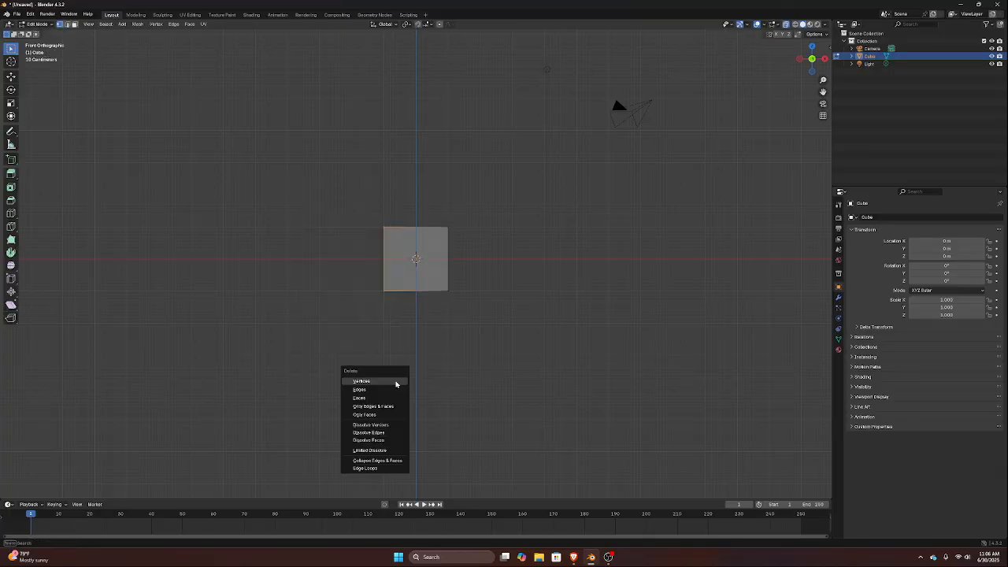
{"action": "key", "text": "Escape"}
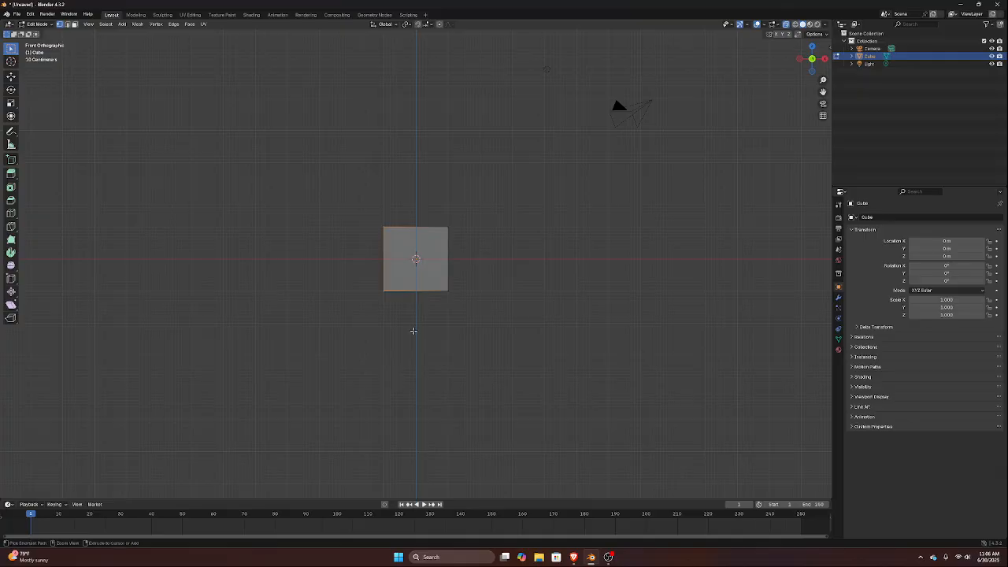
{"action": "key", "text": "ctrl+r"}
{"action": "left_click", "coordinate": [409, 246]}
{"action": "right_click", "coordinate": [417, 232]}
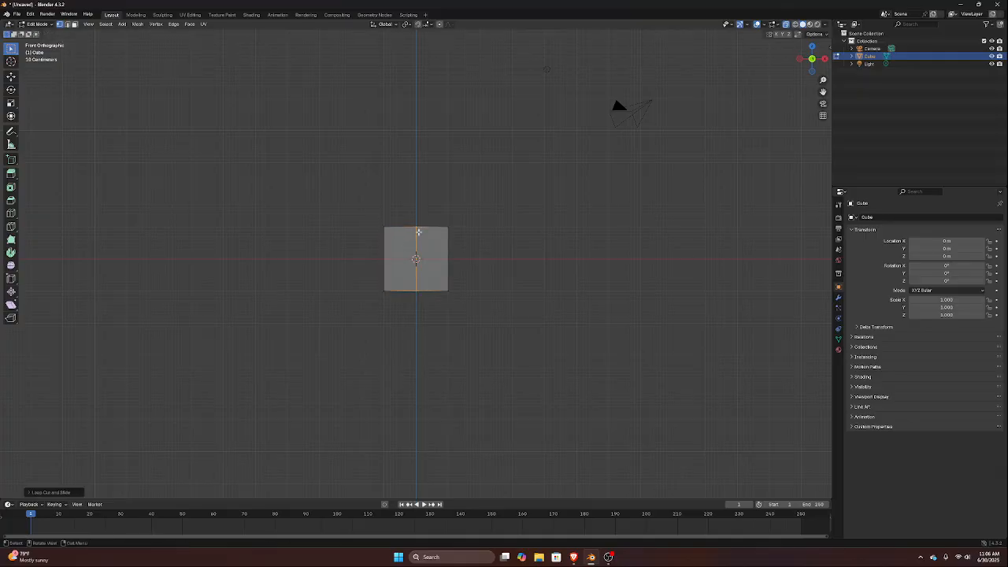
Delete the vertices of the cube's left half, up to the centre loop
{"action": "left_click_drag", "start_coordinate": [359, 197], "coordinate": [400, 315]}
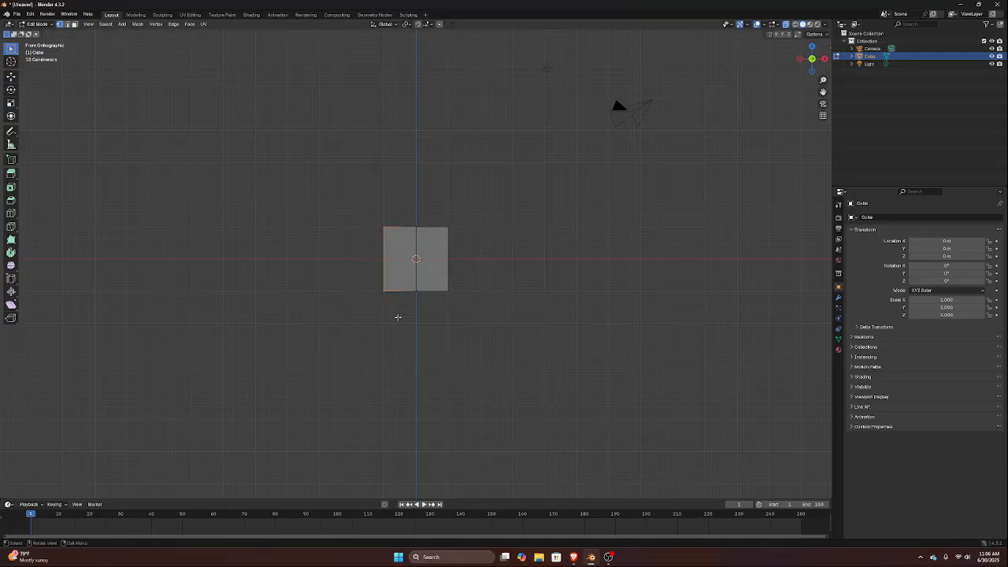
{"action": "key", "text": "x"}
{"action": "left_click", "coordinate": [398, 317]}
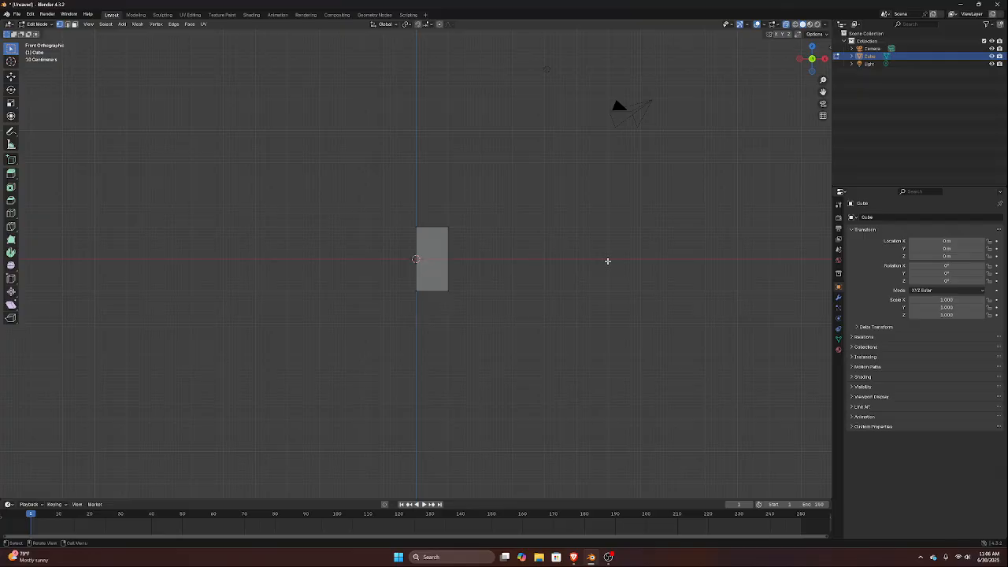
Add a Mirror modifier to the remaining half of the cube
{"action": "left_click", "coordinate": [838, 297]}
{"action": "left_click", "coordinate": [880, 217]}
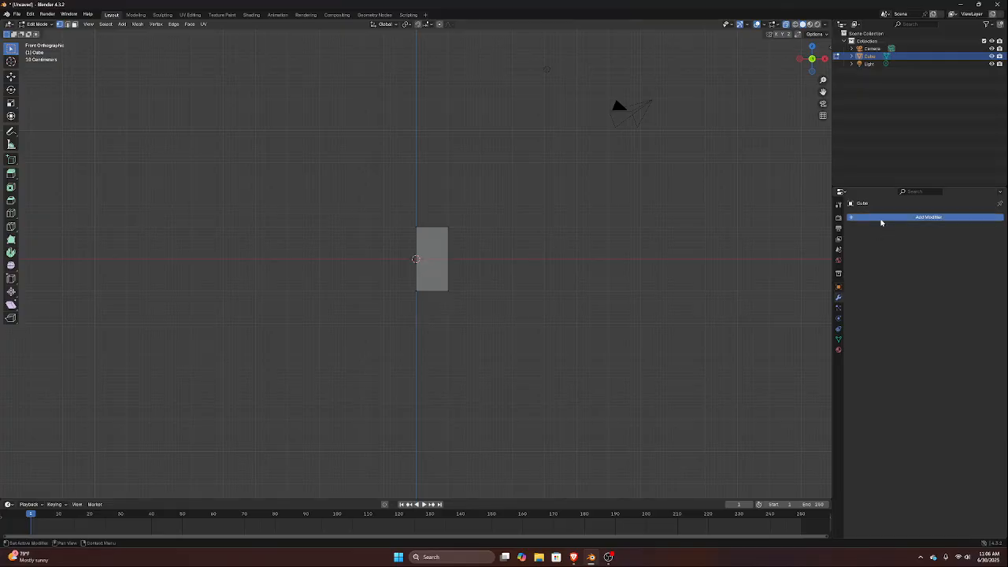
{"action": "mouse_move", "coordinate": [871, 246]}
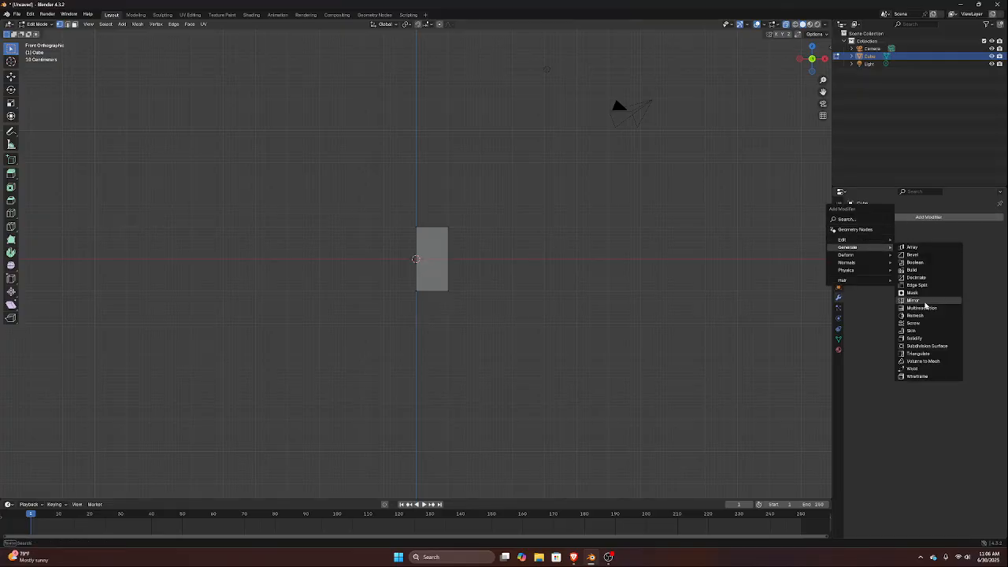
{"action": "left_click", "coordinate": [915, 304]}
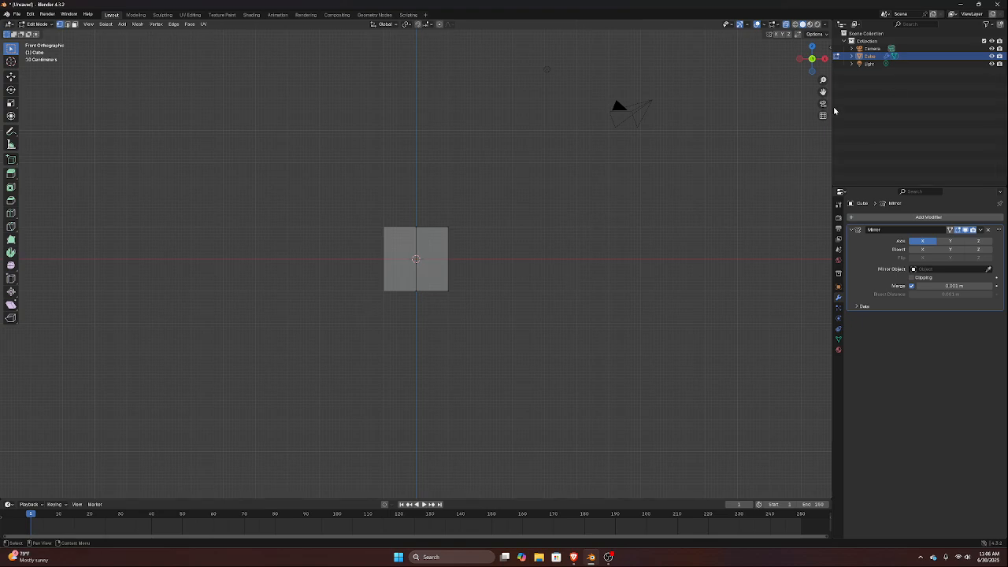
{"action": "key", "text": "alt+Tab"}
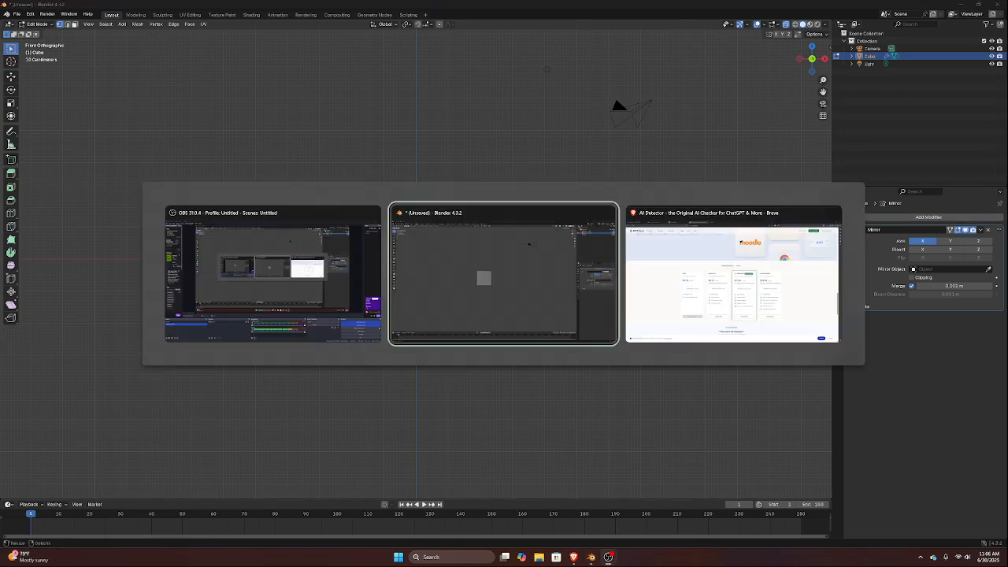
{"action": "key", "text": "alt+Tab"}
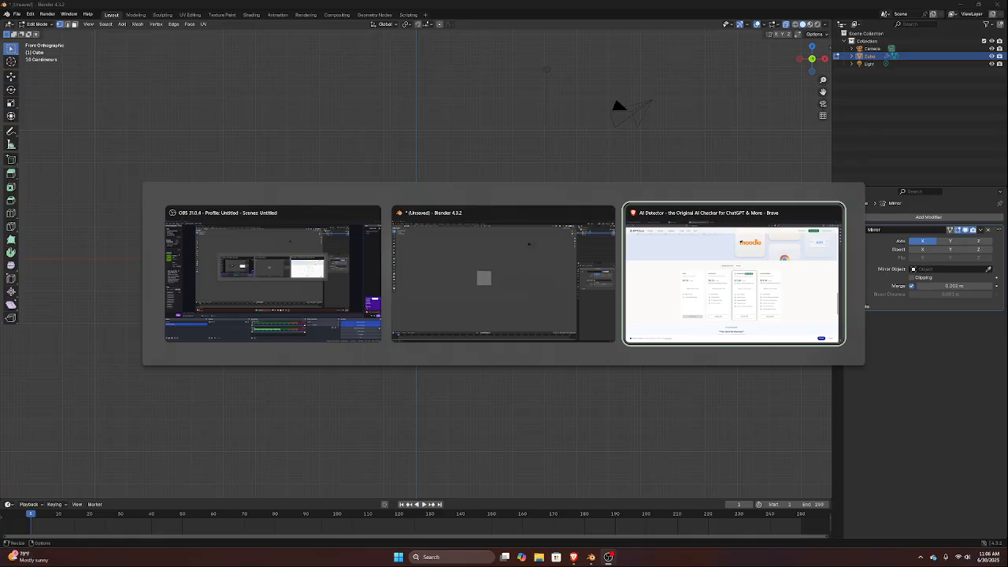
{"action": "key", "text": "Escape"}
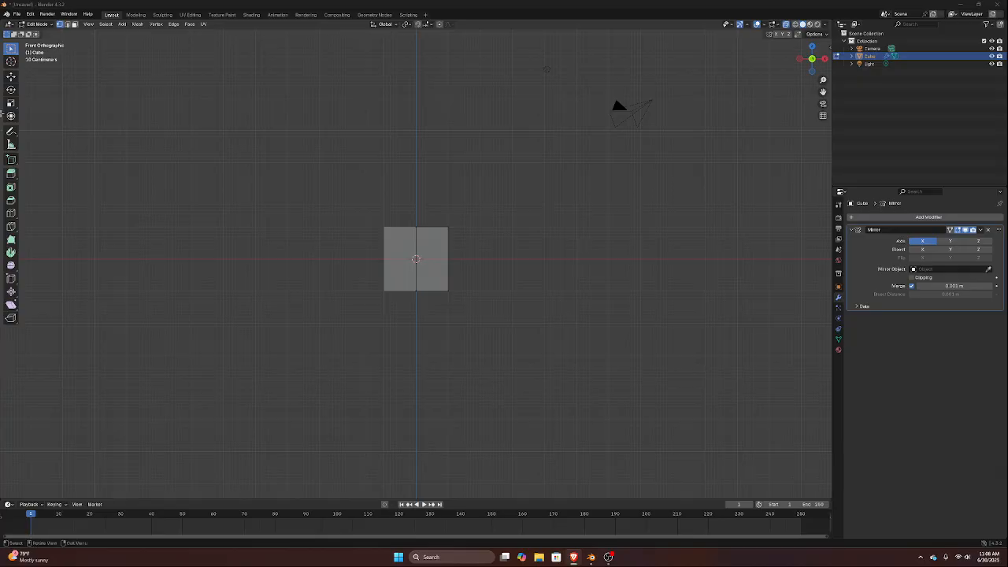
Return to Object Mode and delete the mirrored cube from the scene
{"action": "left_click", "coordinate": [635, 253]}
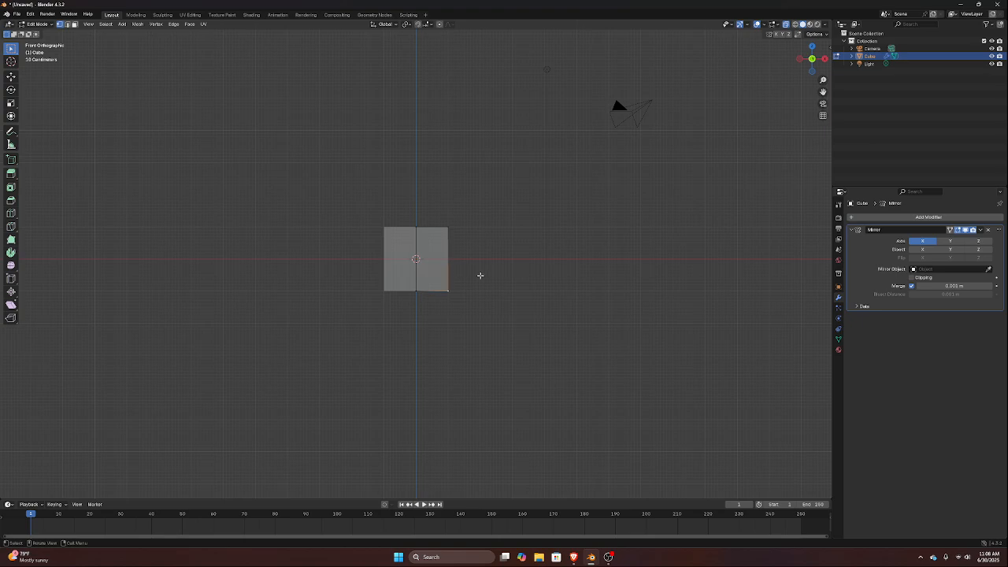
{"action": "key", "text": "a"}
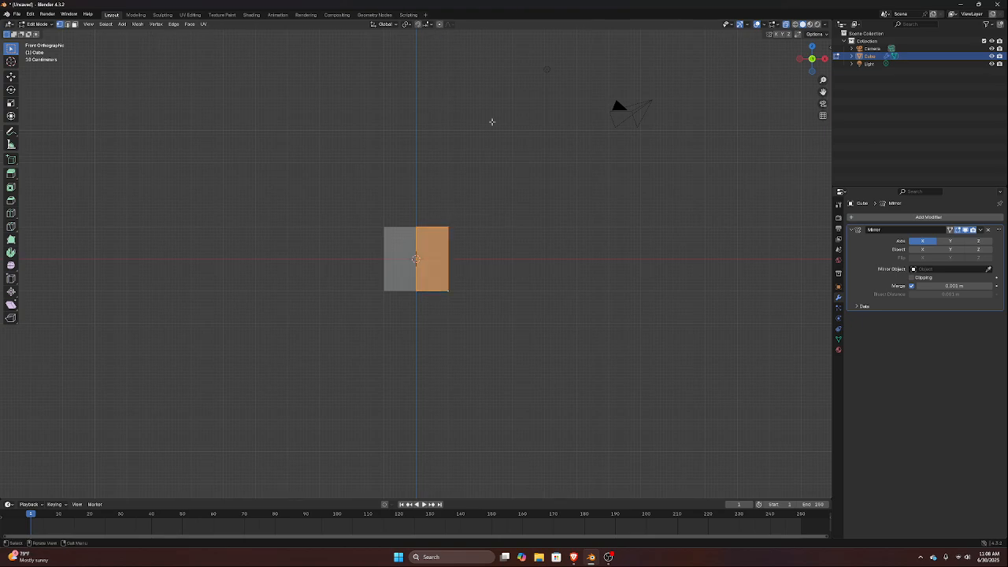
{"action": "left_click", "coordinate": [567, 182]}
{"action": "key", "text": "Tab"}
{"action": "key", "text": "x"}
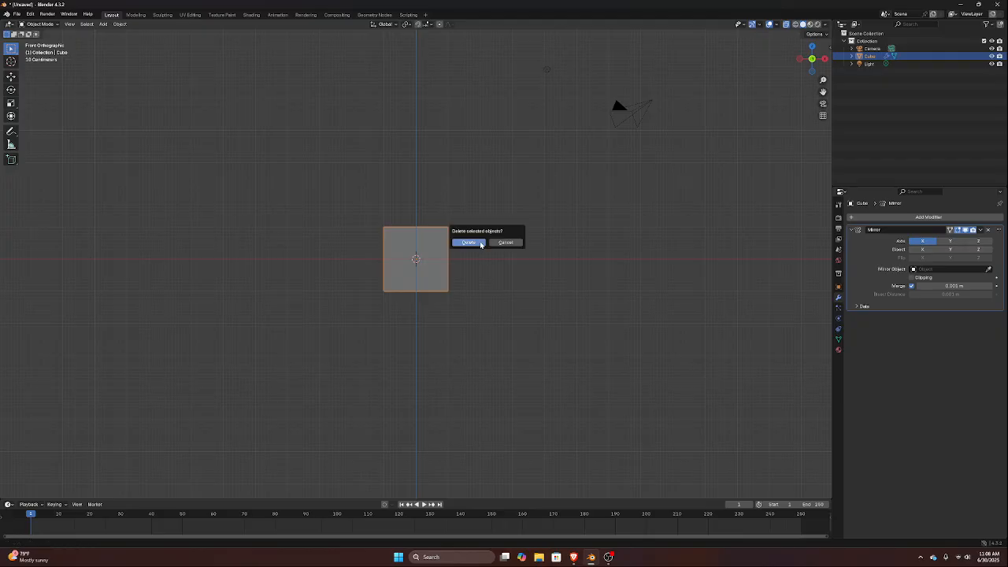
{"action": "left_click", "coordinate": [481, 244]}
{"action": "key", "text": "shift+a"}
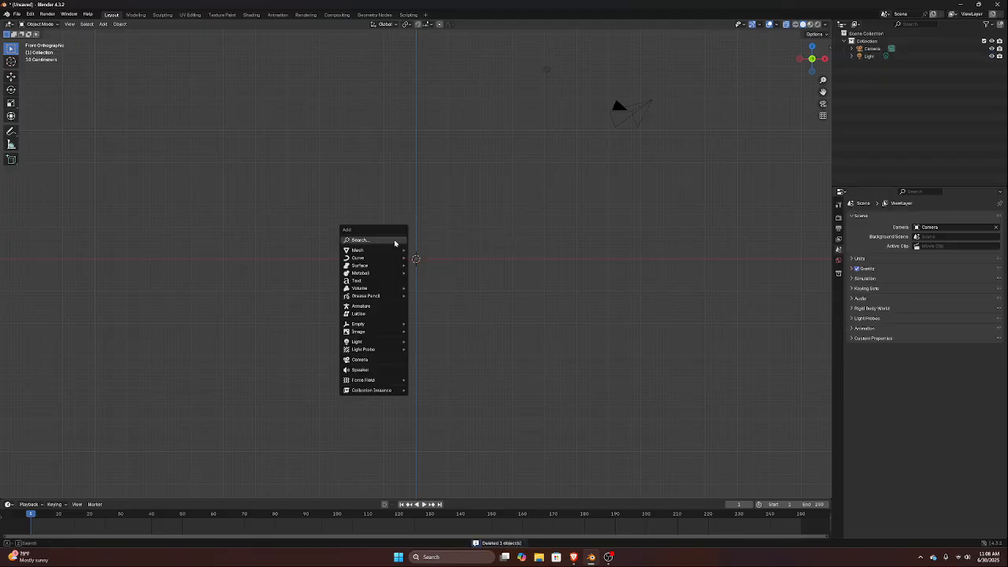
{"action": "mouse_move", "coordinate": [361, 260]}
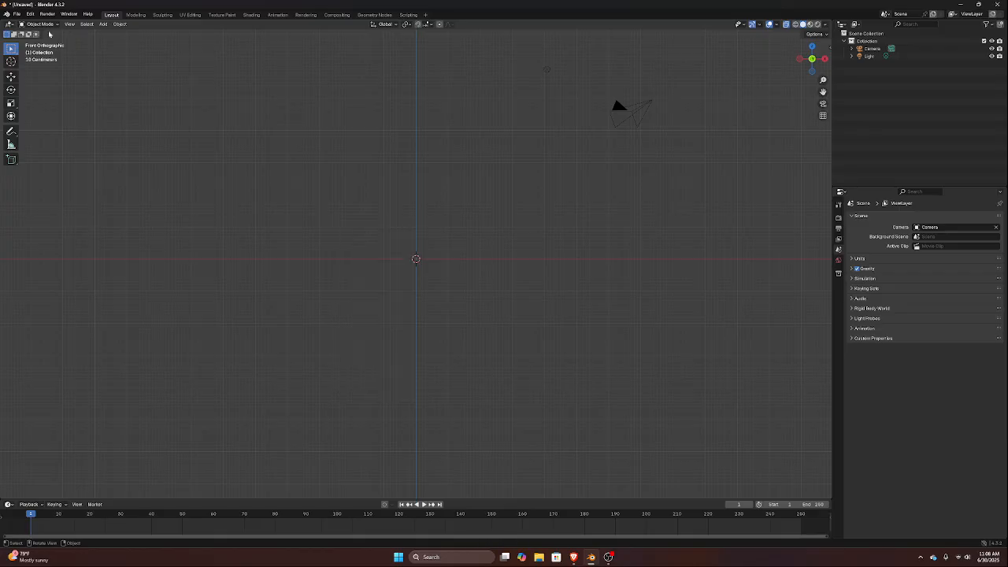
Open the extensions section of the Preferences, search for "F2" and expand the F2 add-on's details
{"action": "left_click", "coordinate": [29, 13]}
{"action": "left_click", "coordinate": [52, 111]}
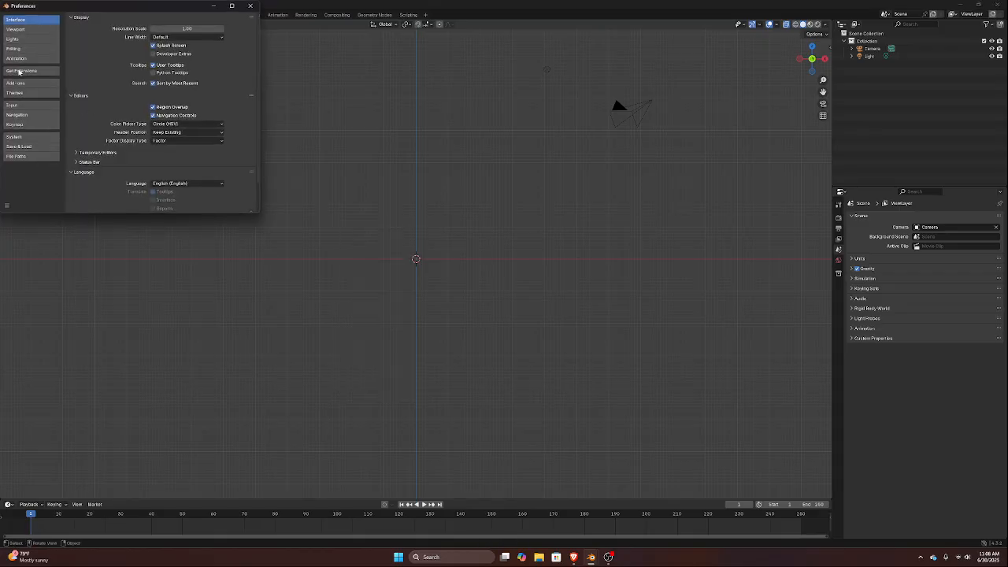
{"action": "left_click", "coordinate": [19, 71]}
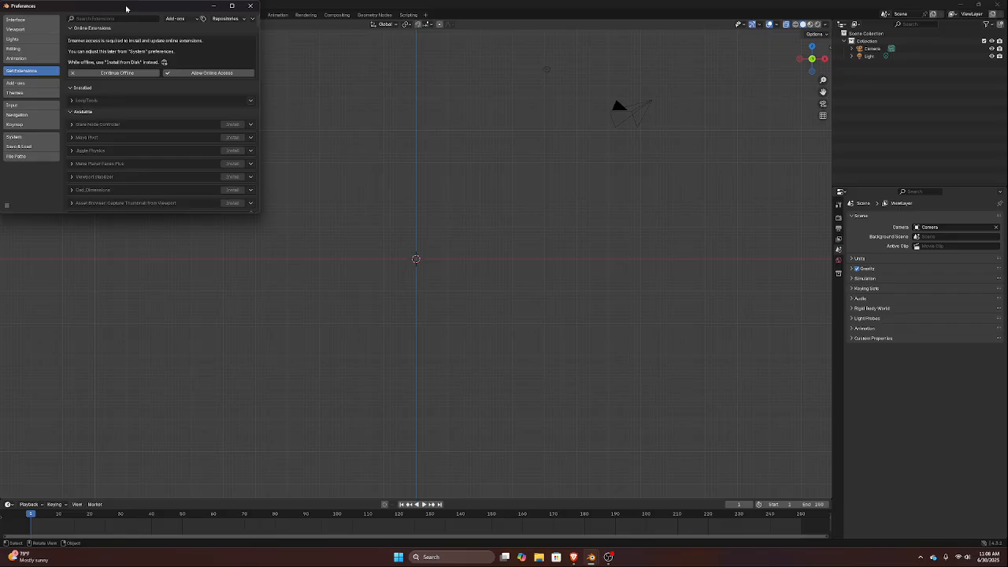
{"action": "left_click", "coordinate": [120, 18]}
{"action": "type", "text": "F2"}
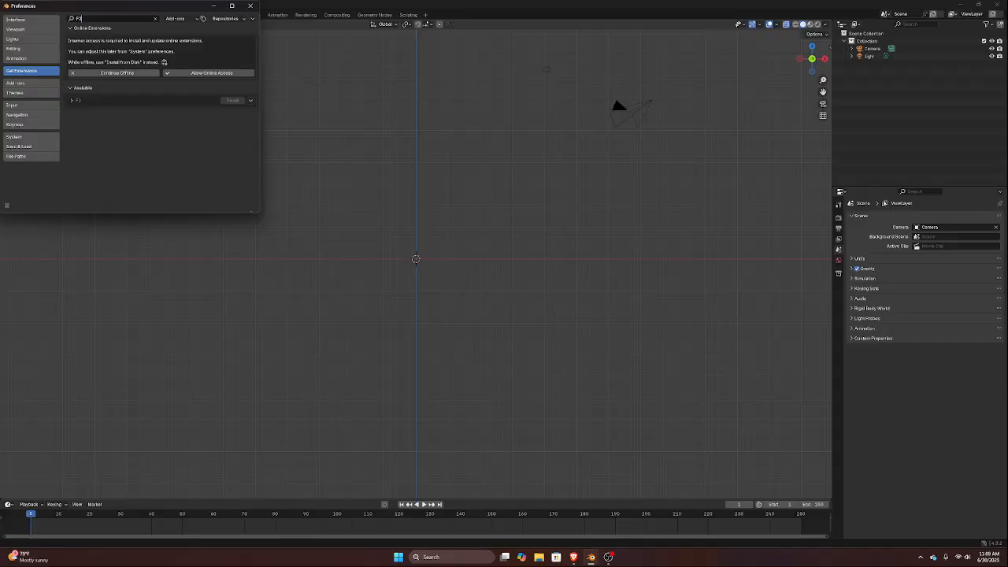
{"action": "left_click", "coordinate": [221, 115]}
{"action": "left_click", "coordinate": [71, 101]}
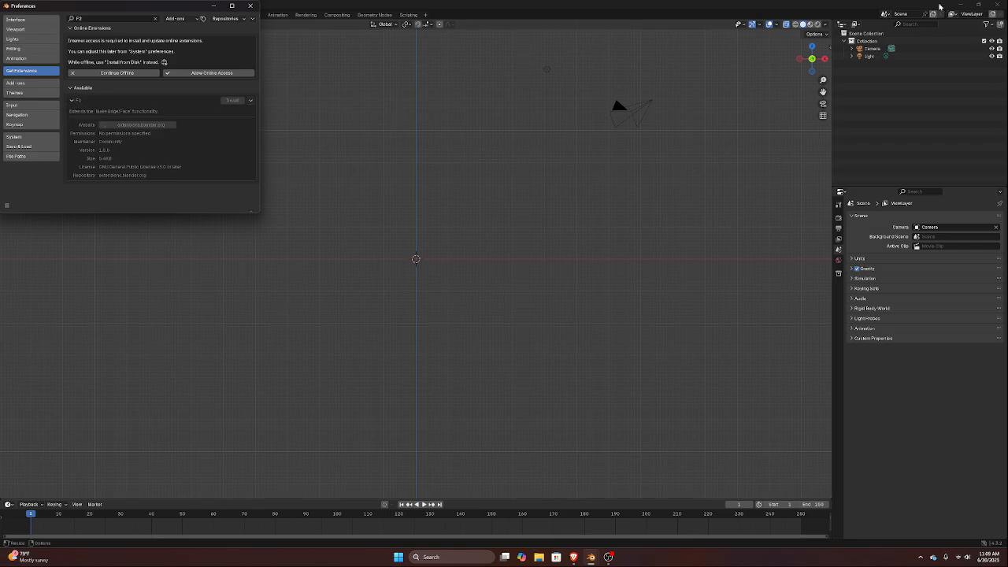
{"action": "left_click", "coordinate": [574, 557]}
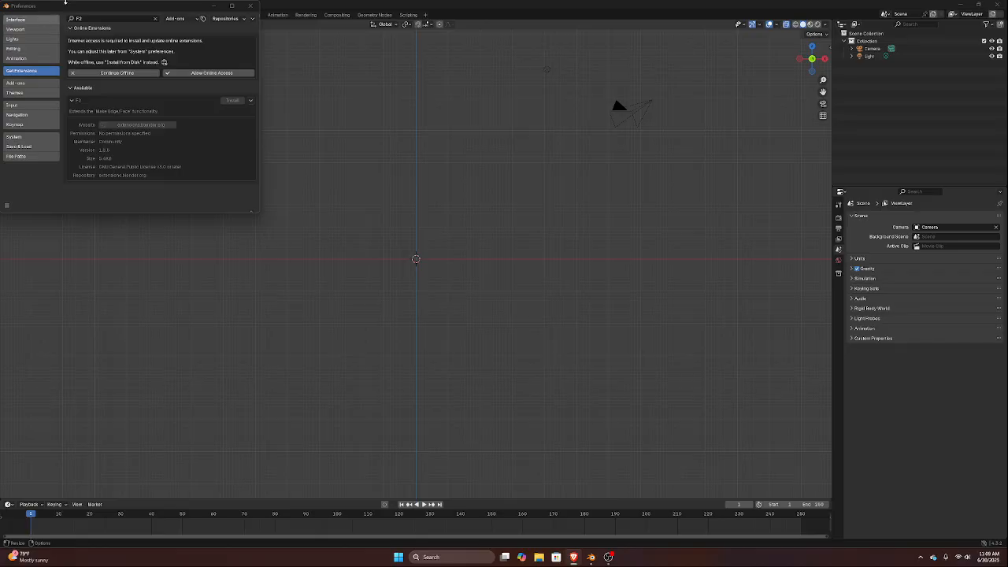
{"action": "left_click", "coordinate": [128, 19]}
{"action": "key", "text": "BackSpace"}
{"action": "key", "text": "BackSpace"}
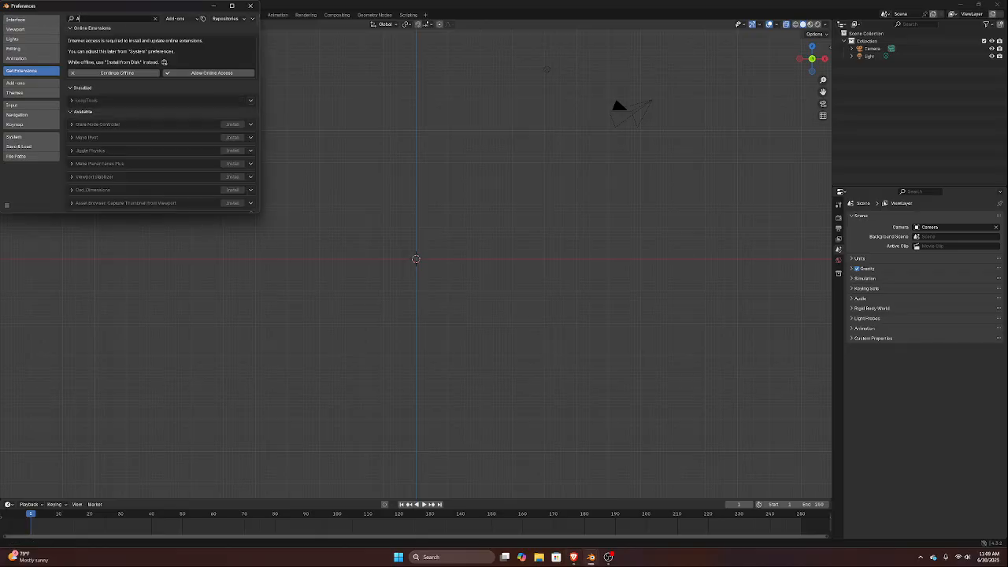
{"action": "type", "text": "Add M"}
{"action": "key", "text": "BackSpace"}
{"action": "key", "text": "BackSpace"}
{"action": "key", "text": "BackSpace"}
{"action": "key", "text": "BackSpace"}
{"action": "key", "text": "BackSpace"}
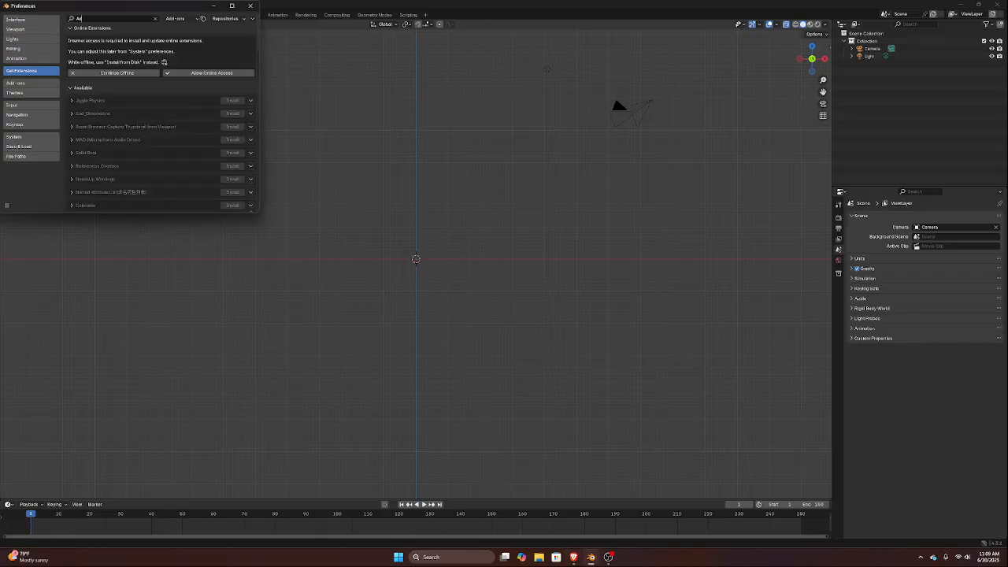
{"action": "key", "text": "Escape"}
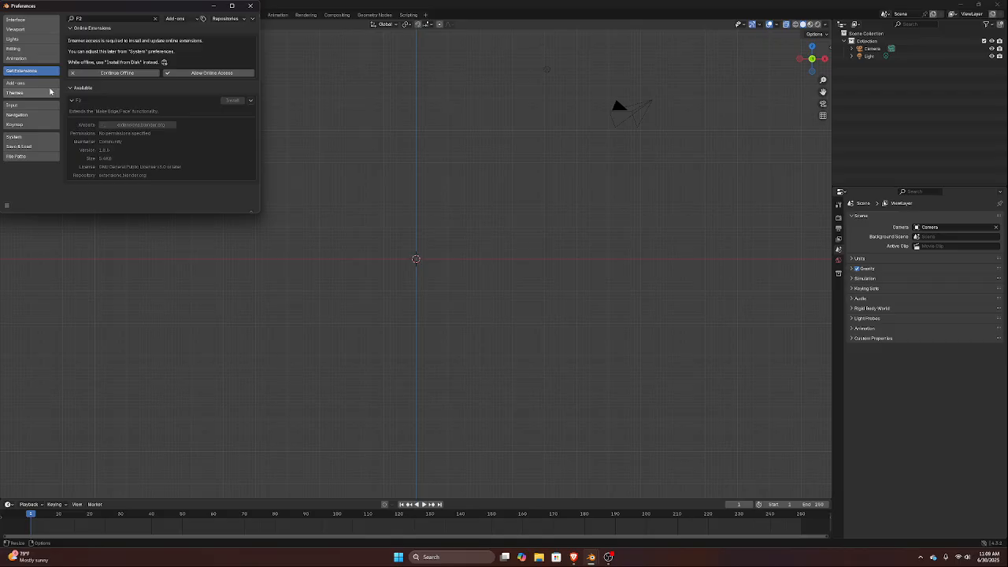
Search the installed add-ons for "Add M" and for "Extra"
{"action": "left_click", "coordinate": [16, 82]}
{"action": "left_click", "coordinate": [103, 19]}
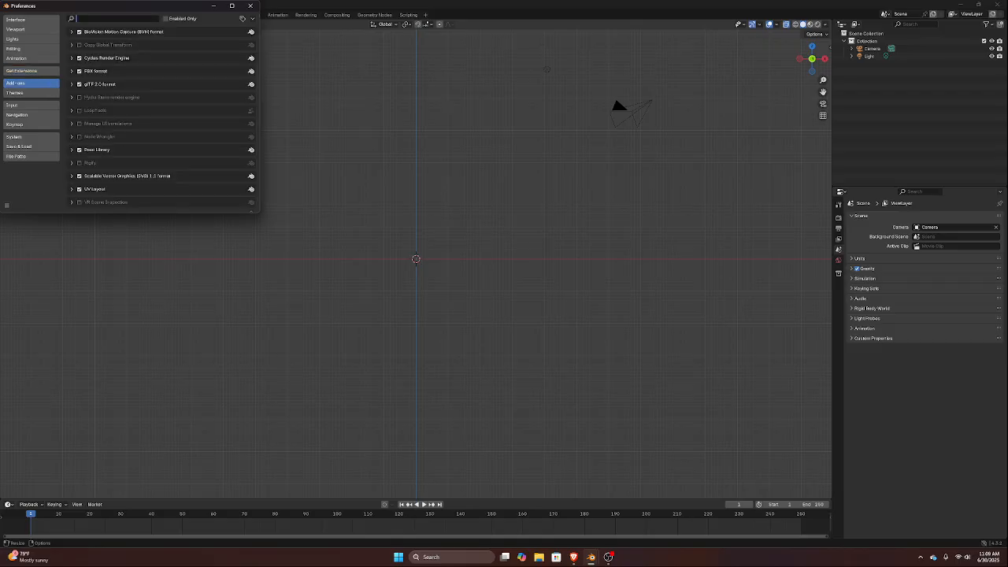
{"action": "type", "text": "Add M"}
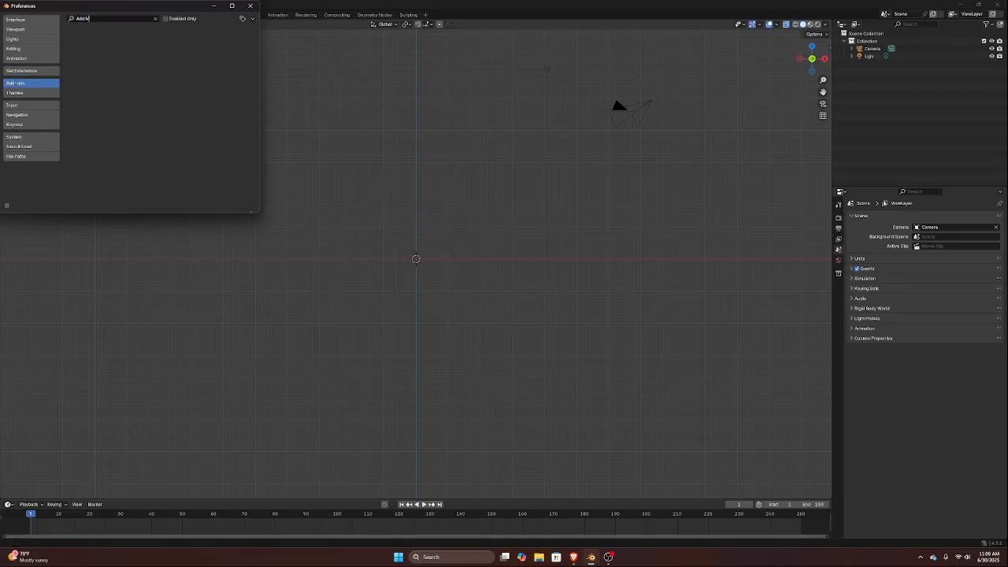
{"action": "key", "text": "BackSpace"}
{"action": "key", "text": "BackSpace"}
{"action": "key", "text": "BackSpace"}
{"action": "key", "text": "BackSpace"}
{"action": "key", "text": "BackSpace"}
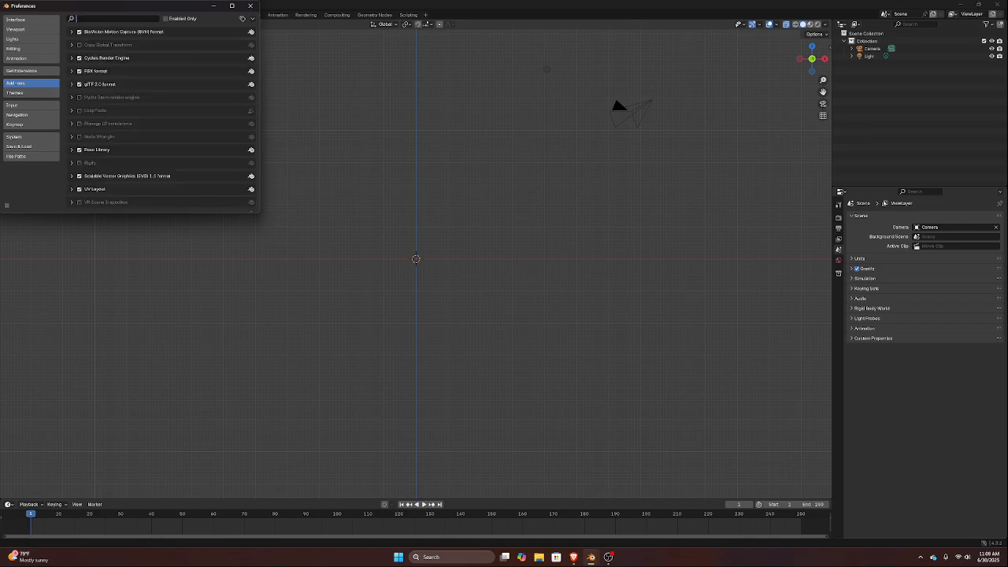
{"action": "type", "text": "Em"}
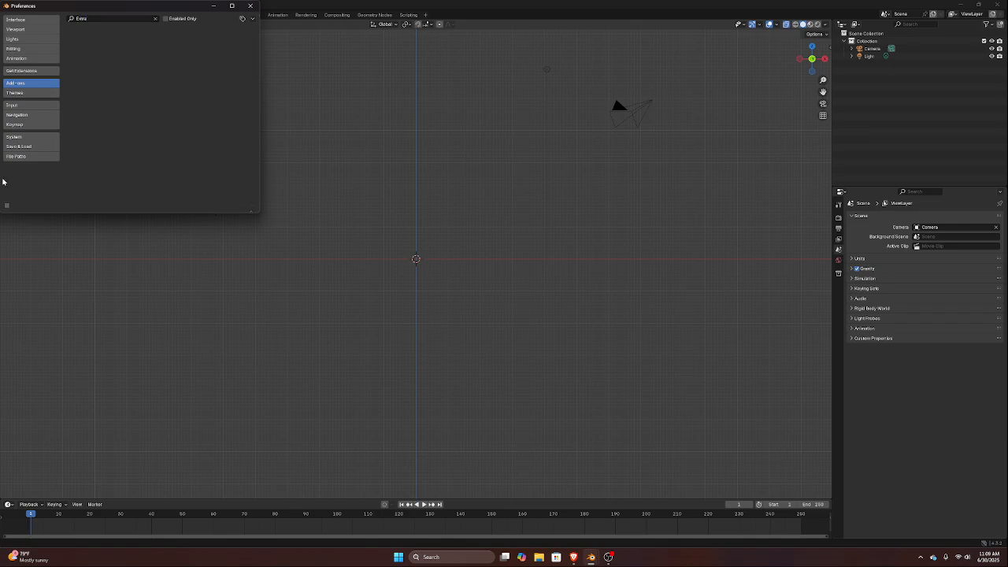
Replace the installed add-ons search with "F2"
{"action": "left_click", "coordinate": [123, 19]}
{"action": "key", "text": "BackSpace"}
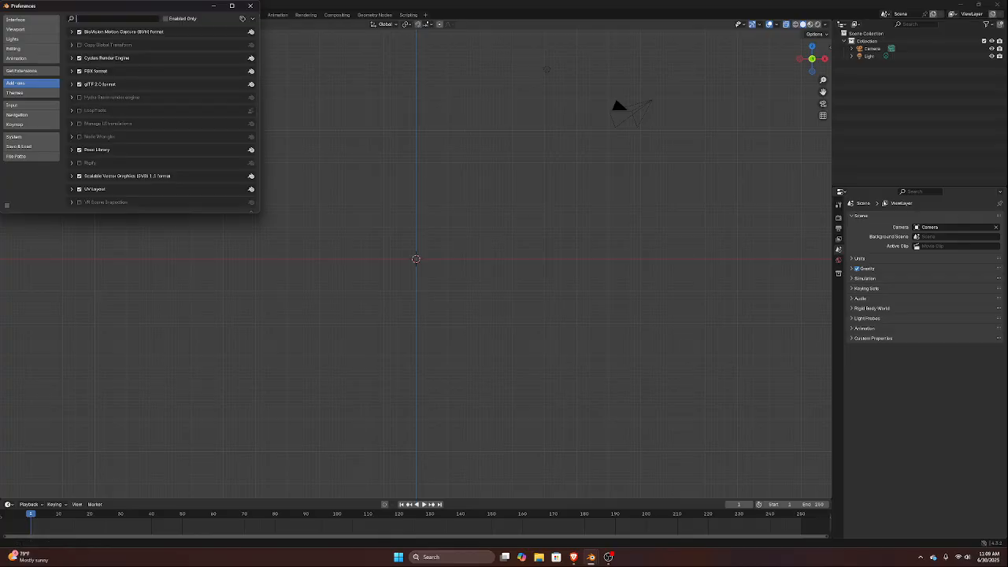
{"action": "type", "text": "F2"}
Allow online access for extensions, install the Extra Mesh Objects add-on found with "Extra", and close the Preferences
{"action": "left_click", "coordinate": [33, 71]}
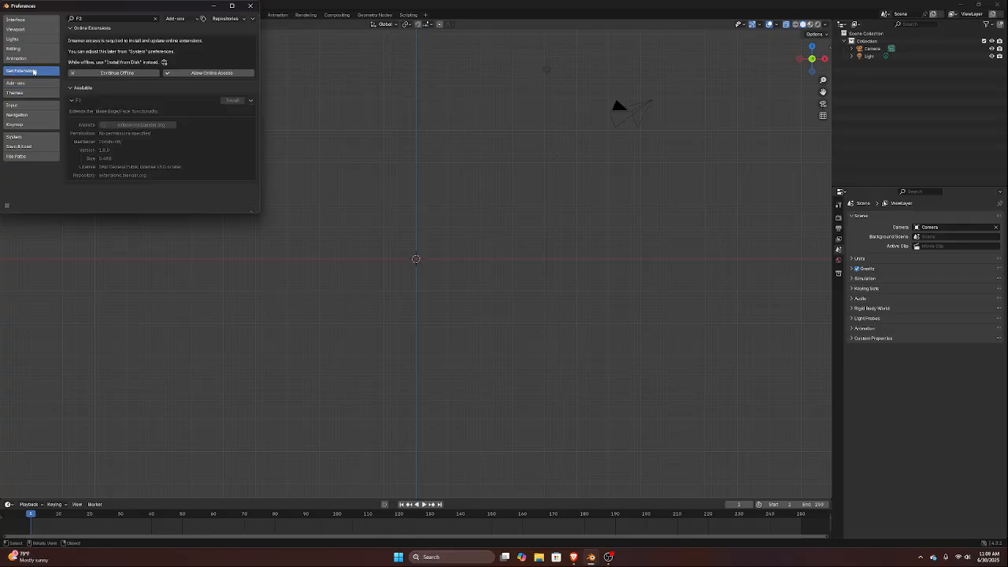
{"action": "left_click", "coordinate": [188, 75]}
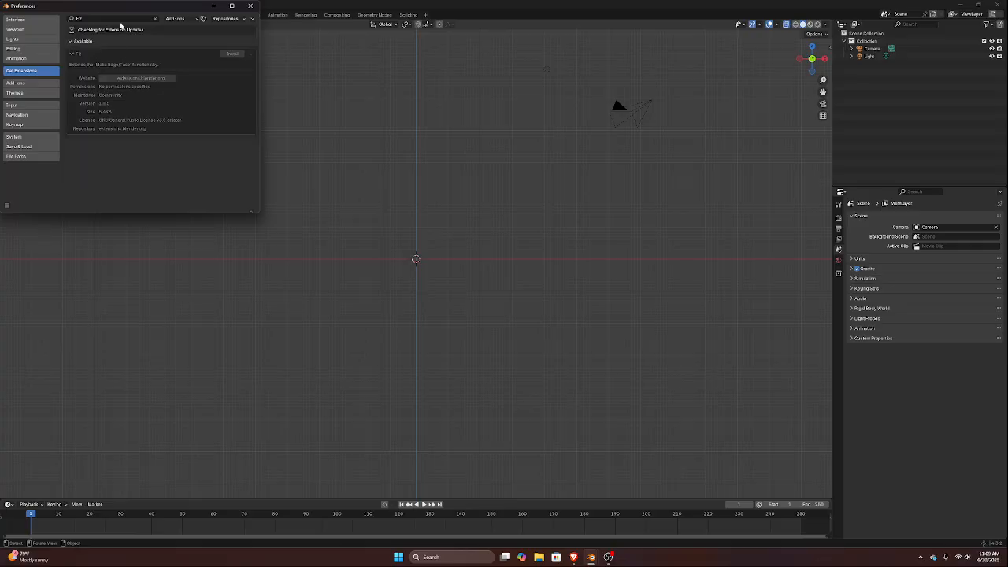
{"action": "key", "text": "BackSpace"}
{"action": "key", "text": "BackSpace"}
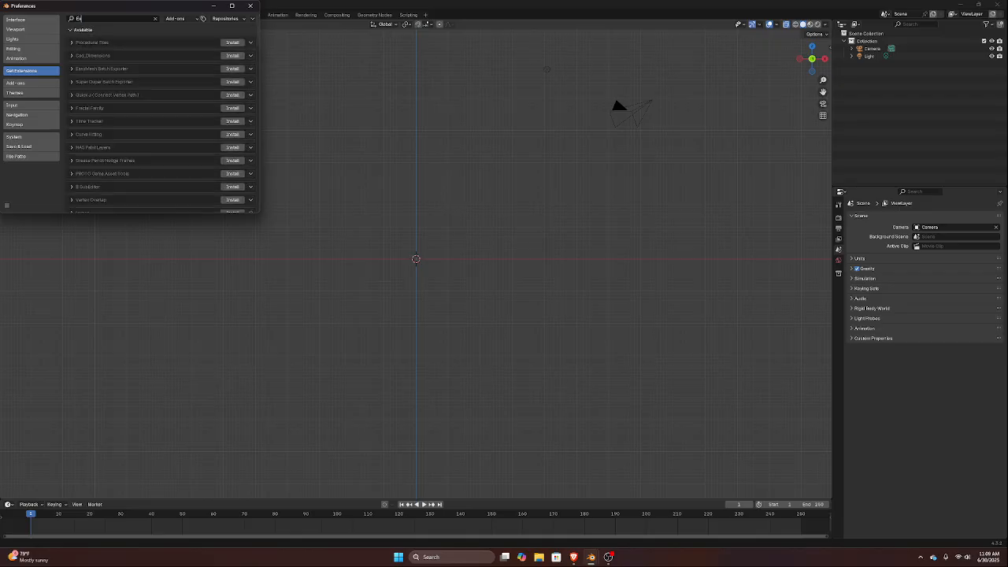
{"action": "type", "text": "Extra"}
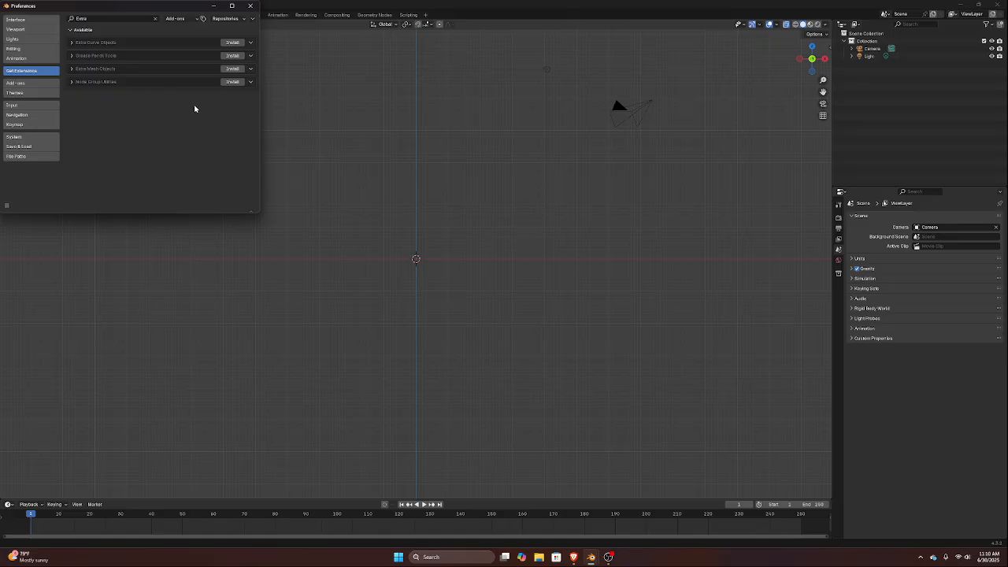
{"action": "left_click", "coordinate": [234, 69]}
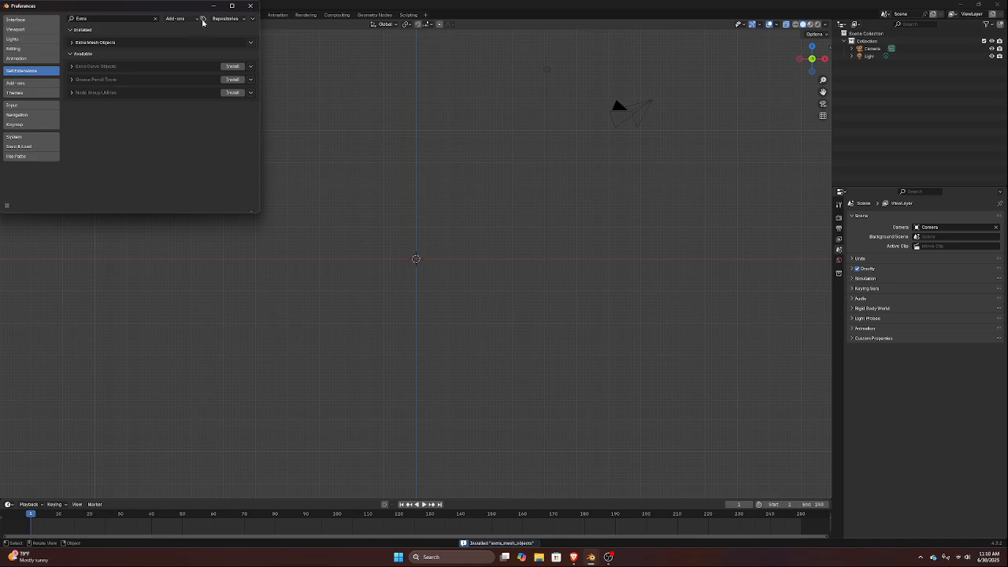
{"action": "left_click", "coordinate": [250, 6]}
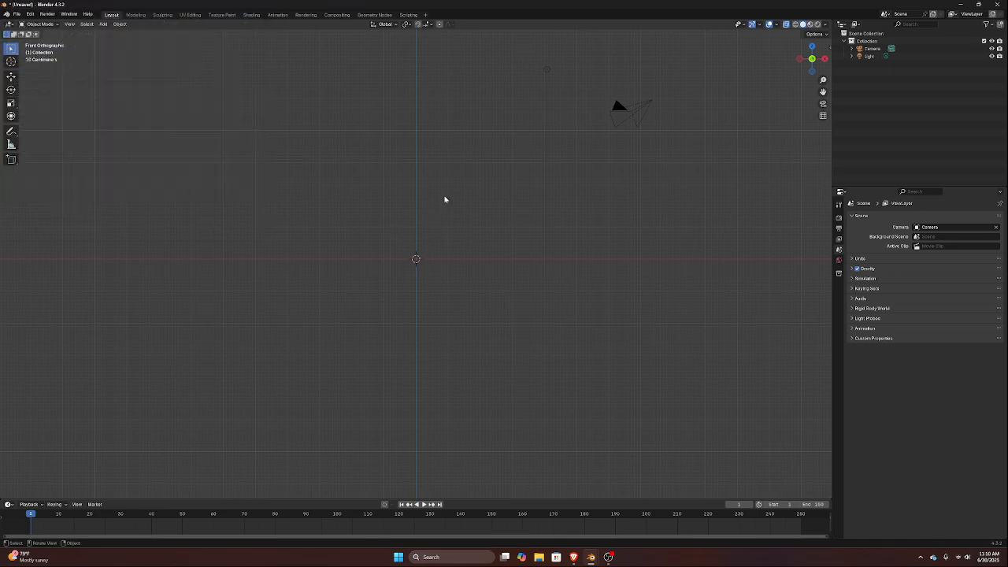
Reopen the Preferences and search the online extensions for "Rig"
{"action": "left_click", "coordinate": [30, 15]}
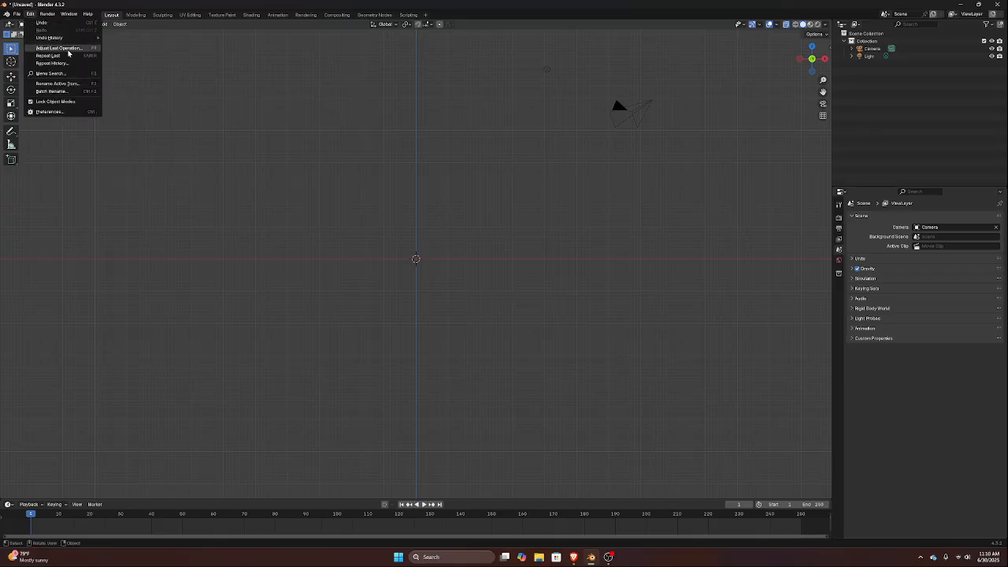
{"action": "left_click", "coordinate": [31, 15]}
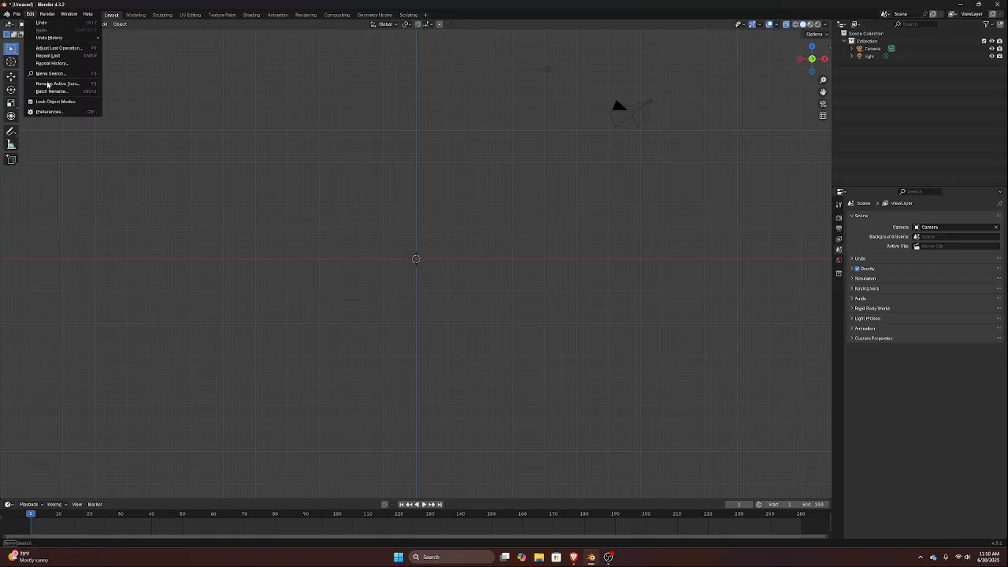
{"action": "left_click", "coordinate": [57, 113]}
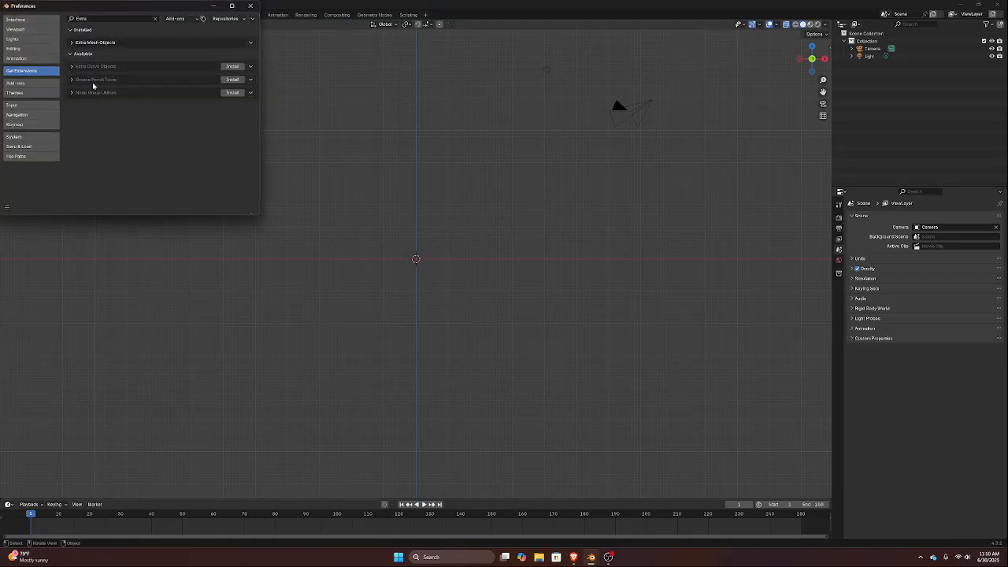
{"action": "left_click", "coordinate": [101, 19]}
{"action": "key", "text": "BackSpace"}
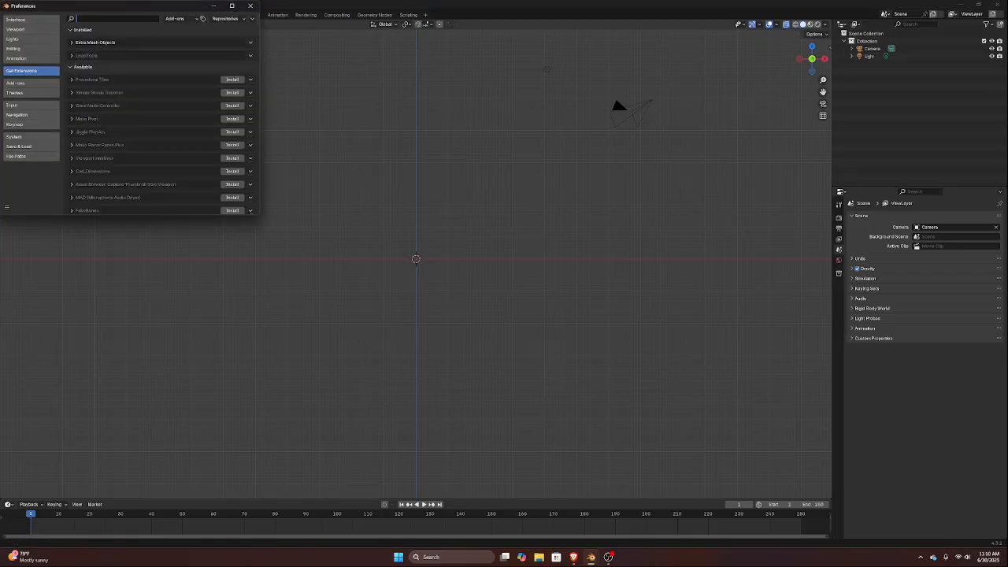
{"action": "type", "text": "Rig"}
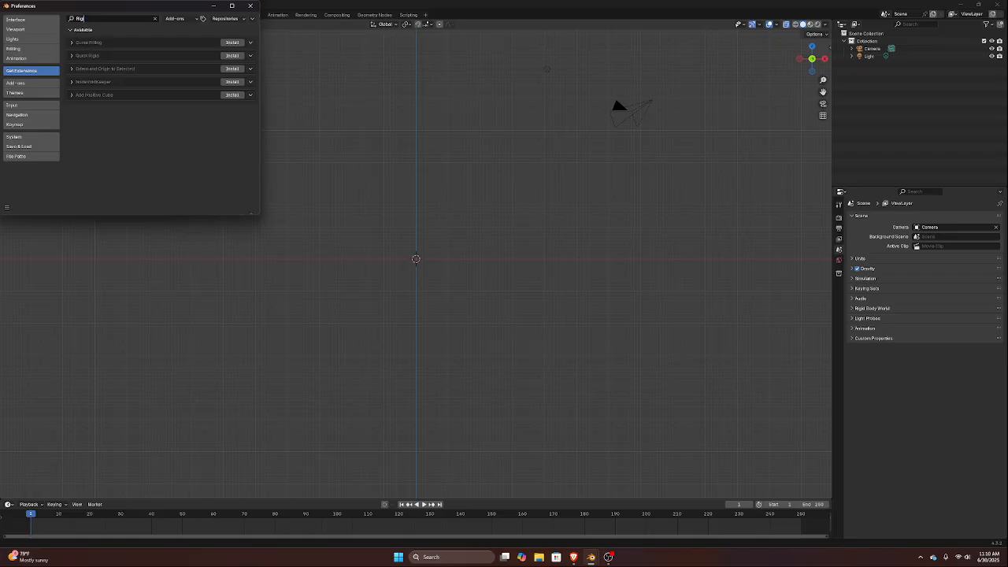
{"action": "type", "text": "i"}
Find the Rigify add-on among the installed add-ons by searching "Rig", enable it, and close the Preferences
{"action": "left_click", "coordinate": [46, 85]}
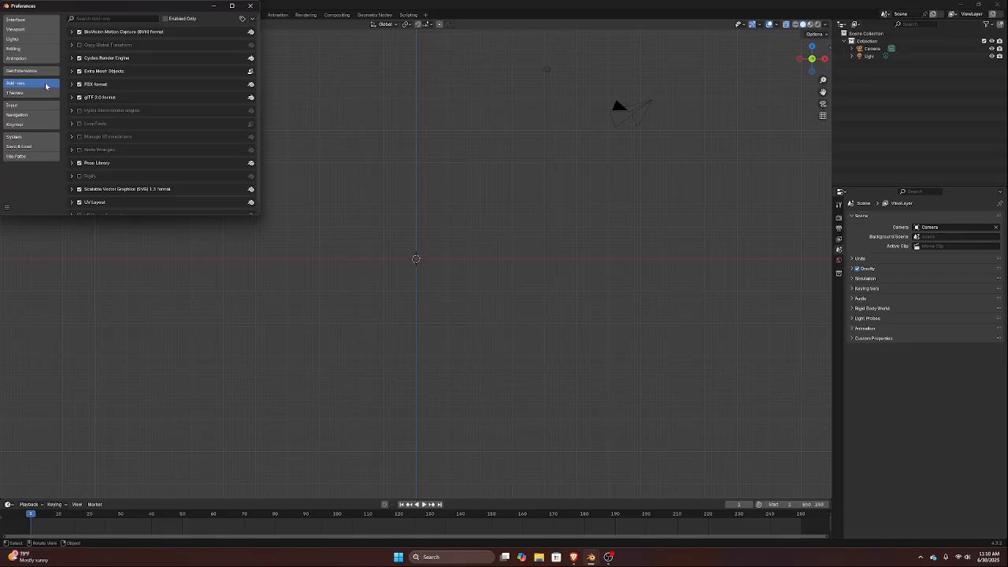
{"action": "left_click", "coordinate": [112, 18]}
{"action": "type", "text": "Rig"}
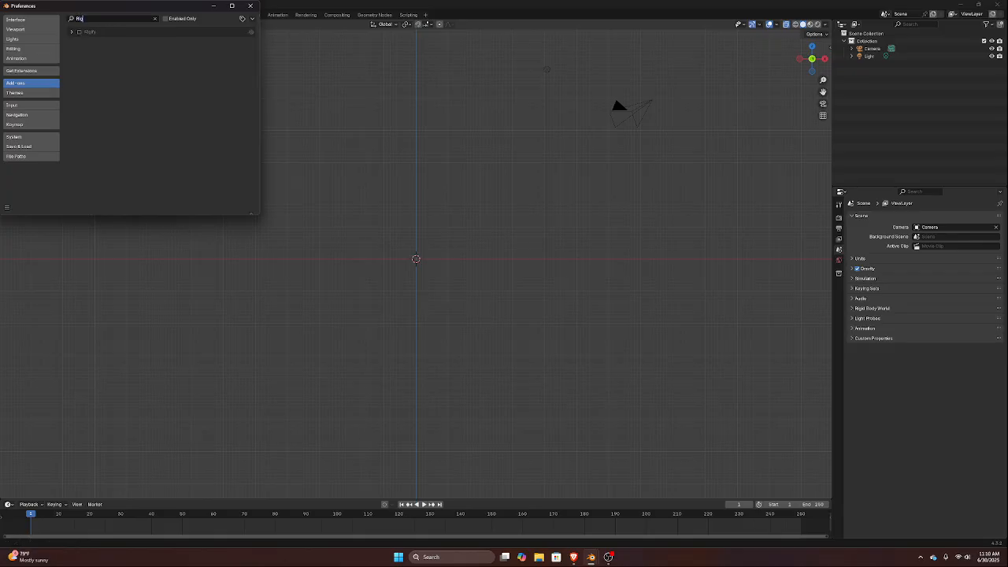
{"action": "left_click", "coordinate": [79, 33]}
{"action": "left_click", "coordinate": [250, 6]}
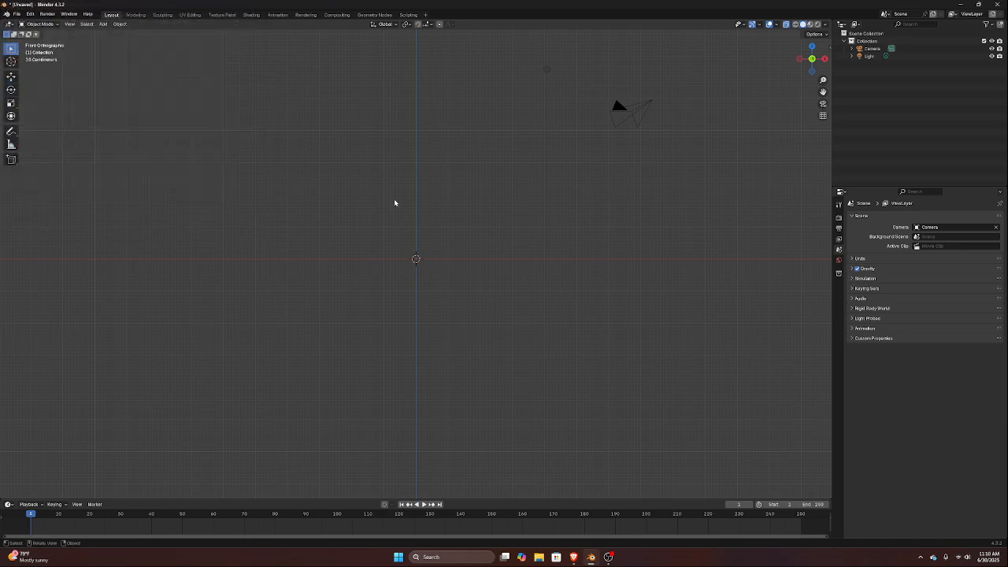
Add the basic human Rigify meta-rig armature to the scene
{"action": "key", "text": "shift+a"}
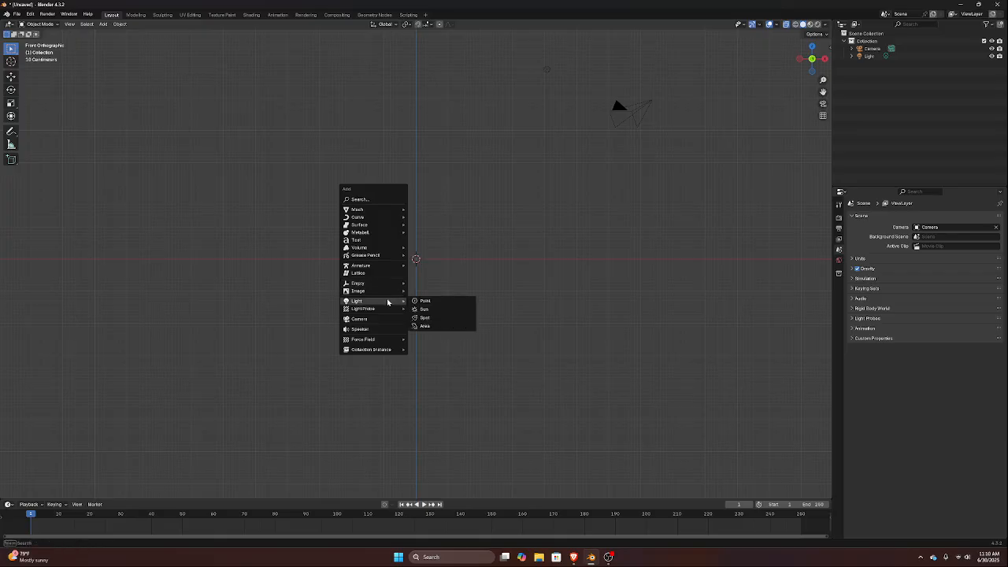
{"action": "mouse_move", "coordinate": [385, 291]}
{"action": "mouse_move", "coordinate": [374, 266]}
{"action": "mouse_move", "coordinate": [461, 273]}
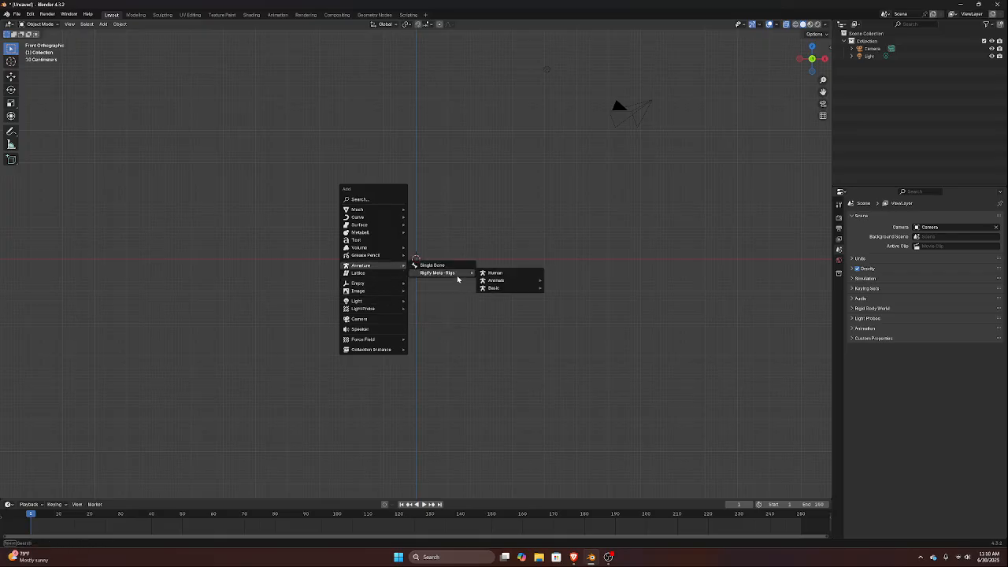
{"action": "mouse_move", "coordinate": [496, 281]}
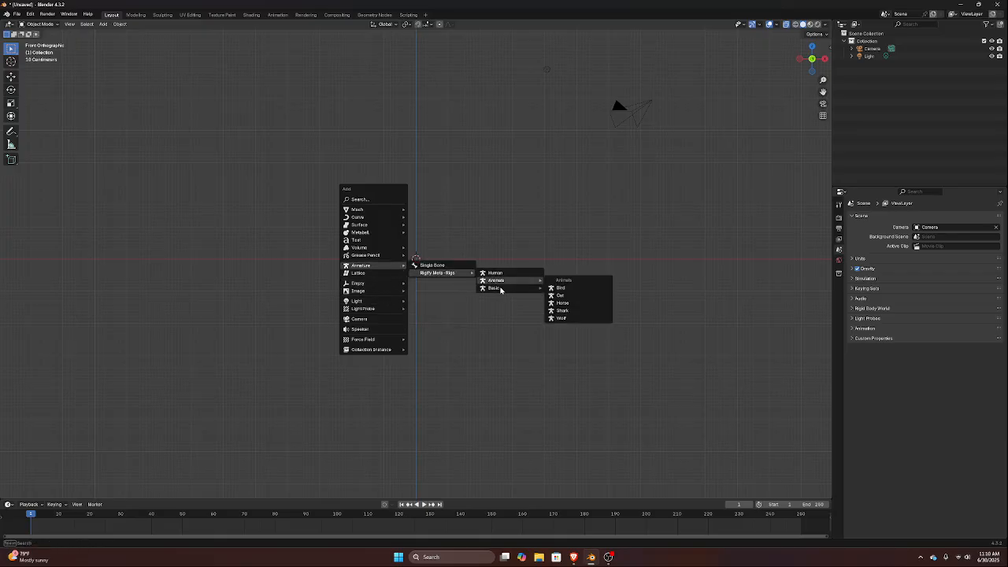
{"action": "left_click", "coordinate": [585, 296]}
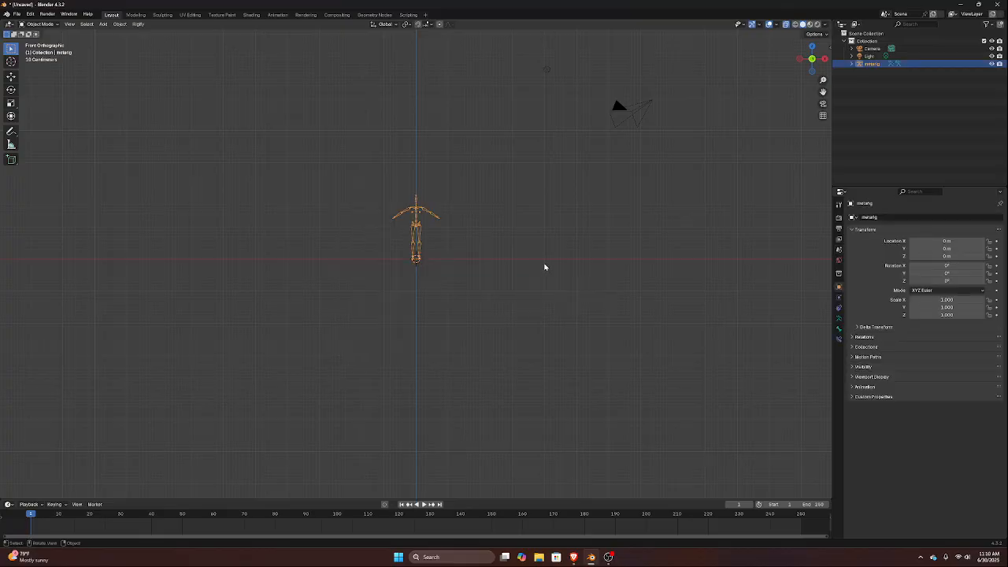
In the meta-rig's Edit Mode, snap the 3D cursor to the pelvis joint at the base of the spine and return to Object Mode
{"action": "scroll", "coordinate": [468, 218], "scroll_direction": "up", "scroll_amount": 7}
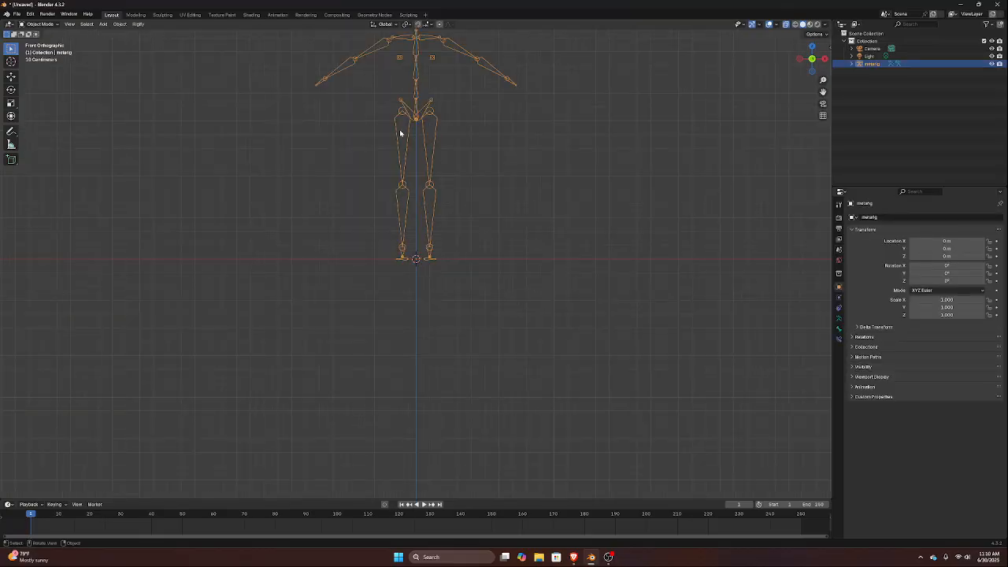
{"action": "key", "text": "Tab"}
{"action": "left_click", "coordinate": [412, 117]}
{"action": "key", "text": "Tab"}
{"action": "scroll", "coordinate": [564, 103], "scroll_direction": "down", "scroll_amount": 5}
{"action": "scroll", "coordinate": [526, 94], "scroll_direction": "up", "scroll_amount": 4}
{"action": "middle_click_drag", "start_coordinate": [468, 81], "coordinate": [509, 234], "text": "shift"}
{"action": "scroll", "coordinate": [482, 269], "scroll_direction": "down", "scroll_amount": 4}
{"action": "scroll", "coordinate": [500, 273], "scroll_direction": "up", "scroll_amount": 7}
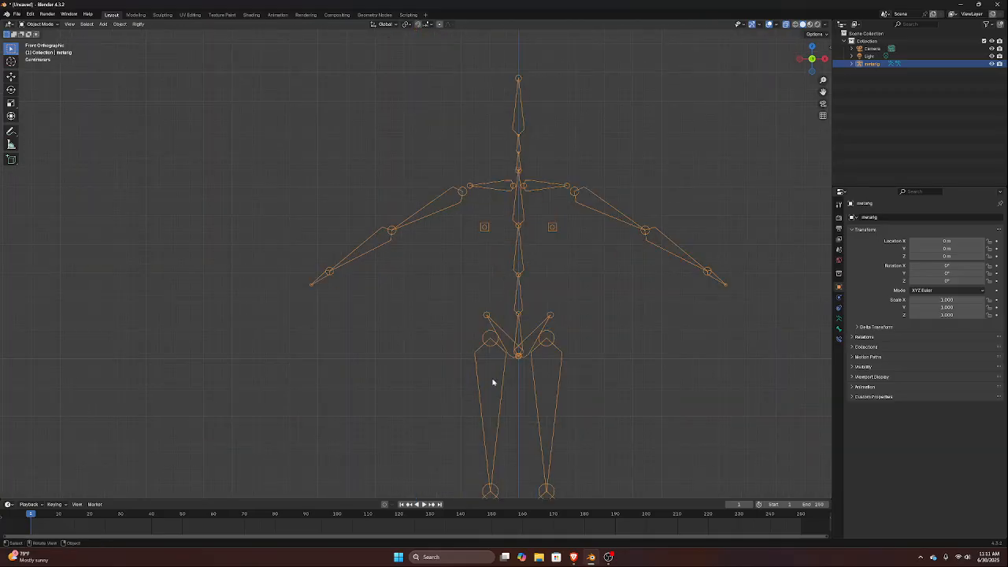
{"action": "key", "text": "Tab"}
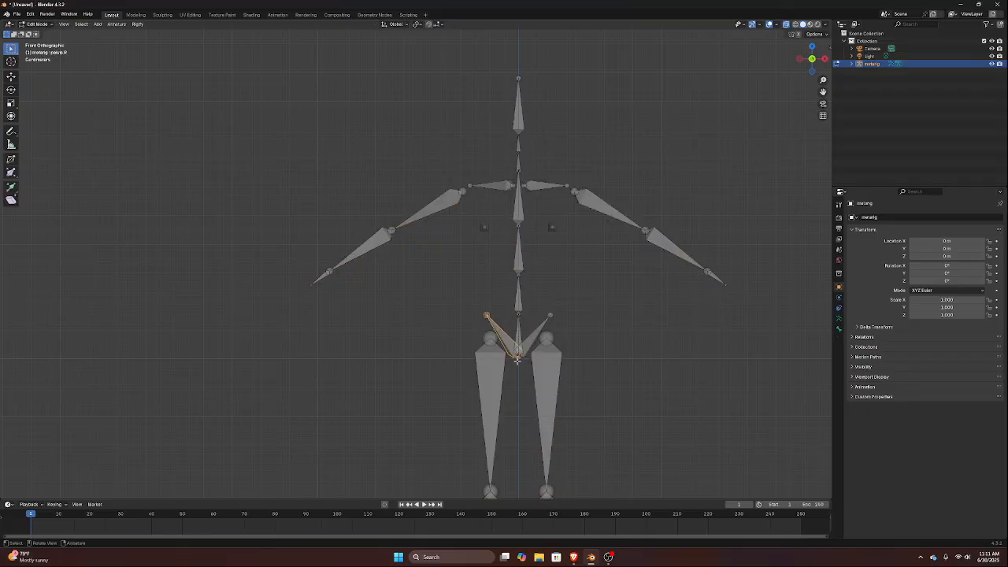
{"action": "key", "text": "alt+a"}
{"action": "key", "text": "shift+s"}
{"action": "left_click", "coordinate": [506, 409]}
{"action": "key", "text": "Tab"}
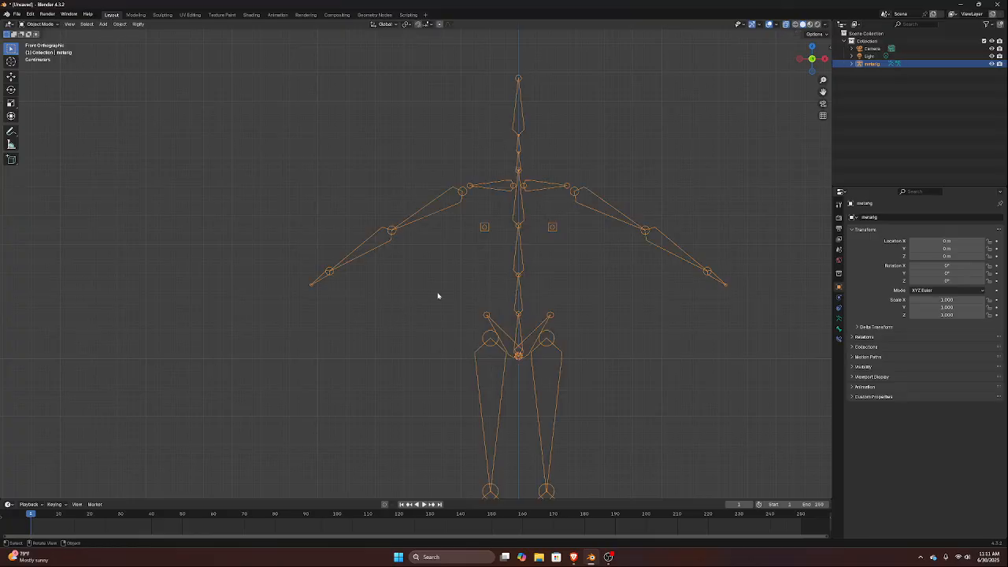
Add a single-vertex mesh at the 3D cursor on the meta-rig's pelvis
{"action": "scroll", "coordinate": [316, 284], "scroll_direction": "down", "scroll_amount": 2}
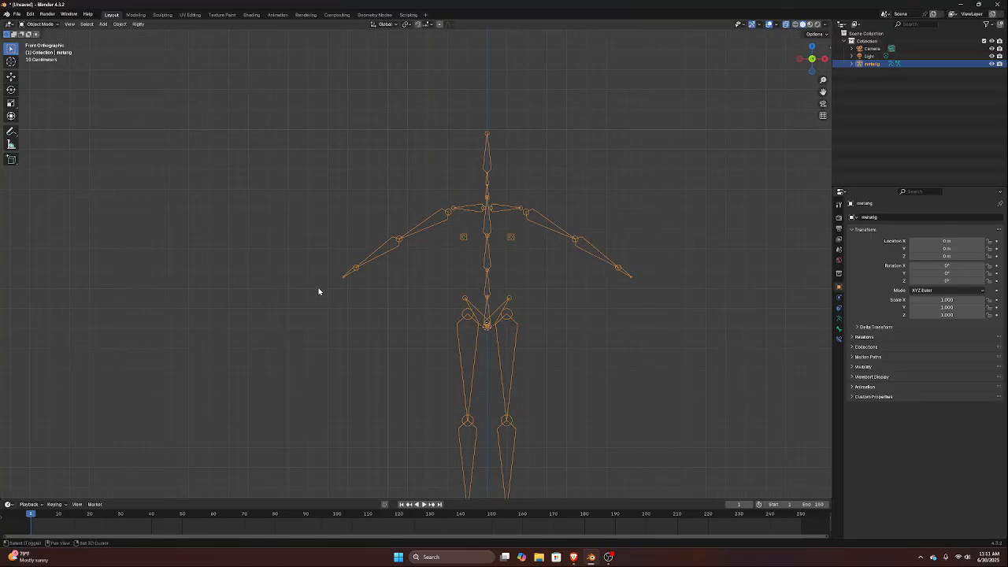
{"action": "key", "text": "shift+a"}
{"action": "mouse_move", "coordinate": [319, 231]}
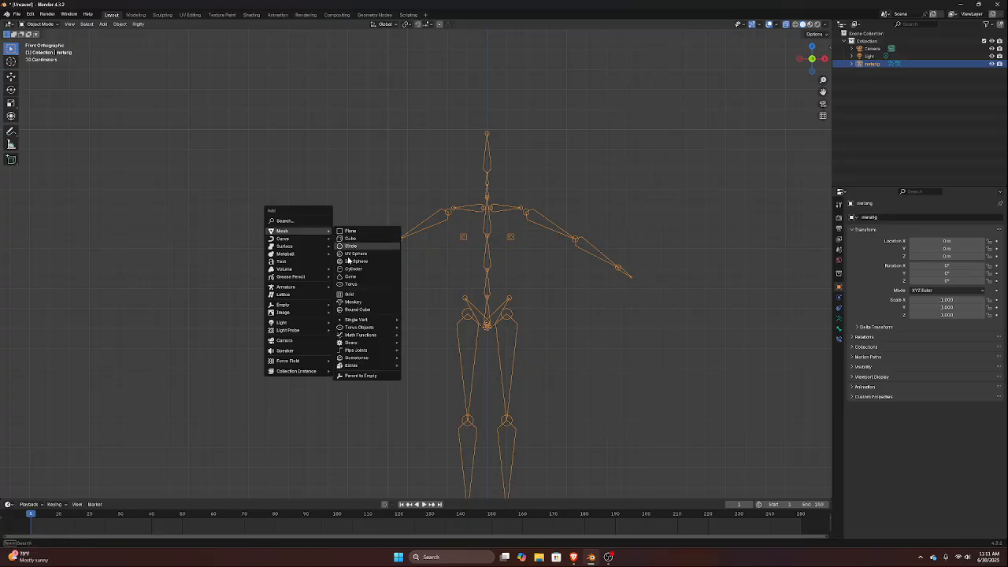
{"action": "mouse_move", "coordinate": [353, 321]}
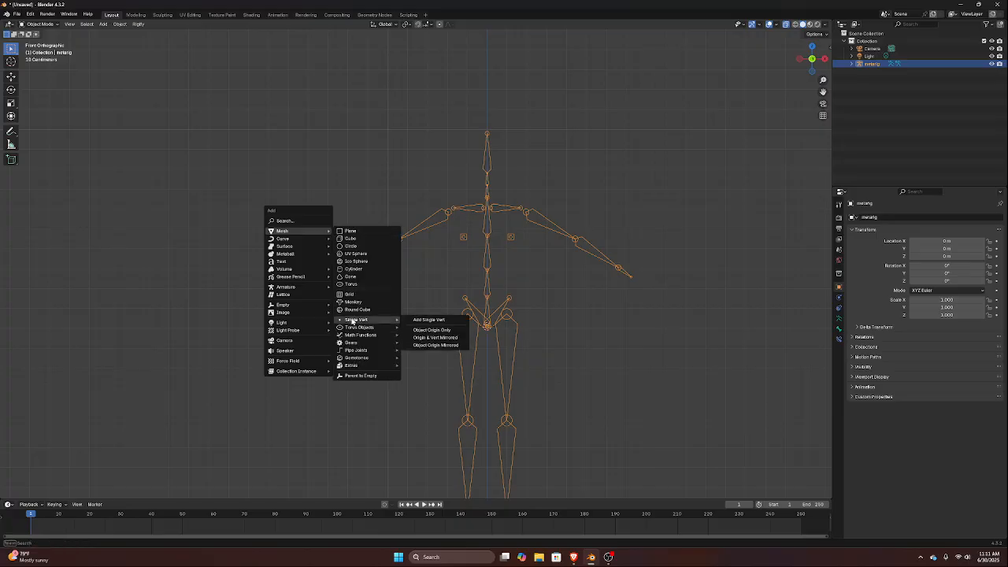
{"action": "left_click", "coordinate": [432, 319]}
Add a Mirror modifier on the X axis and a Skin modifier to the single-vertex mesh
{"action": "left_click", "coordinate": [867, 218]}
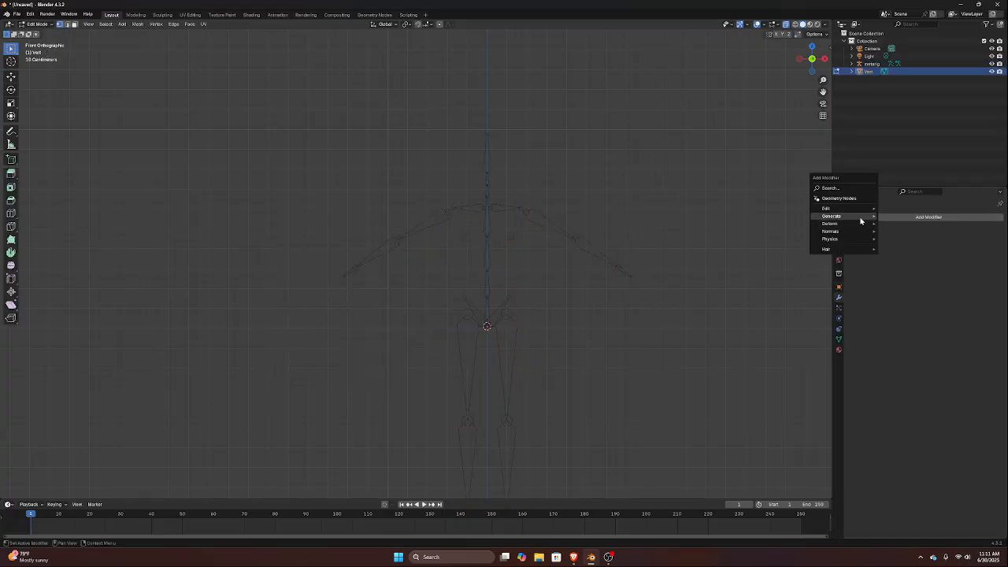
{"action": "mouse_move", "coordinate": [864, 218]}
{"action": "left_click", "coordinate": [906, 269]}
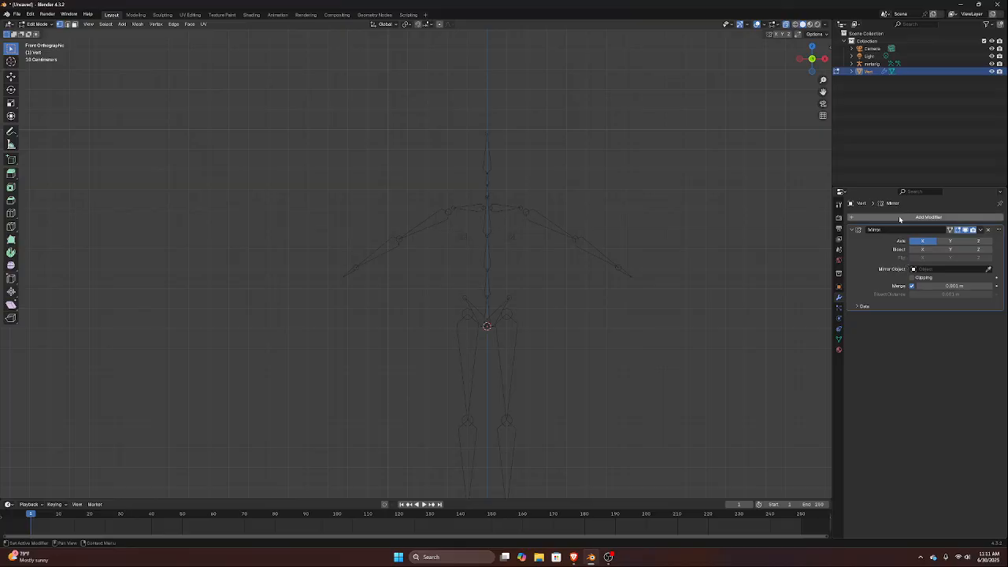
{"action": "left_click", "coordinate": [898, 217]}
{"action": "mouse_move", "coordinate": [897, 217]}
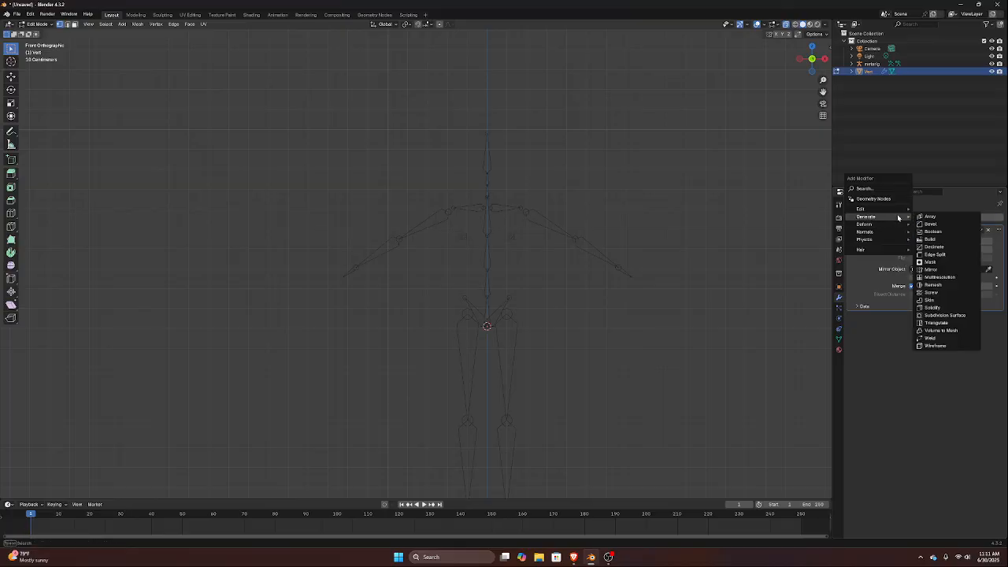
{"action": "left_click", "coordinate": [931, 300]}
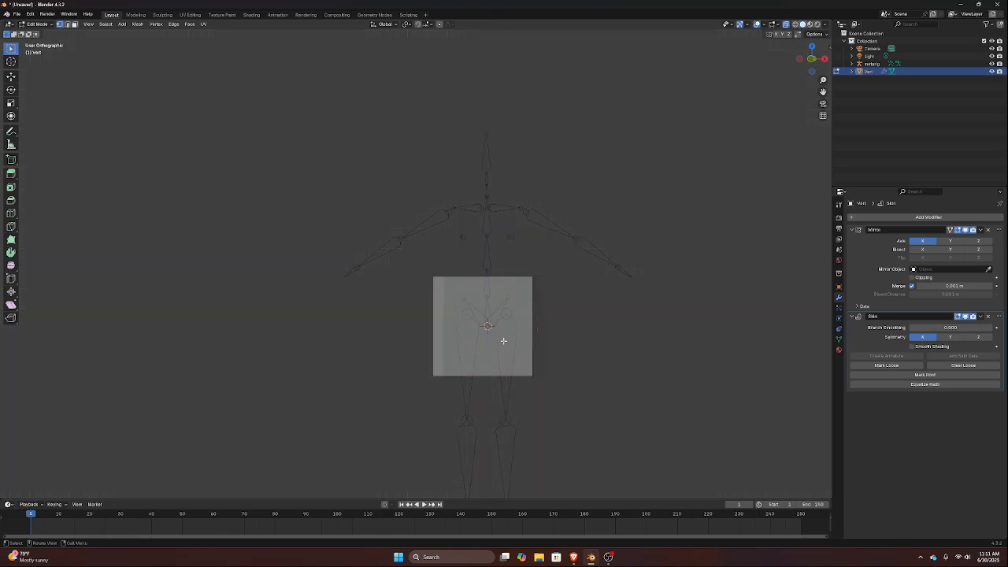
In the right side view, shrink the pelvis vertex's skin radius to about a third of its size
{"action": "key", "text": "KP_3"}
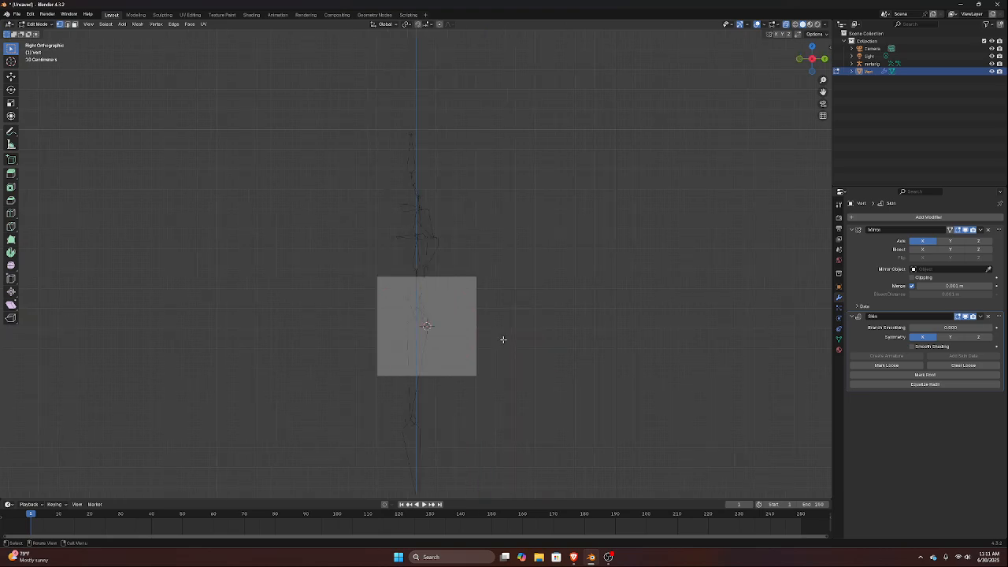
{"action": "key", "text": "ctrl+a"}
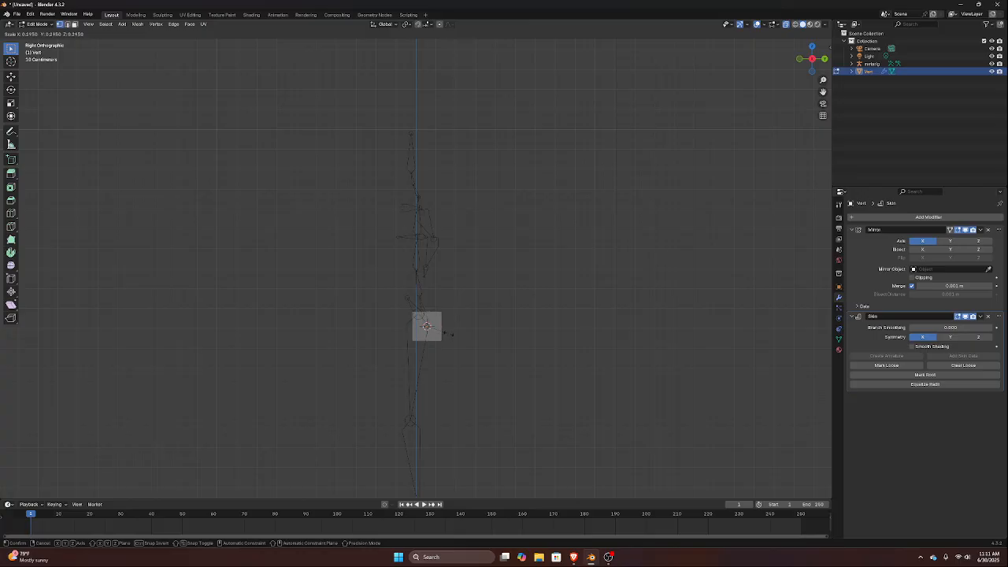
{"action": "left_click", "coordinate": [450, 335]}
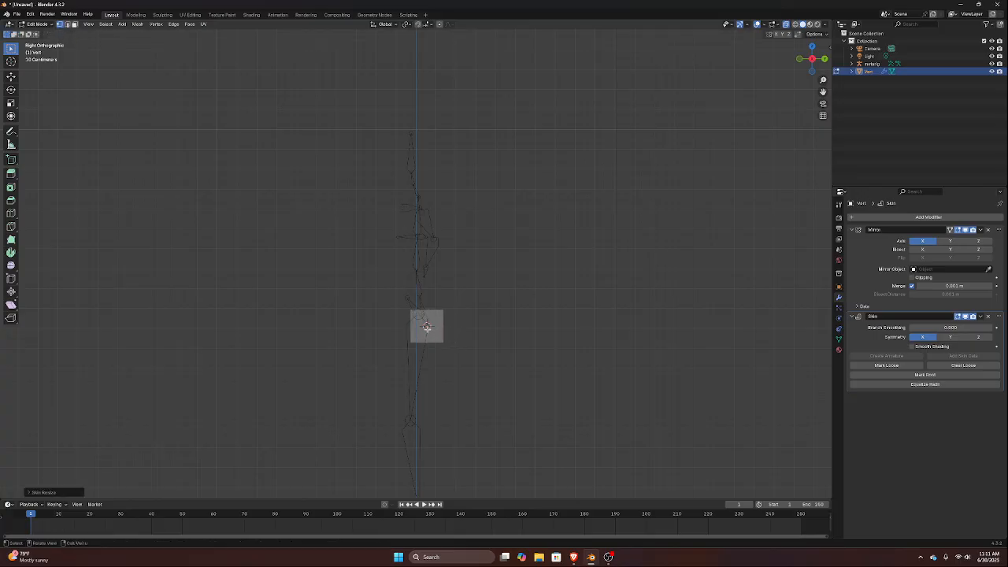
Extrude the pelvis vertex upward along the spine bones to shoulder level, following the spine's curve in side view
{"action": "key", "text": "e"}
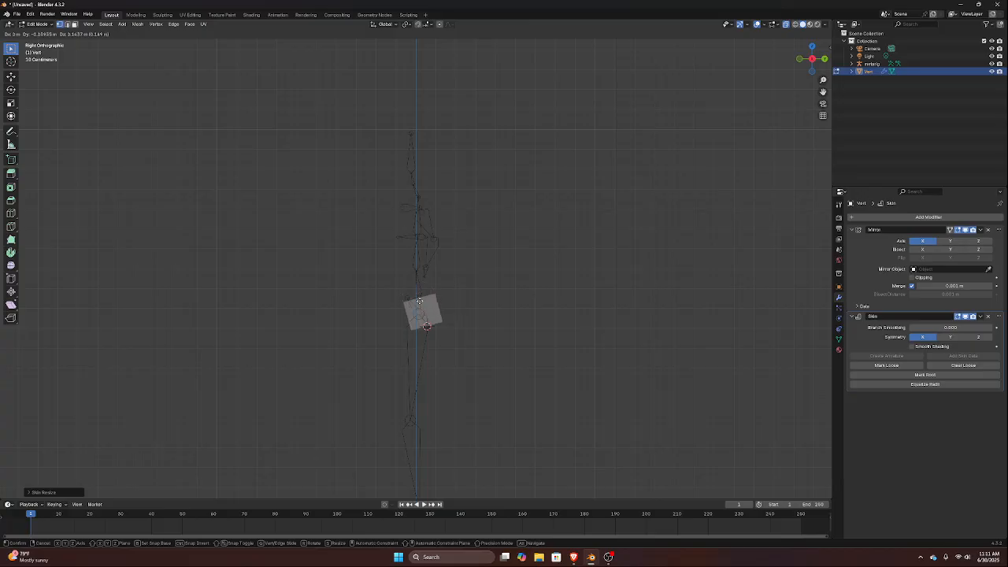
{"action": "left_click", "coordinate": [419, 301]}
{"action": "key", "text": "g"}
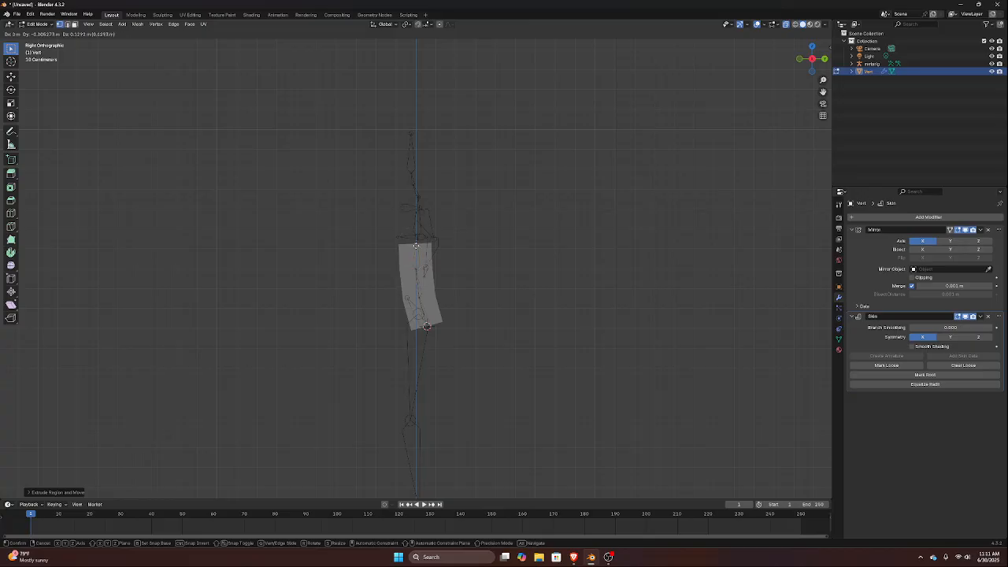
{"action": "left_click", "coordinate": [416, 239]}
{"action": "key", "text": "KP_1"}
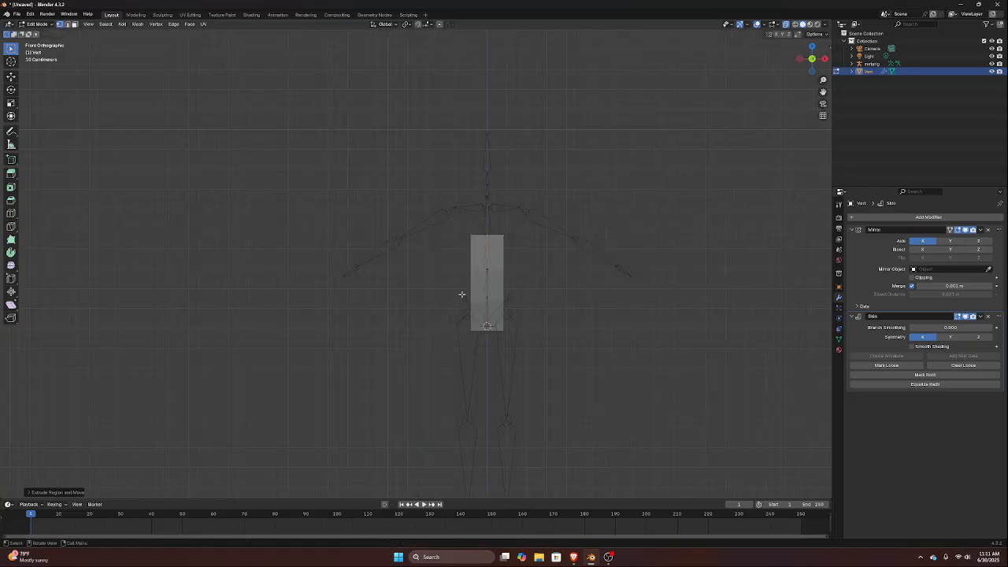
{"action": "key", "text": "g"}
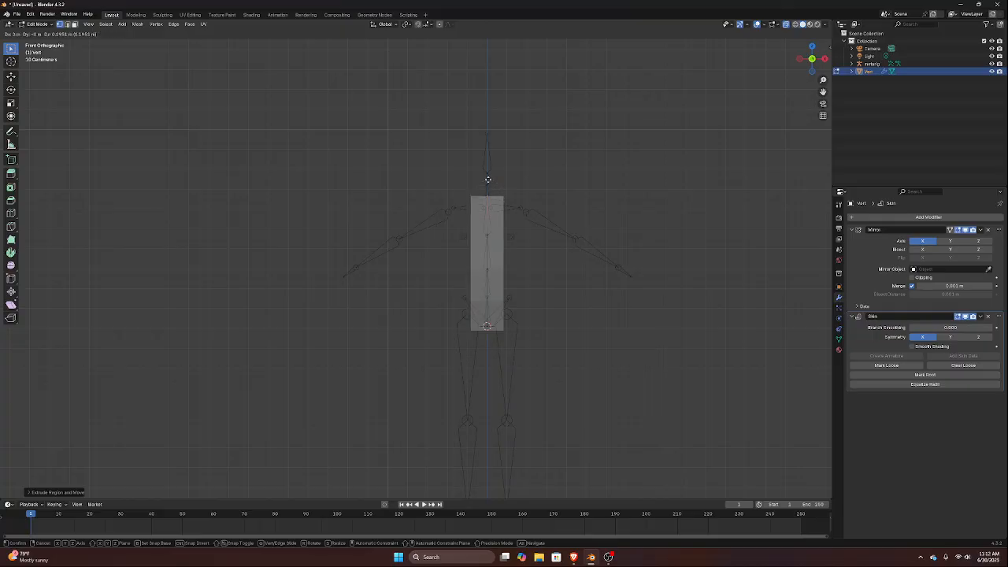
{"action": "left_click", "coordinate": [488, 179]}
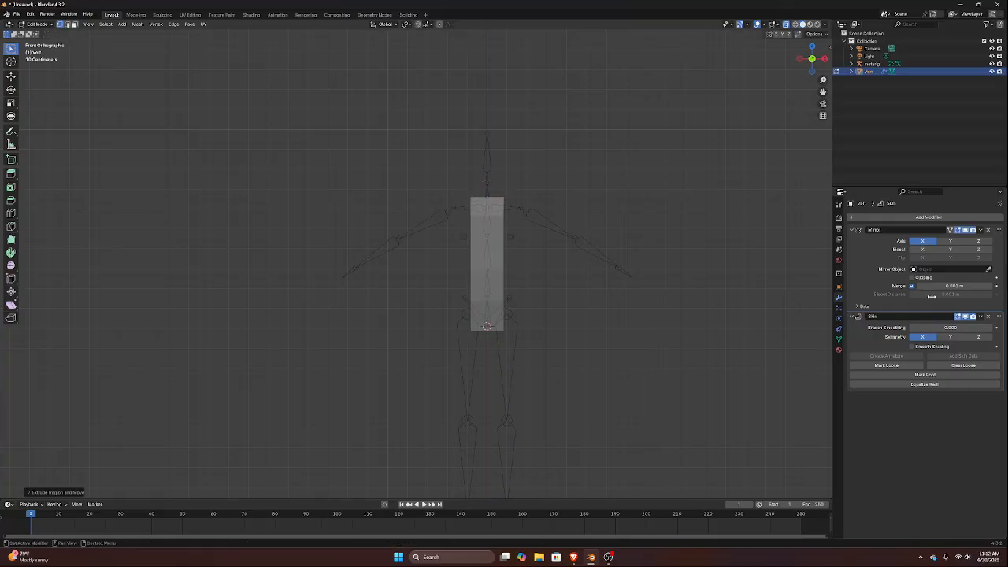
Turn on Clipping in the Mirror modifier and try moving the lower torso vertices sideways off the centre line
{"action": "left_click", "coordinate": [911, 286]}
{"action": "left_click_drag", "start_coordinate": [465, 301], "coordinate": [528, 365]}
{"action": "key", "text": "g"}
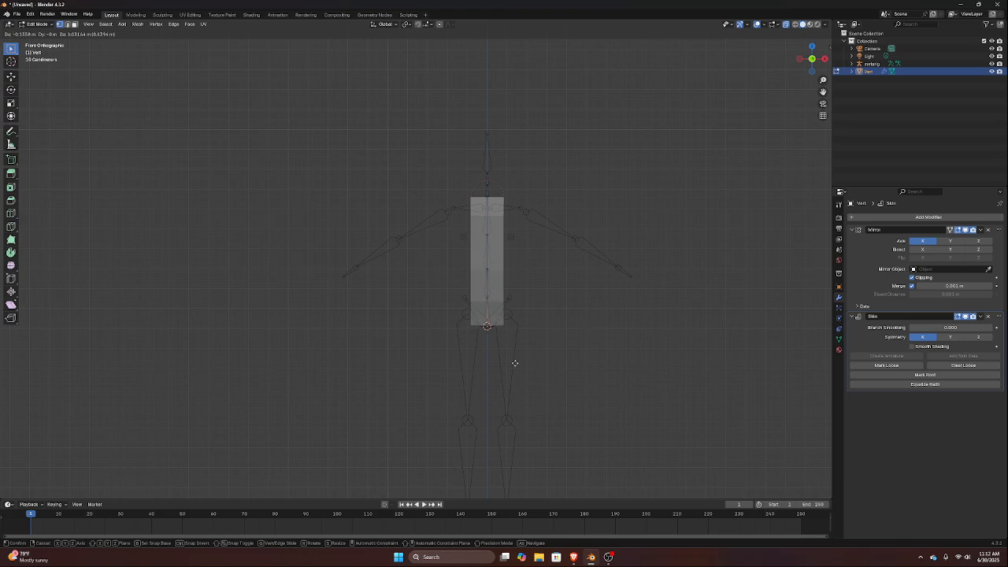
{"action": "left_click", "coordinate": [518, 370]}
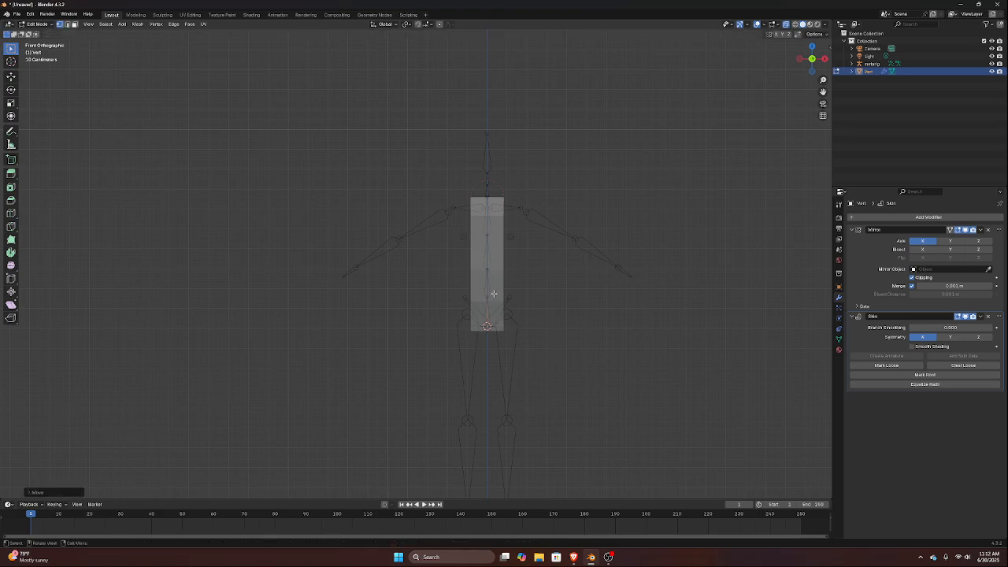
{"action": "left_click", "coordinate": [507, 315]}
{"action": "key", "text": "g"}
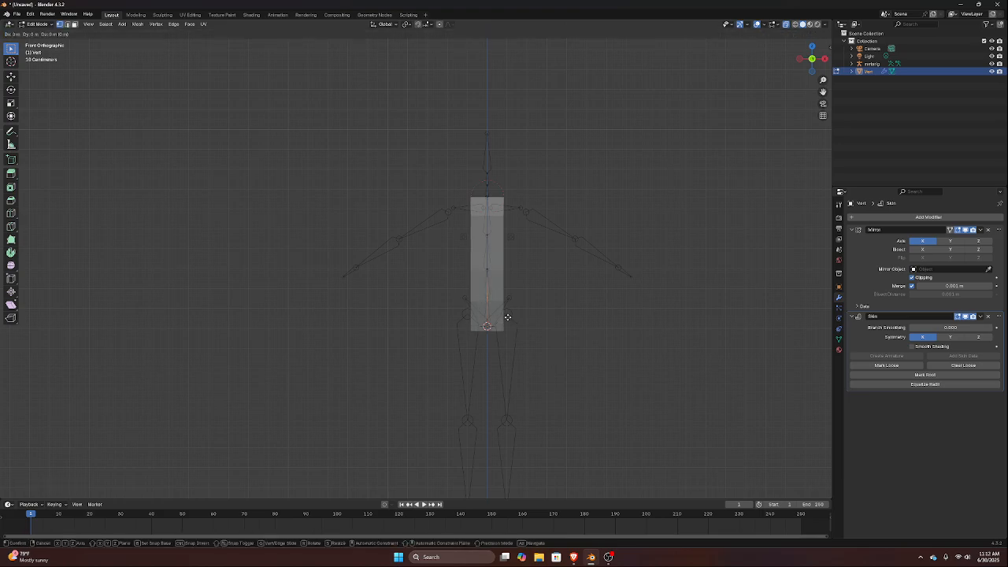
{"action": "key", "text": "x"}
{"action": "left_click", "coordinate": [518, 318]}
{"action": "left_click", "coordinate": [487, 265]}
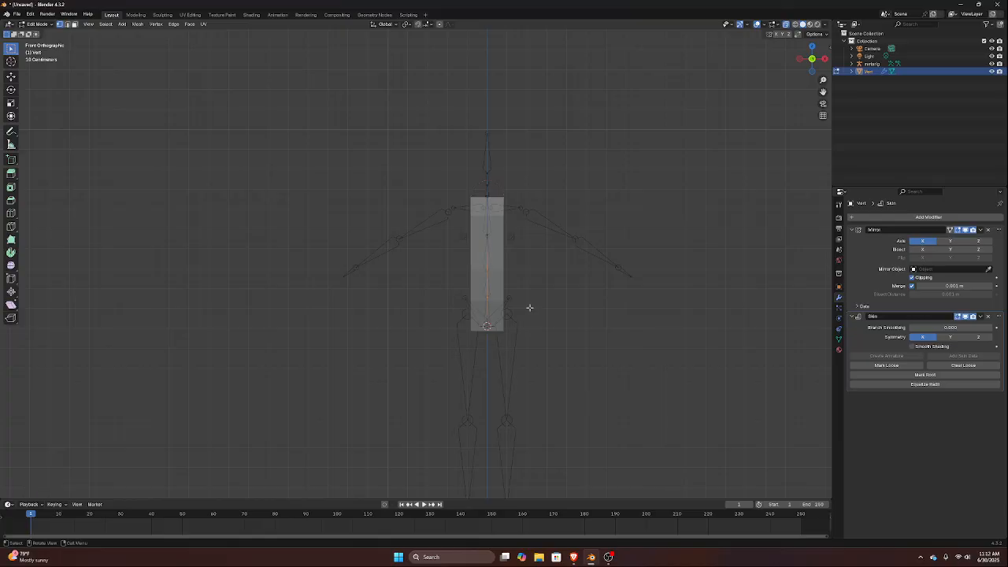
Try to move the top spine vertex sideways along X off the centre line
{"action": "left_click", "coordinate": [487, 199], "text": "shift"}
{"action": "key", "text": "g"}
{"action": "key", "text": "x"}
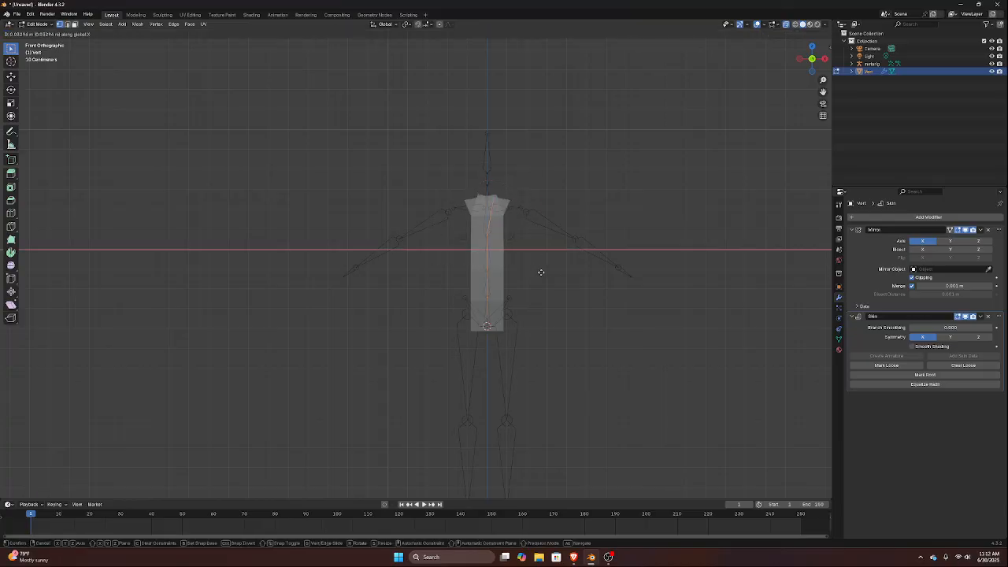
{"action": "left_click", "coordinate": [505, 266]}
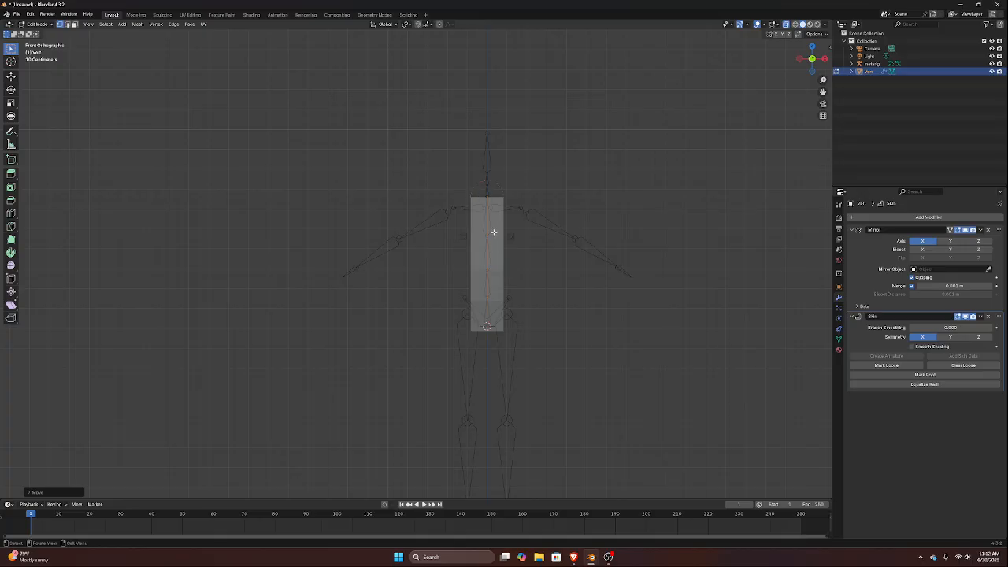
Lower the top spine vertex along Z to the height of the shoulder bones
{"action": "left_click", "coordinate": [486, 196]}
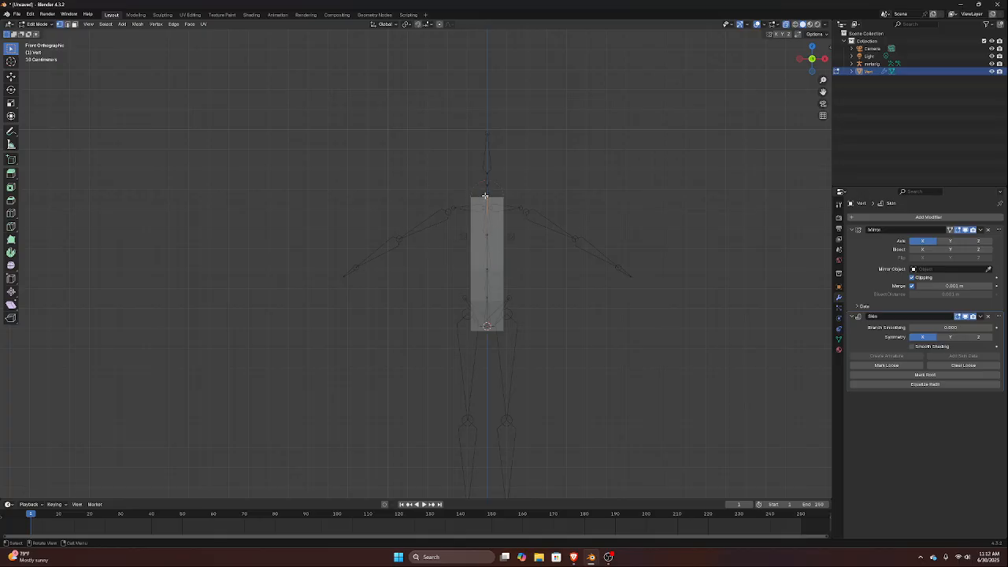
{"action": "key", "text": "g"}
{"action": "key", "text": "z"}
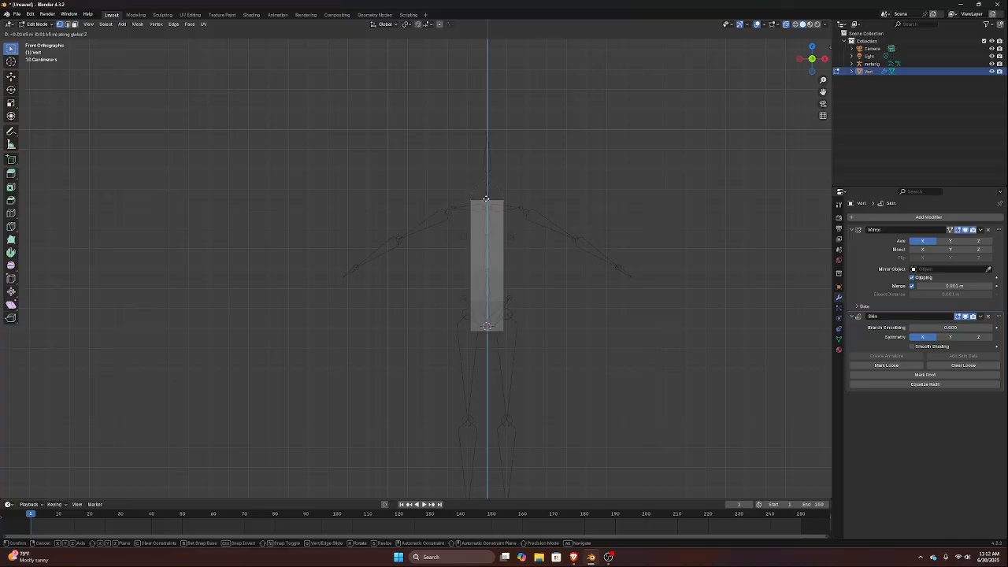
{"action": "left_click", "coordinate": [487, 205]}
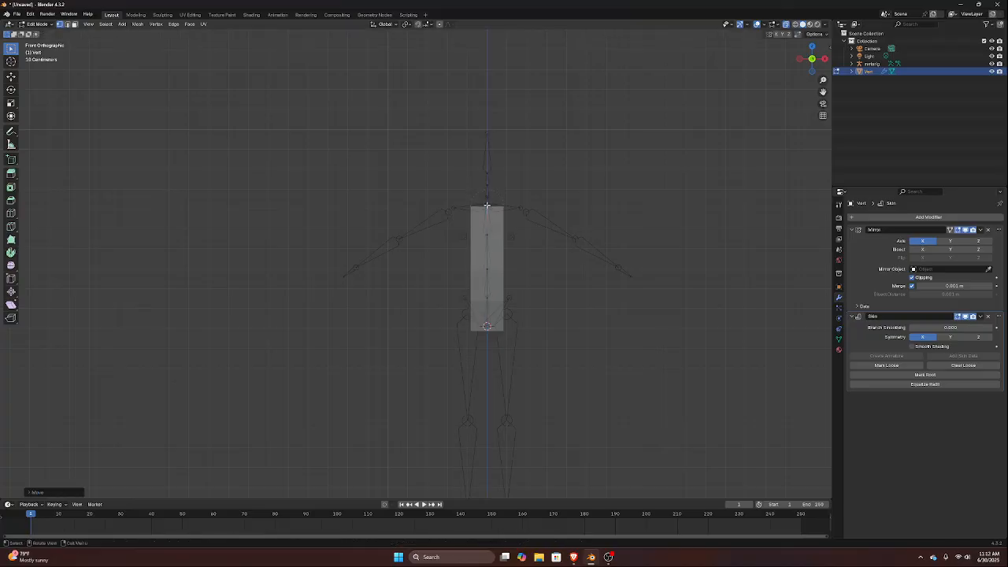
Extrude the top spine vertex upward three times along the neck bones to the base of the head bone
{"action": "key", "text": "g"}
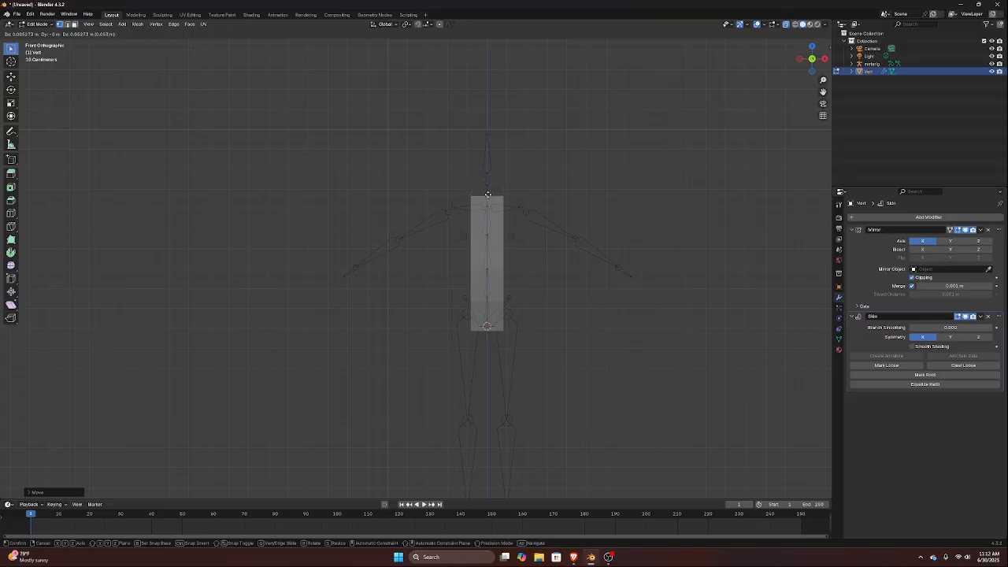
{"action": "left_click", "coordinate": [488, 194]}
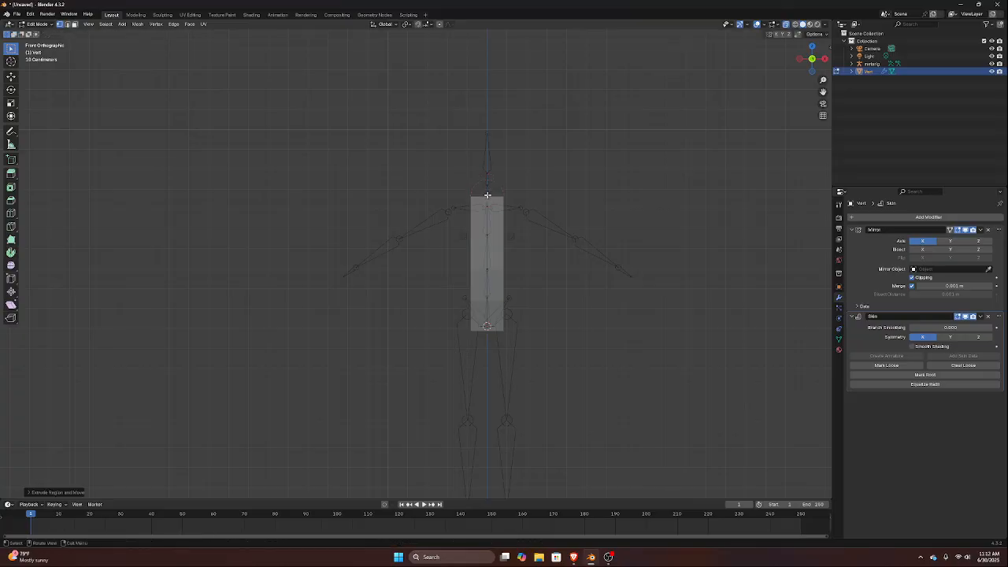
{"action": "key", "text": "e"}
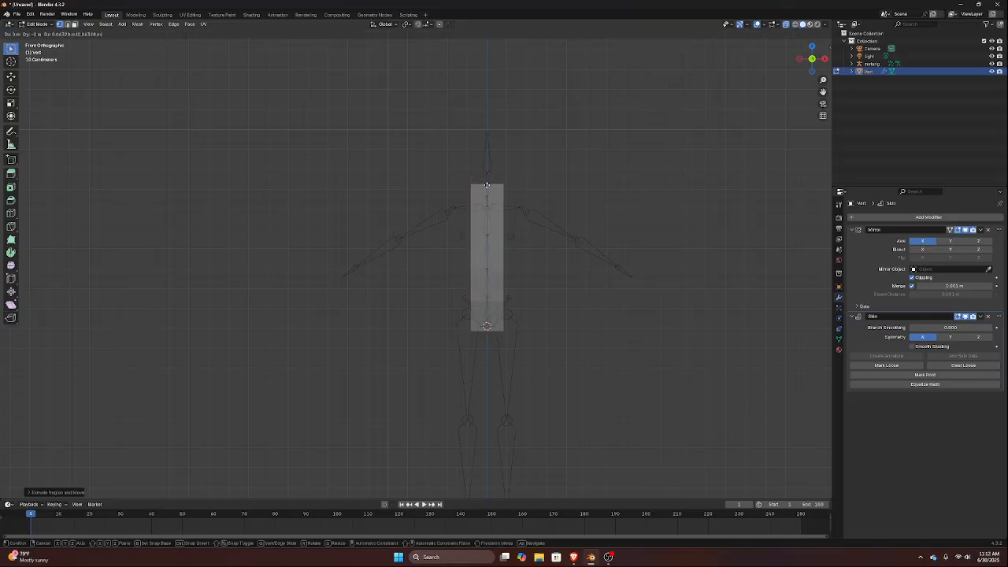
{"action": "left_click", "coordinate": [487, 185]}
{"action": "key", "text": "e"}
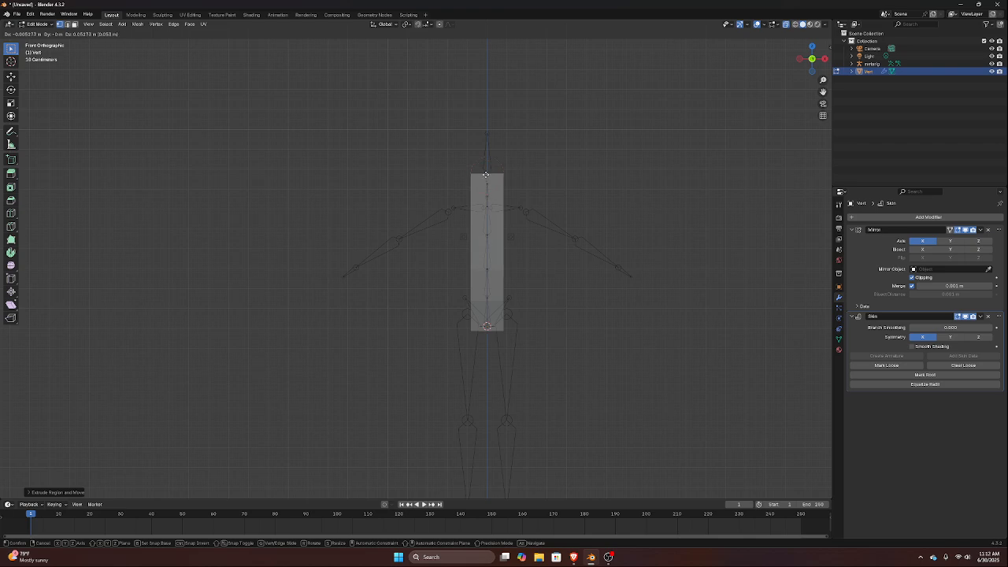
{"action": "left_click", "coordinate": [485, 172]}
In the right side view, move the middle neck vertex forward and slightly down onto the joint between the neck bones
{"action": "key", "text": "KP_3"}
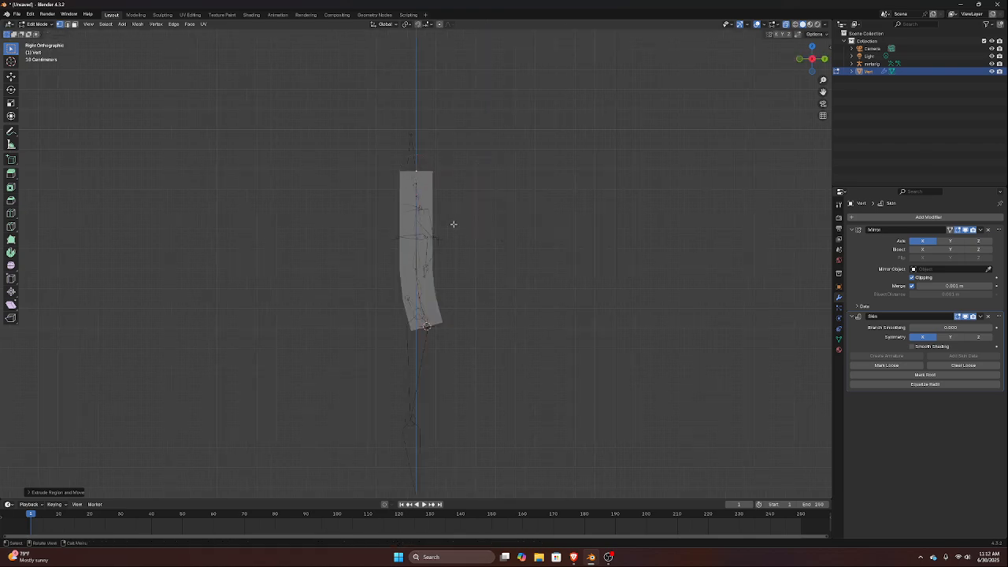
{"action": "scroll", "coordinate": [493, 164], "scroll_direction": "up", "scroll_amount": 6}
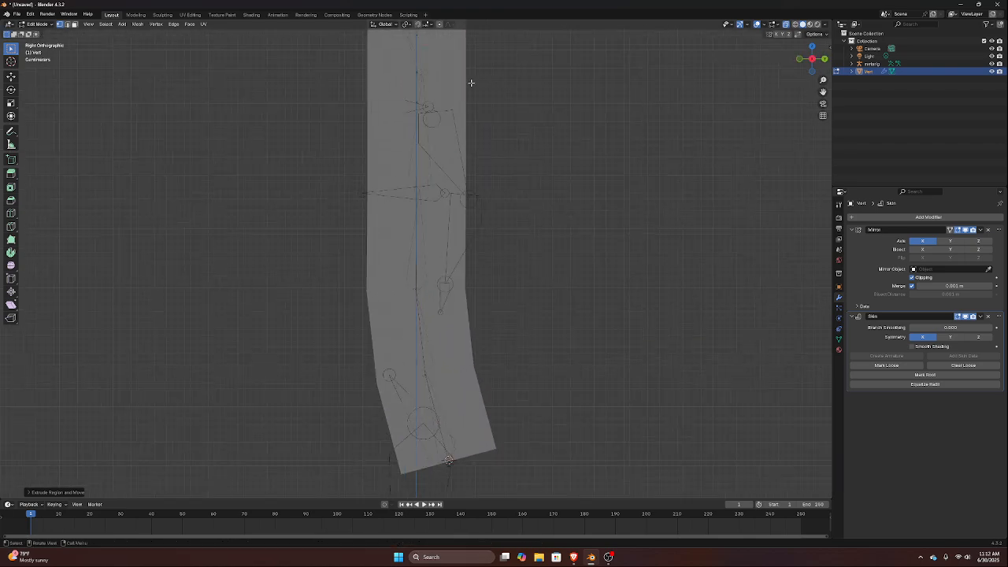
{"action": "middle_click_drag", "start_coordinate": [508, 166], "coordinate": [493, 200], "text": "shift"}
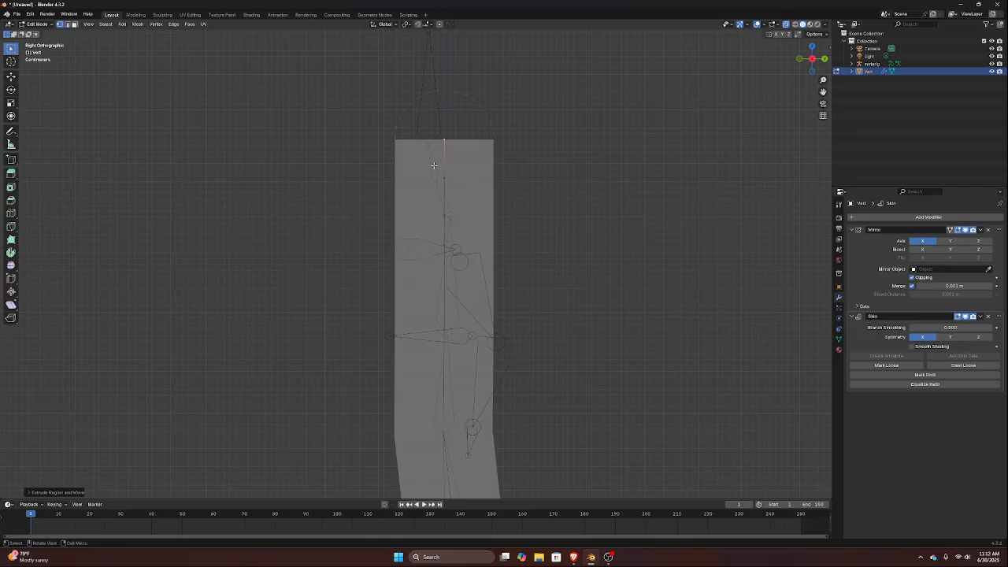
{"action": "left_click_drag", "start_coordinate": [434, 166], "coordinate": [477, 195]}
{"action": "key", "text": "g"}
{"action": "key", "text": "y"}
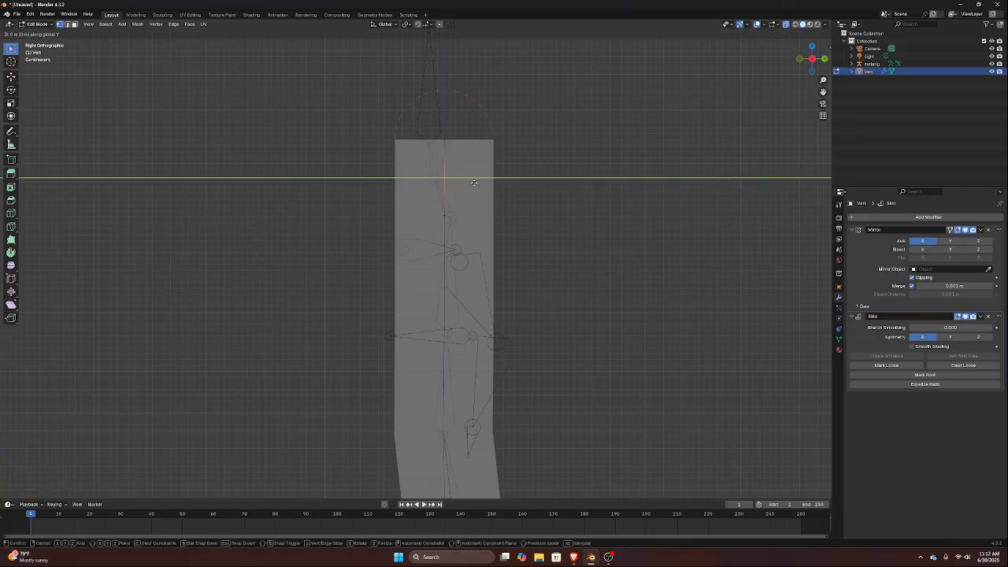
{"action": "left_click", "coordinate": [464, 182]}
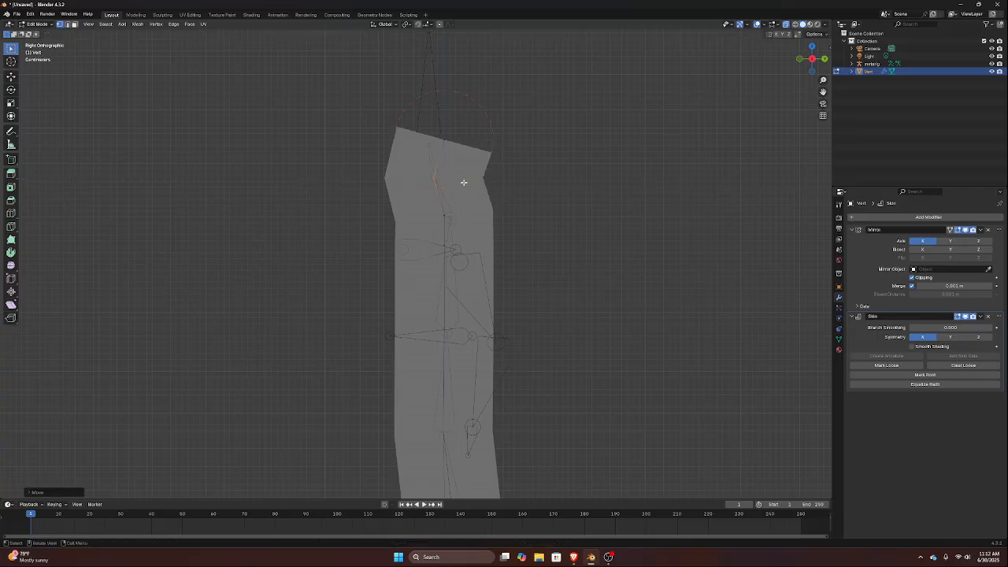
{"action": "key", "text": "g"}
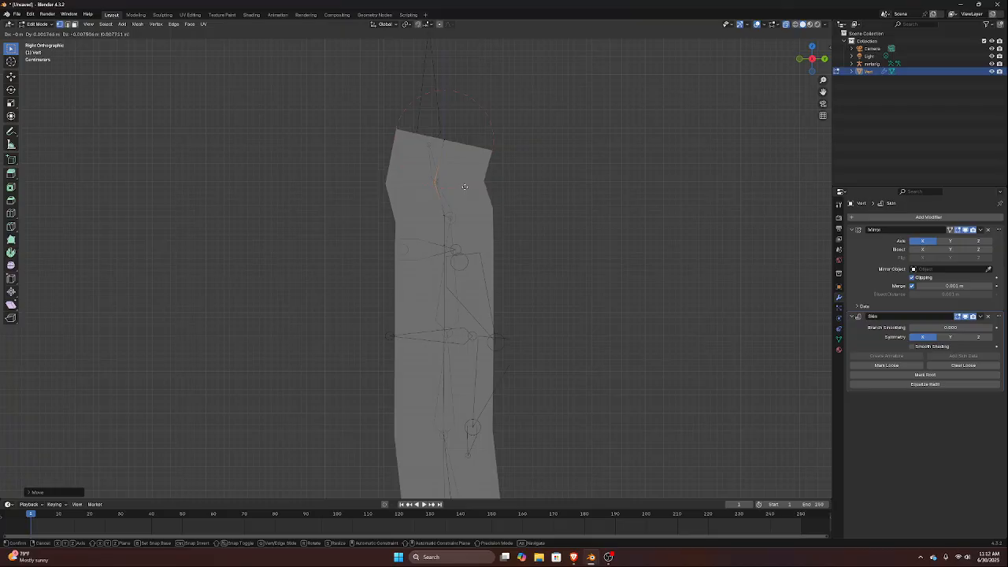
{"action": "left_click", "coordinate": [464, 187]}
Move the topmost neck vertex onto the base of the head bone in side view
{"action": "left_click_drag", "start_coordinate": [417, 110], "coordinate": [500, 171]}
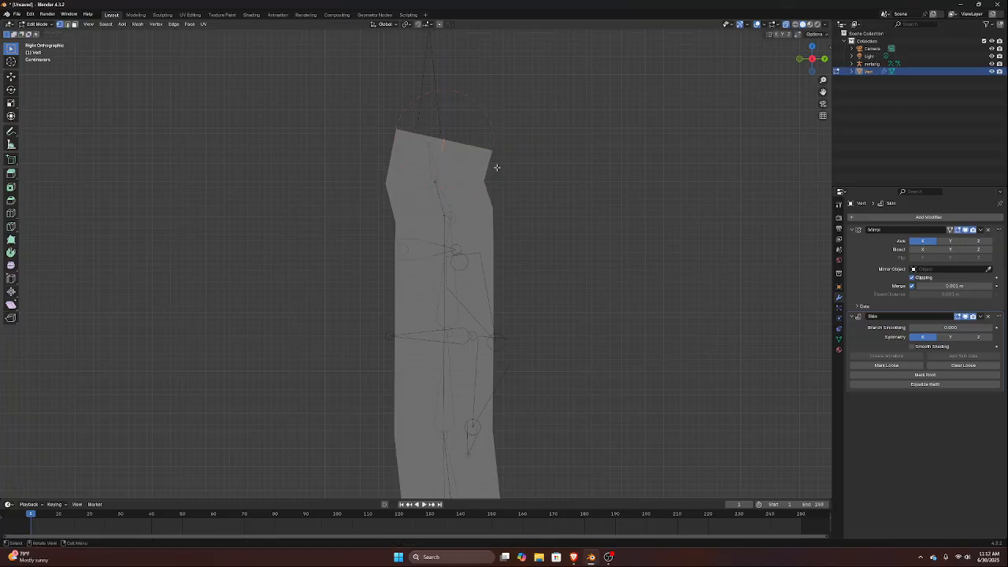
{"action": "key", "text": "g"}
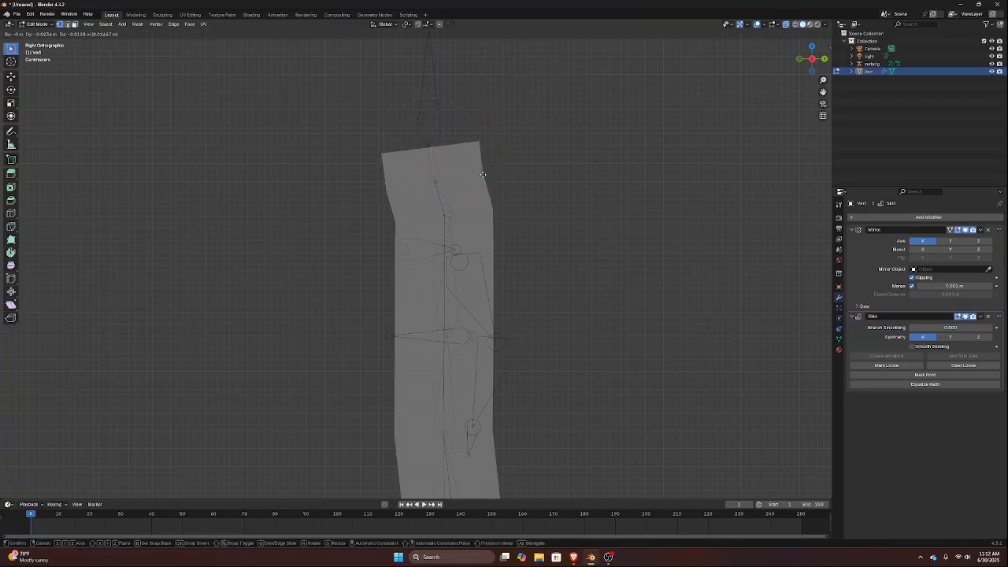
{"action": "left_click", "coordinate": [483, 174]}
Extrude the topmost vertex straight up along Z to the tip of the head bone
{"action": "middle_click_drag", "start_coordinate": [508, 169], "coordinate": [468, 174]}
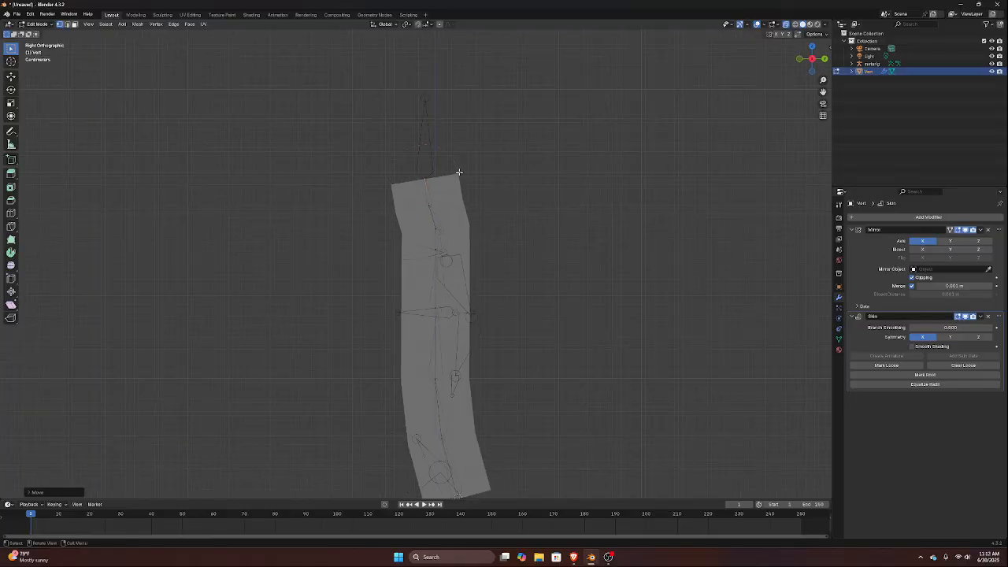
{"action": "key", "text": "g"}
{"action": "key", "text": "z"}
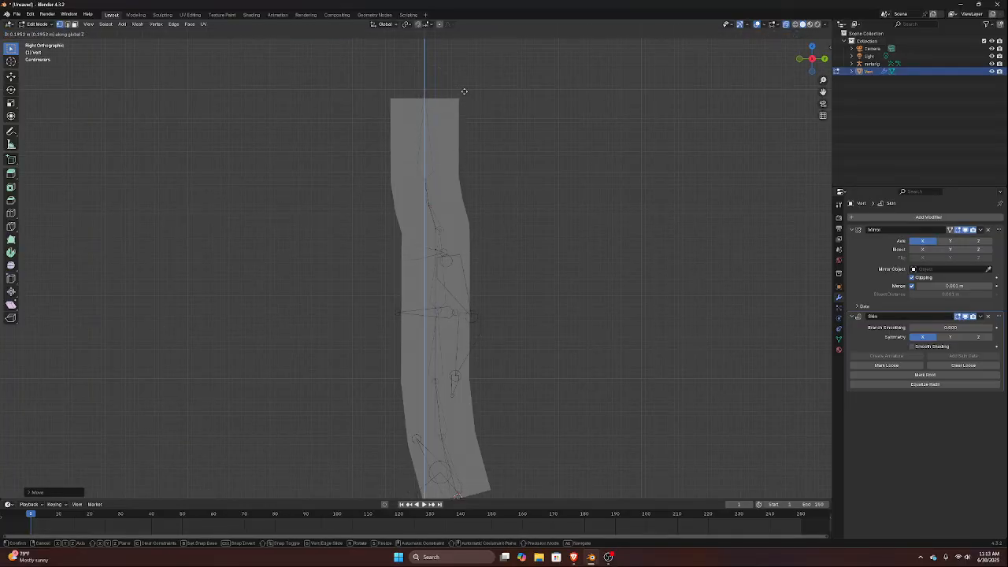
{"action": "left_click", "coordinate": [465, 92]}
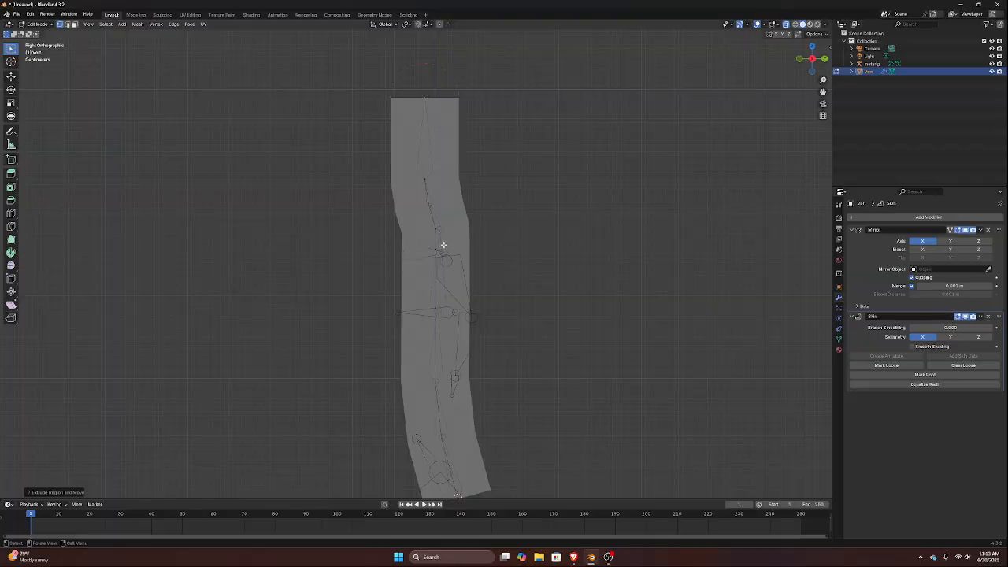
In front view, extrude the shoulder-level spine vertex outward along X with Mirror Clipping turned off, and turn Clipping back on
{"action": "key", "text": "KP_1"}
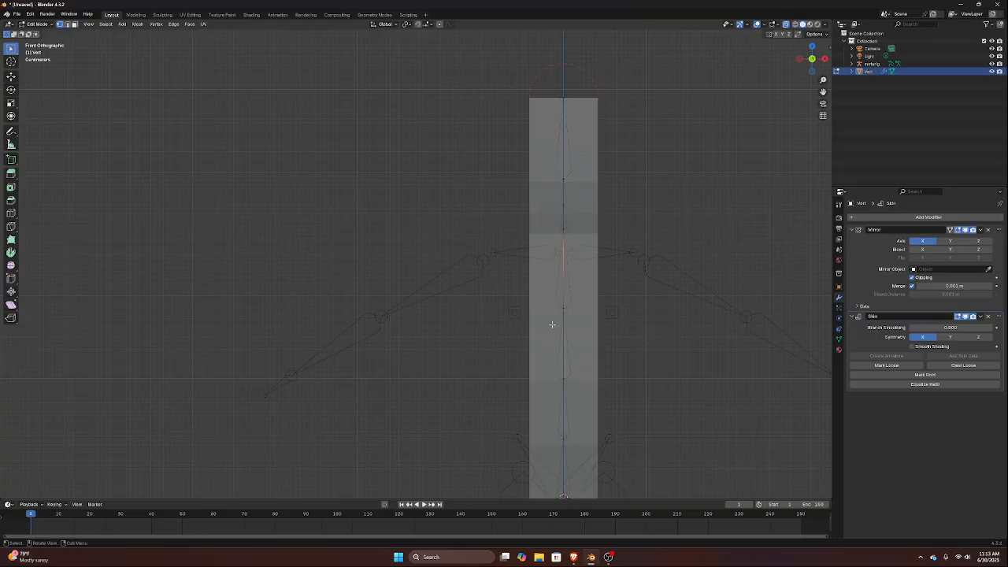
{"action": "key", "text": "g"}
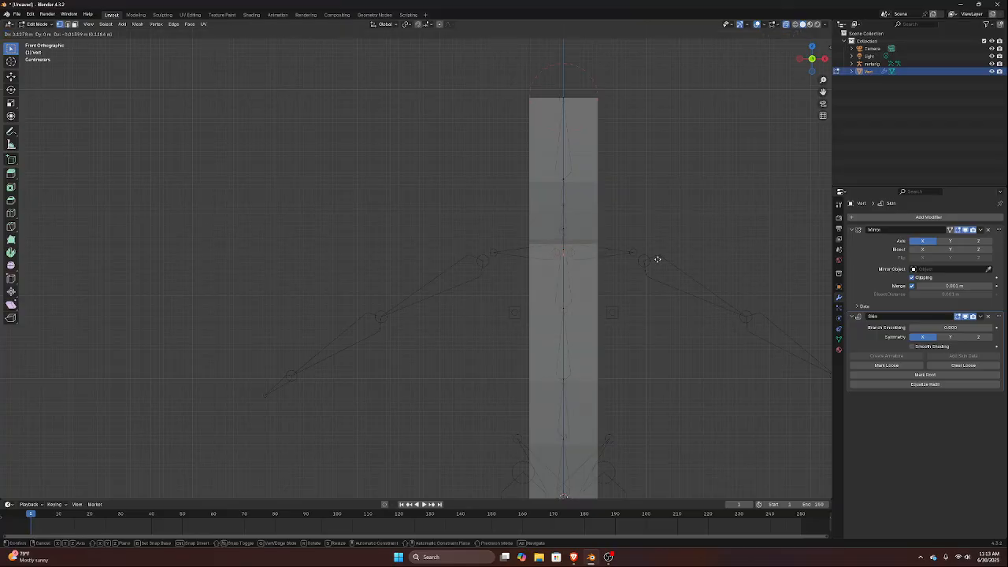
{"action": "right_click", "coordinate": [661, 250]}
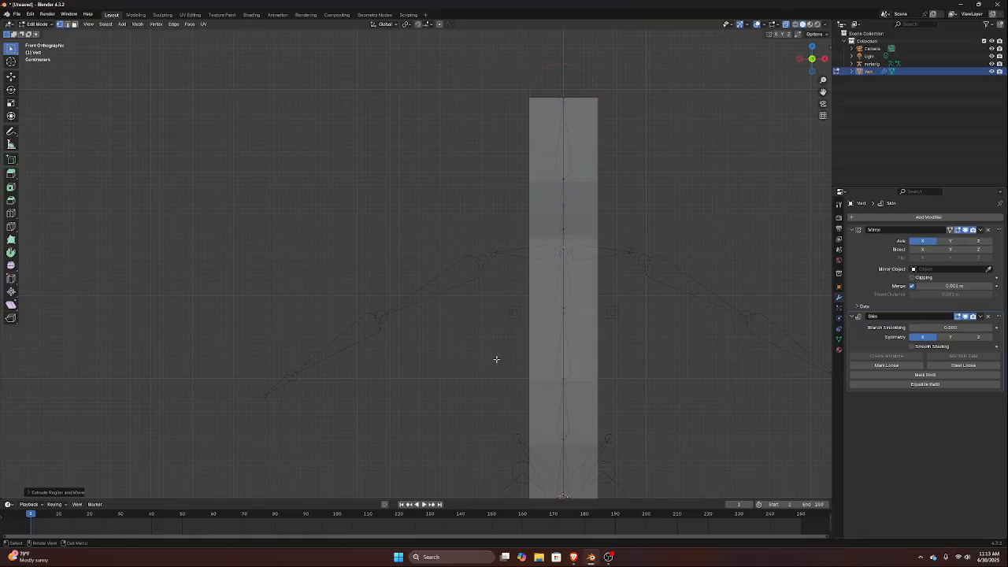
{"action": "key", "text": "g"}
{"action": "key", "text": "x"}
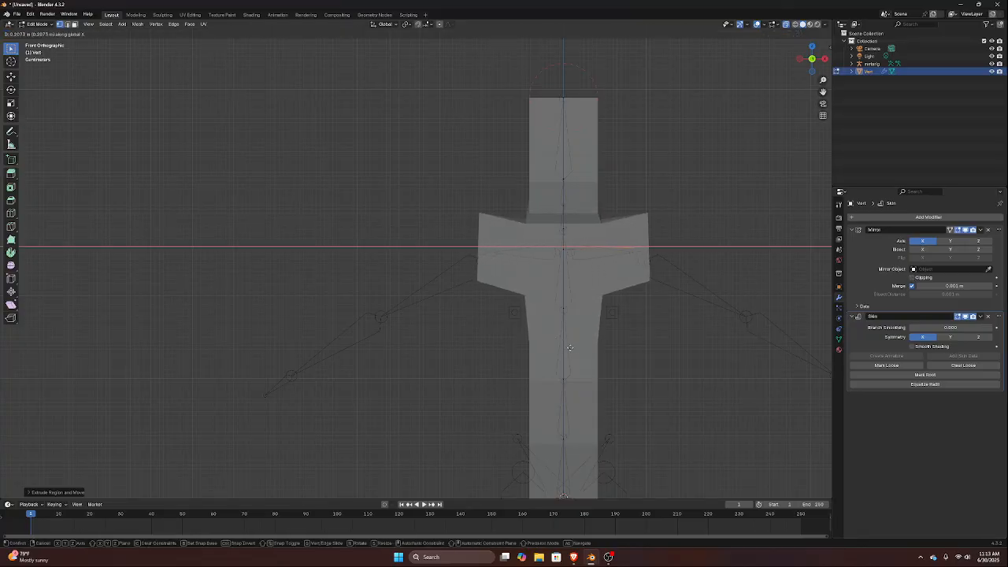
{"action": "left_click", "coordinate": [590, 386]}
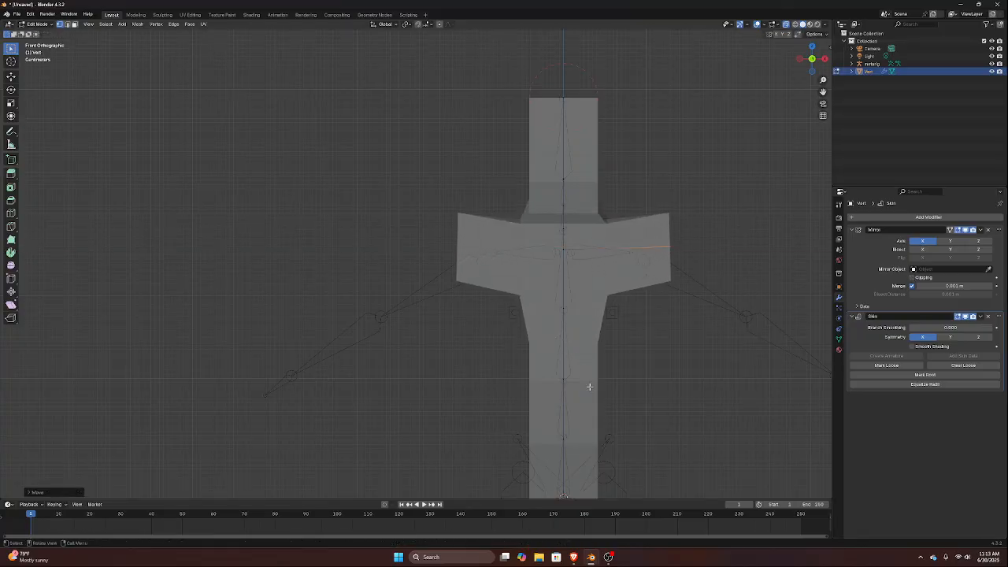
{"action": "left_click", "coordinate": [913, 278]}
Move the extruded shoulder vertex inward and slightly down to the outer end of the collar bone
{"action": "left_click_drag", "start_coordinate": [636, 201], "coordinate": [692, 274]}
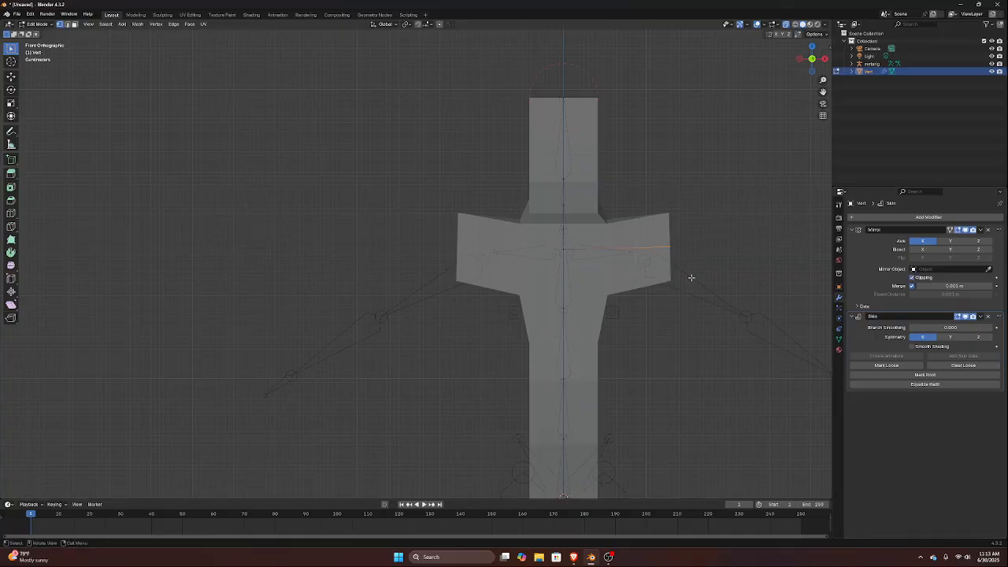
{"action": "key", "text": "g"}
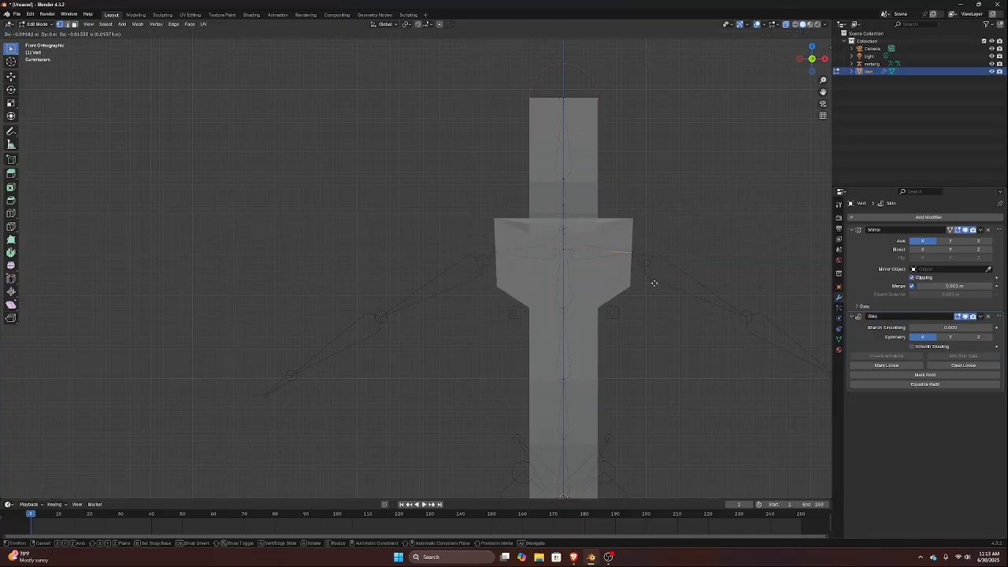
{"action": "left_click", "coordinate": [657, 282]}
Extrude the shoulder vertex along the arm bones to the elbow, the wrist and the tip of the hand
{"action": "middle_click_drag", "start_coordinate": [624, 347], "coordinate": [449, 177], "text": "shift"}
{"action": "left_click", "coordinate": [457, 144]}
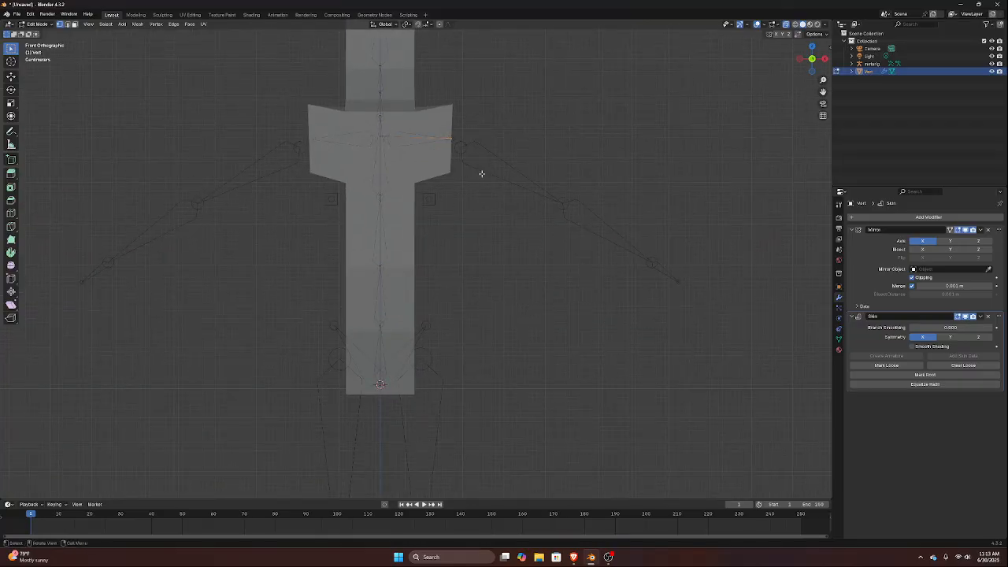
{"action": "key", "text": "g"}
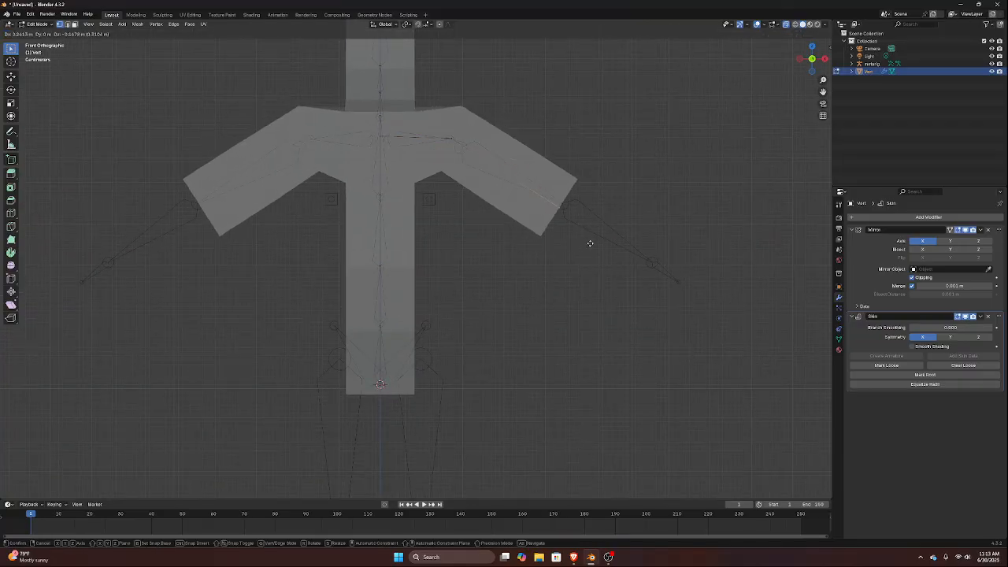
{"action": "left_click", "coordinate": [594, 239]}
{"action": "key", "text": "e"}
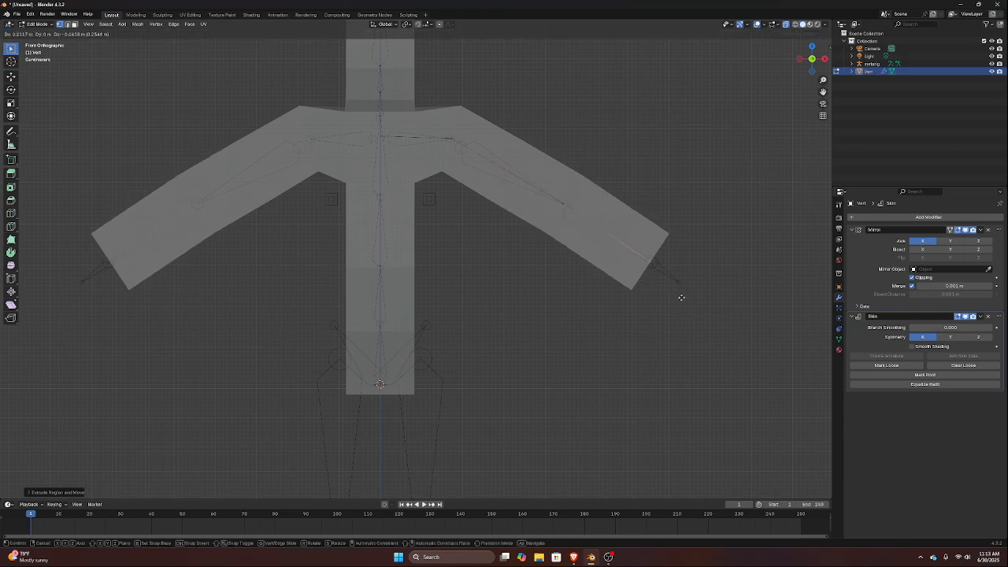
{"action": "left_click", "coordinate": [679, 293]}
{"action": "key", "text": "e"}
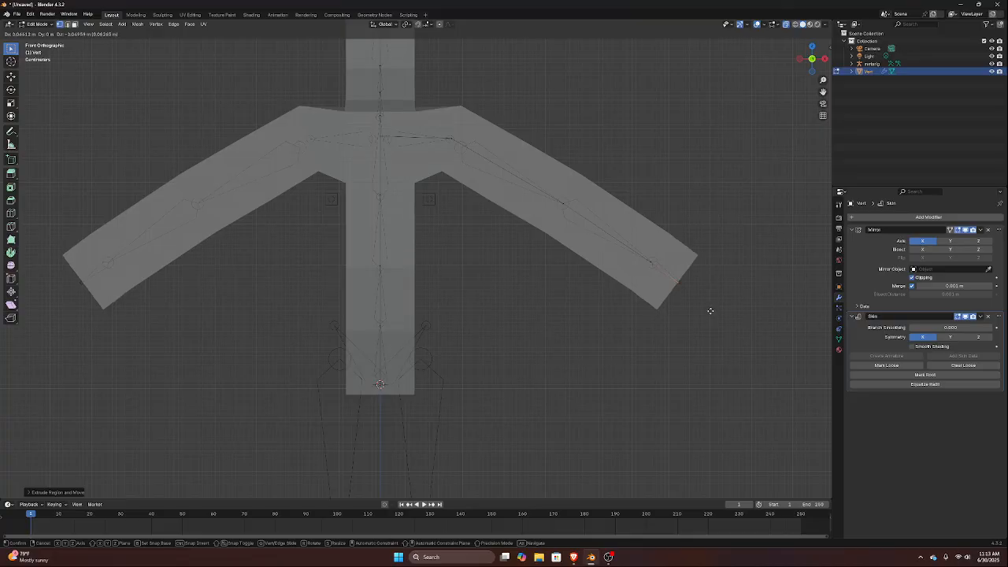
{"action": "left_click", "coordinate": [709, 312]}
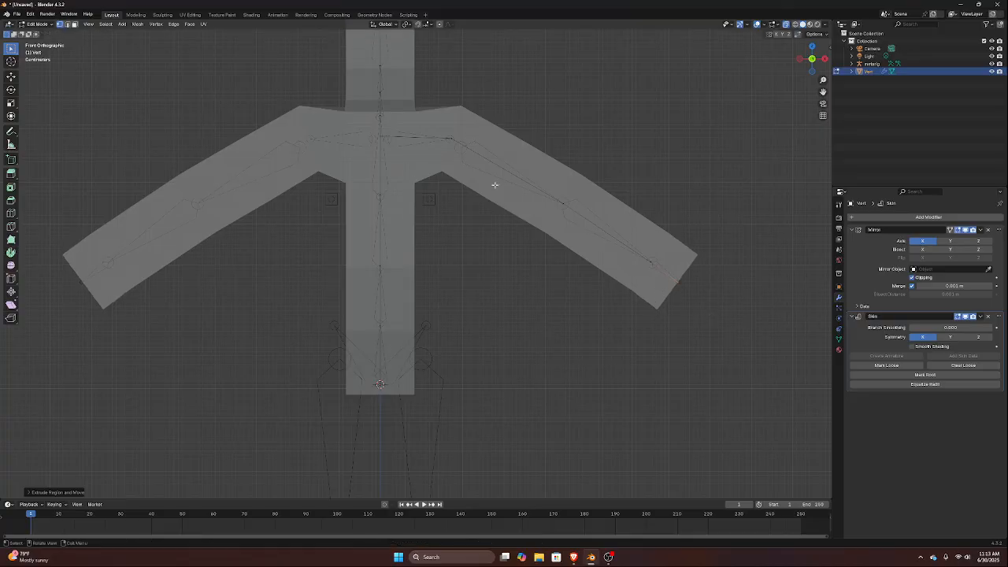
Shrink the skin radius of the wrist and hand vertices to about 0.42 of their size
{"action": "left_click_drag", "start_coordinate": [612, 205], "coordinate": [786, 383]}
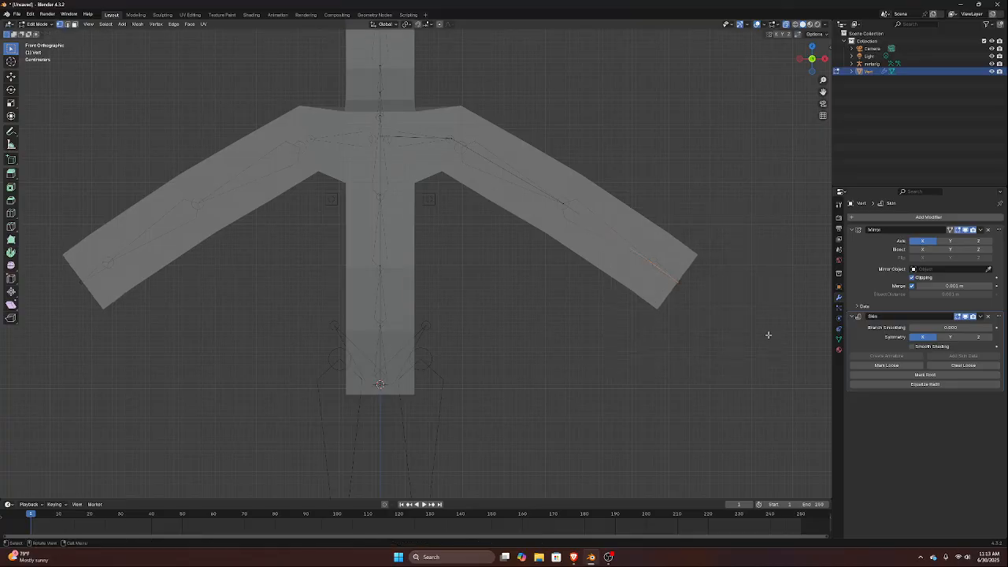
{"action": "key", "text": "s"}
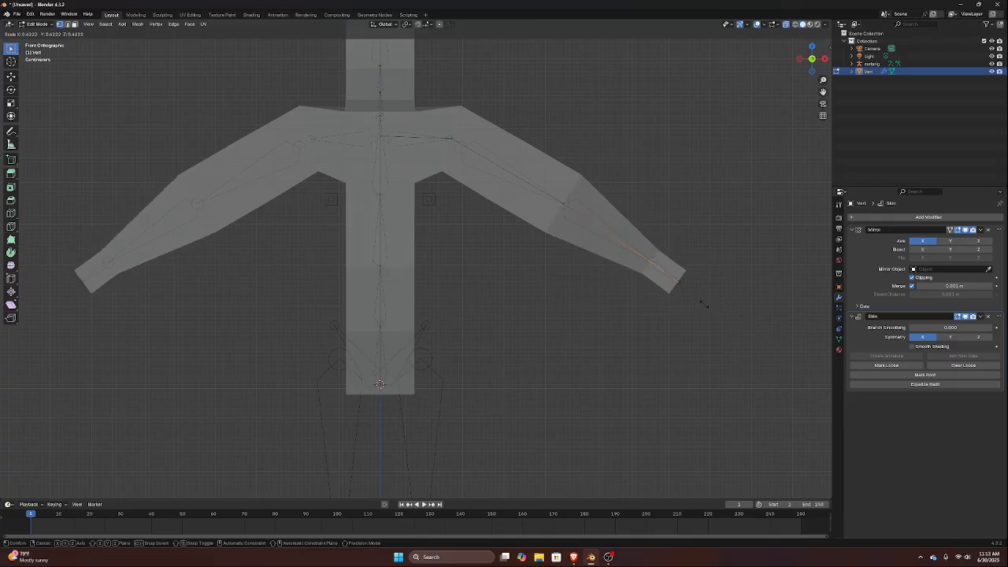
{"action": "left_click", "coordinate": [703, 302]}
Open the add-on preferences and search the installed add-ons for "Scre"
{"action": "left_click_drag", "start_coordinate": [347, 170], "coordinate": [415, 240]}
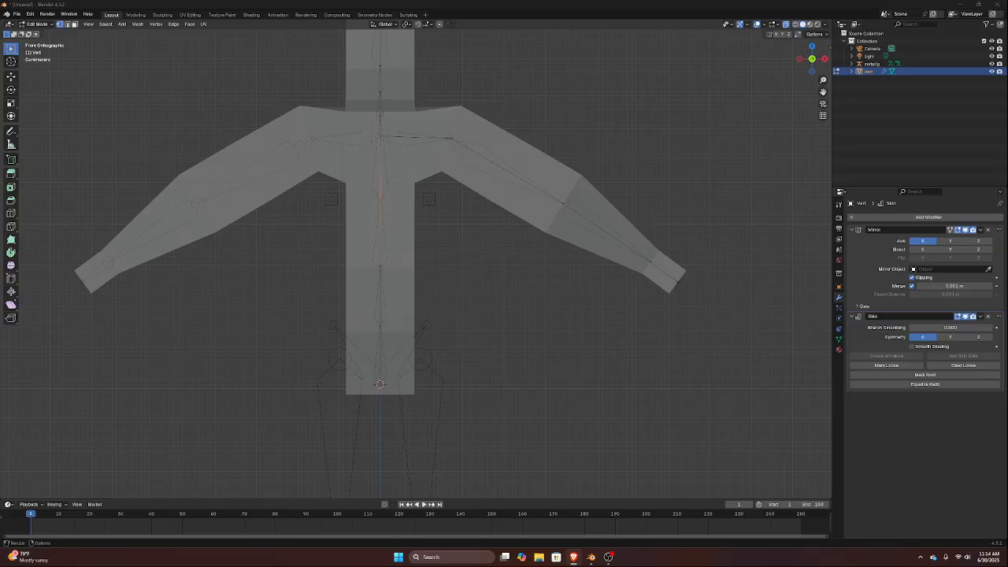
{"action": "left_click", "coordinate": [30, 14]}
{"action": "left_click", "coordinate": [49, 112]}
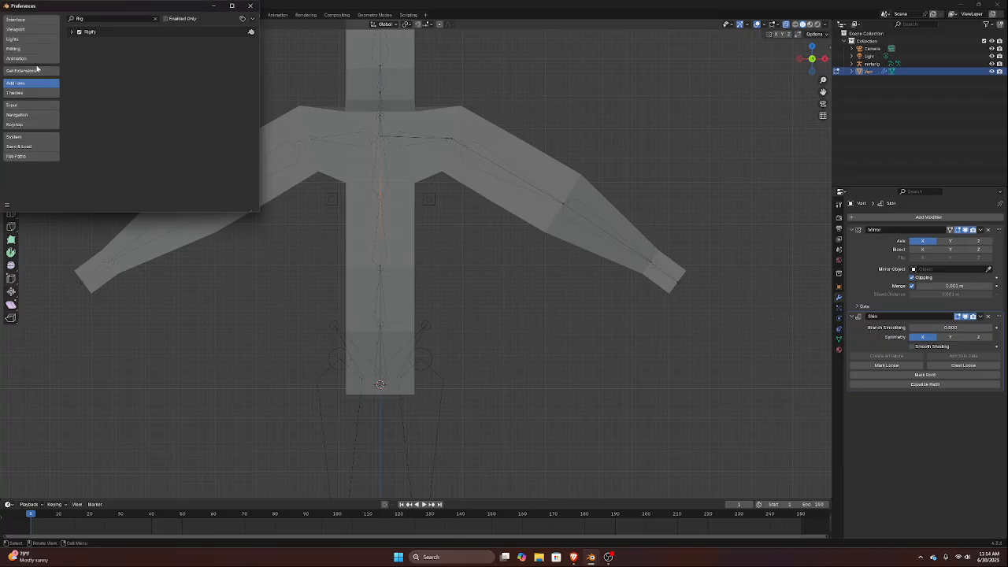
{"action": "left_click", "coordinate": [103, 19]}
{"action": "type", "text": "Scri"}
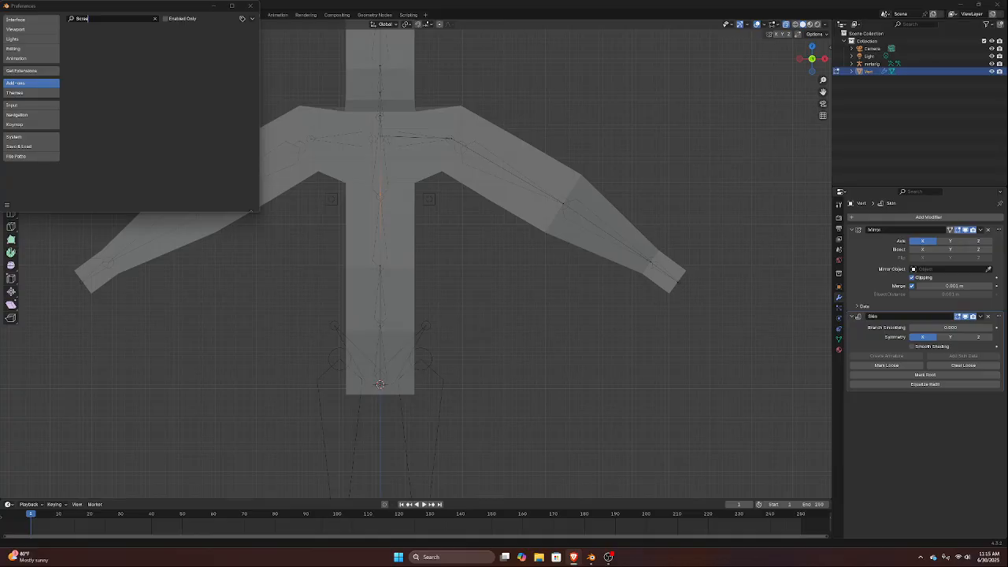
Clear the add-on search, check the available extensions list, and return to the installed add-ons
{"action": "left_click_drag", "start_coordinate": [91, 18], "coordinate": [76, 18]}
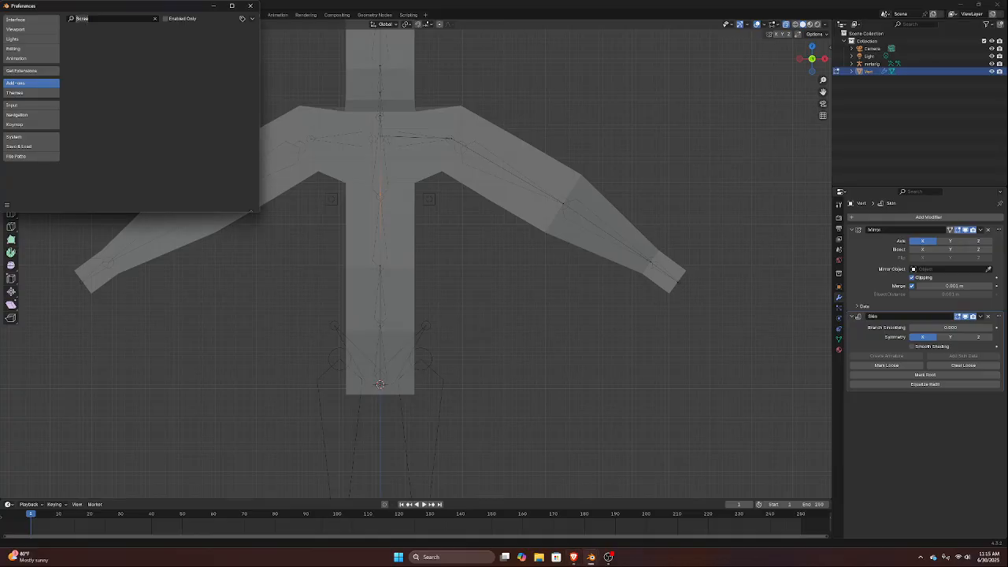
{"action": "key", "text": "BackSpace"}
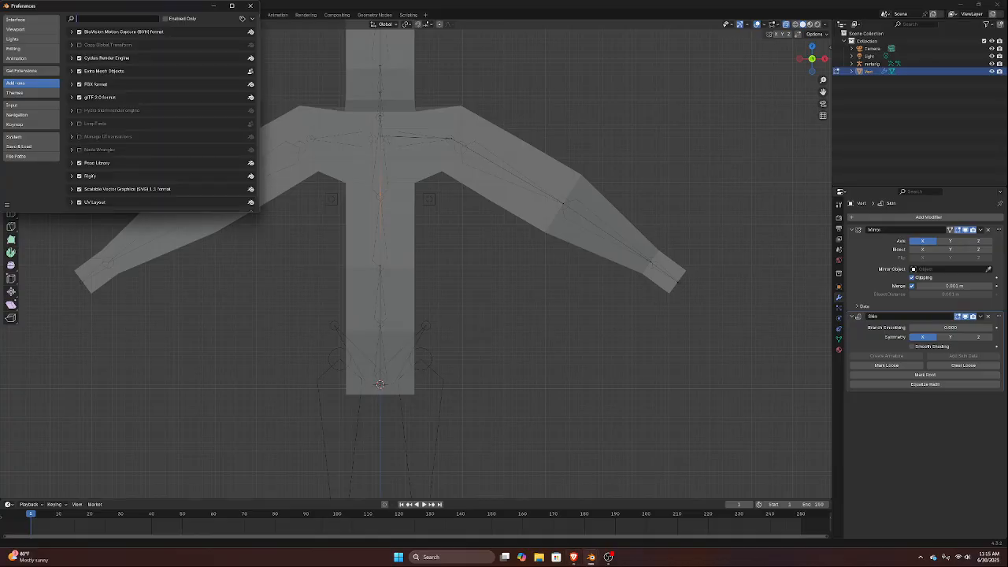
{"action": "type", "text": "Rigi"}
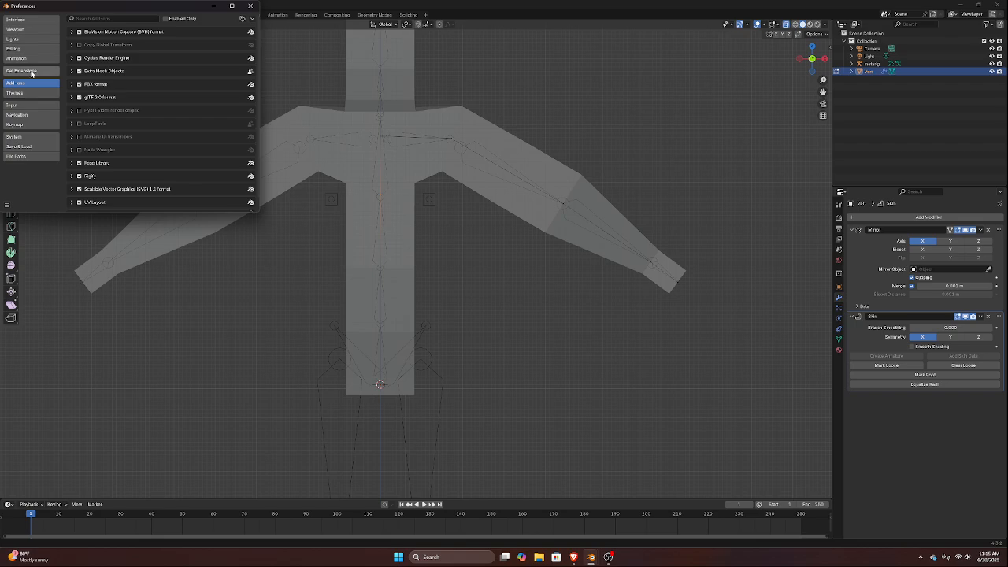
{"action": "left_click", "coordinate": [31, 70]}
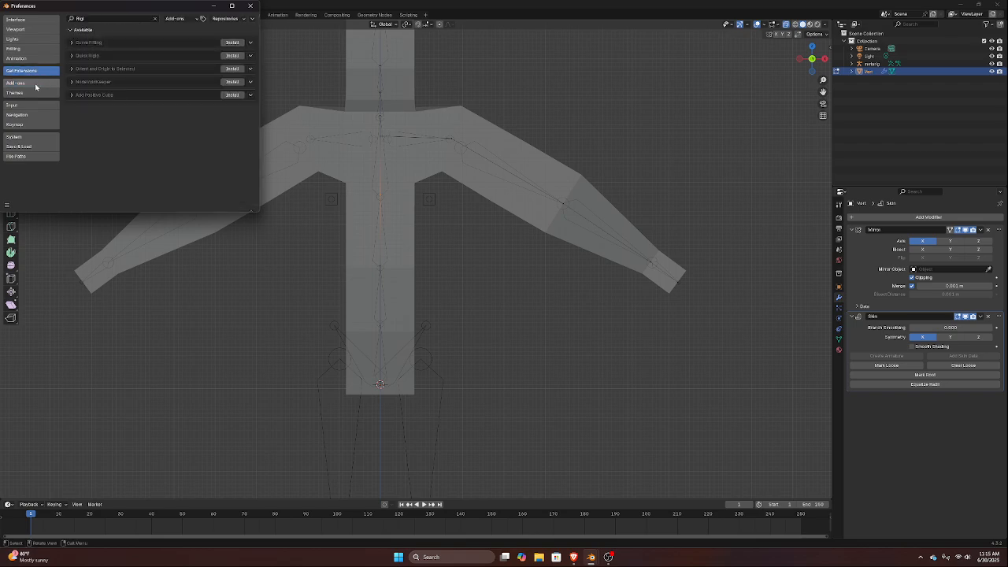
{"action": "left_click", "coordinate": [42, 83]}
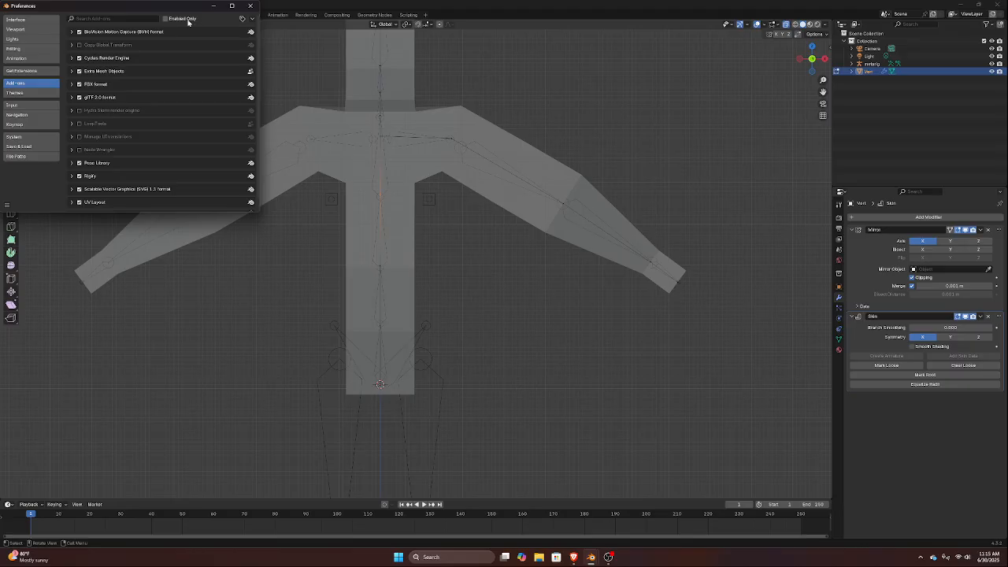
Install the screencast_keys.zip add-on from disk, using the file in the Downloads folder
{"action": "left_click", "coordinate": [250, 21]}
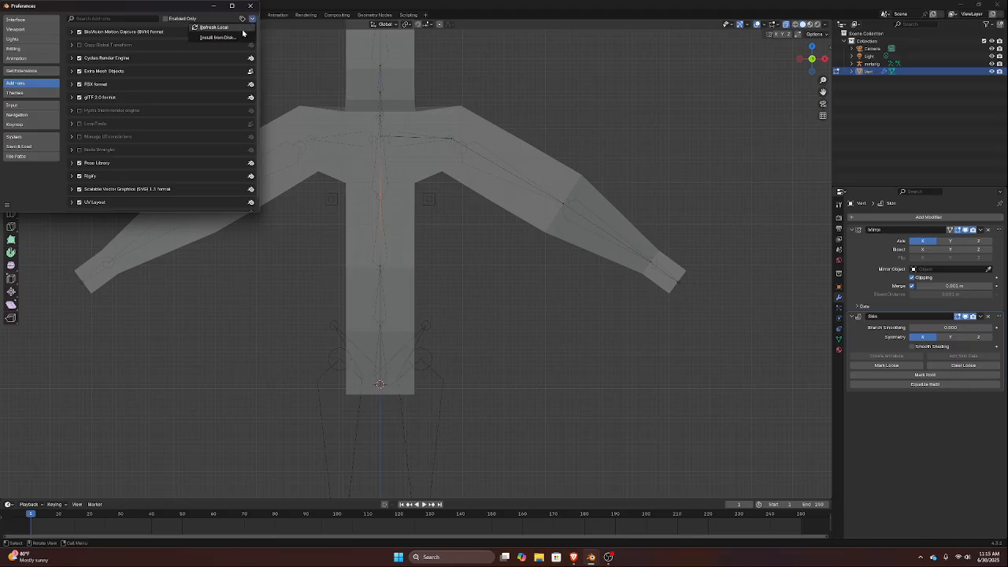
{"action": "left_click", "coordinate": [228, 40]}
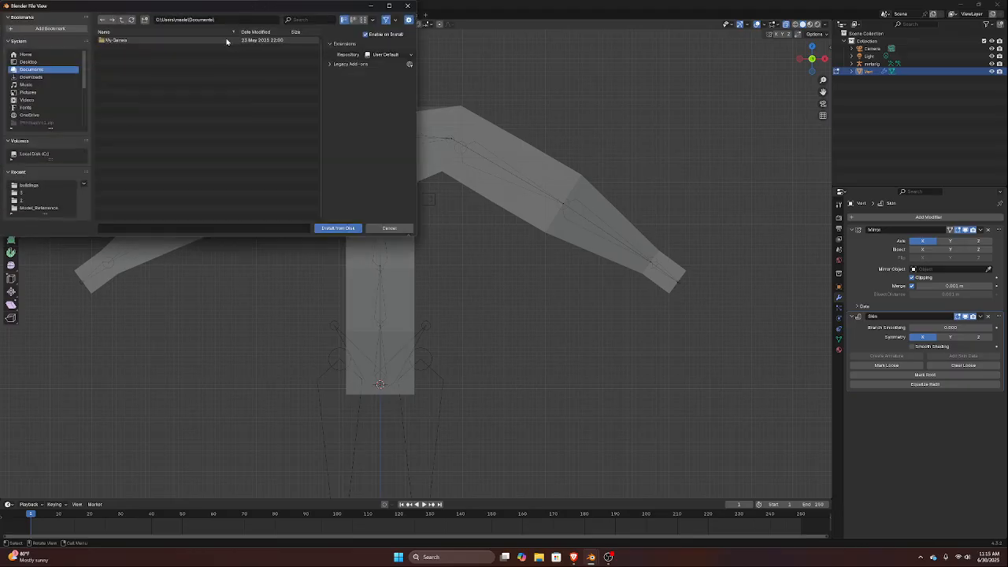
{"action": "left_click", "coordinate": [42, 153]}
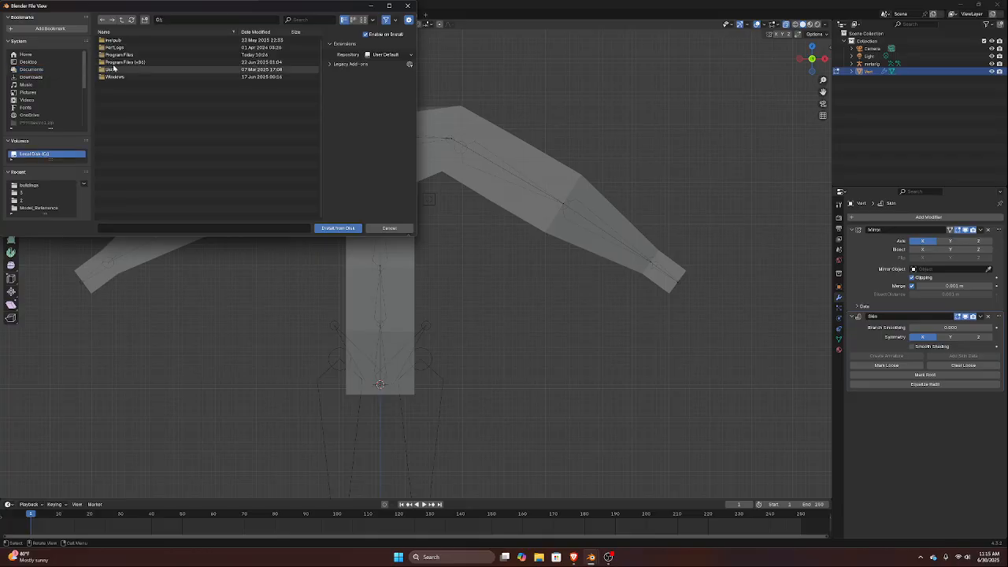
{"action": "double_click", "coordinate": [116, 70]}
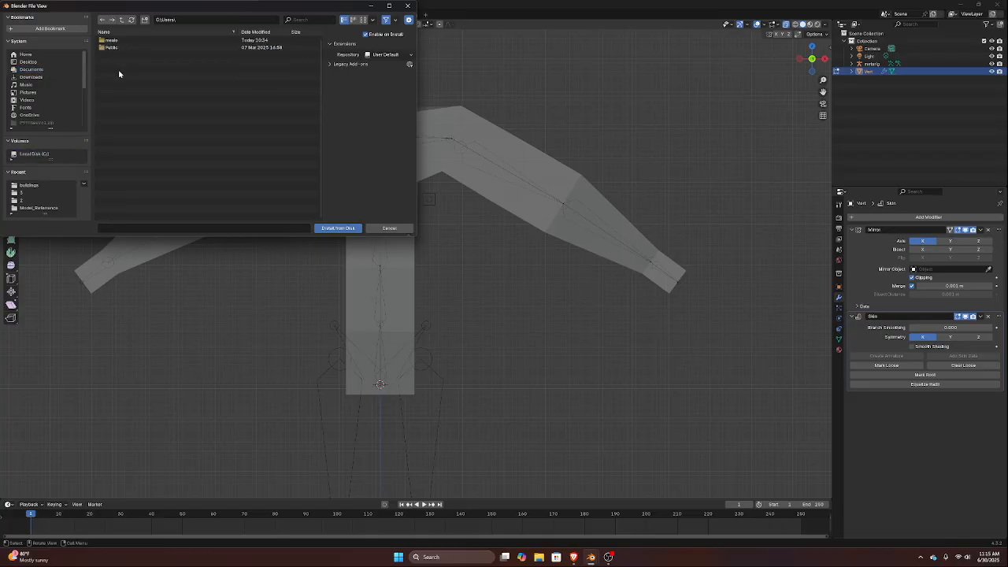
{"action": "double_click", "coordinate": [115, 40]}
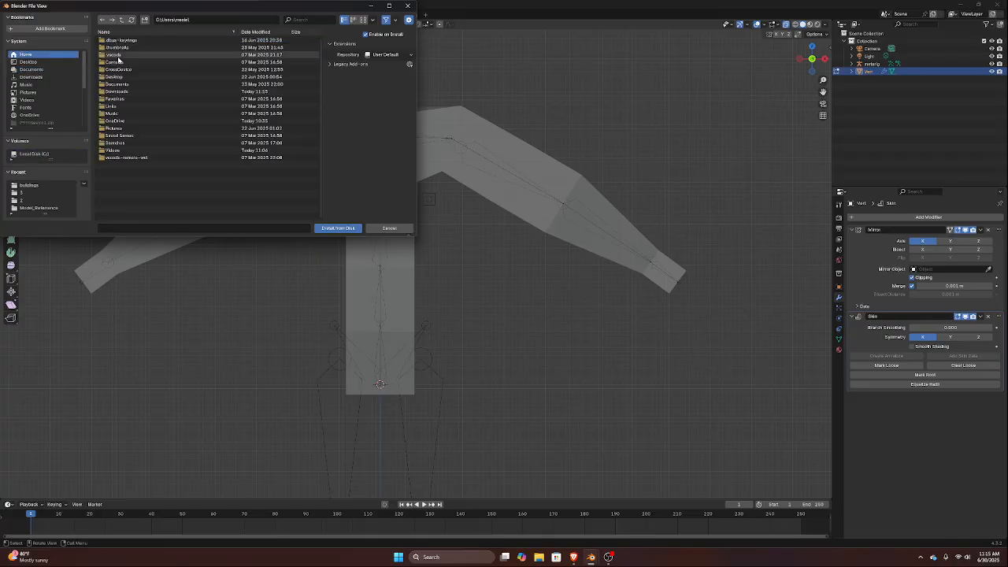
{"action": "double_click", "coordinate": [116, 92]}
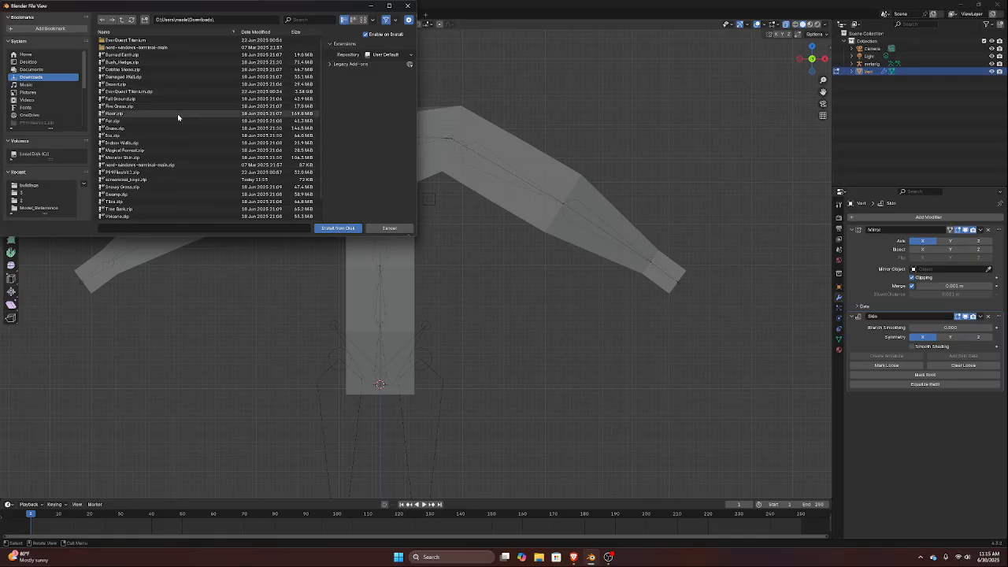
{"action": "scroll", "coordinate": [177, 116], "scroll_direction": "down", "scroll_amount": 1}
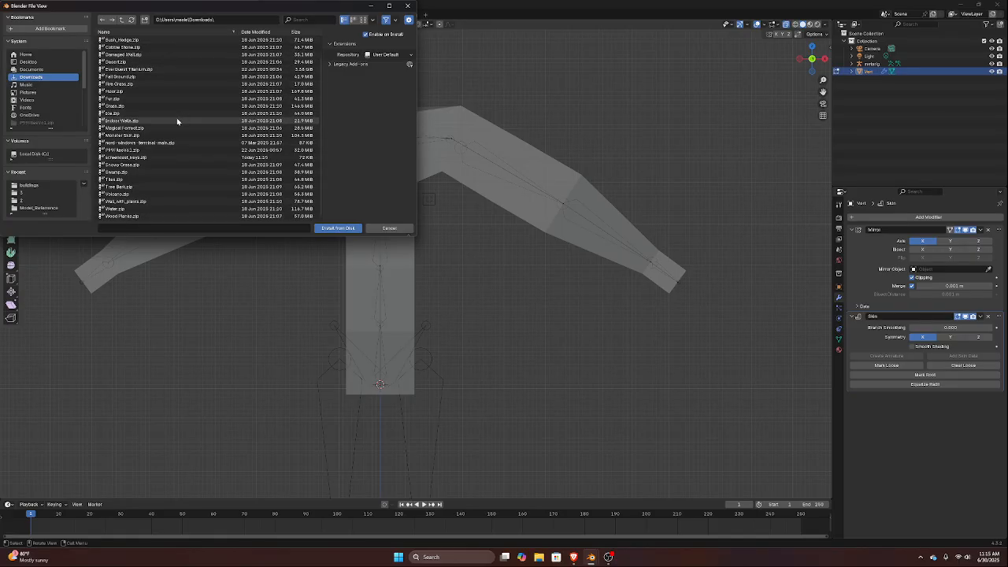
{"action": "double_click", "coordinate": [148, 157]}
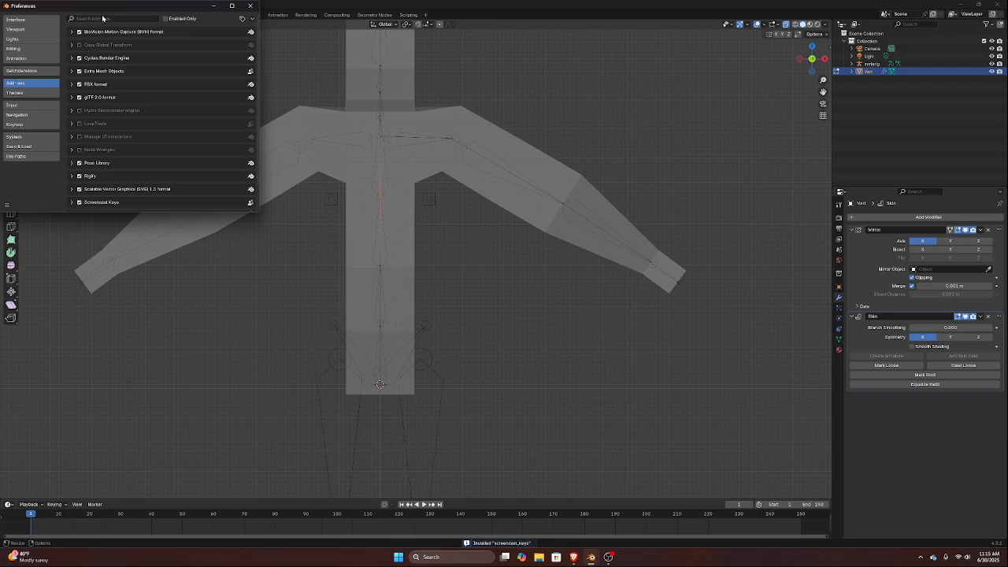
Find the Screencast Keys add-on, turn on its Enable On Startup option, and close the preferences
{"action": "left_click", "coordinate": [104, 19]}
{"action": "type", "text": "Scre"}
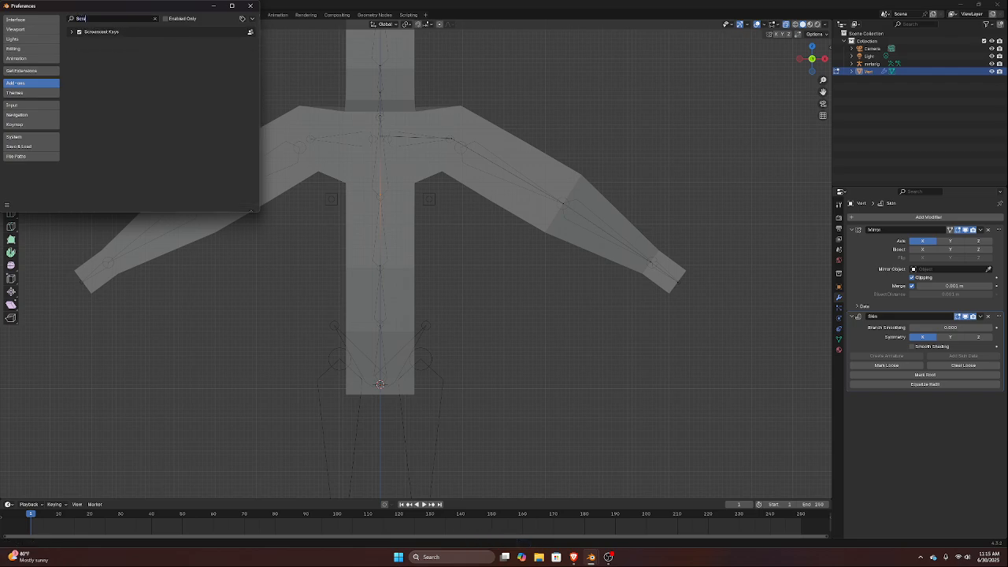
{"action": "left_click", "coordinate": [72, 32]}
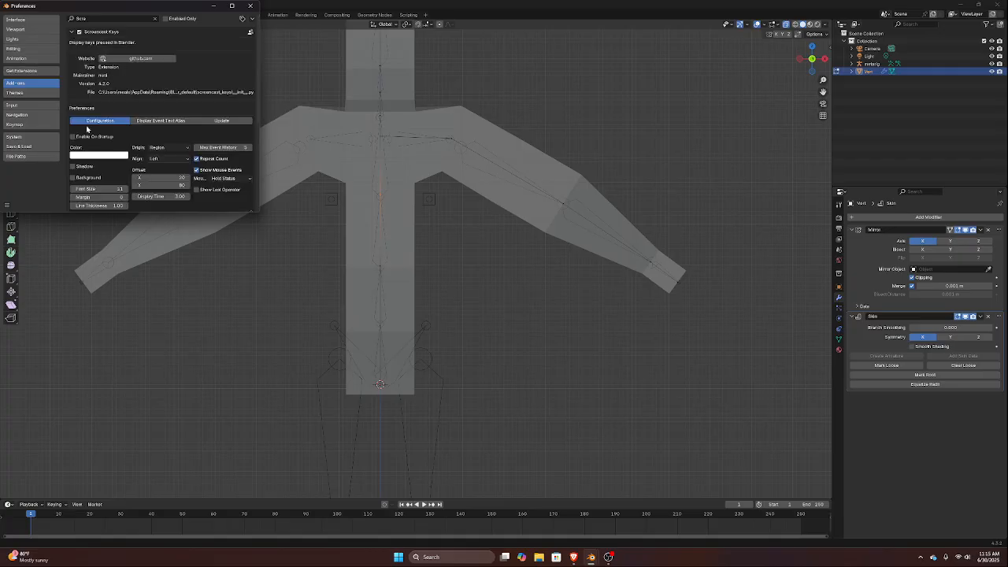
{"action": "left_click", "coordinate": [72, 137]}
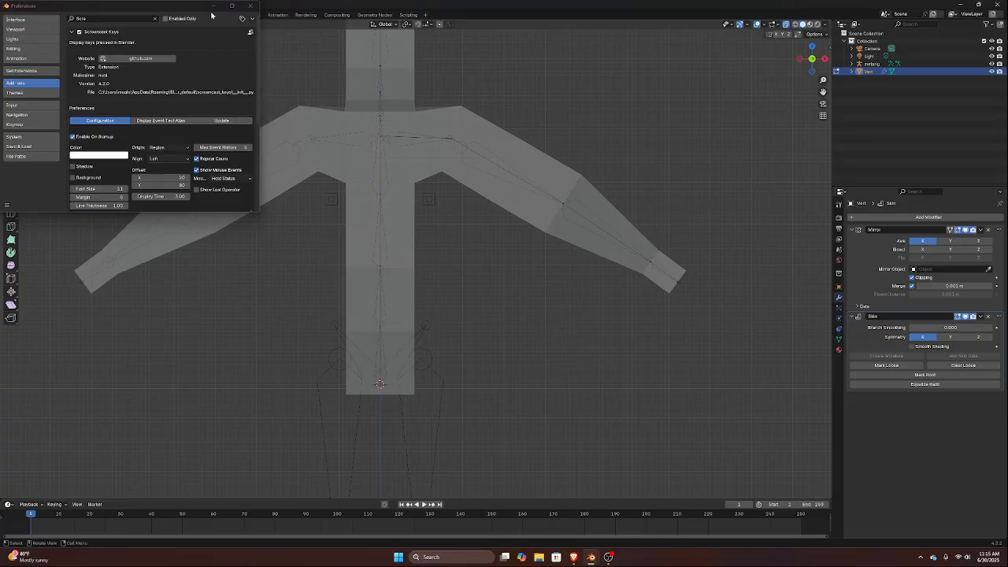
{"action": "left_click", "coordinate": [250, 6]}
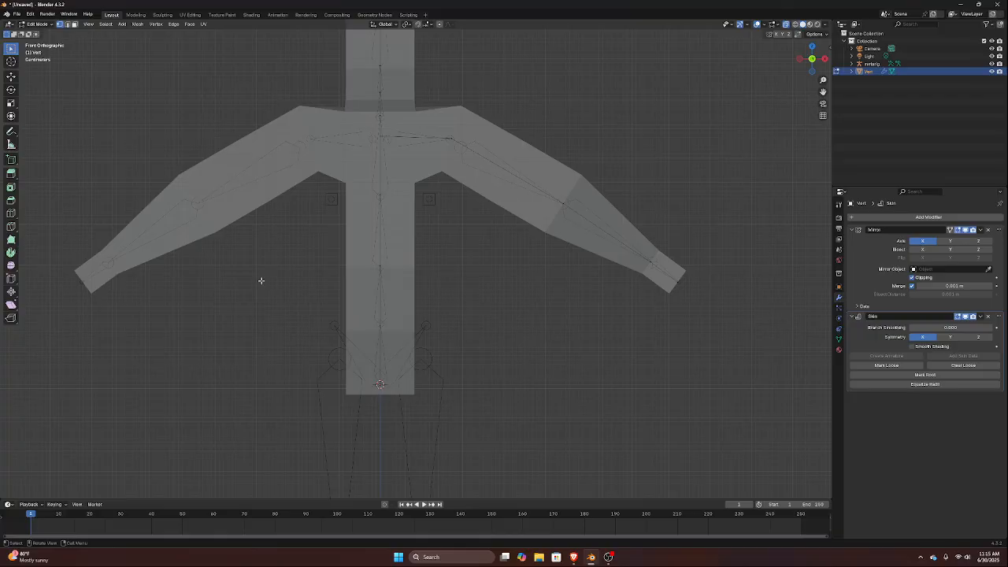
Show the Screencast Keys settings beside the 3D viewport
{"action": "key", "text": "s"}
{"action": "key", "text": "z"}
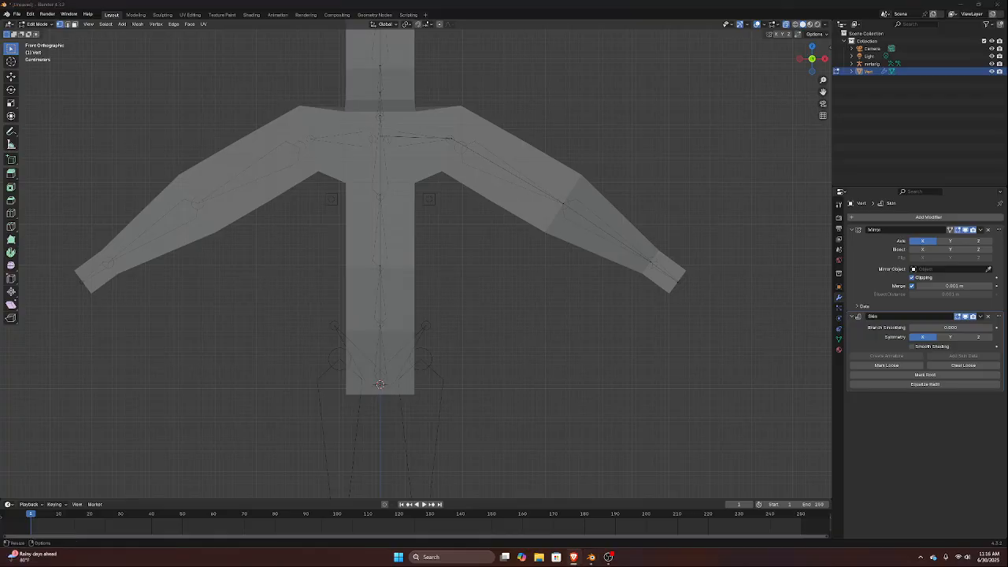
{"action": "left_click", "coordinate": [828, 46]}
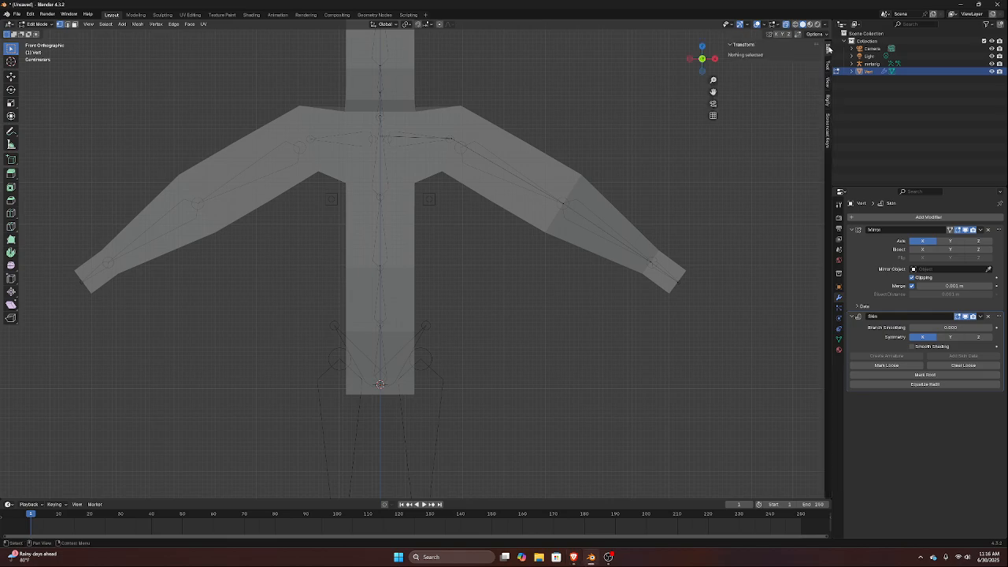
{"action": "left_click", "coordinate": [828, 127]}
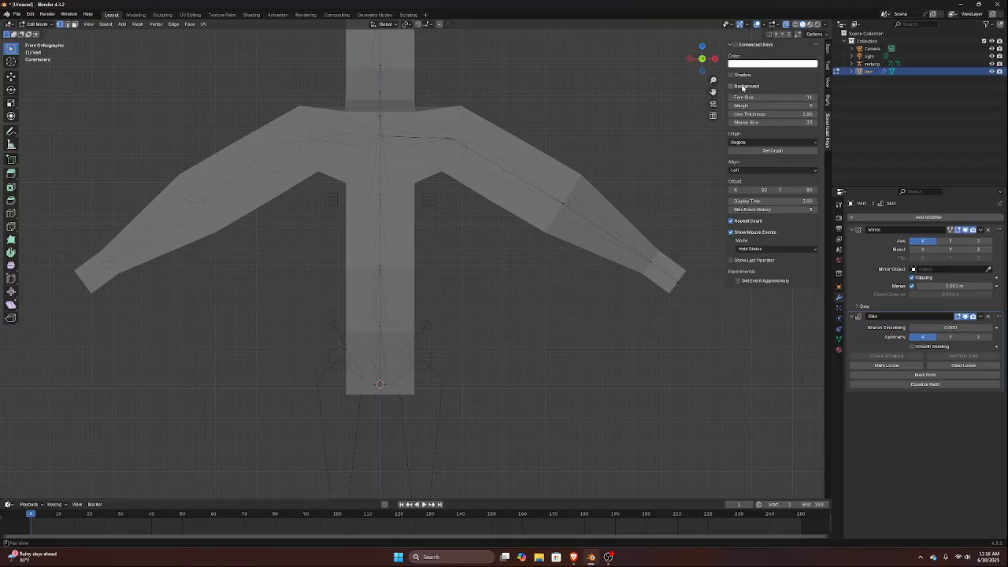
{"action": "left_click", "coordinate": [762, 143]}
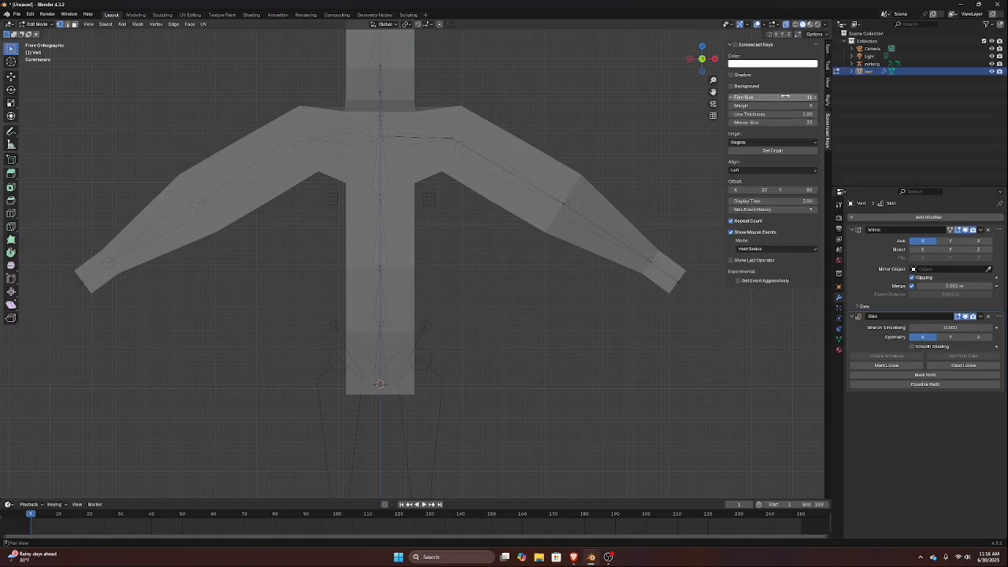
{"action": "left_click", "coordinate": [731, 86]}
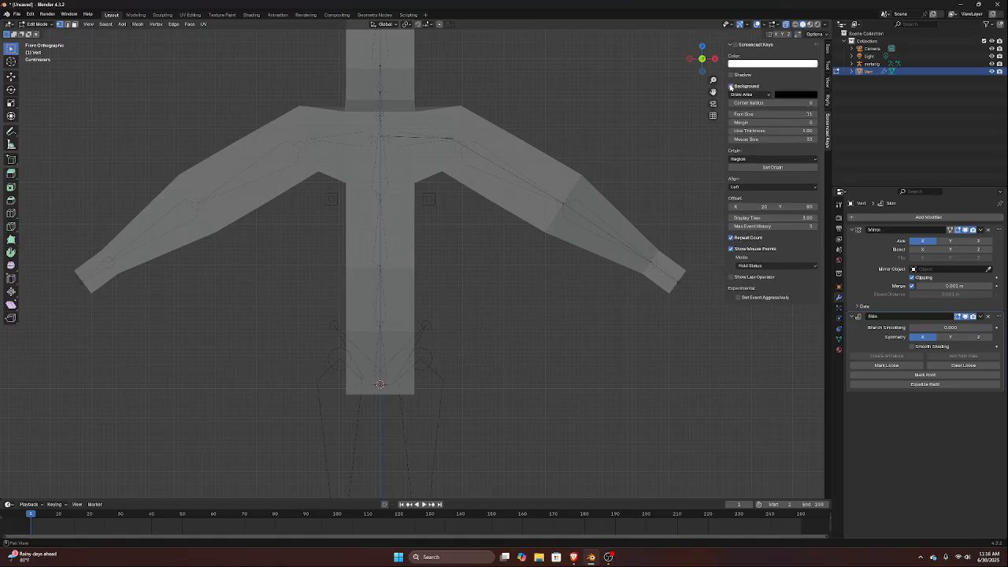
{"action": "left_click", "coordinate": [731, 86]}
{"action": "left_click", "coordinate": [731, 86]}
{"action": "left_click", "coordinate": [731, 86]}
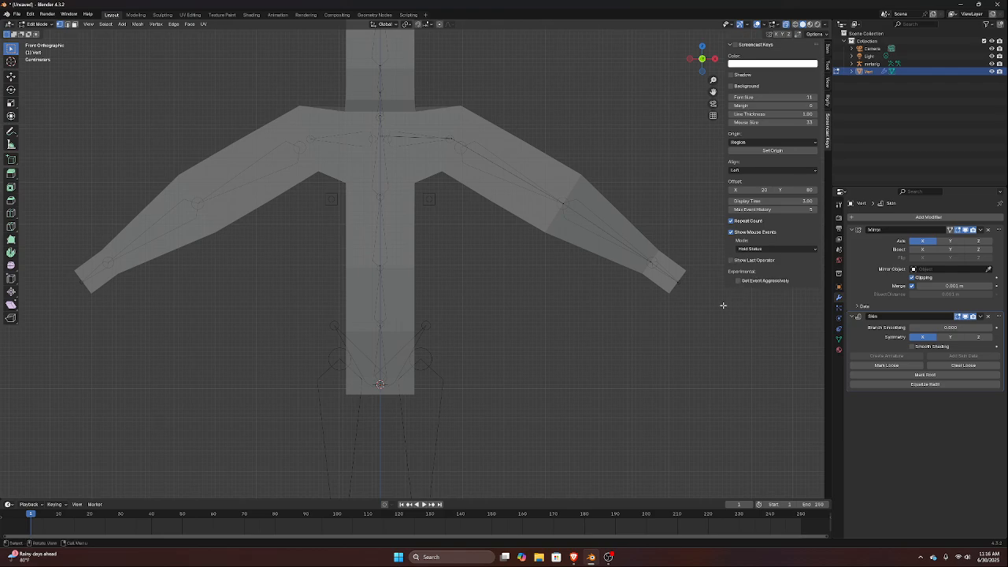
Set the main 3D viewport region as the Screencast Keys origin and turn on the key display
{"action": "middle_click_drag", "start_coordinate": [343, 305], "coordinate": [305, 304]}
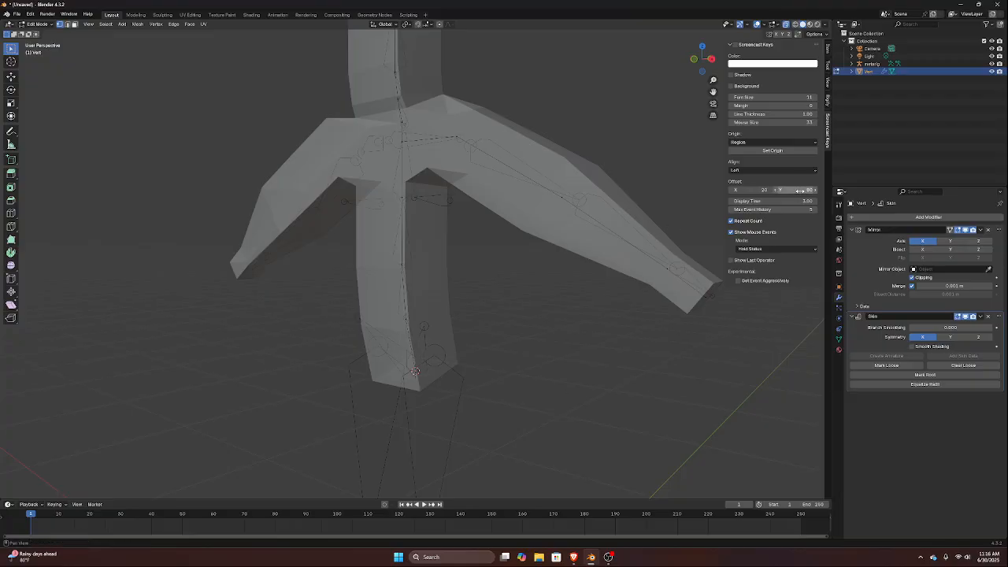
{"action": "left_click", "coordinate": [781, 150]}
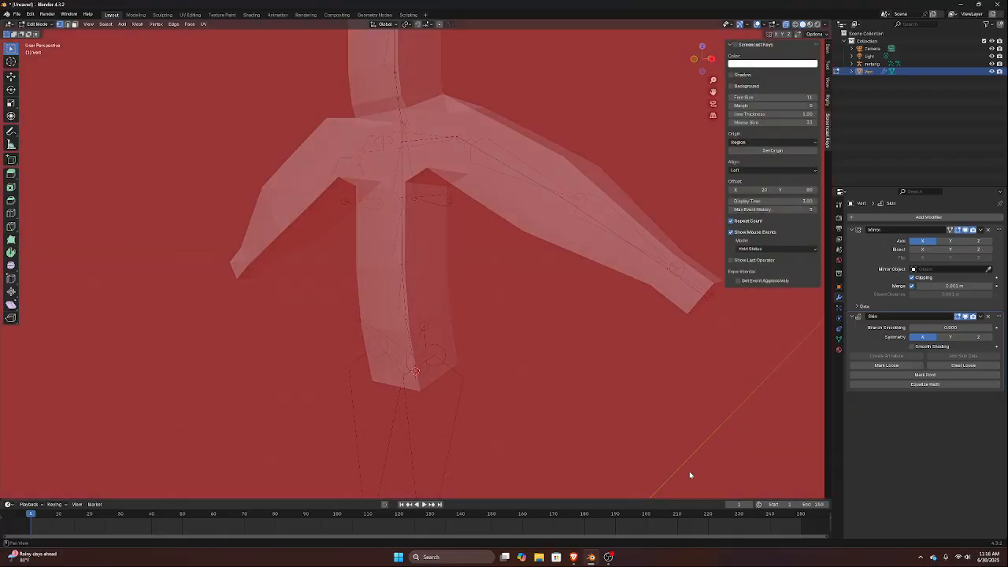
{"action": "left_click", "coordinate": [689, 474]}
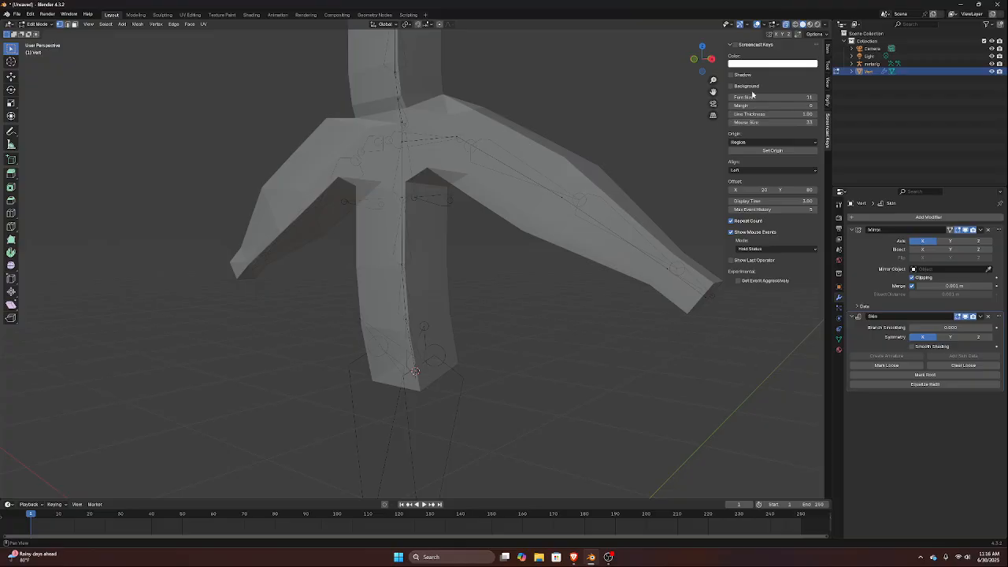
{"action": "left_click", "coordinate": [732, 45]}
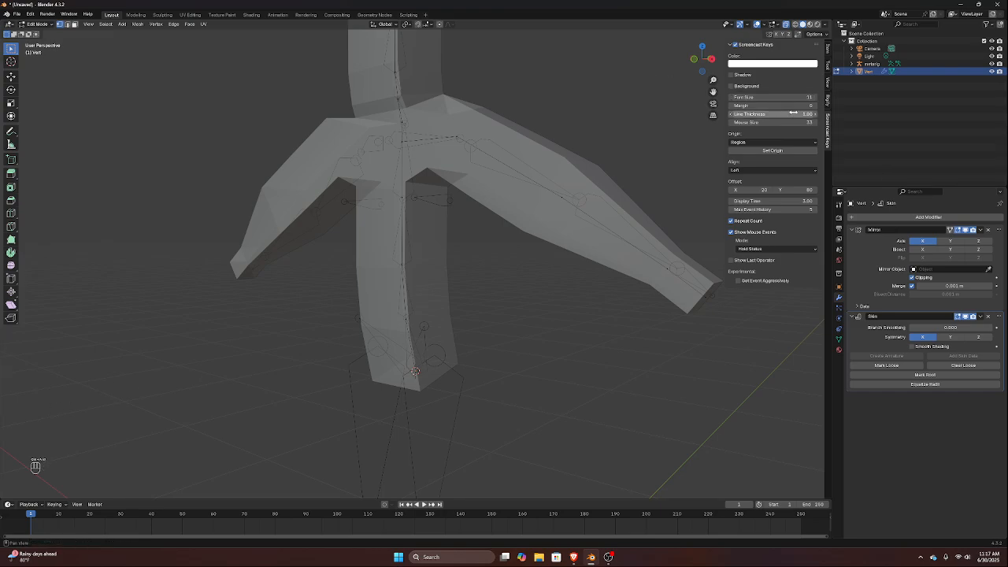
Set the Screencast Keys font size to 30
{"action": "left_click", "coordinate": [814, 98]}
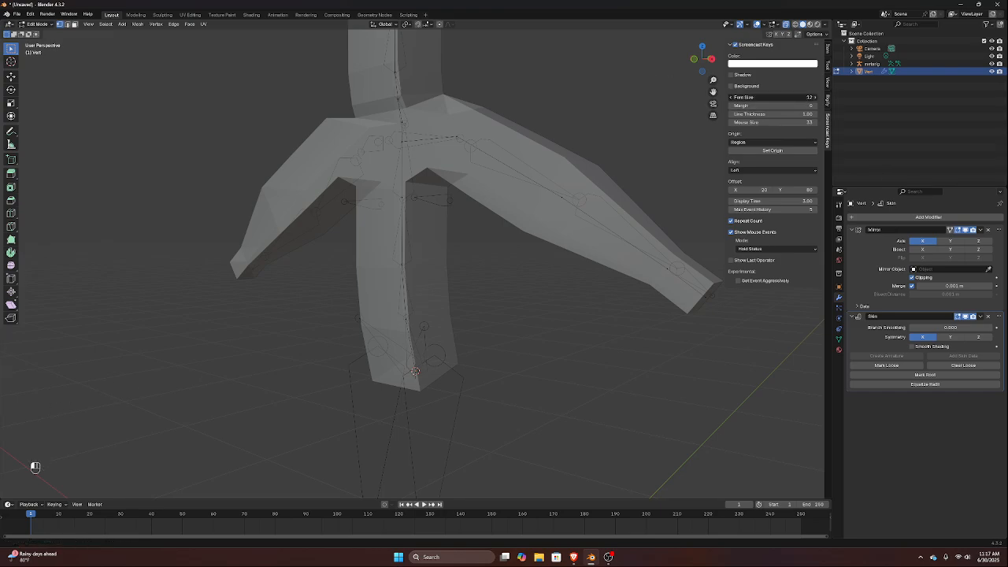
{"action": "left_click", "coordinate": [813, 97]}
{"action": "left_click", "coordinate": [814, 98]}
{"action": "left_click", "coordinate": [813, 98]}
{"action": "left_click", "coordinate": [814, 98]}
{"action": "left_click", "coordinate": [814, 98]}
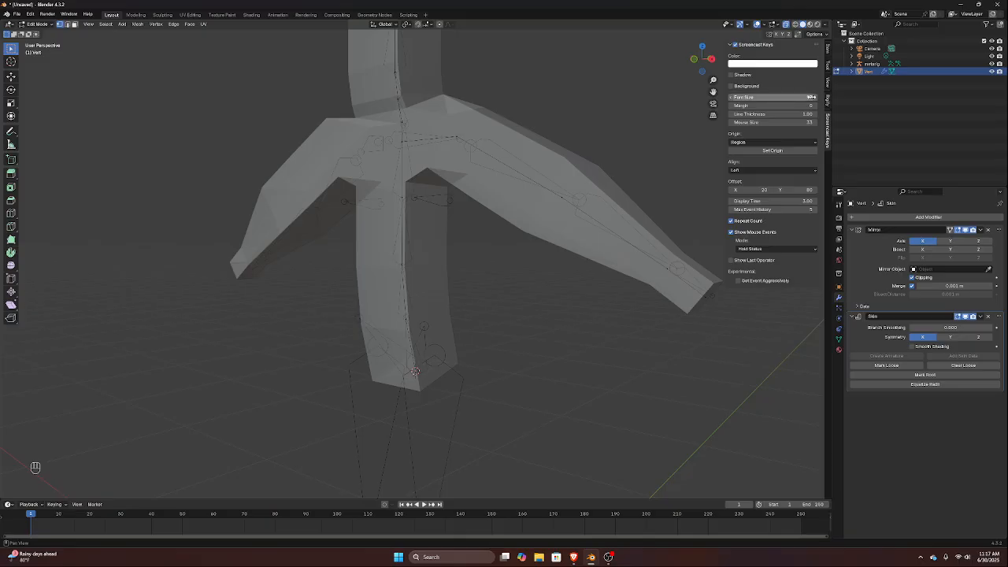
{"action": "left_click", "coordinate": [780, 96]}
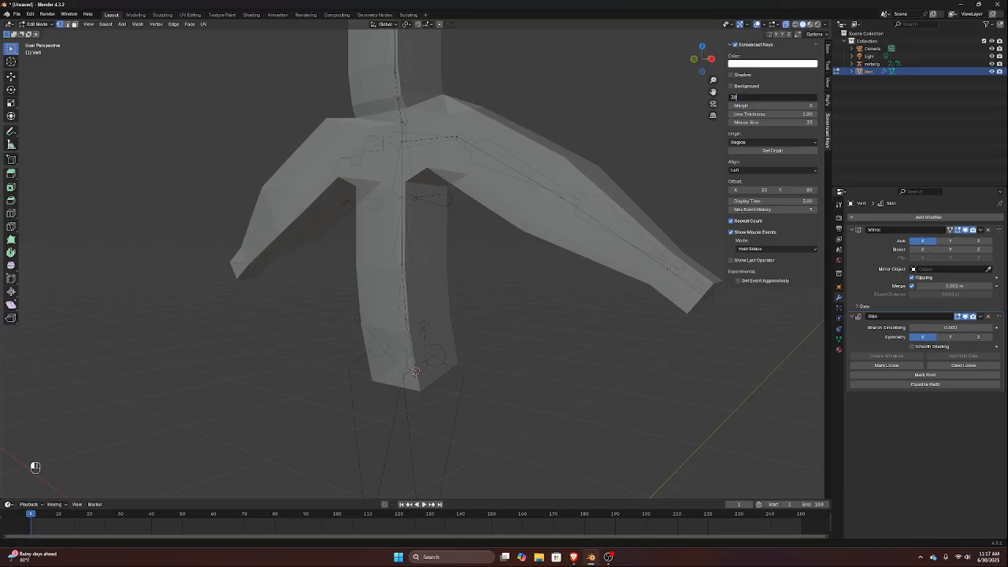
{"action": "type", "text": "30"}
{"action": "key", "text": "Return"}
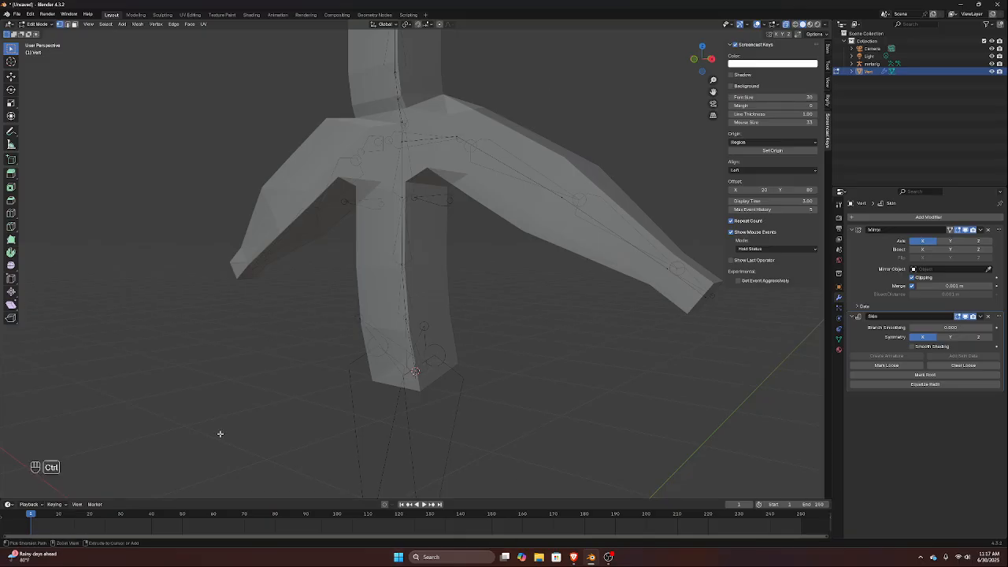
{"action": "key", "text": "ctrl+a"}
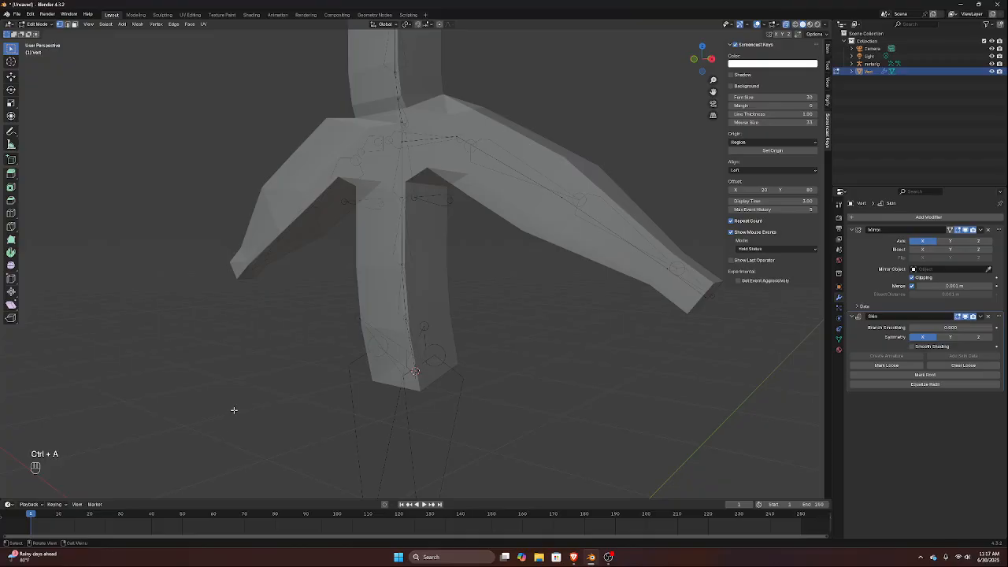
Enlarge the skin radius of the waist spine vertex by a factor of about 1.48
{"action": "key", "text": "shift+a"}
{"action": "key", "text": "1"}
{"action": "key", "text": "KP_1"}
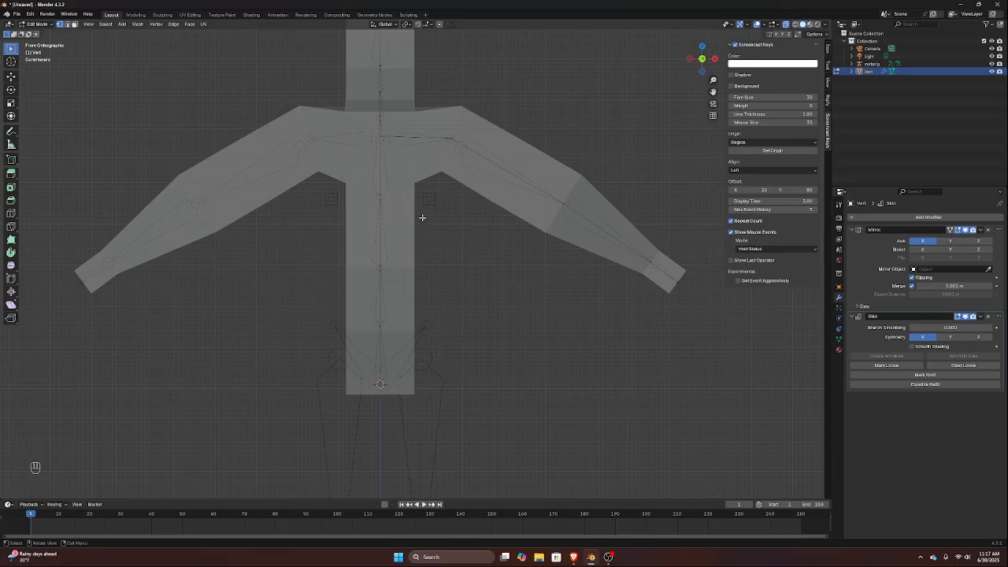
{"action": "left_click_drag", "start_coordinate": [346, 183], "coordinate": [422, 287]}
{"action": "key", "text": "ctrl+a"}
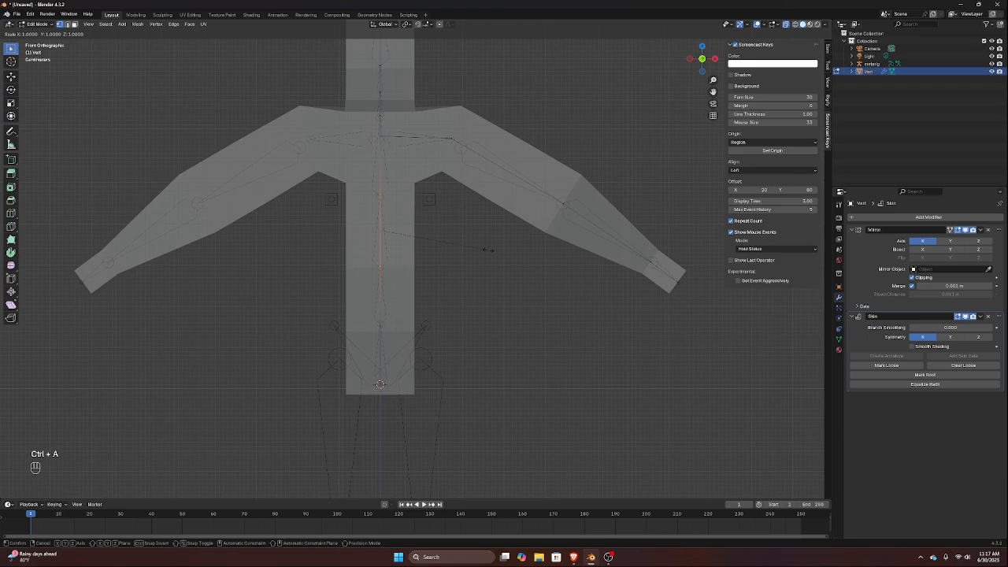
{"action": "left_click", "coordinate": [539, 258]}
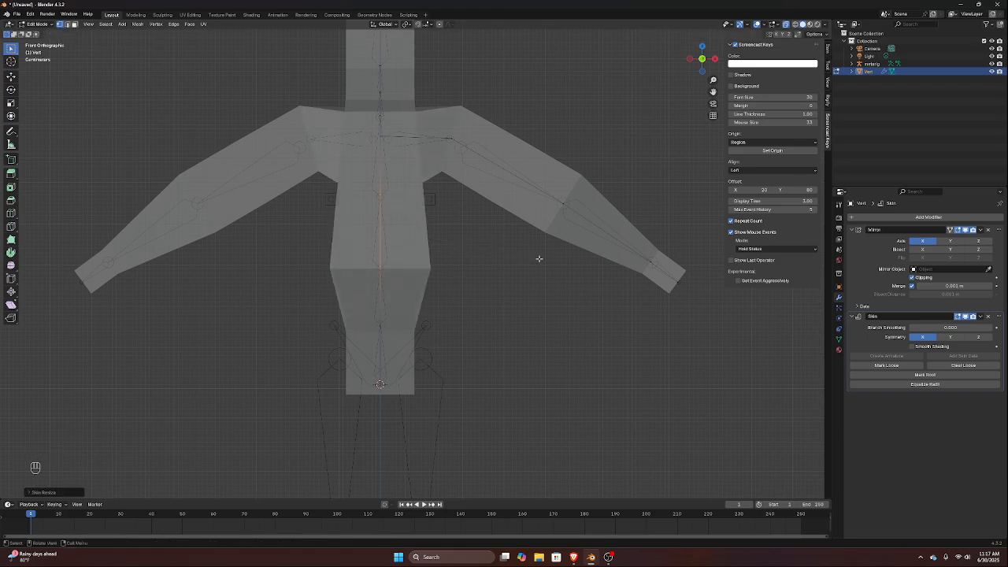
{"action": "left_click", "coordinate": [530, 261]}
{"action": "key", "text": "KP_3"}
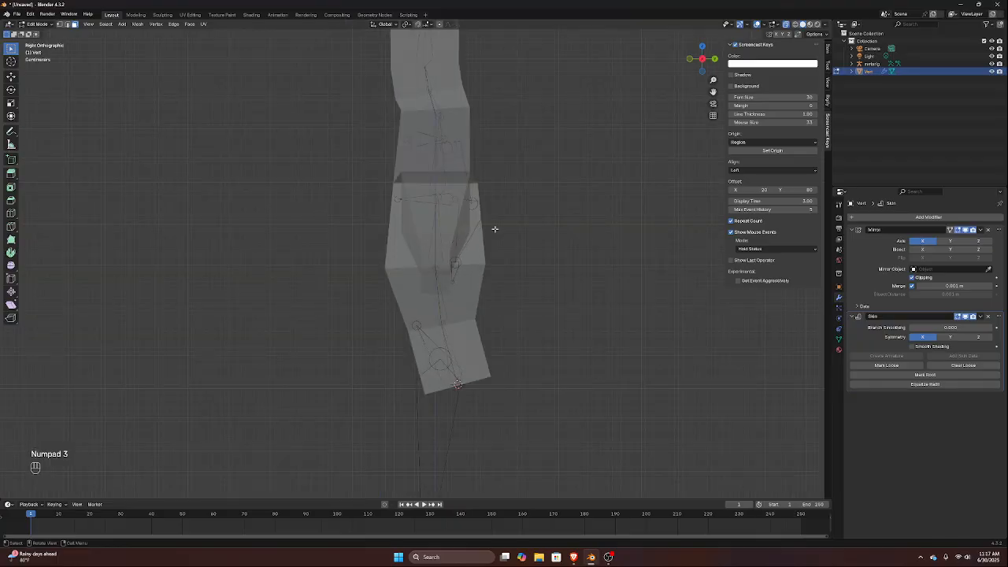
{"action": "middle_click_drag", "start_coordinate": [493, 228], "coordinate": [549, 232]}
{"action": "key", "text": "KP_1"}
{"action": "key", "text": "Tab"}
{"action": "key", "text": "Tab"}
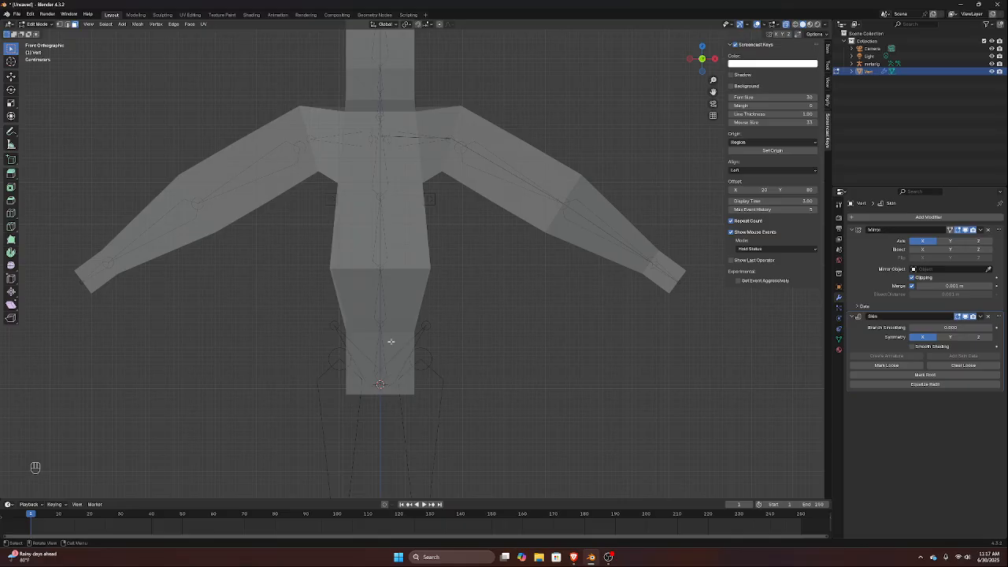
{"action": "key", "text": "Tab"}
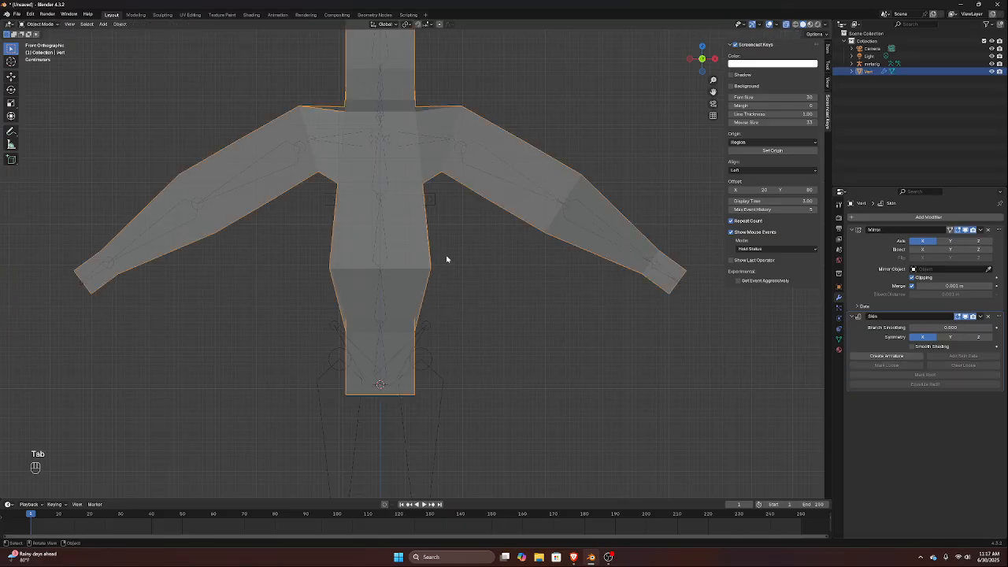
{"action": "key", "text": "Tab"}
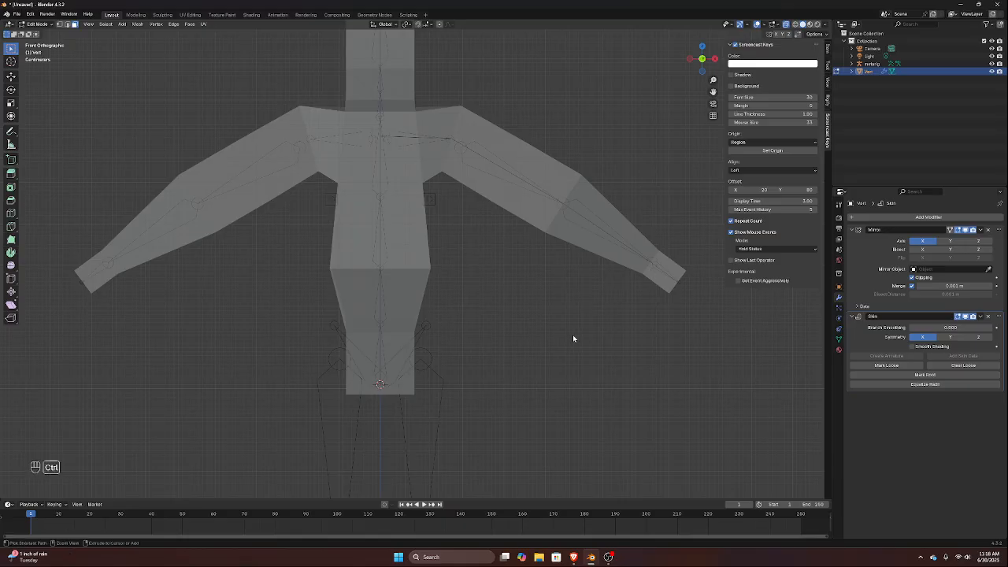
{"action": "key", "text": "ctrl+z"}
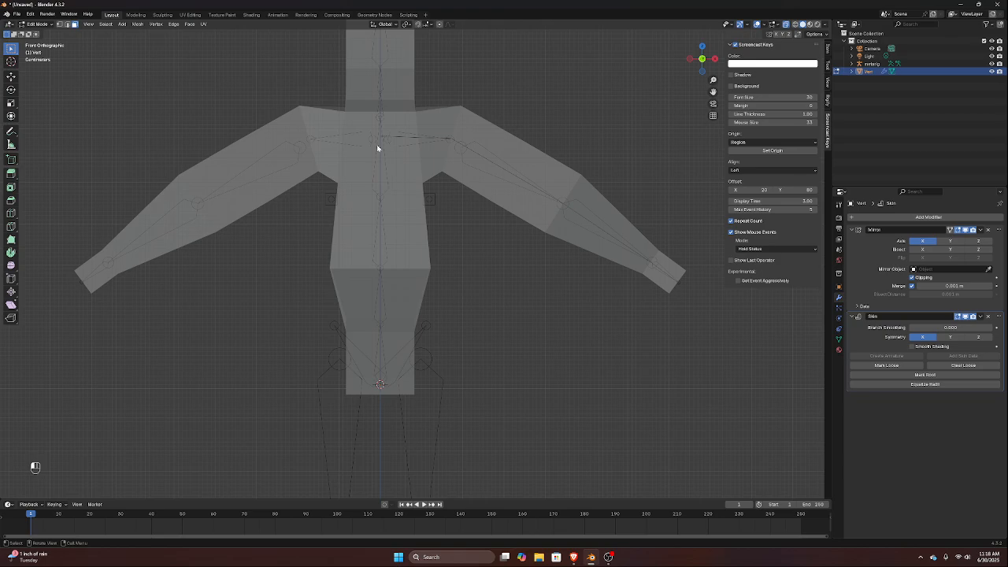
In vertex select mode, move the elbow vertex backward along Y by about 0.09 m, following the rig's arm bend
{"action": "left_click", "coordinate": [60, 24]}
{"action": "left_click_drag", "start_coordinate": [440, 121], "coordinate": [477, 189]}
{"action": "key", "text": "KP_7"}
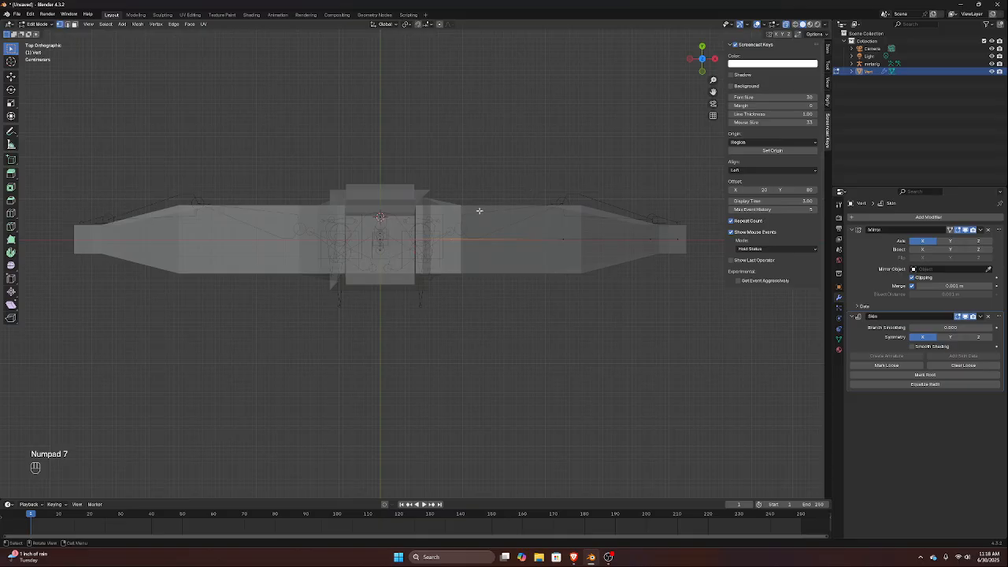
{"action": "left_click_drag", "start_coordinate": [553, 187], "coordinate": [636, 370]}
{"action": "key", "text": "g"}
{"action": "key", "text": "y"}
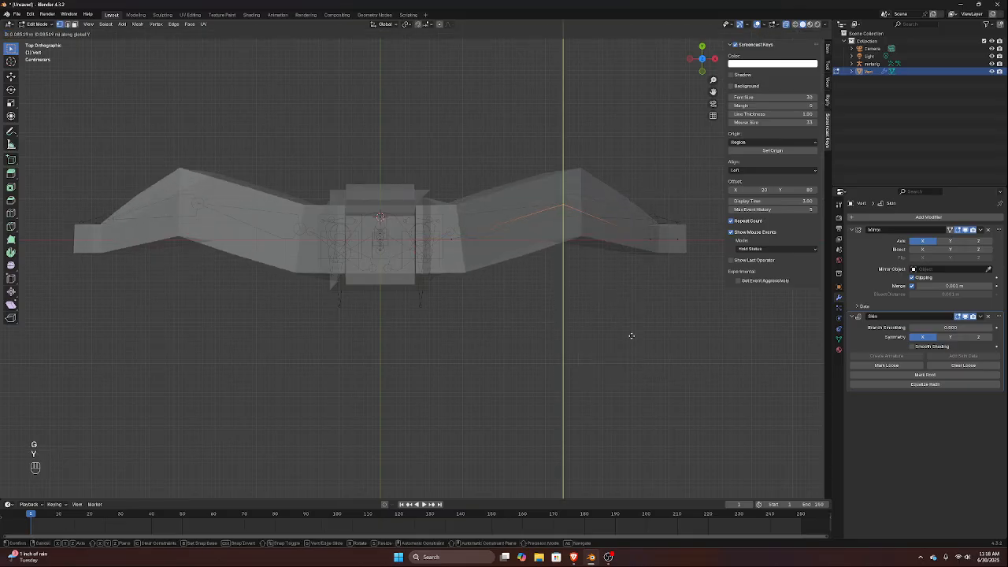
{"action": "left_click", "coordinate": [634, 336]}
Move the wrist and hand vertices backward along Y to the forearm bone's end and rotate them about 14°
{"action": "left_click_drag", "start_coordinate": [644, 219], "coordinate": [668, 272]}
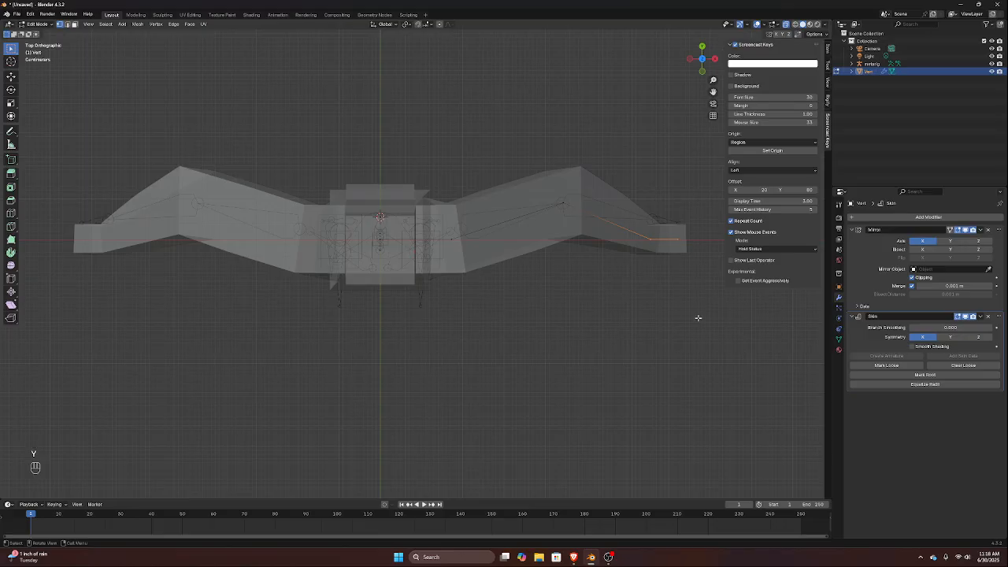
{"action": "key", "text": "g"}
{"action": "key", "text": "y"}
{"action": "left_click", "coordinate": [709, 300]}
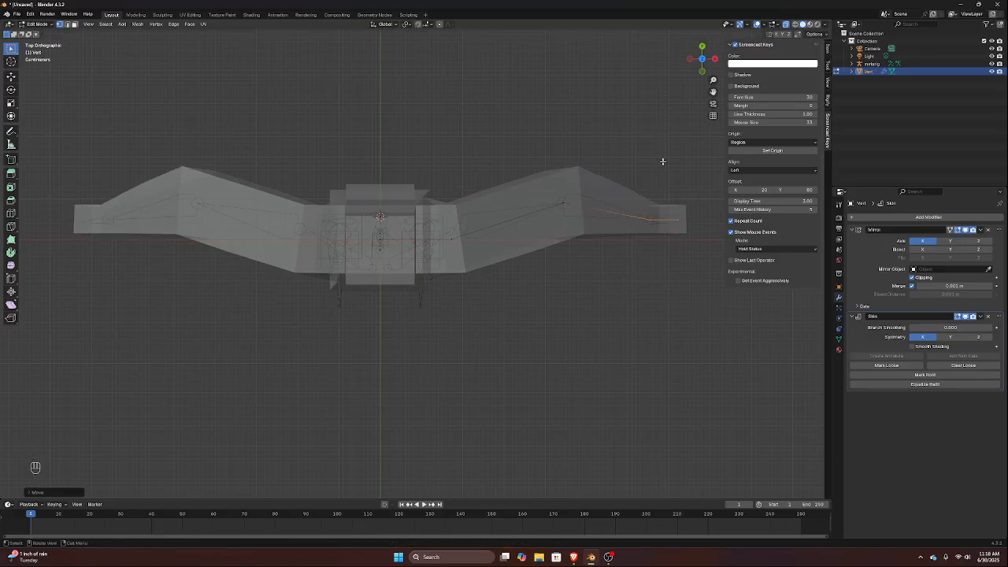
{"action": "key", "text": "r"}
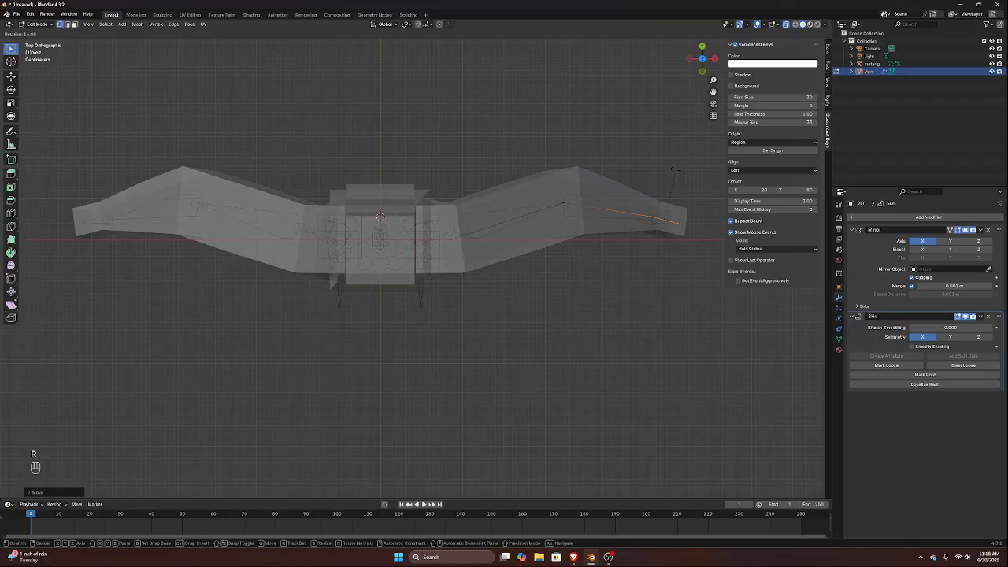
{"action": "left_click", "coordinate": [675, 169]}
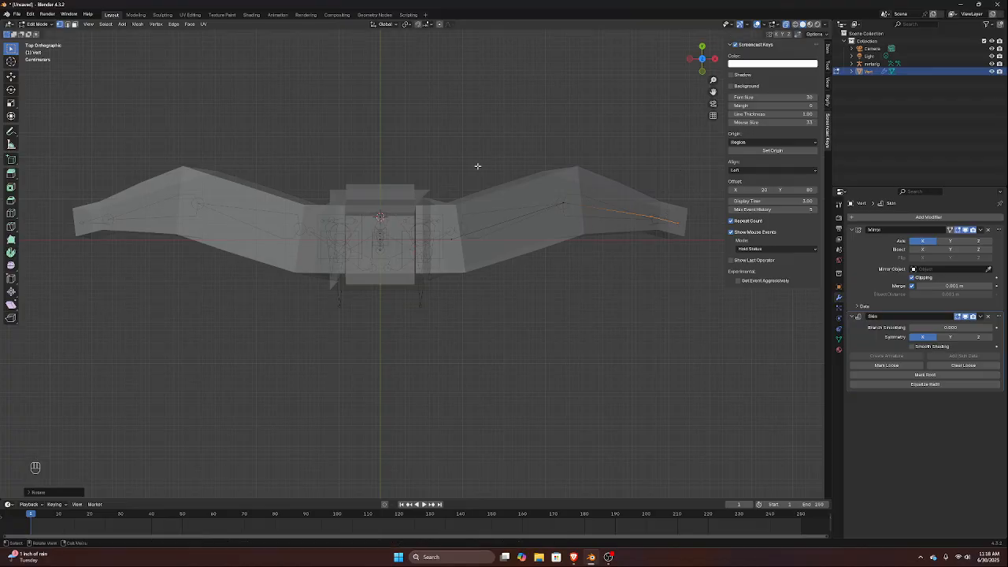
Shrink the skin radius at the elbow vertex until the forearm has an even thickness
{"action": "left_click", "coordinate": [567, 206], "text": "shift"}
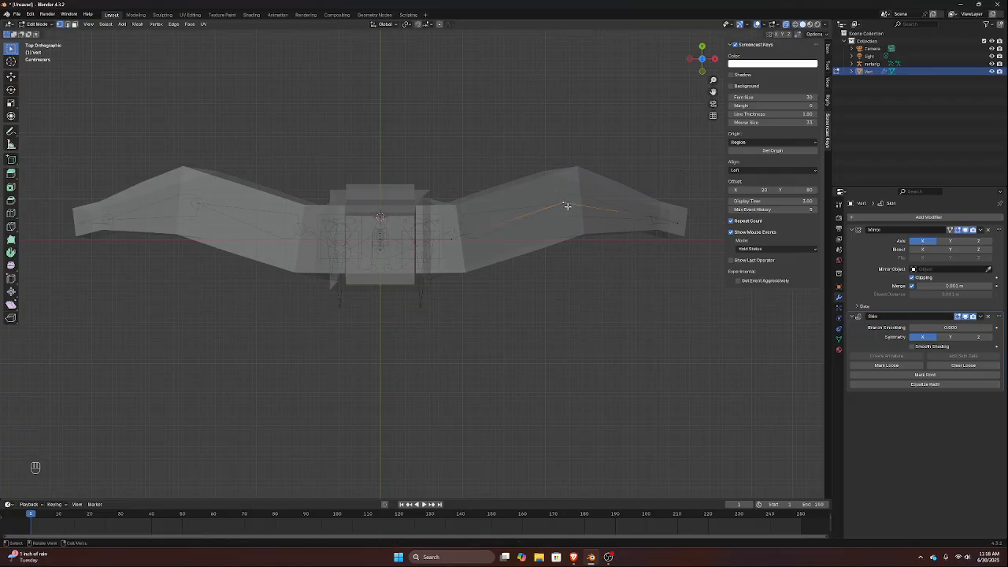
{"action": "key", "text": "ctrl+a"}
{"action": "key", "text": "t"}
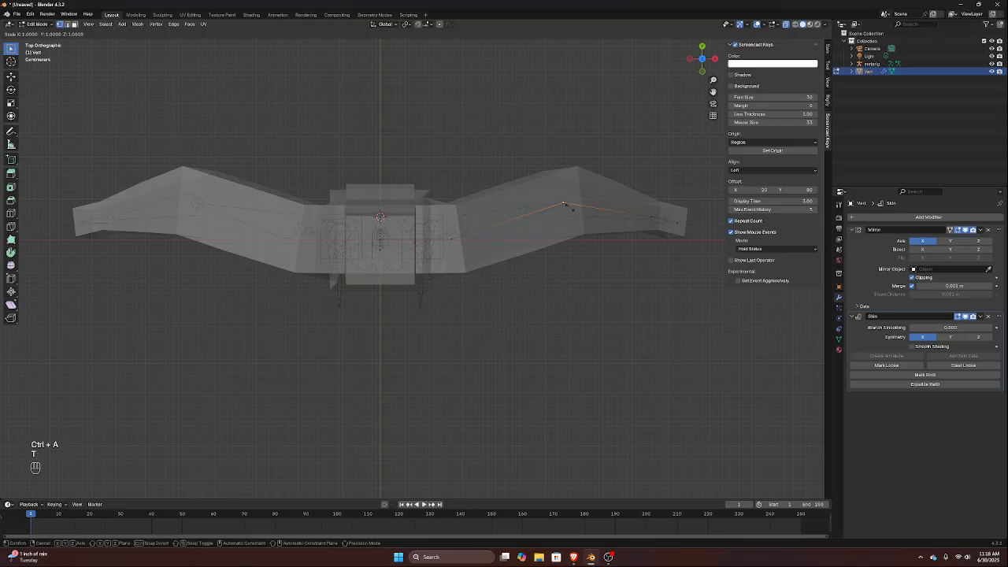
{"action": "left_click", "coordinate": [583, 305]}
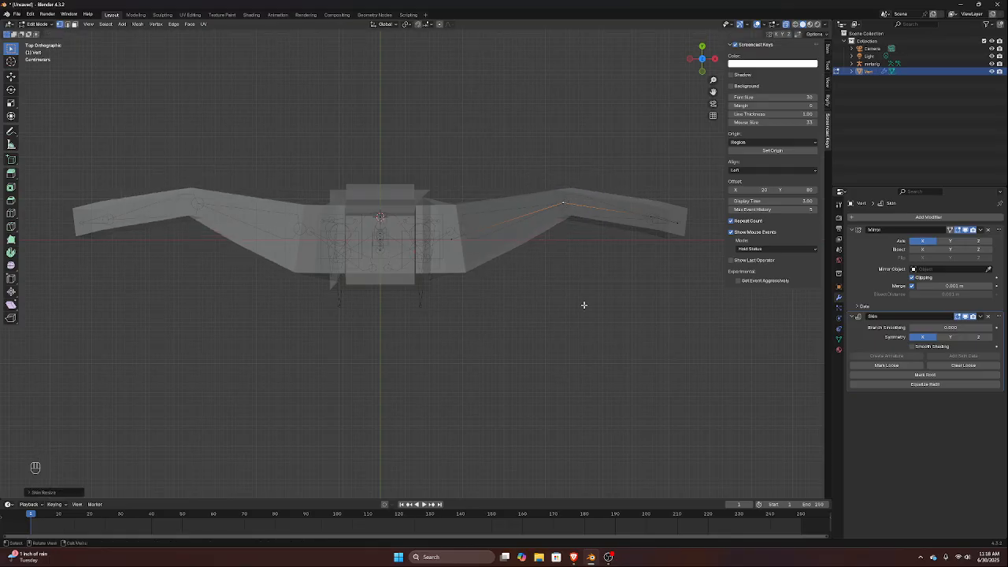
Enlarge the skin radius of the spine vertex just below the shoulders to fill out the chest, using the Y constraint
{"action": "key", "text": "KP_1"}
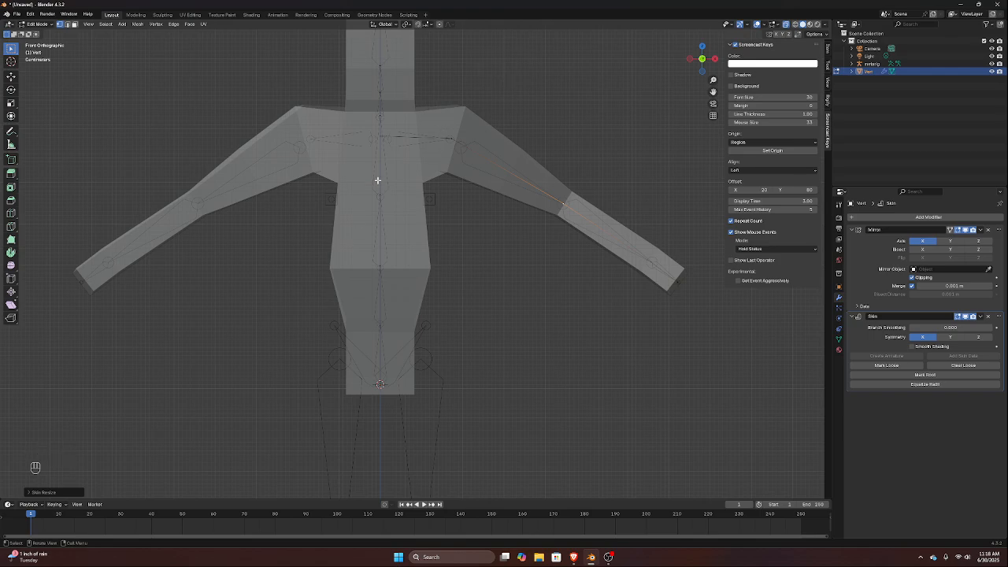
{"action": "key", "text": "KP_3"}
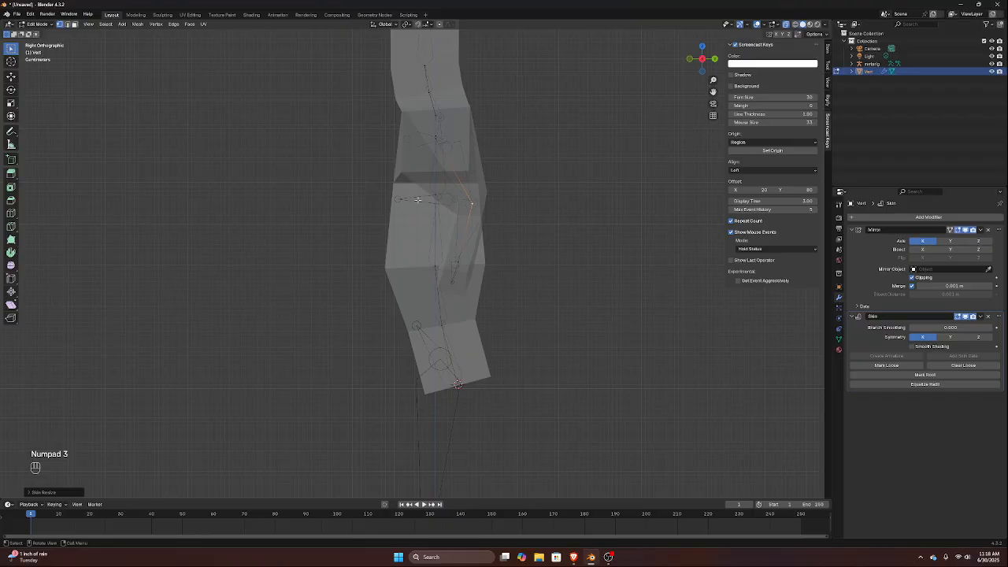
{"action": "left_click_drag", "start_coordinate": [423, 189], "coordinate": [443, 215]}
{"action": "key", "text": "ctrl+a"}
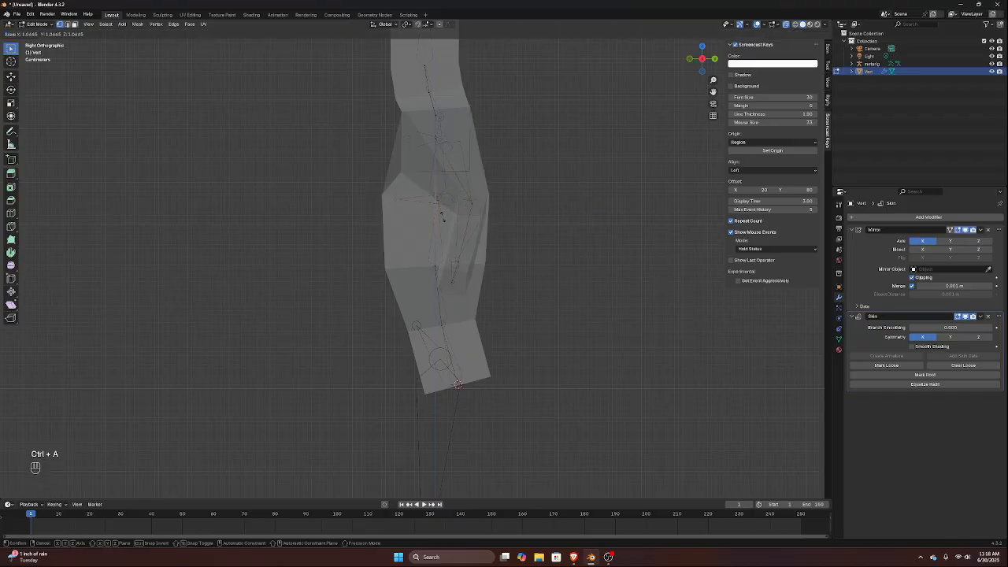
{"action": "key", "text": "y"}
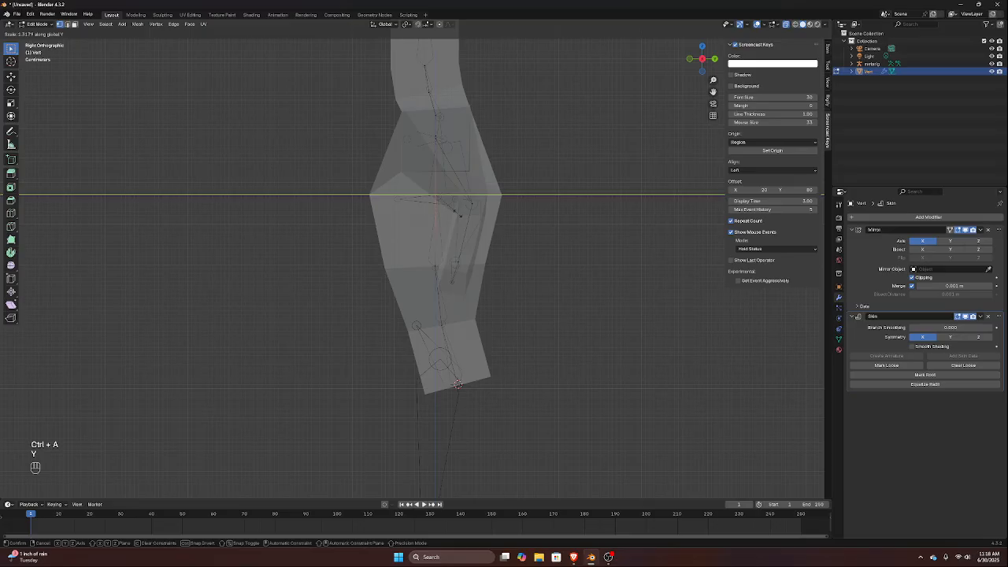
{"action": "left_click", "coordinate": [393, 203]}
Extrude the lowest spine vertex sideways to form the hip, and toggle the Mirror modifier's Clipping option
{"action": "key", "text": "KP_1"}
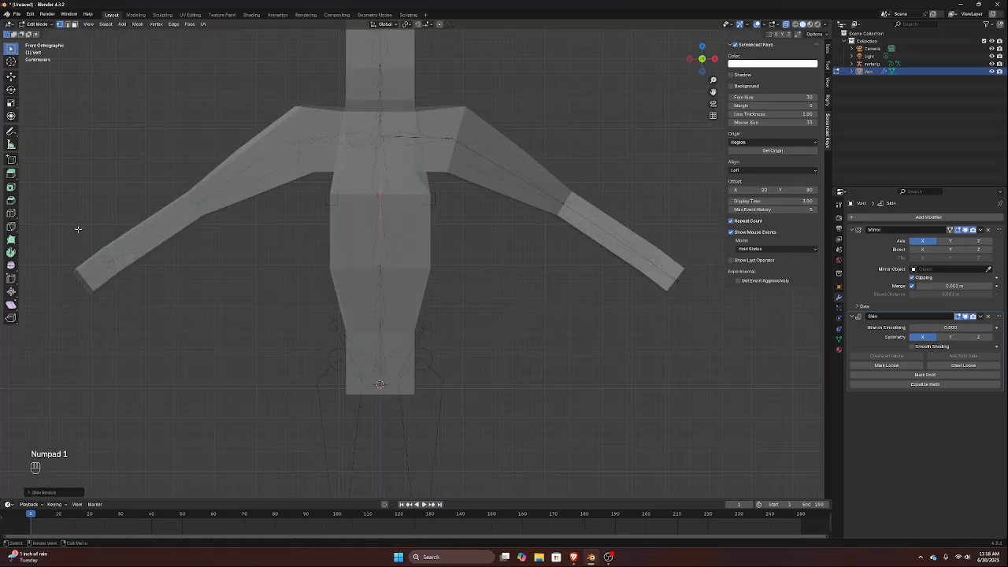
{"action": "scroll", "coordinate": [336, 174], "scroll_direction": "down", "scroll_amount": 3}
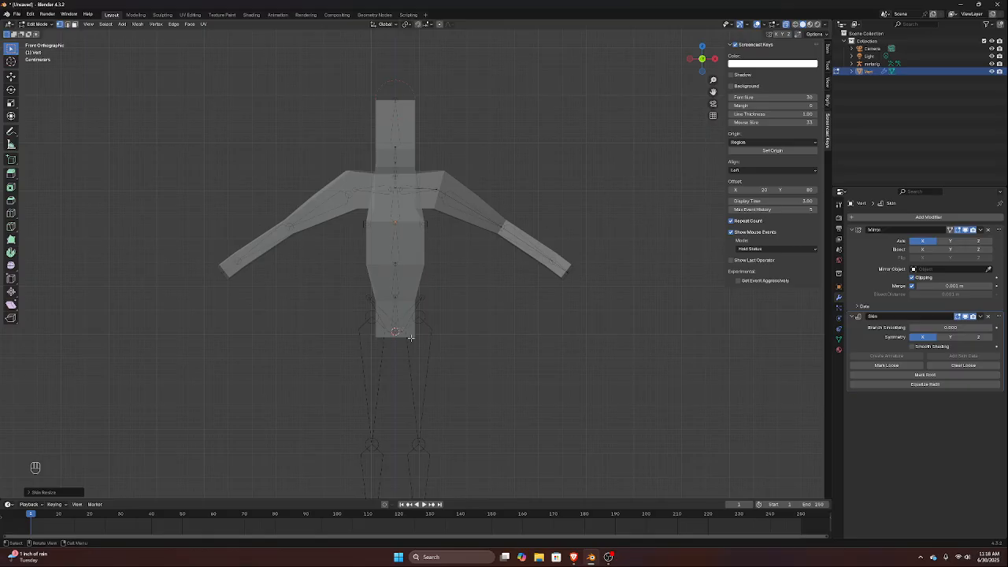
{"action": "left_click", "coordinate": [395, 224]}
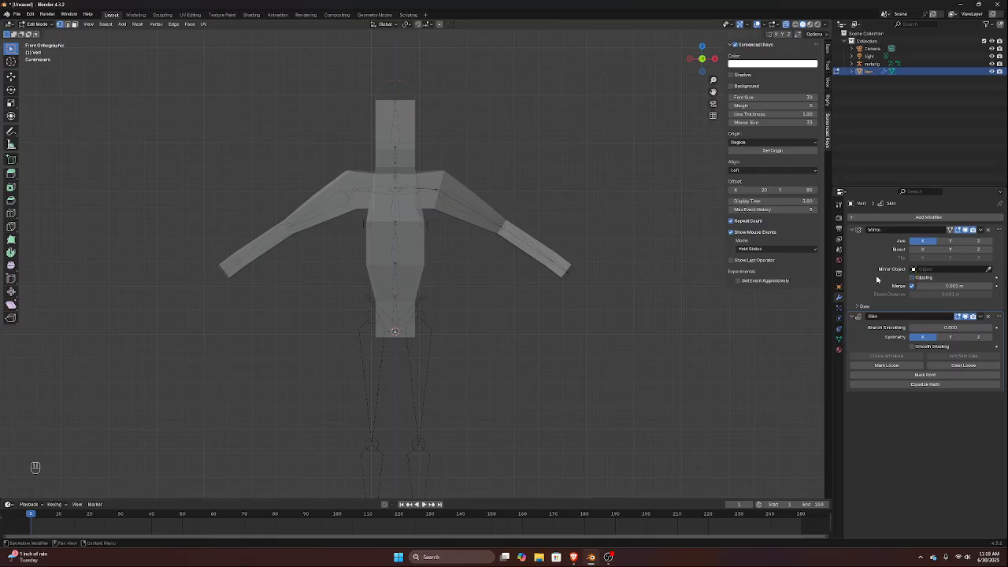
{"action": "key", "text": "e"}
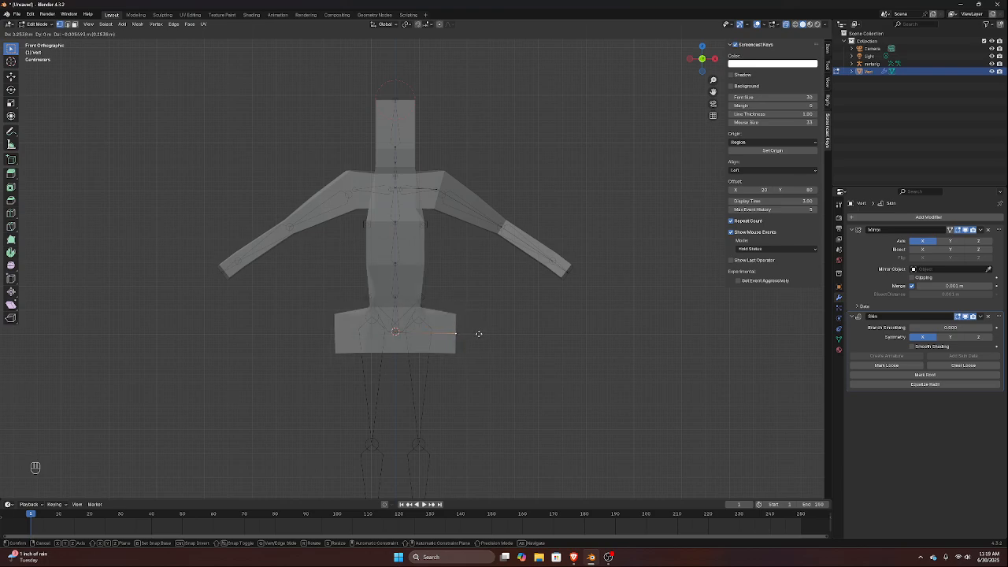
{"action": "left_click", "coordinate": [453, 331]}
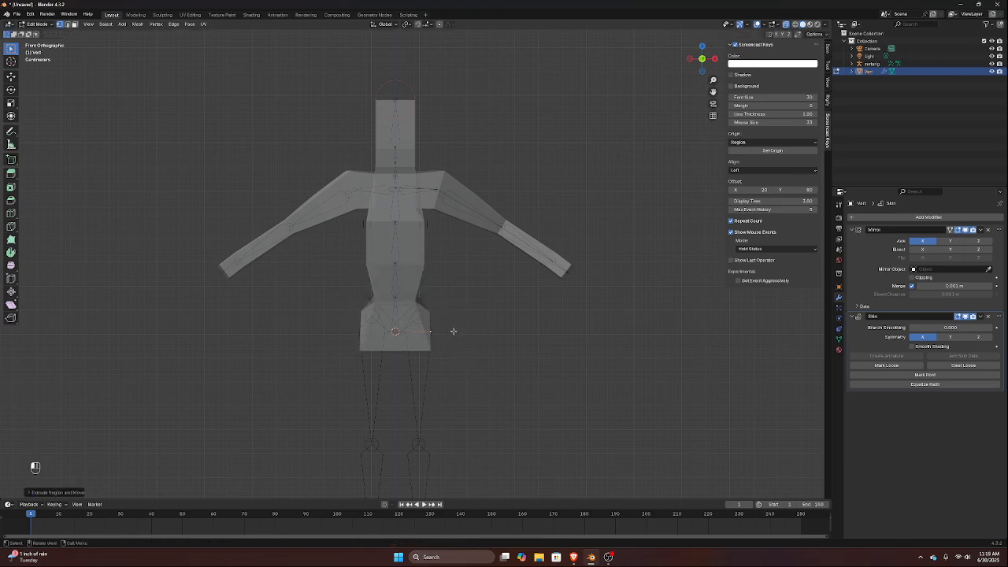
{"action": "left_click", "coordinate": [912, 277]}
Extrude the hip vertex down about 0.45 m to the knee and move the knee vertex forward along Y onto the leg bone
{"action": "left_click_drag", "start_coordinate": [415, 319], "coordinate": [457, 379]}
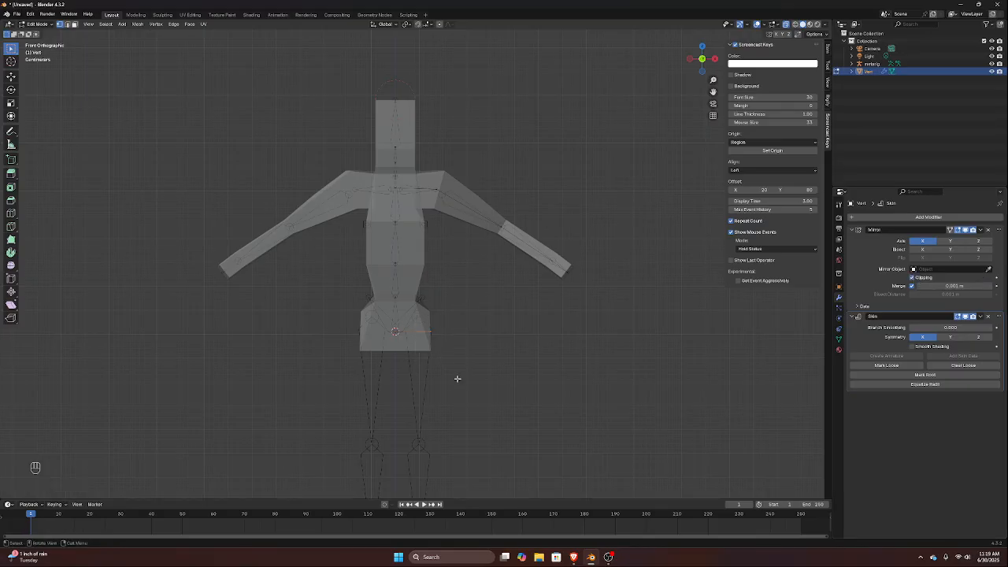
{"action": "key", "text": "e"}
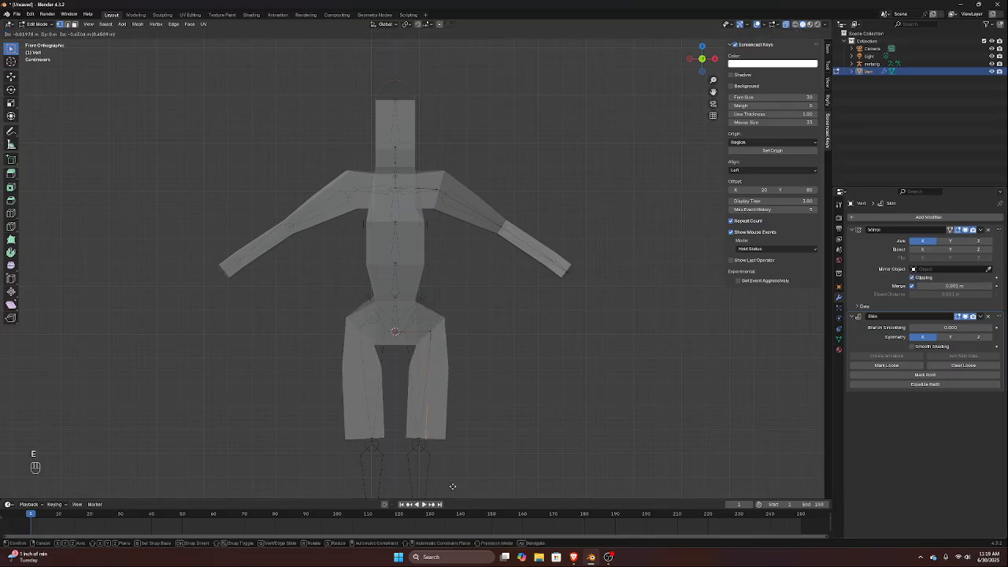
{"action": "left_click", "coordinate": [449, 492]}
{"action": "middle_click_drag", "start_coordinate": [442, 375], "coordinate": [484, 187], "text": "shift"}
{"action": "key", "text": "KP_3"}
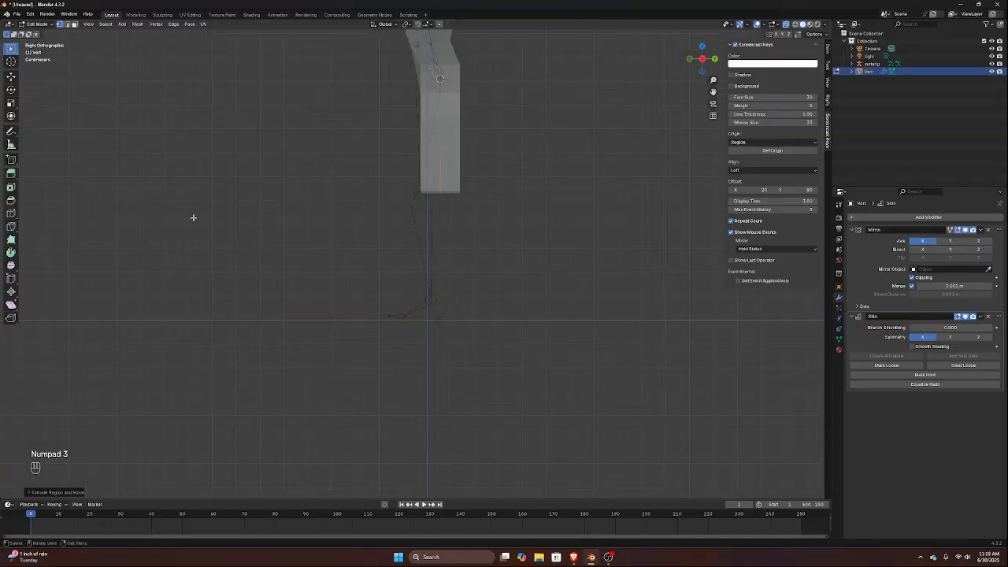
{"action": "key", "text": "g"}
{"action": "key", "text": "y"}
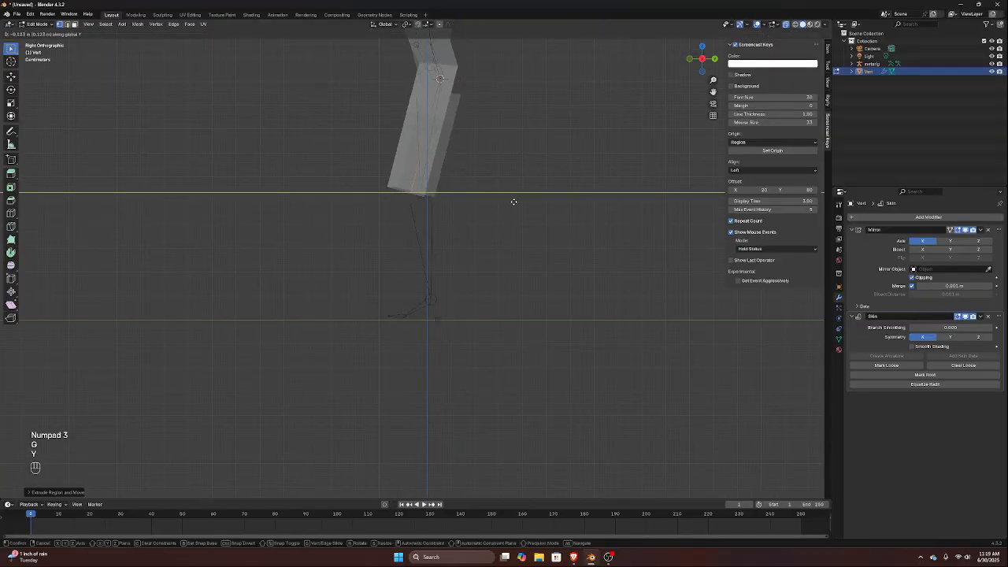
{"action": "left_click", "coordinate": [507, 229]}
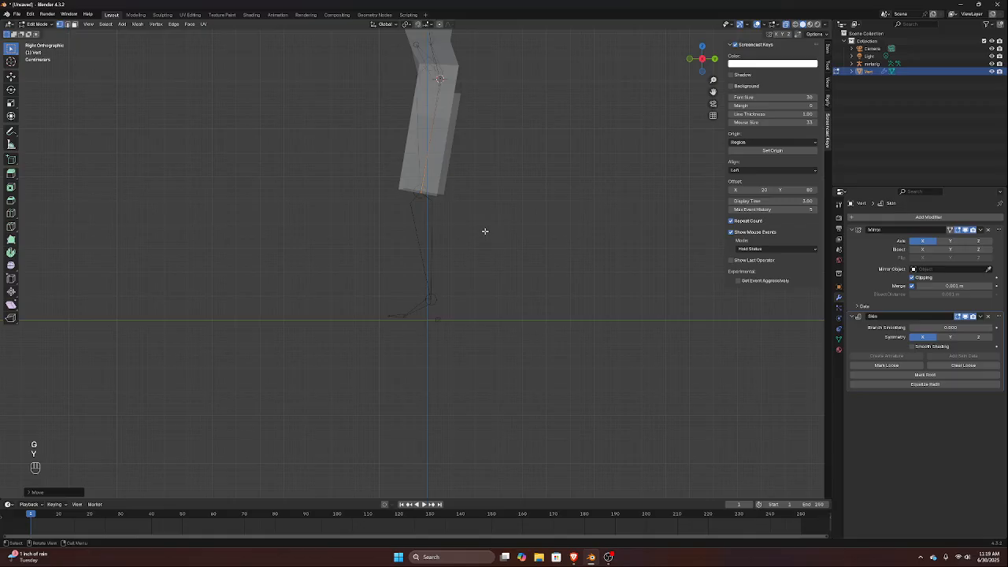
Extrude the knee vertex down about 0.5 m to the ankle and shrink the ankle's skin radius to taper the shin
{"action": "key", "text": "e"}
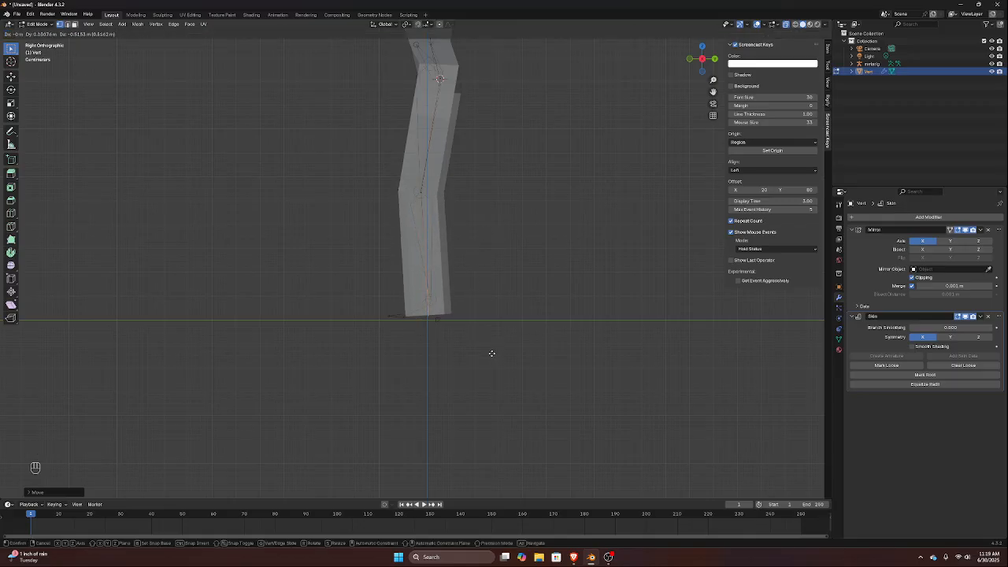
{"action": "left_click", "coordinate": [491, 354]}
{"action": "key", "text": "ctrl+a"}
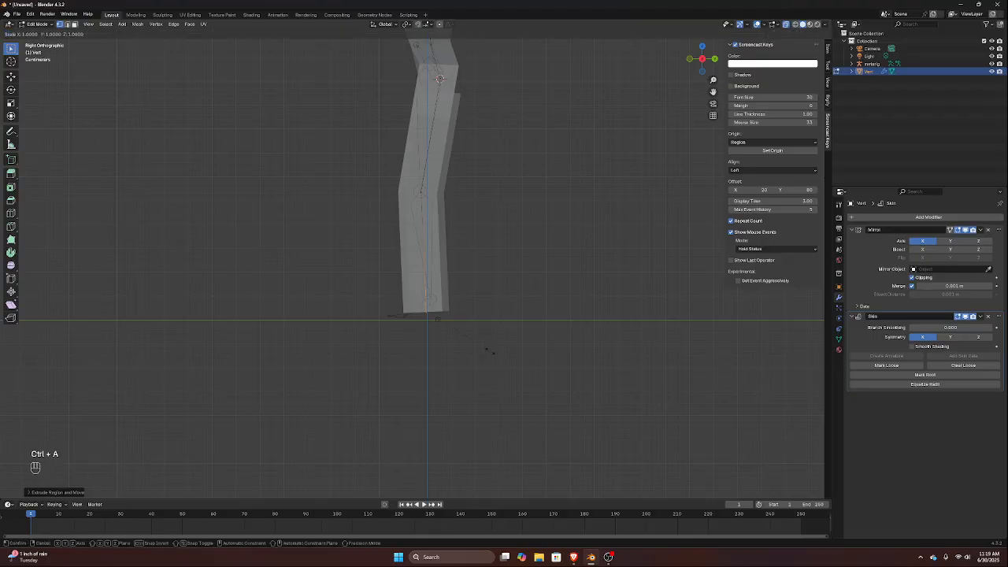
{"action": "left_click", "coordinate": [456, 309]}
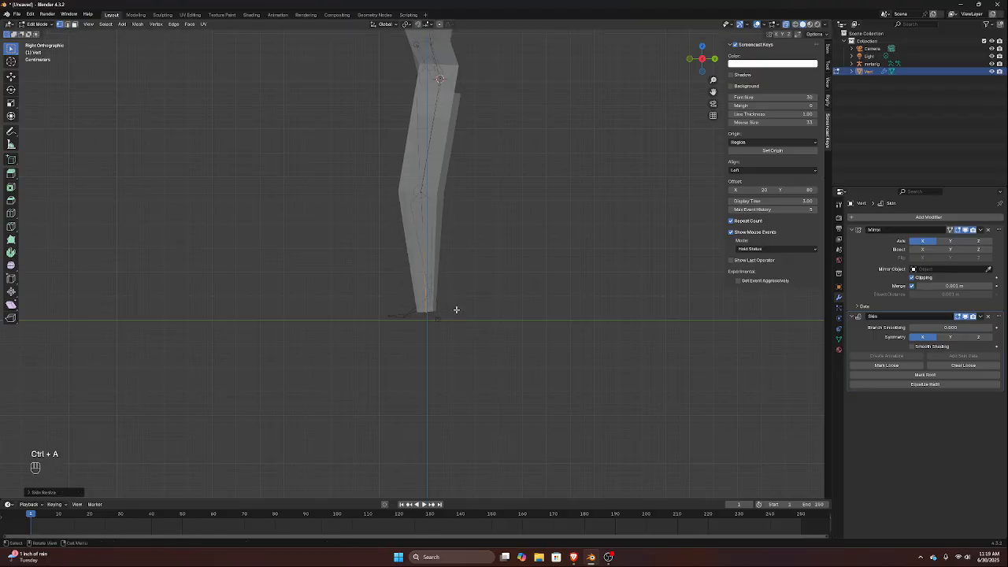
Extrude the ankle vertex forward along Y by about 0.17 m to form the foot
{"action": "key", "text": "e"}
{"action": "key", "text": "y"}
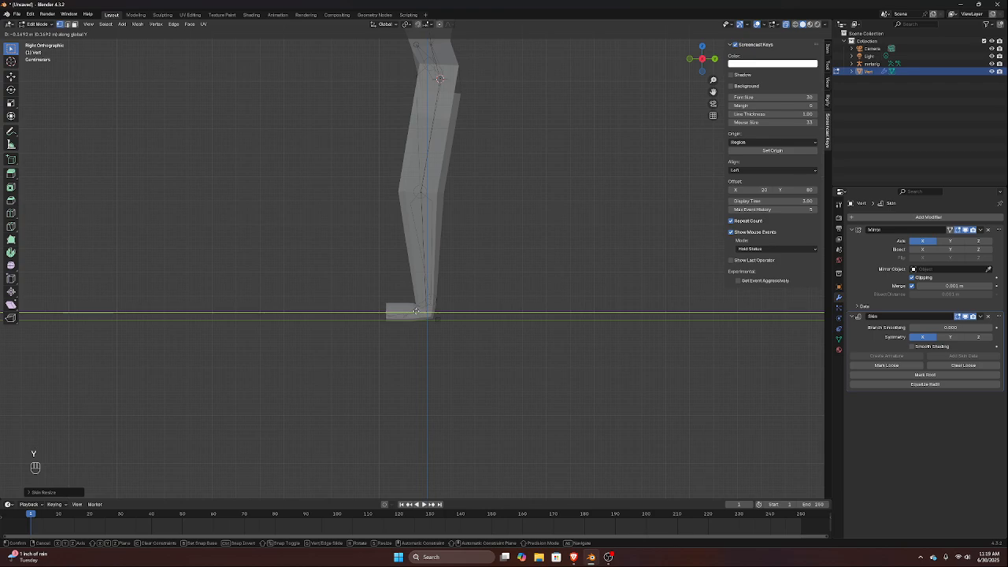
{"action": "left_click", "coordinate": [416, 311]}
Inspect the figure from the front and select the hip vertex at the top of the thigh
{"action": "middle_click_drag", "start_coordinate": [462, 302], "coordinate": [534, 242]}
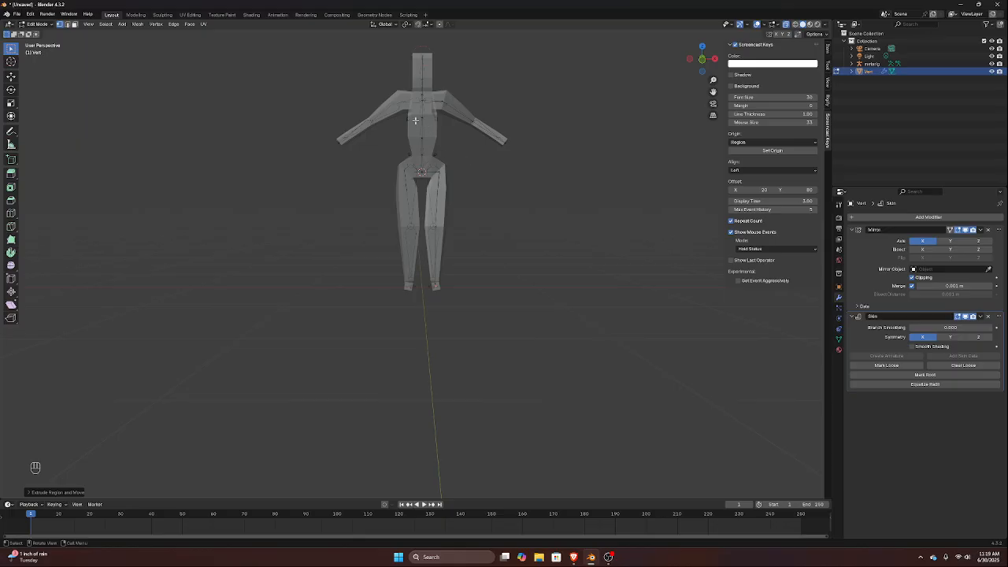
{"action": "key", "text": "KP_1"}
{"action": "scroll", "coordinate": [542, 91], "scroll_direction": "up", "scroll_amount": 7}
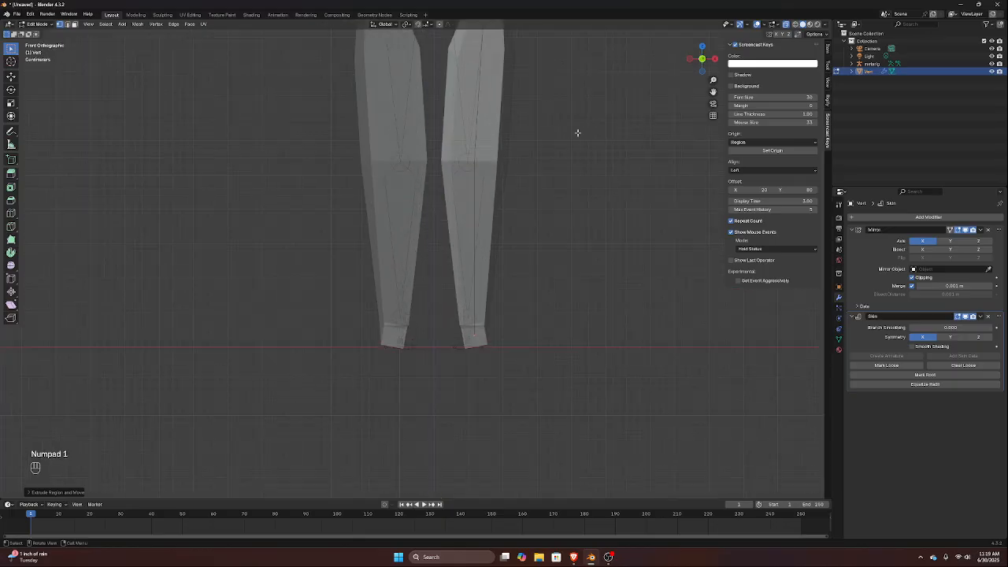
{"action": "middle_click_drag", "start_coordinate": [431, 127], "coordinate": [348, 274], "text": "shift"}
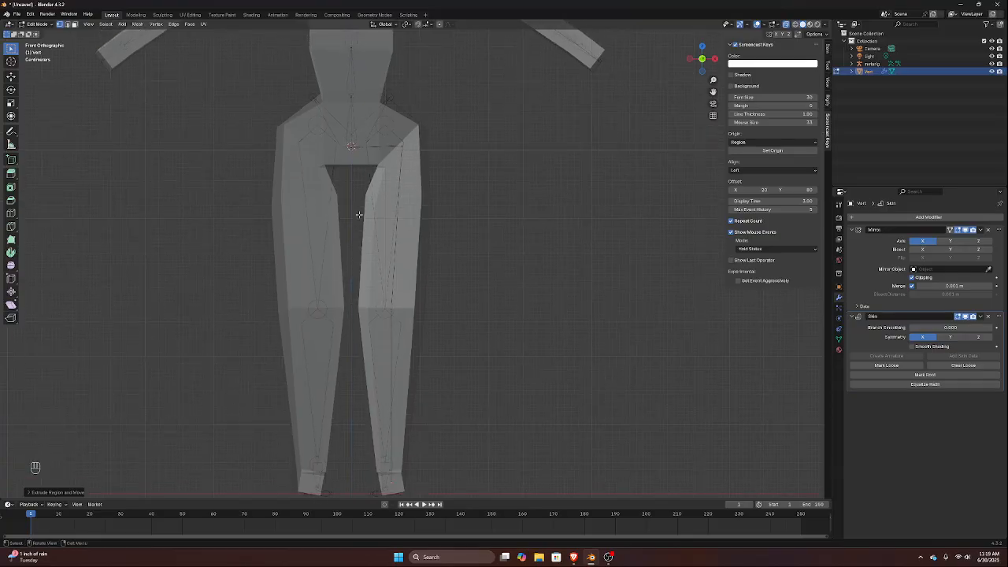
{"action": "left_click_drag", "start_coordinate": [386, 134], "coordinate": [408, 168]}
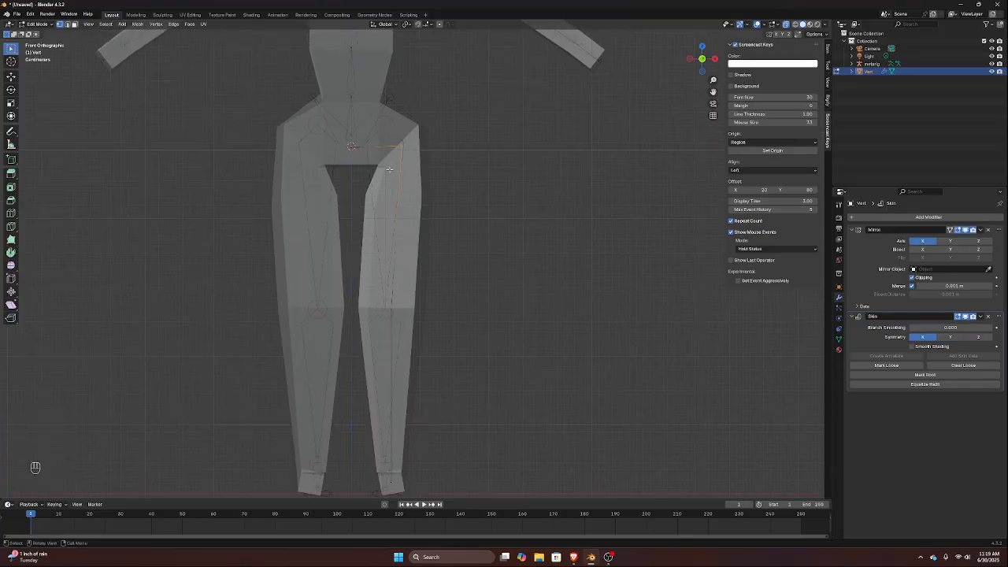
{"action": "key", "text": "ctrl"}
{"action": "key", "text": "ctrl+a"}
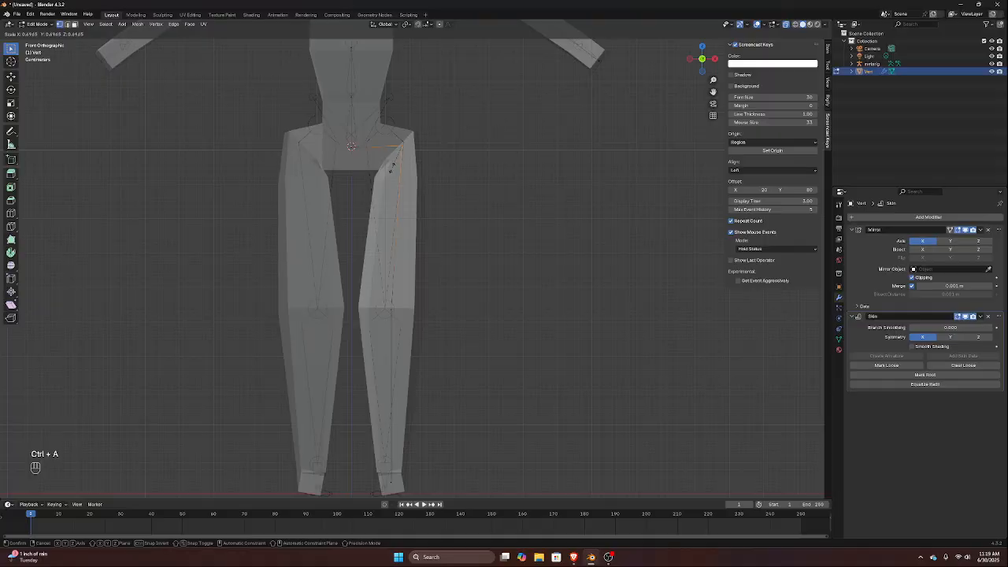
{"action": "key", "text": "z"}
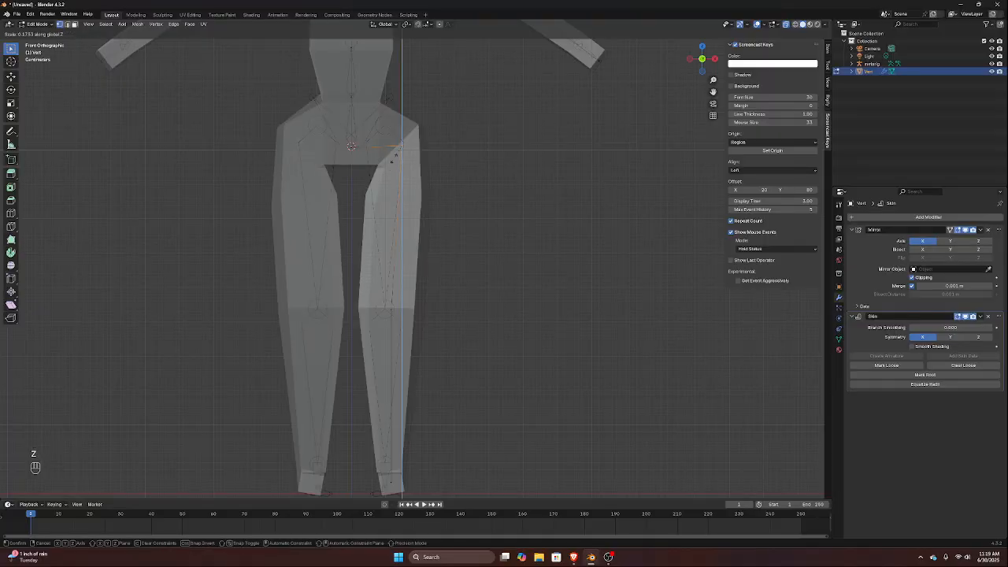
{"action": "key", "text": "Escape"}
Resize the selected hip vertex's skin radius with the X constraint to fill out the pelvis
{"action": "key", "text": "ctrl+a"}
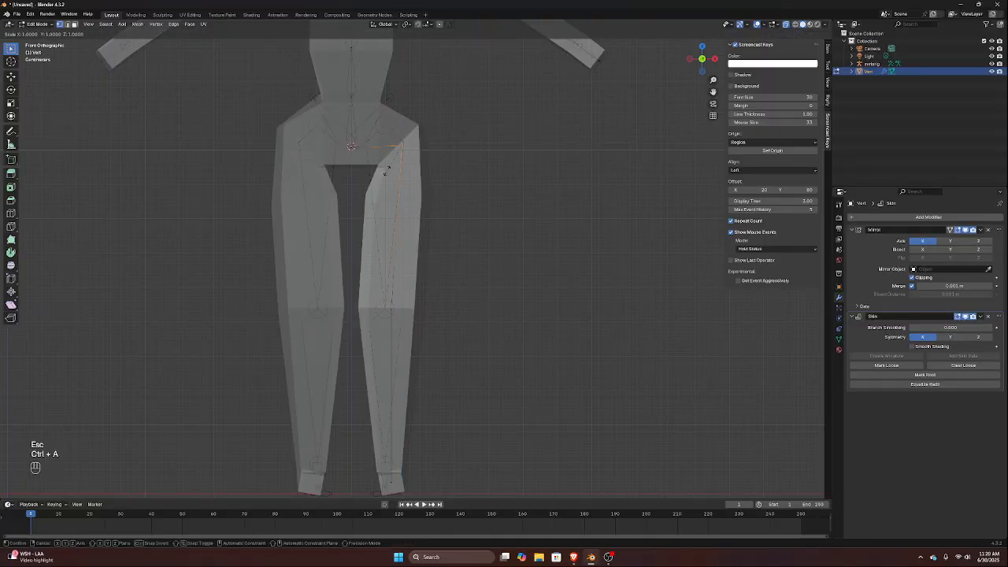
{"action": "key", "text": "x"}
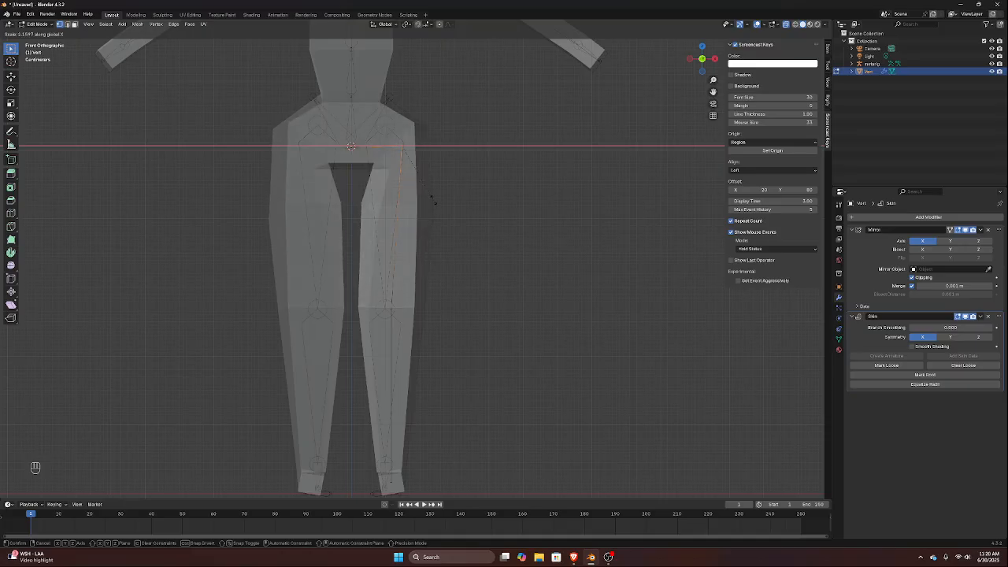
{"action": "left_click", "coordinate": [432, 201]}
Enlarge the skin radius of the spine vertex just above the pelvis along X to widen the lower torso
{"action": "left_click", "coordinate": [363, 120]}
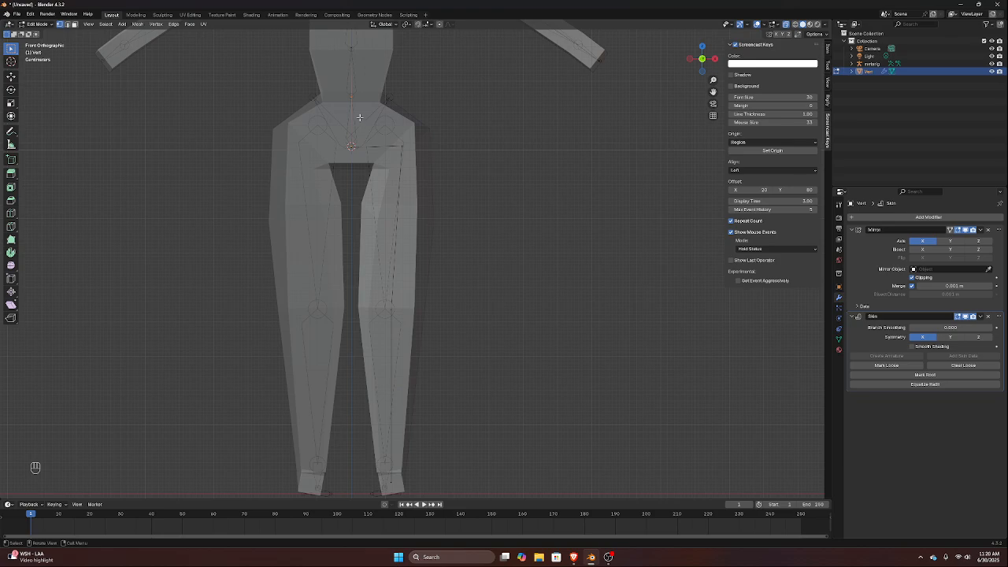
{"action": "key", "text": "ctrl+a"}
{"action": "key", "text": "x"}
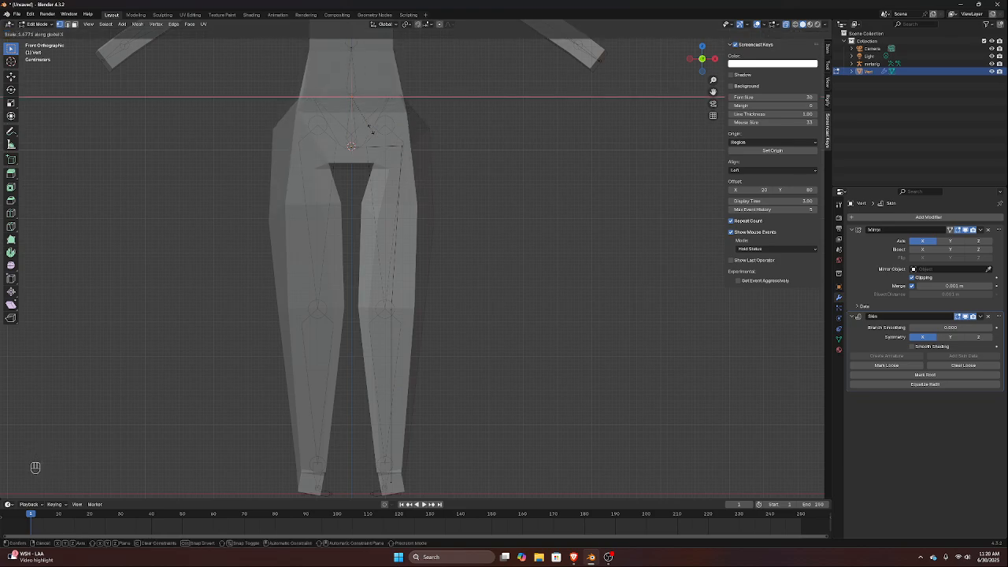
{"action": "left_click", "coordinate": [371, 129]}
Look at the hips from the side and reselect the hip vertex at the top of the thigh
{"action": "mouse_move", "coordinate": [371, 130]}
{"action": "middle_mouse_down"}
{"action": "mouse_move", "coordinate": [454, 119]}
{"action": "mouse_move", "coordinate": [377, 126]}
{"action": "mouse_move", "coordinate": [398, 132]}
{"action": "mouse_move", "coordinate": [312, 127]}
{"action": "mouse_move", "coordinate": [371, 124]}
{"action": "mouse_move", "coordinate": [360, 124]}
{"action": "middle_mouse_up"}
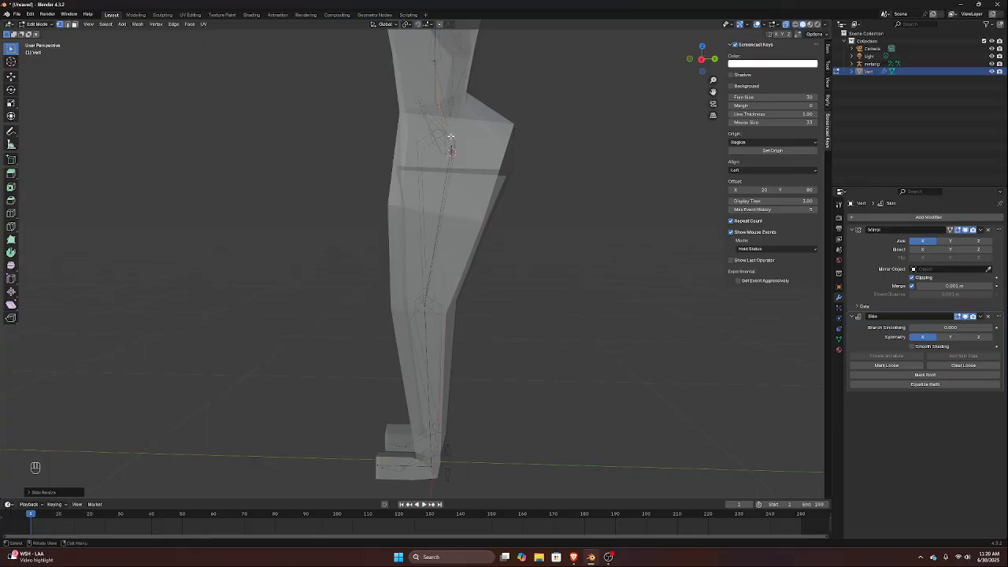
{"action": "middle_click_drag", "start_coordinate": [447, 150], "coordinate": [465, 151]}
{"action": "left_click", "coordinate": [446, 149]}
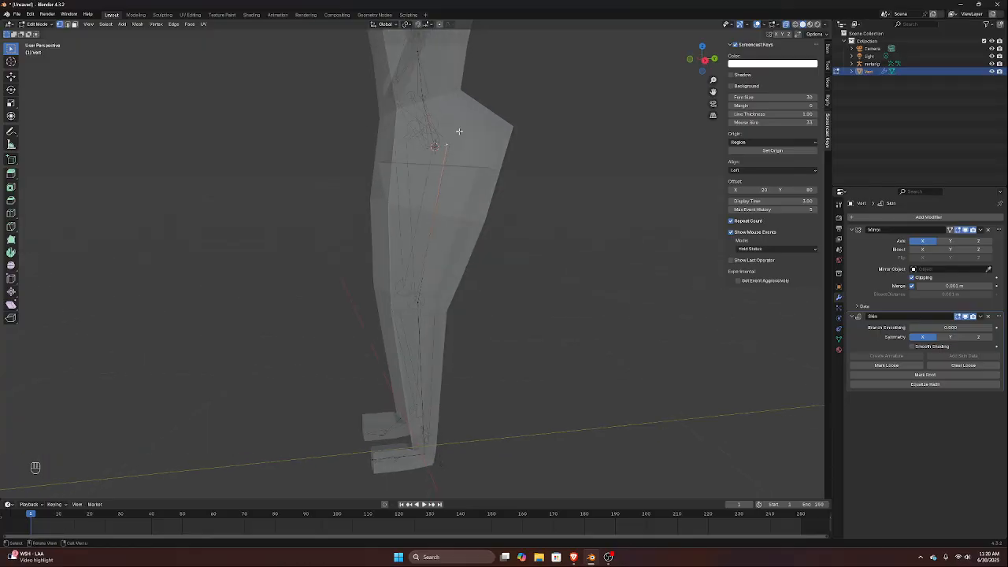
{"action": "key", "text": "ctrl+a"}
{"action": "key", "text": "x"}
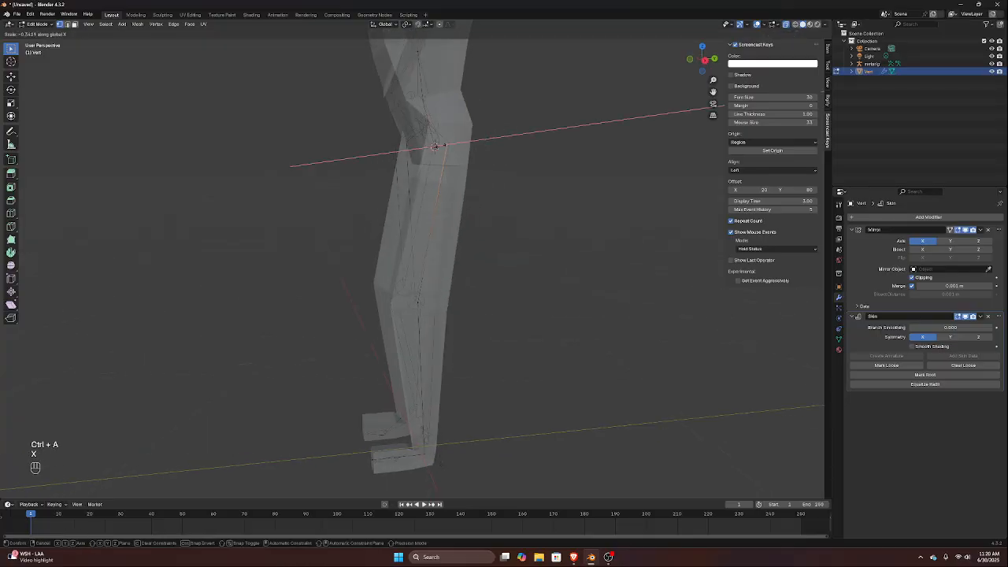
{"action": "key", "text": "Escape"}
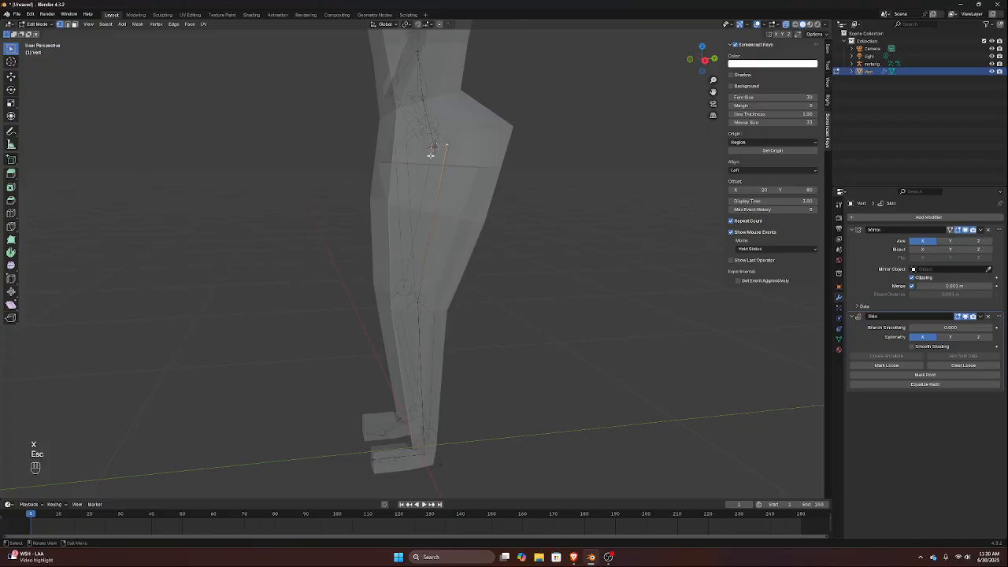
In the side view, reduce the hip vertex's skin radius with the X constraint to slim the hip front to back
{"action": "key", "text": "KP_3"}
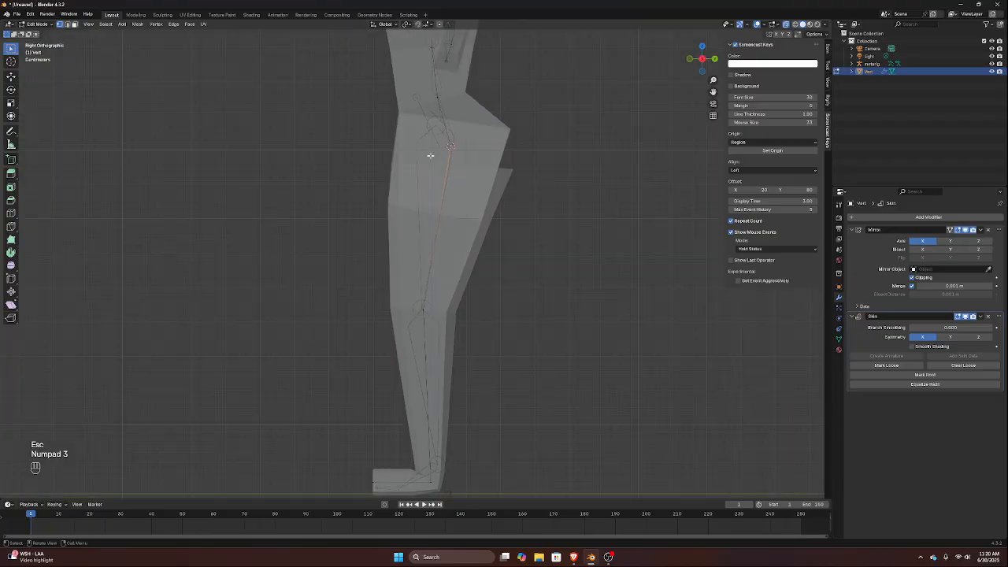
{"action": "key", "text": "ctrl+a"}
{"action": "key", "text": "x"}
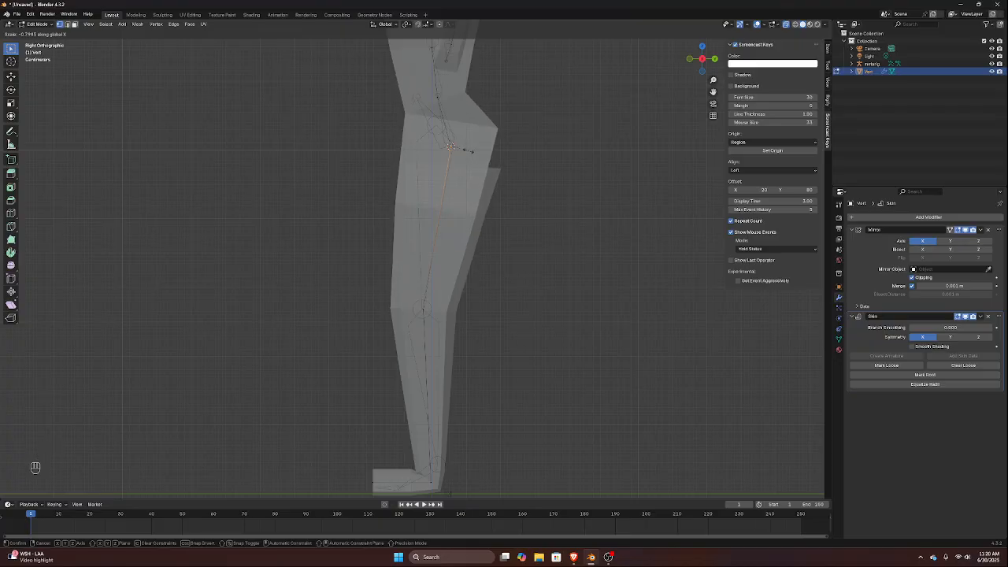
{"action": "left_click", "coordinate": [466, 151]}
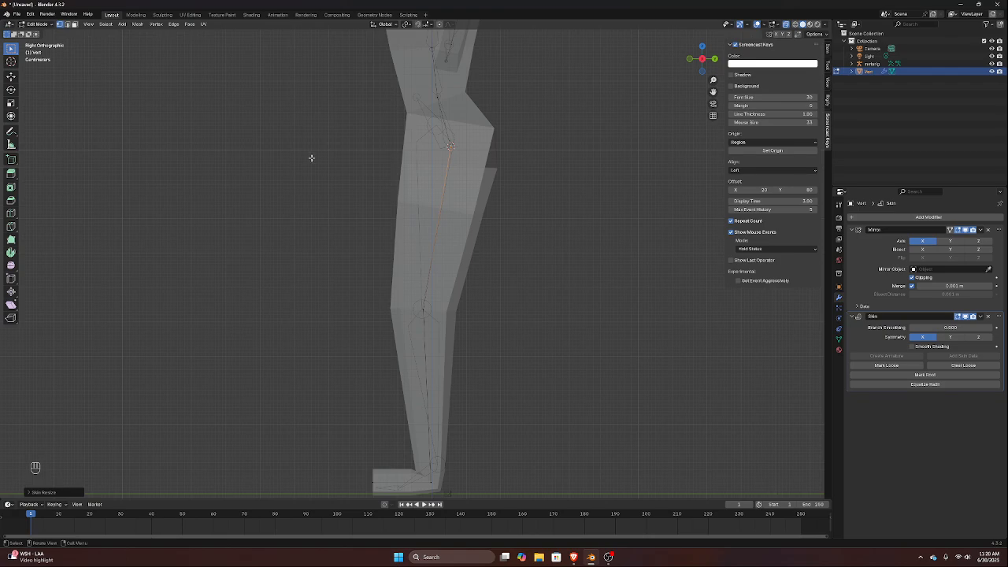
Check the whole figure, switch to Object Mode and apply the Skin modifier to the body mesh
{"action": "middle_click_drag", "start_coordinate": [155, 96], "coordinate": [241, 101]}
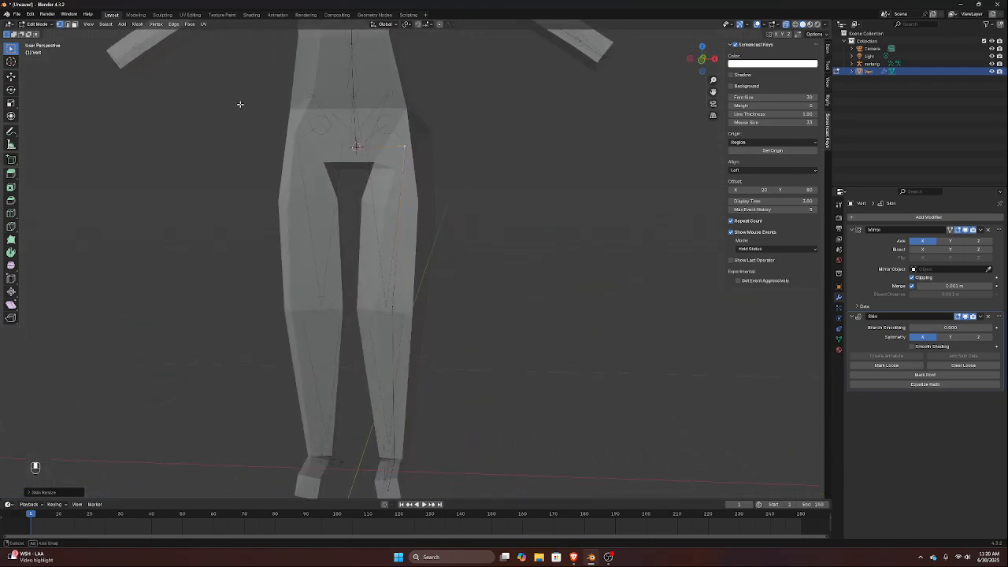
{"action": "scroll", "coordinate": [254, 120], "scroll_direction": "down", "scroll_amount": 2}
{"action": "scroll", "coordinate": [254, 119], "scroll_direction": "down", "scroll_amount": 1}
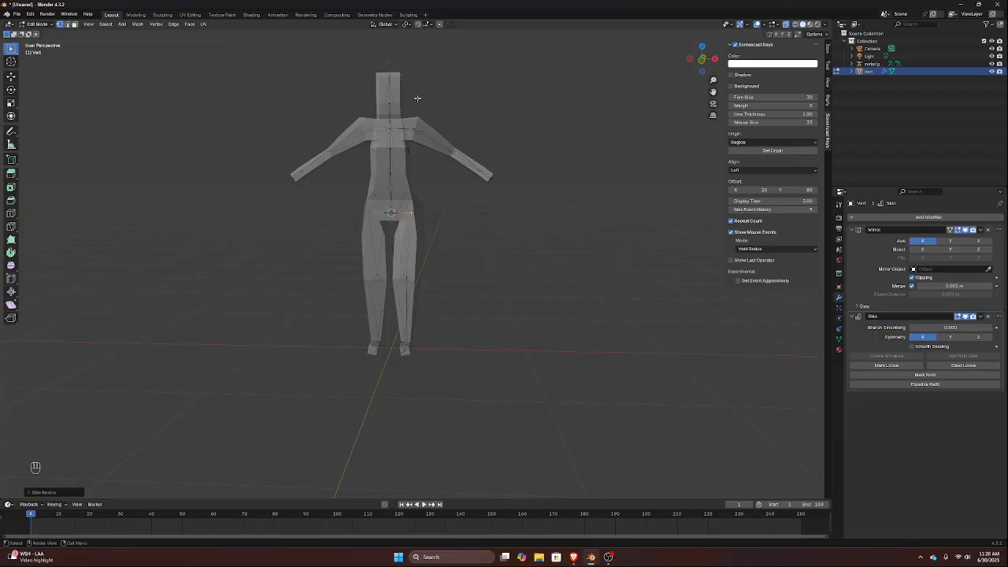
{"action": "middle_click_drag", "start_coordinate": [417, 97], "coordinate": [405, 119]}
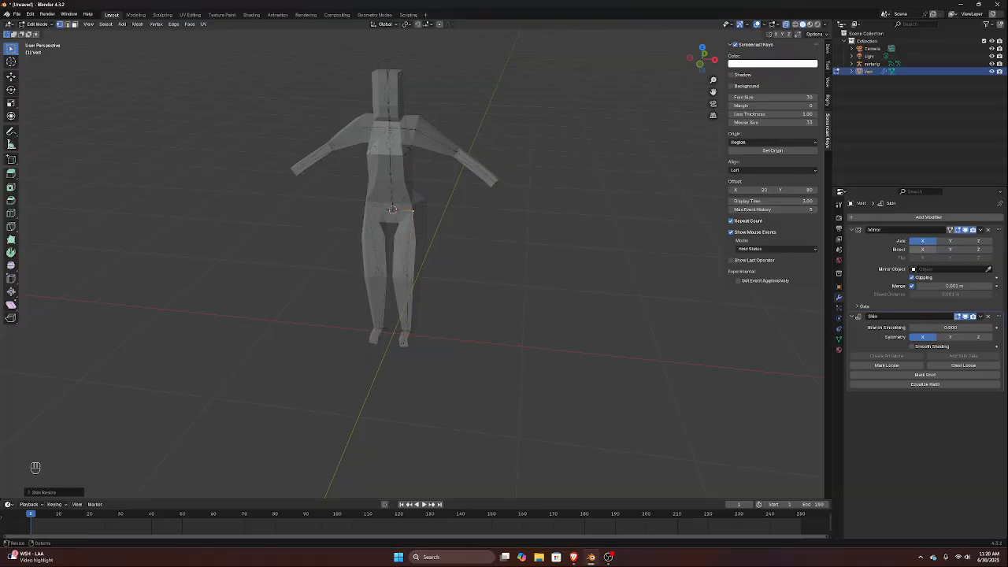
{"action": "left_click", "coordinate": [982, 318]}
{"action": "key", "text": "Tab"}
{"action": "key", "text": "Tab"}
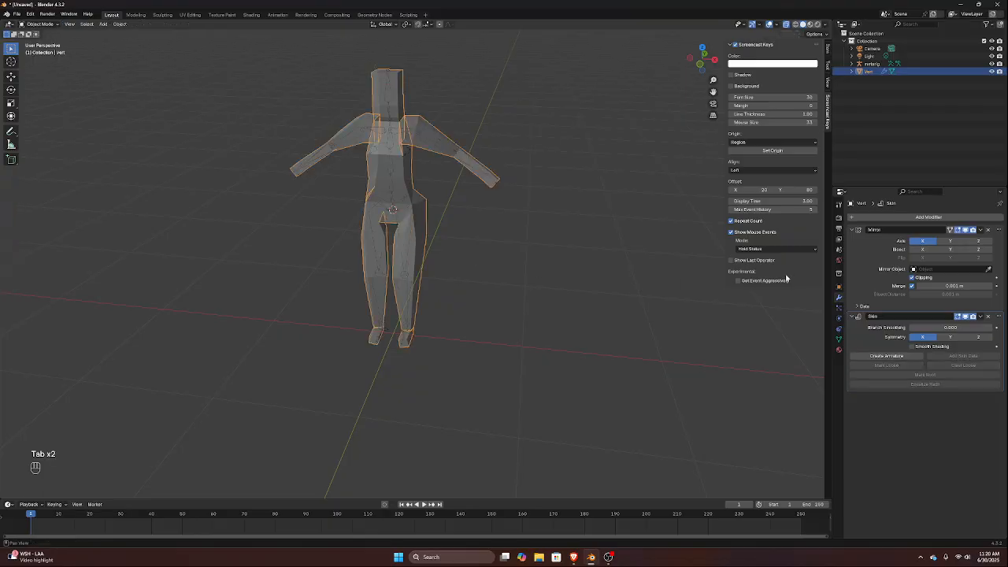
{"action": "middle_click_drag", "start_coordinate": [515, 231], "coordinate": [526, 213]}
{"action": "left_click", "coordinate": [981, 317]}
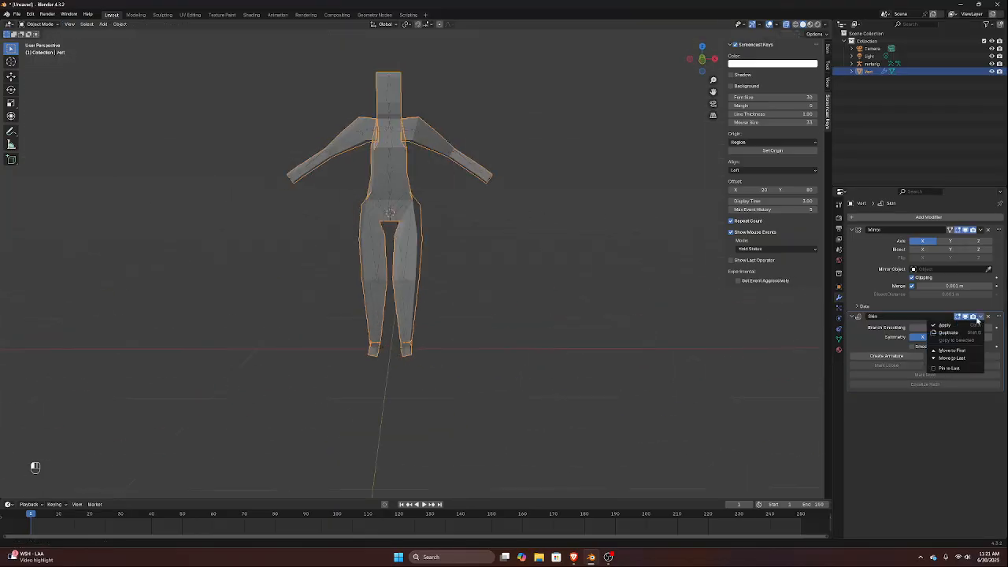
{"action": "left_click", "coordinate": [945, 325]}
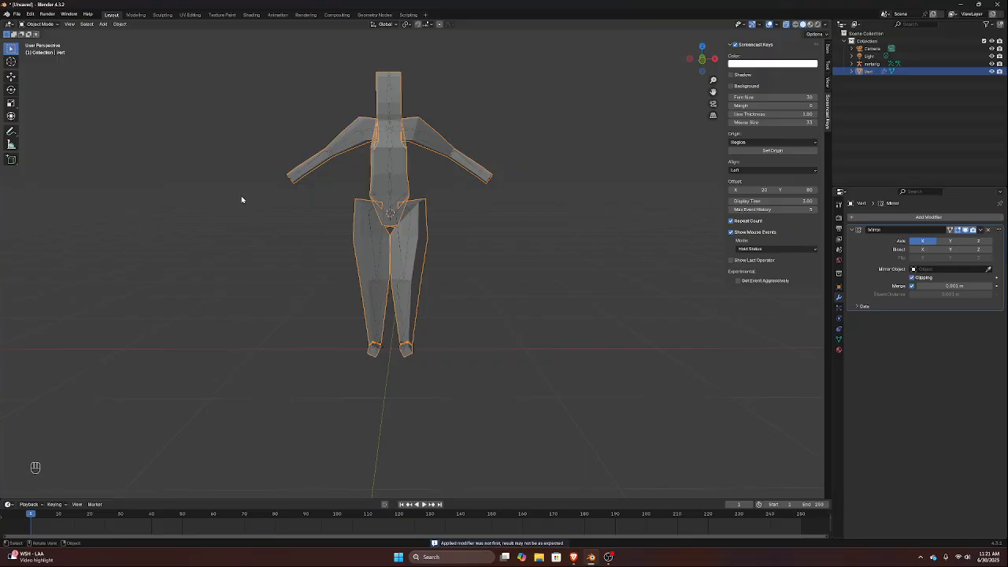
Turn off Clipping on the Mirror modifier and enter Edit Mode with the legs in front view
{"action": "scroll", "coordinate": [376, 197], "scroll_direction": "up", "scroll_amount": 5}
{"action": "middle_click_drag", "start_coordinate": [375, 185], "coordinate": [366, 226]}
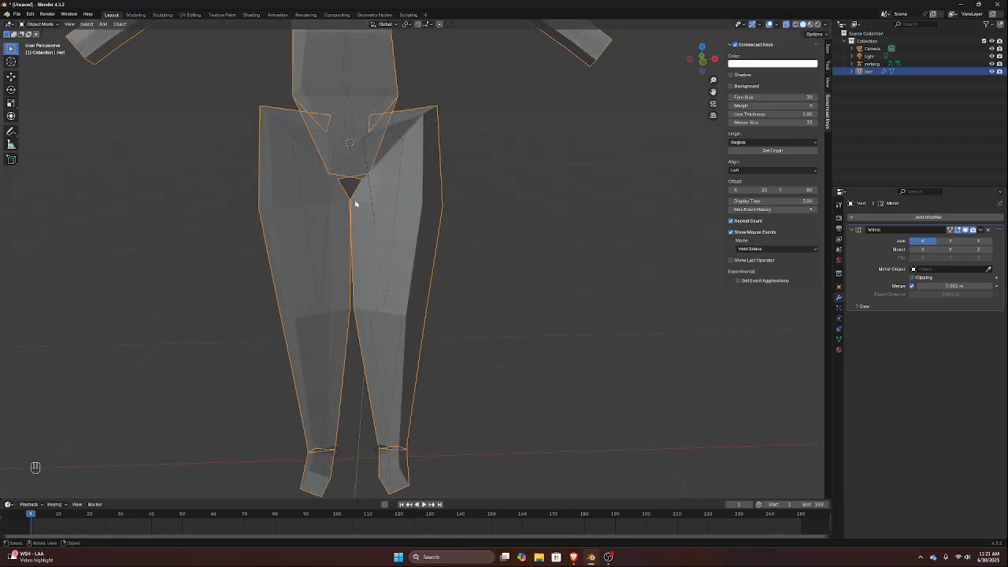
{"action": "key", "text": "Tab"}
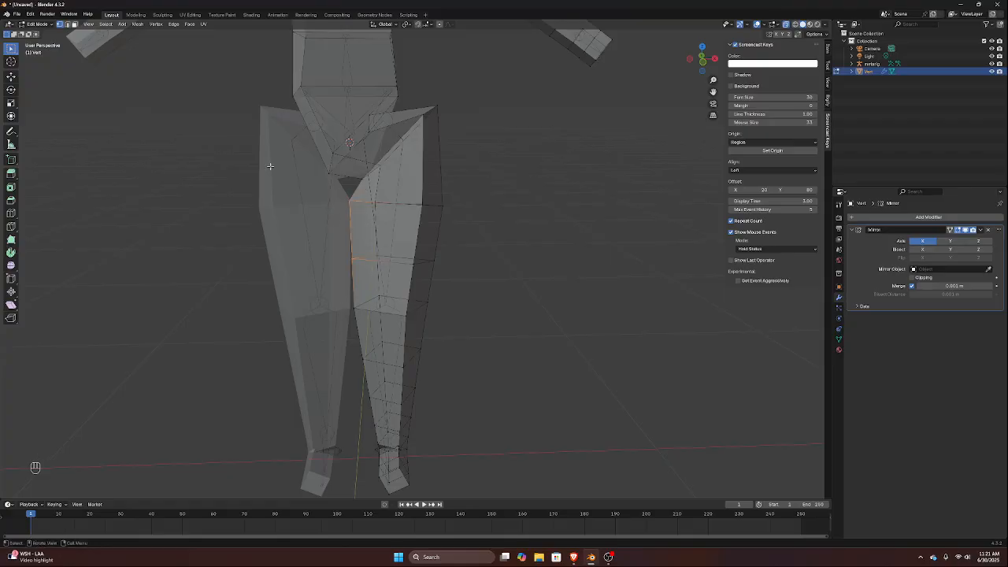
{"action": "key", "text": "KP_1"}
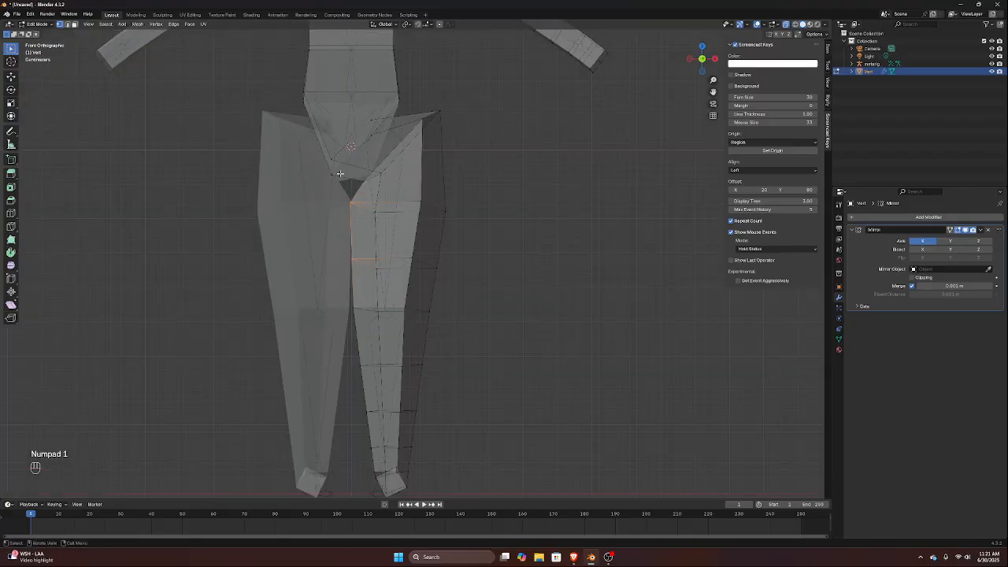
Try to move the inner thigh vertices and the inner knee vertices outward along X to separate the legs
{"action": "key", "text": "g"}
{"action": "key", "text": "x"}
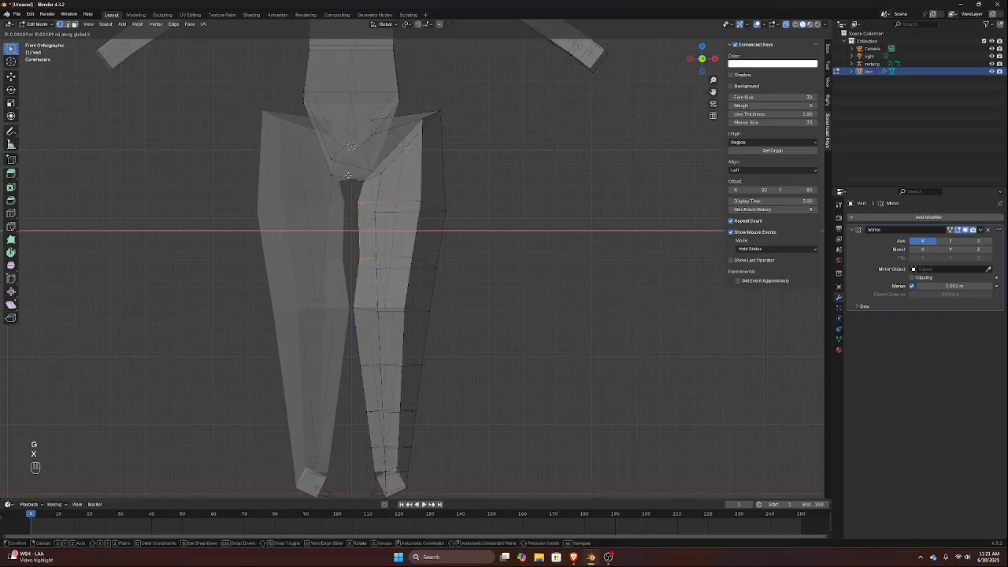
{"action": "left_click", "coordinate": [348, 176]}
{"action": "left_click_drag", "start_coordinate": [351, 297], "coordinate": [361, 333]}
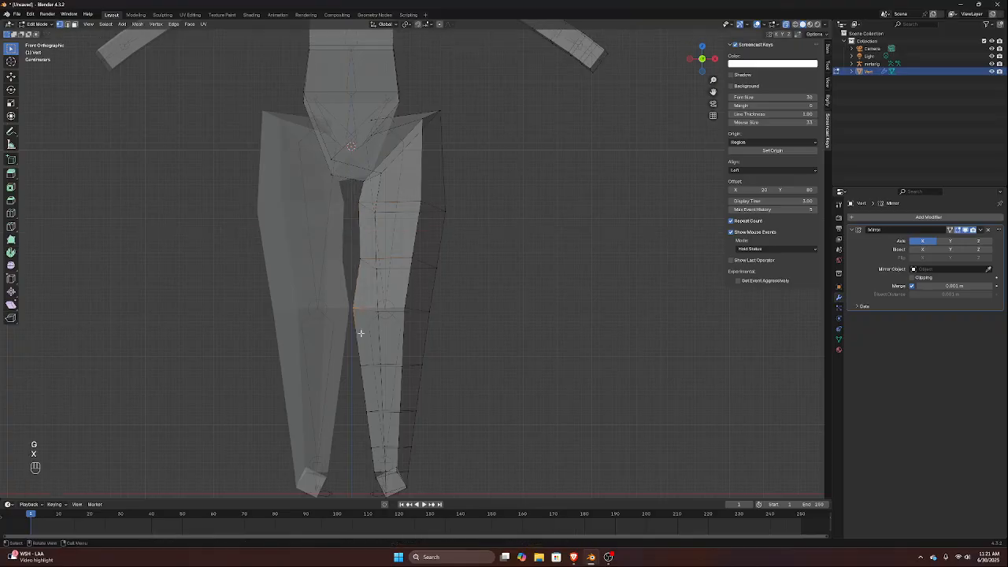
{"action": "key", "text": "g"}
{"action": "key", "text": "x"}
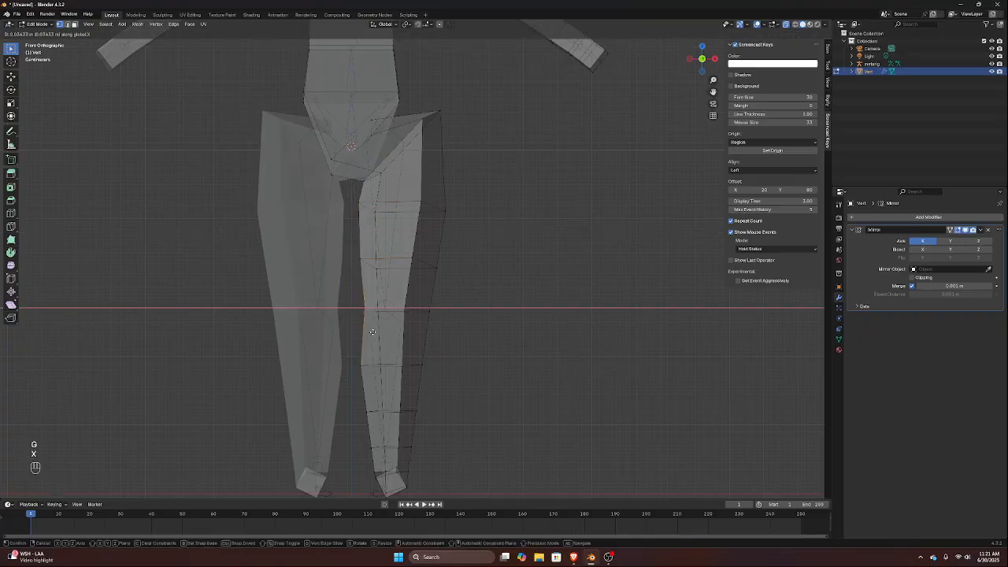
{"action": "left_click", "coordinate": [442, 260]}
{"action": "left_click_drag", "start_coordinate": [413, 194], "coordinate": [461, 248]}
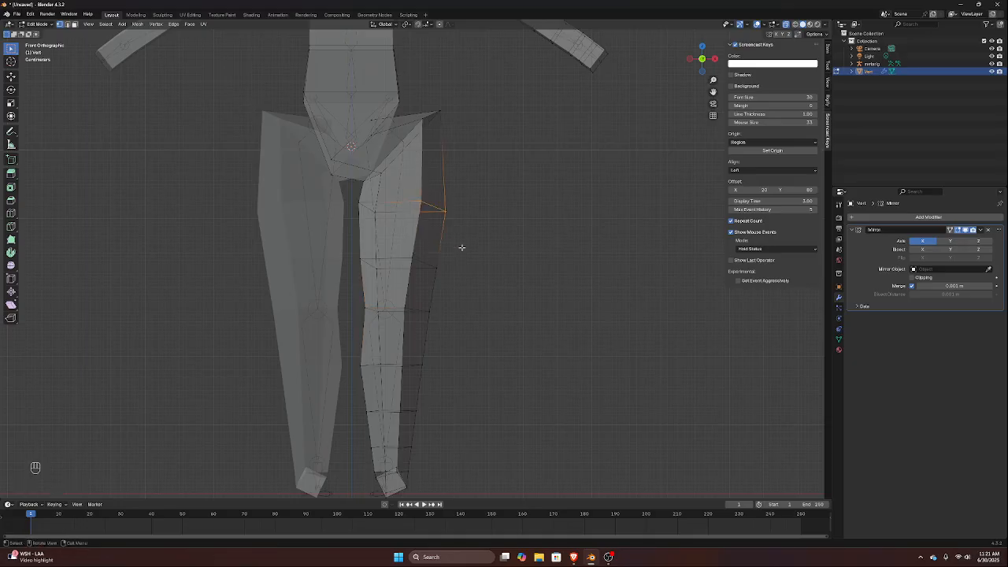
{"action": "key", "text": "g"}
{"action": "key", "text": "x"}
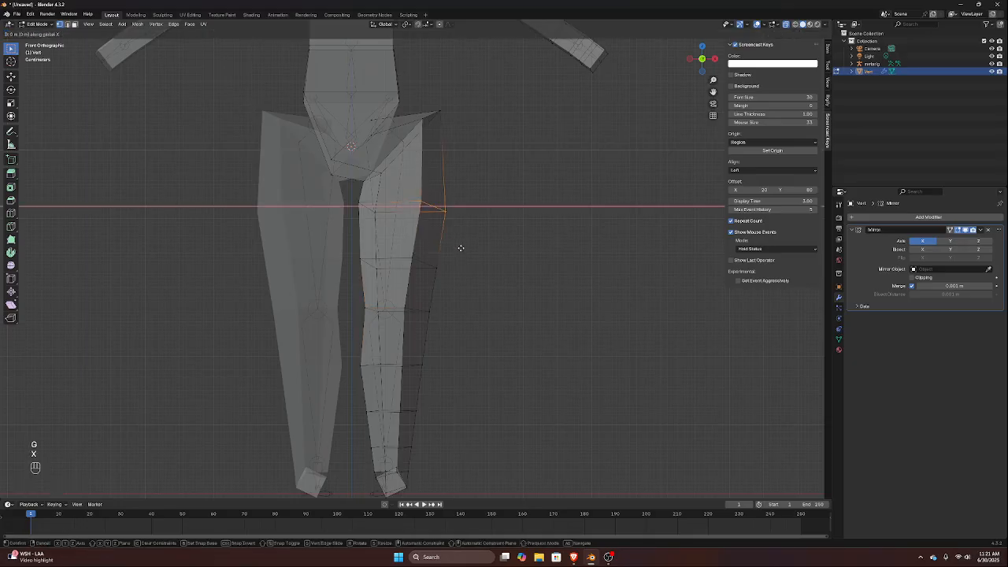
{"action": "key", "text": "Escape"}
Undo the moves of the inner thigh and inner knee vertices
{"action": "key", "text": "ctrl+z"}
{"action": "key", "text": "ctrl+z"}
{"action": "key", "text": "ctrl+z"}
{"action": "key", "text": "ctrl+z"}
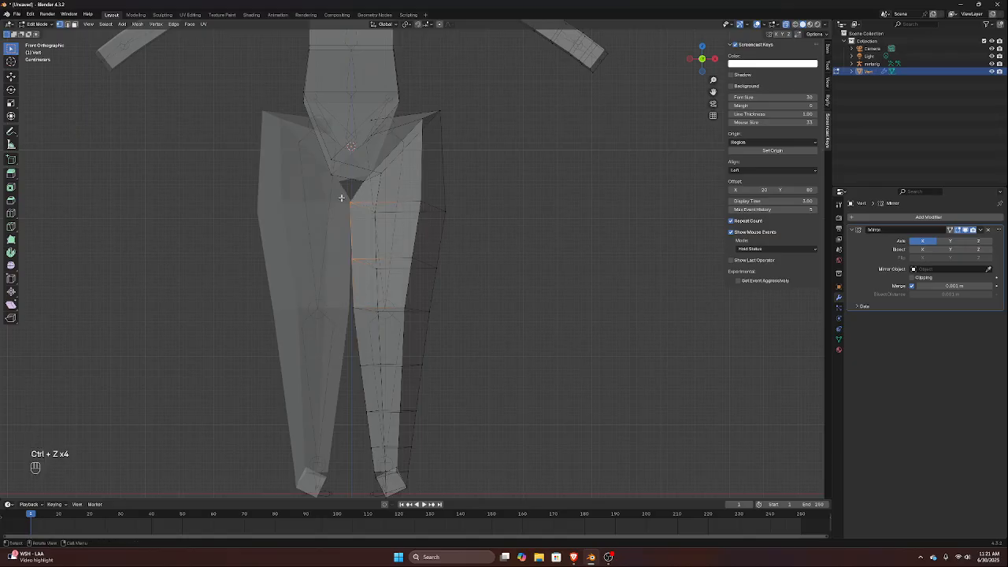
Select the thigh and knee vertices of the editable leg and scale them narrower along X to open a gap between the legs
{"action": "left_click_drag", "start_coordinate": [340, 194], "coordinate": [473, 386]}
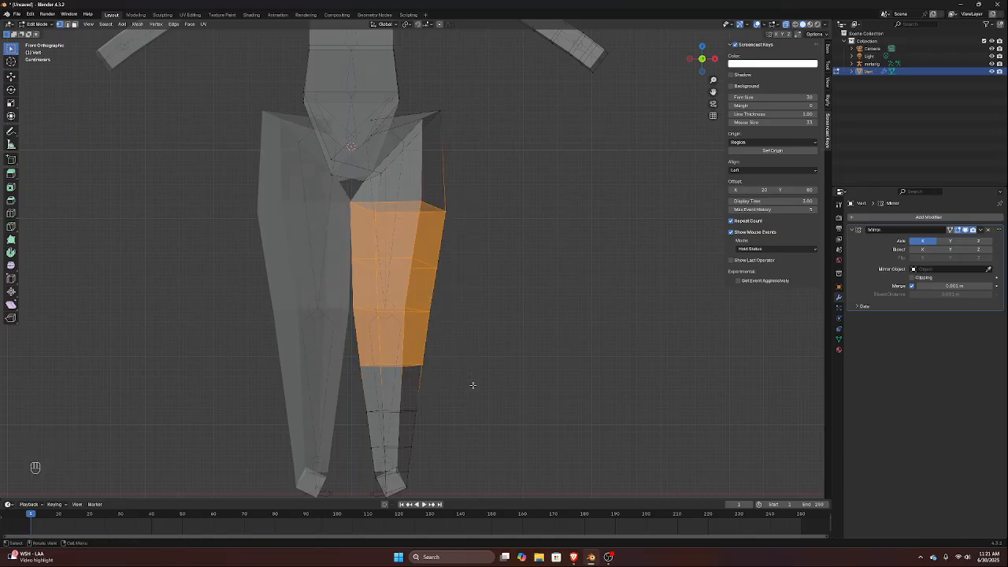
{"action": "key", "text": "s"}
{"action": "key", "text": "x"}
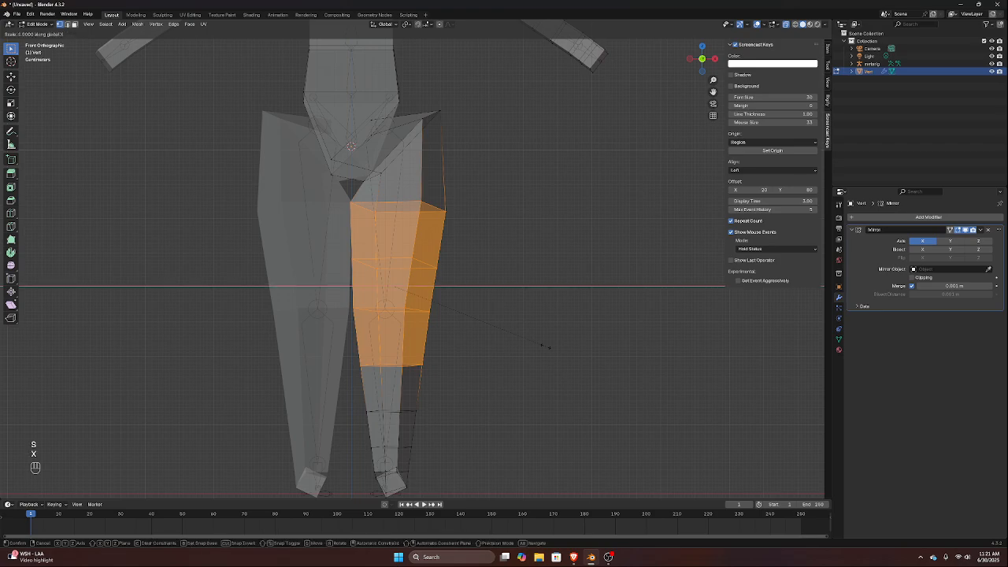
{"action": "left_click", "coordinate": [515, 311]}
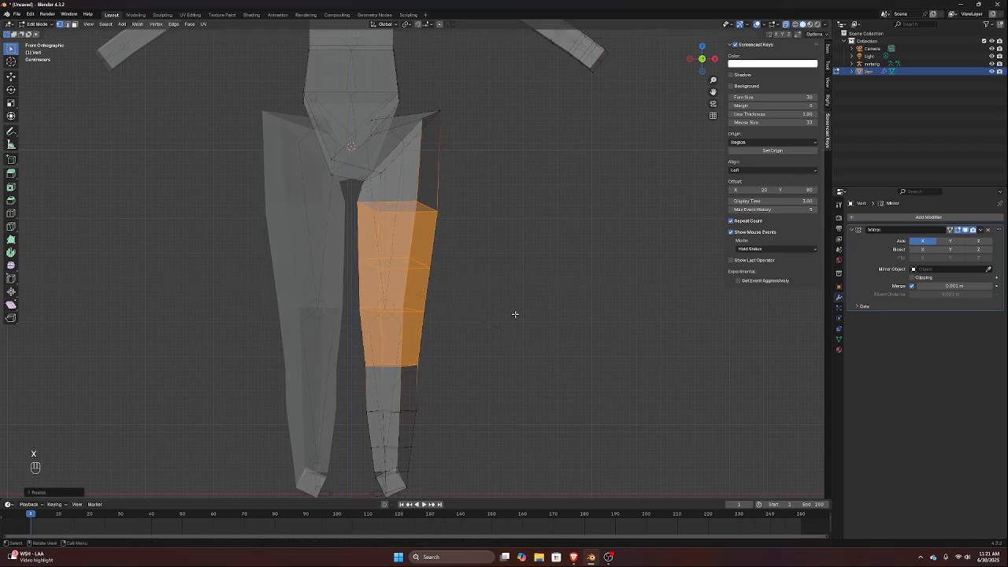
Select the two outer upper-hip vertices of the leg and slide them down along their edges to lower the hip corner
{"action": "left_click", "coordinate": [432, 112]}
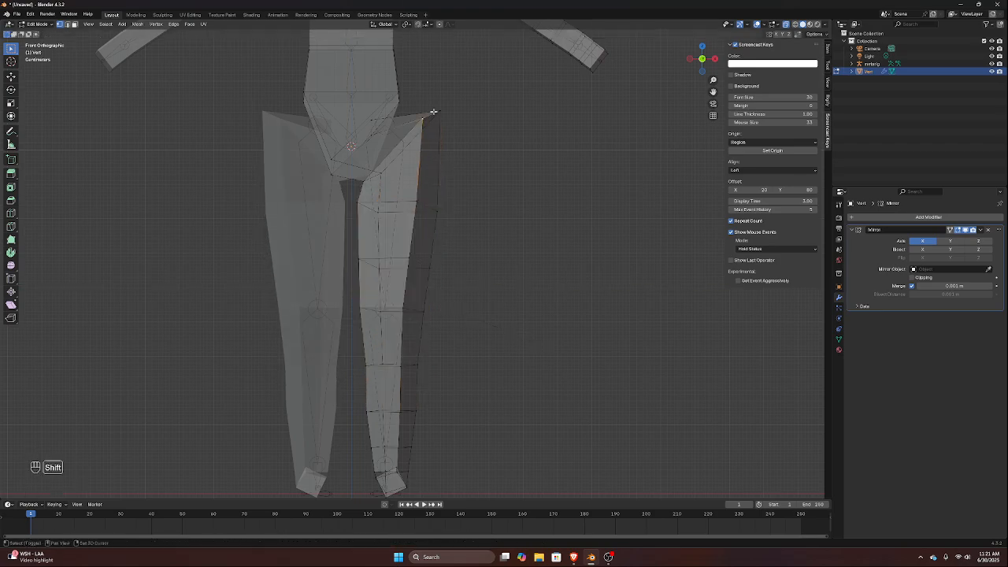
{"action": "left_click", "coordinate": [437, 111]}
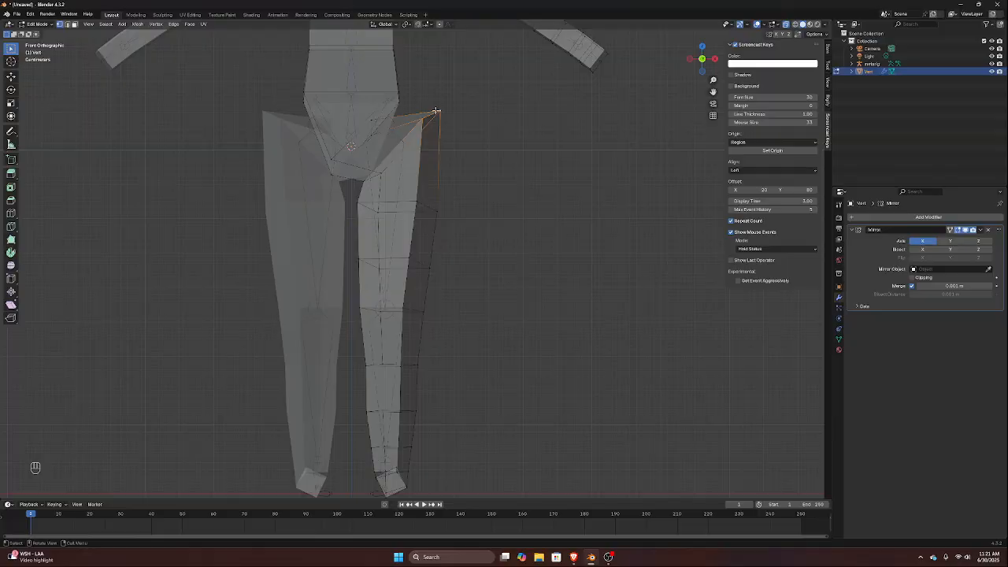
{"action": "key", "text": "g"}
{"action": "key", "text": "g"}
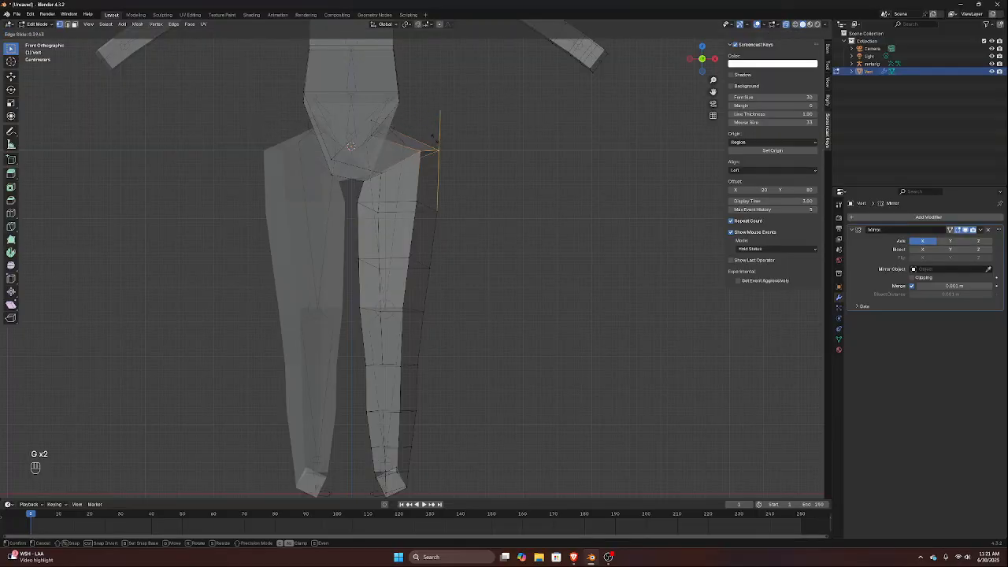
Move the two vertices between the waist and the hip corner outward along X by about 0.1 m
{"action": "left_click", "coordinate": [374, 119]}
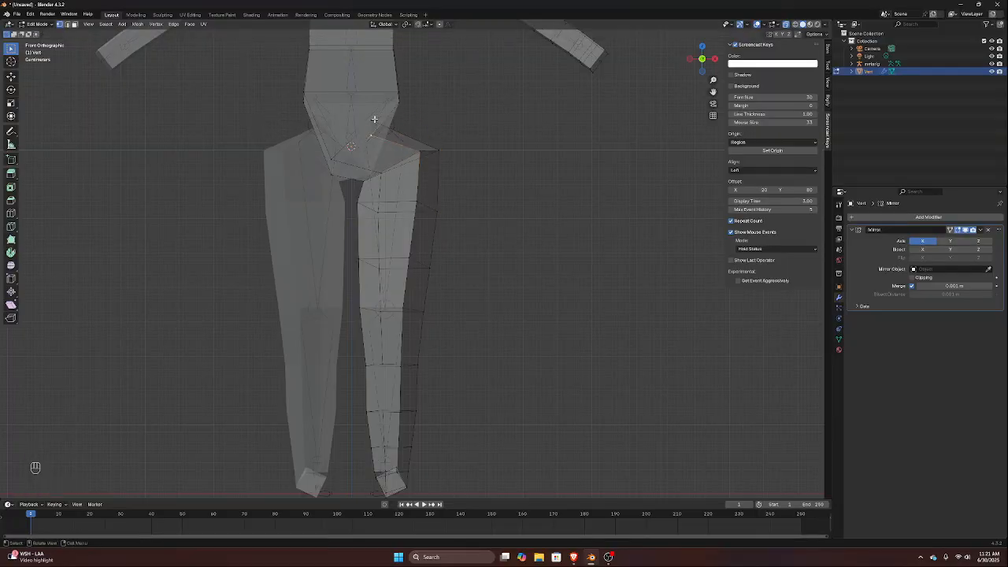
{"action": "left_click", "coordinate": [374, 120], "text": "shift"}
{"action": "key", "text": "g"}
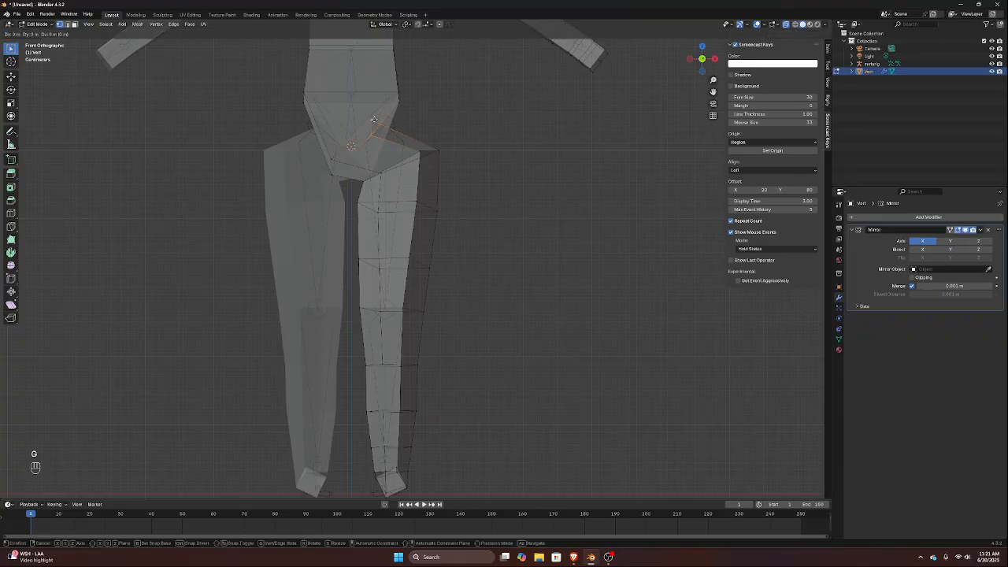
{"action": "key", "text": "x"}
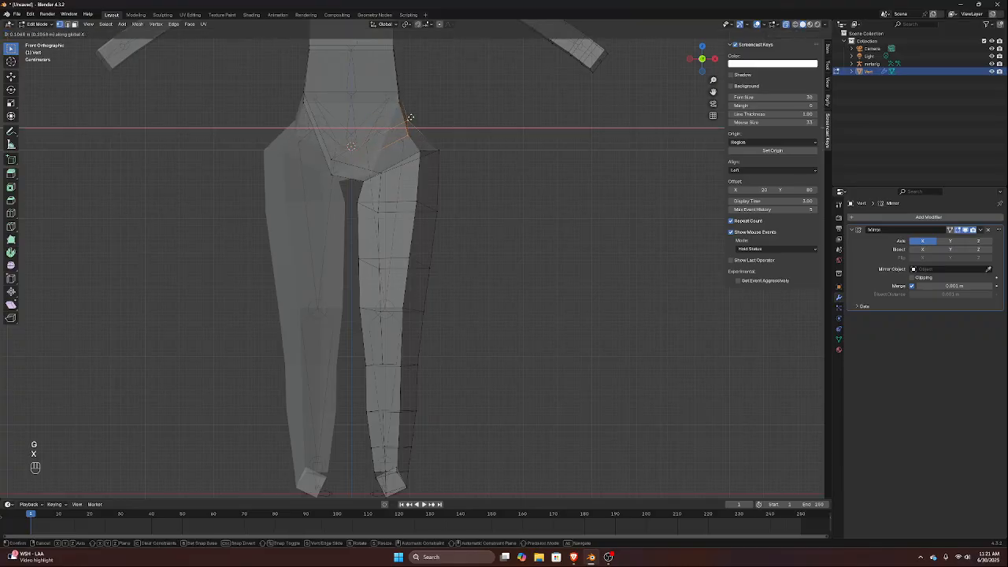
{"action": "left_click", "coordinate": [415, 118]}
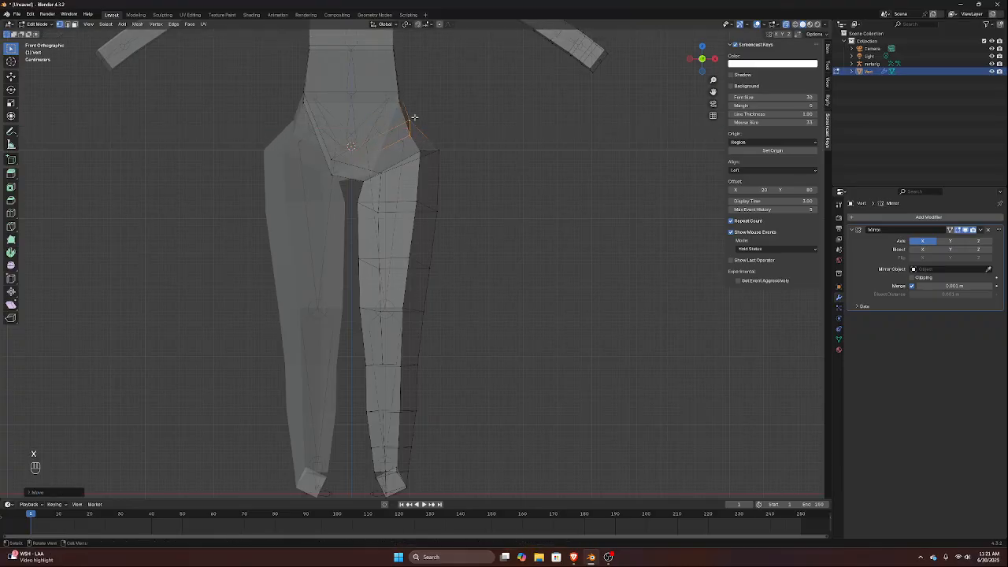
Move the two crotch vertices that cross into the mirrored side about 0.08 m back onto the editable leg's side
{"action": "left_click", "coordinate": [333, 172]}
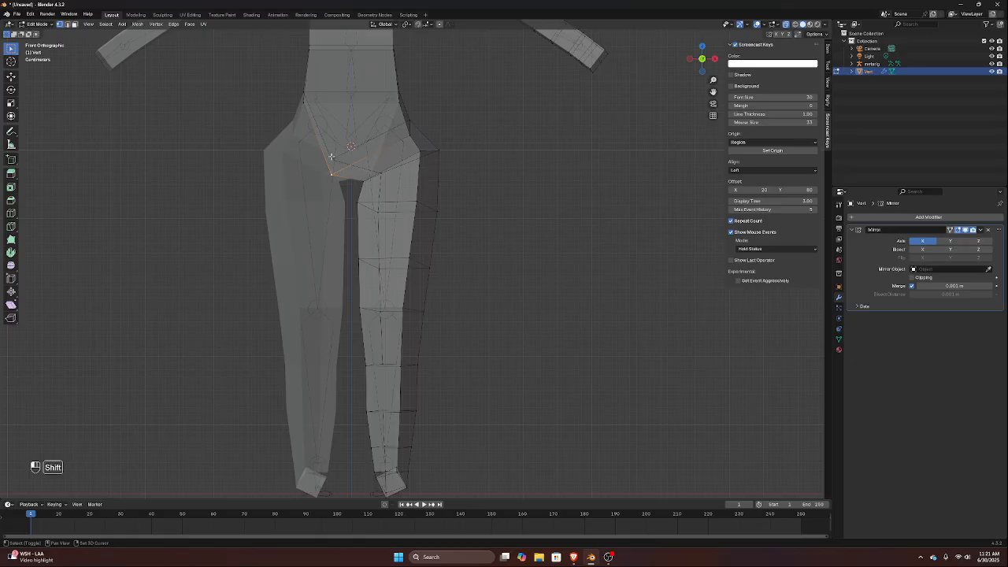
{"action": "key", "text": "g"}
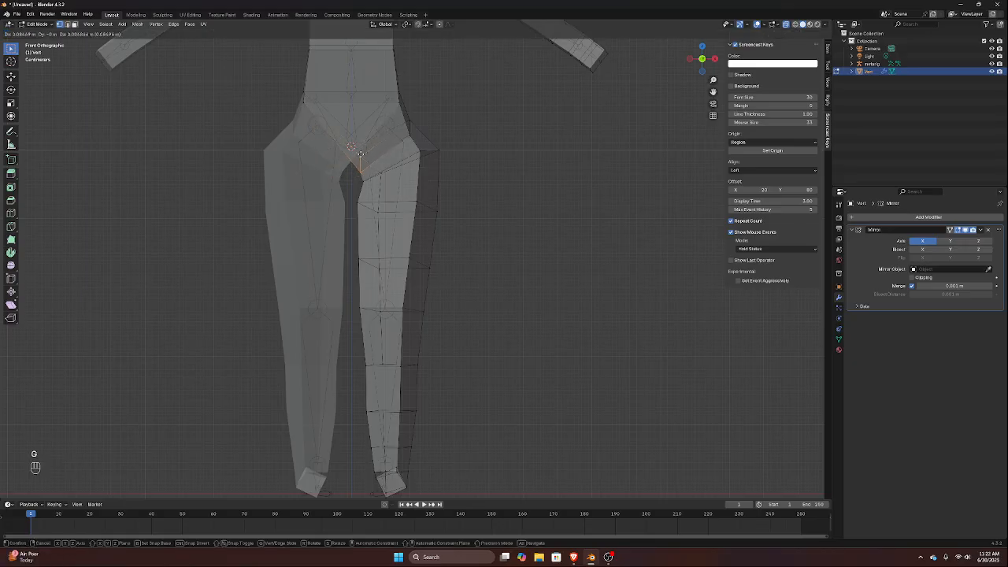
{"action": "left_click", "coordinate": [358, 156]}
{"action": "scroll", "coordinate": [366, 154], "scroll_direction": "down", "scroll_amount": 3}
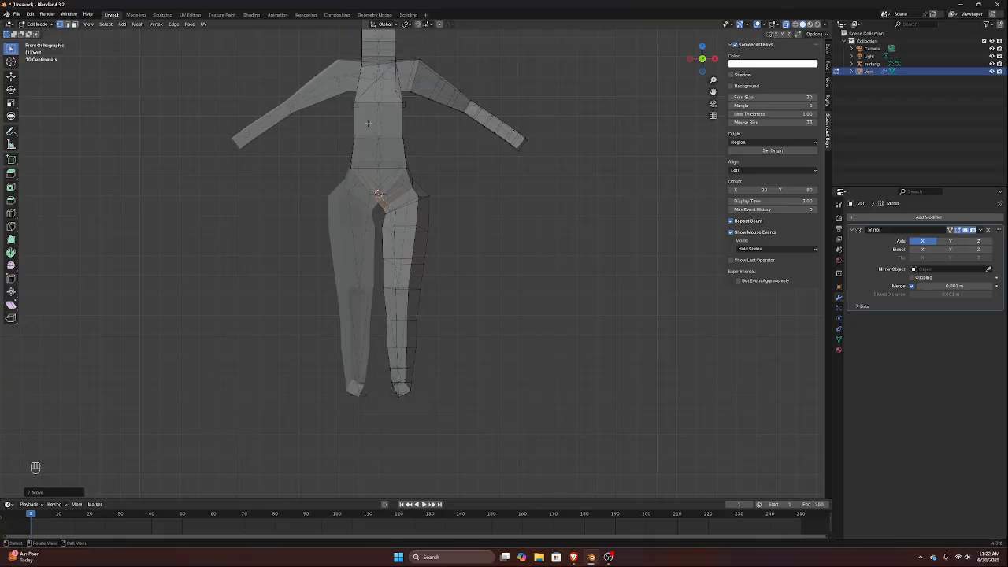
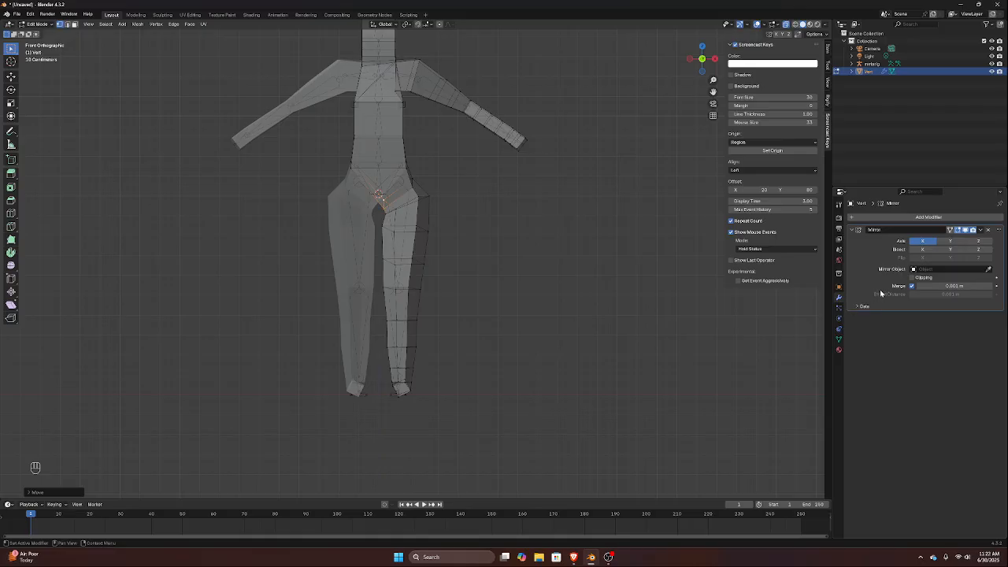
Add a vertical loop cut through the middle of the head and neck block
{"action": "middle_click_drag", "start_coordinate": [388, 123], "coordinate": [409, 218], "text": "shift"}
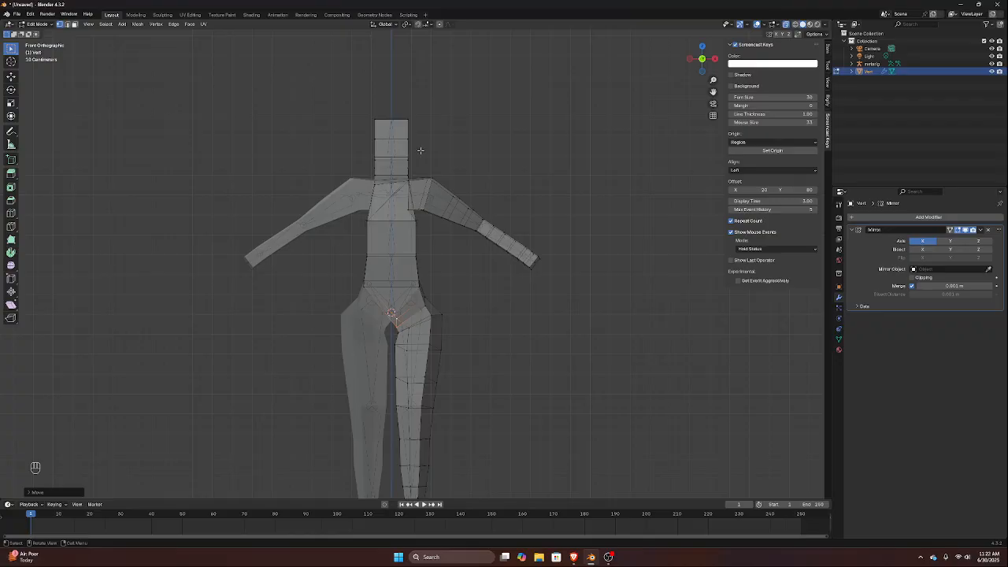
{"action": "key", "text": "ctrl+r"}
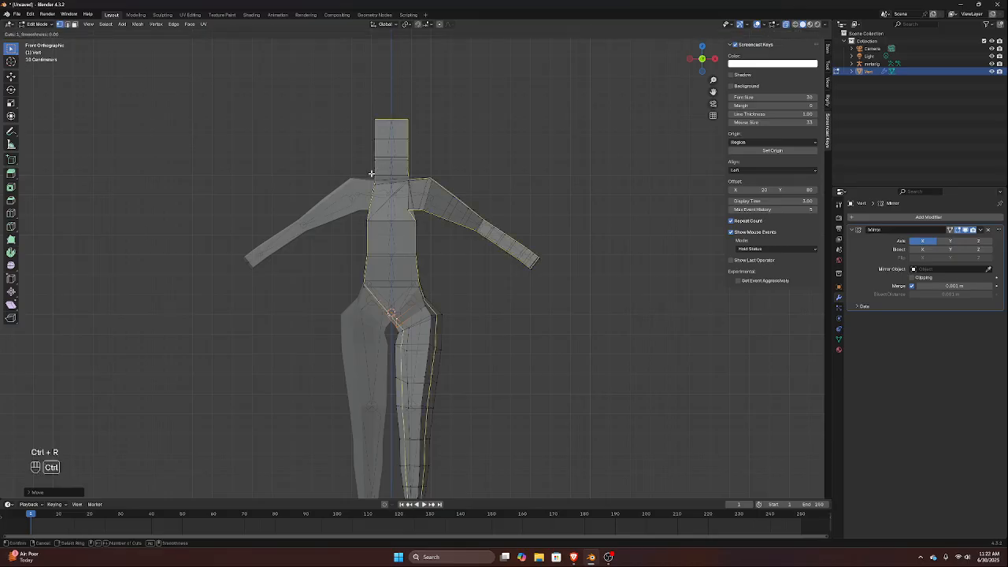
{"action": "left_click", "coordinate": [391, 156]}
{"action": "key", "text": "Escape"}
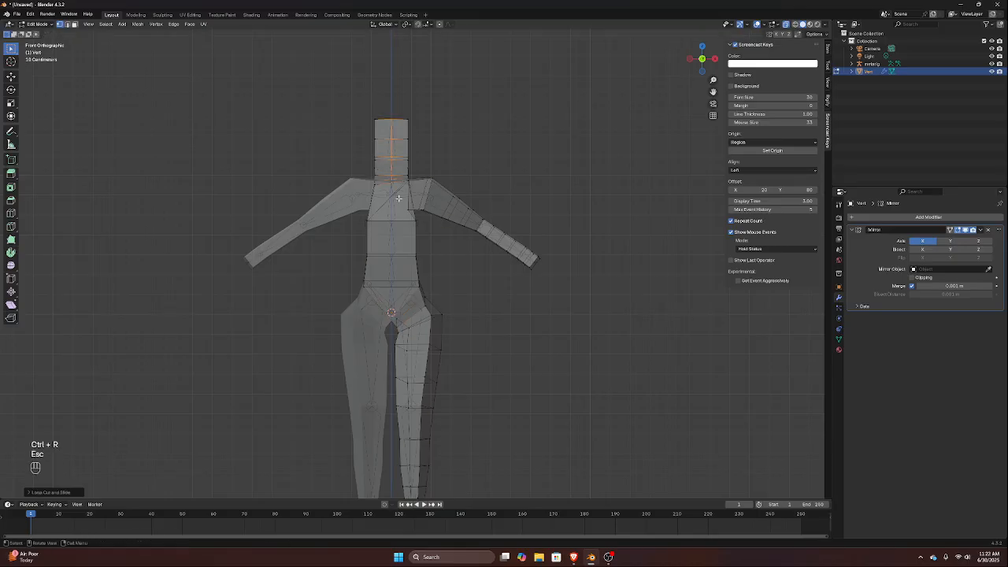
{"action": "key", "text": "ctrl+r"}
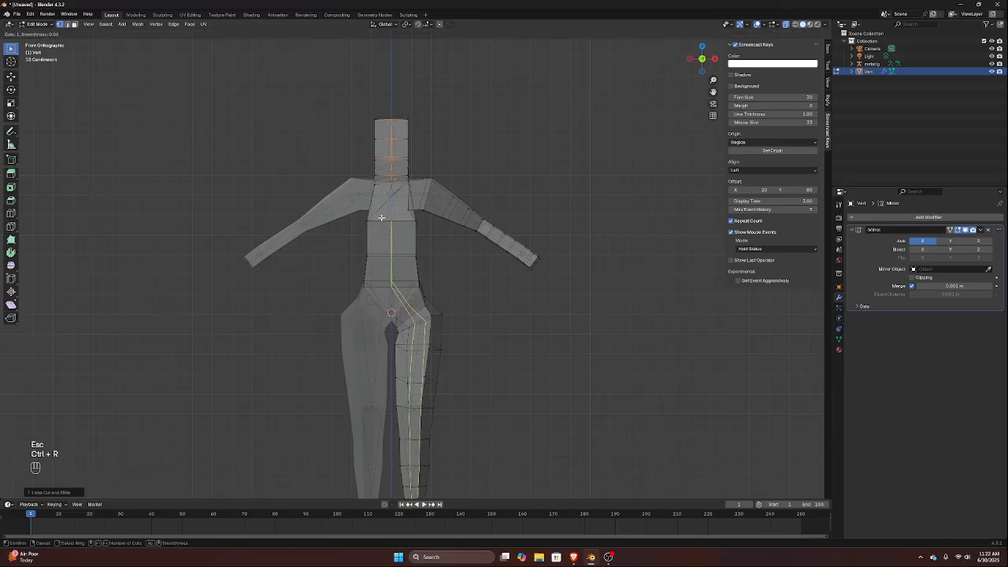
{"action": "key", "text": "Escape"}
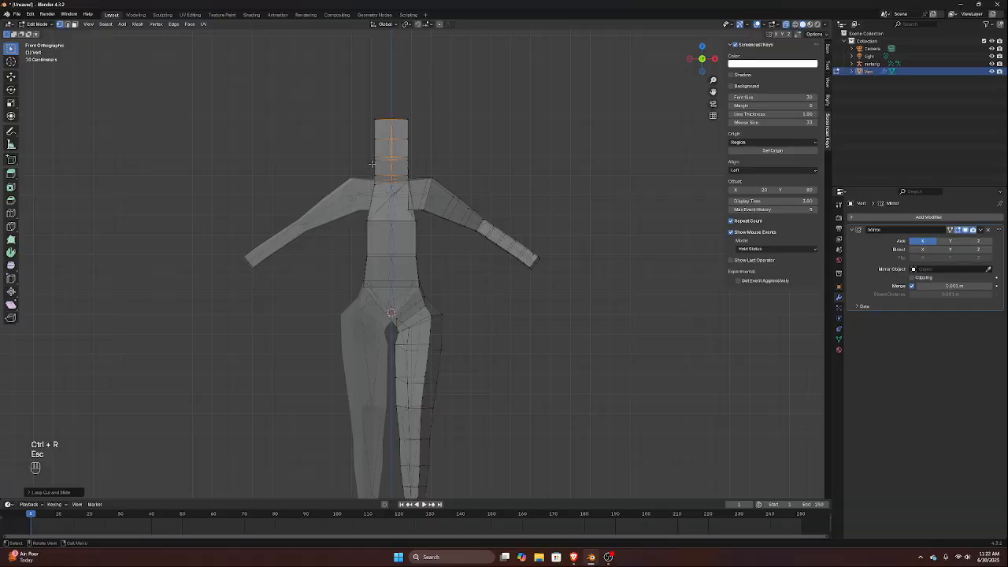
Knife-cut the front of the torso along the centre line from the base of the neck down to the crotch
{"action": "key", "text": "k"}
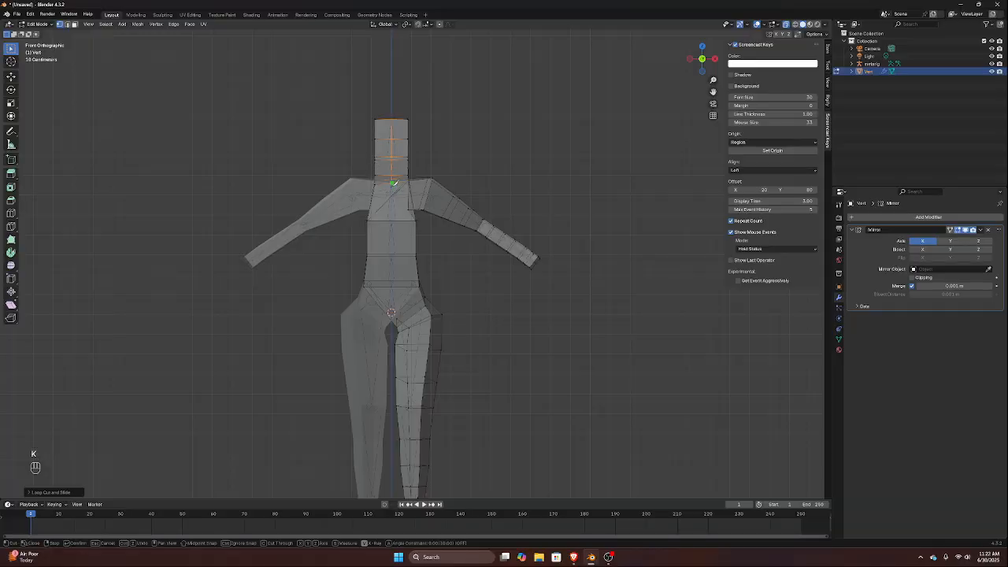
{"action": "left_click", "coordinate": [392, 183]}
{"action": "left_click", "coordinate": [391, 314]}
{"action": "middle_click_drag", "start_coordinate": [389, 312], "coordinate": [227, 276]}
{"action": "scroll", "coordinate": [512, 288], "scroll_direction": "up", "scroll_amount": 4}
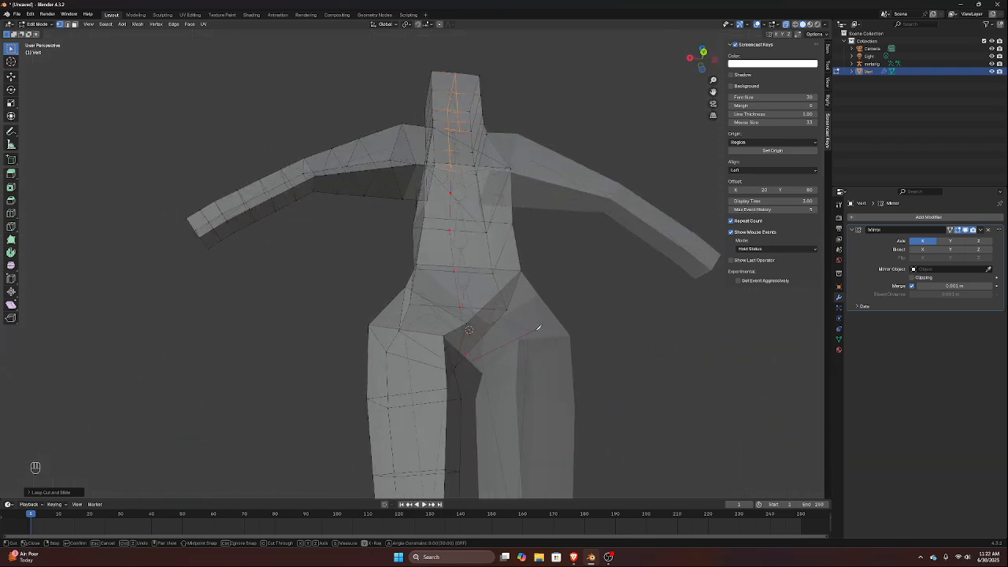
{"action": "key", "text": "Return"}
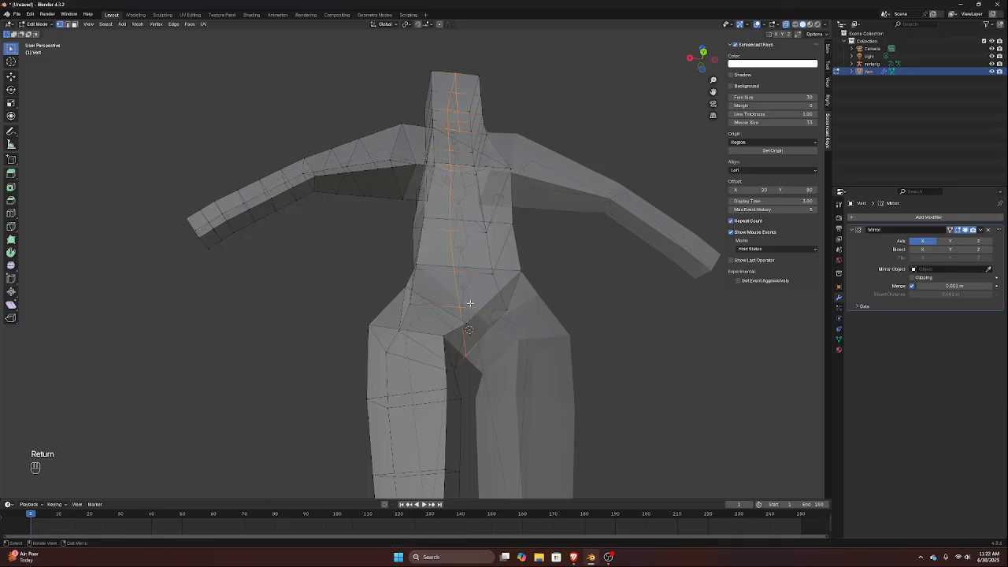
Knife-cut the back of the torso along the centre line from the neck through the crotch, with X-ray turned off
{"action": "middle_click_drag", "start_coordinate": [502, 312], "coordinate": [496, 353]}
{"action": "scroll", "coordinate": [486, 340], "scroll_direction": "down", "scroll_amount": 3}
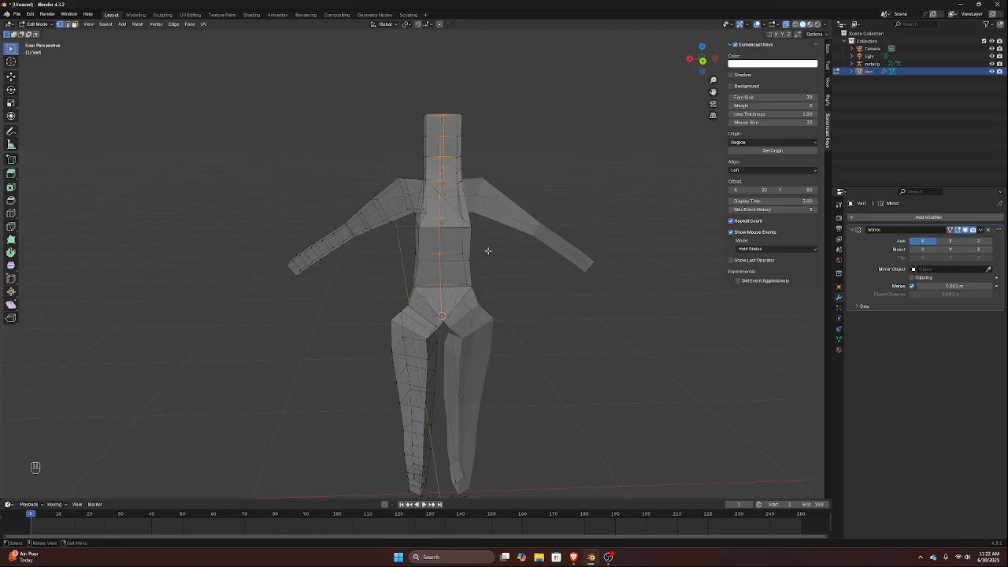
{"action": "key", "text": "ctrl+KP_1"}
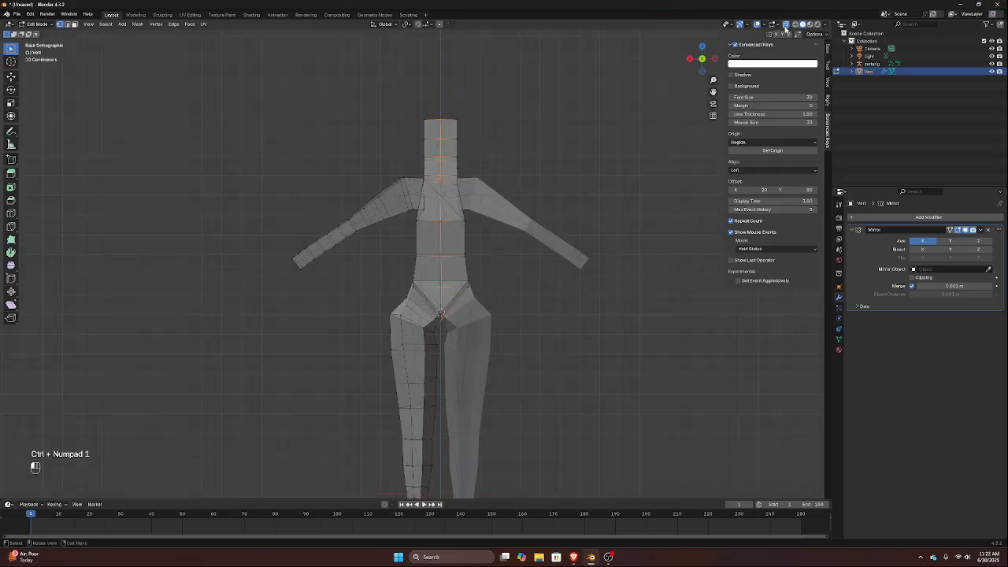
{"action": "left_click", "coordinate": [786, 25]}
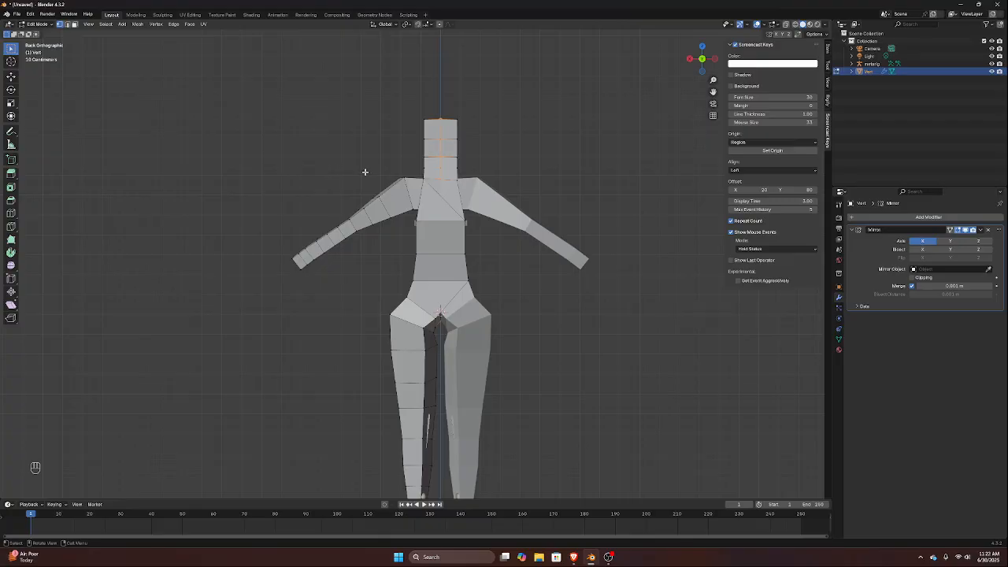
{"action": "key", "text": "k"}
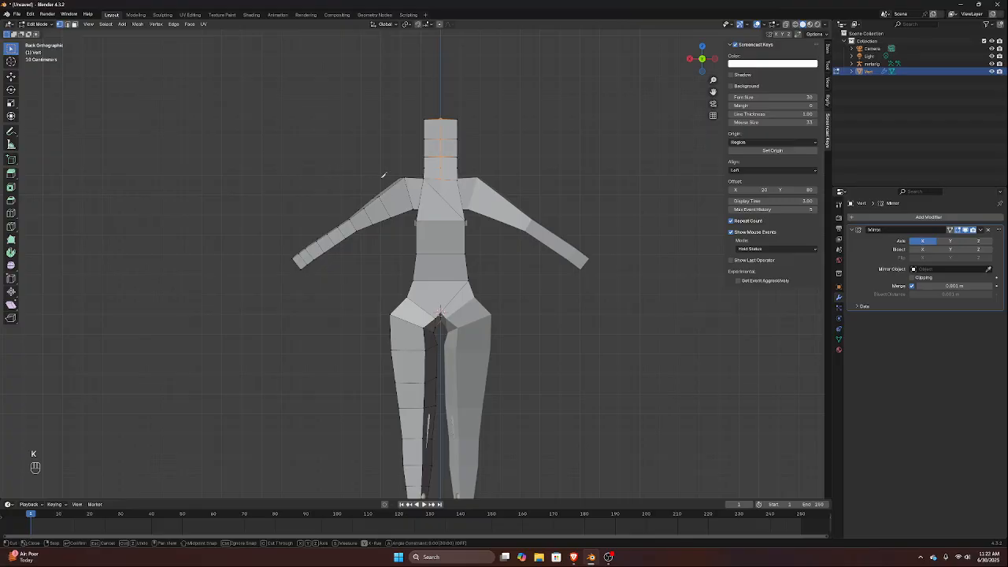
{"action": "left_click", "coordinate": [442, 179]}
{"action": "left_click", "coordinate": [441, 312]}
{"action": "middle_click_drag", "start_coordinate": [441, 317], "coordinate": [441, 272]}
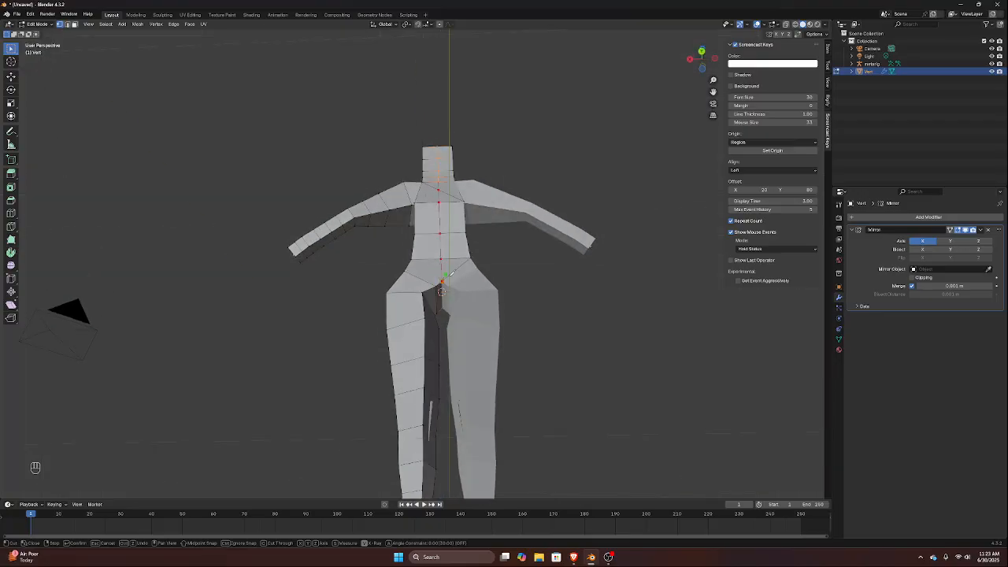
{"action": "scroll", "coordinate": [446, 311], "scroll_direction": "up", "scroll_amount": 4}
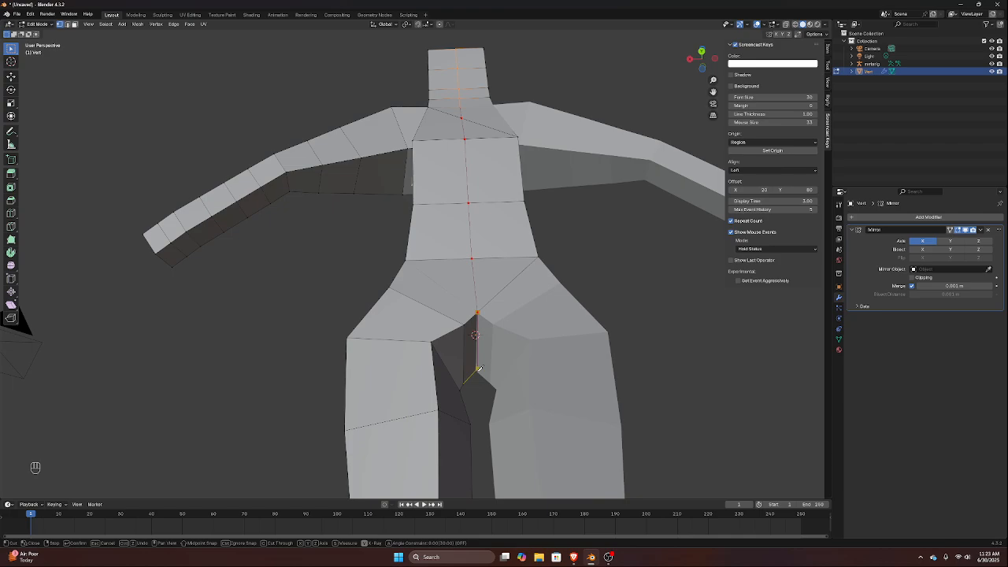
{"action": "middle_click_drag", "start_coordinate": [477, 368], "coordinate": [517, 405]}
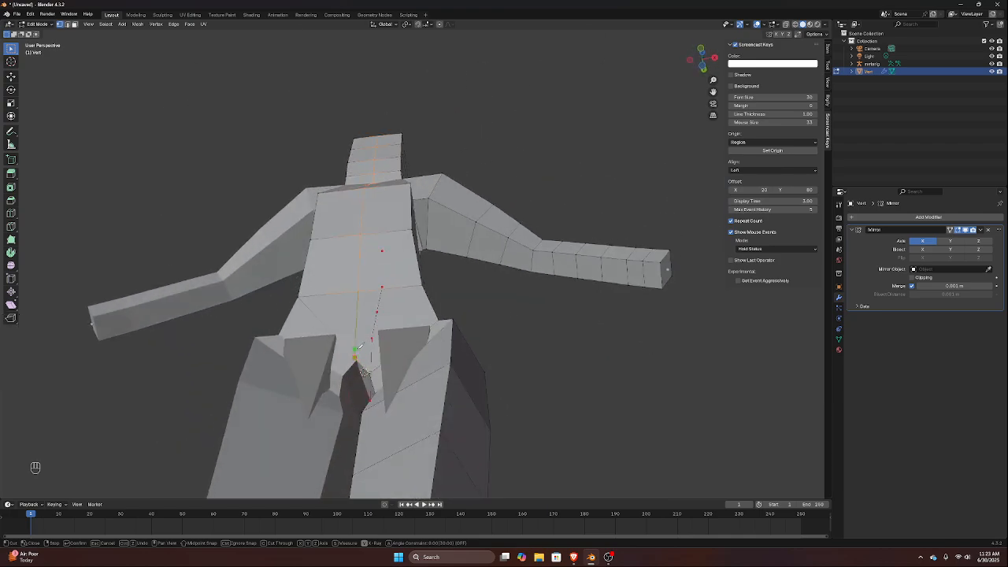
{"action": "key", "text": "Return"}
With X-ray on, select the head and torso vertices on the mirrored side of the centre line and delete them
{"action": "middle_click_drag", "start_coordinate": [362, 371], "coordinate": [308, 403]}
{"action": "key", "text": "KP_1"}
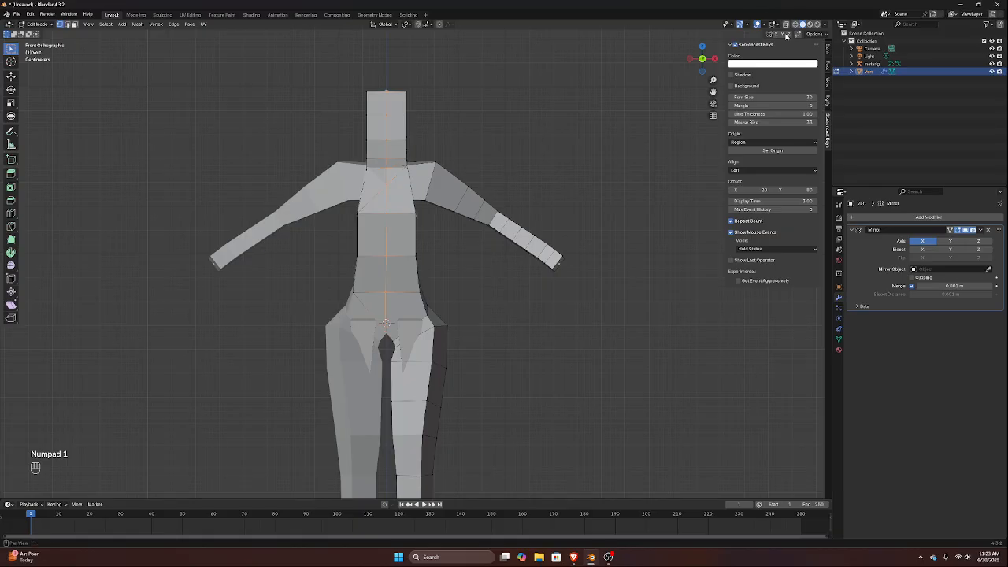
{"action": "key", "text": "alt+z"}
{"action": "left_click_drag", "start_coordinate": [324, 47], "coordinate": [376, 350]}
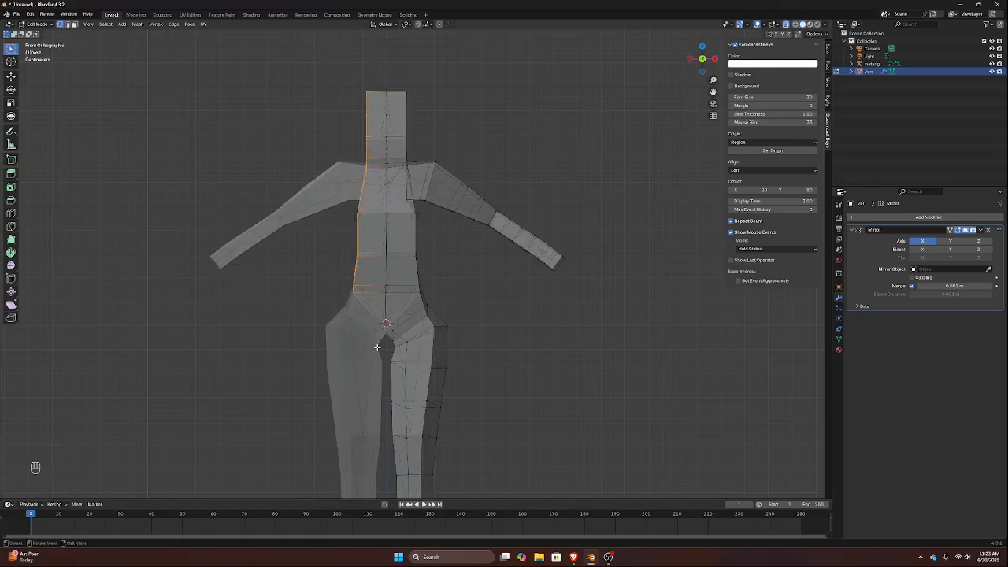
{"action": "key", "text": "x"}
{"action": "left_click", "coordinate": [377, 348]}
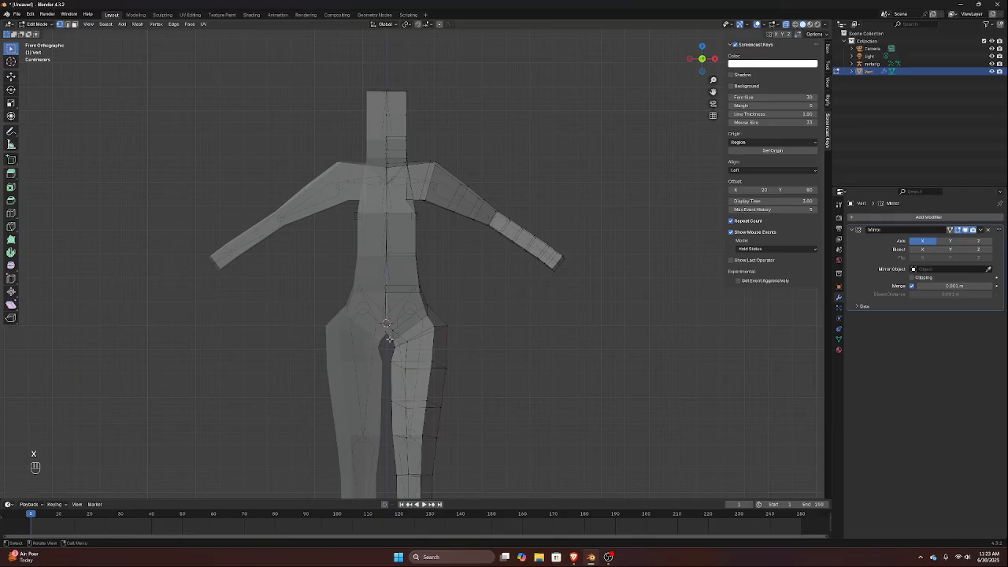
Enable clipping on the Mirror modifier and move the centre-line vertices along X until they snap to the mirror plane
{"action": "scroll", "coordinate": [388, 339], "scroll_direction": "up", "scroll_amount": 3}
{"action": "middle_click_drag", "start_coordinate": [396, 378], "coordinate": [360, 353]}
{"action": "scroll", "coordinate": [375, 362], "scroll_direction": "up", "scroll_amount": 2}
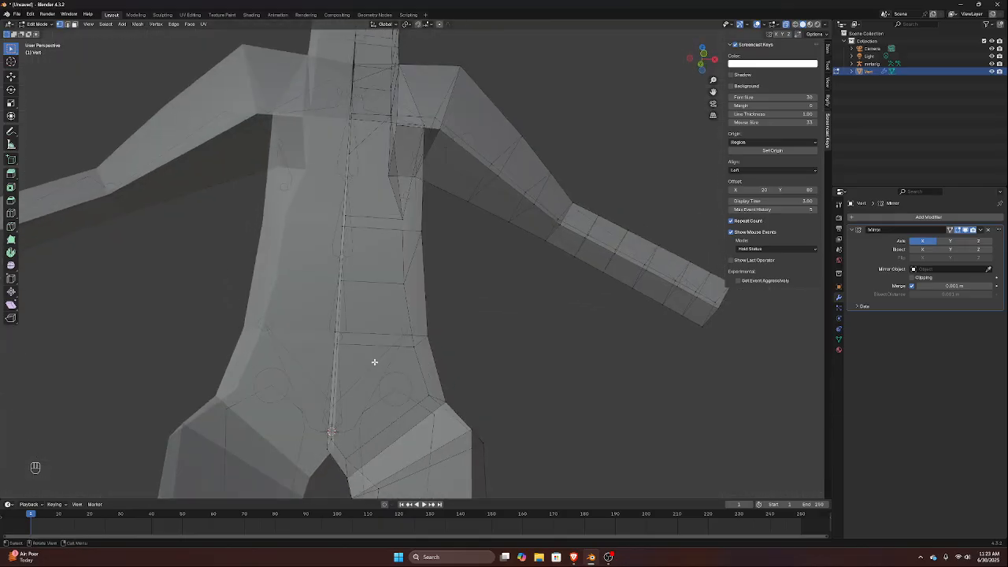
{"action": "scroll", "coordinate": [359, 394], "scroll_direction": "down", "scroll_amount": 2}
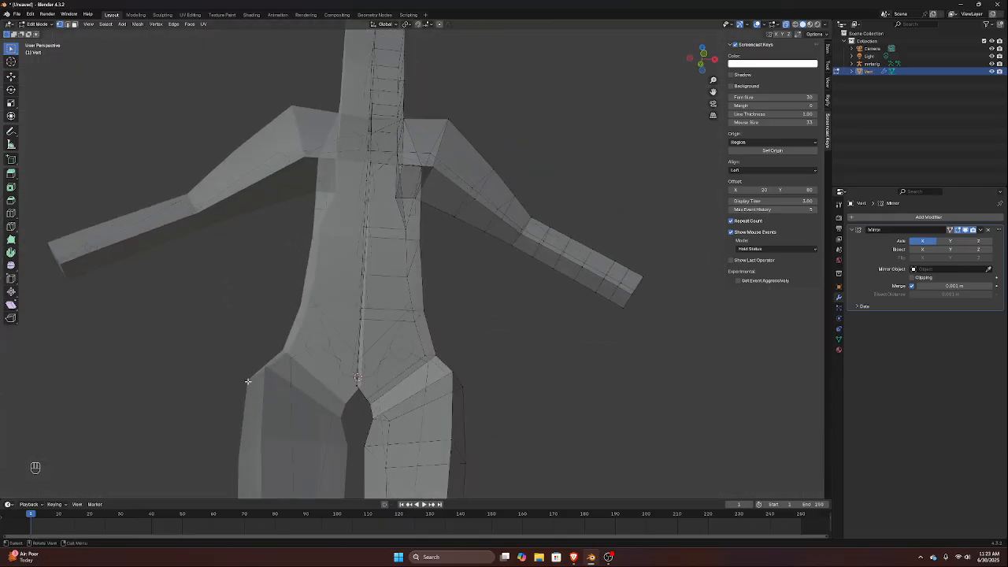
{"action": "key", "text": "KP_1"}
{"action": "scroll", "coordinate": [247, 381], "scroll_direction": "down", "scroll_amount": 3}
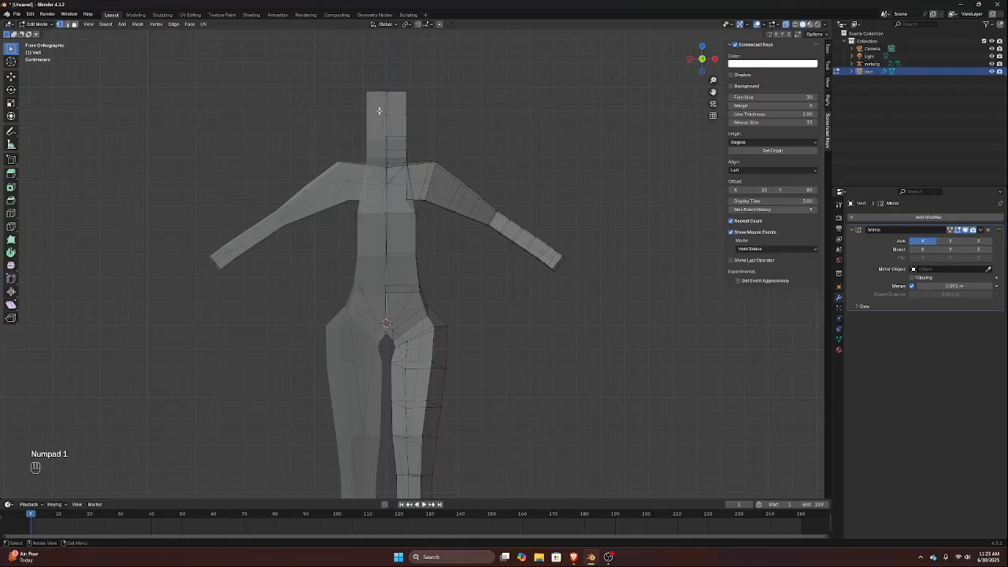
{"action": "left_click_drag", "start_coordinate": [360, 44], "coordinate": [392, 370]}
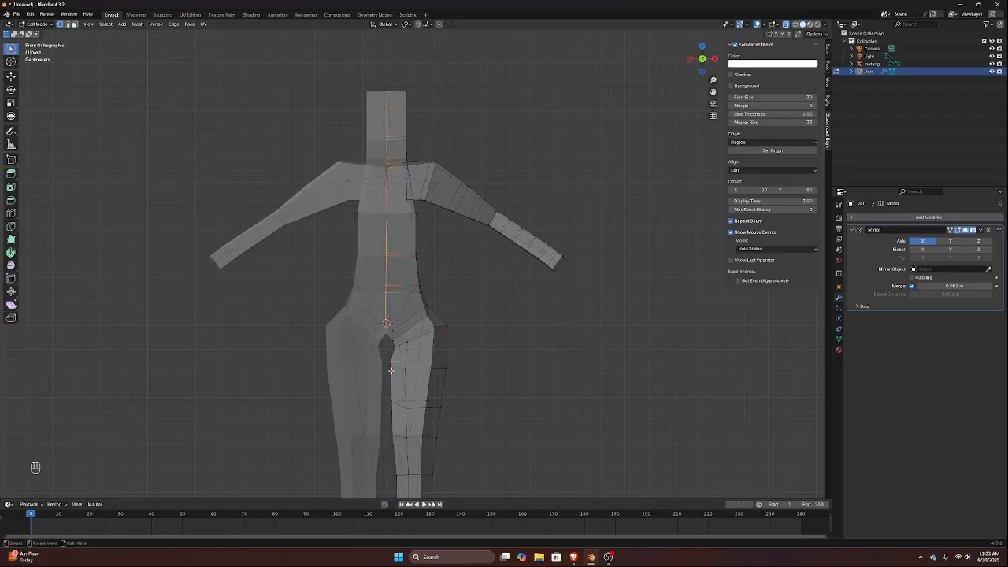
{"action": "key", "text": "shift"}
{"action": "left_click", "coordinate": [913, 278]}
{"action": "key", "text": "g"}
{"action": "key", "text": "x"}
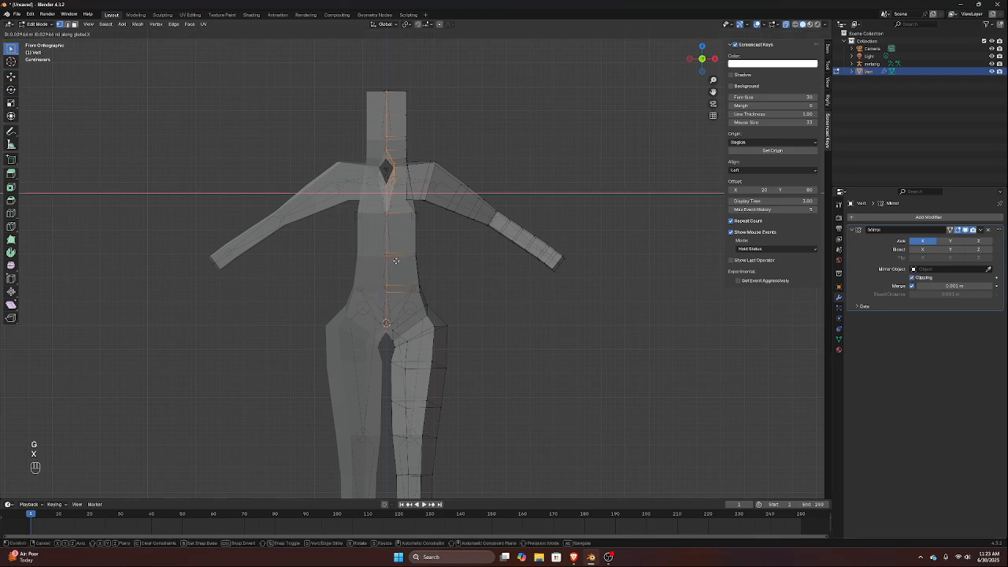
{"action": "left_click", "coordinate": [391, 261]}
{"action": "key", "text": "g"}
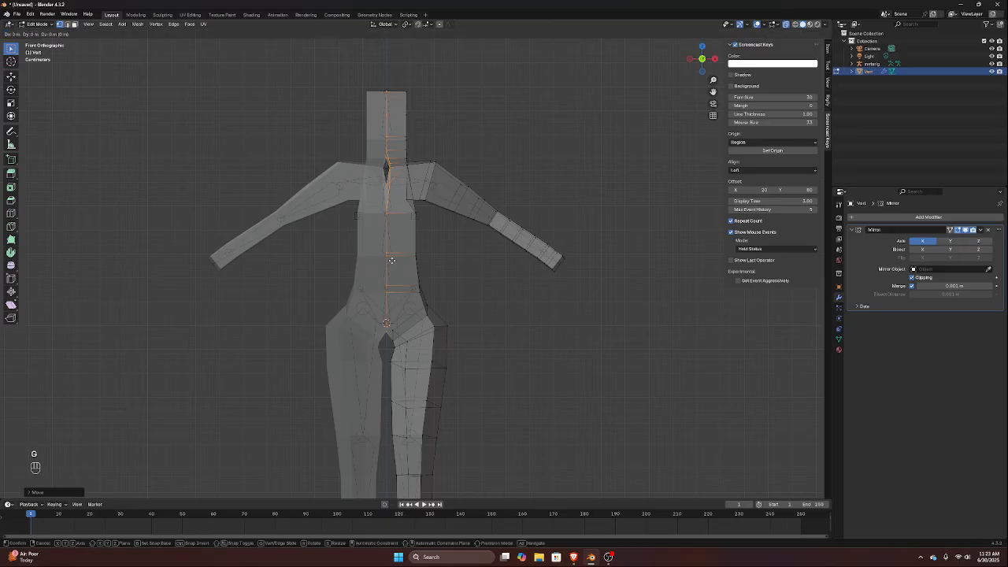
{"action": "key", "text": "x"}
{"action": "left_click", "coordinate": [380, 260]}
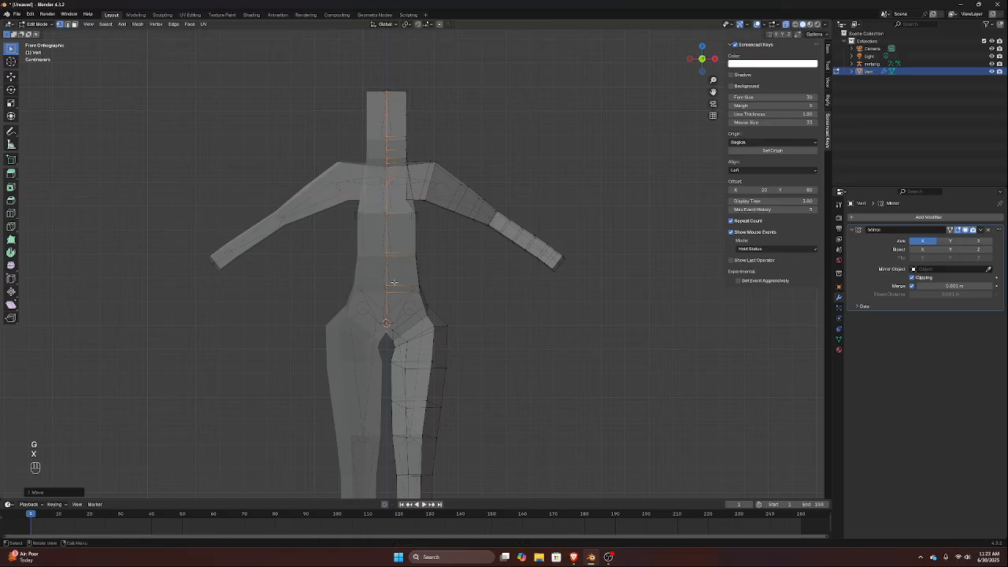
{"action": "scroll", "coordinate": [377, 345], "scroll_direction": "up", "scroll_amount": 3}
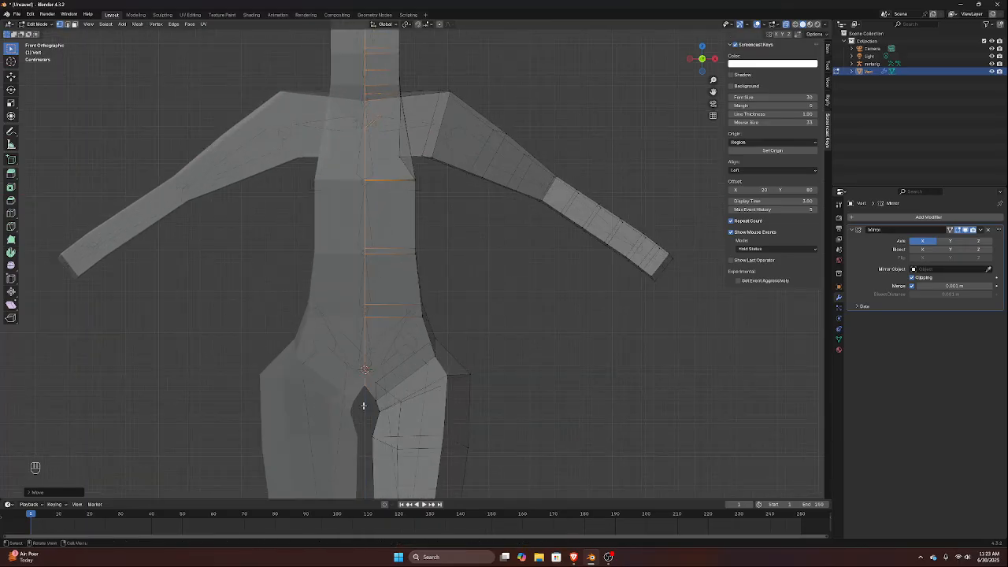
{"action": "middle_click_drag", "start_coordinate": [413, 365], "coordinate": [378, 377]}
{"action": "scroll", "coordinate": [352, 246], "scroll_direction": "down", "scroll_amount": 2}
{"action": "middle_click_drag", "start_coordinate": [347, 248], "coordinate": [329, 239]}
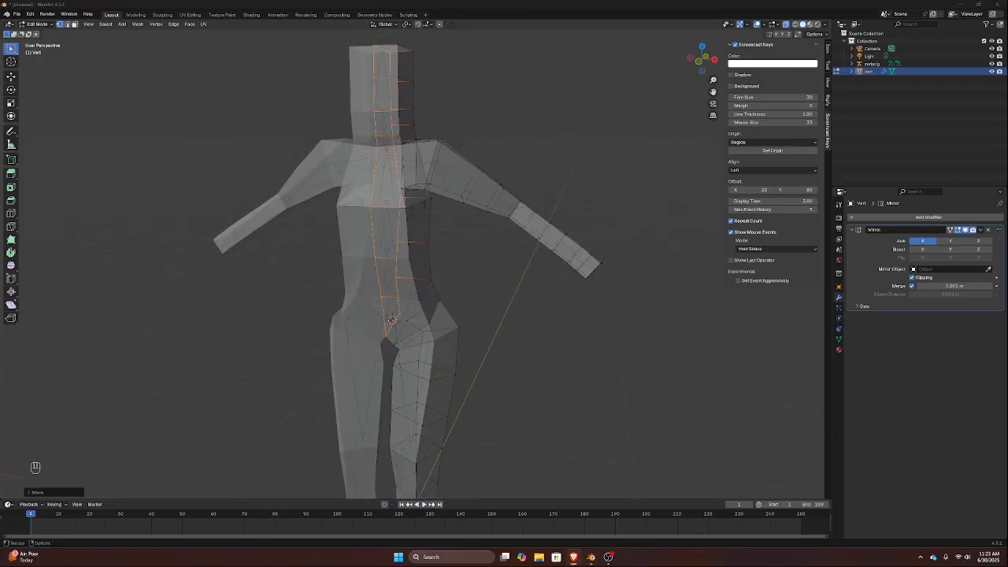
{"action": "mouse_move", "coordinate": [385, 193]}
{"action": "middle_mouse_down"}
{"action": "mouse_move", "coordinate": [334, 182]}
{"action": "mouse_move", "coordinate": [404, 189]}
{"action": "middle_mouse_up"}
Select the edge loop where the shoulder joins the torso and edge-slide it outward towards the upper arm in front view
{"action": "left_click", "coordinate": [405, 189]}
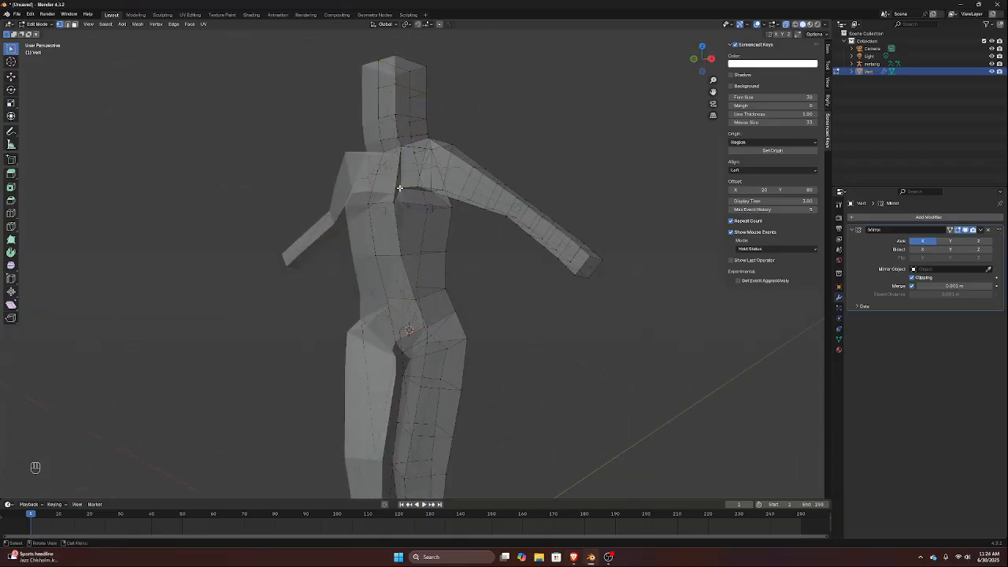
{"action": "key", "text": "super"}
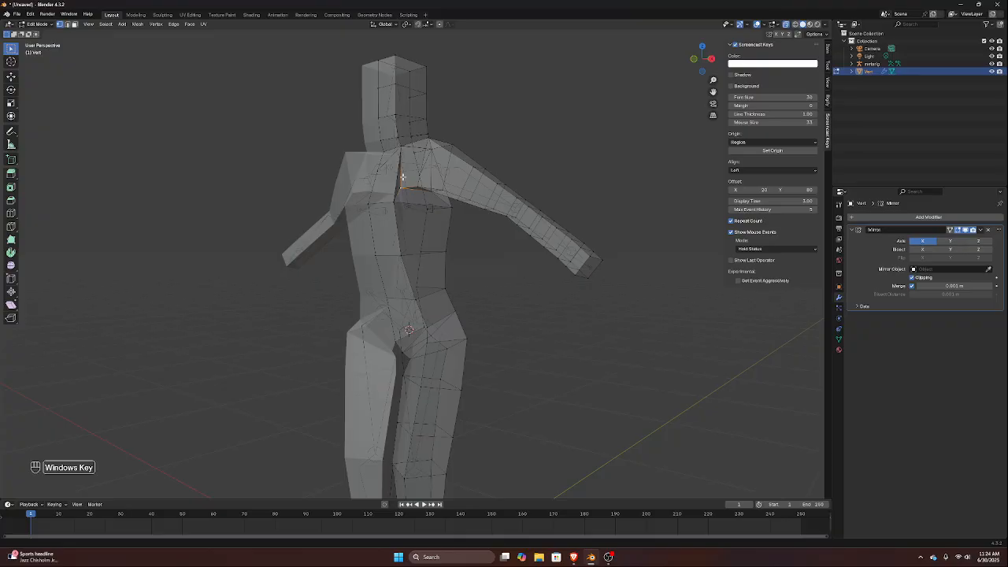
{"action": "middle_click_drag", "start_coordinate": [400, 172], "coordinate": [406, 196]}
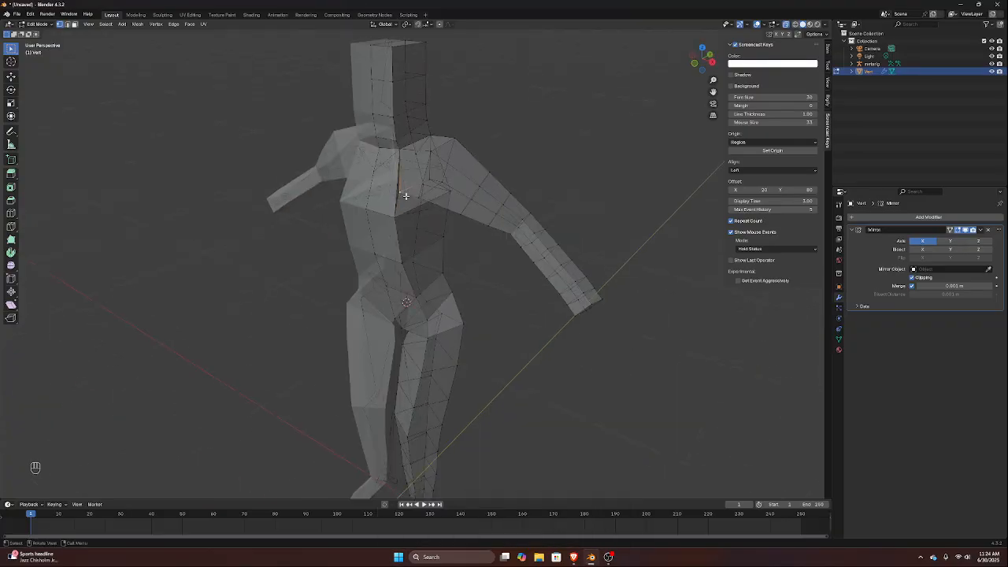
{"action": "left_click", "coordinate": [401, 189], "text": "ctrl"}
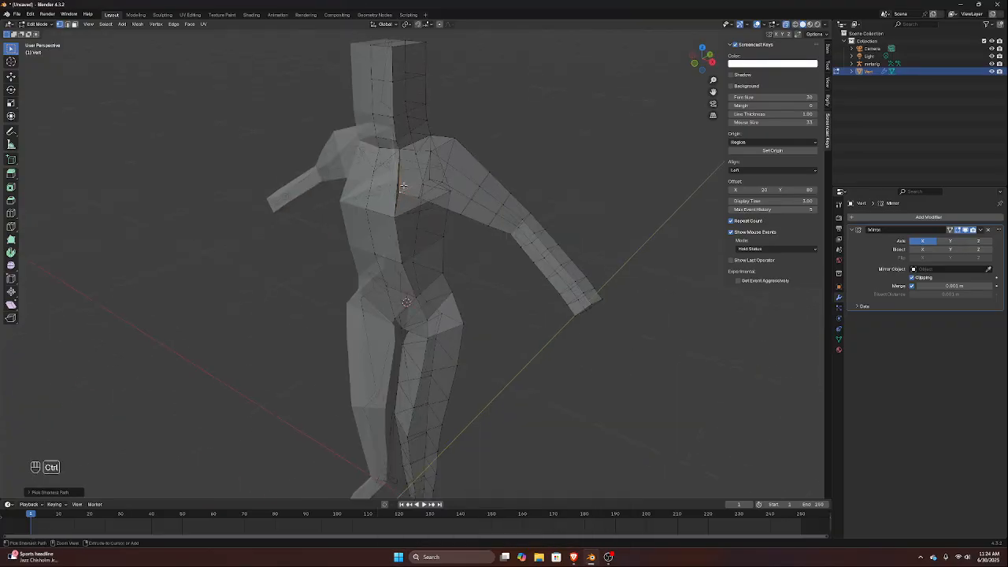
{"action": "left_click", "coordinate": [402, 183]}
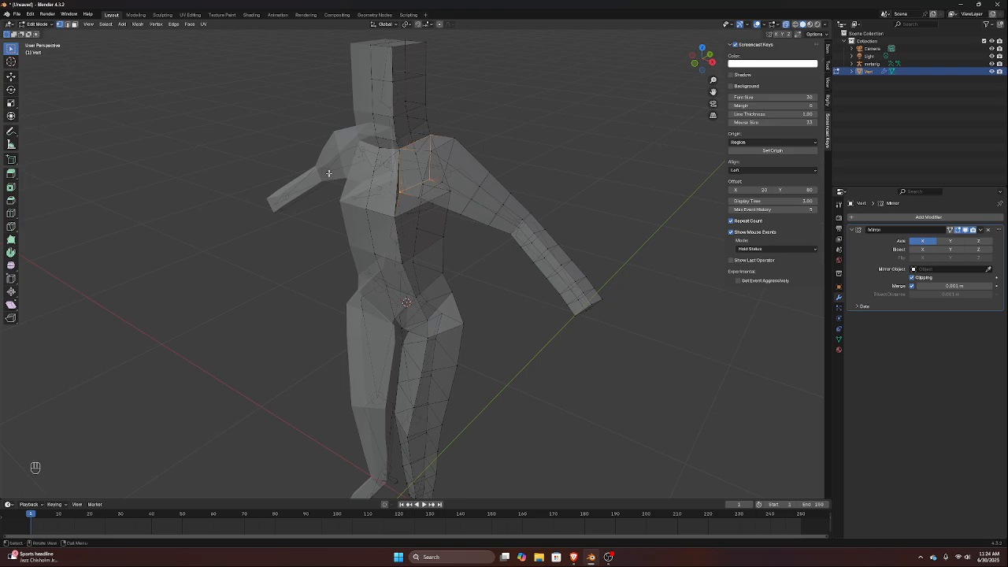
{"action": "key", "text": "KP_1"}
{"action": "scroll", "coordinate": [527, 118], "scroll_direction": "down", "scroll_amount": 1}
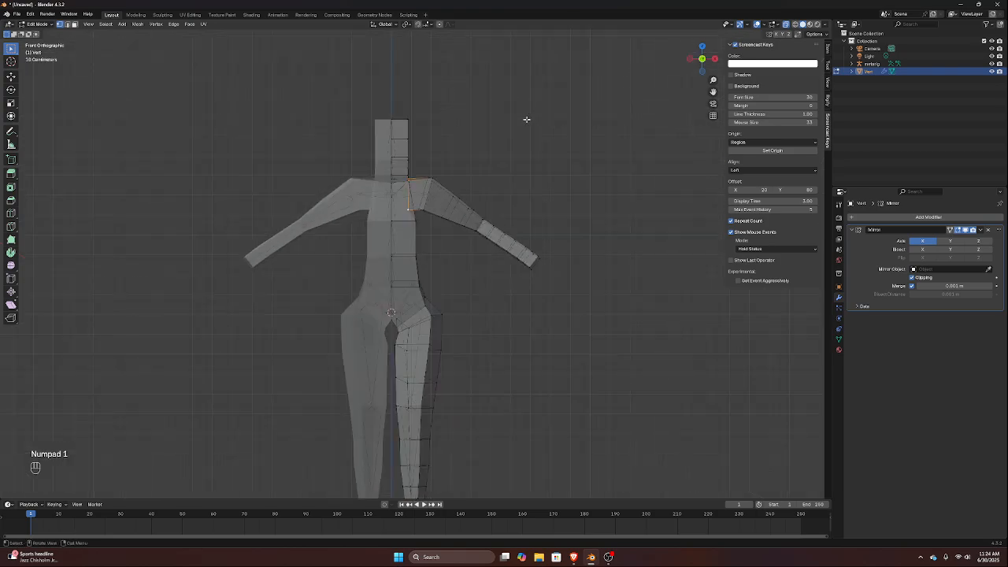
{"action": "scroll", "coordinate": [524, 123], "scroll_direction": "up", "scroll_amount": 4}
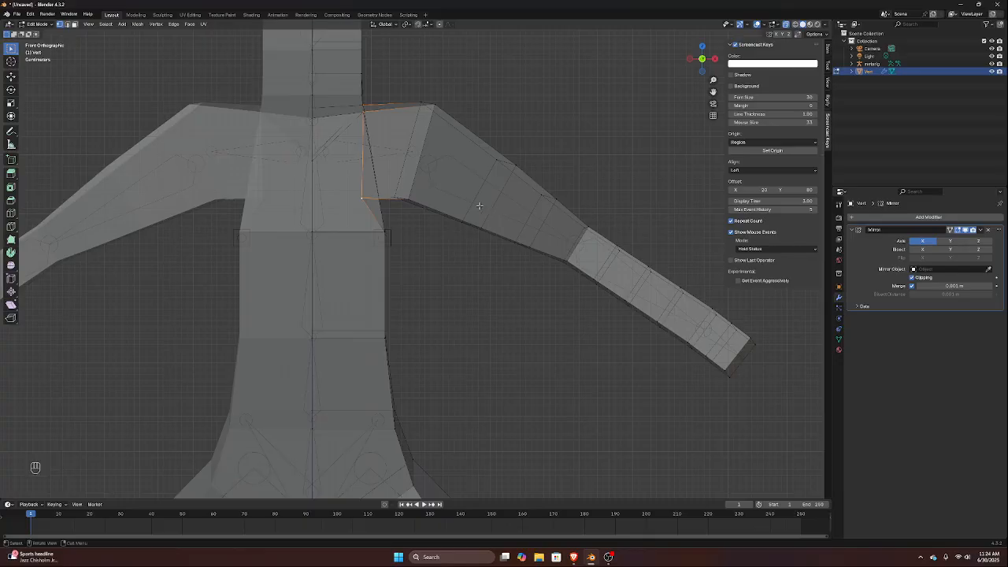
{"action": "key", "text": "g"}
{"action": "key", "text": "g"}
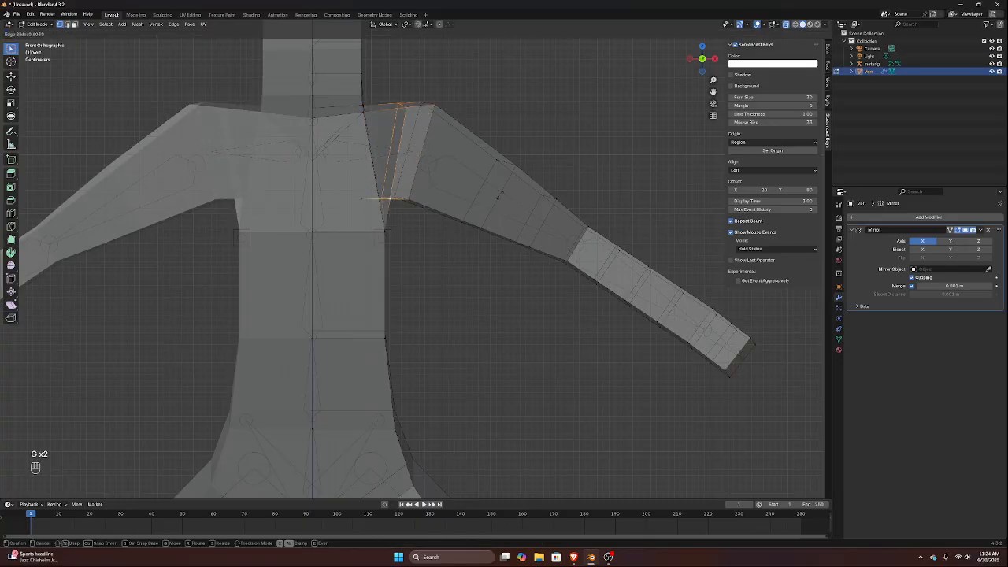
{"action": "left_click", "coordinate": [432, 154]}
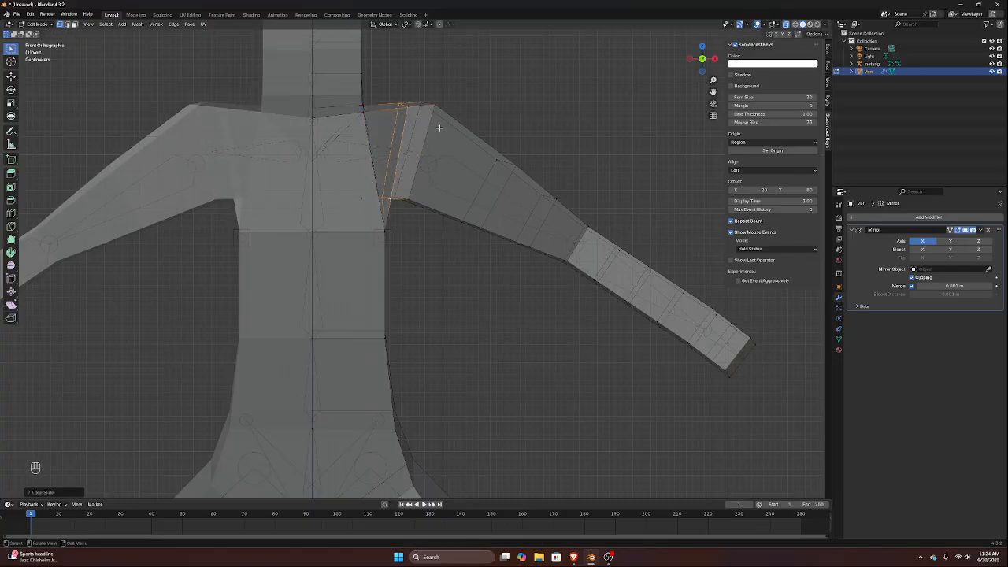
Select the outer shoulder edge loop and edge-slide it further down the upper arm to round the shoulder
{"action": "key", "text": "alt"}
{"action": "left_click", "coordinate": [429, 136], "text": "alt"}
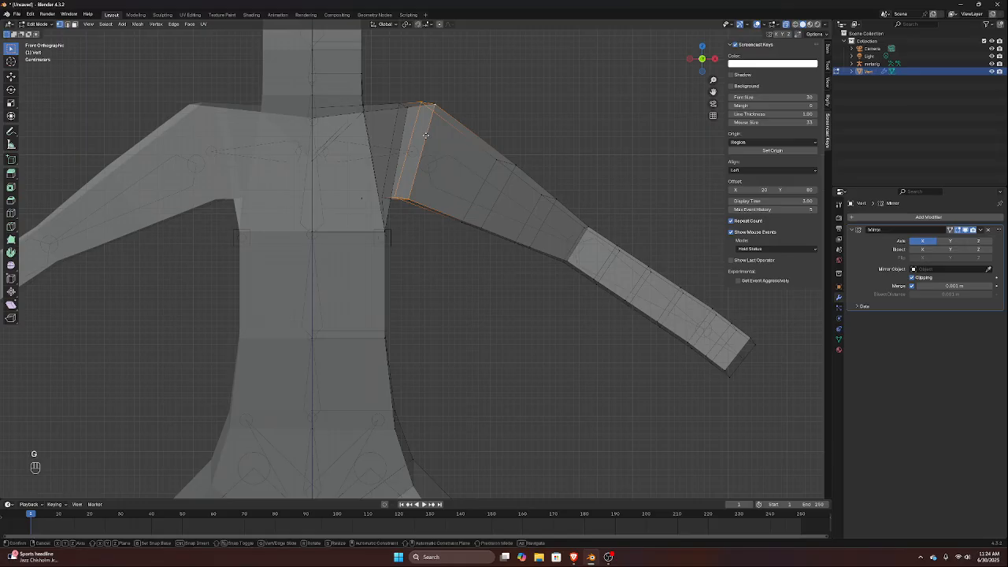
{"action": "key", "text": "g"}
{"action": "key", "text": "g"}
{"action": "left_click", "coordinate": [445, 144]}
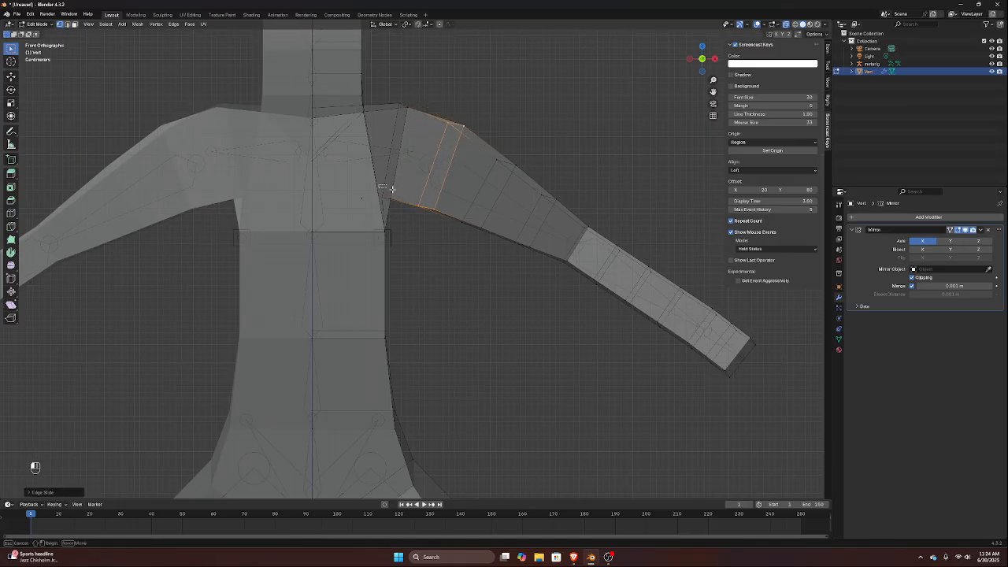
Move the armpit vertices of the inner shoulder loop slightly outward and down towards the side of the torso
{"action": "left_click", "coordinate": [403, 202], "text": "alt"}
{"action": "key", "text": "g"}
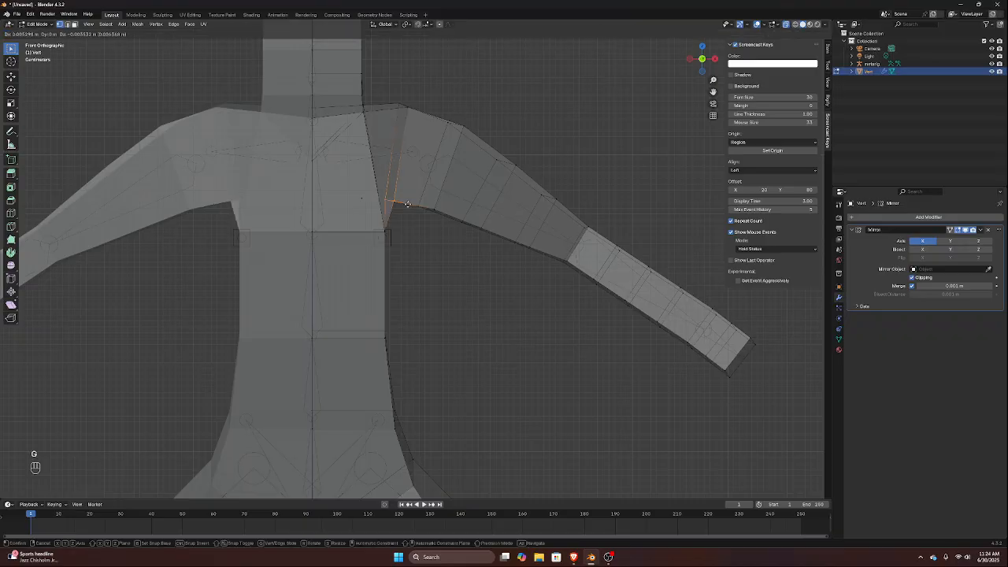
{"action": "left_click", "coordinate": [417, 216]}
{"action": "scroll", "coordinate": [390, 158], "scroll_direction": "down", "scroll_amount": 3}
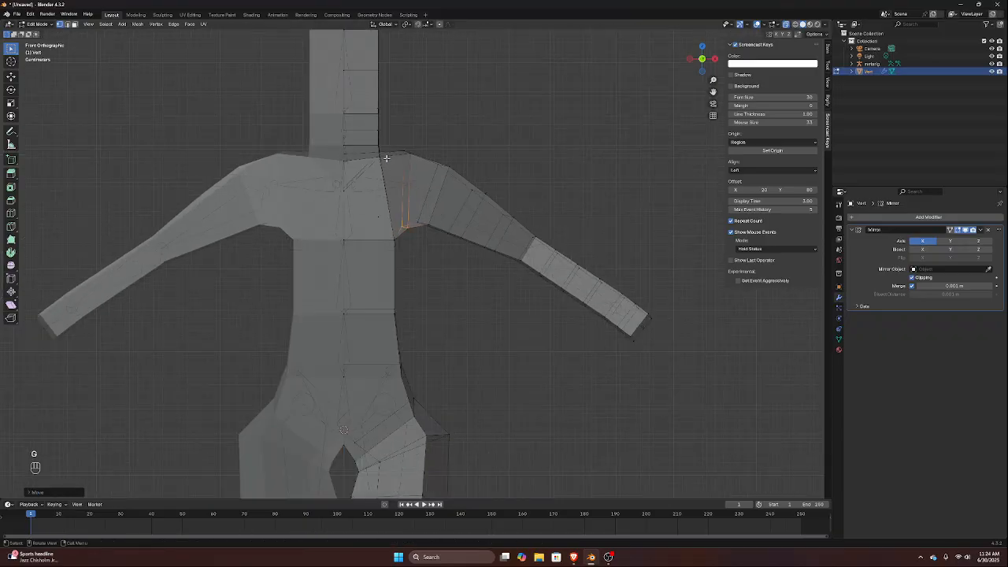
In edge select mode, select the diagonal edges on the upper chest and upper back and delete them
{"action": "middle_click_drag", "start_coordinate": [386, 158], "coordinate": [365, 191]}
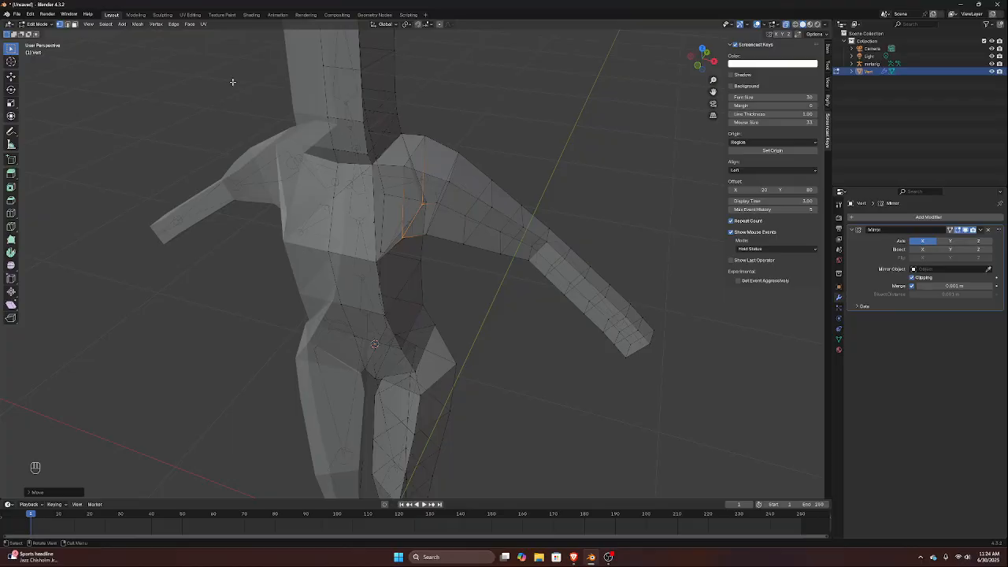
{"action": "left_click", "coordinate": [68, 25]}
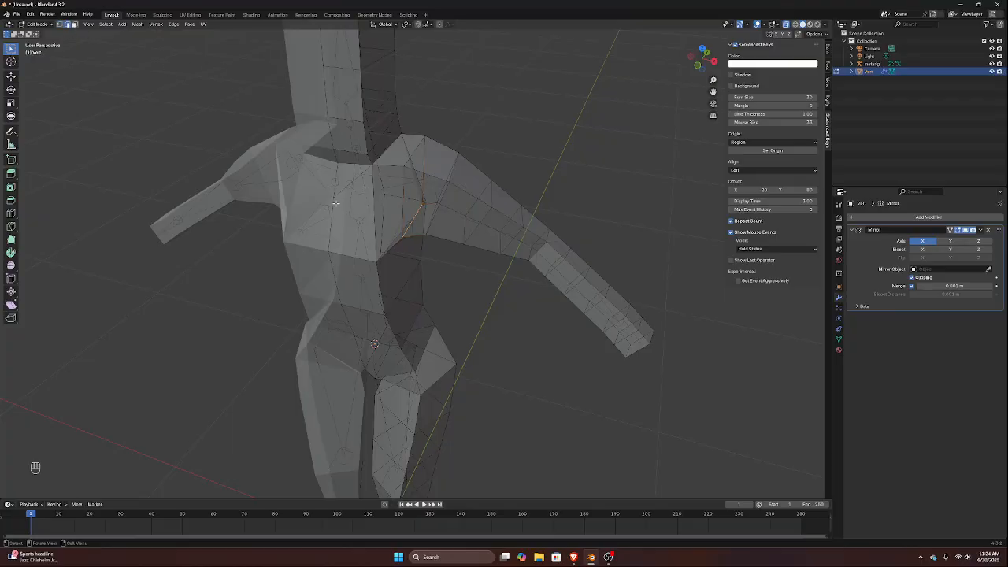
{"action": "middle_click_drag", "start_coordinate": [382, 173], "coordinate": [276, 162]}
{"action": "key", "text": "shift"}
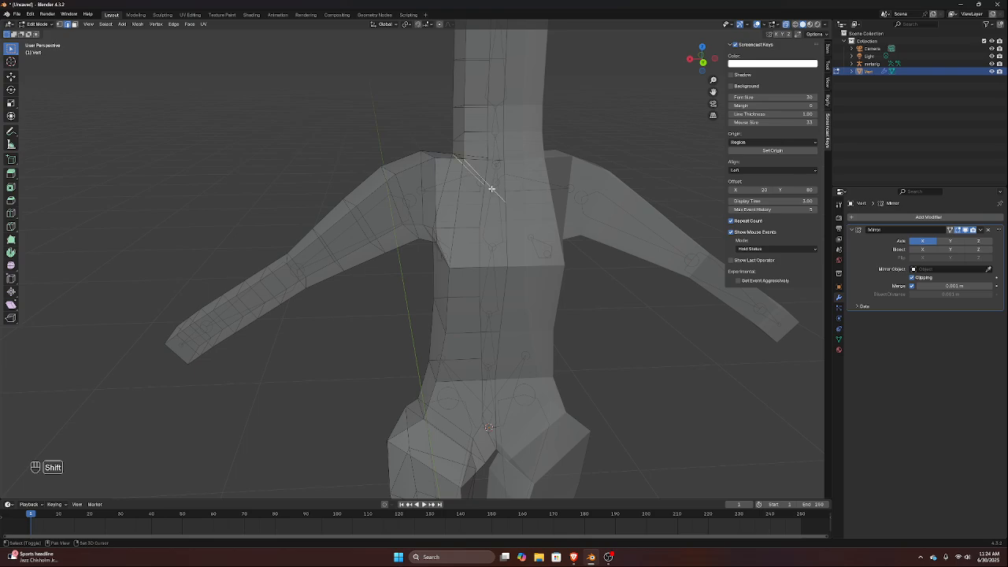
{"action": "middle_click_drag", "start_coordinate": [491, 187], "coordinate": [528, 181]}
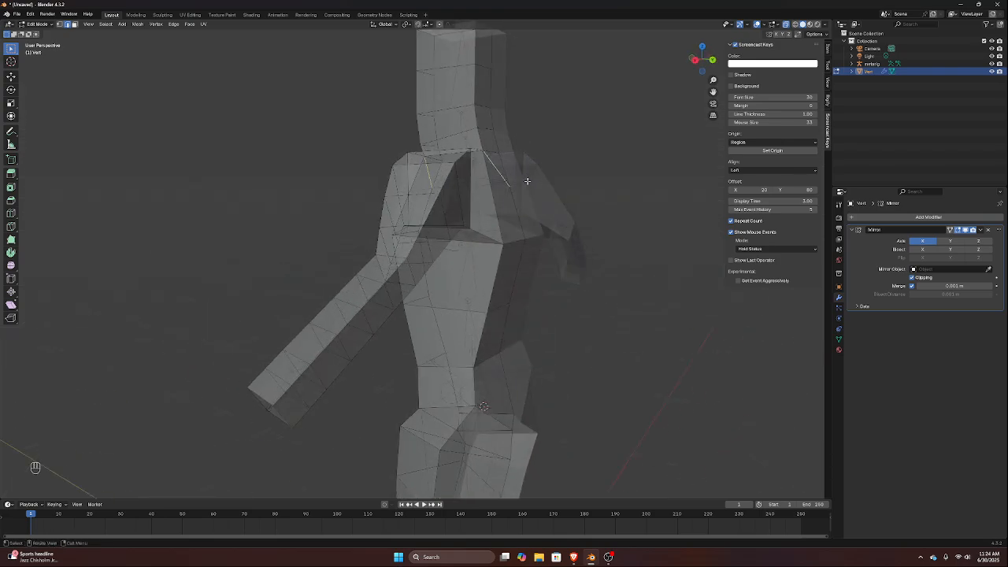
{"action": "key", "text": "x"}
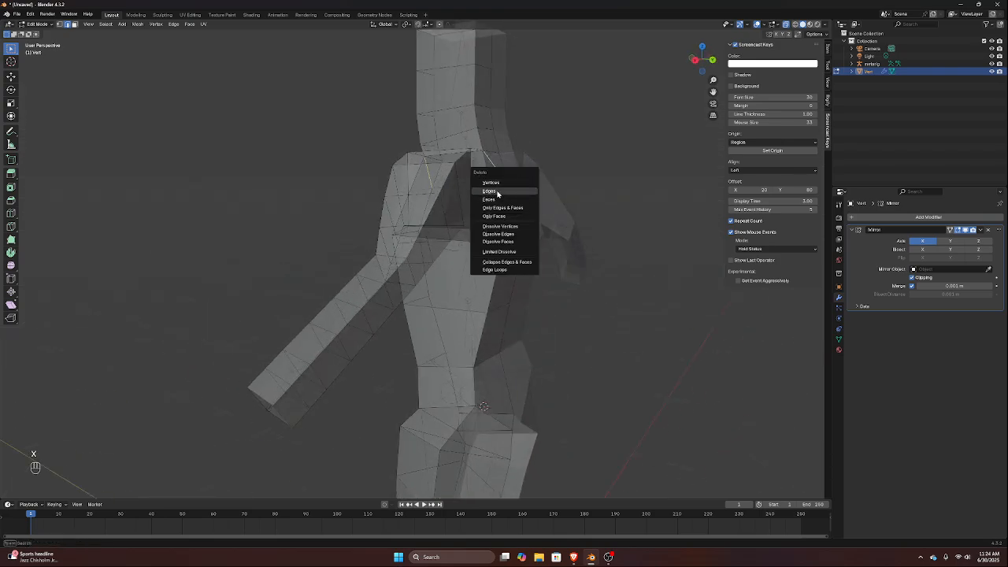
{"action": "left_click", "coordinate": [504, 200]}
Select the stray centre-line vertex in the chest opening and dissolve it
{"action": "middle_click_drag", "start_coordinate": [443, 157], "coordinate": [259, 129]}
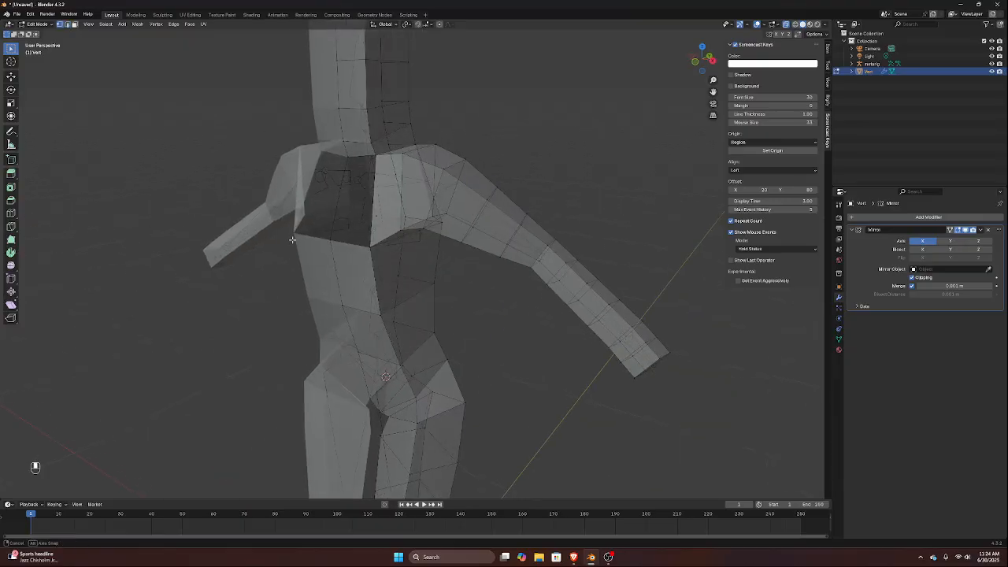
{"action": "middle_click_drag", "start_coordinate": [272, 211], "coordinate": [328, 240]}
{"action": "middle_click_drag", "start_coordinate": [350, 205], "coordinate": [335, 196]}
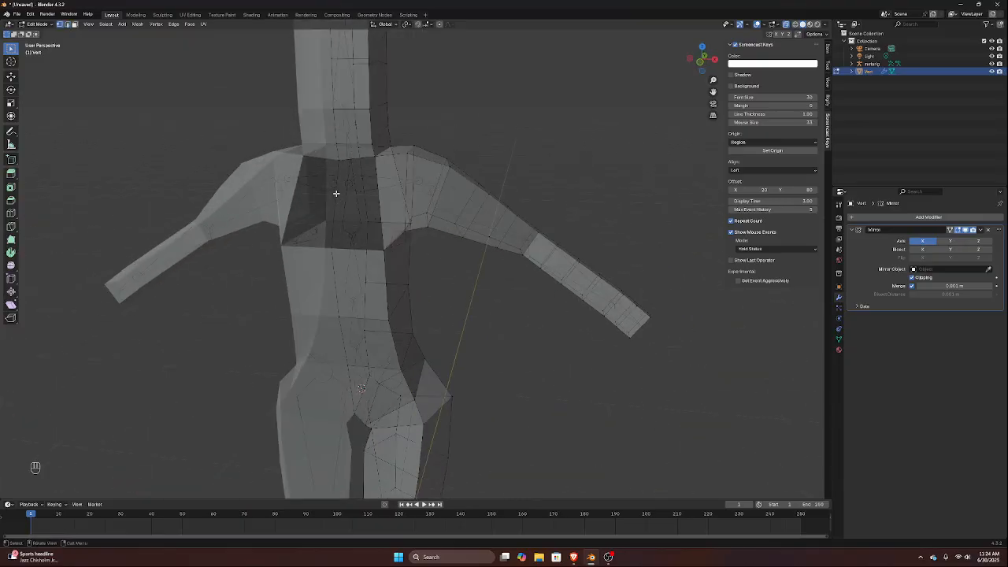
{"action": "left_click", "coordinate": [335, 194]}
{"action": "key", "text": "x"}
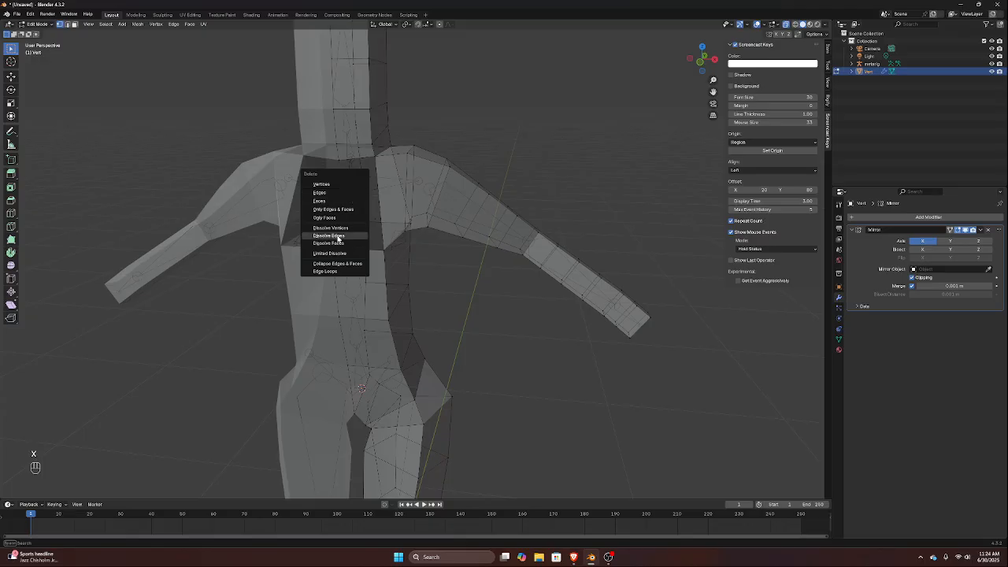
{"action": "left_click", "coordinate": [335, 228]}
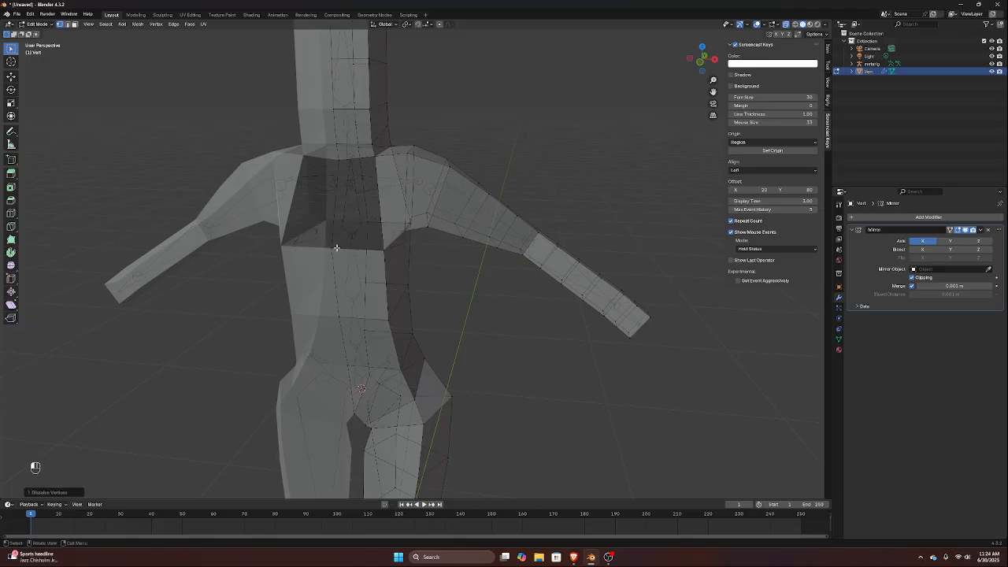
Select the four corner vertices of the chest opening and fill it with a face
{"action": "left_click", "coordinate": [334, 191], "text": "shift"}
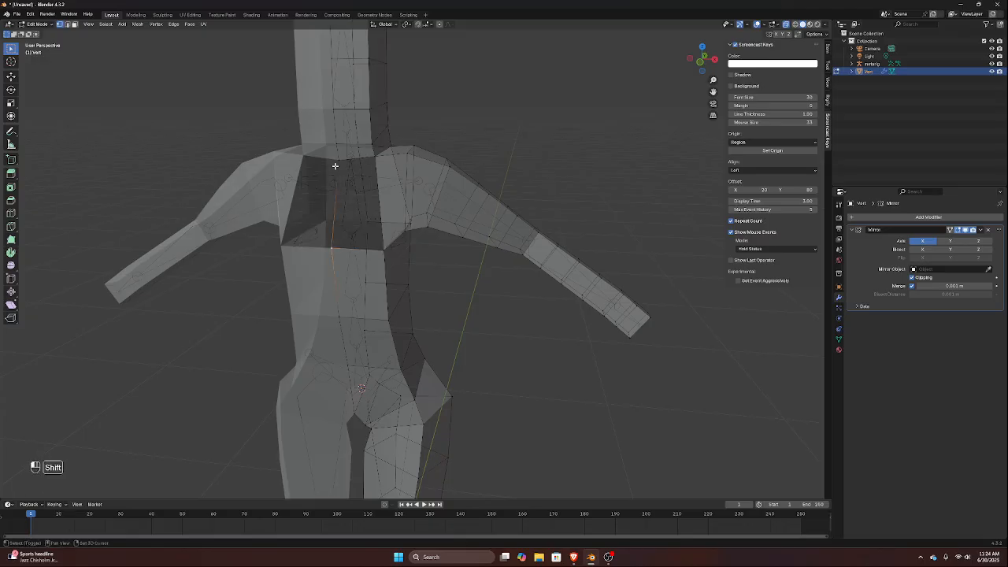
{"action": "left_click", "coordinate": [338, 159], "text": "shift"}
{"action": "left_click", "coordinate": [376, 154], "text": "shift"}
{"action": "left_click", "coordinate": [386, 246], "text": "shift"}
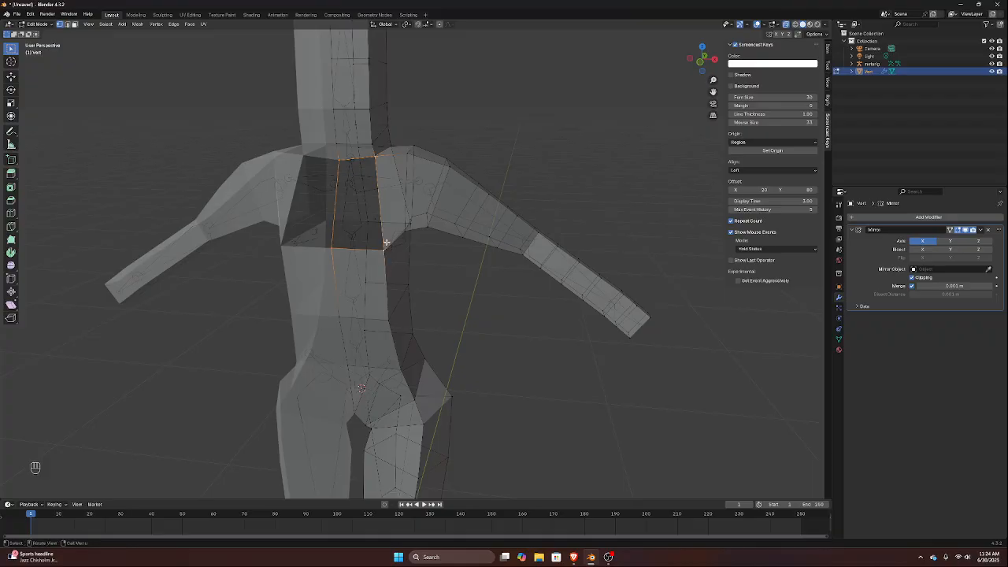
{"action": "key", "text": "f"}
Delete the loose vertex inside the shoulder near the armpit and hide the metarig in the viewport
{"action": "middle_click_drag", "start_coordinate": [386, 247], "coordinate": [367, 190]}
{"action": "left_click", "coordinate": [376, 218]}
{"action": "key", "text": "x"}
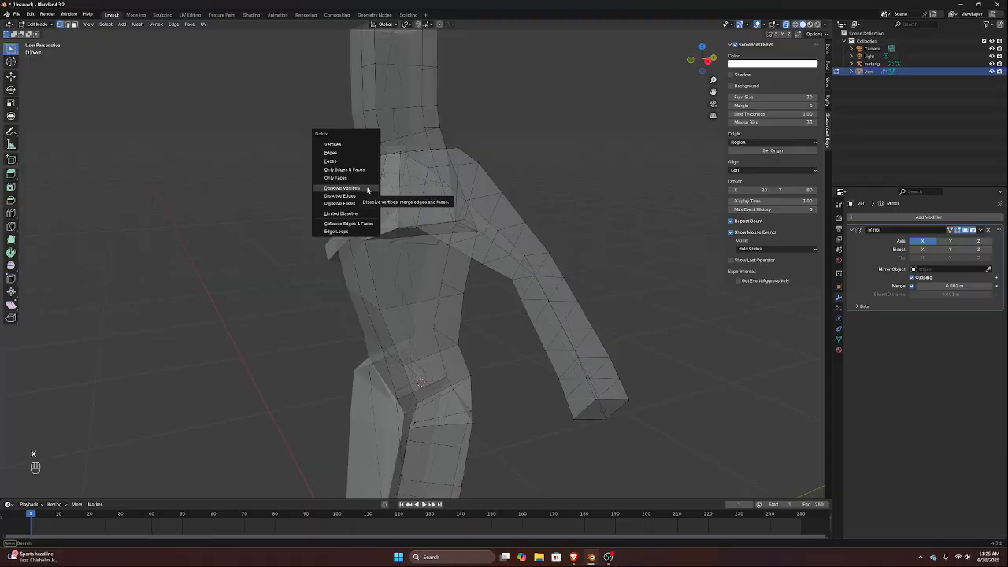
{"action": "left_click", "coordinate": [360, 144]}
{"action": "middle_click_drag", "start_coordinate": [361, 145], "coordinate": [444, 169]}
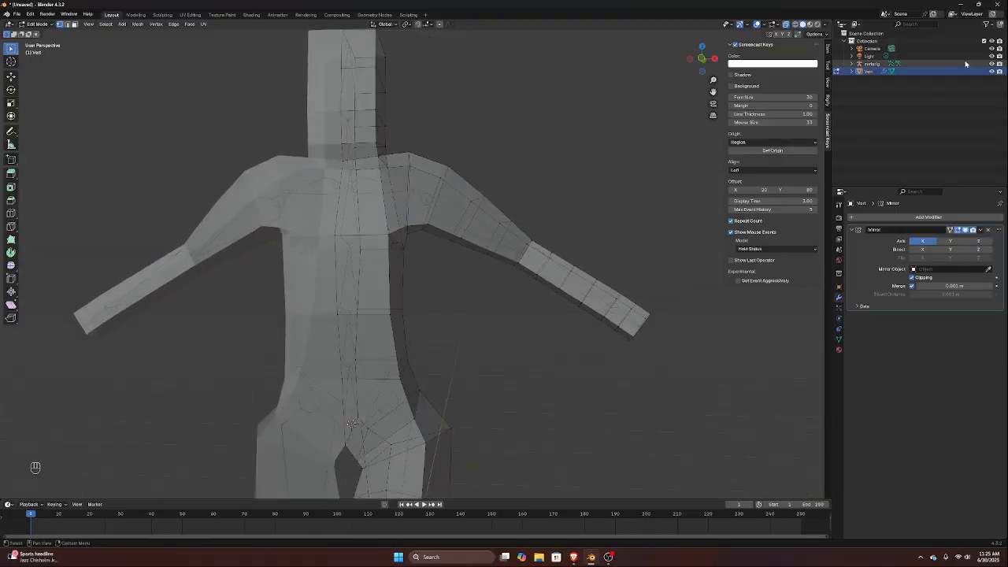
{"action": "left_click", "coordinate": [992, 63]}
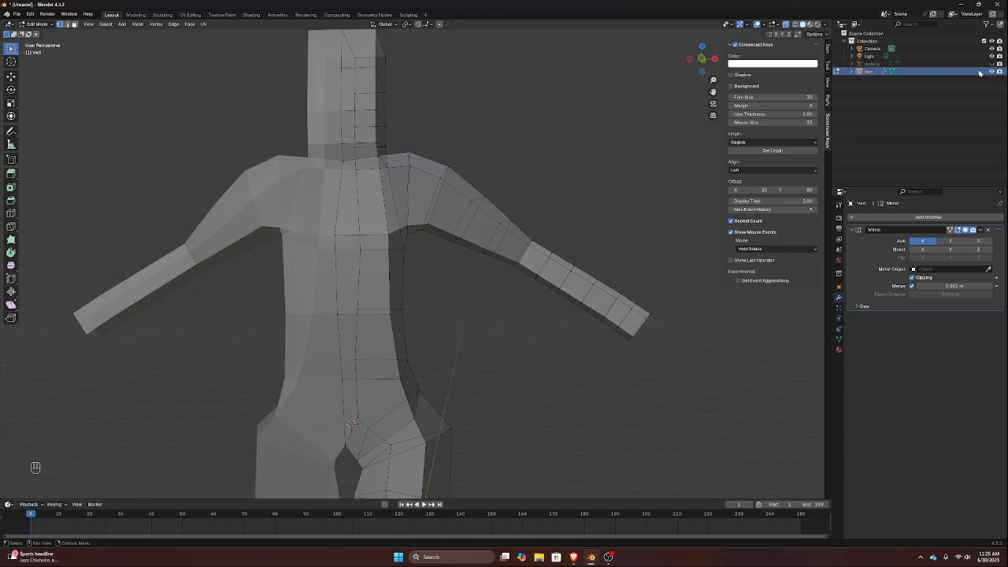
{"action": "middle_click_drag", "start_coordinate": [411, 199], "coordinate": [556, 218]}
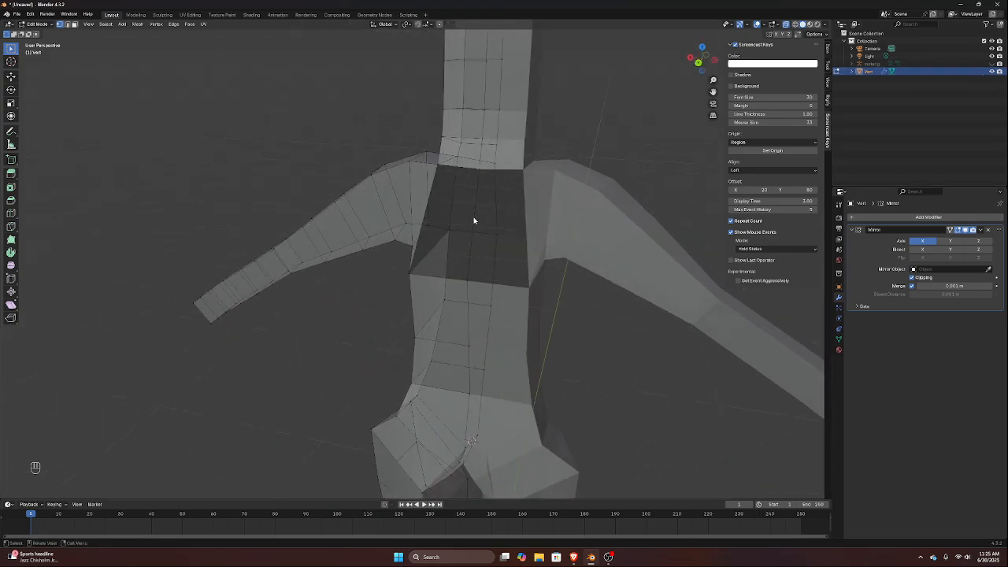
{"action": "key", "text": "x"}
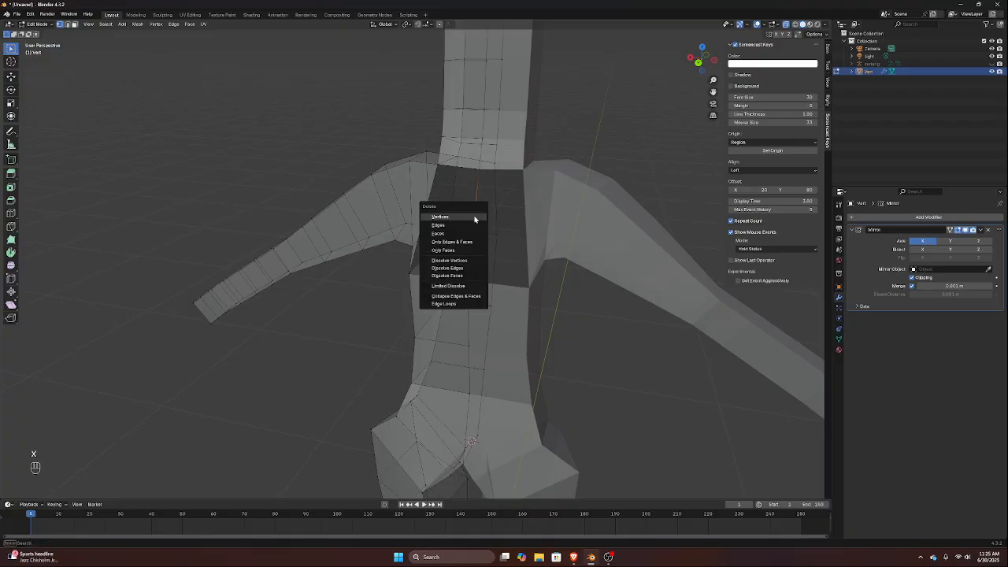
{"action": "left_click", "coordinate": [441, 217]}
{"action": "key", "text": "ctrl+z"}
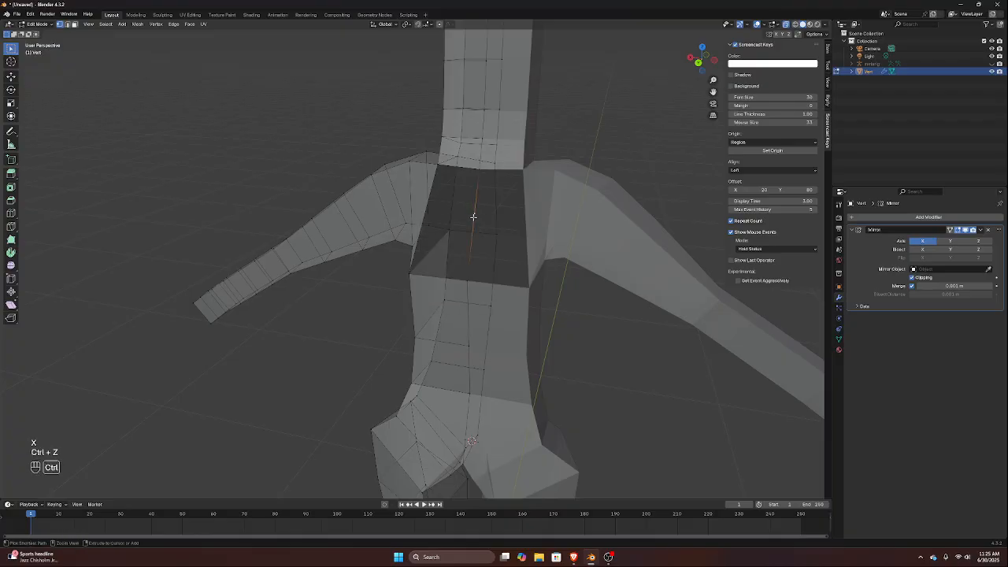
Dissolve the stray centre-line vertex on the upper back and fill the opening with a face between its four corner vertices
{"action": "key", "text": "x"}
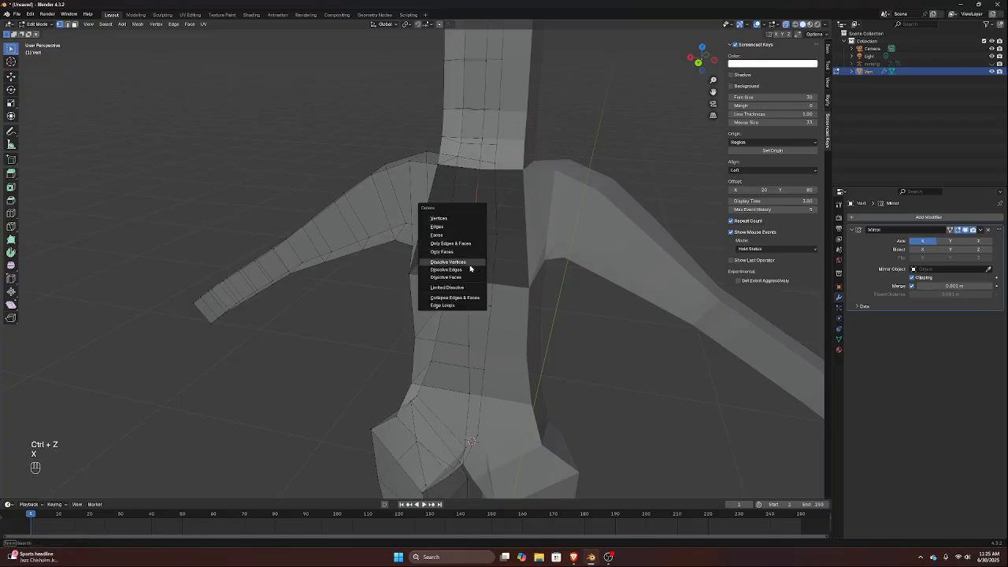
{"action": "left_click", "coordinate": [473, 263]}
{"action": "mouse_move", "coordinate": [462, 276]}
{"action": "middle_mouse_down"}
{"action": "mouse_move", "coordinate": [480, 272]}
{"action": "mouse_move", "coordinate": [453, 268]}
{"action": "middle_mouse_up"}
{"action": "left_click", "coordinate": [449, 262]}
{"action": "left_click", "coordinate": [508, 266], "text": "shift"}
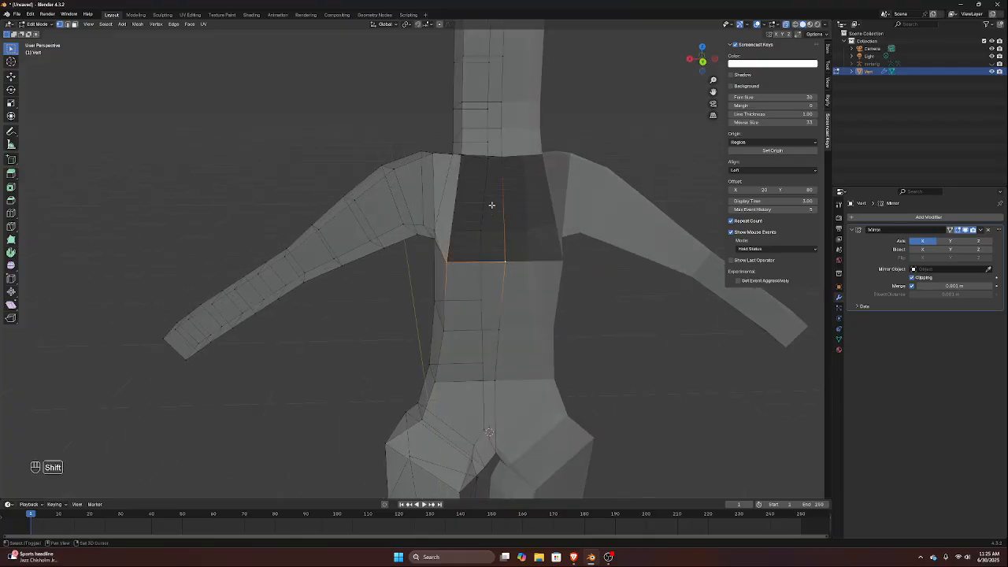
{"action": "left_click", "coordinate": [502, 156], "text": "shift"}
{"action": "left_click", "coordinate": [462, 156], "text": "shift"}
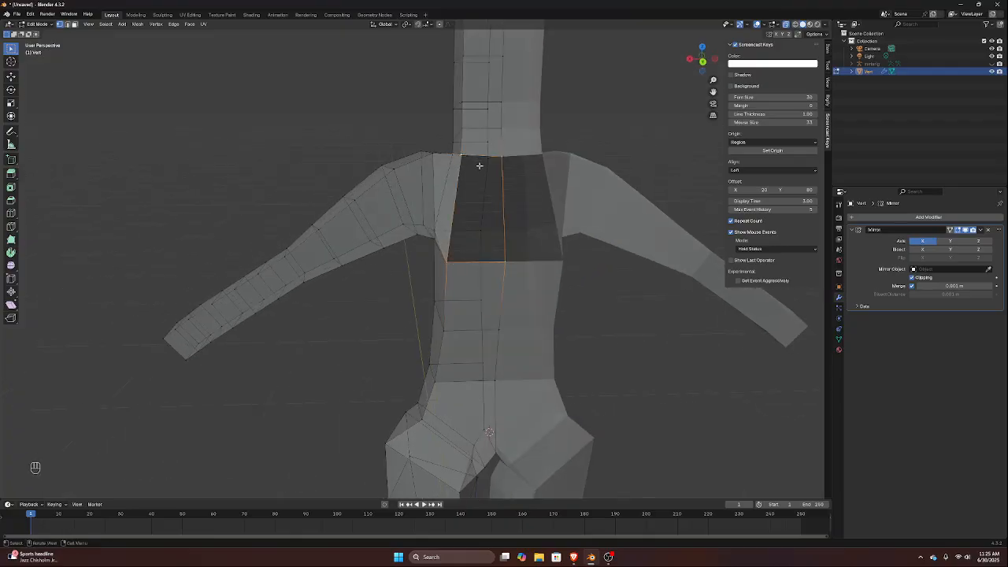
{"action": "key", "text": "f"}
{"action": "middle_click_drag", "start_coordinate": [477, 163], "coordinate": [604, 165]}
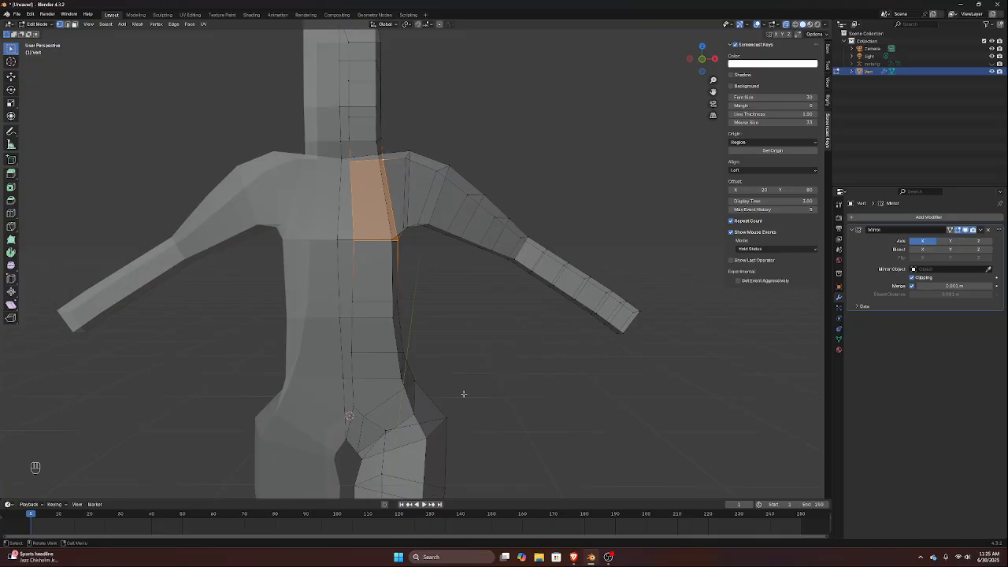
In front view, select the torso's side vertices at the lower chest and waist, rotate them, and shift them inward and slightly down
{"action": "key", "text": "KP_1"}
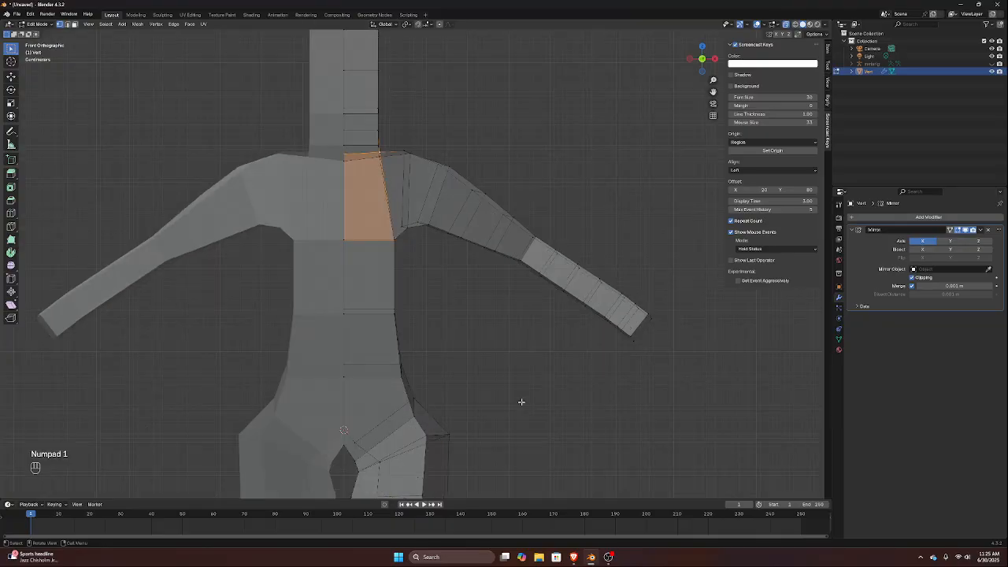
{"action": "left_click", "coordinate": [489, 347]}
{"action": "left_click_drag", "start_coordinate": [371, 226], "coordinate": [408, 332]}
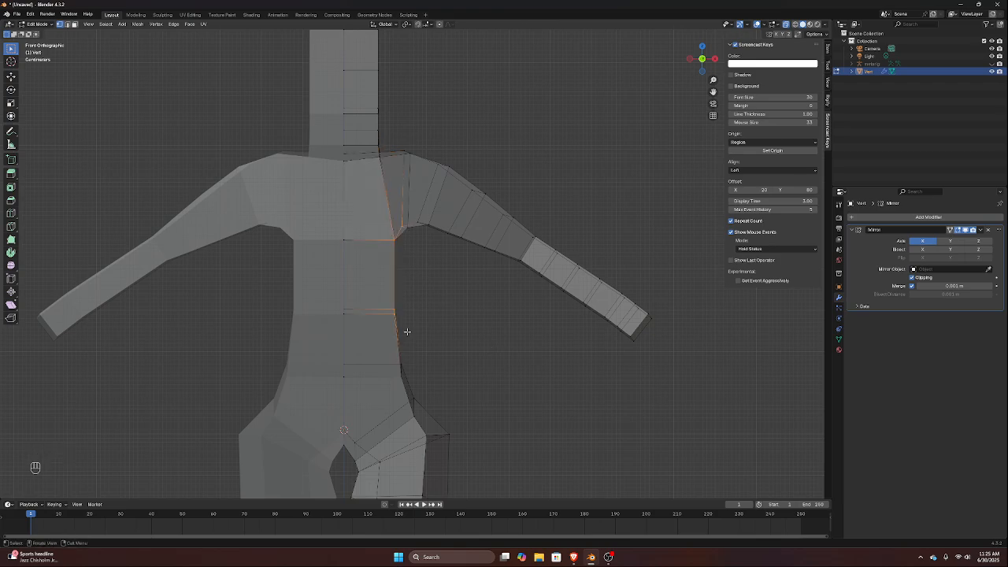
{"action": "left_click", "coordinate": [436, 304]}
{"action": "left_click_drag", "start_coordinate": [379, 232], "coordinate": [398, 326]}
{"action": "key", "text": "r"}
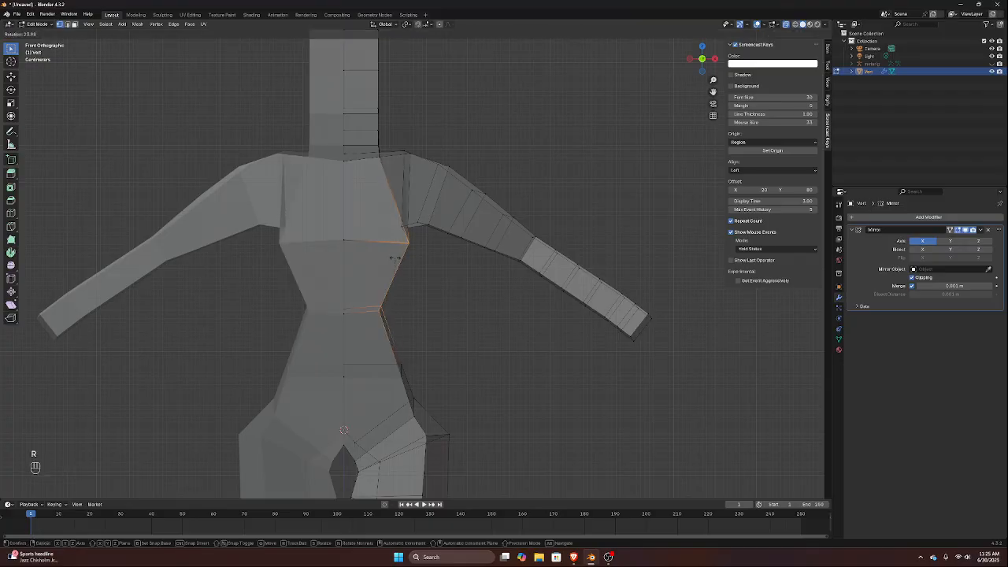
{"action": "left_click", "coordinate": [395, 258]}
{"action": "key", "text": "g"}
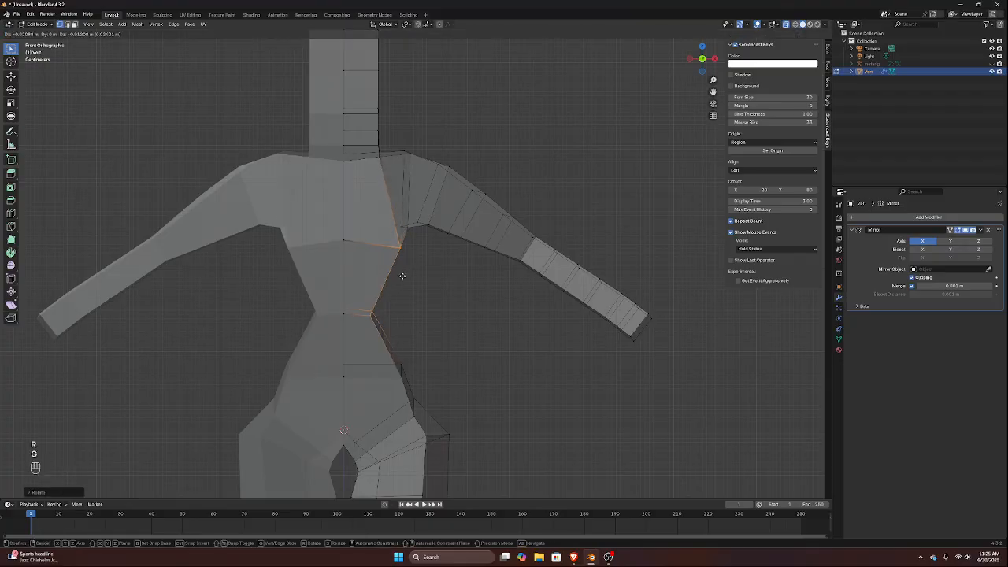
{"action": "left_click", "coordinate": [403, 276]}
Select the waist's side vertices and move them outward along the X axis to soften the pinch
{"action": "left_click_drag", "start_coordinate": [359, 304], "coordinate": [396, 336]}
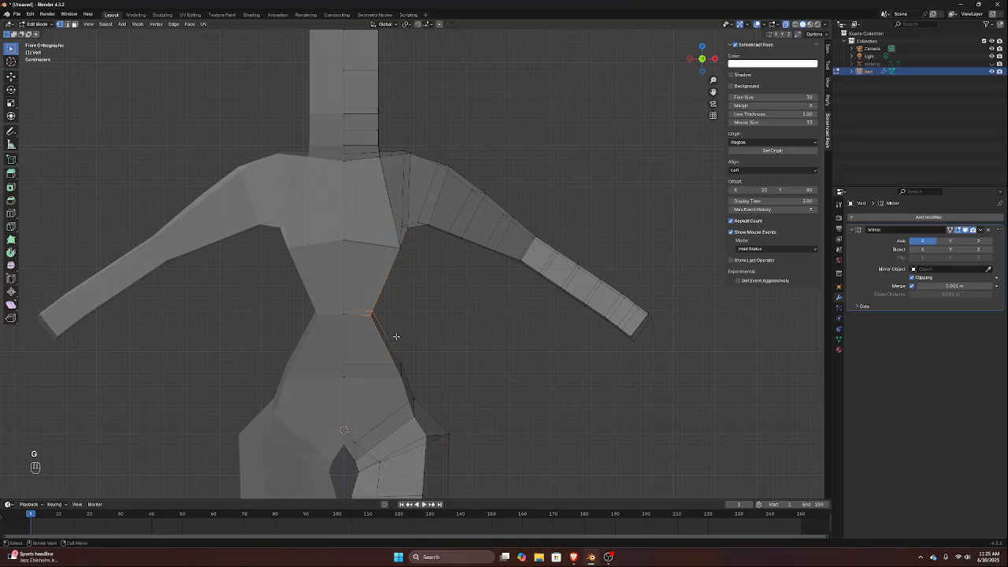
{"action": "key", "text": "g"}
{"action": "key", "text": "x"}
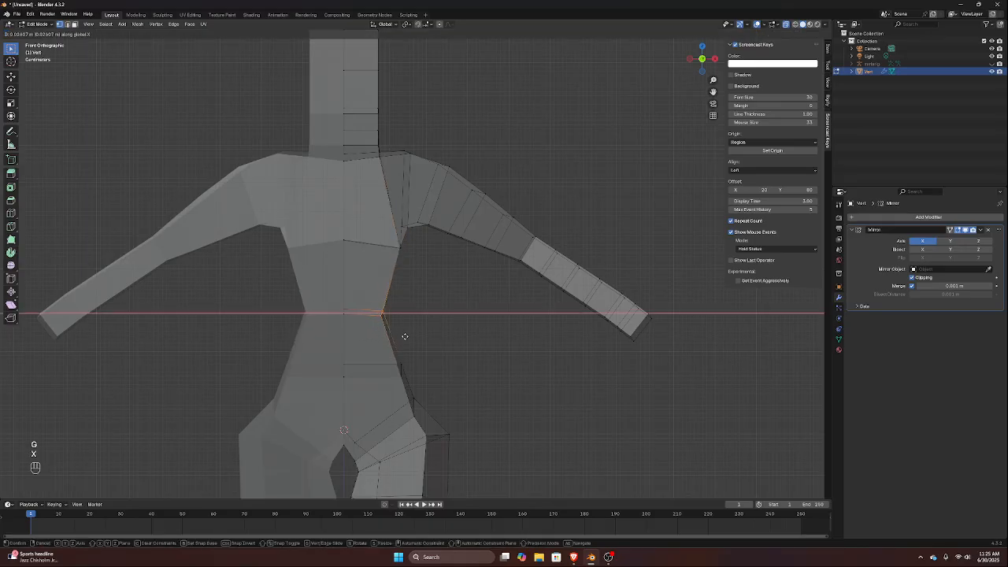
{"action": "left_click", "coordinate": [411, 337]}
Select the side vertices of the lower chest and armpit and move them outward and slightly down to widen the chest
{"action": "left_click", "coordinate": [387, 245]}
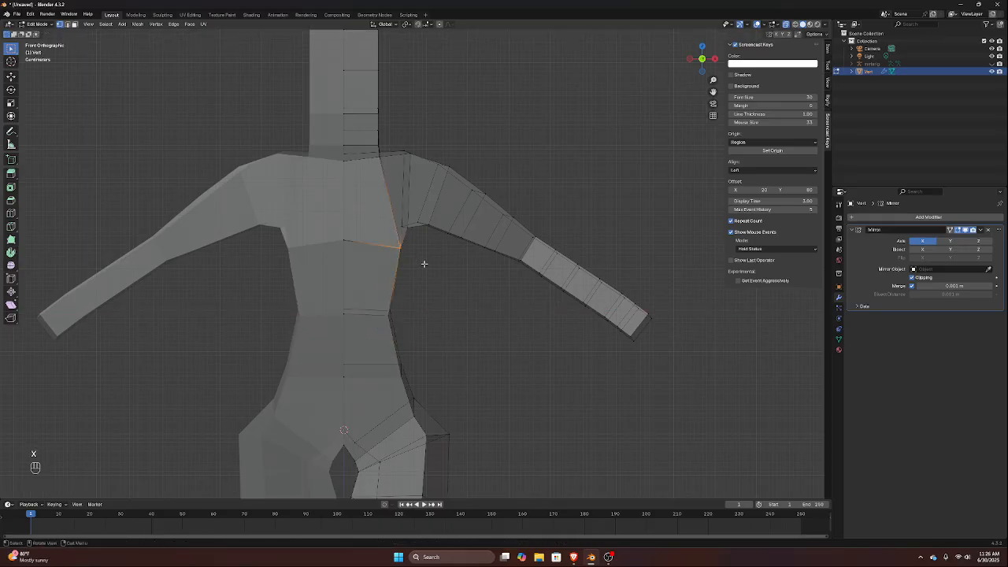
{"action": "left_click", "coordinate": [403, 227], "text": "shift"}
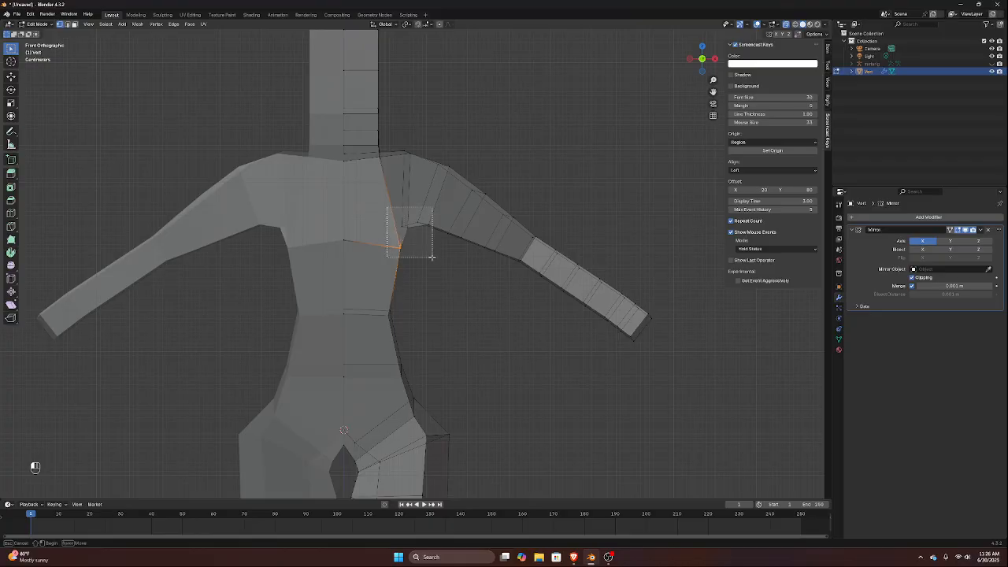
{"action": "key", "text": "g"}
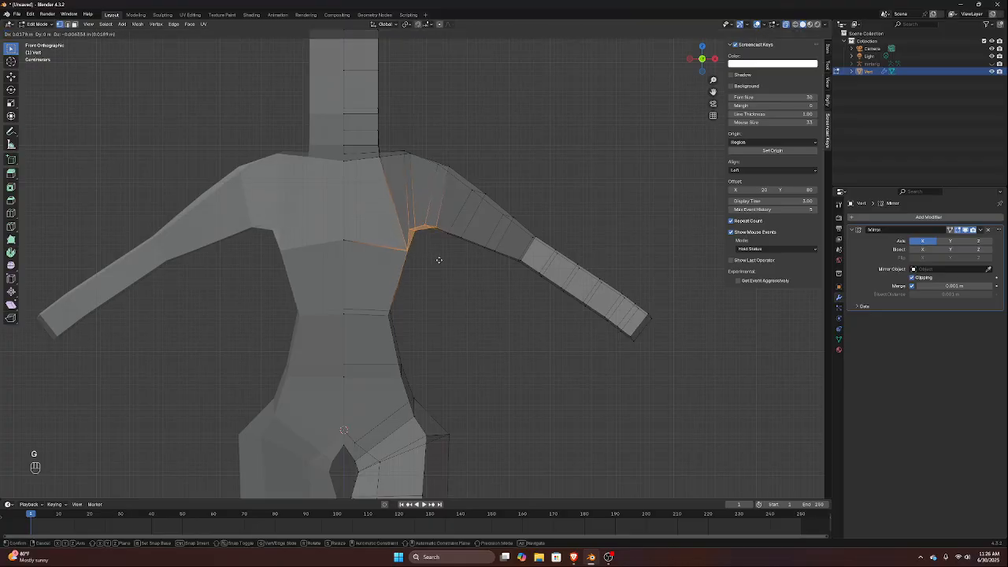
{"action": "left_click", "coordinate": [447, 262]}
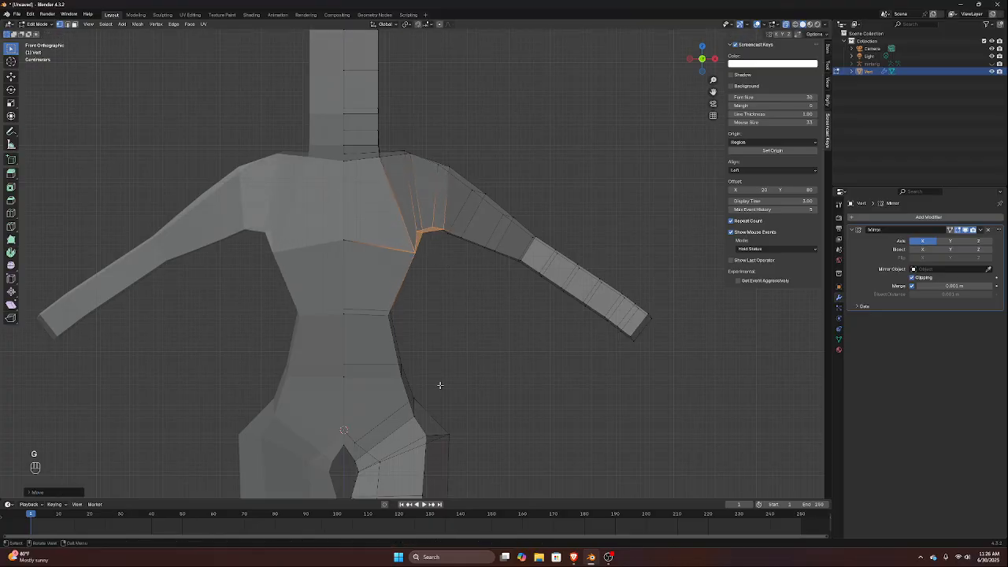
Move the waist's side vertices farther outward along X until they line up with the torso edge below
{"action": "left_click_drag", "start_coordinate": [380, 291], "coordinate": [414, 332]}
{"action": "key", "text": "g"}
{"action": "key", "text": "x"}
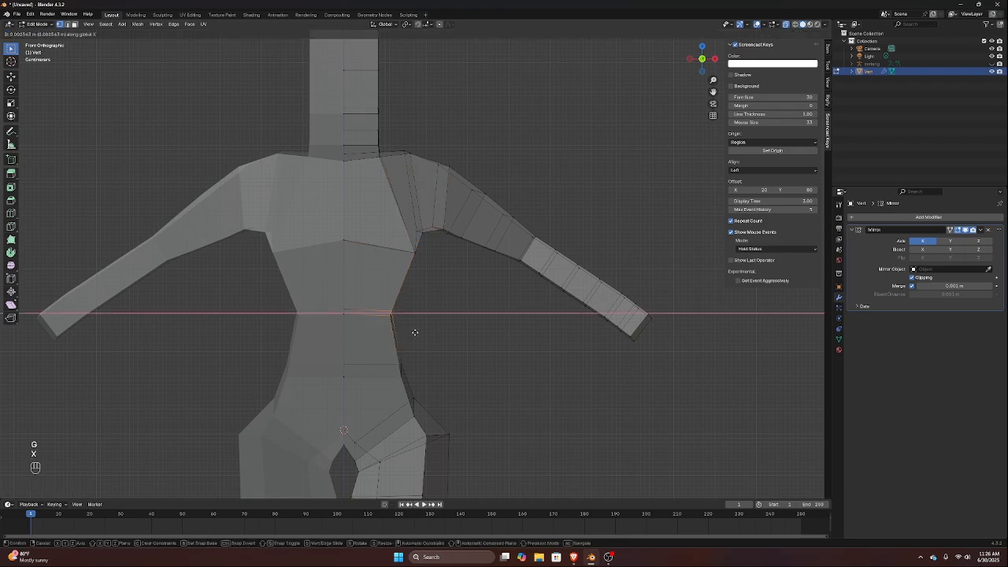
{"action": "left_click", "coordinate": [426, 335]}
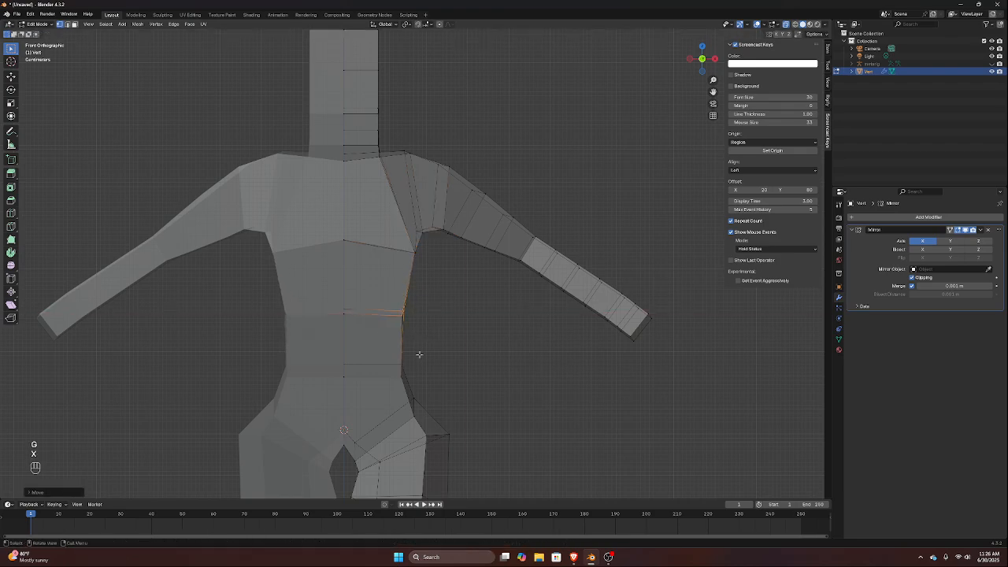
Select the outer vertices of the hip and upper thigh and move them slightly inward along X
{"action": "middle_click_drag", "start_coordinate": [496, 464], "coordinate": [480, 351], "text": "shift"}
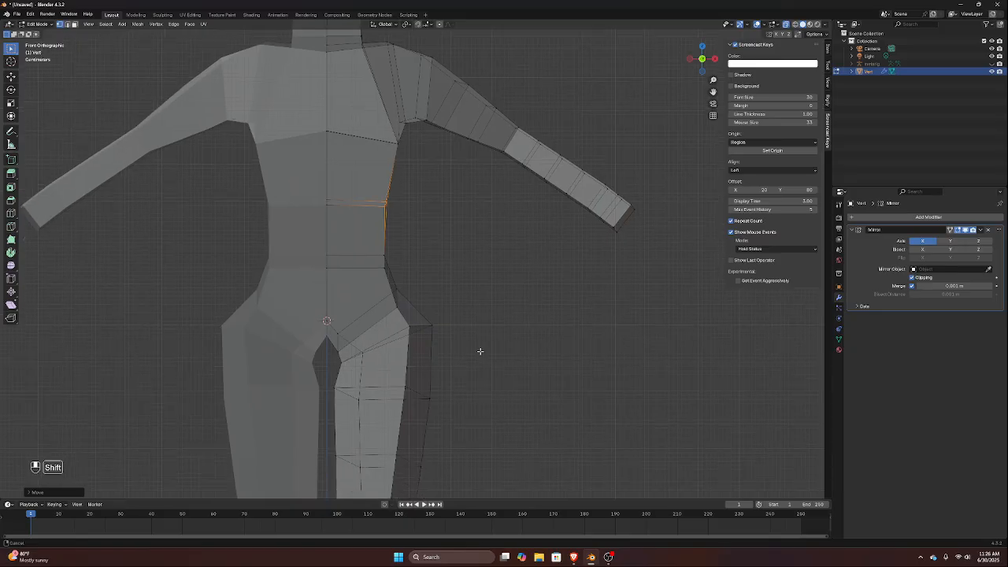
{"action": "left_click_drag", "start_coordinate": [424, 306], "coordinate": [442, 424]}
{"action": "key", "text": "g"}
{"action": "key", "text": "x"}
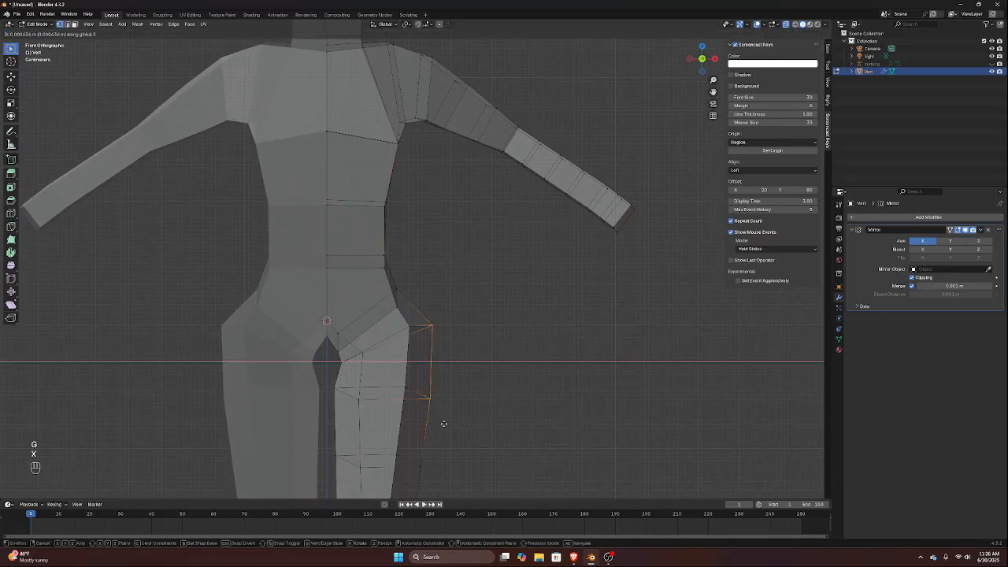
{"action": "left_click", "coordinate": [435, 421]}
{"action": "scroll", "coordinate": [425, 412], "scroll_direction": "down", "scroll_amount": 3}
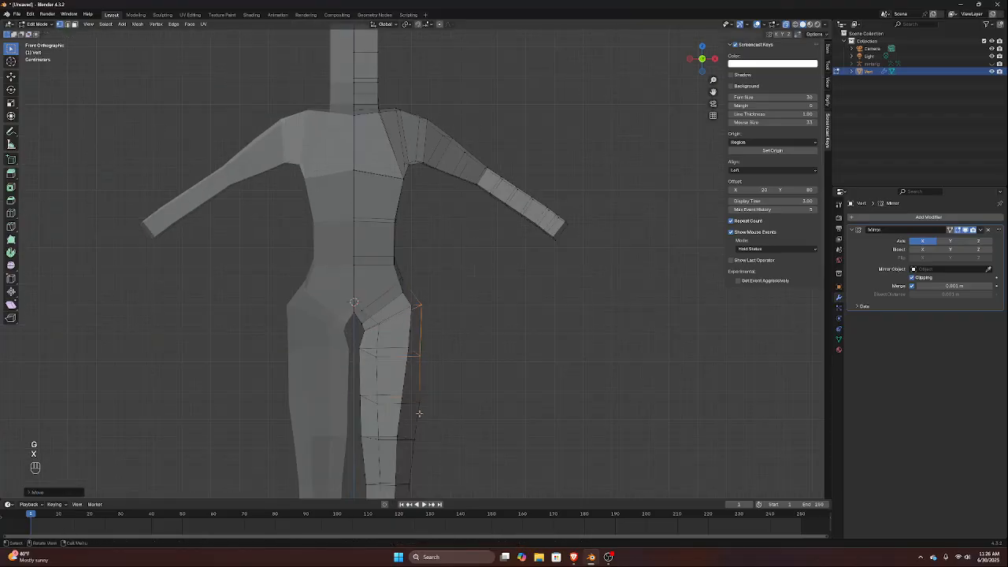
Examine the torso, hips and shoulders from several angles in face selection mode
{"action": "middle_click_drag", "start_coordinate": [390, 302], "coordinate": [345, 295]}
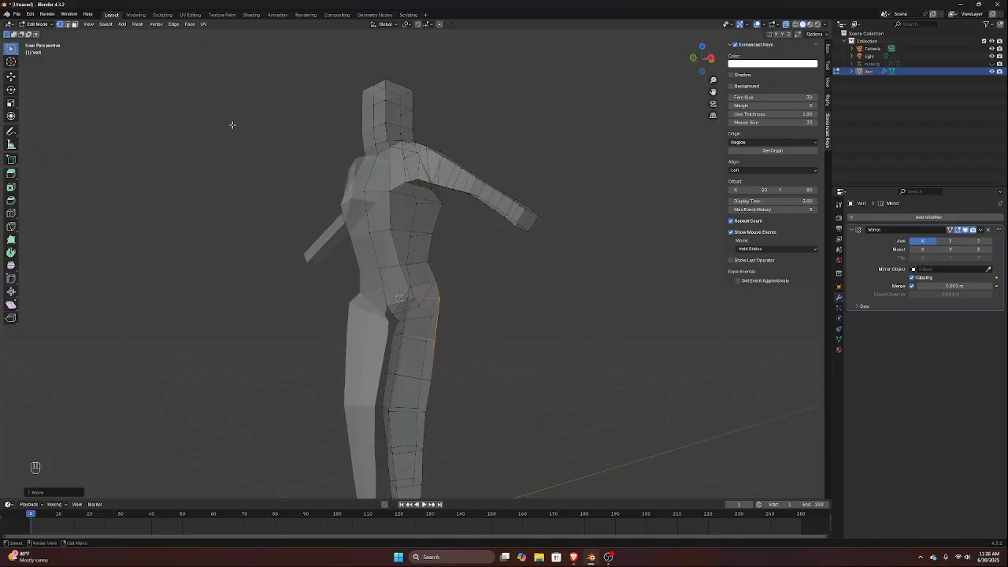
{"action": "left_click", "coordinate": [74, 26]}
{"action": "middle_click_drag", "start_coordinate": [315, 340], "coordinate": [362, 351]}
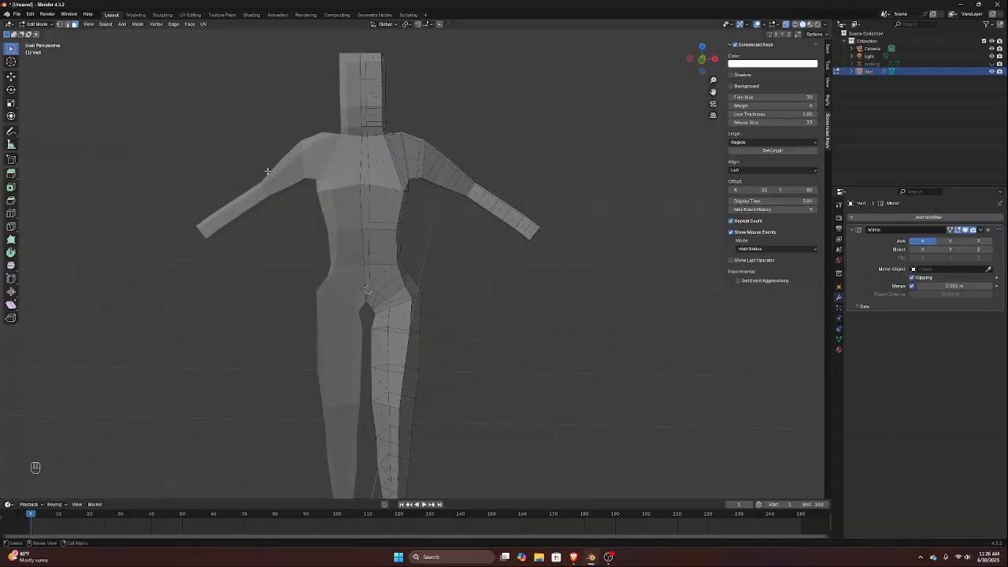
{"action": "scroll", "coordinate": [314, 155], "scroll_direction": "up", "scroll_amount": 3}
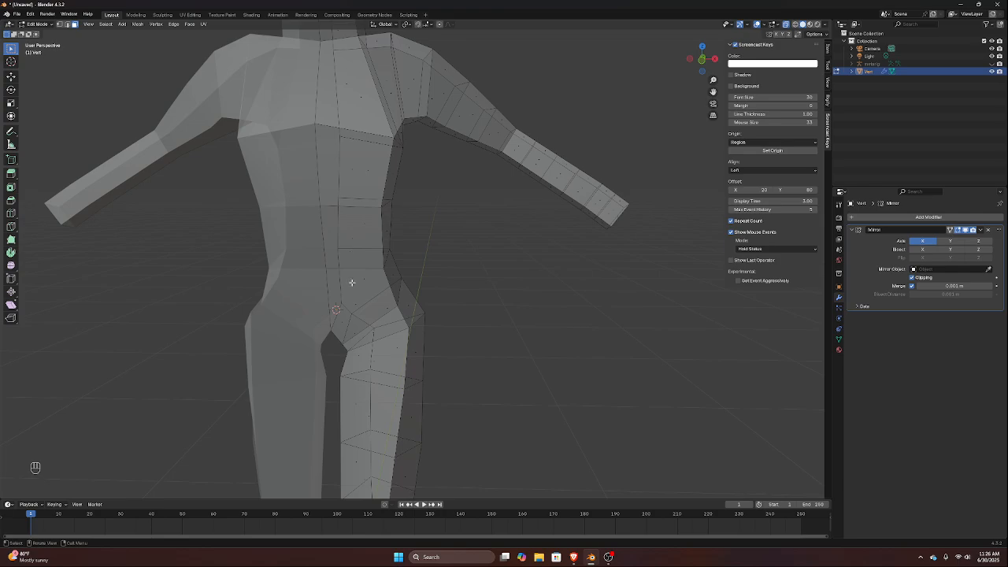
{"action": "scroll", "coordinate": [254, 338], "scroll_direction": "down", "scroll_amount": 4}
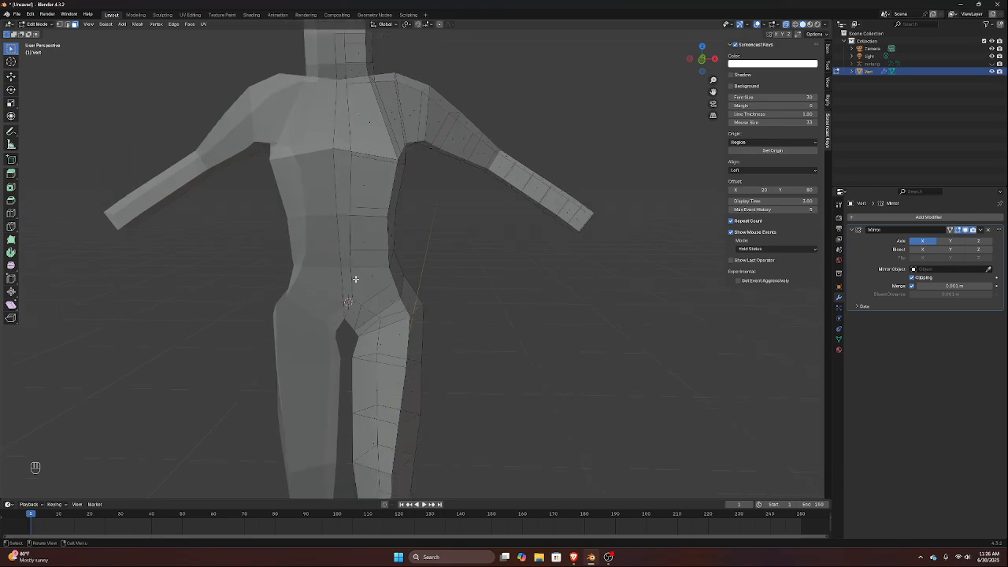
{"action": "mouse_move", "coordinate": [386, 133]}
{"action": "middle_mouse_down"}
{"action": "mouse_move", "coordinate": [410, 134]}
{"action": "mouse_move", "coordinate": [320, 119]}
{"action": "mouse_move", "coordinate": [311, 146]}
{"action": "mouse_move", "coordinate": [379, 146]}
{"action": "middle_mouse_up"}
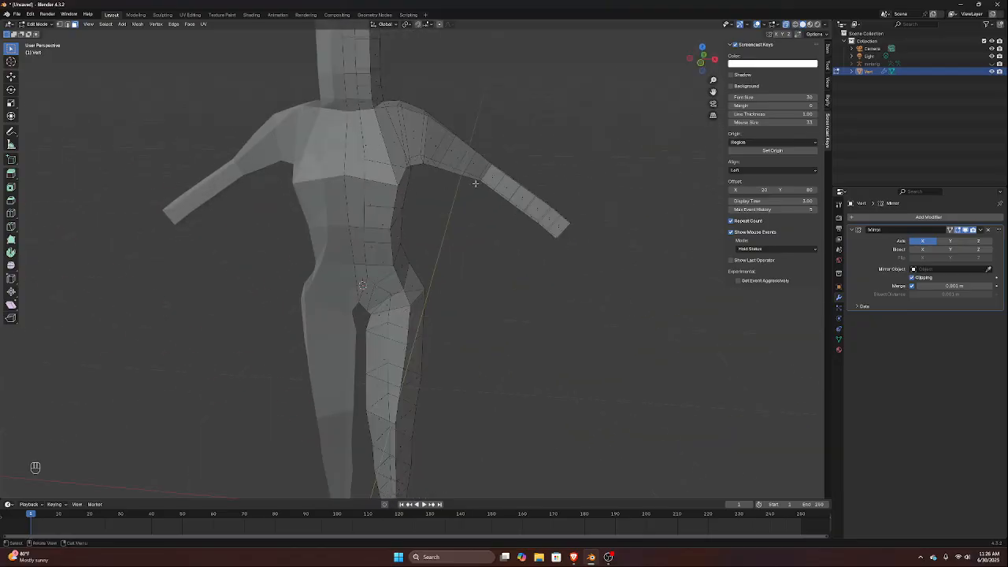
Switch to edge selection and dissolve the edge loop around the upper thigh
{"action": "left_click", "coordinate": [66, 24]}
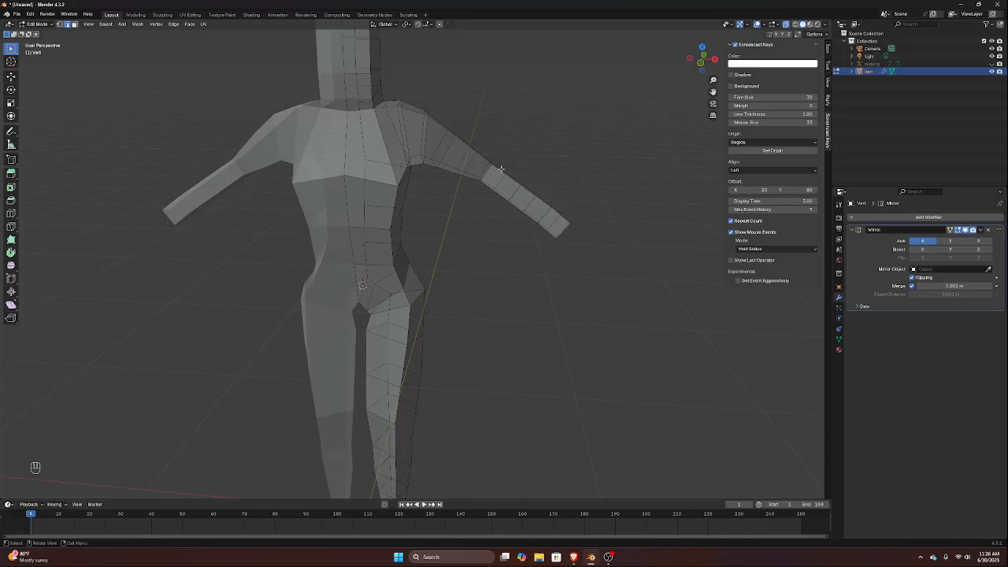
{"action": "key", "text": "KP_1"}
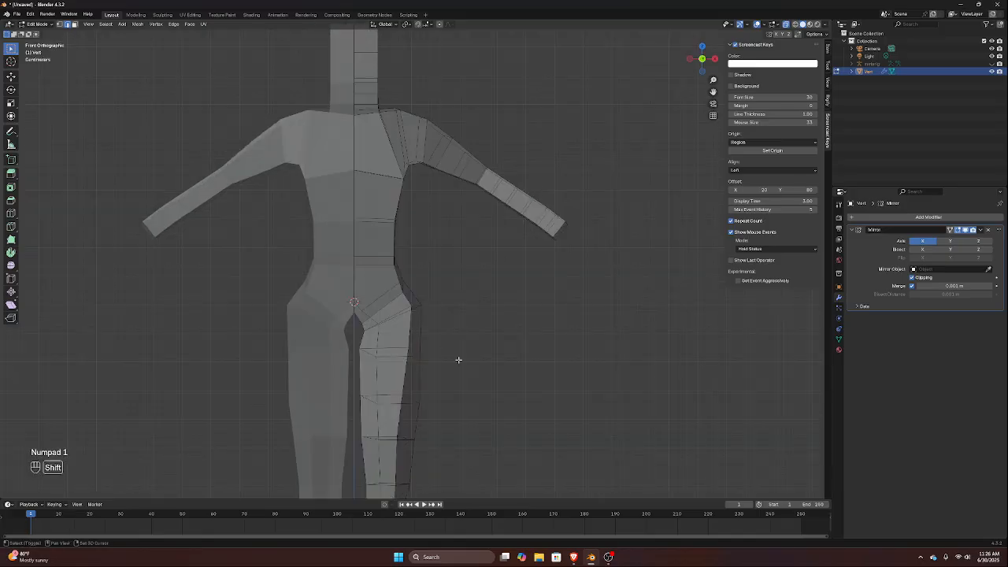
{"action": "middle_click_drag", "start_coordinate": [458, 359], "coordinate": [455, 310], "text": "shift"}
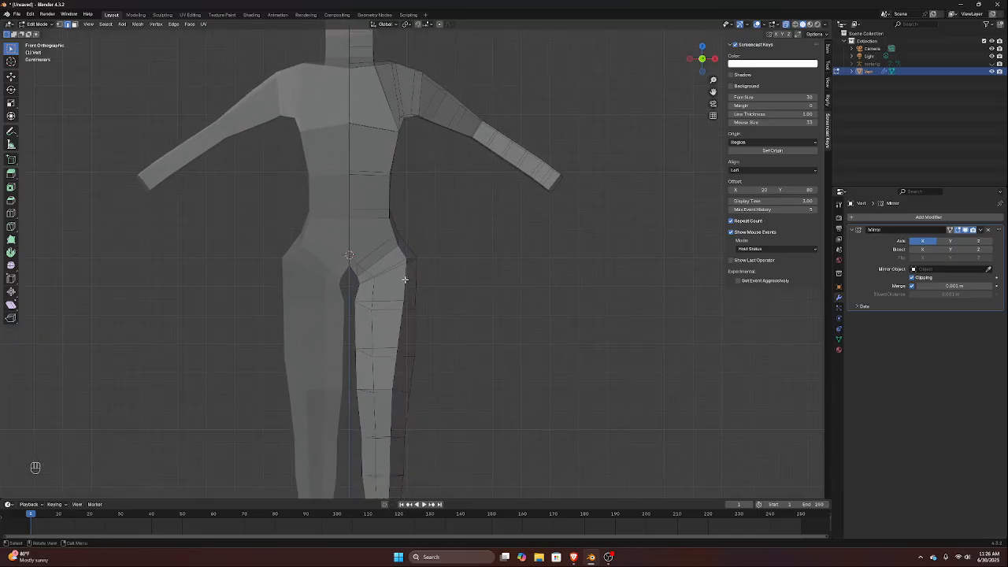
{"action": "left_click", "coordinate": [377, 309]}
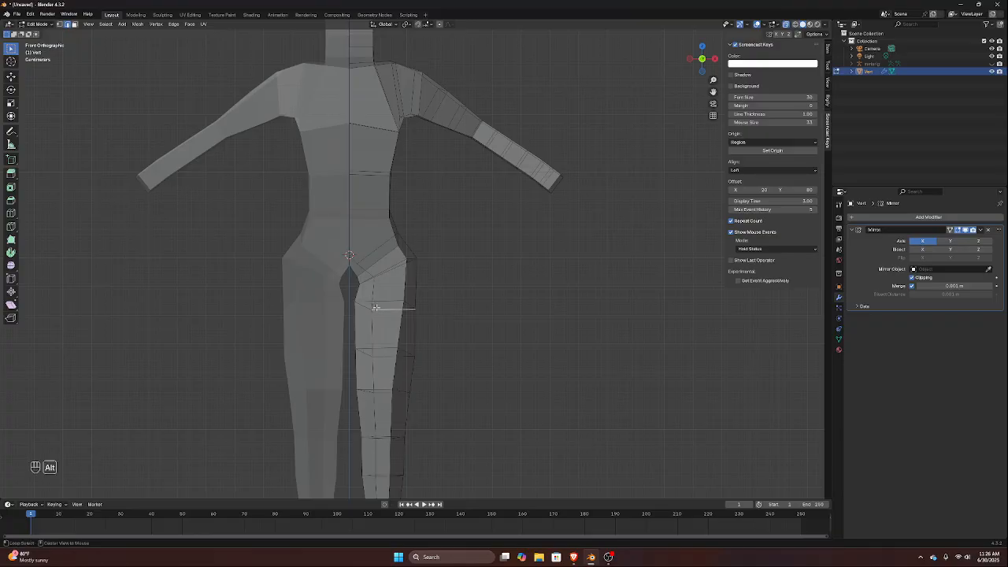
{"action": "key", "text": "x"}
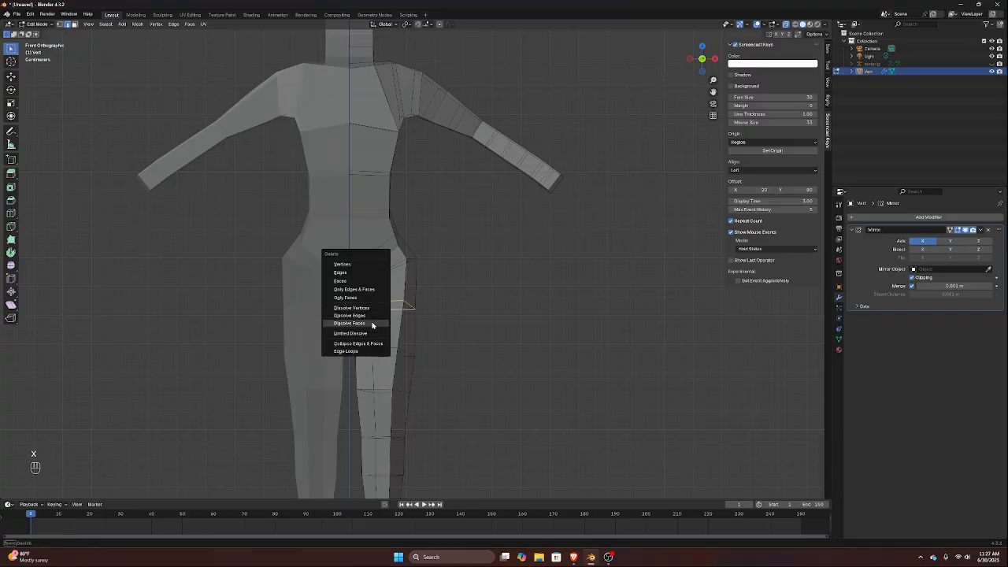
{"action": "left_click", "coordinate": [375, 316]}
{"action": "key", "text": "x"}
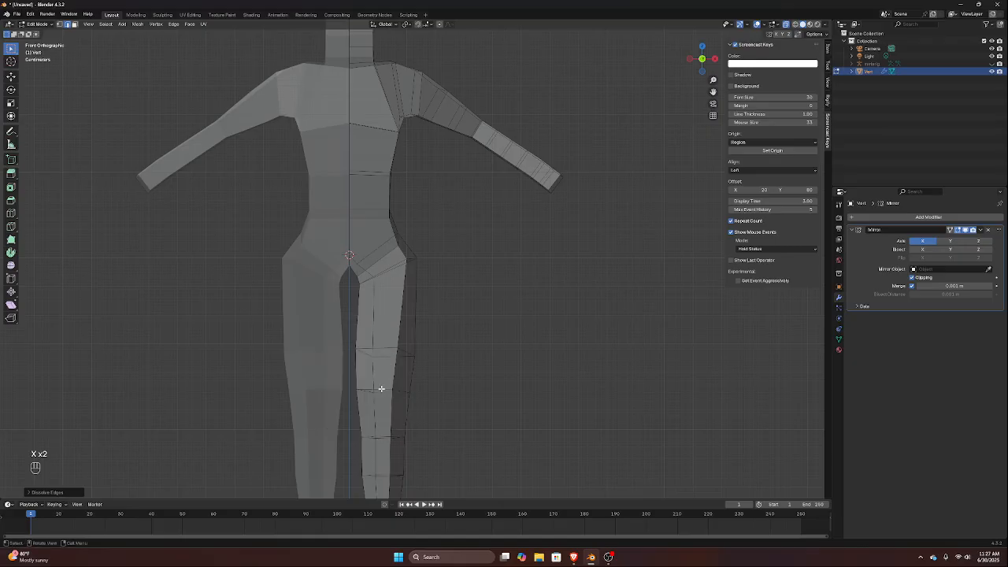
Select the edge loop around the lower thigh, above the knee, and dissolve its edges
{"action": "left_click", "coordinate": [381, 390]}
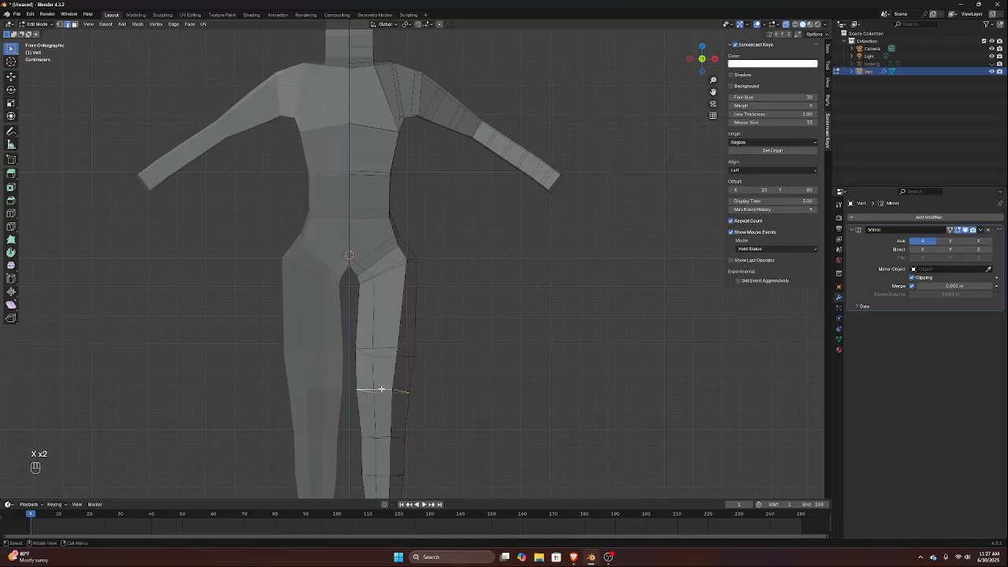
{"action": "key", "text": "x"}
{"action": "left_click", "coordinate": [381, 390]}
Select the edge loop around the middle of the lower leg and dissolve its edges
{"action": "scroll", "coordinate": [386, 380], "scroll_direction": "down", "scroll_amount": 4, "text": "shift"}
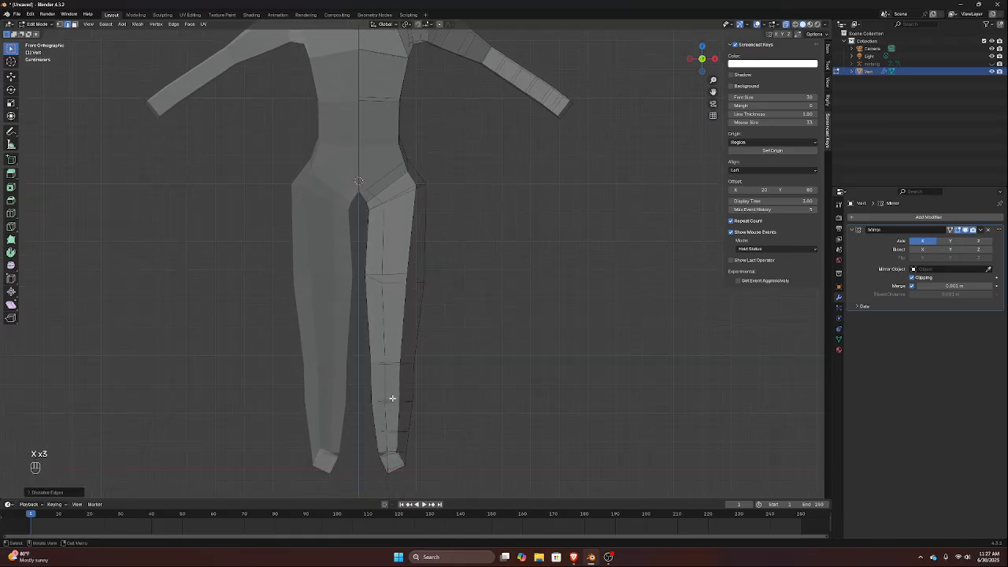
{"action": "left_click", "coordinate": [392, 400]}
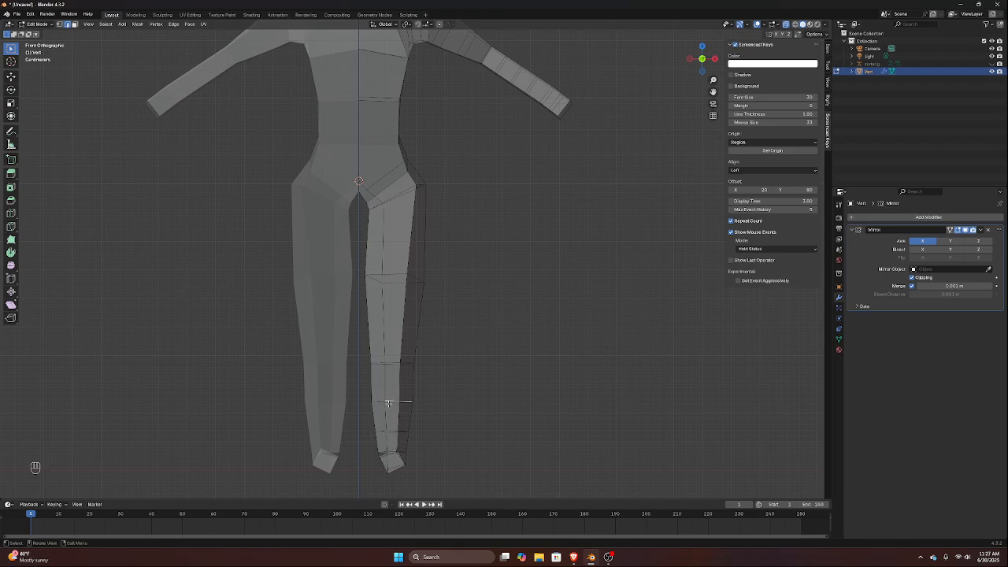
{"action": "key", "text": "x"}
{"action": "left_click", "coordinate": [390, 401], "text": "alt"}
{"action": "key", "text": "x"}
{"action": "left_click", "coordinate": [394, 400]}
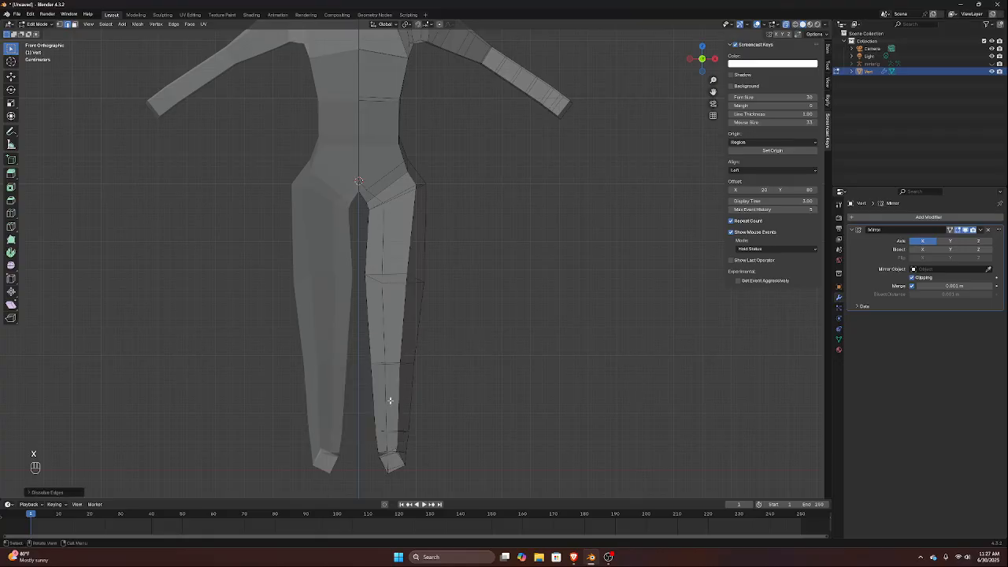
Select the edge loops around the front part of the foot
{"action": "middle_click_drag", "start_coordinate": [391, 401], "coordinate": [397, 430]}
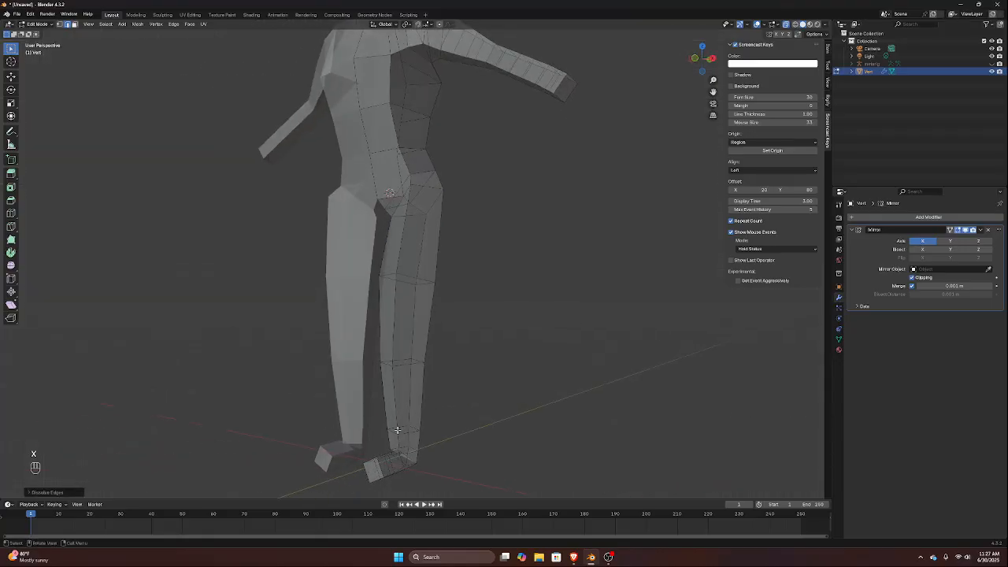
{"action": "mouse_move", "coordinate": [367, 468]}
{"action": "middle_mouse_down"}
{"action": "mouse_move", "coordinate": [369, 460]}
{"action": "mouse_move", "coordinate": [364, 467]}
{"action": "middle_mouse_up"}
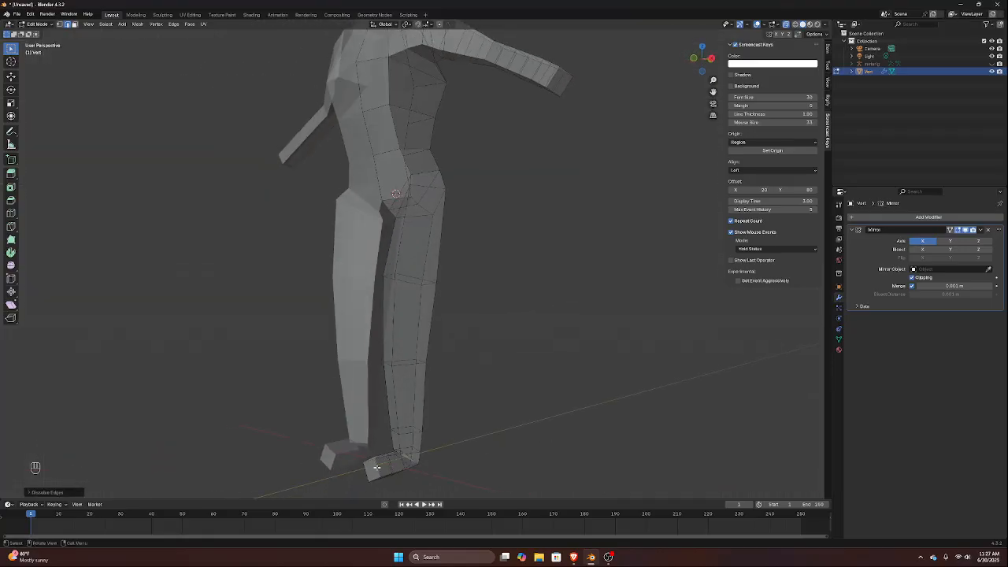
{"action": "left_click", "coordinate": [386, 464]}
{"action": "middle_click_drag", "start_coordinate": [386, 464], "coordinate": [388, 187]}
{"action": "scroll", "coordinate": [402, 462], "scroll_direction": "up", "scroll_amount": 4}
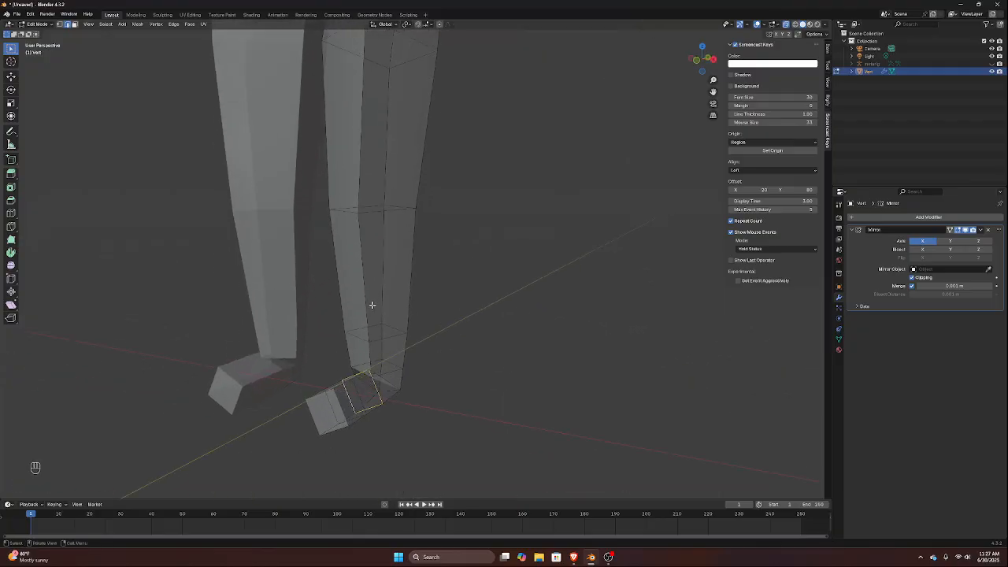
{"action": "key", "text": "shift"}
{"action": "key", "text": "shift+alt"}
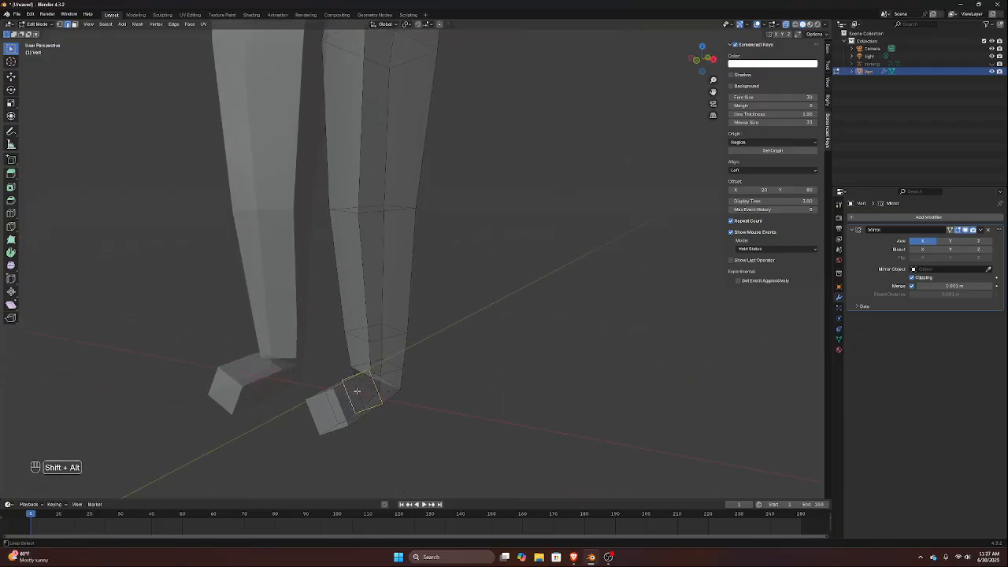
{"action": "left_click", "coordinate": [344, 401], "text": "alt+shift"}
{"action": "middle_click_drag", "start_coordinate": [341, 407], "coordinate": [354, 433]}
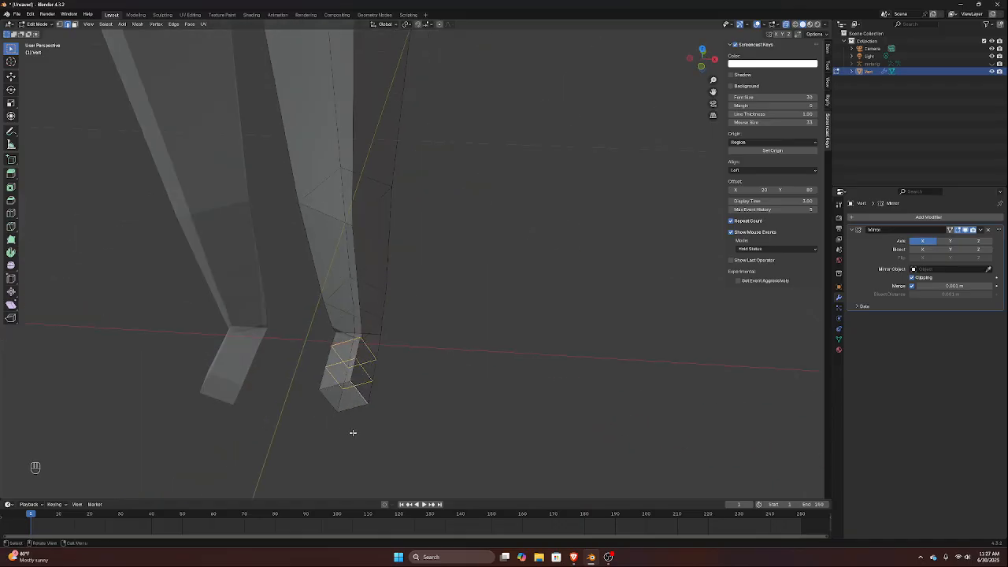
{"action": "key", "text": "KP_7"}
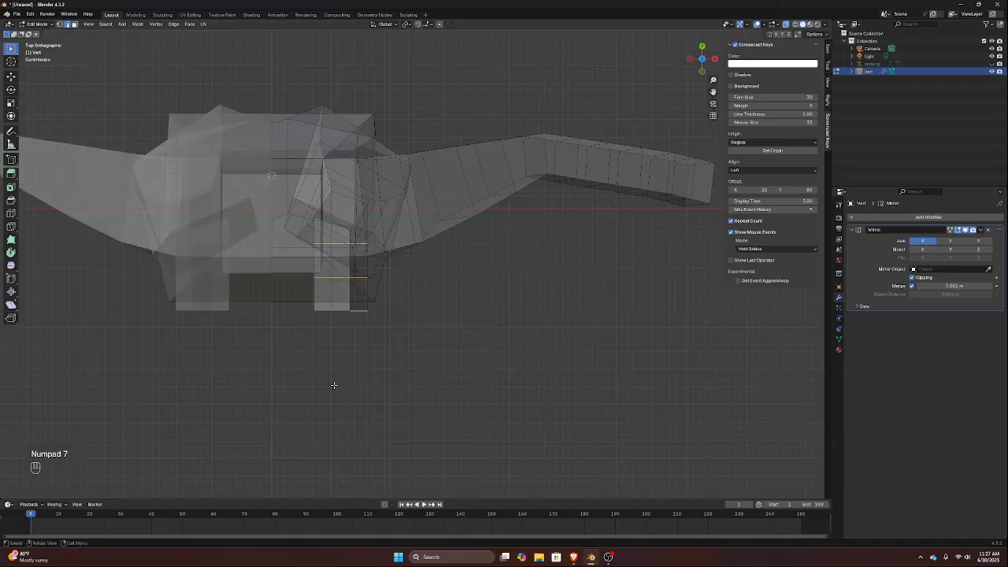
{"action": "key", "text": "KP_1"}
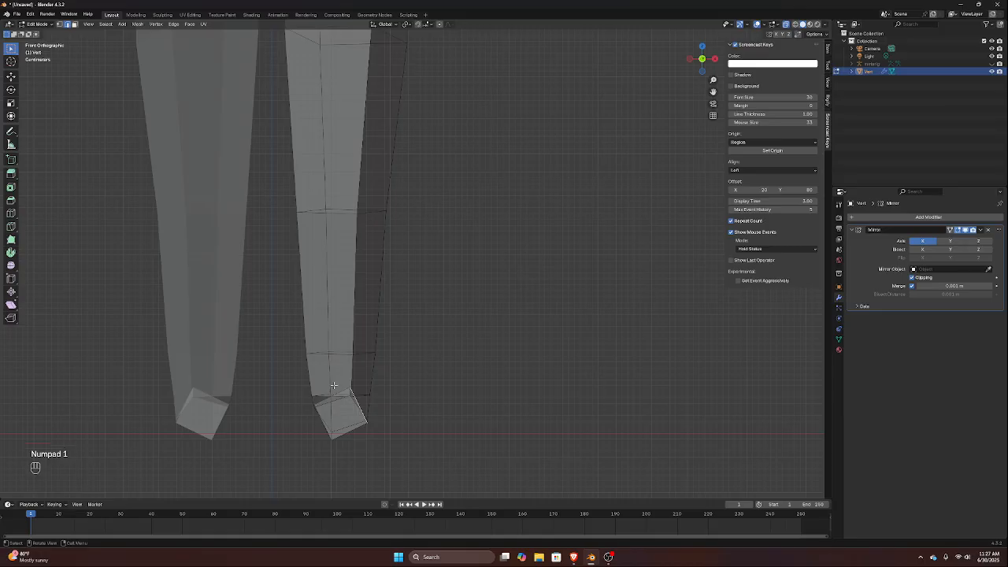
Select the whole body above the feet in front view and hide it
{"action": "scroll", "coordinate": [598, 265], "scroll_direction": "down", "scroll_amount": 3}
{"action": "scroll", "coordinate": [476, 221], "scroll_direction": "down", "scroll_amount": 3}
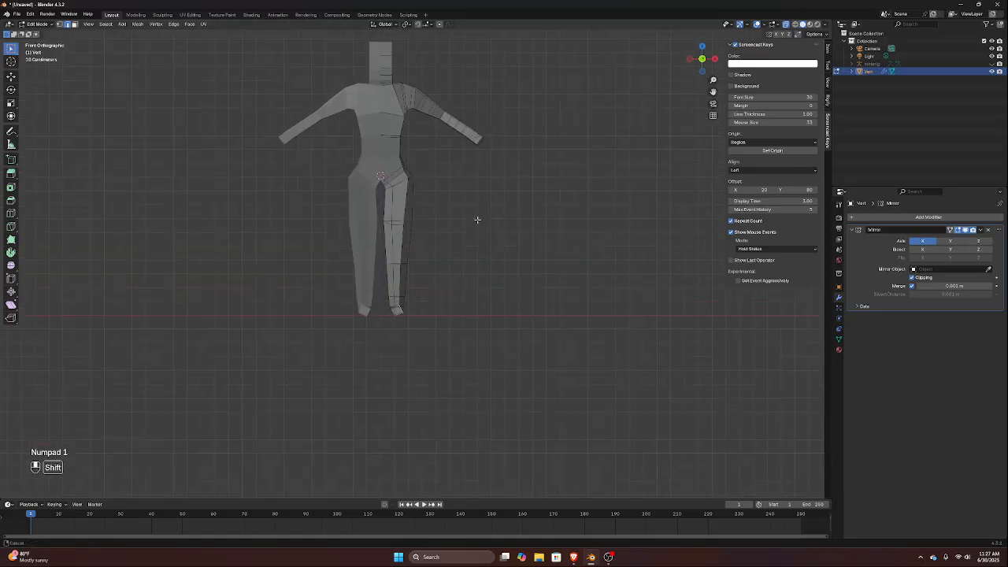
{"action": "left_click_drag", "start_coordinate": [210, 92], "coordinate": [506, 405]}
{"action": "key", "text": "h"}
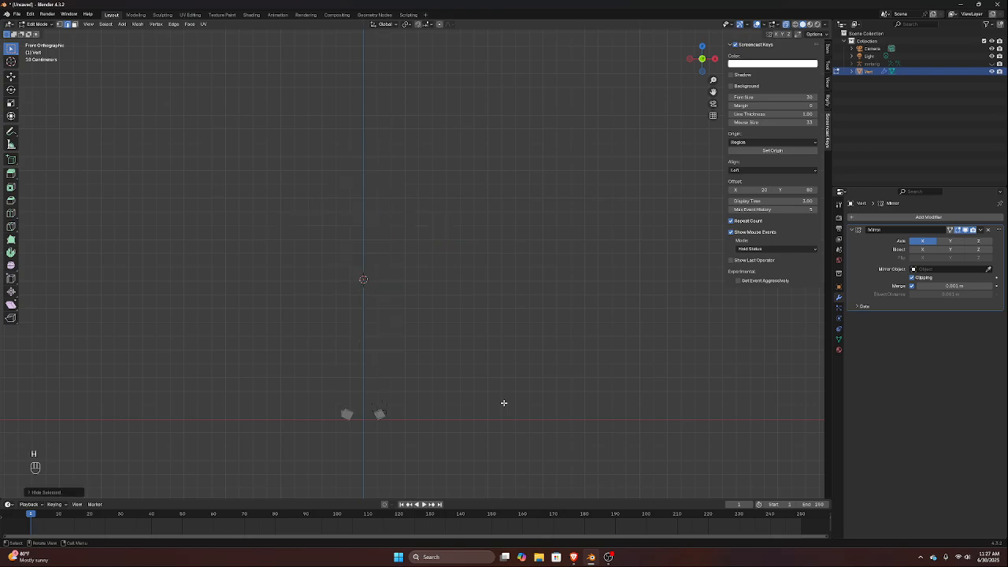
Select the front part of the foot and rotate it in front view until its sole lies level with the ground
{"action": "middle_click_drag", "start_coordinate": [382, 375], "coordinate": [316, 380]}
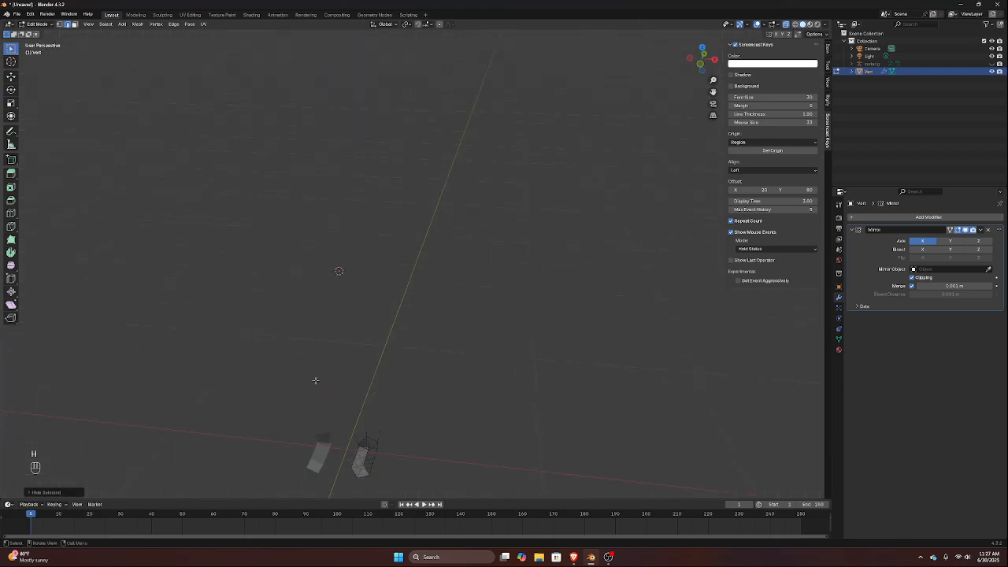
{"action": "key", "text": "KP_7"}
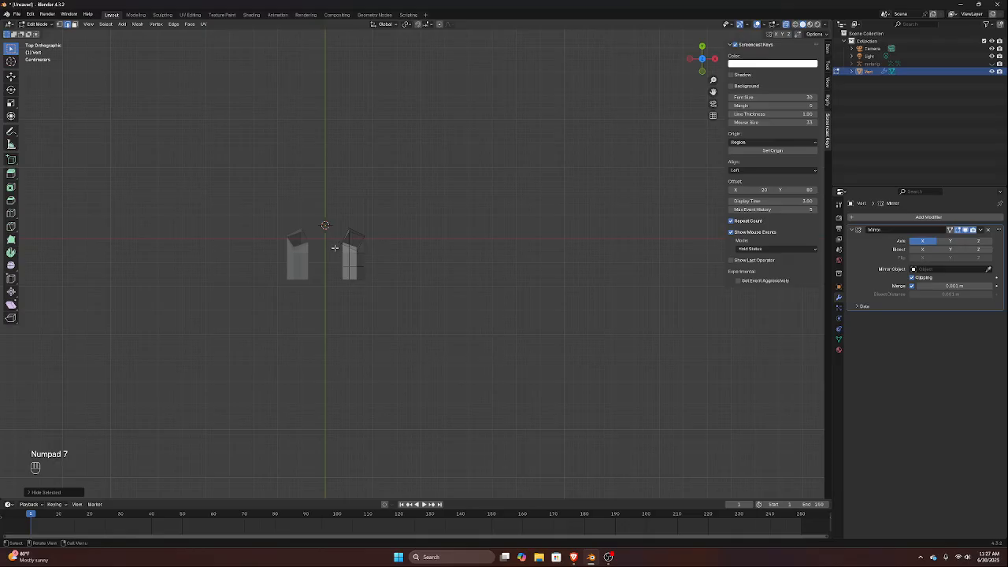
{"action": "left_click_drag", "start_coordinate": [335, 248], "coordinate": [374, 303]}
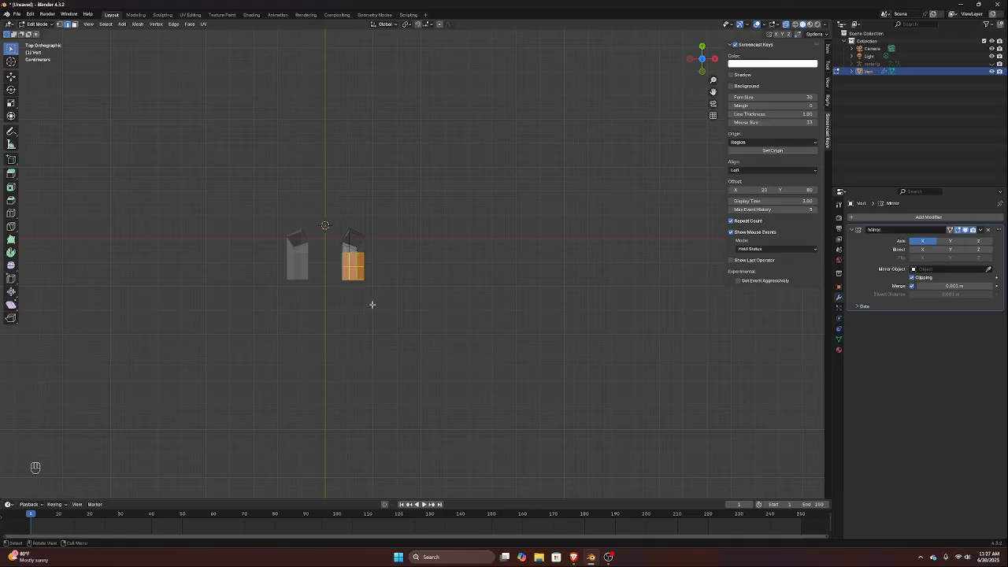
{"action": "middle_click_drag", "start_coordinate": [372, 304], "coordinate": [368, 441]}
{"action": "middle_click_drag", "start_coordinate": [438, 385], "coordinate": [434, 236]}
{"action": "scroll", "coordinate": [429, 293], "scroll_direction": "up", "scroll_amount": 4}
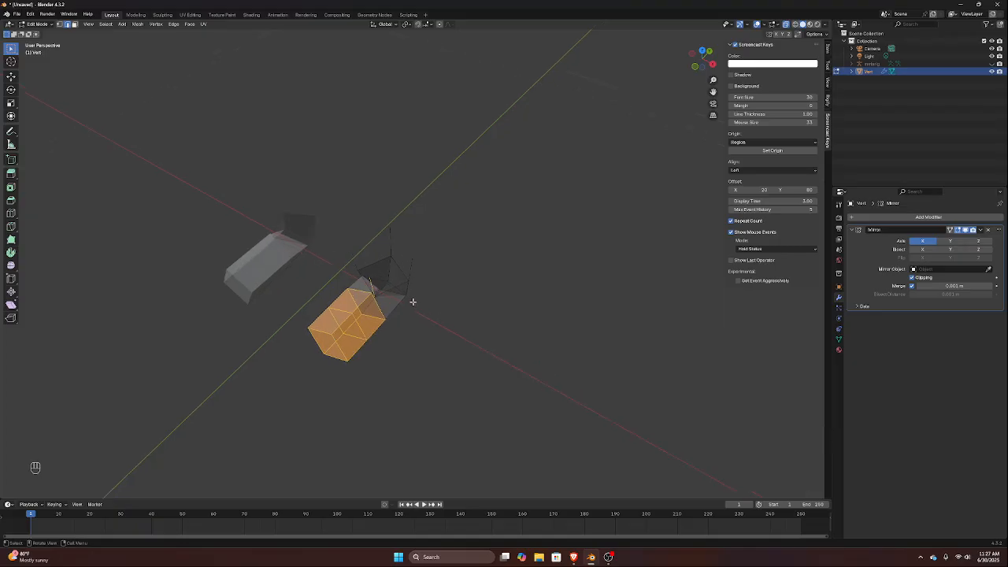
{"action": "scroll", "coordinate": [413, 302], "scroll_direction": "up", "scroll_amount": 1}
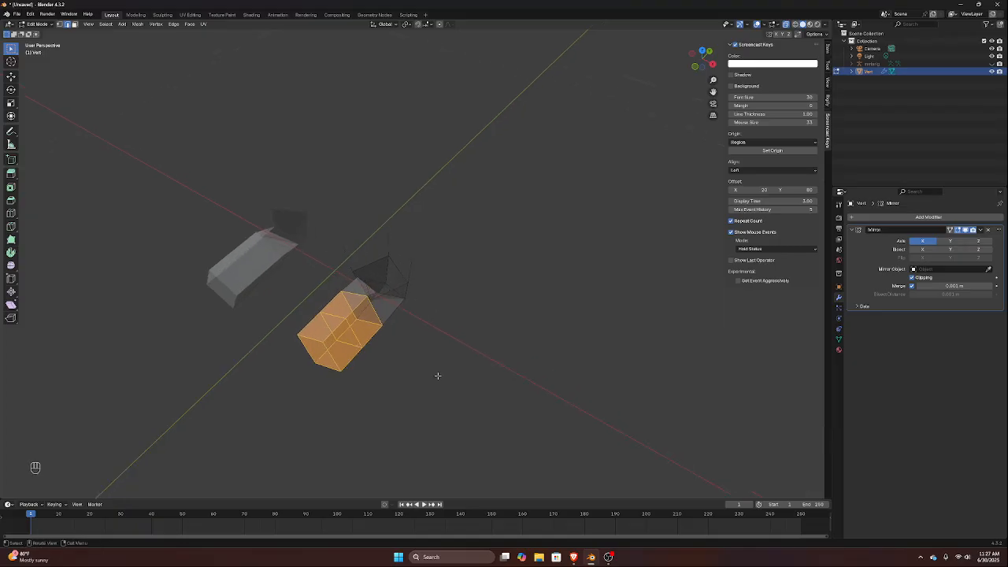
{"action": "key", "text": "KP_1"}
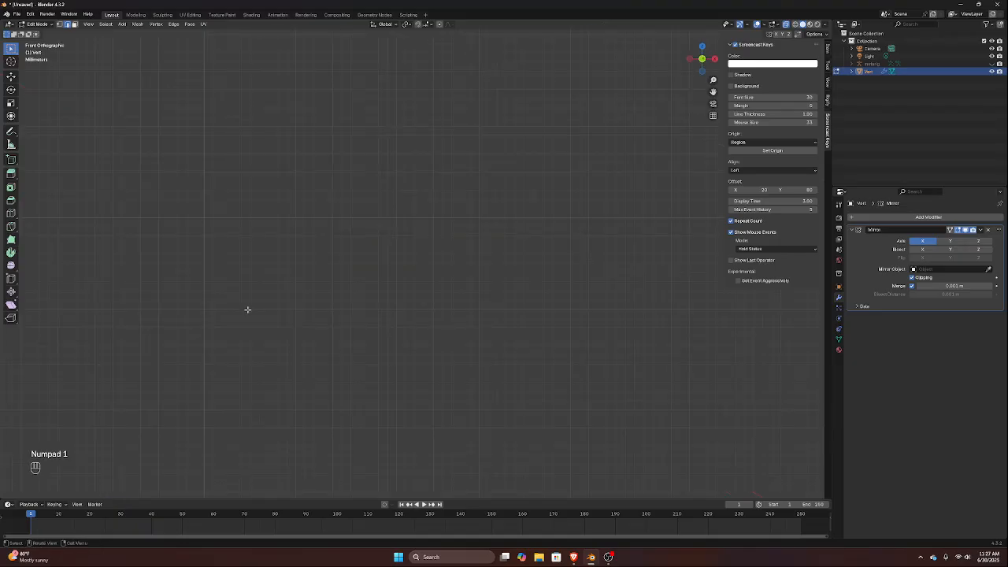
{"action": "scroll", "coordinate": [273, 294], "scroll_direction": "down", "scroll_amount": 8}
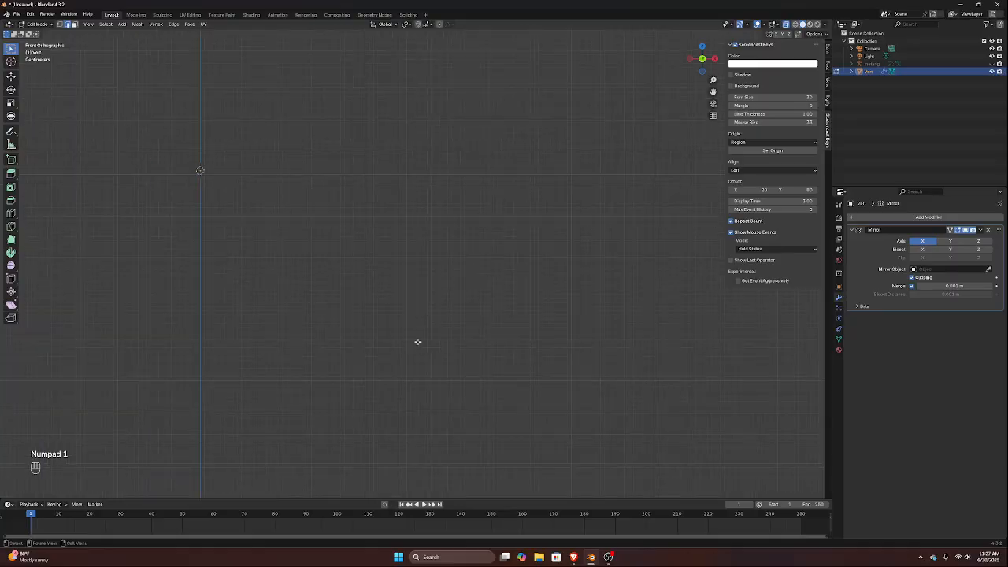
{"action": "middle_click_drag", "start_coordinate": [315, 386], "coordinate": [419, 302], "text": "shift"}
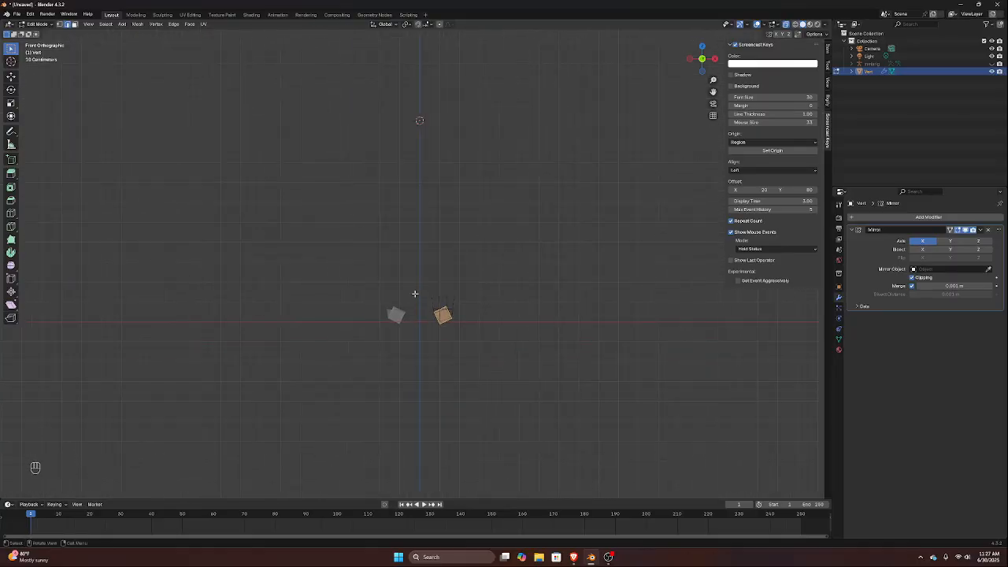
{"action": "scroll", "coordinate": [419, 302], "scroll_direction": "up", "scroll_amount": 4}
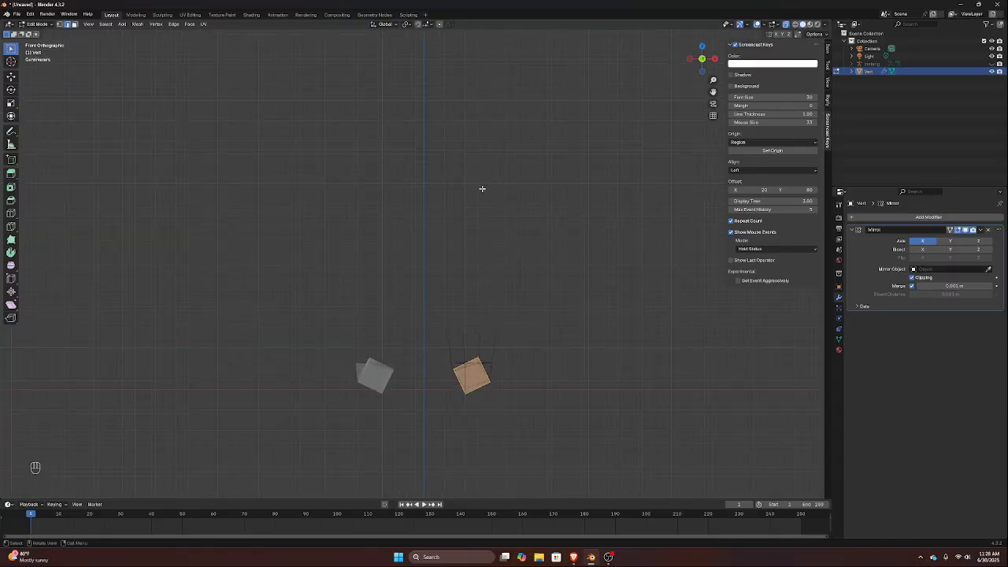
{"action": "key", "text": "r"}
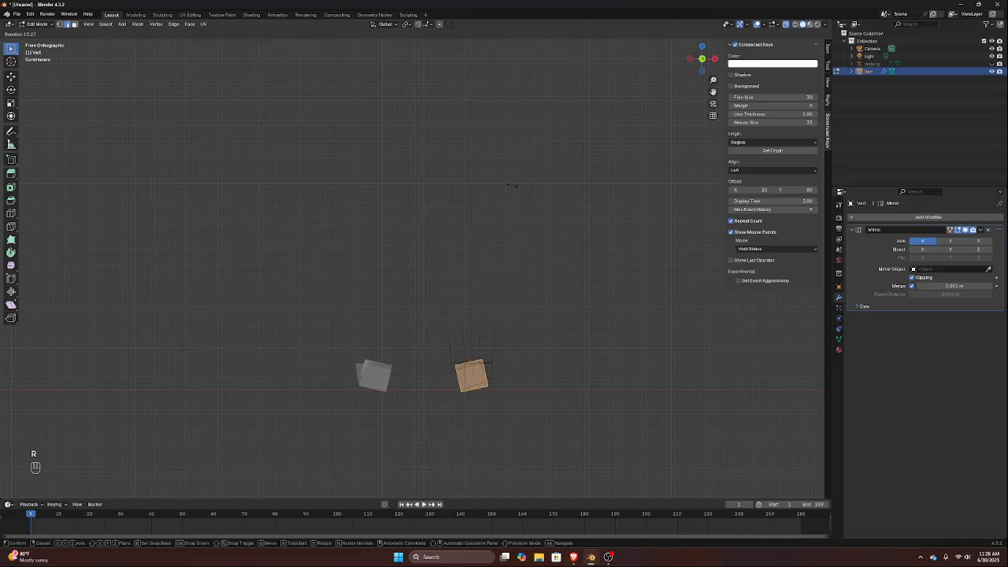
{"action": "left_click", "coordinate": [552, 199]}
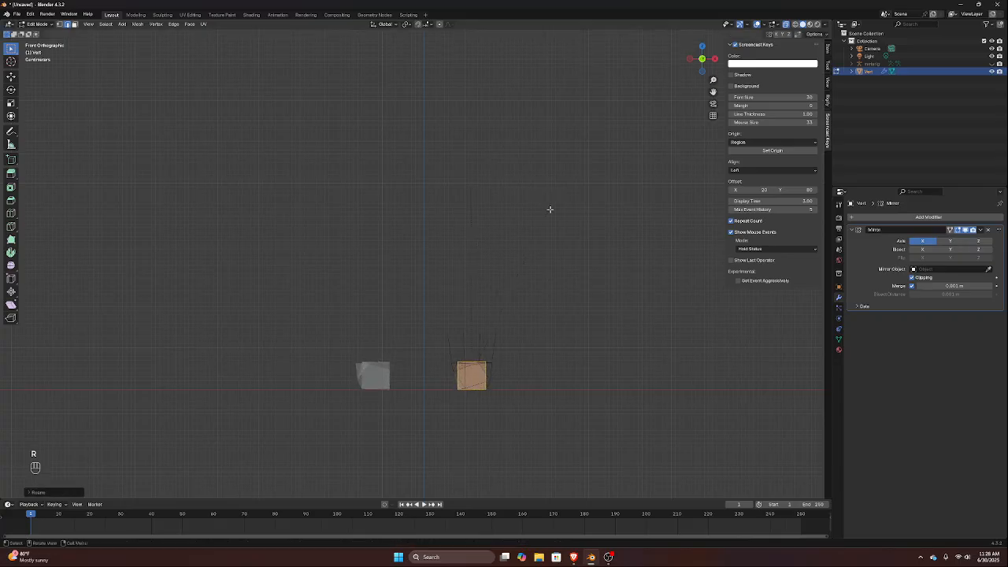
Move the front part of the foot forward, away from the ankle, about 0.019 m along the Y axis
{"action": "key", "text": "KP_3"}
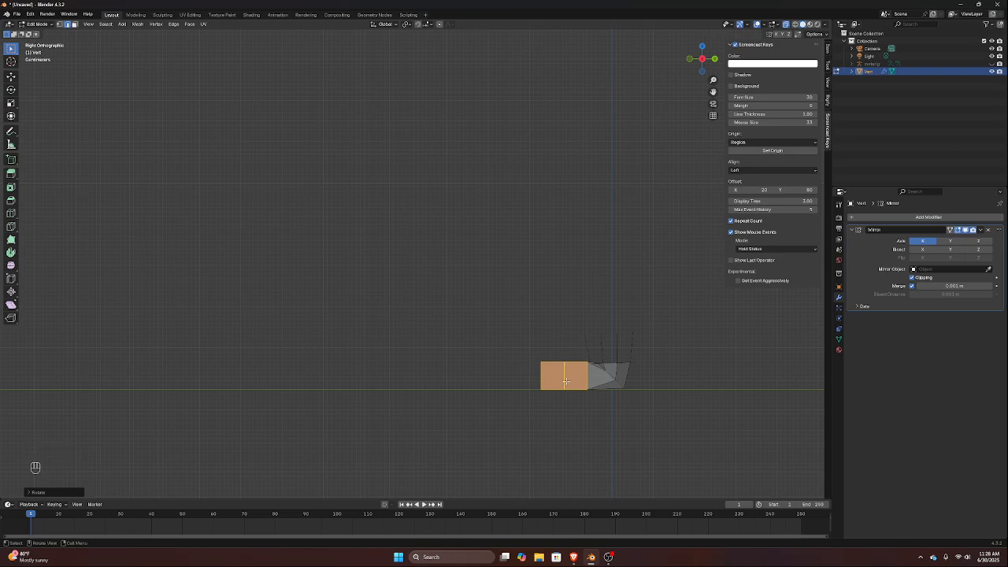
{"action": "key", "text": "g"}
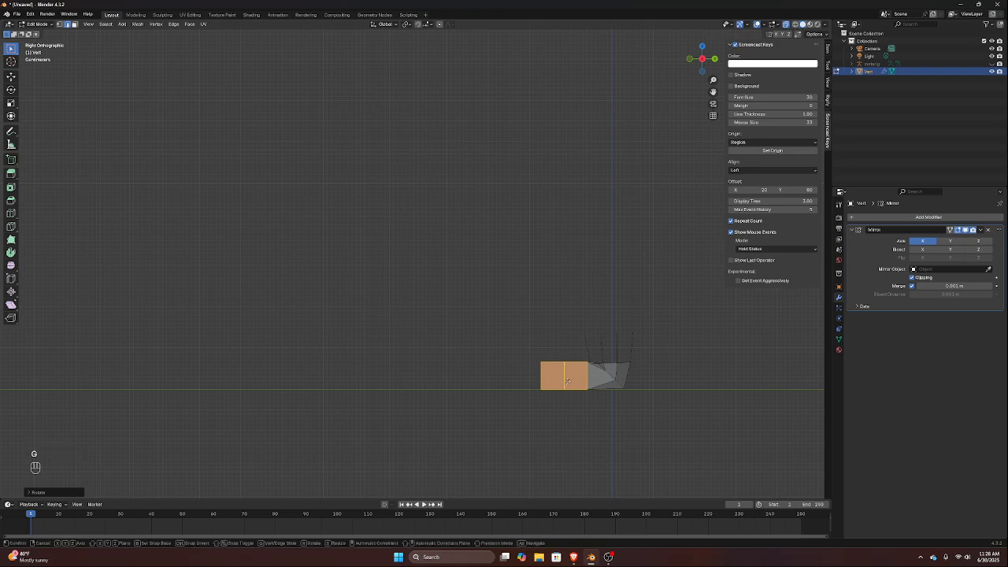
{"action": "key", "text": "y"}
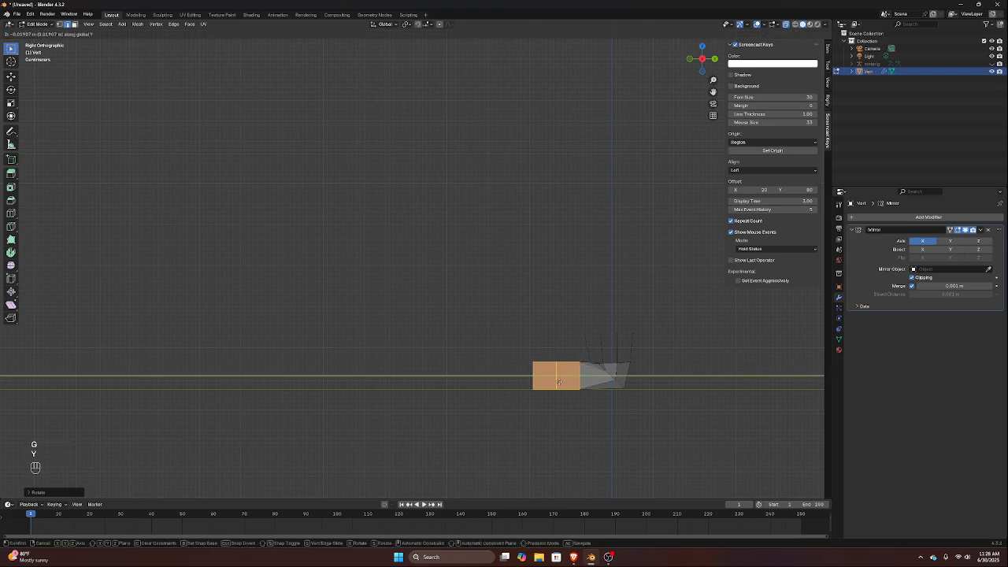
{"action": "left_click", "coordinate": [559, 382]}
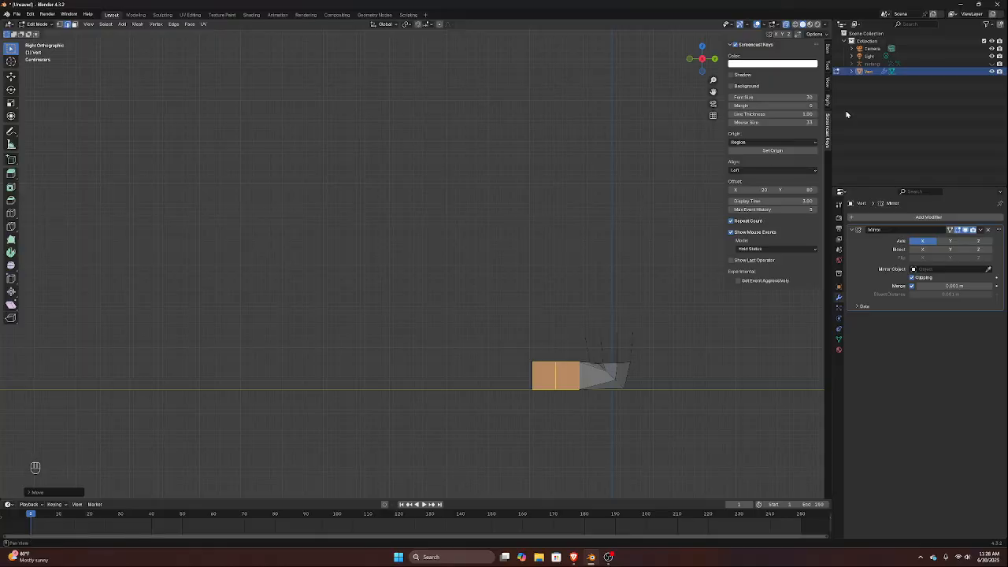
Try to reveal the hidden body geometry
{"action": "key", "text": "super"}
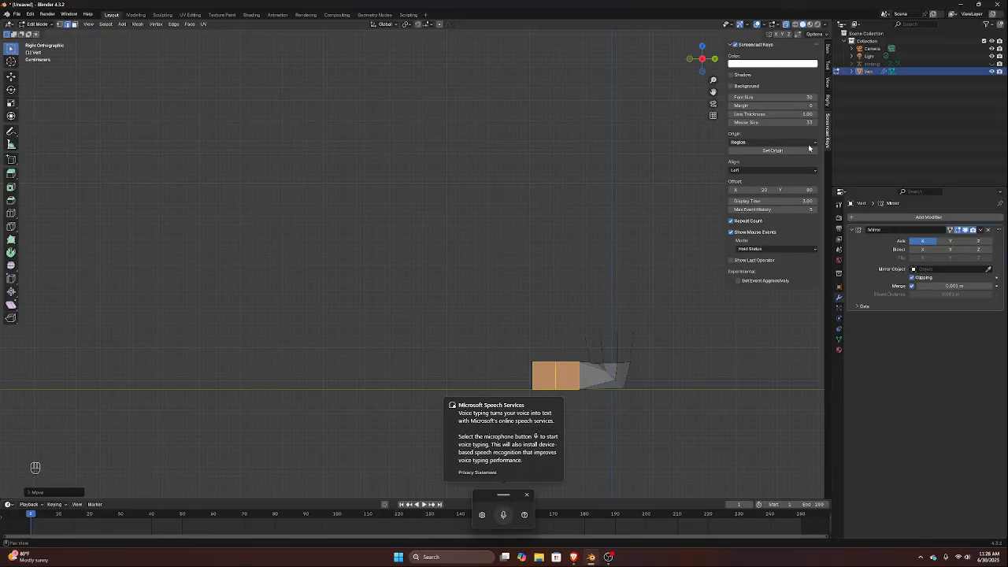
{"action": "key", "text": "alt+h"}
{"action": "key", "text": "Escape"}
{"action": "key", "text": "alt"}
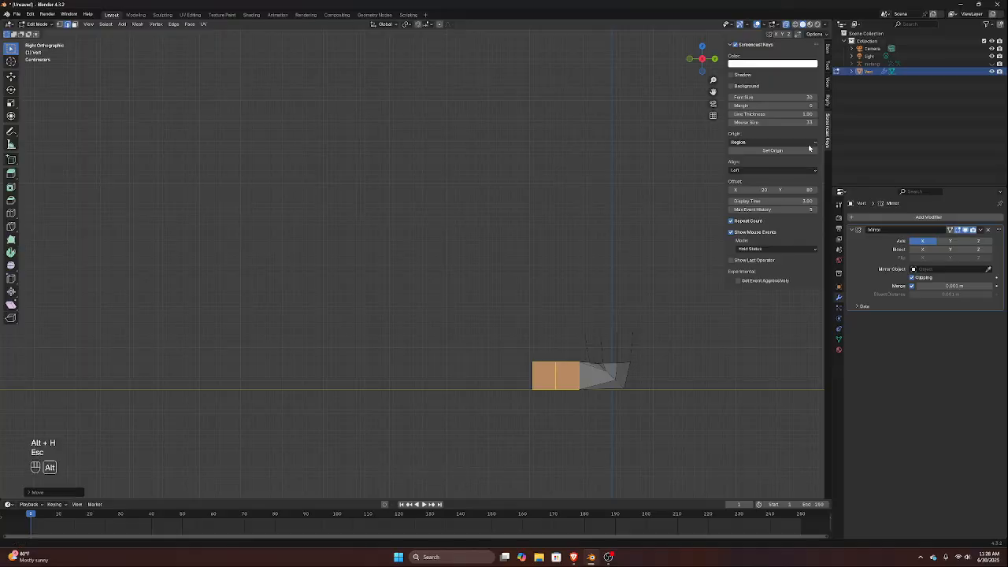
{"action": "key", "text": "alt+h"}
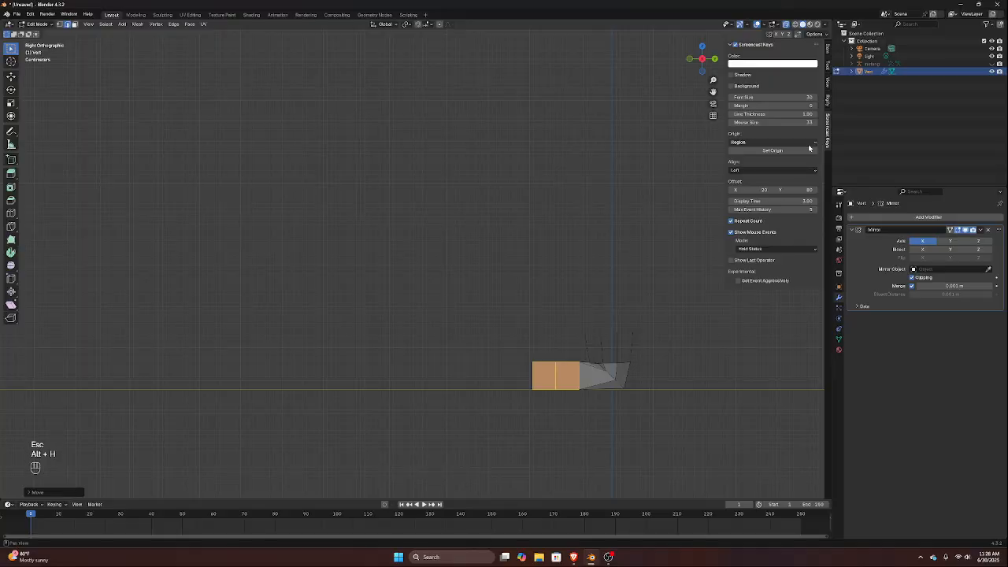
{"action": "key", "text": "ctrl+h"}
{"action": "key", "text": "Tab"}
{"action": "key", "text": "Tab"}
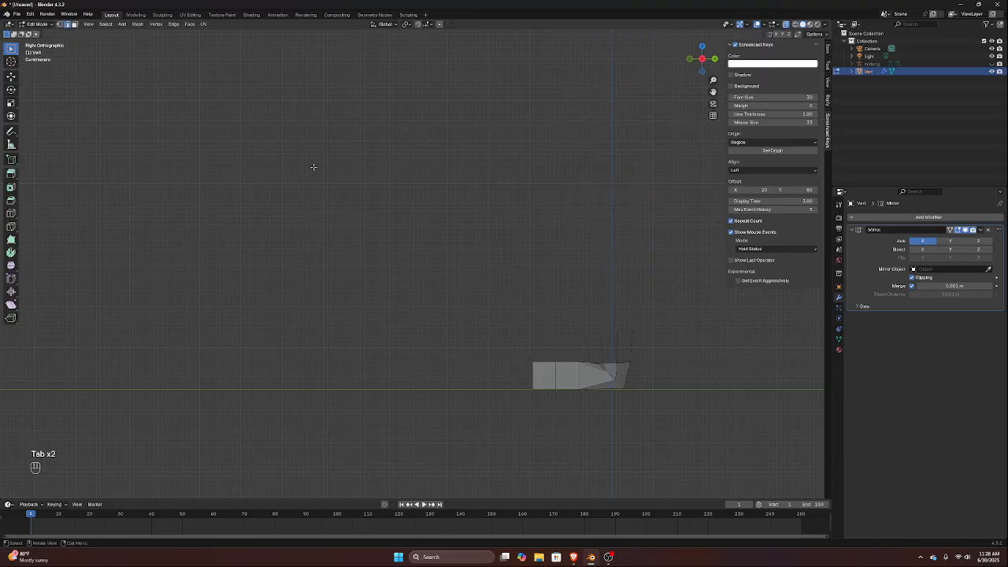
{"action": "key", "text": "shift+alt+h"}
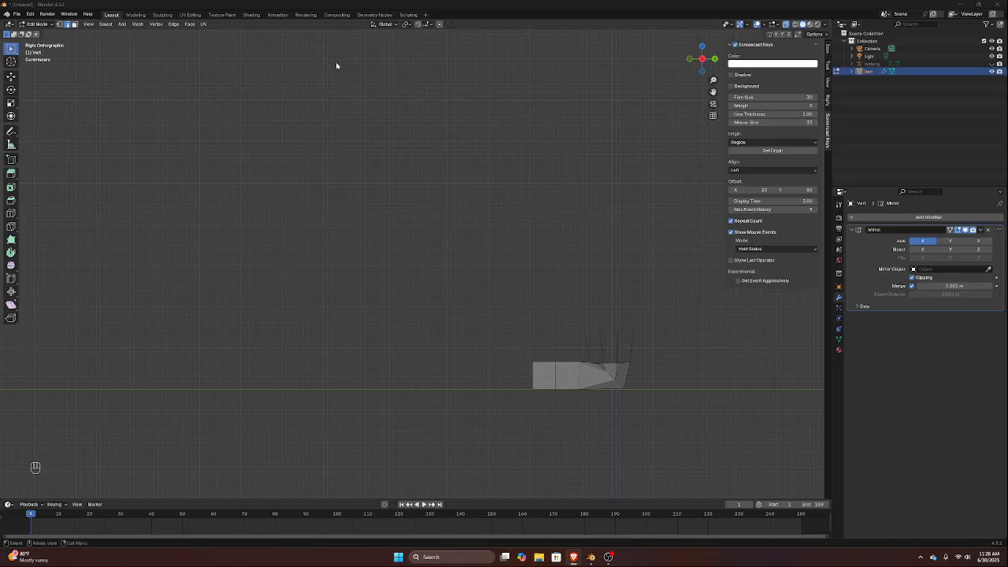
Reveal the hidden leg and body geometry and clear the selection
{"action": "key", "text": "super"}
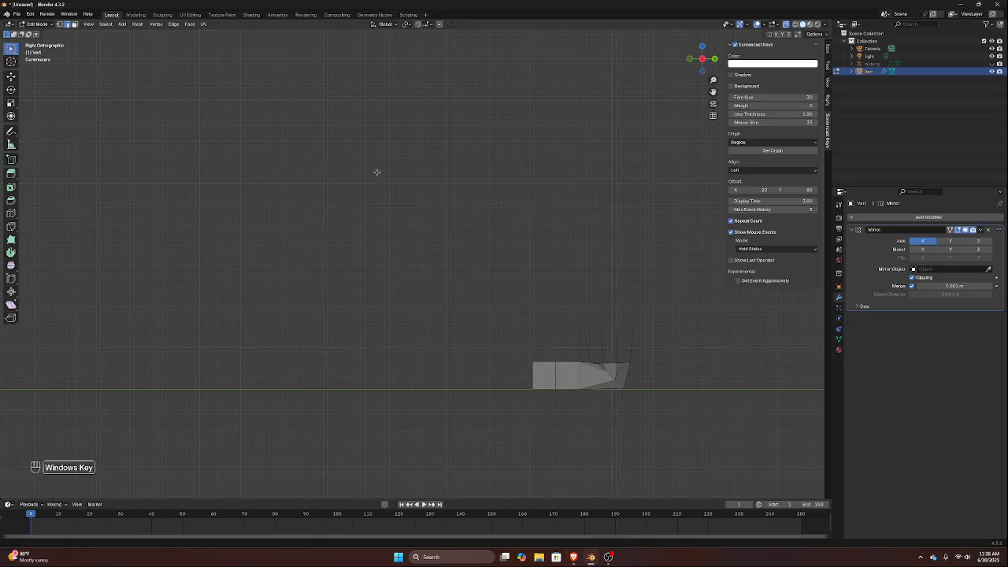
{"action": "key", "text": "super"}
{"action": "key", "text": "alt+h"}
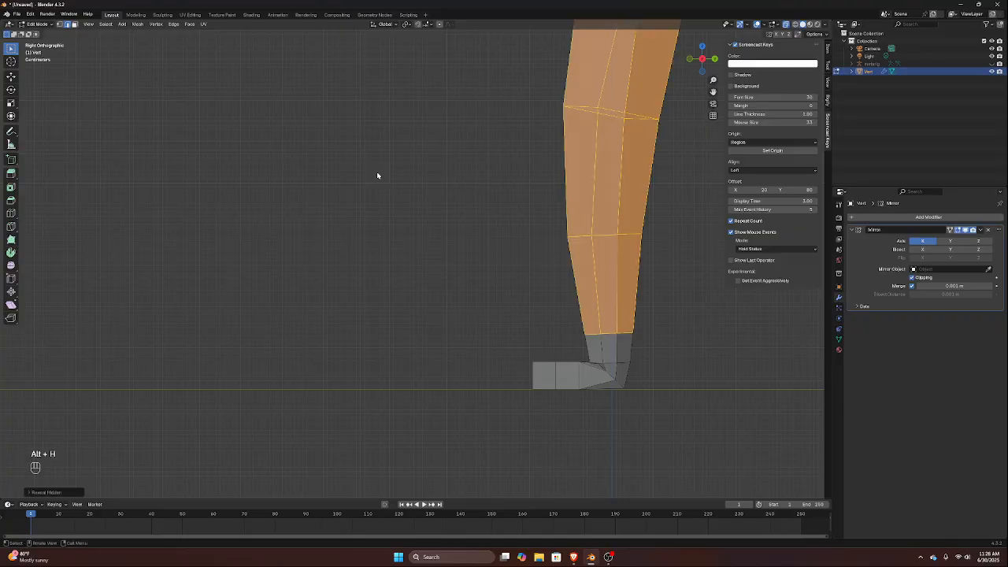
{"action": "left_click", "coordinate": [499, 277]}
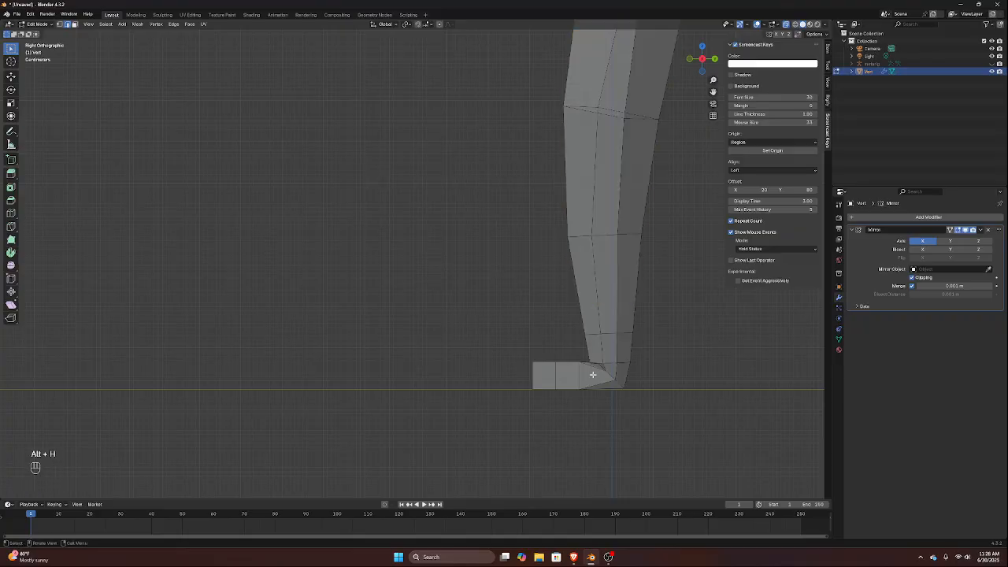
Select the horizontal edge loop around the ankle just above the heel and dissolve it
{"action": "scroll", "coordinate": [596, 373], "scroll_direction": "up", "scroll_amount": 3}
{"action": "middle_click_drag", "start_coordinate": [523, 362], "coordinate": [454, 365], "text": "shift"}
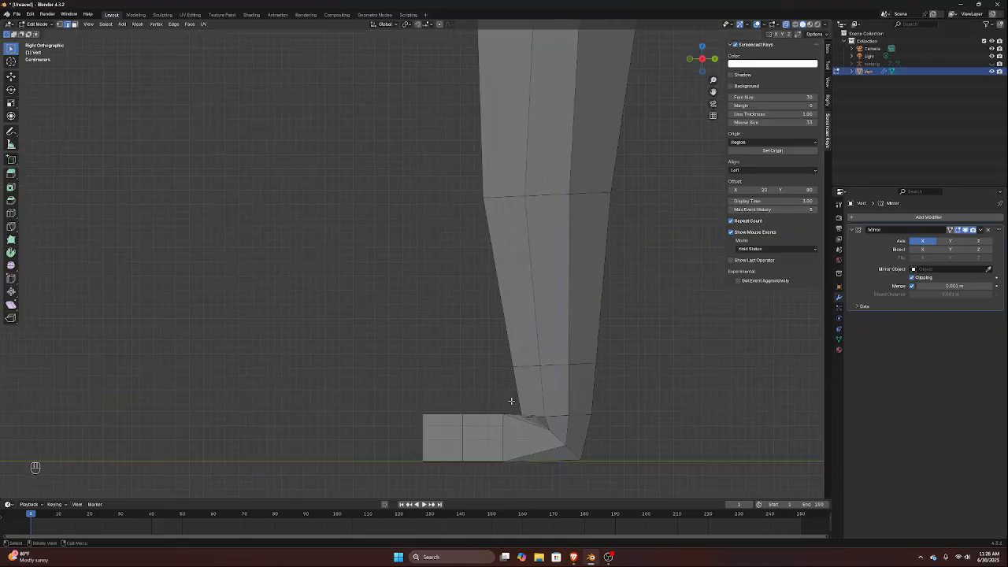
{"action": "middle_click_drag", "start_coordinate": [513, 405], "coordinate": [578, 407]}
{"action": "left_click", "coordinate": [596, 415]}
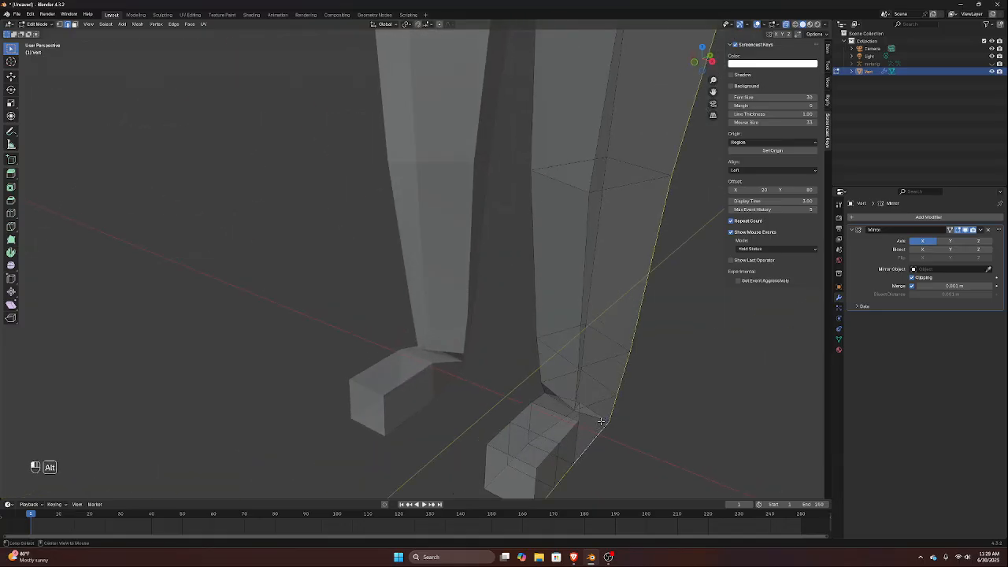
{"action": "left_click", "coordinate": [597, 417], "text": "alt"}
{"action": "middle_click_drag", "start_coordinate": [597, 419], "coordinate": [548, 378]}
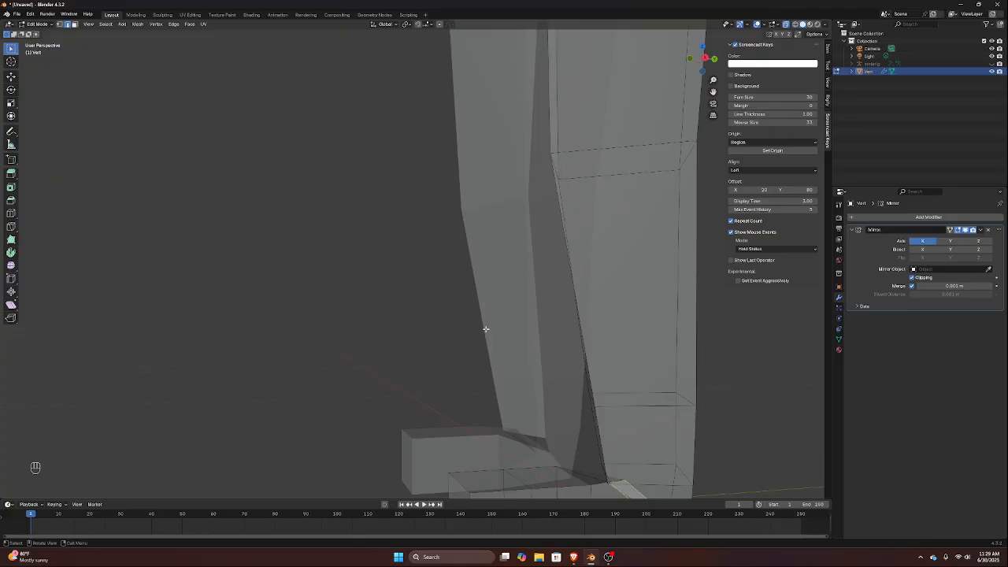
{"action": "key", "text": "KP_3"}
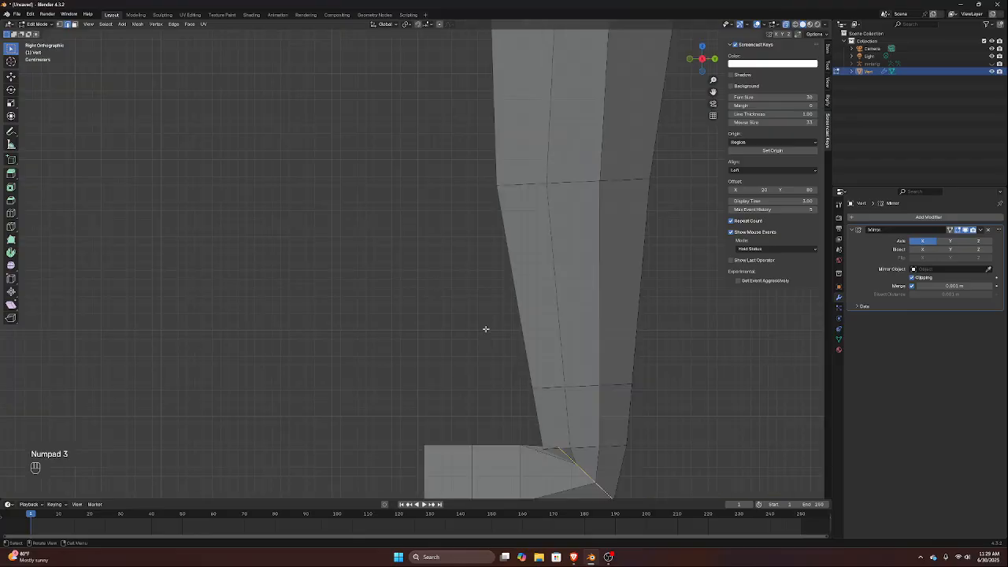
{"action": "left_click", "coordinate": [591, 446]}
{"action": "right_click", "coordinate": [590, 447]}
{"action": "left_click", "coordinate": [592, 450]}
{"action": "middle_click_drag", "start_coordinate": [592, 448], "coordinate": [607, 465]}
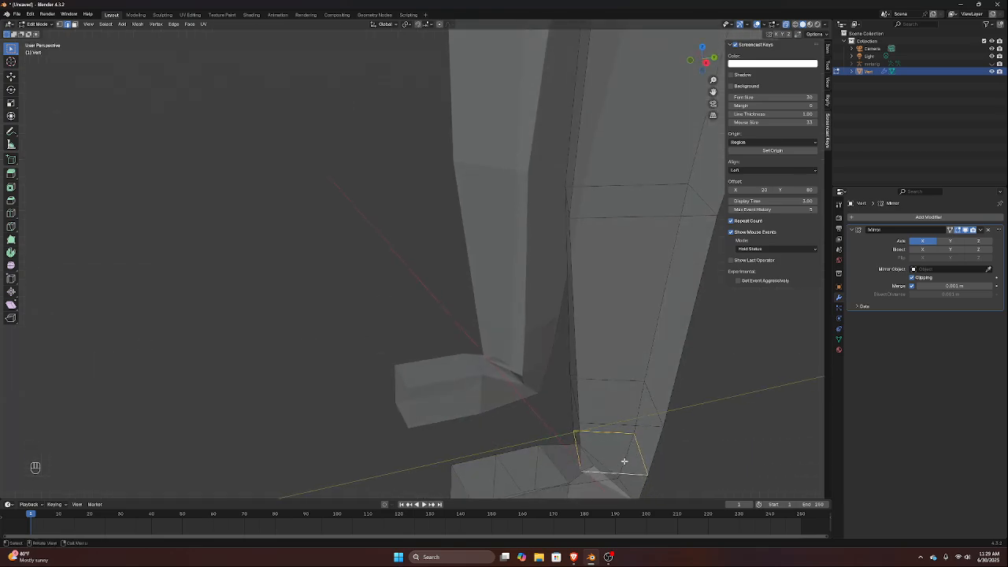
{"action": "key", "text": "x"}
{"action": "left_click", "coordinate": [622, 461]}
Select the diagonal ankle-to-heel loop and rotate it freely with trackball rotation until it lines up with the foot block in front view
{"action": "middle_click_drag", "start_coordinate": [624, 462], "coordinate": [510, 309], "text": "shift"}
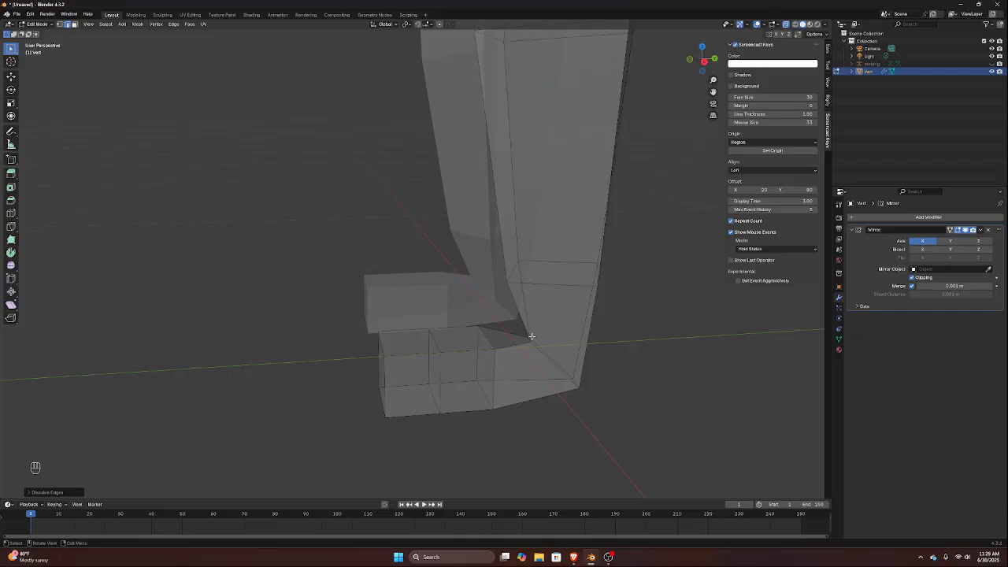
{"action": "left_click", "coordinate": [530, 338]}
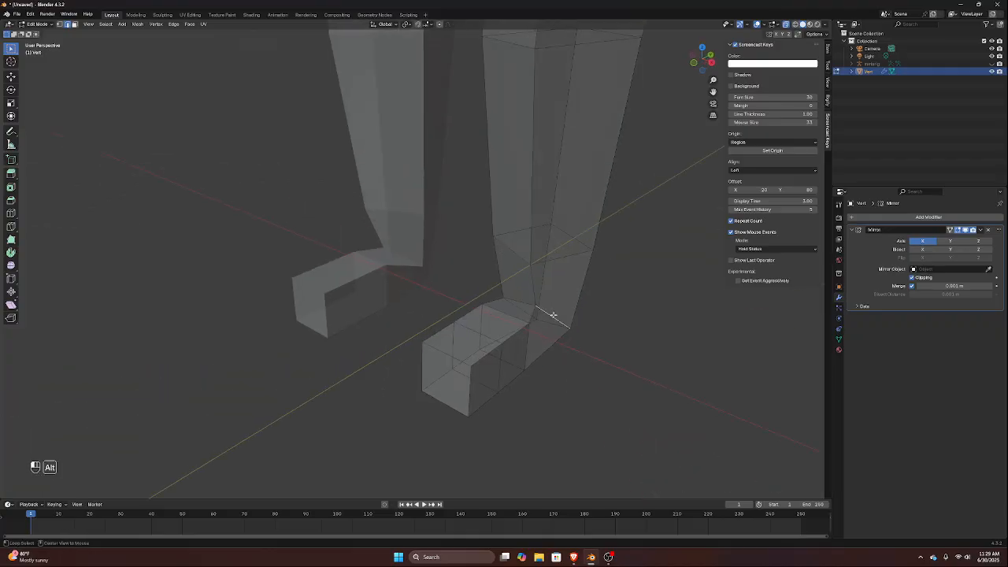
{"action": "left_click", "coordinate": [541, 313], "text": "alt"}
{"action": "key", "text": "KP_1"}
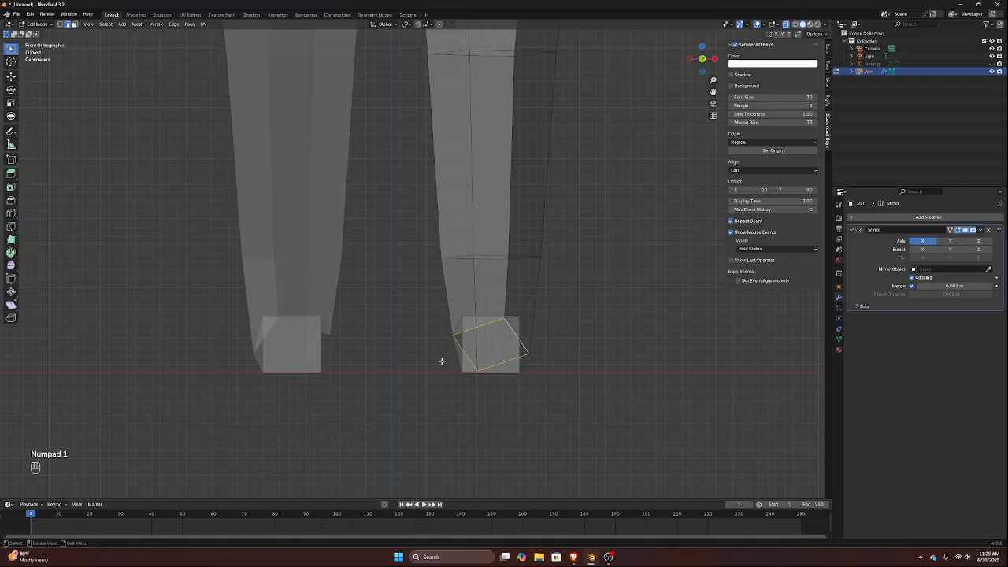
{"action": "key", "text": "r"}
{"action": "key", "text": "r"}
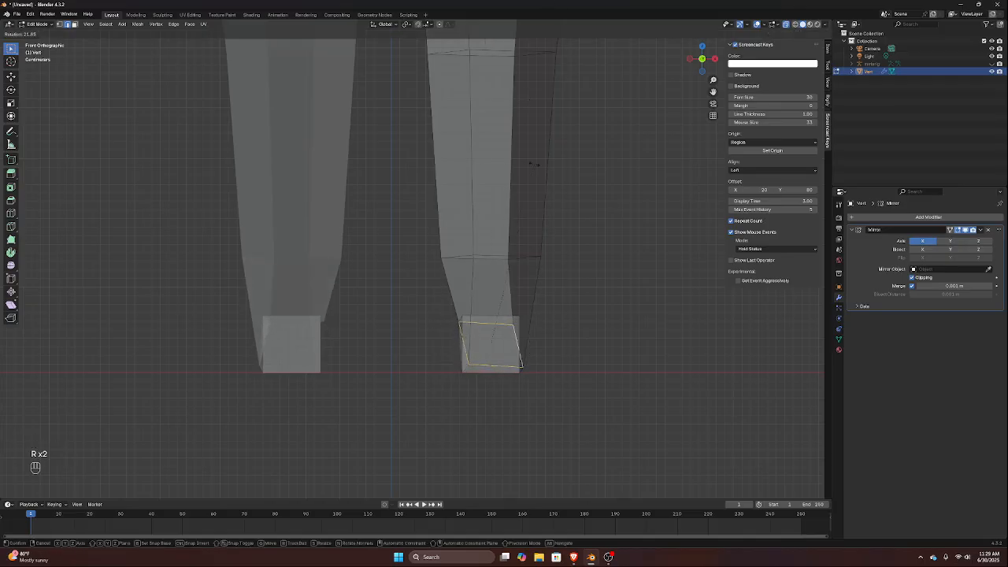
{"action": "left_click", "coordinate": [533, 164]}
Select the front upper edge of the ankle loop and slide it up along the shin
{"action": "middle_click_drag", "start_coordinate": [637, 349], "coordinate": [539, 364]}
{"action": "key", "text": "KP_3"}
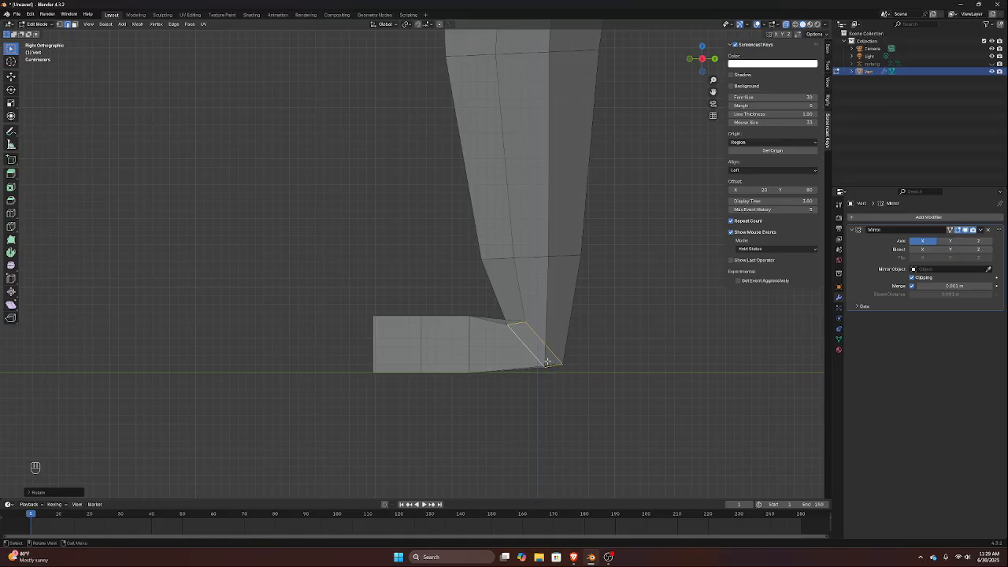
{"action": "left_click", "coordinate": [515, 324]}
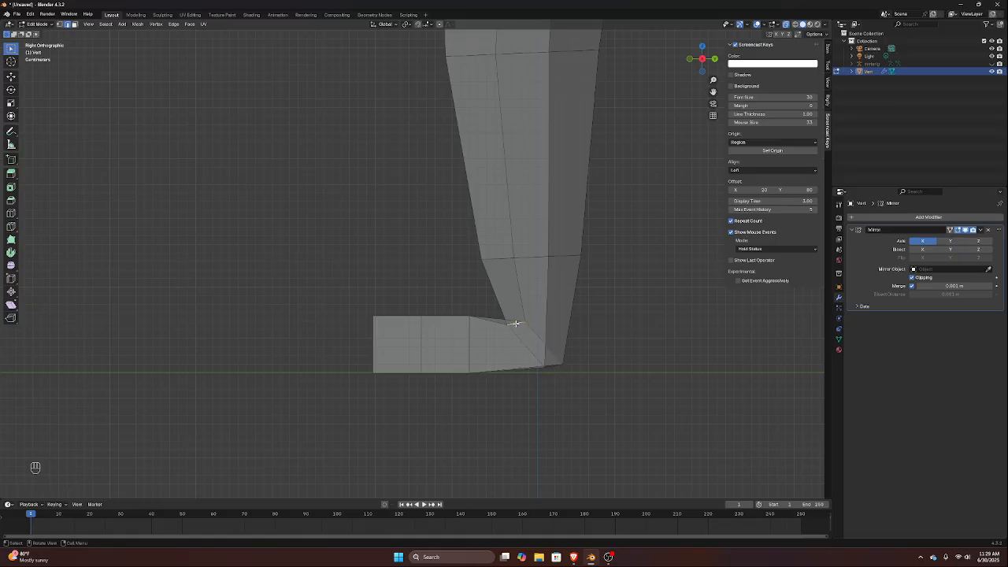
{"action": "key", "text": "g"}
{"action": "key", "text": "g"}
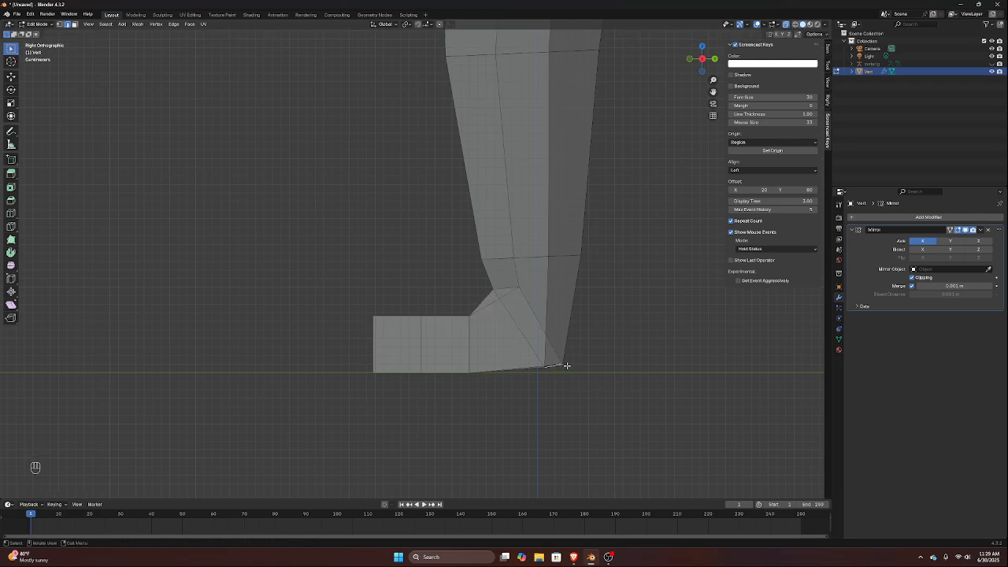
Select the bottom edge of the heel and flatten it along the Y axis by scaling to 0
{"action": "middle_click_drag", "start_coordinate": [565, 365], "coordinate": [534, 385]}
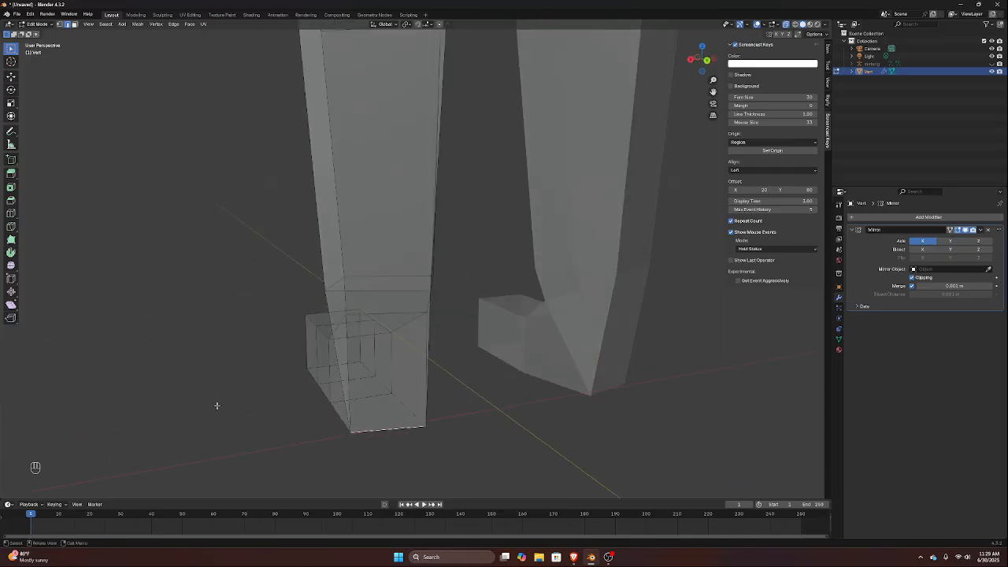
{"action": "middle_click_drag", "start_coordinate": [268, 418], "coordinate": [247, 430]}
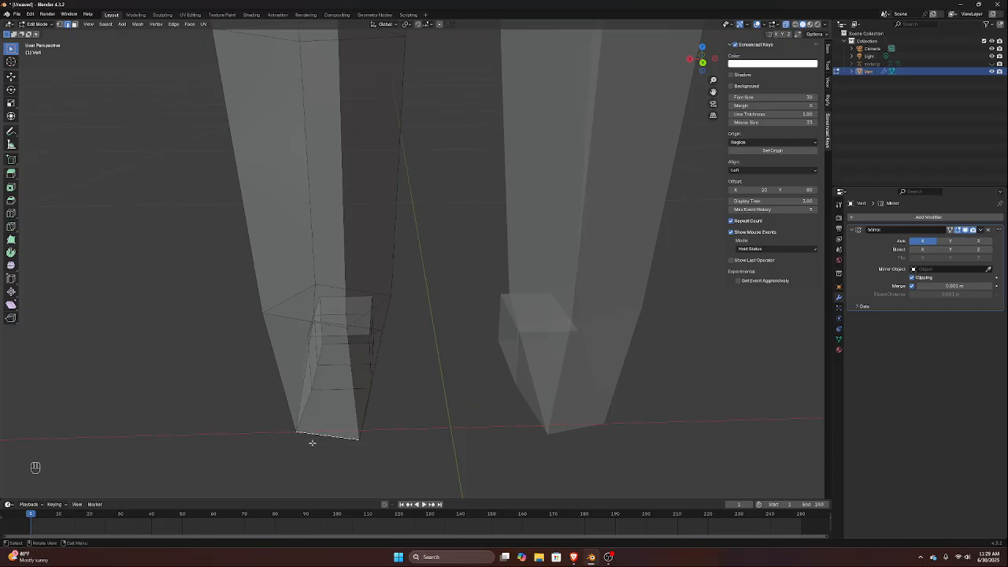
{"action": "key", "text": "KP_3"}
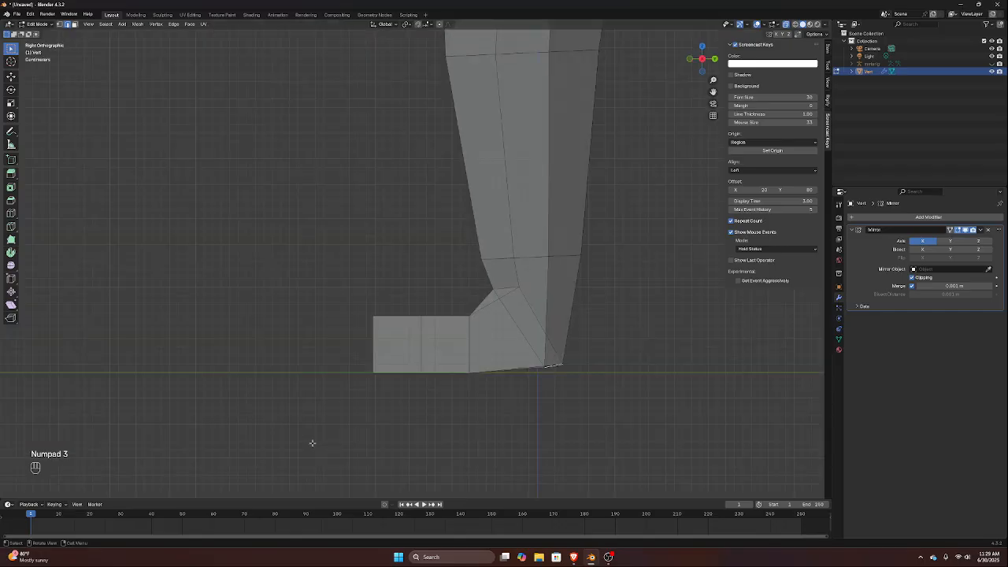
{"action": "key", "text": "s"}
{"action": "key", "text": "y"}
{"action": "key", "text": "0"}
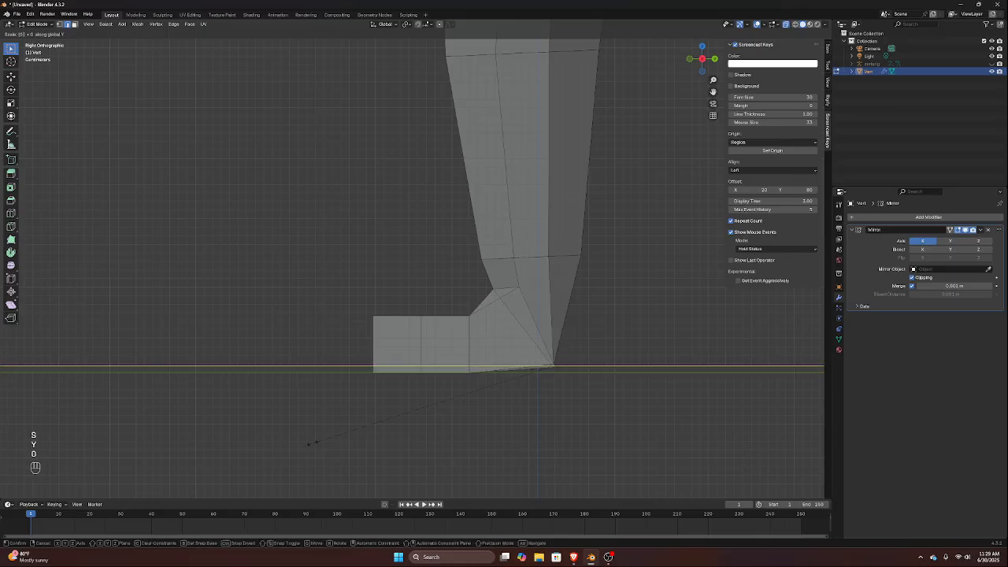
{"action": "key", "text": "Return"}
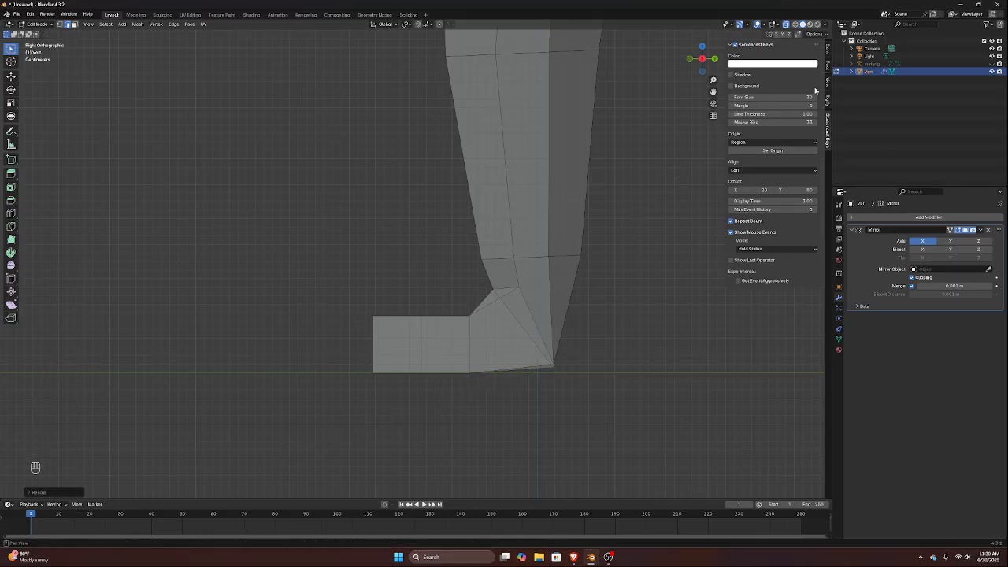
Show the transform values, switch to Object Mode and snap the 3D cursor to the world origin
{"action": "left_click", "coordinate": [828, 56]}
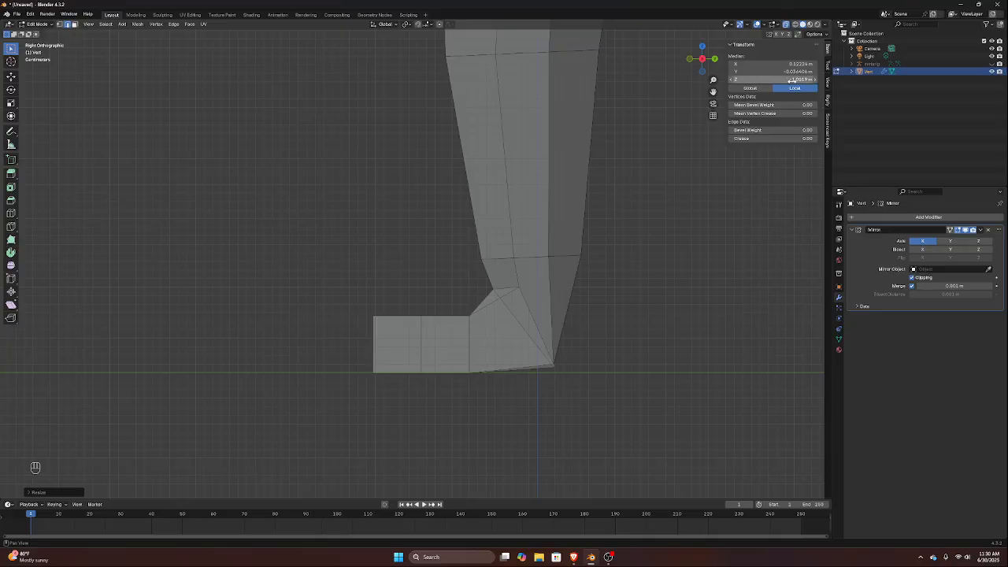
{"action": "scroll", "coordinate": [512, 193], "scroll_direction": "down", "scroll_amount": 4}
{"action": "middle_click_drag", "start_coordinate": [500, 221], "coordinate": [493, 250]}
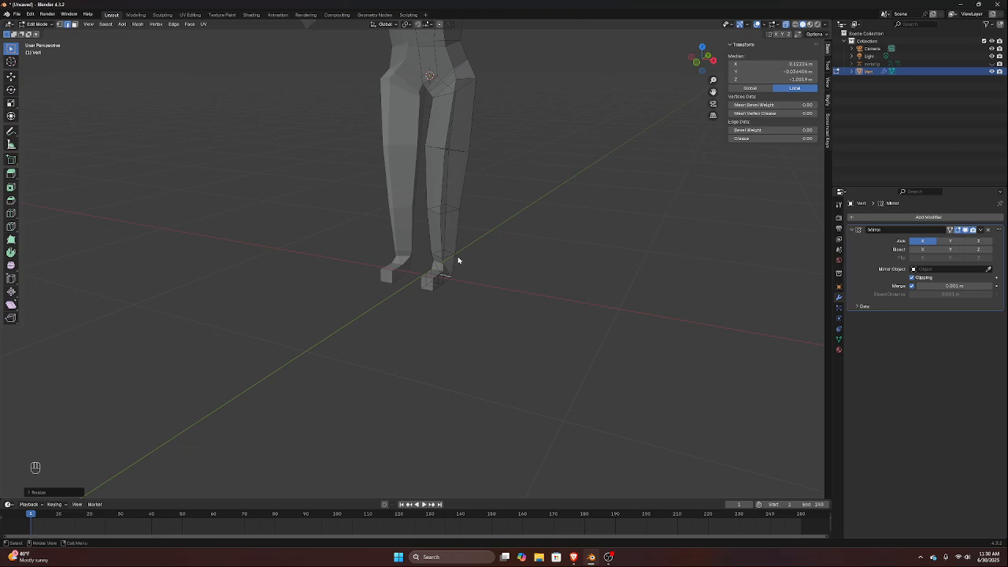
{"action": "key", "text": "Tab"}
{"action": "key", "text": "shift+s"}
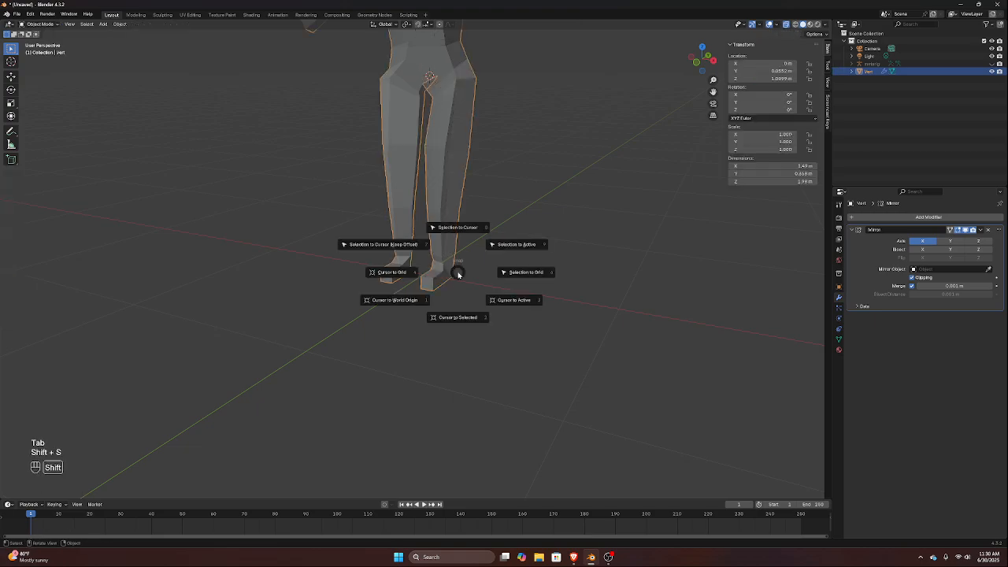
{"action": "left_click", "coordinate": [401, 303]}
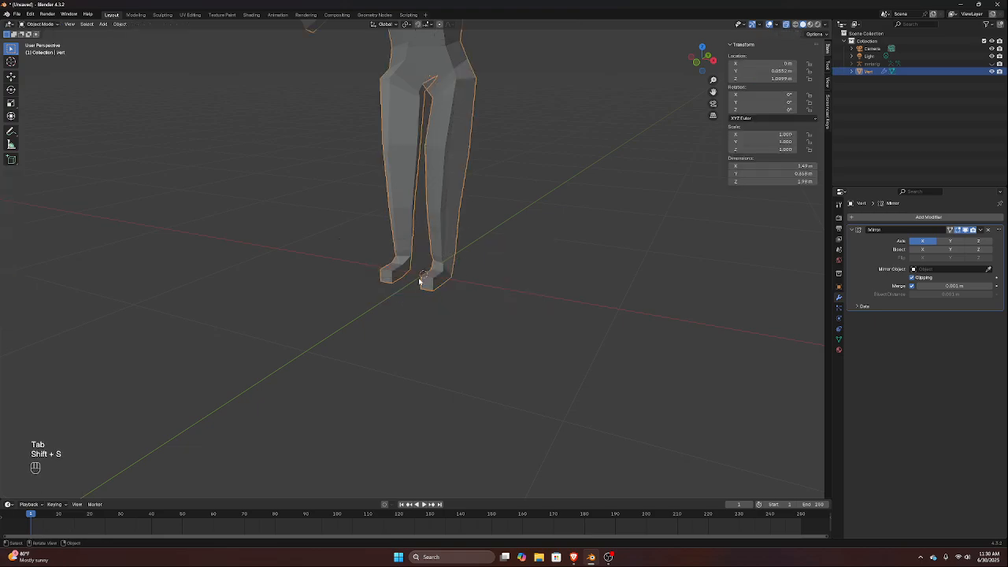
Set the body mesh's origin to the 3D cursor
{"action": "key", "text": "Tab"}
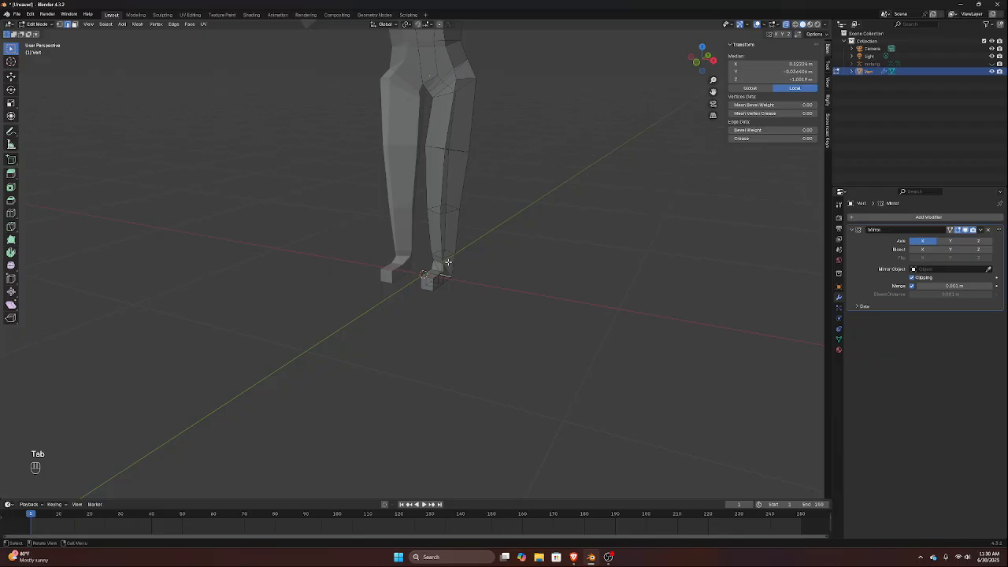
{"action": "key", "text": "Tab"}
{"action": "right_click", "coordinate": [448, 261]}
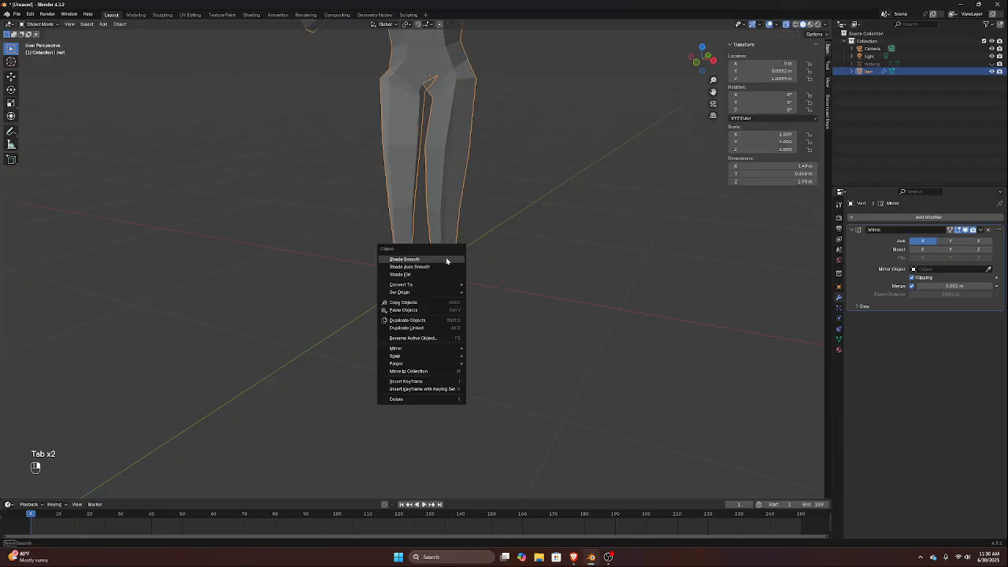
{"action": "mouse_move", "coordinate": [439, 292]}
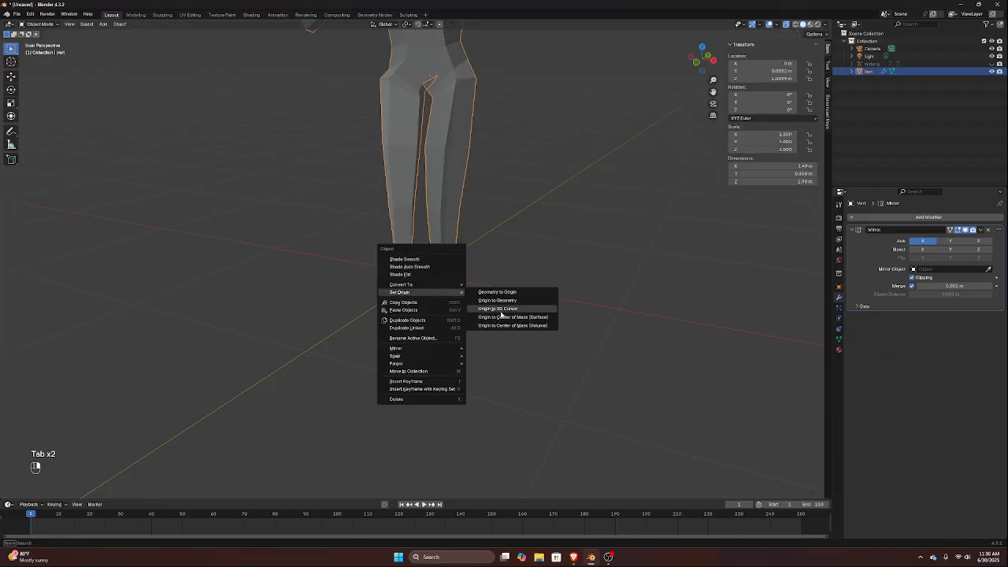
{"action": "left_click", "coordinate": [501, 309]}
Return to mesh editing and set the bottom heel edge's local median Z to 0 m
{"action": "key", "text": "Tab"}
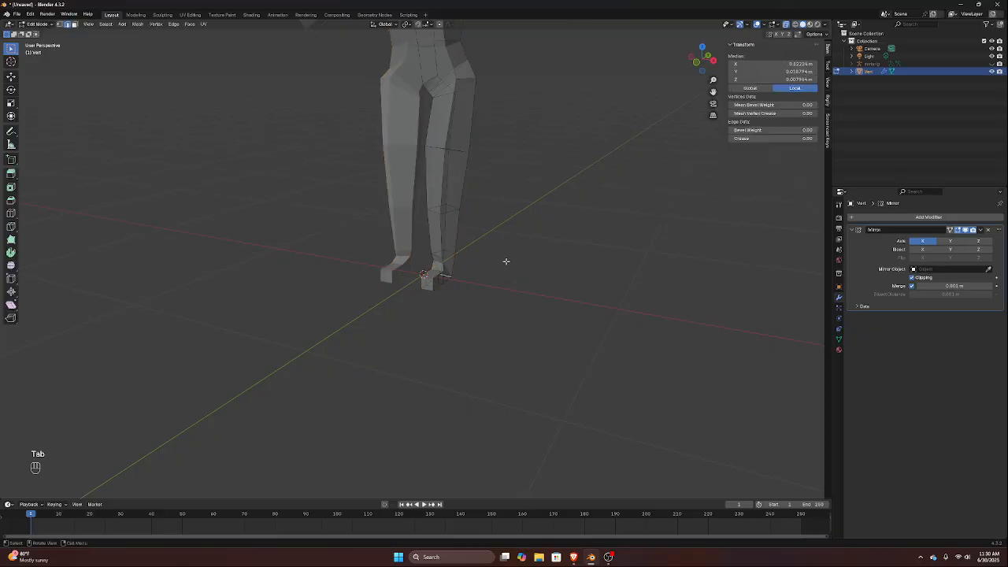
{"action": "key", "text": "KP_3"}
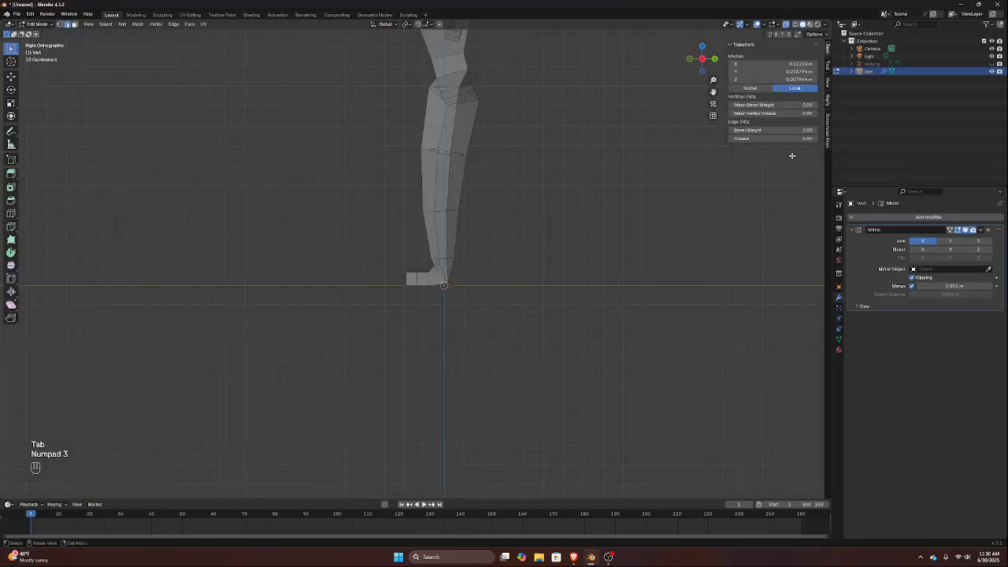
{"action": "left_click", "coordinate": [744, 80]}
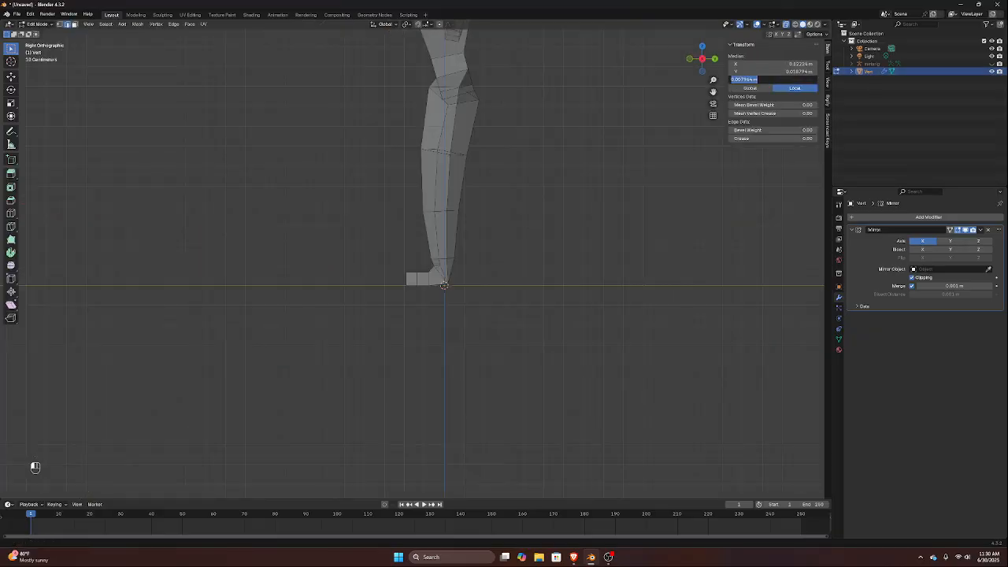
{"action": "type", "text": "0"}
{"action": "key", "text": "Return"}
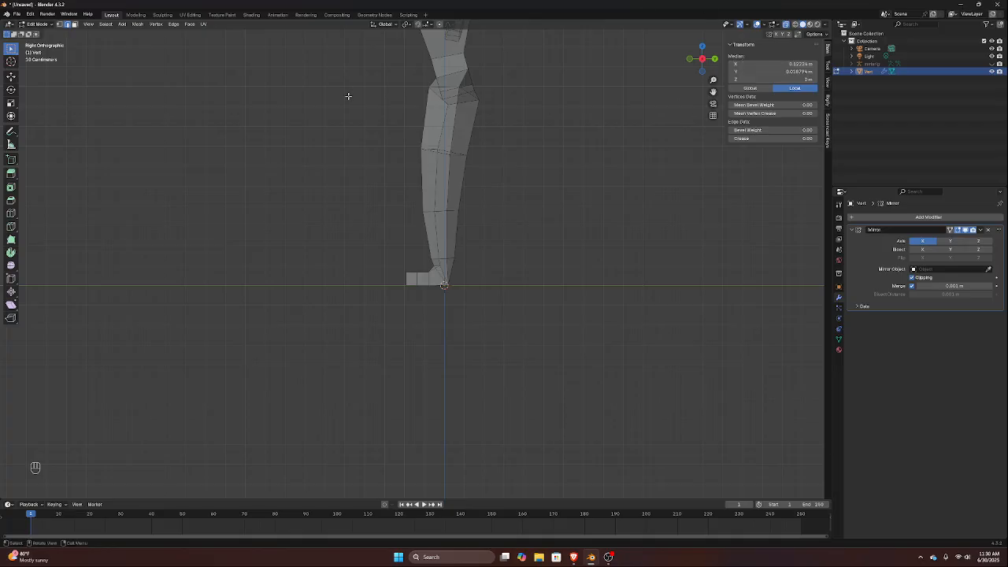
Select the sole edge where the foot block meets the heel section and set its local median Z to 0 m
{"action": "scroll", "coordinate": [492, 293], "scroll_direction": "up", "scroll_amount": 5}
{"action": "scroll", "coordinate": [492, 293], "scroll_direction": "up", "scroll_amount": 2}
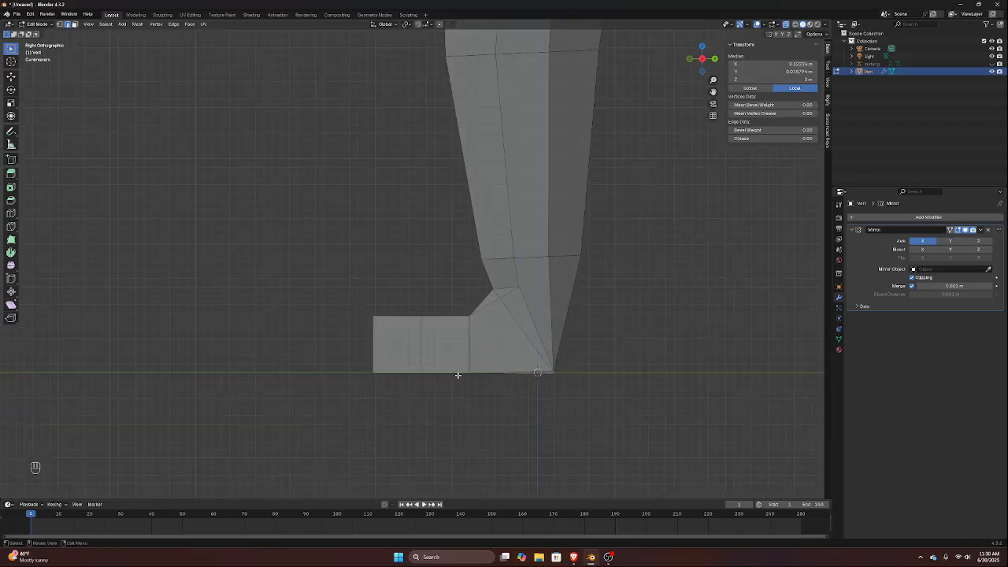
{"action": "middle_click_drag", "start_coordinate": [475, 380], "coordinate": [588, 224]}
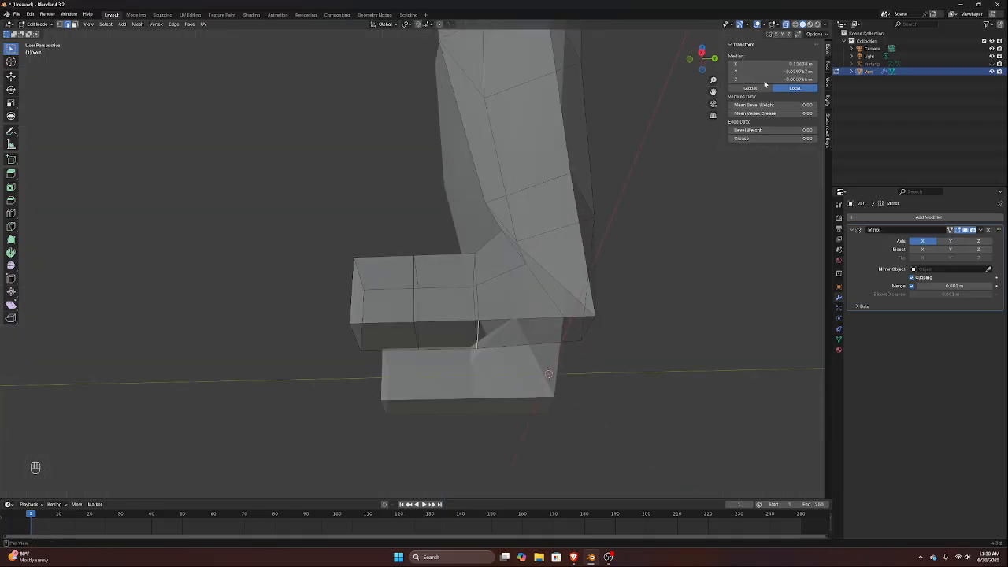
{"action": "left_click", "coordinate": [767, 80]}
{"action": "type", "text": "0"}
{"action": "key", "text": "Return"}
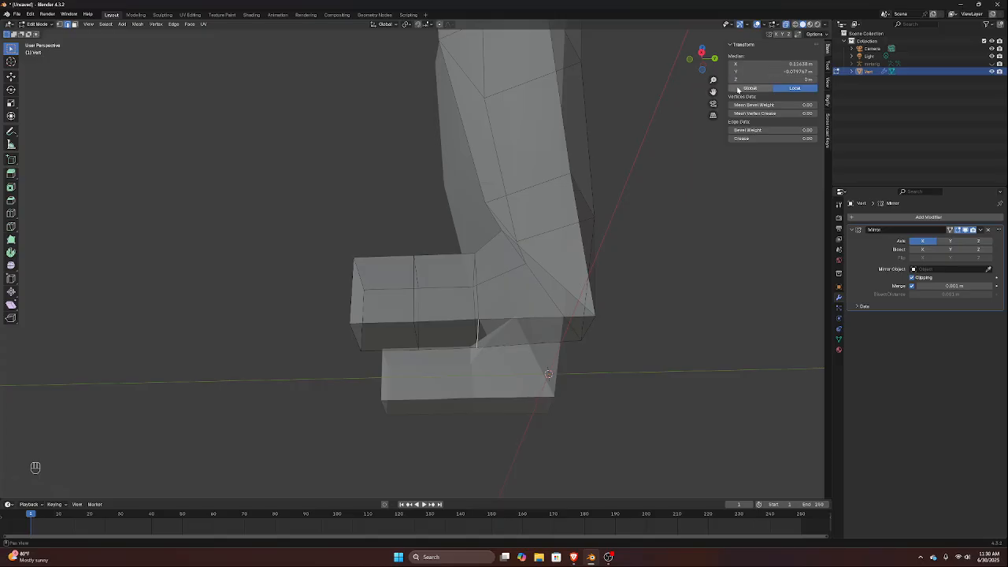
Set the local median Z of the middle sole edge and of the toe's bottom edge to 0 m, one after the other
{"action": "left_click", "coordinate": [414, 331]}
{"action": "left_click", "coordinate": [768, 79]}
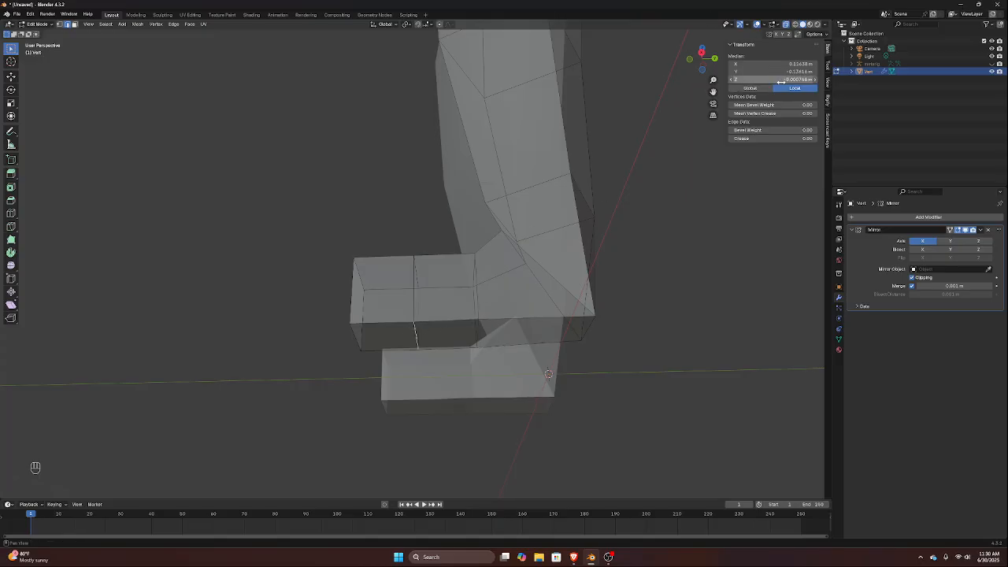
{"action": "type", "text": "0"}
{"action": "key", "text": "Return"}
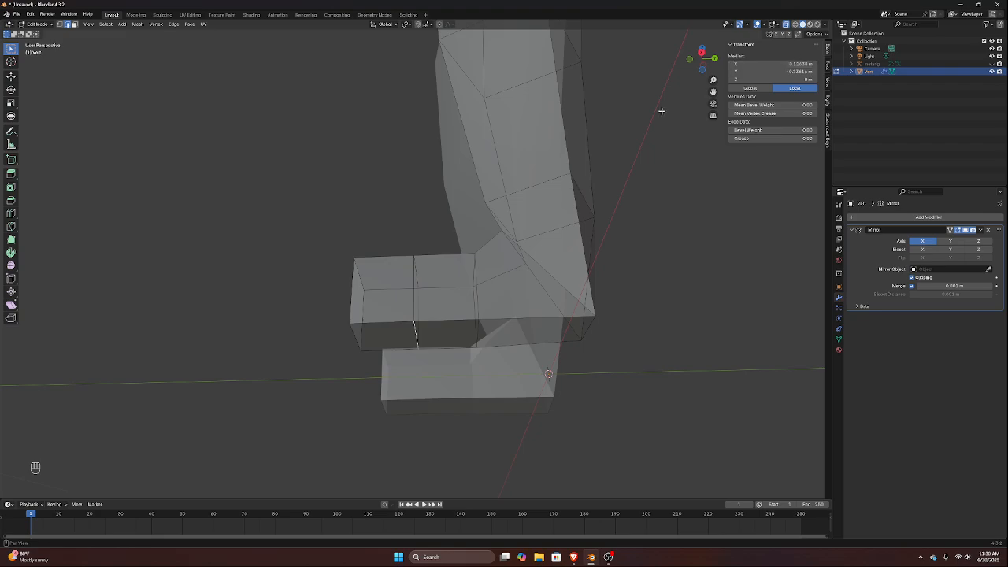
{"action": "left_click", "coordinate": [356, 332]}
{"action": "left_click", "coordinate": [806, 79]}
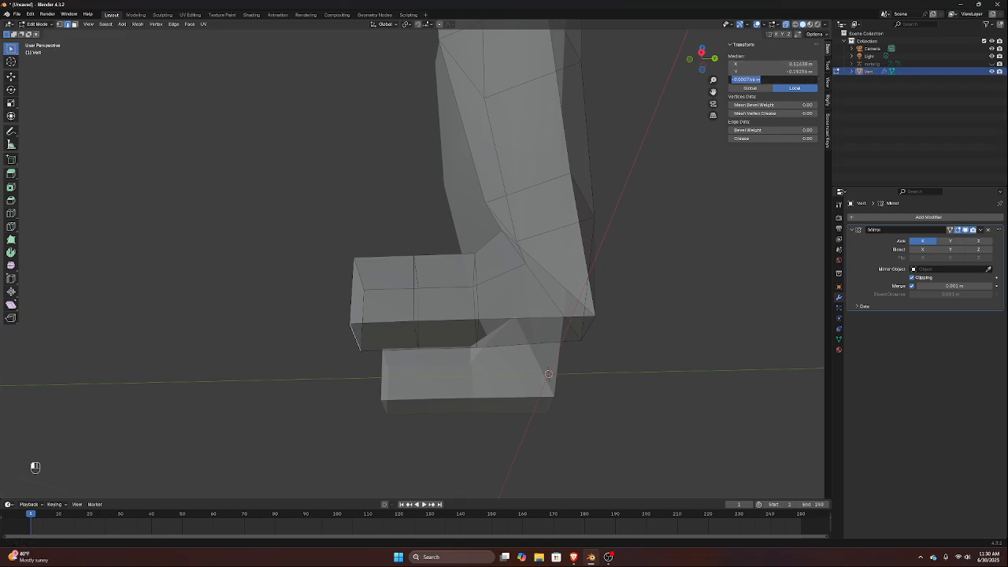
{"action": "type", "text": "0"}
{"action": "key", "text": "Return"}
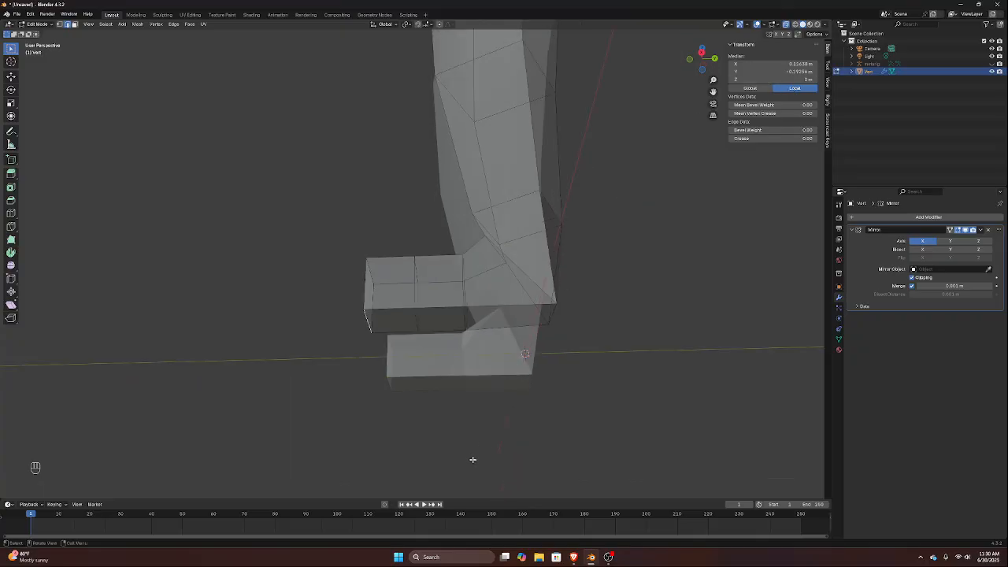
{"action": "middle_click_drag", "start_coordinate": [473, 461], "coordinate": [536, 261]}
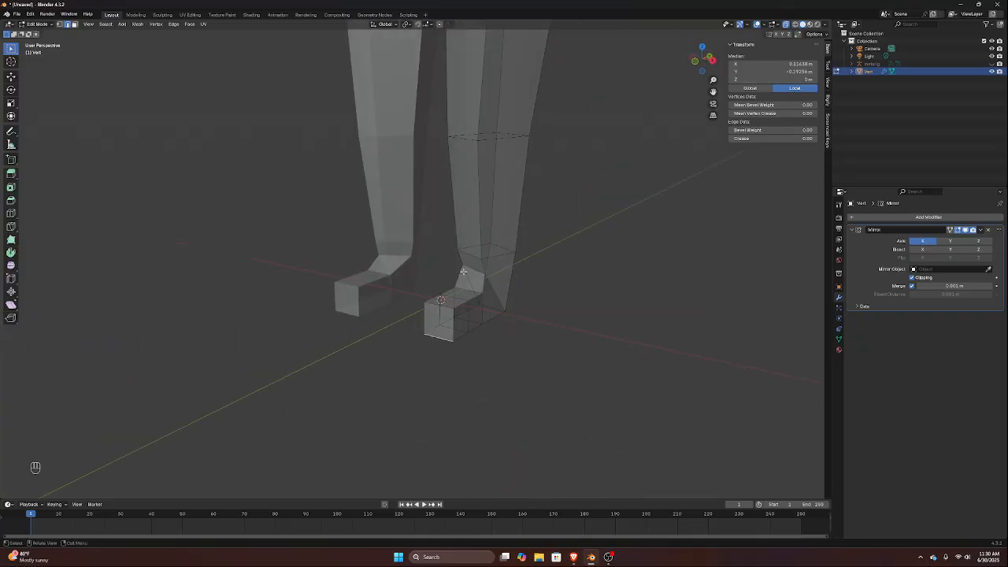
Flatten the front ankle edge along Y with scale 0 and move it about 0.02 m forward along Y
{"action": "left_click", "coordinate": [477, 268]}
{"action": "key", "text": "KP_3"}
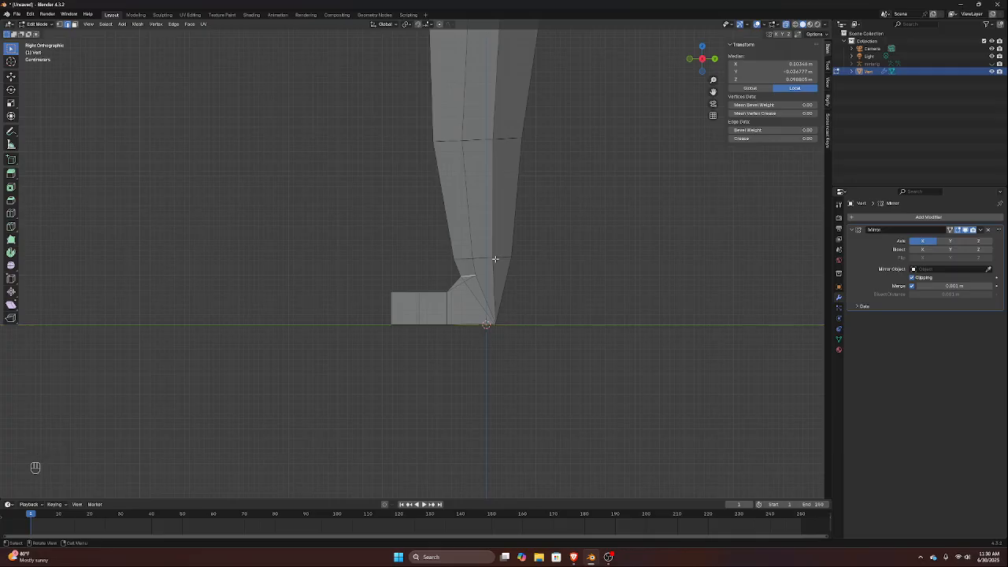
{"action": "key", "text": "s"}
{"action": "key", "text": "y"}
{"action": "key", "text": "0"}
{"action": "key", "text": "Return"}
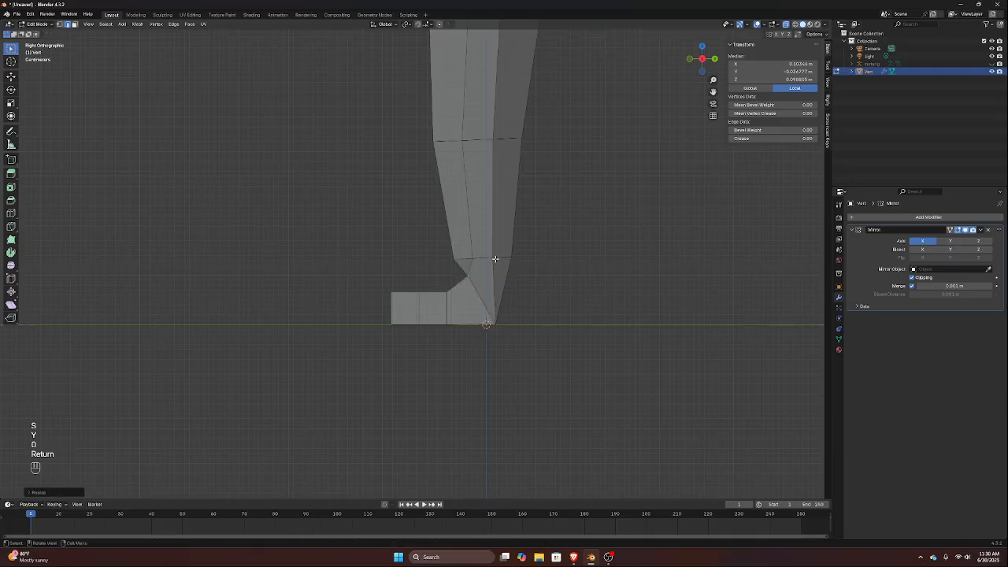
{"action": "key", "text": "g"}
{"action": "key", "text": "y"}
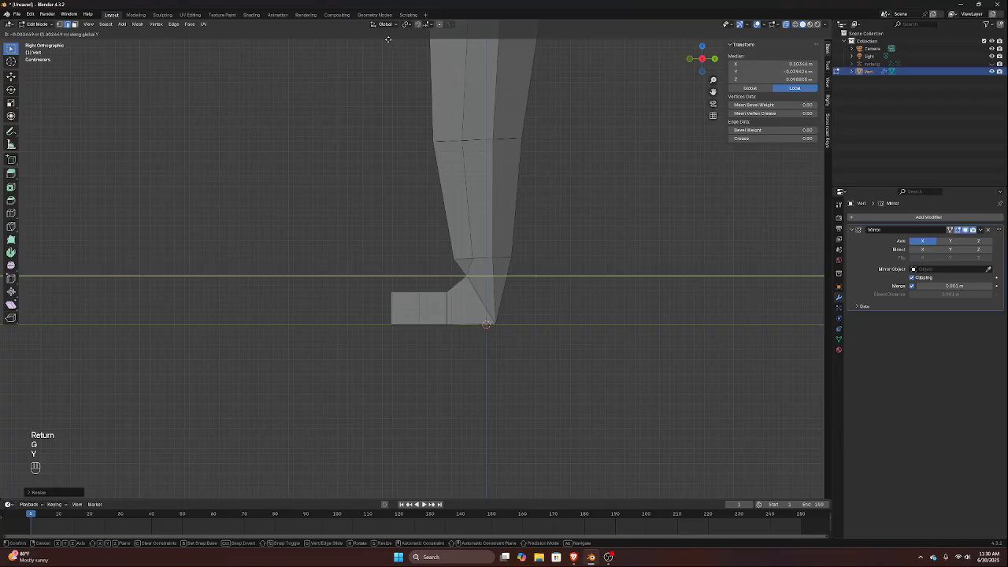
{"action": "left_click", "coordinate": [371, 49]}
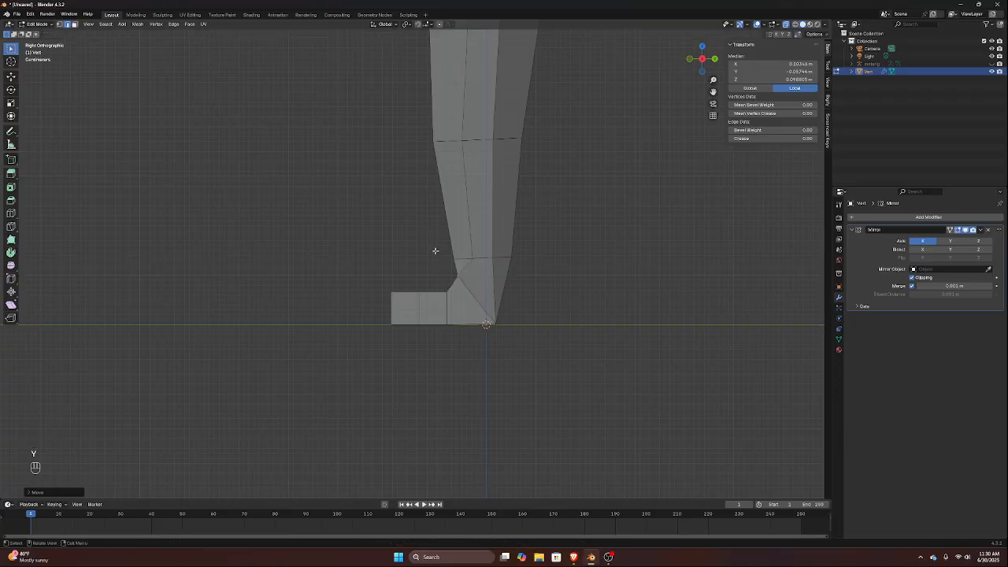
Select the ankle edge loop and scale it to about 0.7 along Y
{"action": "left_click_drag", "start_coordinate": [435, 250], "coordinate": [546, 265]}
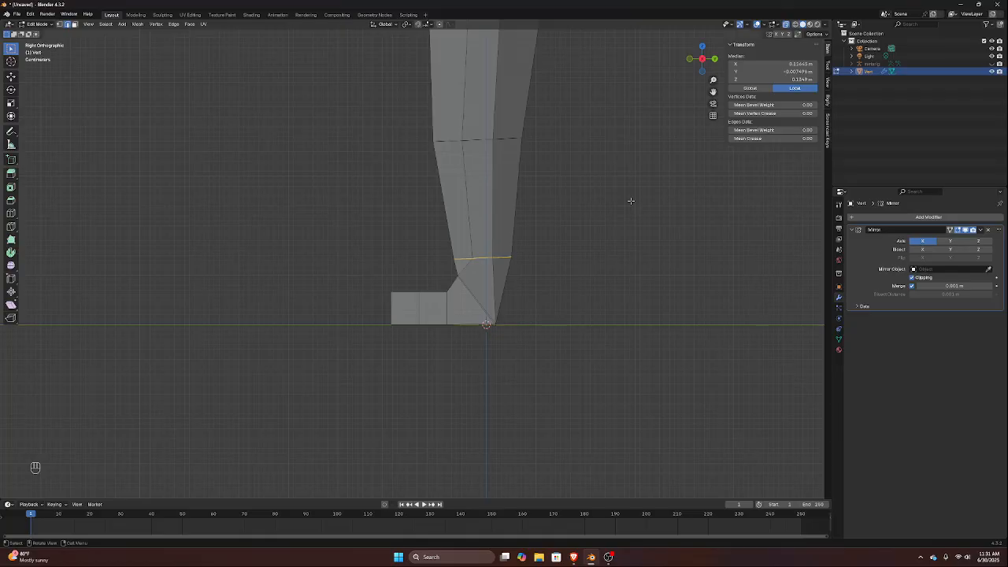
{"action": "key", "text": "s"}
{"action": "key", "text": "y"}
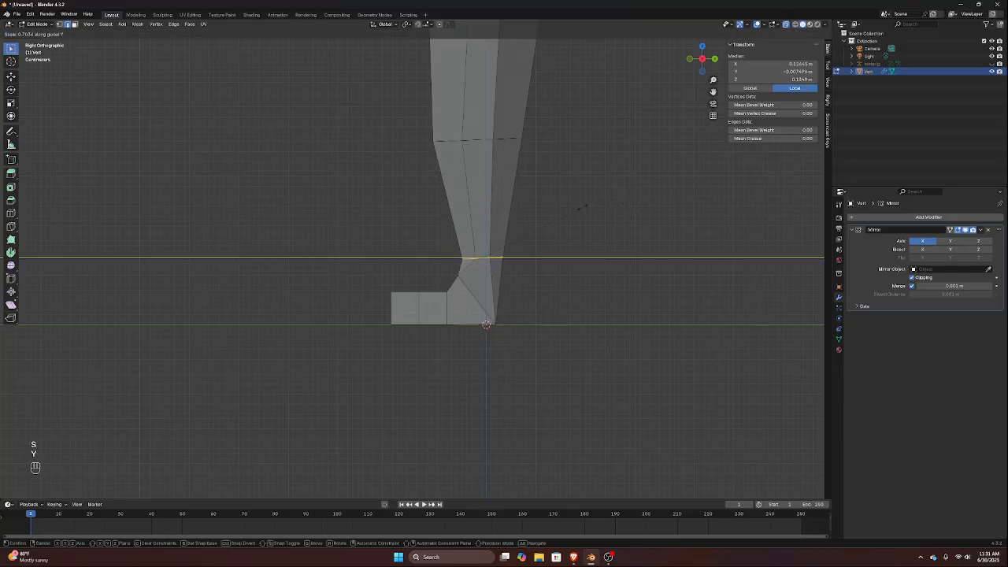
{"action": "left_click", "coordinate": [578, 206]}
{"action": "scroll", "coordinate": [416, 298], "scroll_direction": "up", "scroll_amount": 4}
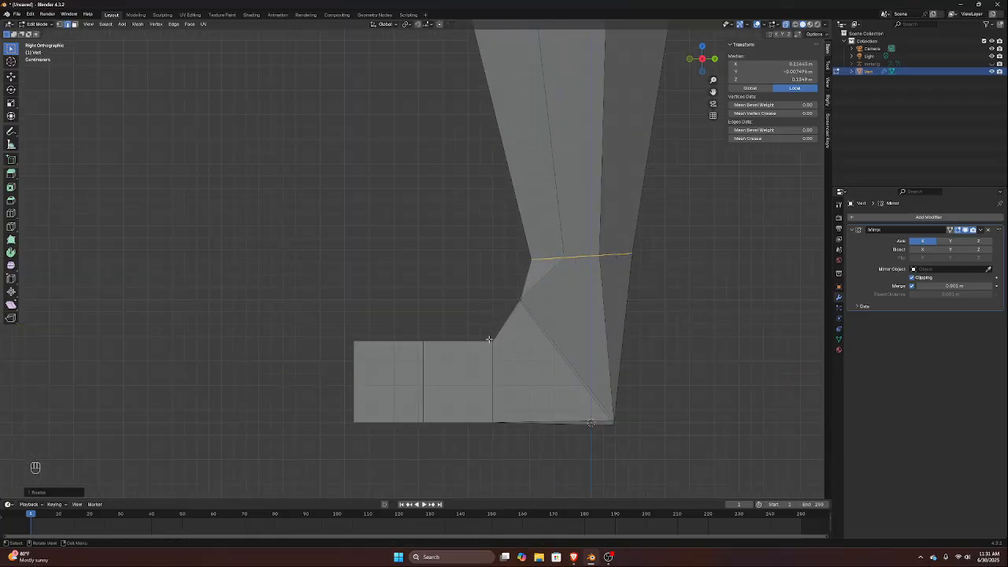
Move the foot's top edge where the instep meets the foot block about 0.015 m forward and 0.01 m up in side view
{"action": "middle_click_drag", "start_coordinate": [488, 339], "coordinate": [481, 360]}
{"action": "left_click", "coordinate": [494, 398]}
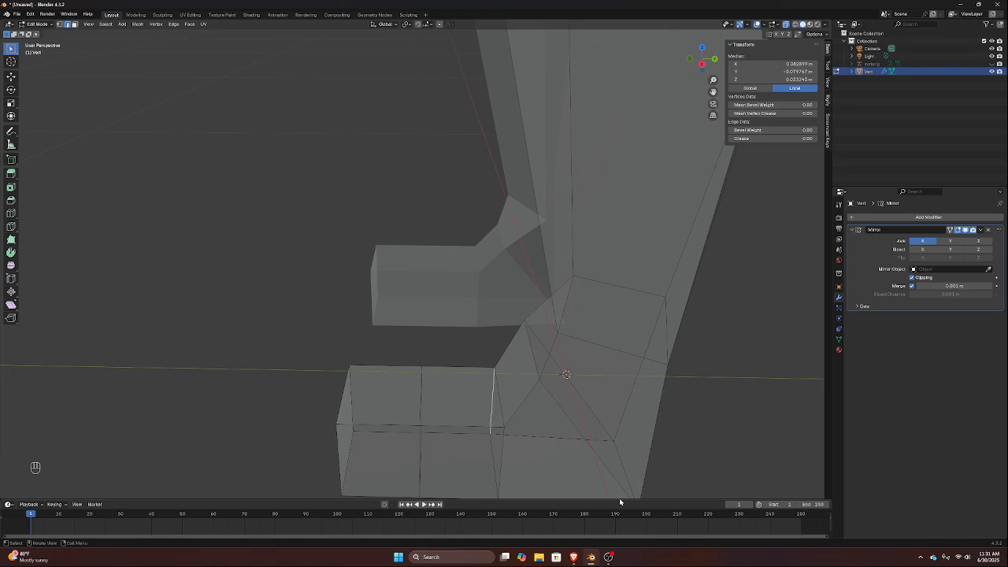
{"action": "left_click", "coordinate": [498, 399]}
{"action": "key", "text": "KP_3"}
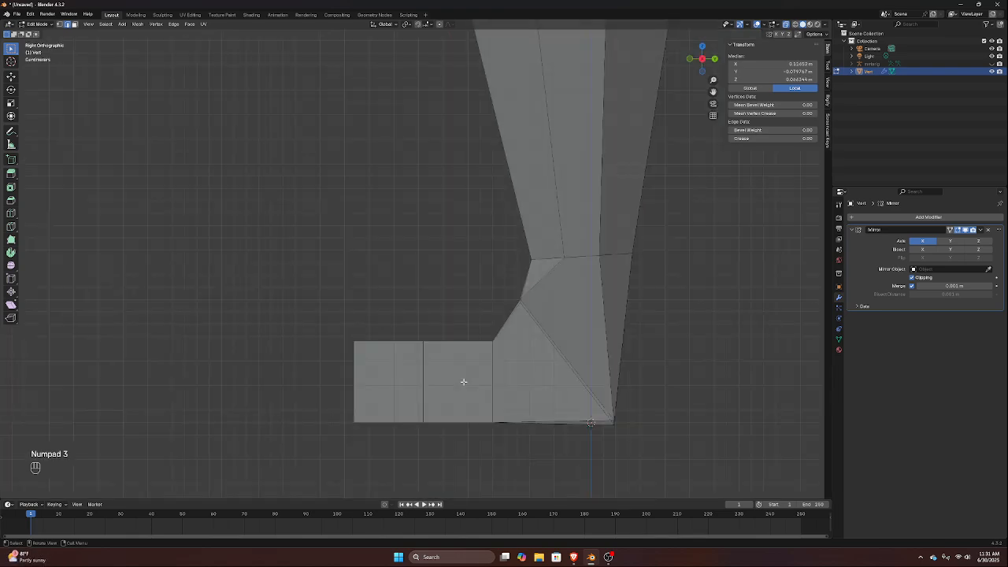
{"action": "key", "text": "g"}
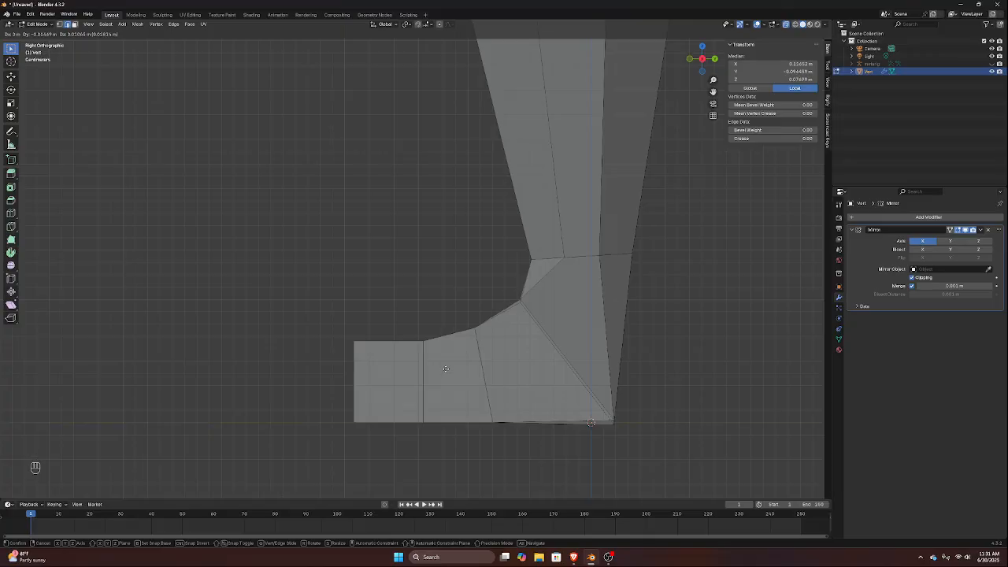
{"action": "left_click", "coordinate": [442, 368]}
Select the front toe block and move it about 0.02 m forward along Y to lengthen the foot
{"action": "left_click_drag", "start_coordinate": [283, 302], "coordinate": [452, 489]}
{"action": "key", "text": "g"}
{"action": "key", "text": "y"}
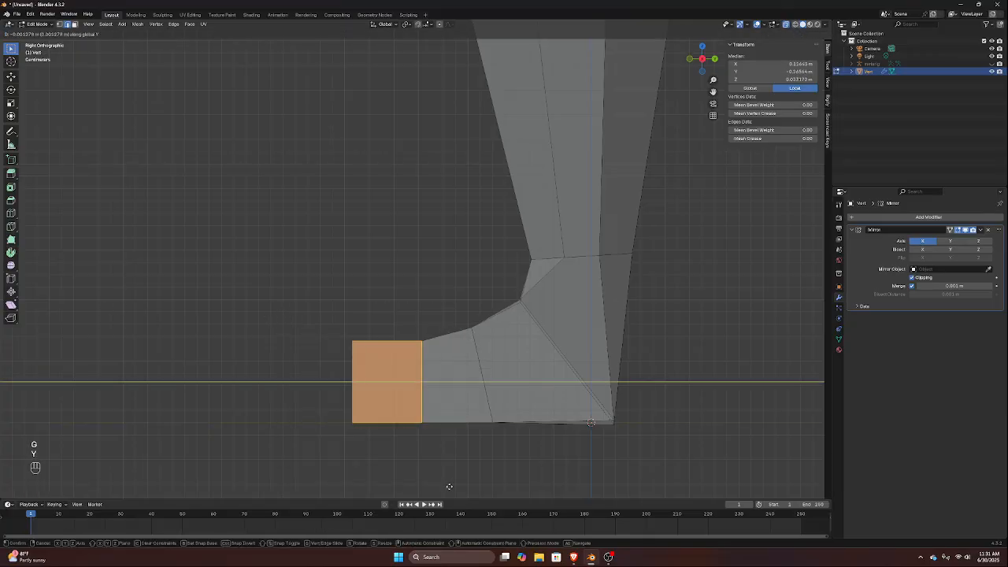
{"action": "left_click", "coordinate": [427, 484]}
Select the ankle, knee and mid-thigh edge loops of the editable leg and rotate them together about 22° around Z
{"action": "middle_click_drag", "start_coordinate": [462, 439], "coordinate": [599, 343]}
{"action": "scroll", "coordinate": [590, 338], "scroll_direction": "down", "scroll_amount": 2}
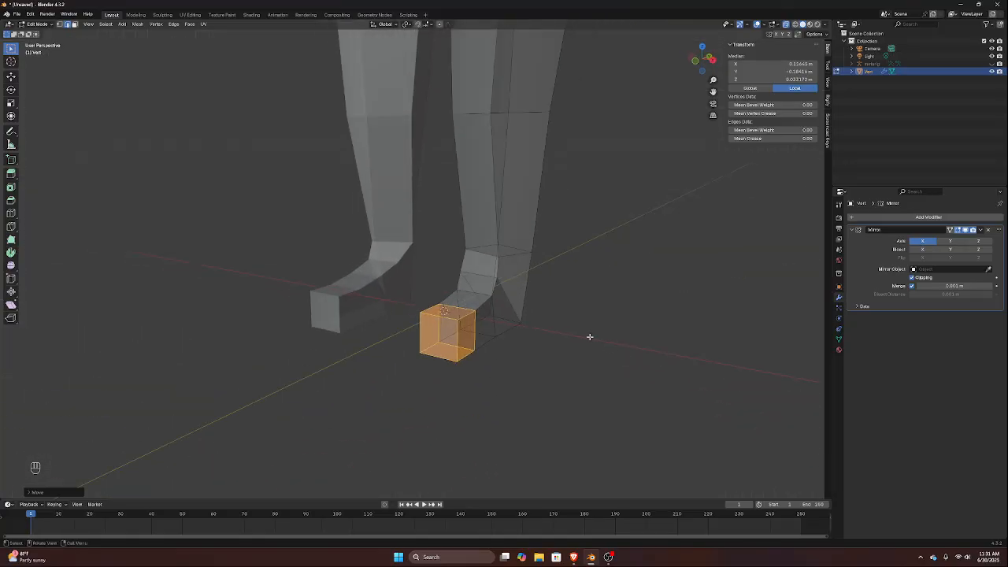
{"action": "key", "text": "KP_1"}
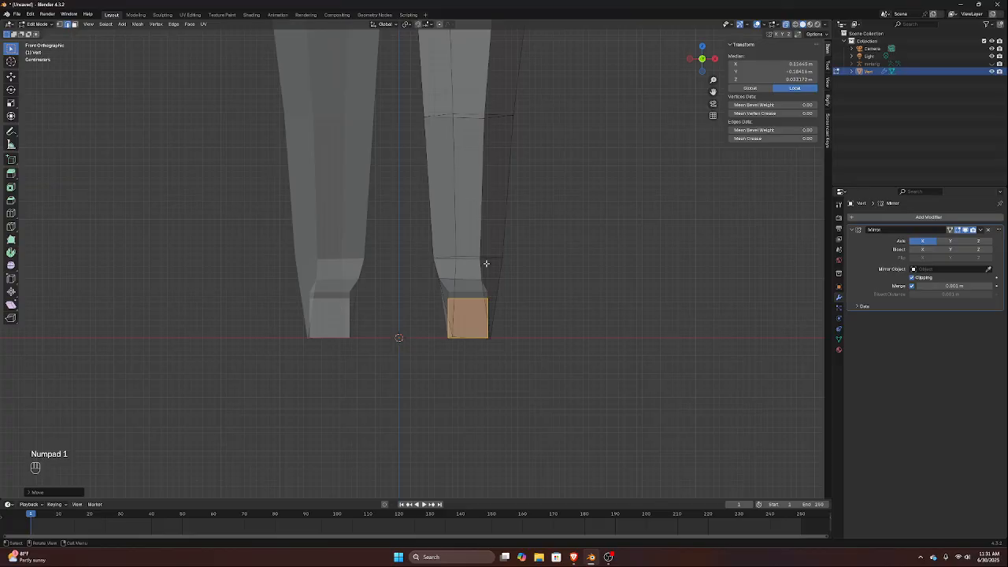
{"action": "scroll", "coordinate": [480, 250], "scroll_direction": "up", "scroll_amount": 5}
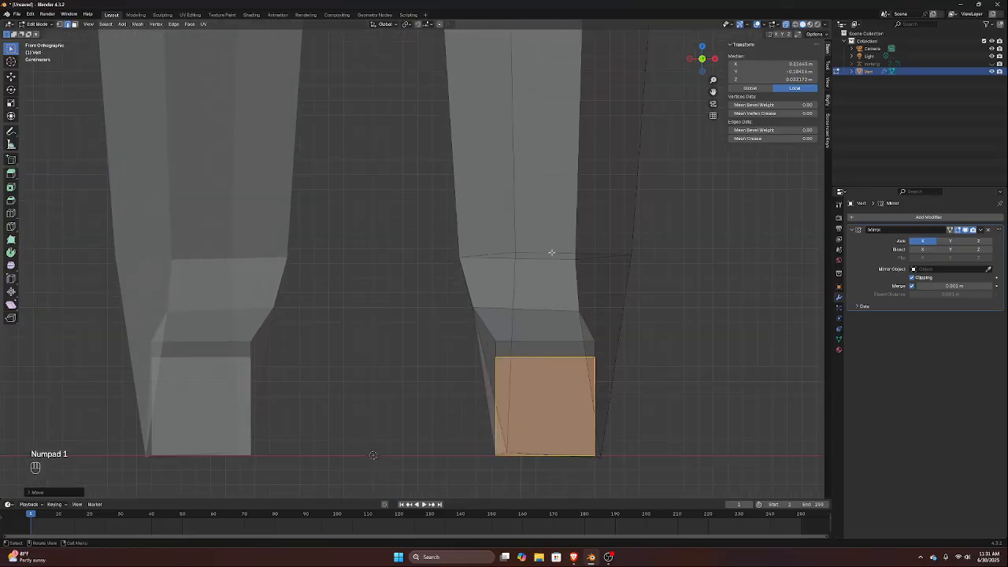
{"action": "key", "text": "super"}
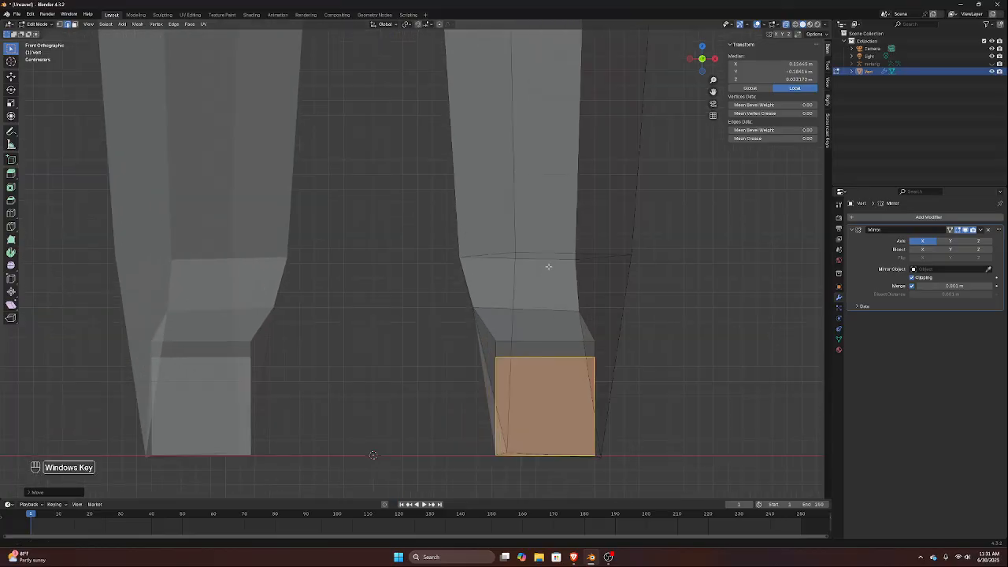
{"action": "key", "text": "super"}
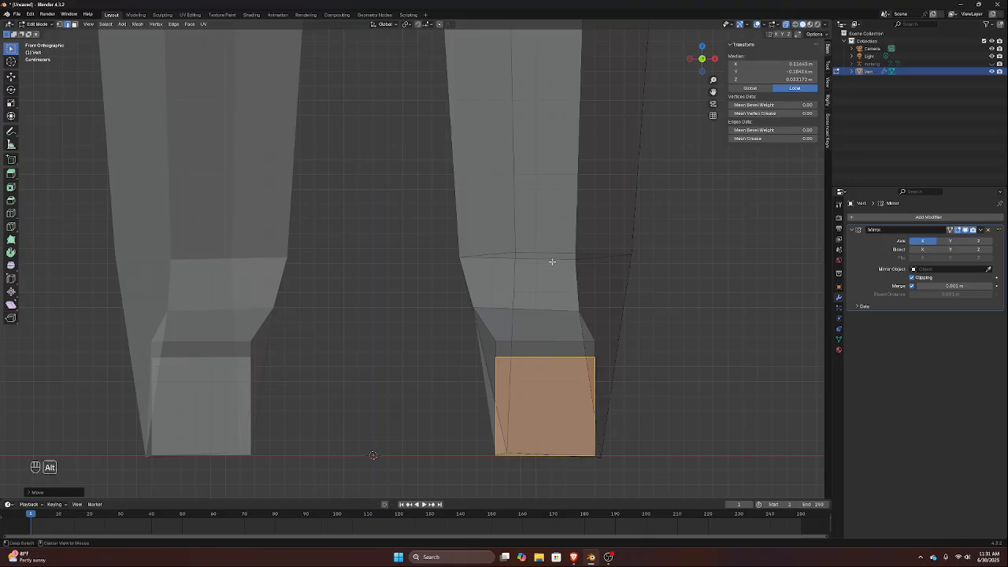
{"action": "left_click", "coordinate": [546, 260], "text": "alt"}
{"action": "scroll", "coordinate": [547, 263], "scroll_direction": "down", "scroll_amount": 4}
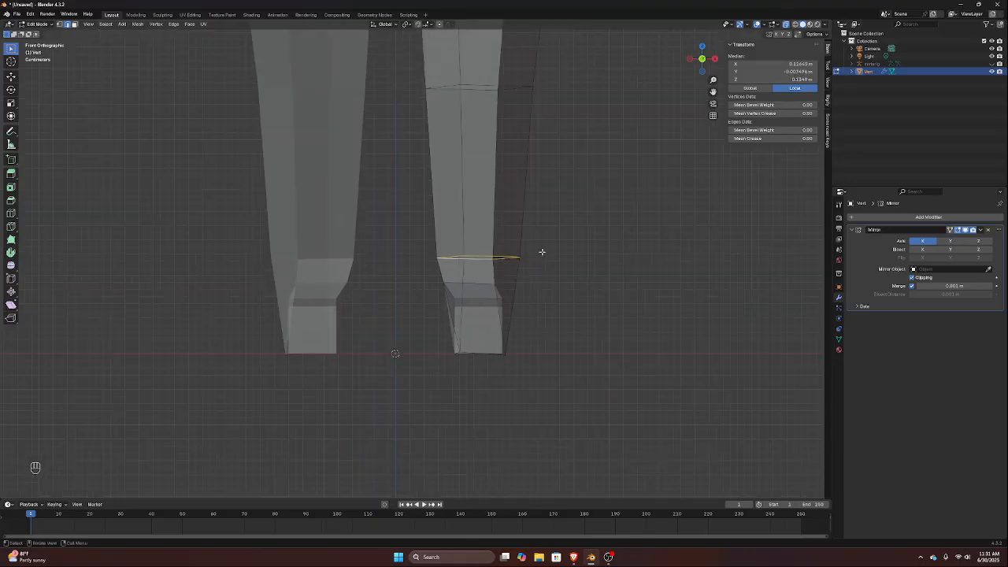
{"action": "key", "text": "shift"}
{"action": "left_click", "coordinate": [475, 91], "text": "alt+shift"}
{"action": "scroll", "coordinate": [476, 91], "scroll_direction": "down", "scroll_amount": 3}
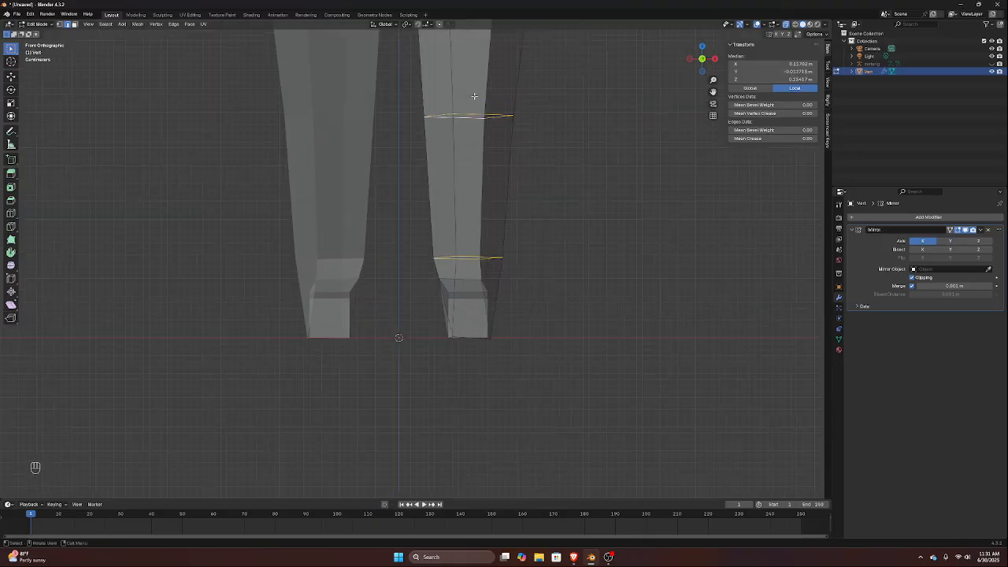
{"action": "middle_click_drag", "start_coordinate": [472, 92], "coordinate": [464, 201], "text": "shift"}
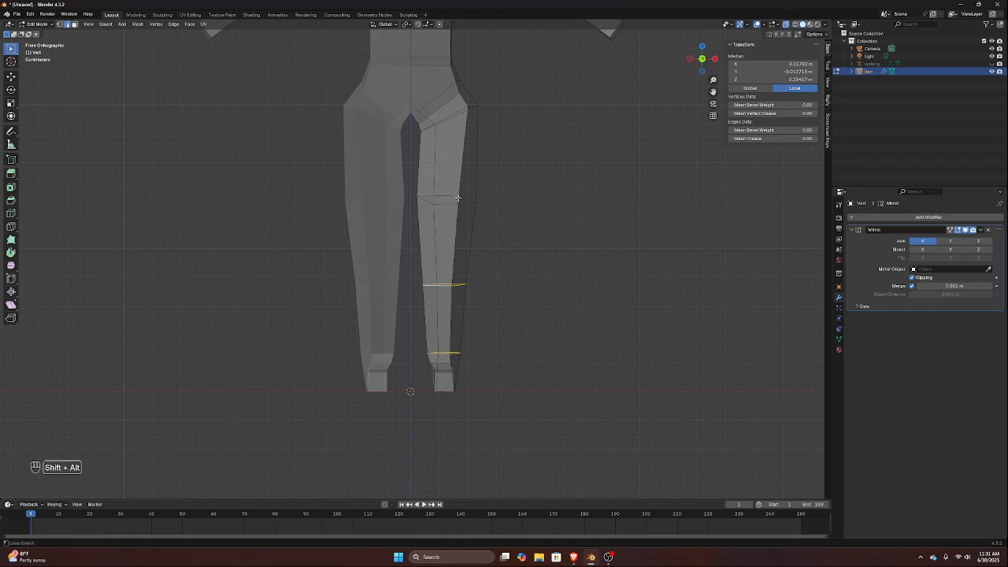
{"action": "left_click", "coordinate": [458, 198], "text": "alt+shift"}
{"action": "left_click", "coordinate": [458, 197], "text": "alt+shift"}
{"action": "left_click", "coordinate": [458, 198], "text": "alt+shift"}
{"action": "middle_click_drag", "start_coordinate": [458, 197], "coordinate": [440, 238]}
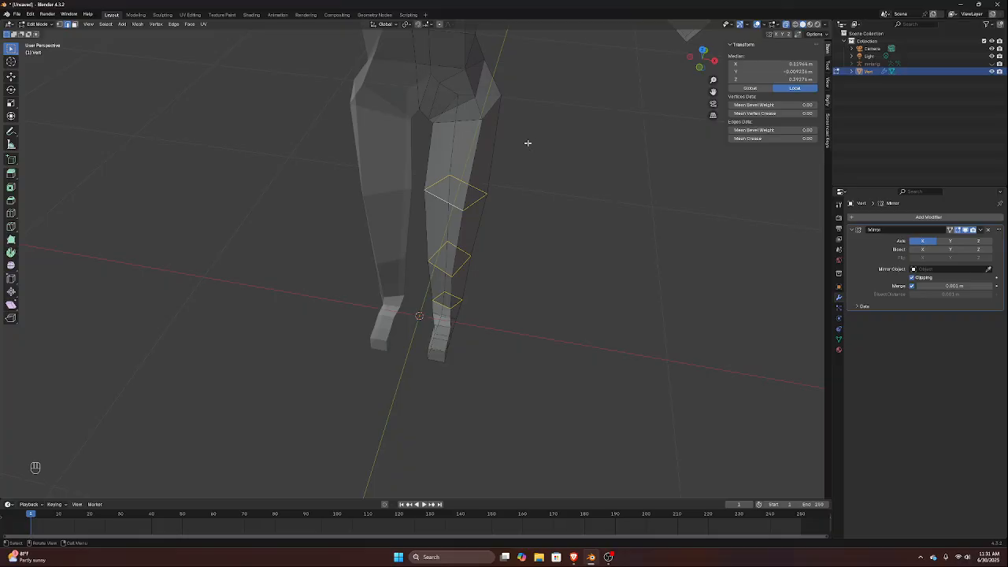
{"action": "key", "text": "r"}
{"action": "key", "text": "z"}
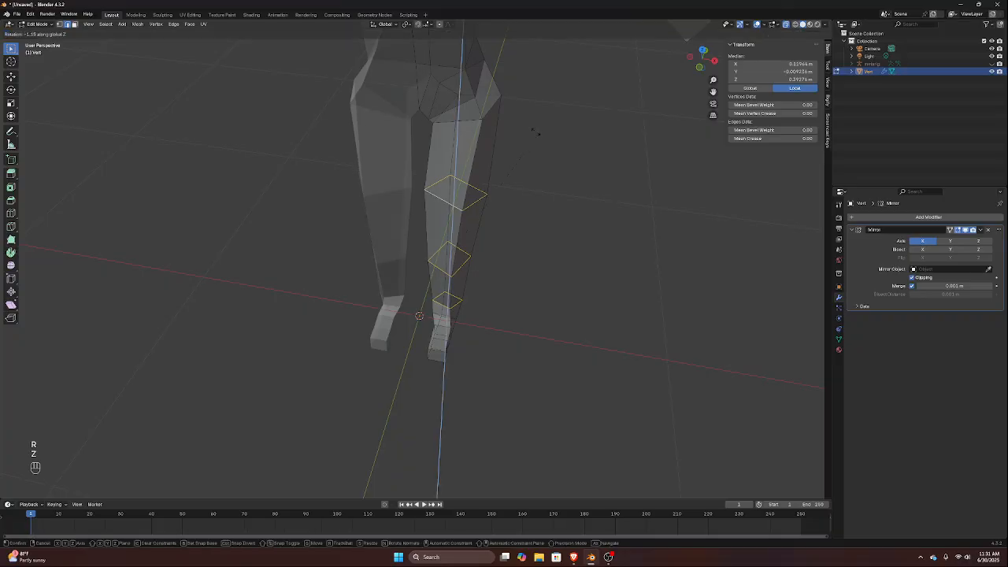
{"action": "left_click", "coordinate": [472, 141]}
Select the slanted edge loop at the top of the thigh and rotate it about 8° in front view to make it flatter
{"action": "middle_click_drag", "start_coordinate": [470, 144], "coordinate": [349, 214]}
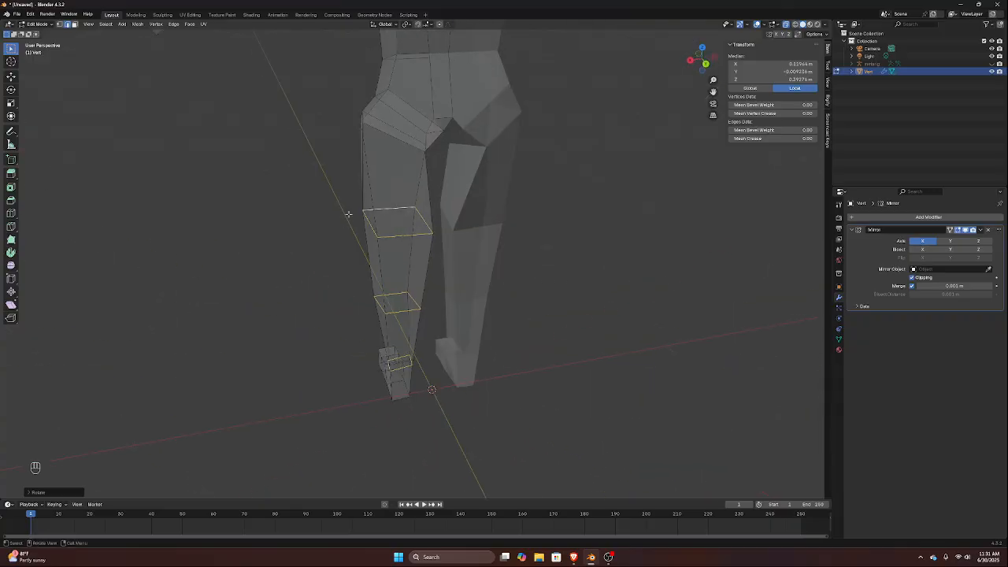
{"action": "scroll", "coordinate": [413, 159], "scroll_direction": "down", "scroll_amount": 2}
{"action": "scroll", "coordinate": [414, 155], "scroll_direction": "up", "scroll_amount": 4}
{"action": "middle_click_drag", "start_coordinate": [412, 126], "coordinate": [489, 162]}
{"action": "middle_click_drag", "start_coordinate": [616, 173], "coordinate": [448, 116]}
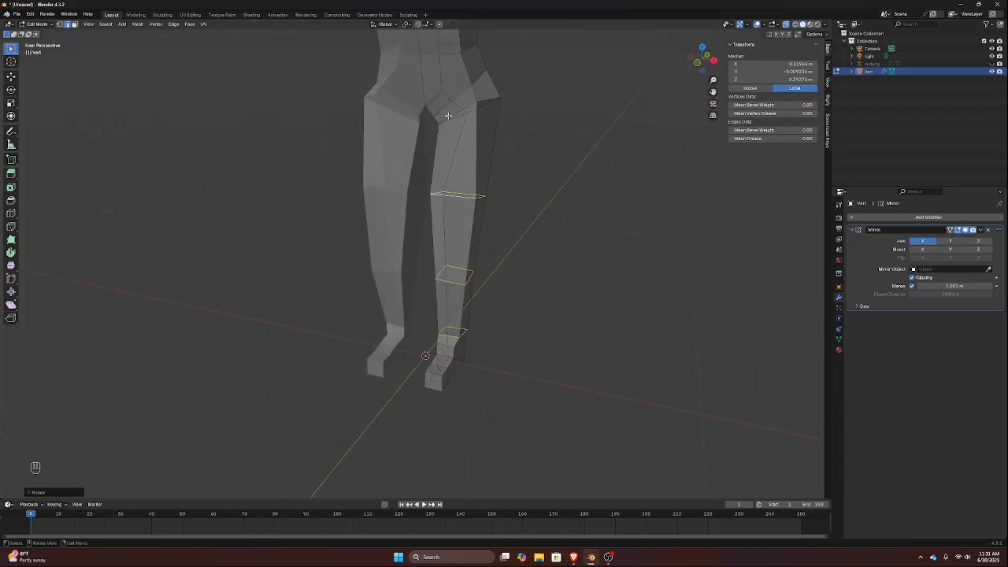
{"action": "left_click", "coordinate": [490, 102]}
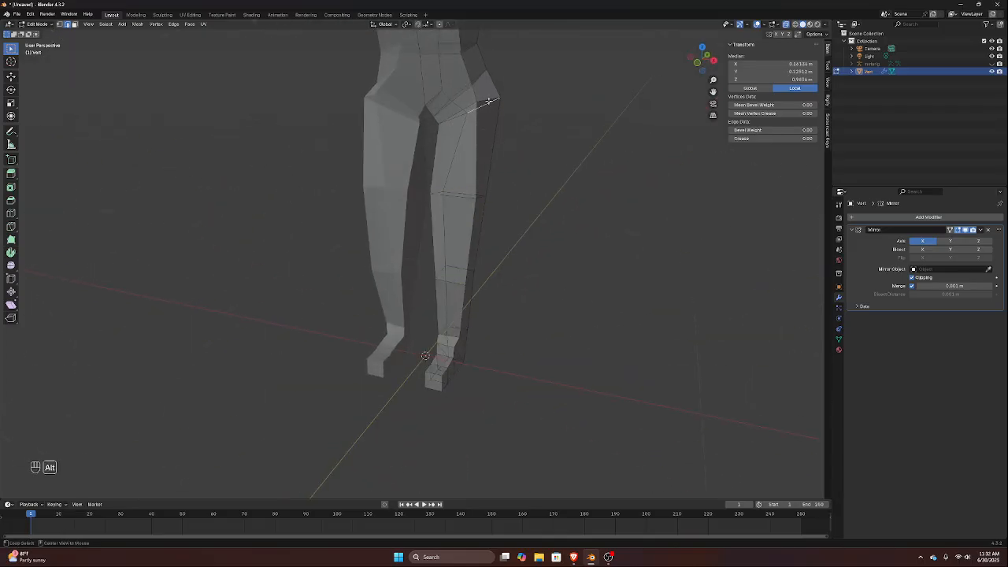
{"action": "left_click", "coordinate": [489, 101], "text": "alt"}
{"action": "key", "text": "KP_1"}
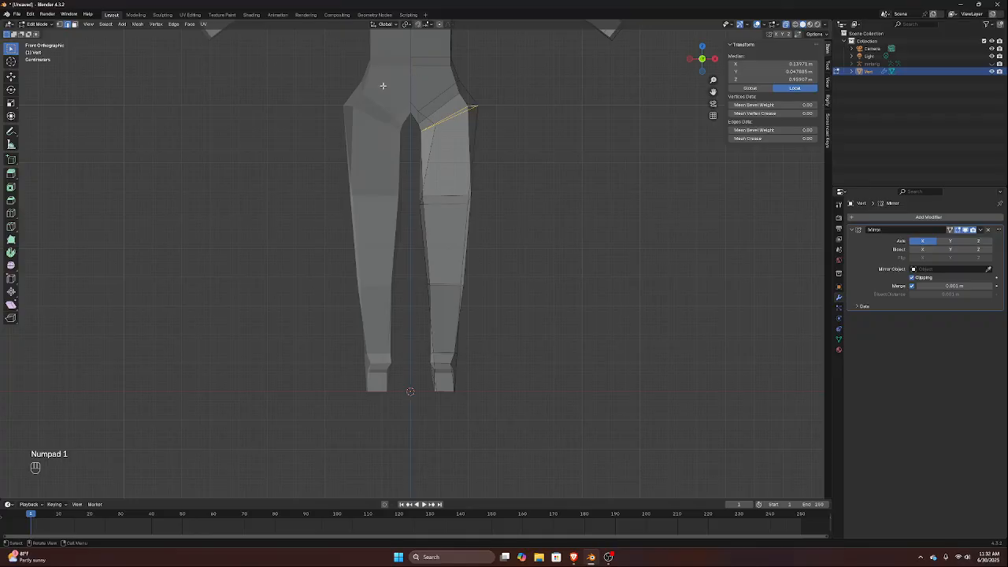
{"action": "key", "text": "r"}
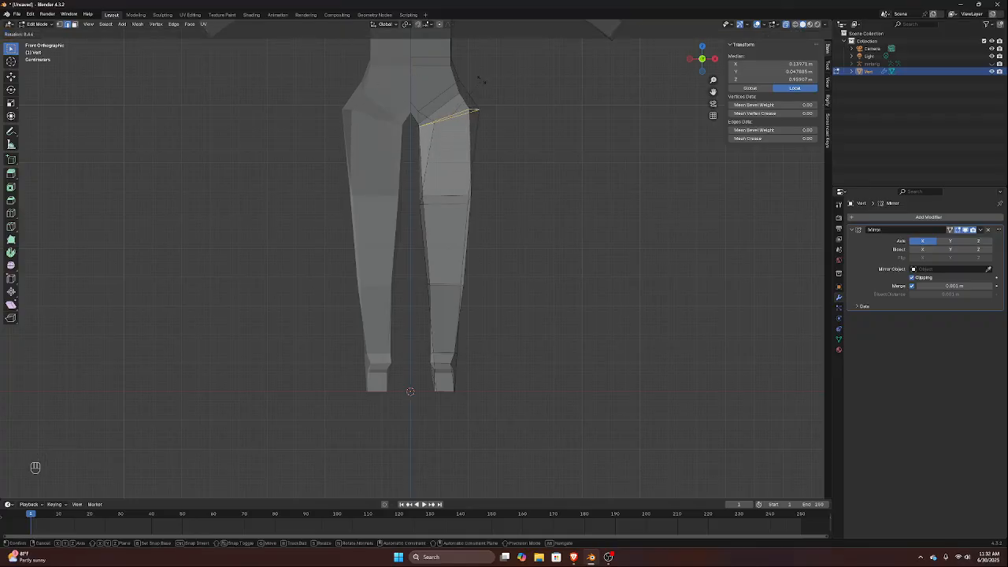
{"action": "left_click", "coordinate": [480, 81]}
Rotate the back inner-thigh edge in front view and move it inward to follow the inner leg outline
{"action": "scroll", "coordinate": [452, 112], "scroll_direction": "up", "scroll_amount": 2}
{"action": "left_click", "coordinate": [438, 94]}
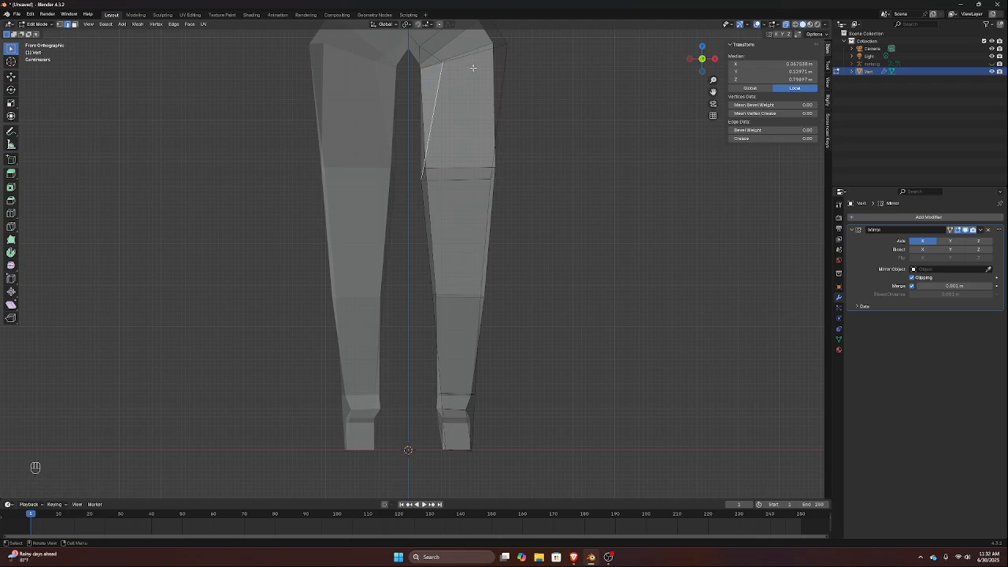
{"action": "key", "text": "r"}
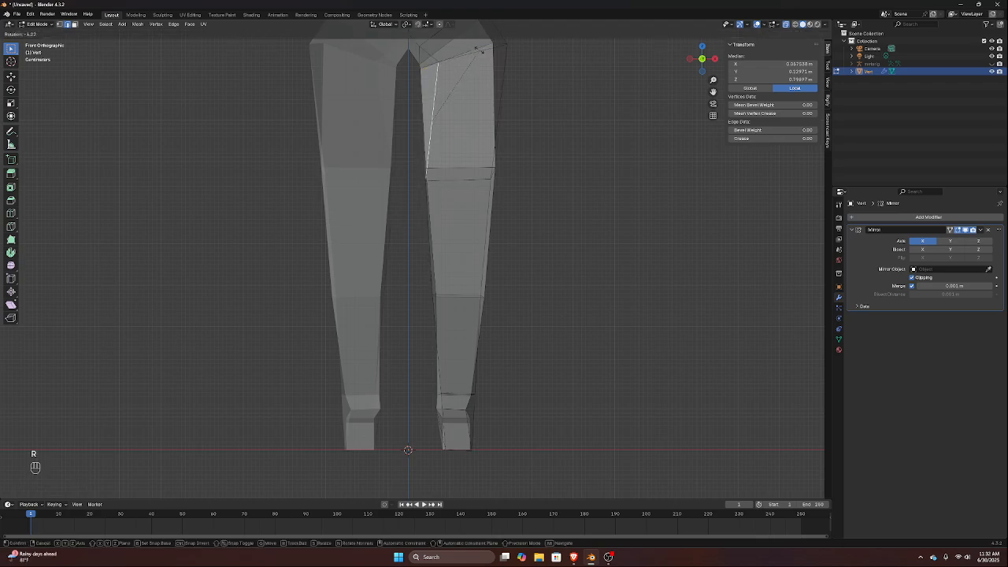
{"action": "left_click", "coordinate": [464, 46]}
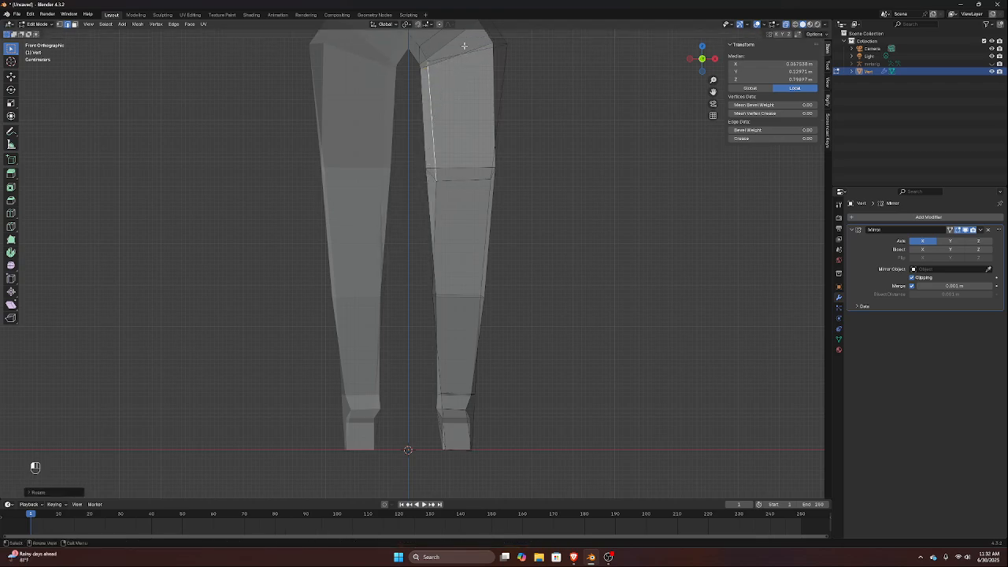
{"action": "key", "text": "g"}
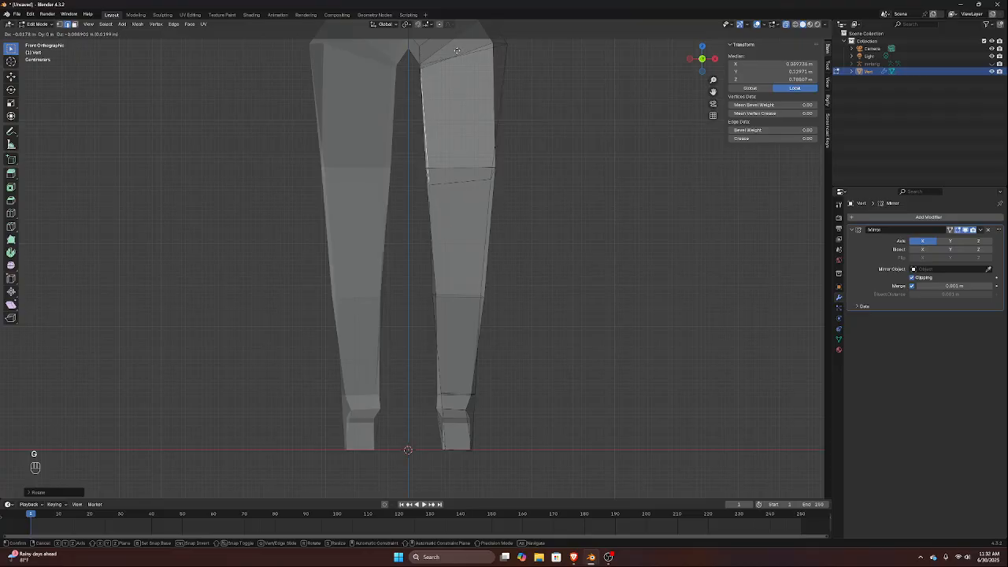
{"action": "left_click", "coordinate": [457, 51]}
Rotate the outer-thigh edge below the hip in front view to make it more upright
{"action": "scroll", "coordinate": [473, 171], "scroll_direction": "down", "scroll_amount": 6}
{"action": "scroll", "coordinate": [463, 150], "scroll_direction": "up", "scroll_amount": 3}
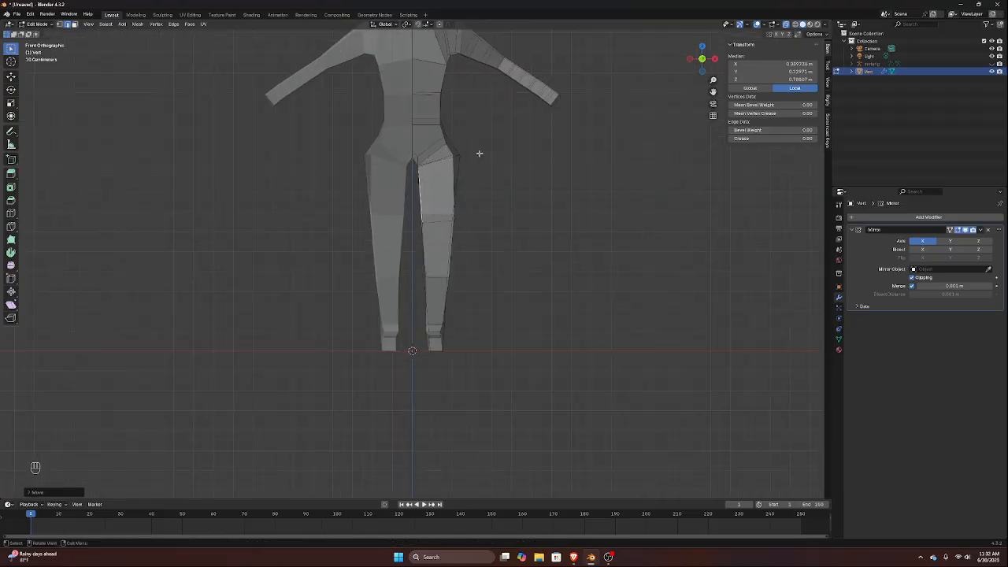
{"action": "left_click", "coordinate": [460, 163]}
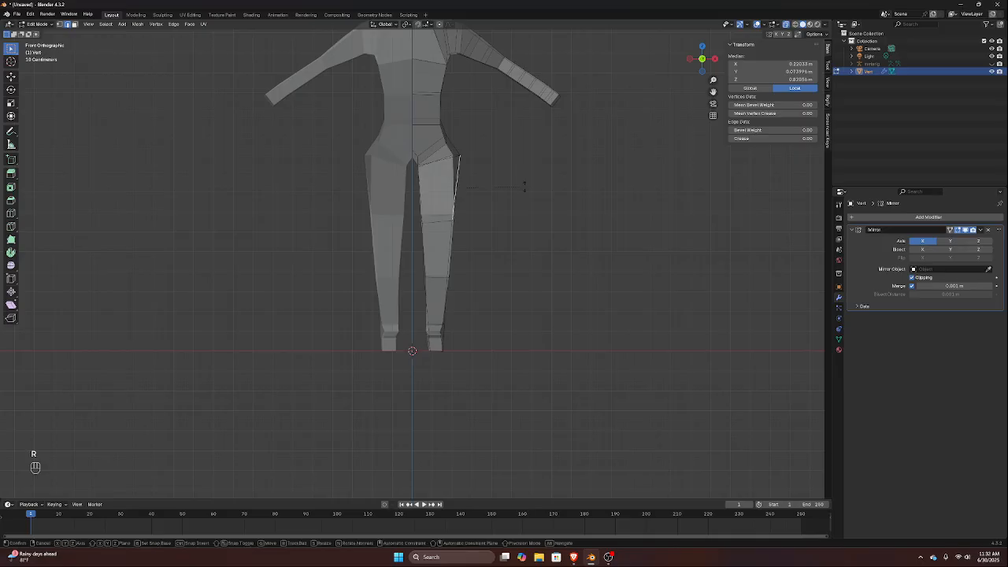
{"action": "key", "text": "r"}
{"action": "left_click", "coordinate": [521, 182]}
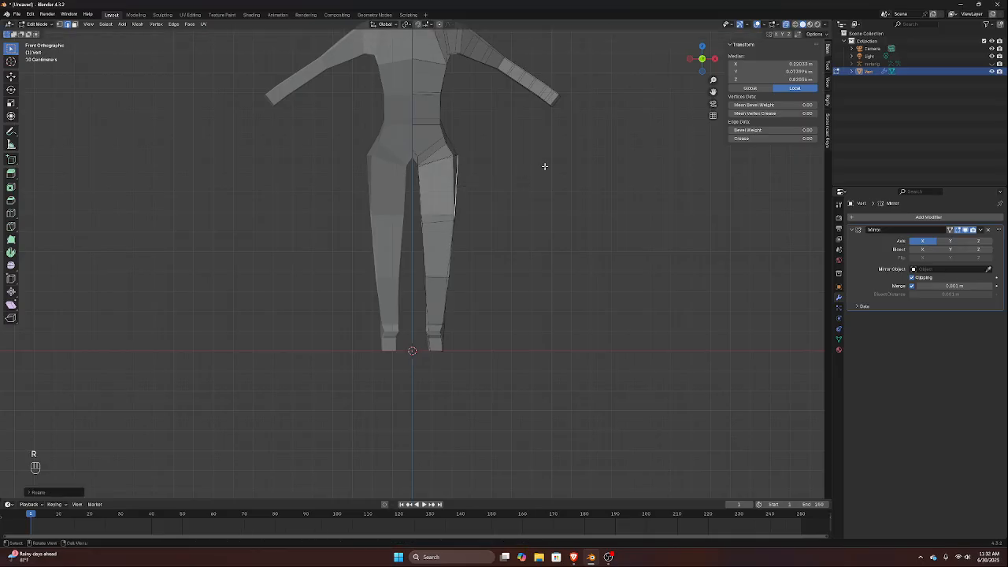
{"action": "middle_click_drag", "start_coordinate": [535, 153], "coordinate": [481, 250], "text": "shift"}
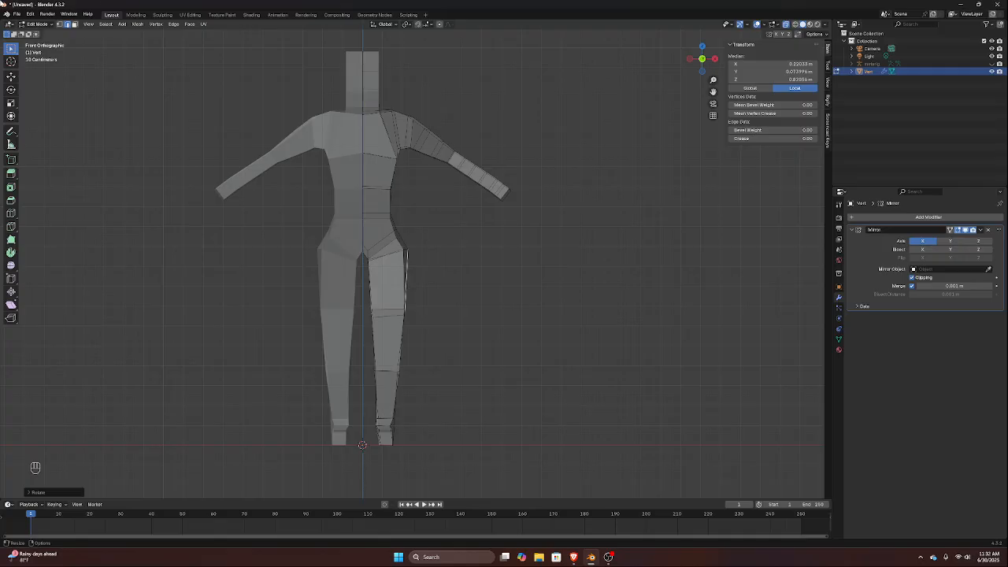
{"action": "scroll", "coordinate": [242, 163], "scroll_direction": "up", "scroll_amount": 3}
{"action": "scroll", "coordinate": [394, 181], "scroll_direction": "up", "scroll_amount": 2}
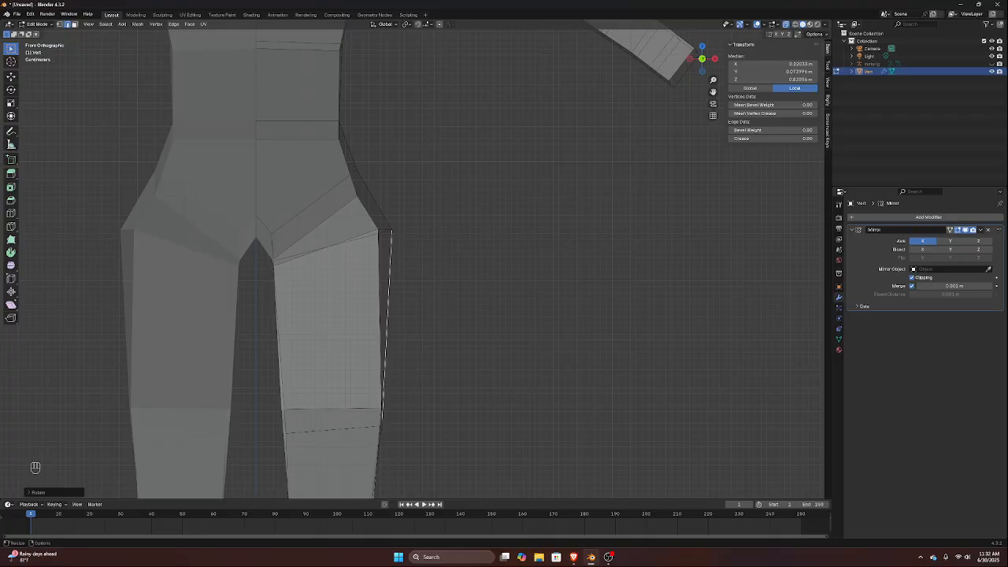
Select the edge loop at the top of the editable thigh and edge-slide it slightly down the leg
{"action": "scroll", "coordinate": [113, 140], "scroll_direction": "up", "scroll_amount": 2}
{"action": "middle_click_drag", "start_coordinate": [150, 149], "coordinate": [191, 152]}
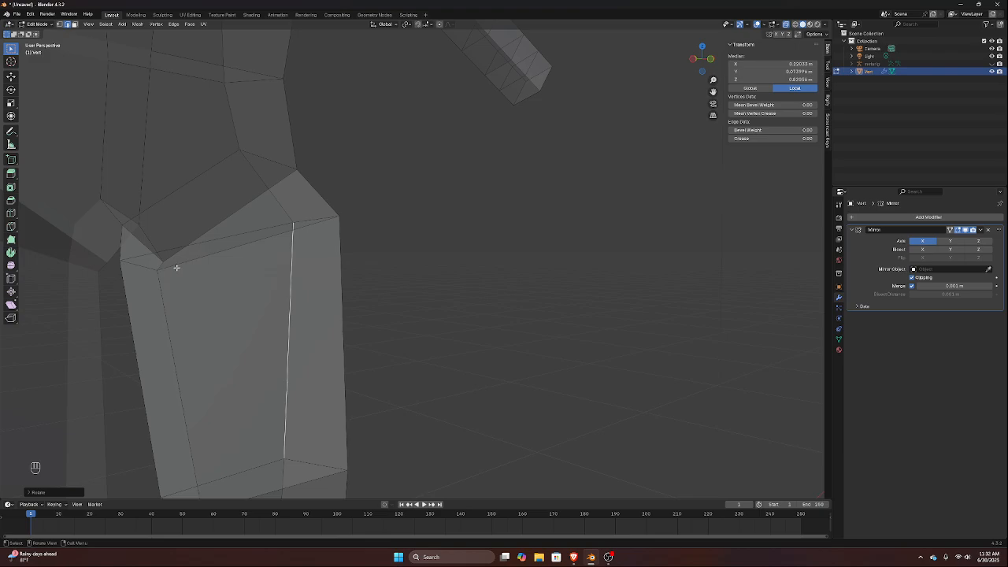
{"action": "scroll", "coordinate": [176, 268], "scroll_direction": "down", "scroll_amount": 2}
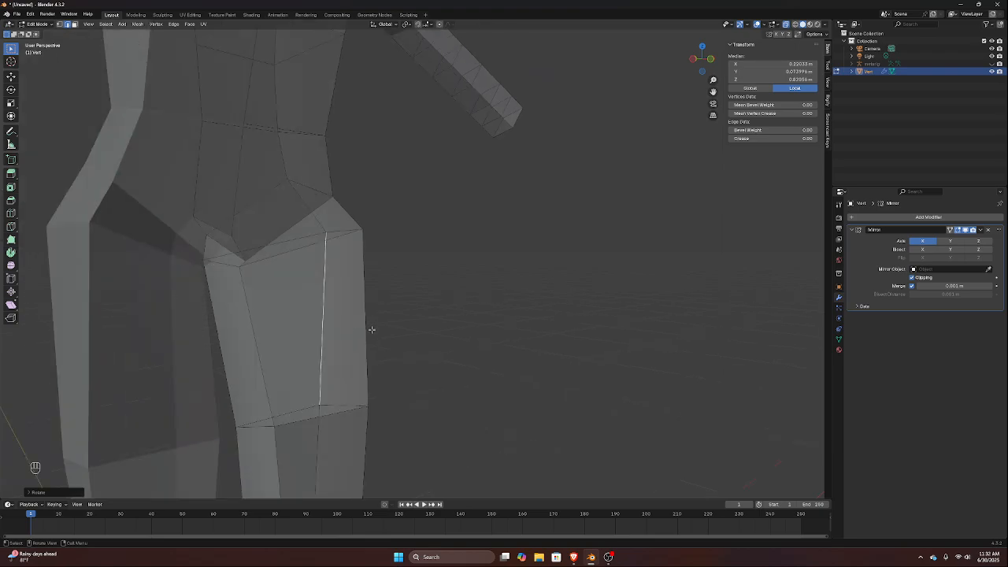
{"action": "left_click", "coordinate": [298, 252], "text": "alt"}
{"action": "key", "text": "g"}
{"action": "key", "text": "g"}
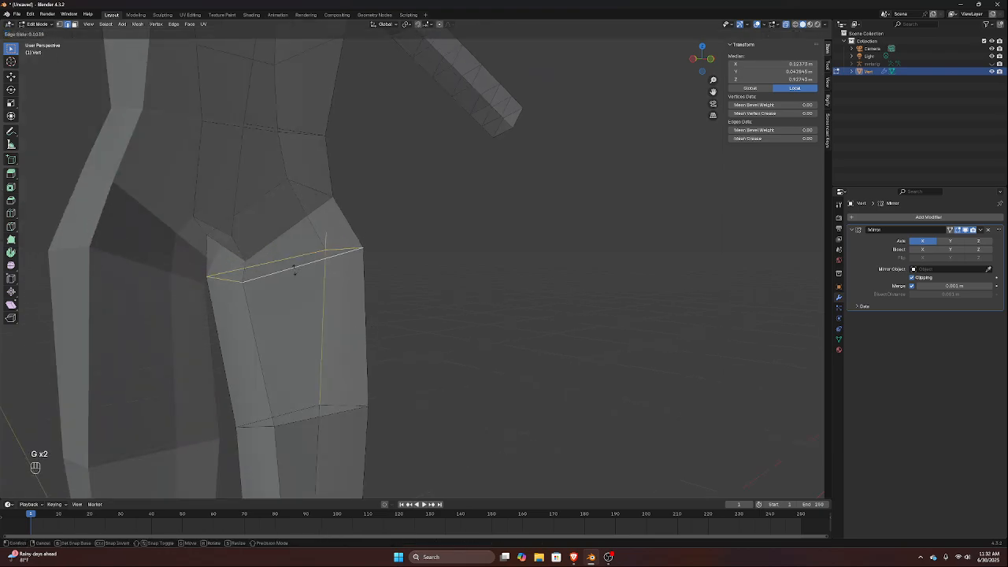
{"action": "left_click", "coordinate": [290, 271]}
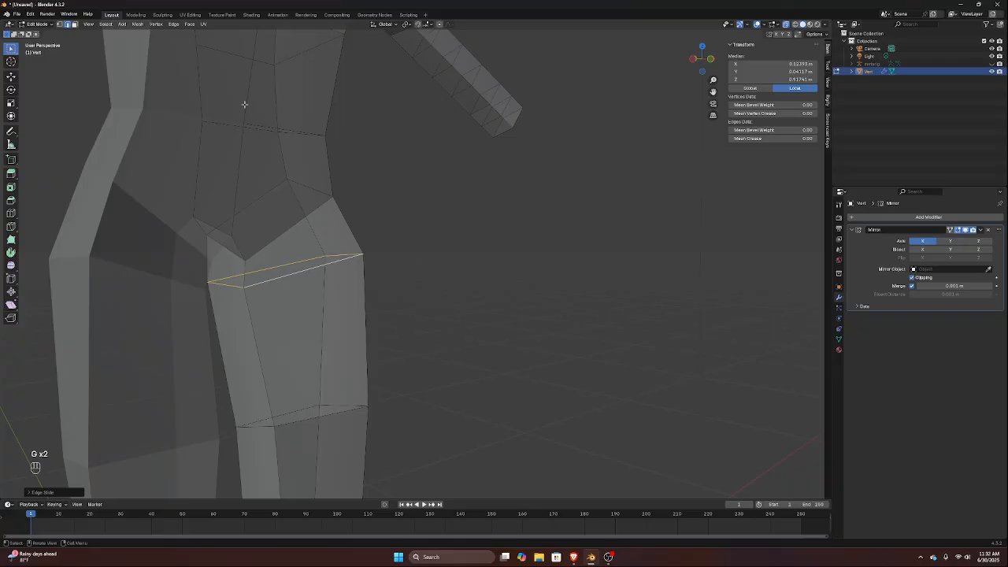
Select the chest edge loop at armpit height around the editable half of the torso and view it from the front
{"action": "scroll", "coordinate": [244, 104], "scroll_direction": "down", "scroll_amount": 5}
{"action": "middle_click_drag", "start_coordinate": [342, 137], "coordinate": [307, 220], "text": "shift"}
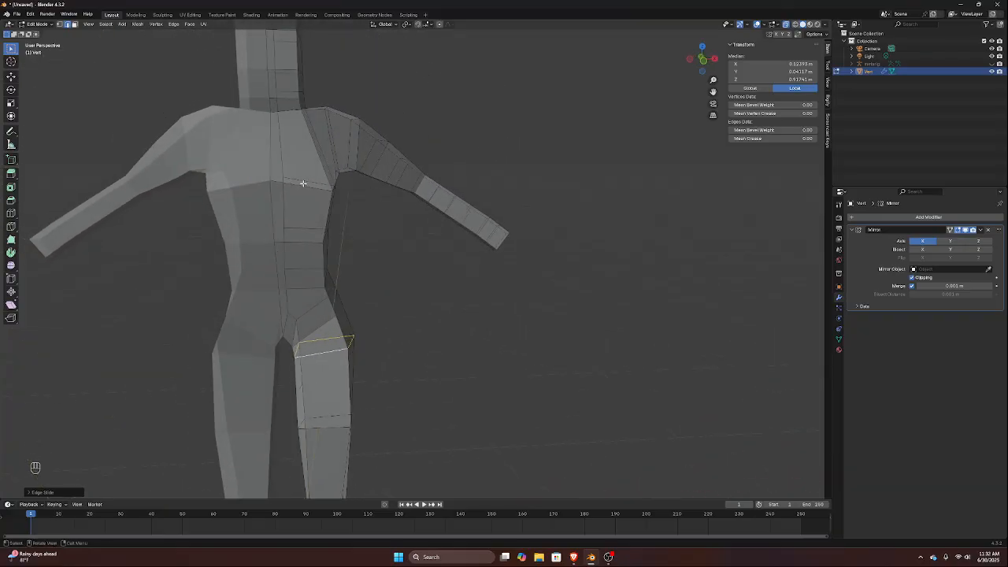
{"action": "left_click", "coordinate": [303, 183], "text": "alt"}
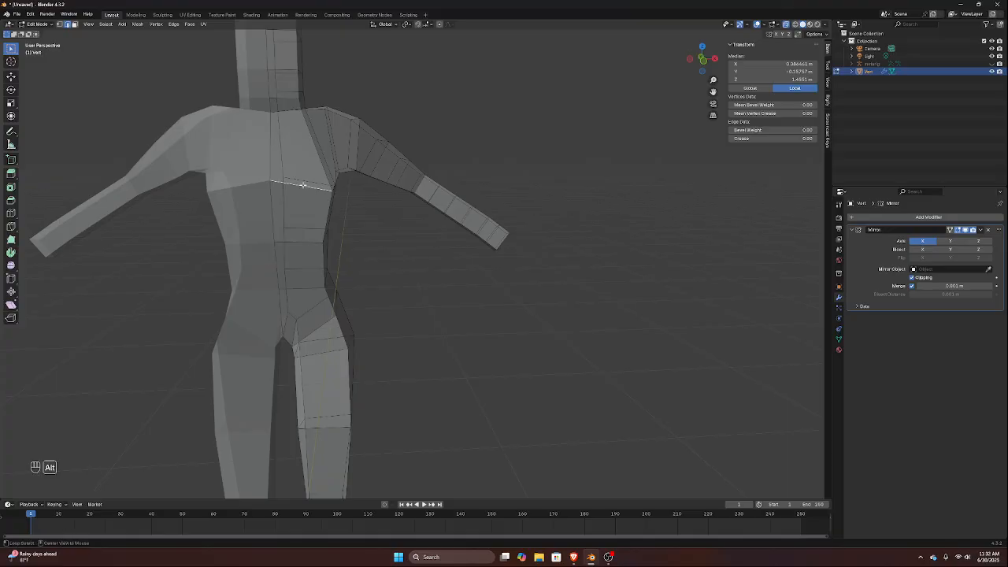
{"action": "middle_click_drag", "start_coordinate": [304, 183], "coordinate": [267, 193]}
{"action": "left_click", "coordinate": [575, 182], "text": "shift"}
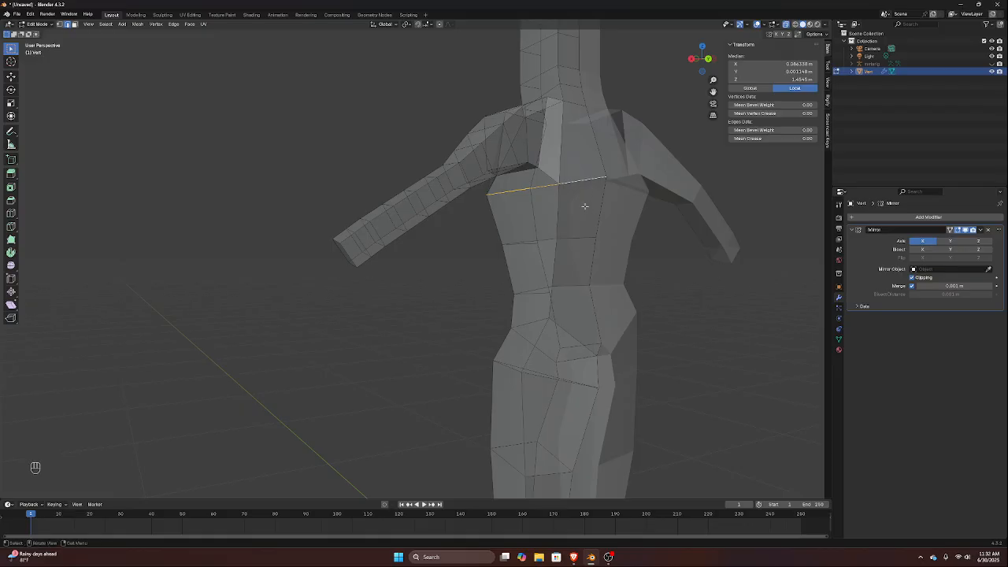
{"action": "key", "text": "KP_1"}
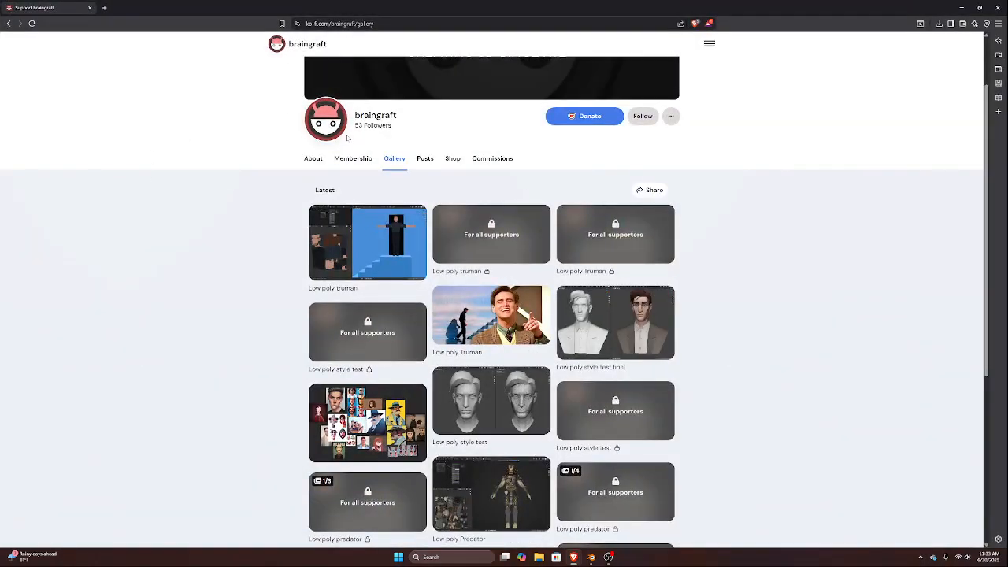
In the browser, view the About section of braingraft's Ko-fi page and open the Brain Graft YouTube videos page by entering "braingraft yo"
{"action": "left_click", "coordinate": [312, 160]}
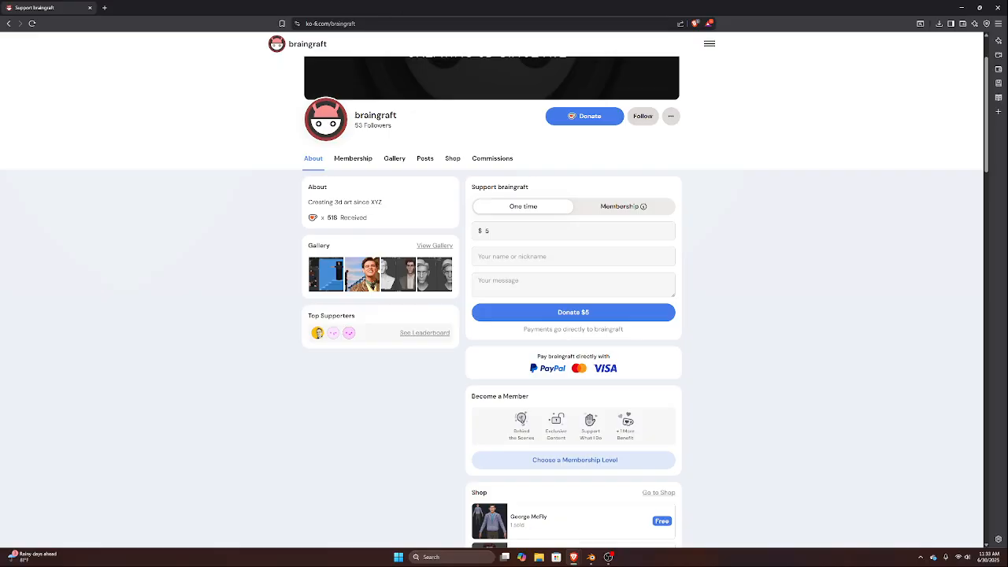
{"action": "left_click", "coordinate": [356, 23]}
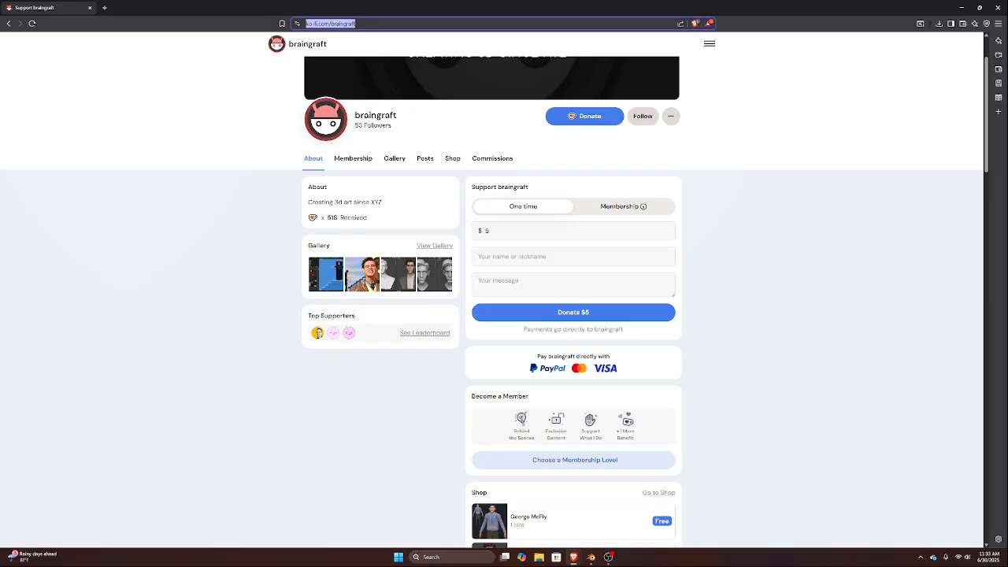
{"action": "type", "text": "braingraft"}
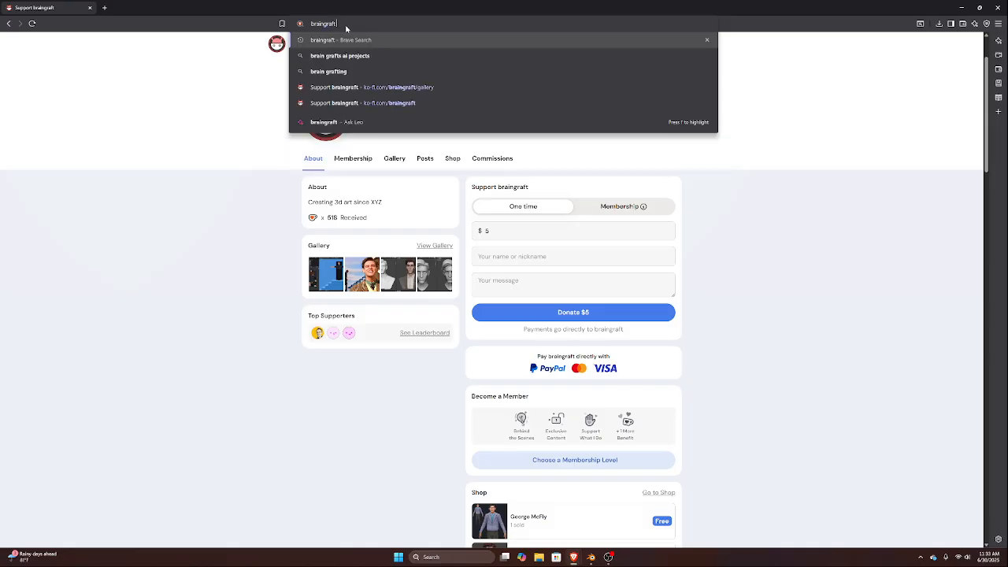
{"action": "type", "text": " yo"}
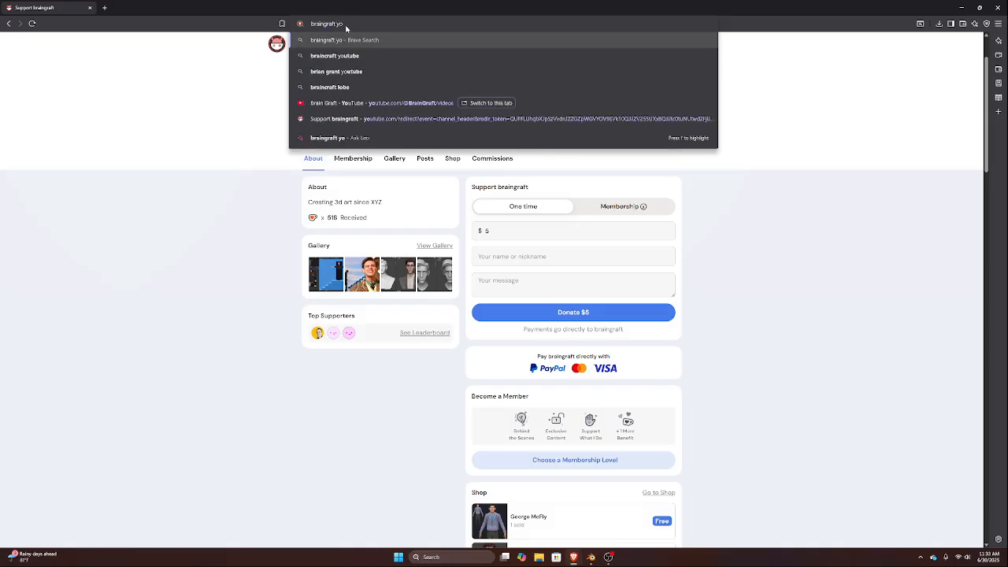
{"action": "key", "text": "Down"}
{"action": "key", "text": "Down"}
{"action": "key", "text": "Down"}
{"action": "key", "text": "Down"}
{"action": "key", "text": "Up"}
{"action": "key", "text": "Return"}
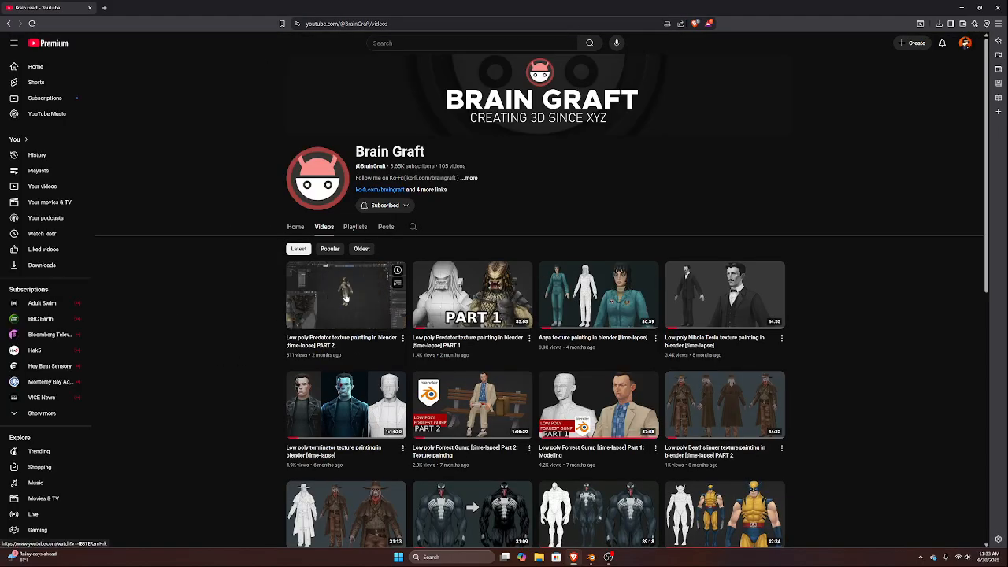
Browse the Brain Graft channel's video list from the newest low poly character time-lapses down to the older sculpting and texture painting videos
{"action": "mouse_move", "coordinate": [463, 312]}
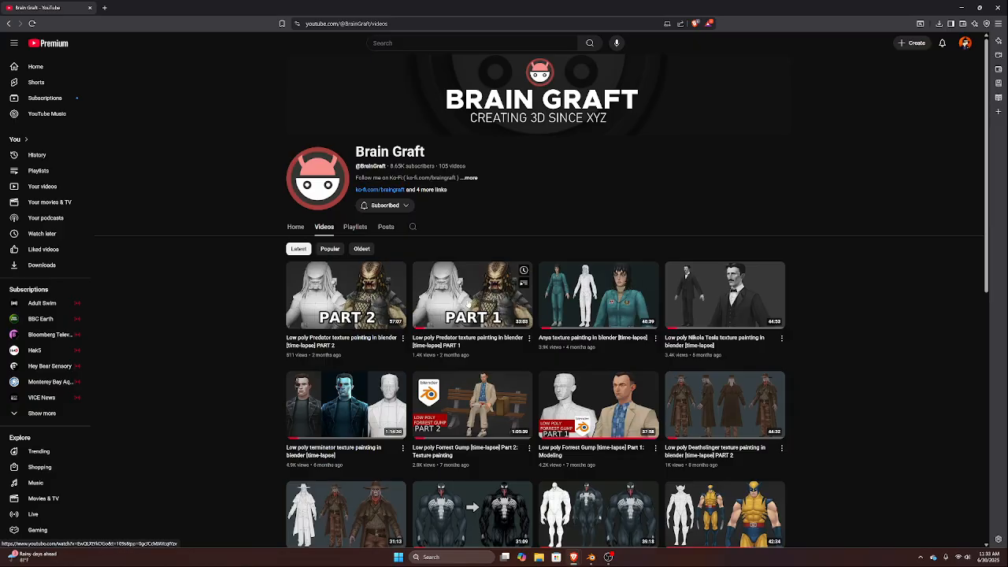
{"action": "mouse_move", "coordinate": [332, 295]}
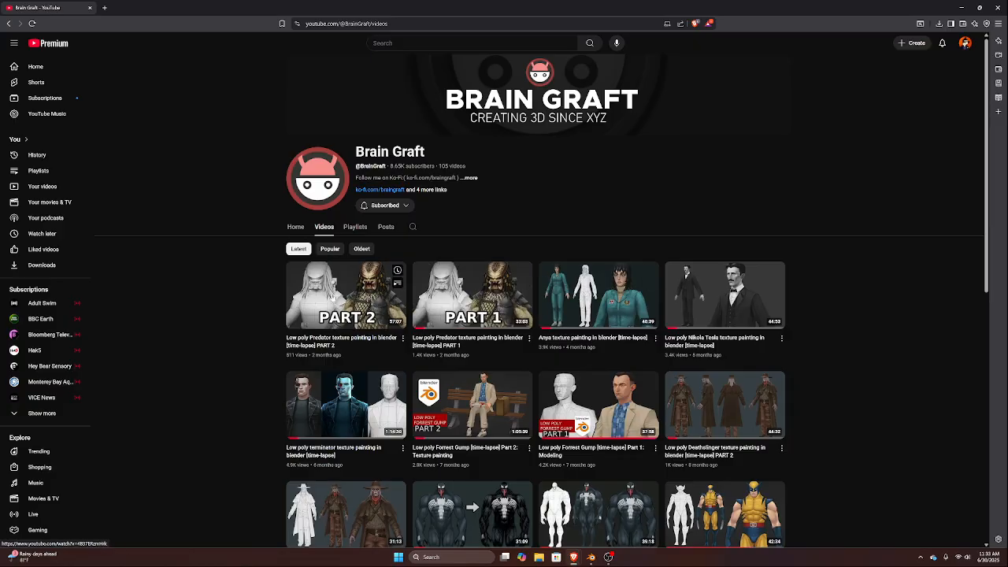
{"action": "scroll", "coordinate": [285, 213], "scroll_direction": "down", "scroll_amount": 4}
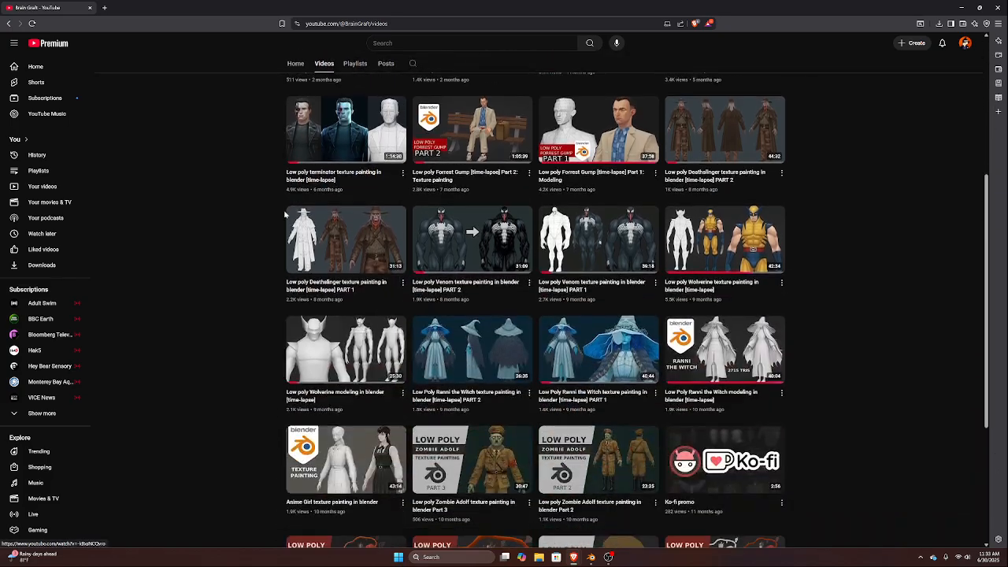
{"action": "scroll", "coordinate": [315, 220], "scroll_direction": "down", "scroll_amount": 3}
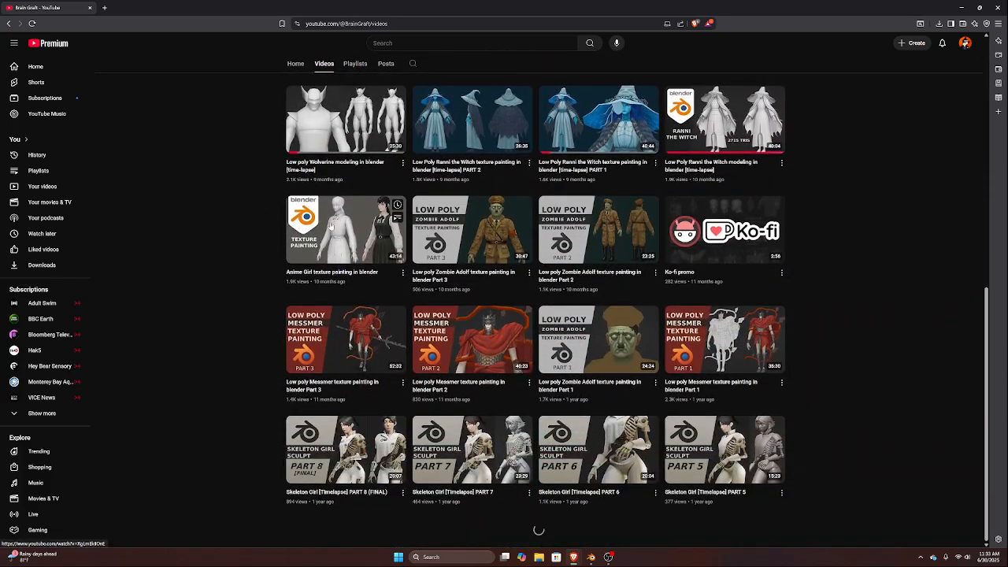
{"action": "scroll", "coordinate": [477, 269], "scroll_direction": "down", "scroll_amount": 3}
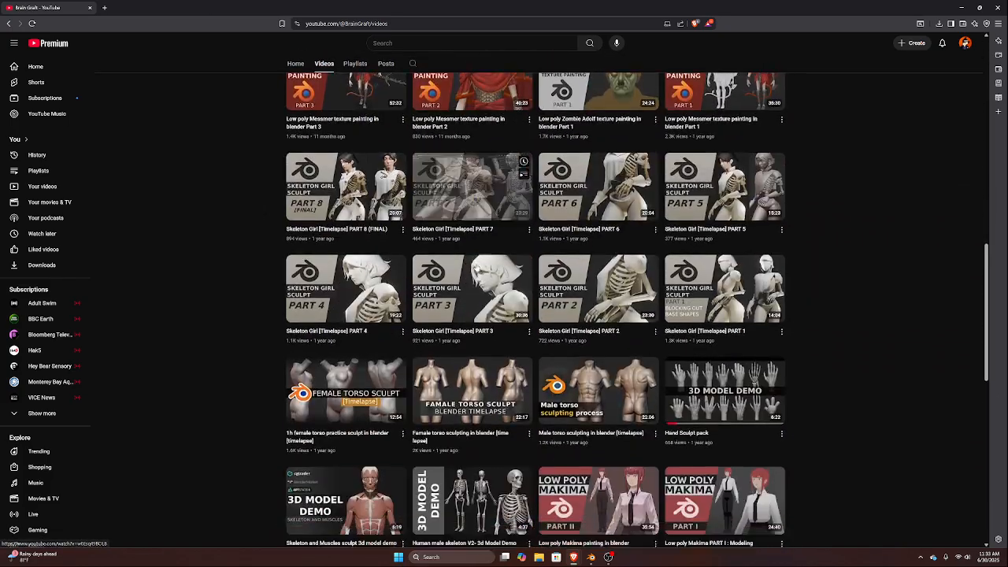
{"action": "scroll", "coordinate": [473, 270], "scroll_direction": "down", "scroll_amount": 5}
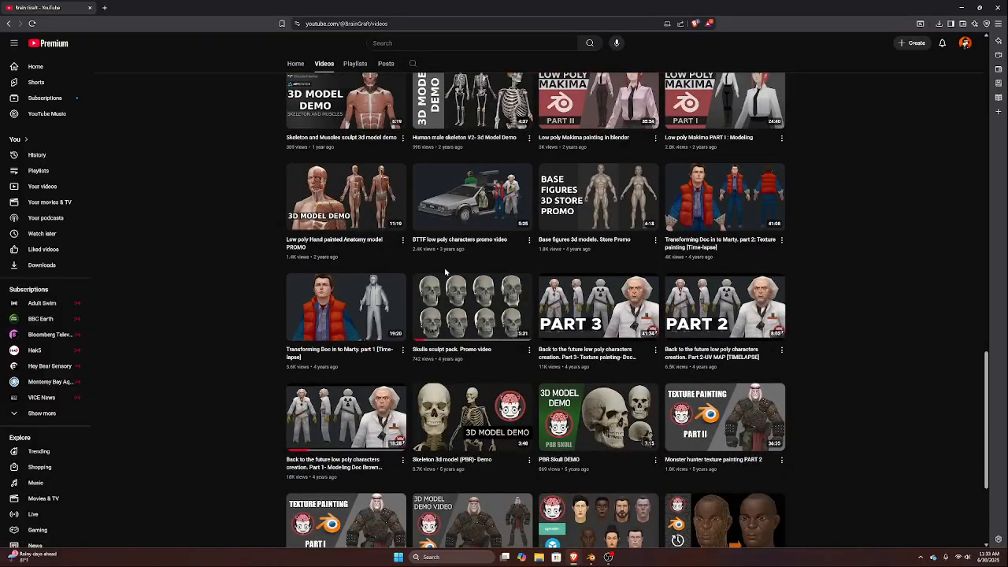
{"action": "scroll", "coordinate": [507, 382], "scroll_direction": "down", "scroll_amount": 3}
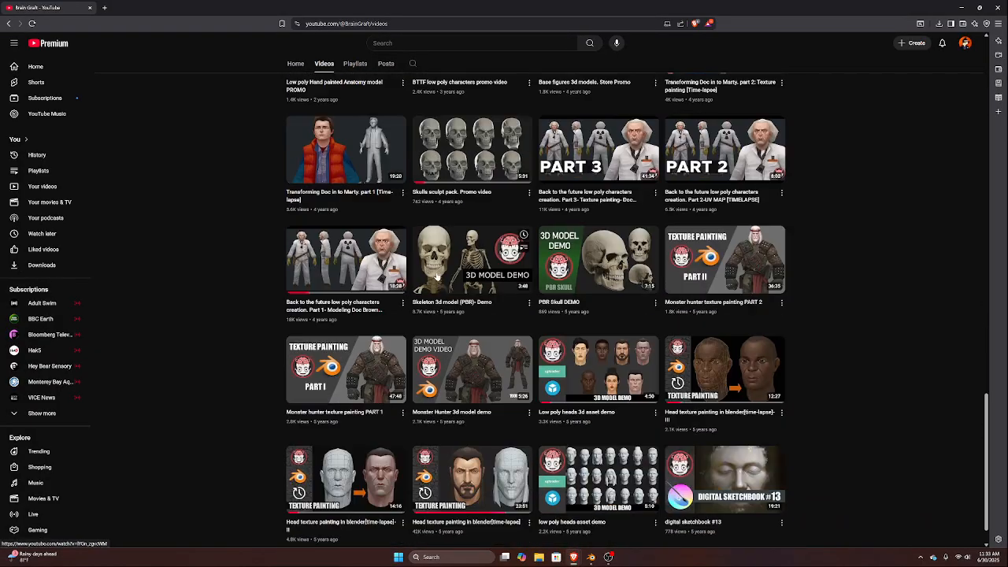
{"action": "scroll", "coordinate": [506, 382], "scroll_direction": "down", "scroll_amount": 6}
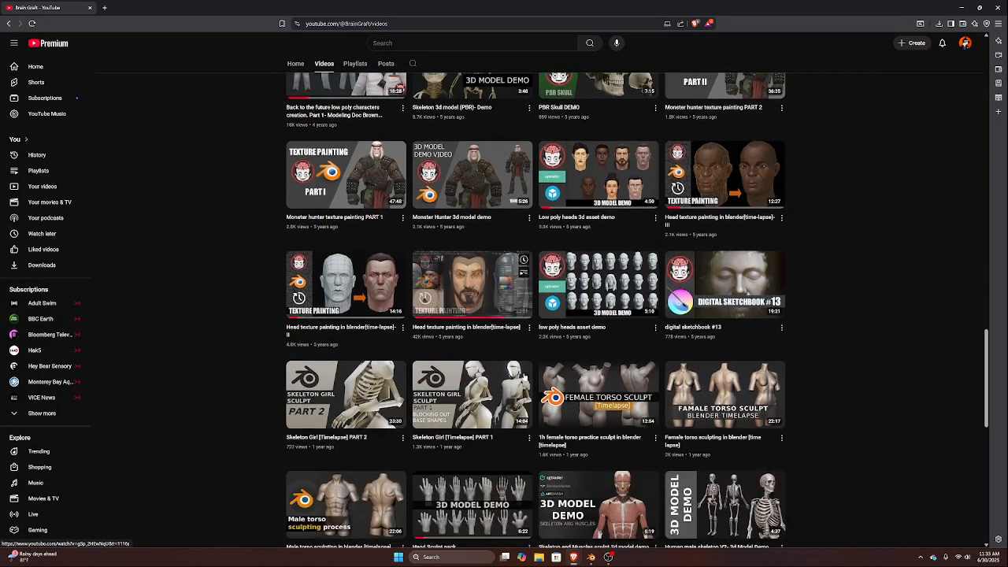
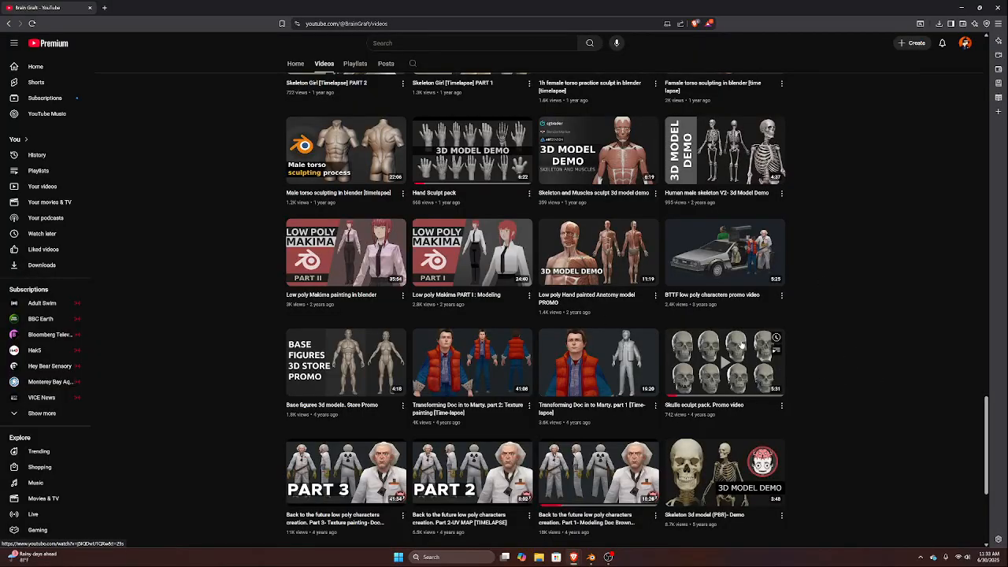
Return to the top of the Brain Graft channel's video list and switch back to Blender
{"action": "scroll", "coordinate": [335, 91], "scroll_direction": "up", "scroll_amount": 20}
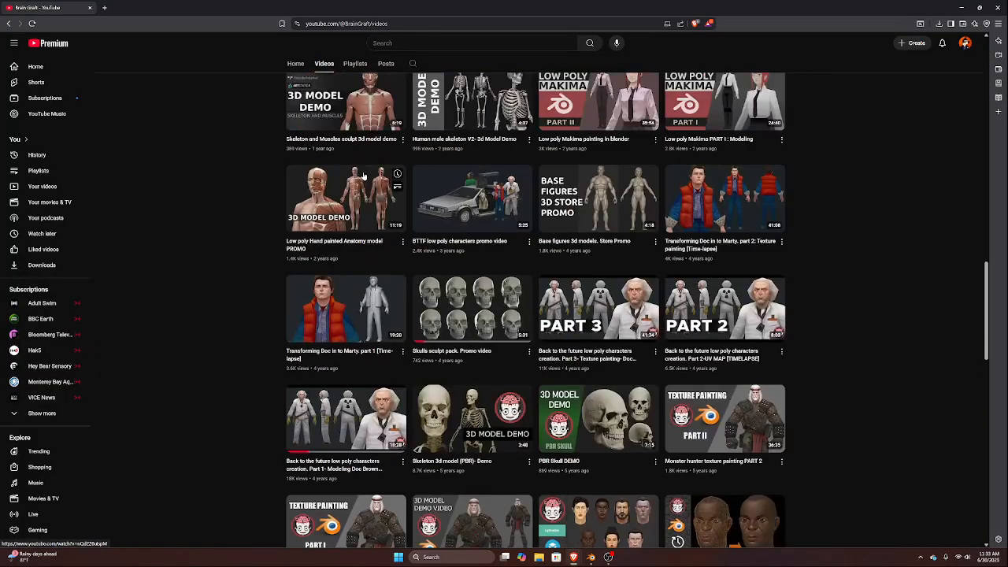
{"action": "scroll", "coordinate": [344, 110], "scroll_direction": "up", "scroll_amount": 5}
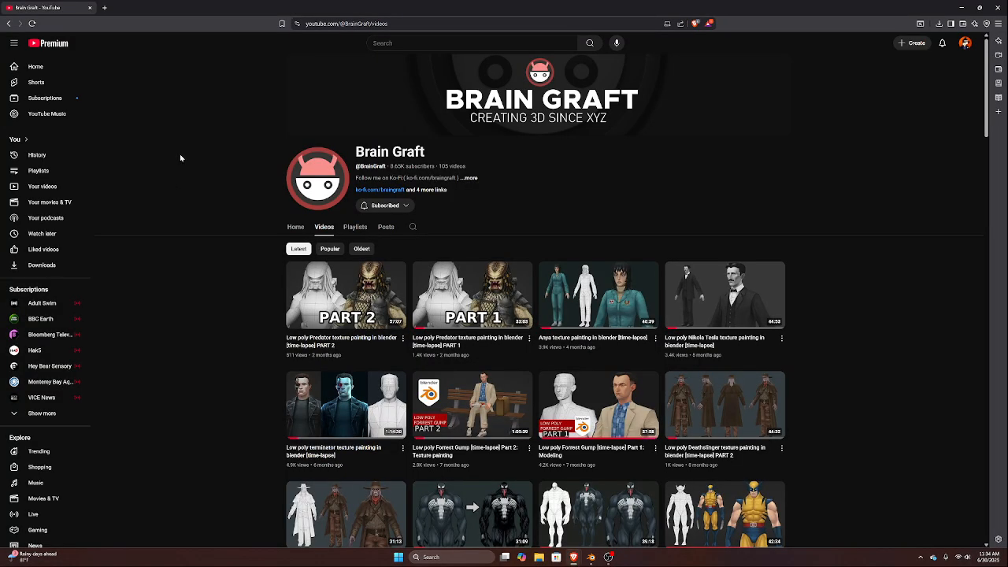
{"action": "key", "text": "alt+Tab"}
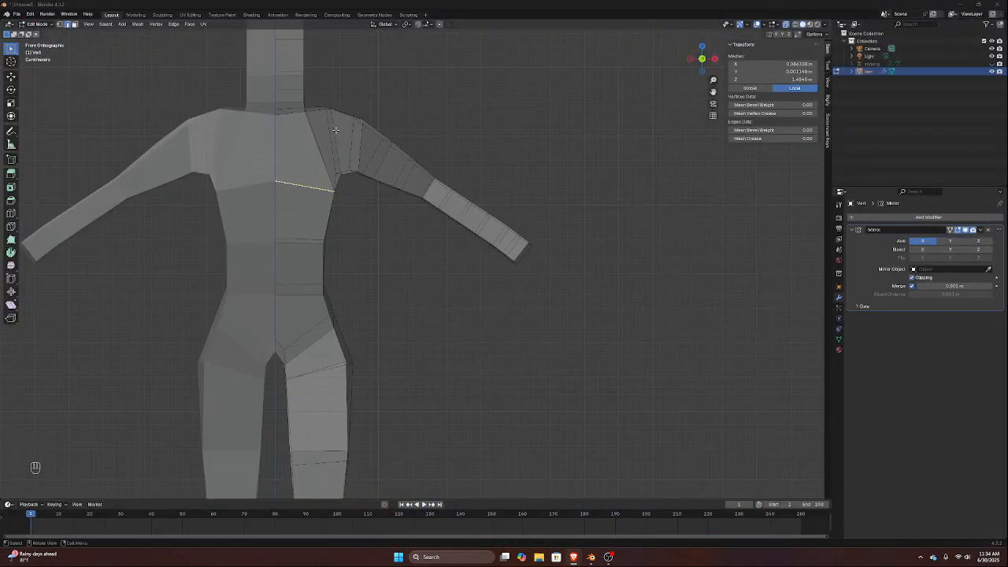
Select only the front chest edge at armpit height on the editable half and flatten it by scaling Z to 0
{"action": "left_click", "coordinate": [299, 182]}
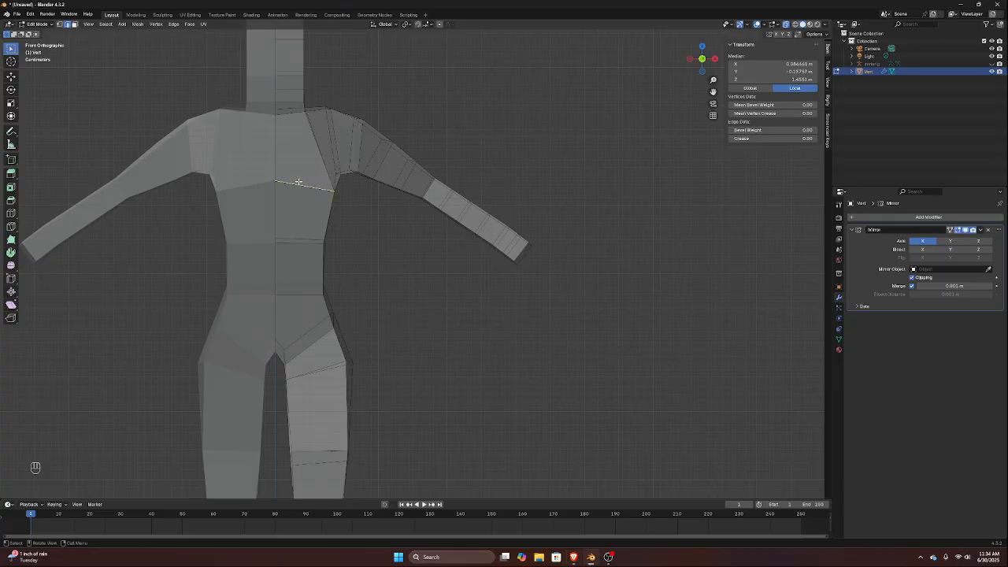
{"action": "middle_click_drag", "start_coordinate": [299, 182], "coordinate": [353, 201]}
{"action": "left_click", "coordinate": [372, 176], "text": "shift"}
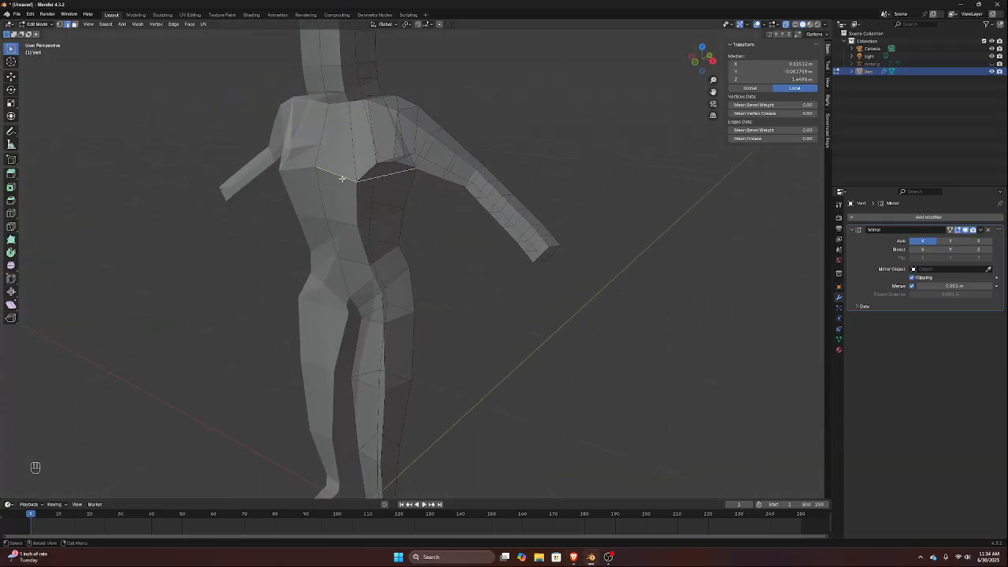
{"action": "left_click", "coordinate": [340, 178]}
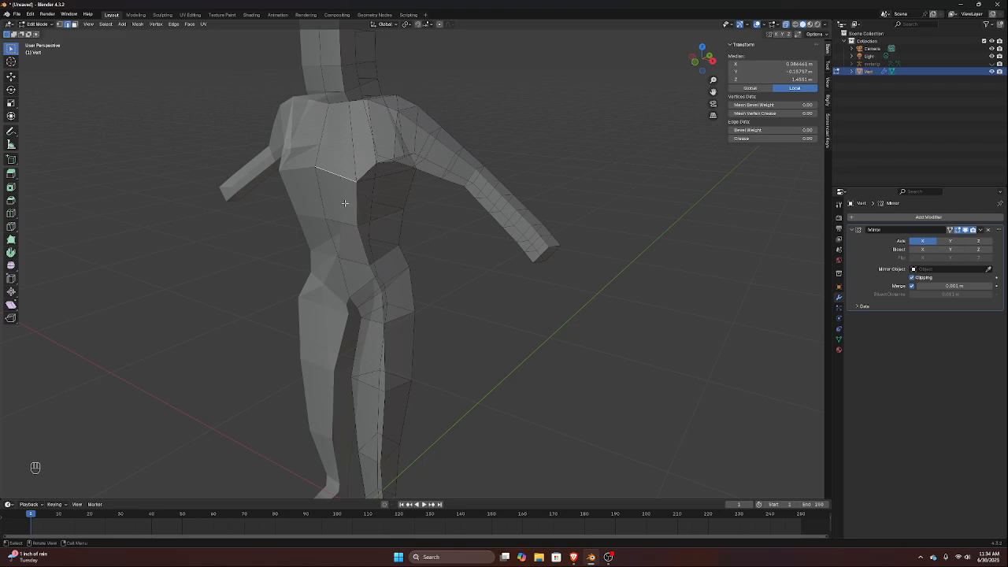
{"action": "key", "text": "KP_1"}
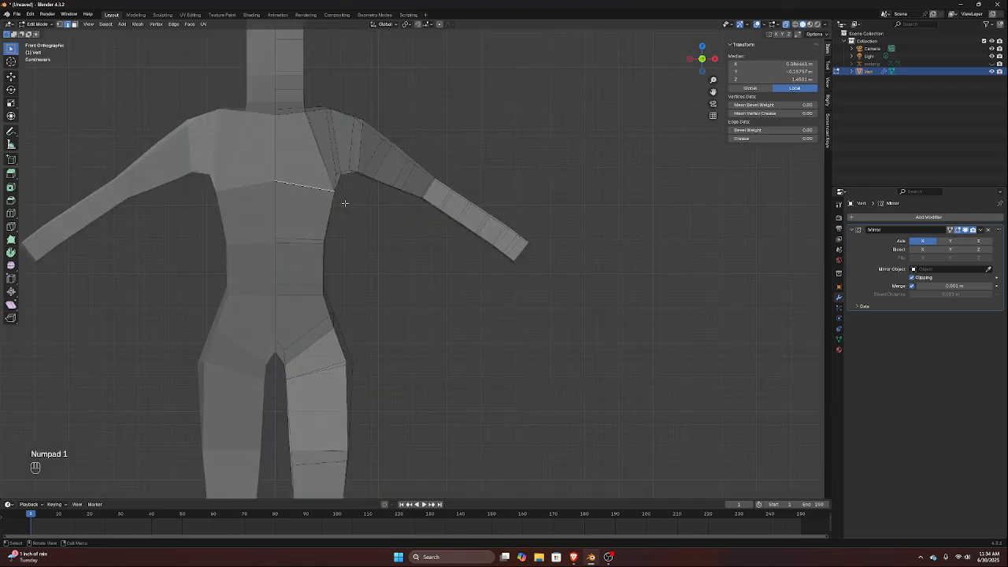
{"action": "key", "text": "r"}
{"action": "key", "text": "Escape"}
{"action": "key", "text": "s"}
{"action": "key", "text": "z"}
{"action": "key", "text": "0"}
{"action": "key", "text": "Return"}
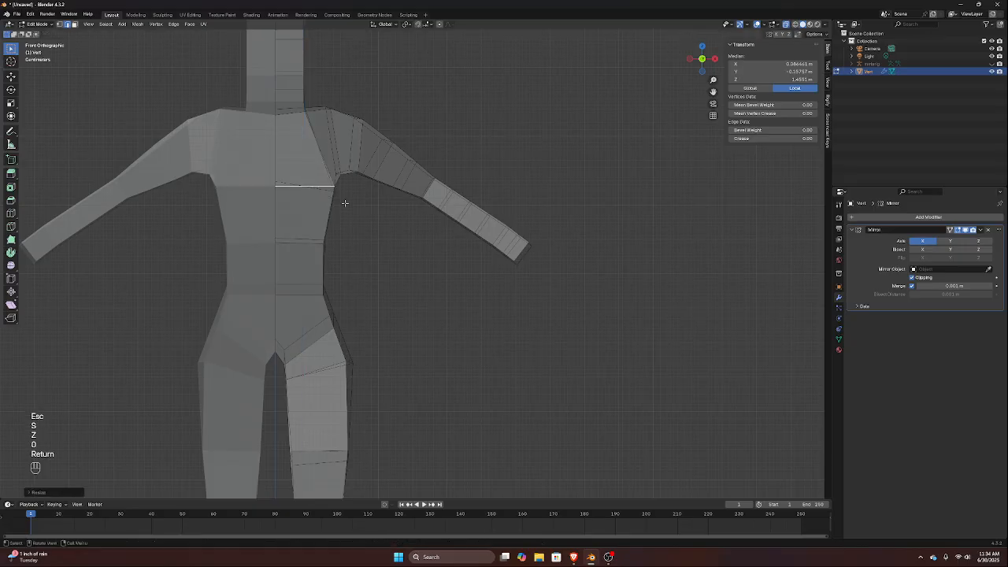
Select the matching upper-back edge at armpit height and level it by scaling Z to 0
{"action": "middle_click_drag", "start_coordinate": [436, 194], "coordinate": [529, 225]}
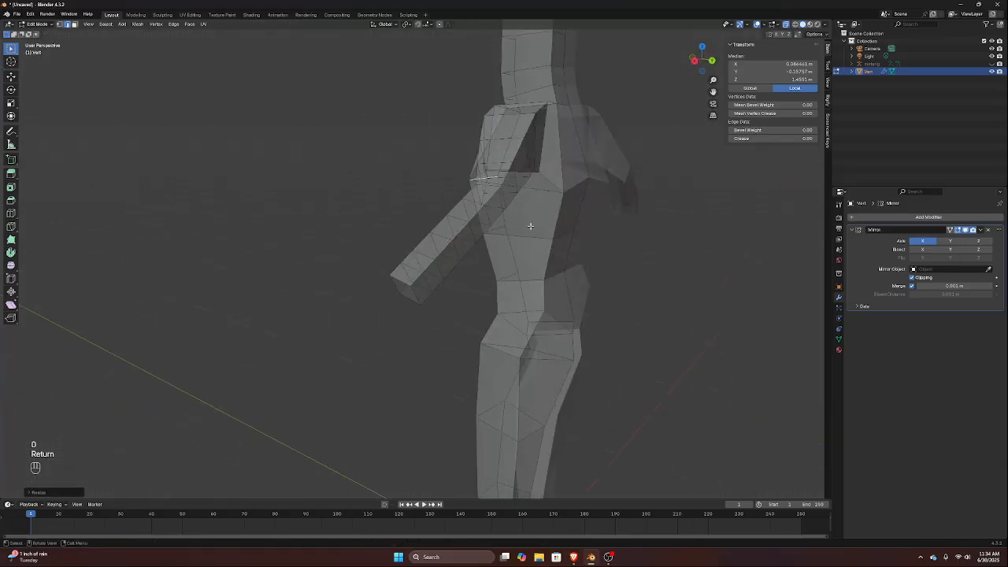
{"action": "left_click", "coordinate": [577, 183]}
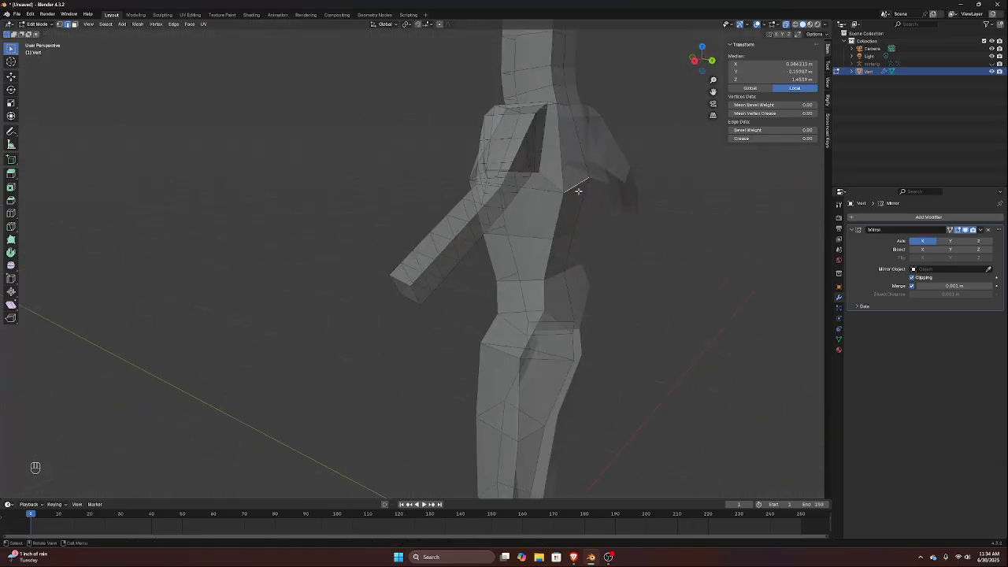
{"action": "key", "text": "s"}
{"action": "key", "text": "z"}
{"action": "key", "text": "0"}
{"action": "key", "text": "Return"}
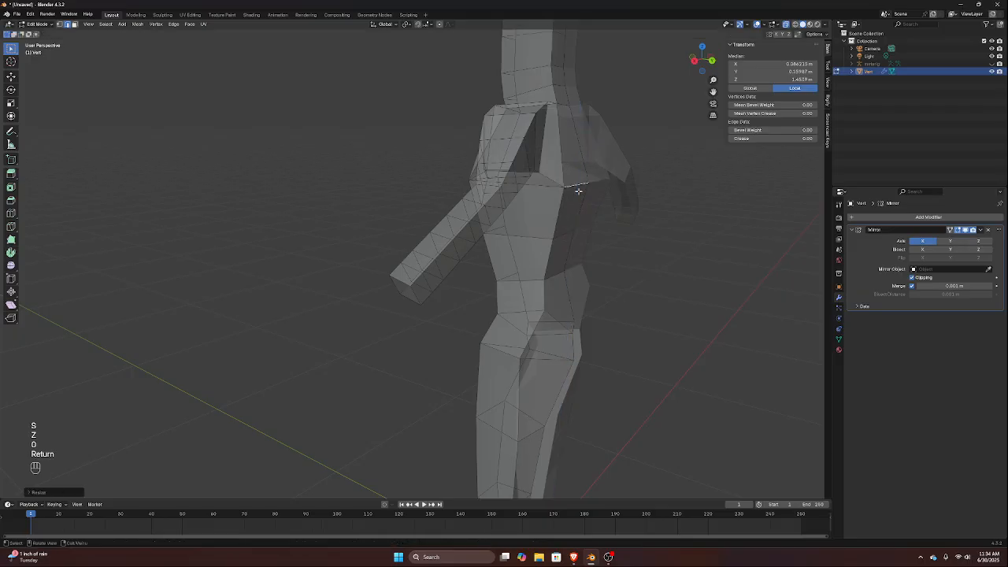
Select the centre crotch edge running front to back between the legs and flatten it by scaling Z to 0
{"action": "middle_click_drag", "start_coordinate": [524, 191], "coordinate": [489, 279]}
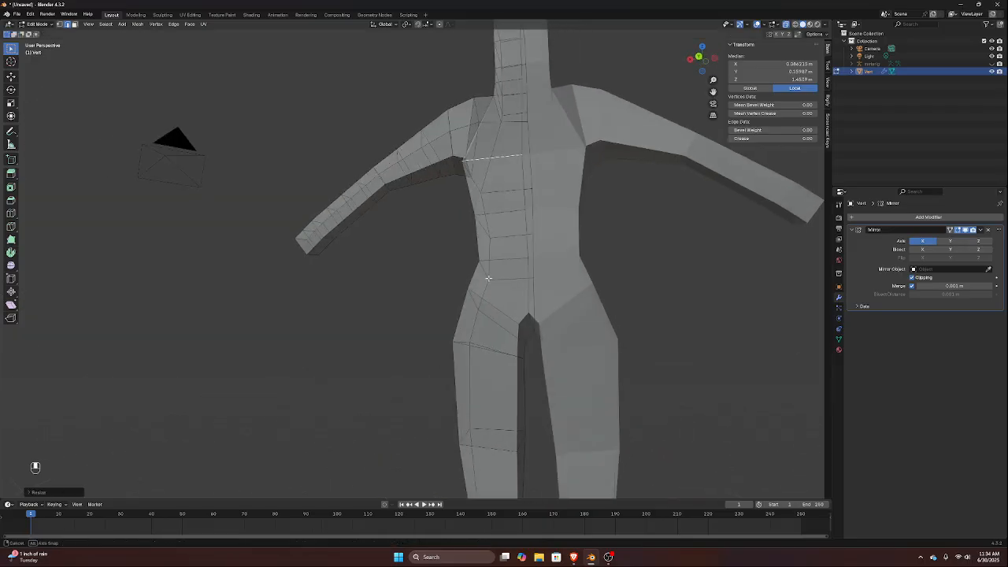
{"action": "left_click", "coordinate": [529, 318]}
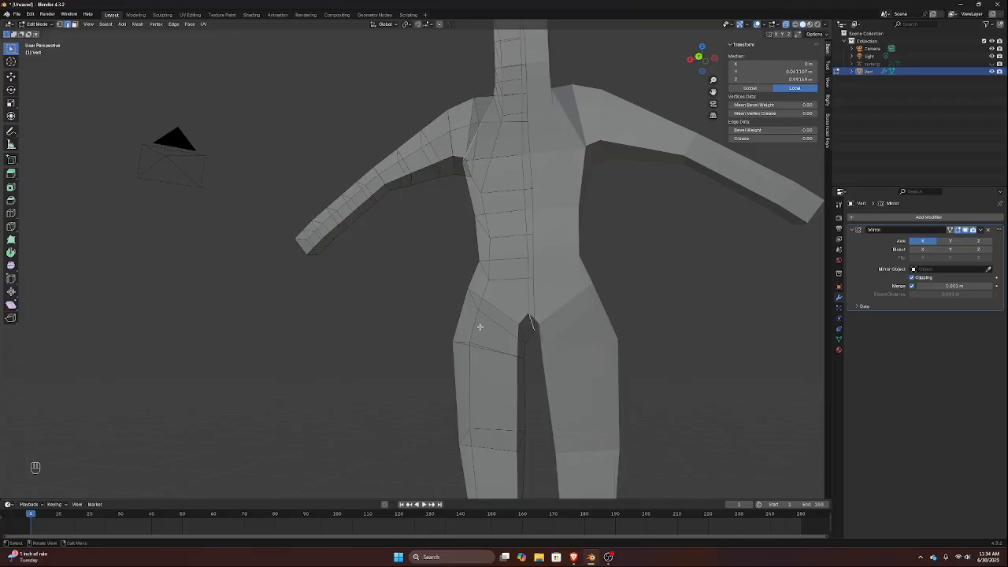
{"action": "key", "text": "KP_3"}
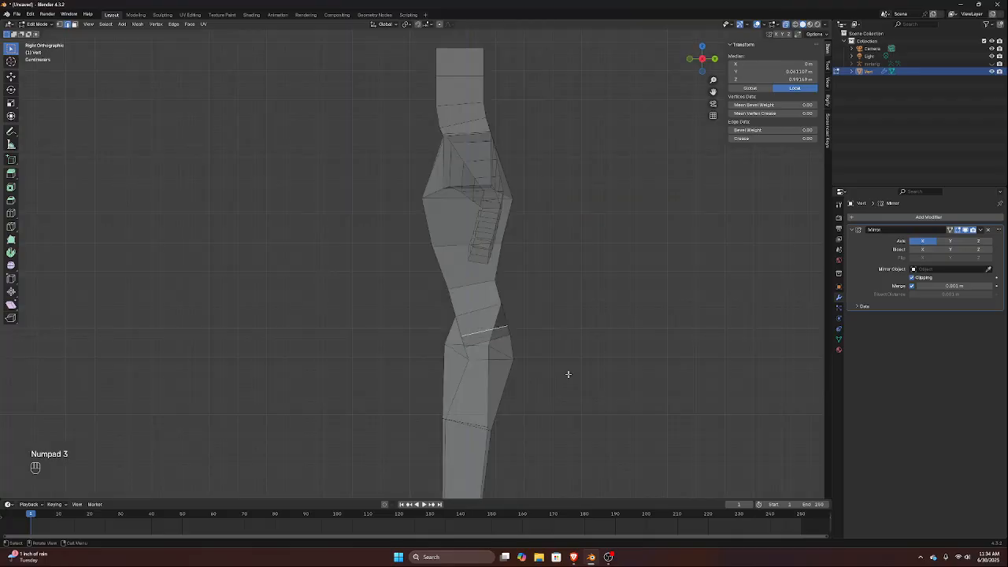
{"action": "key", "text": "s"}
{"action": "key", "text": "z"}
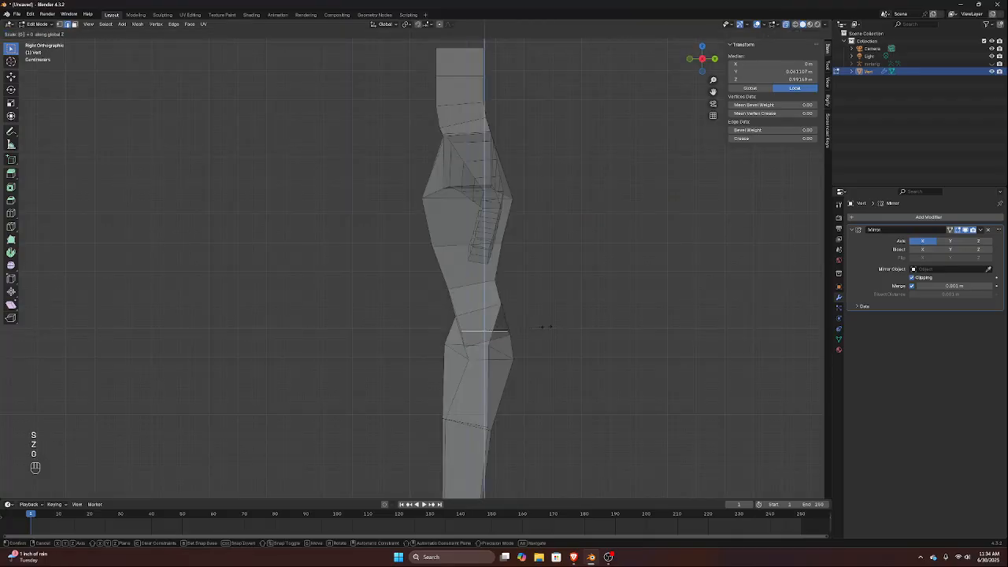
{"action": "key", "text": "0"}
{"action": "key", "text": "Return"}
Select the front-to-back edge at the top of the inner thigh, beside the crotch, and scale it to 0 on Z
{"action": "middle_click_drag", "start_coordinate": [374, 278], "coordinate": [401, 344]}
{"action": "scroll", "coordinate": [385, 370], "scroll_direction": "up", "scroll_amount": 4}
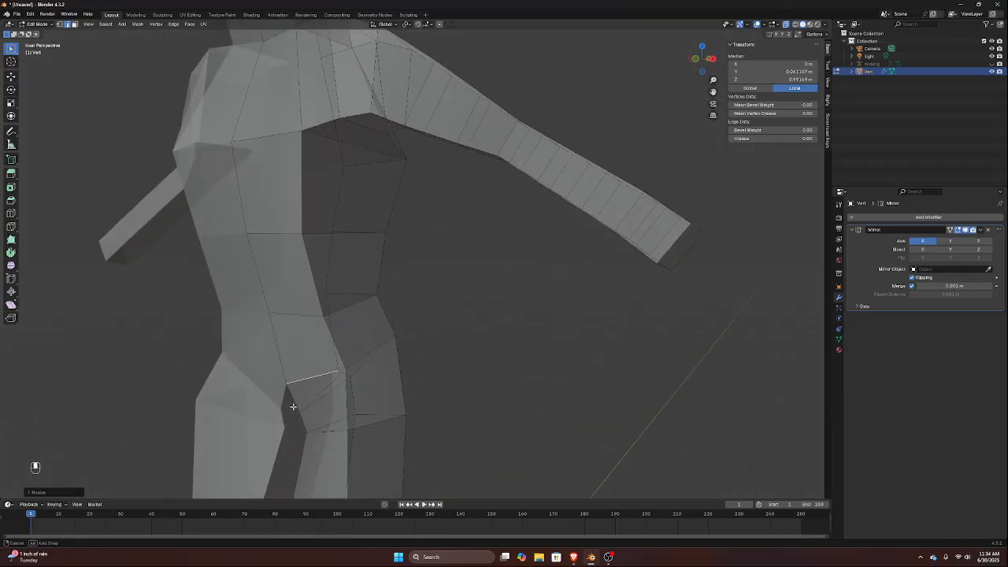
{"action": "middle_click_drag", "start_coordinate": [290, 409], "coordinate": [306, 403]}
{"action": "key", "text": "KP_1"}
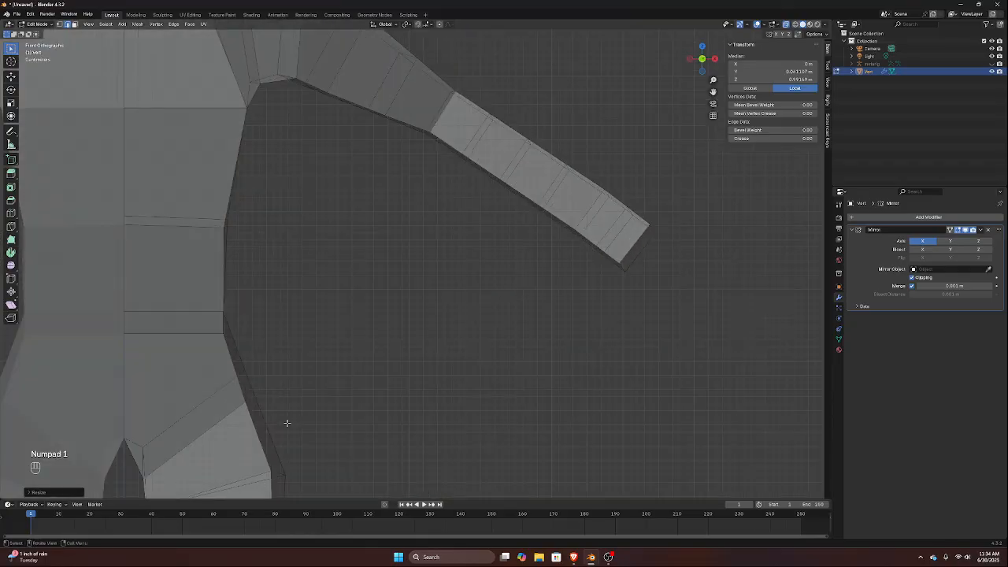
{"action": "middle_click_drag", "start_coordinate": [146, 446], "coordinate": [225, 297]}
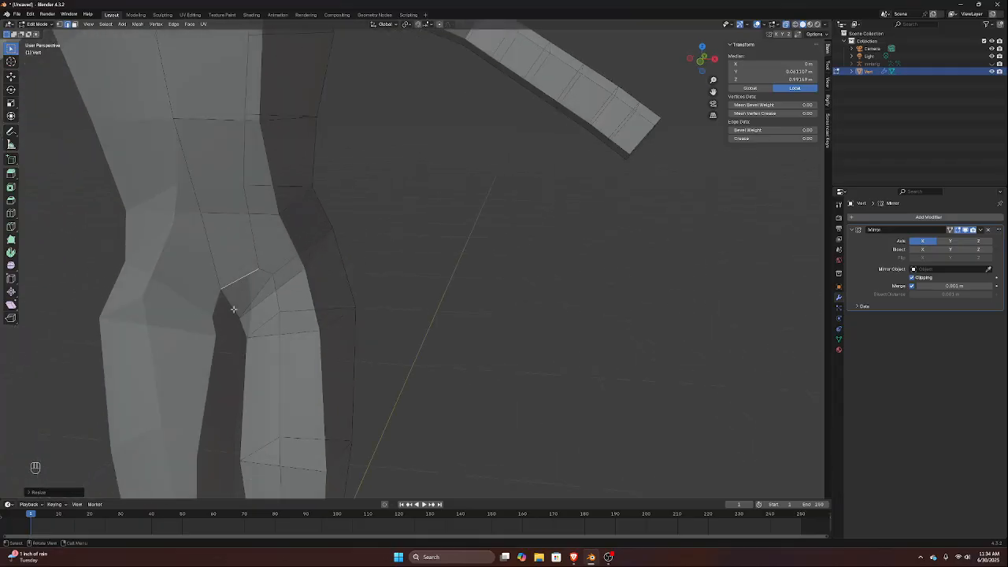
{"action": "key", "text": "KP_3"}
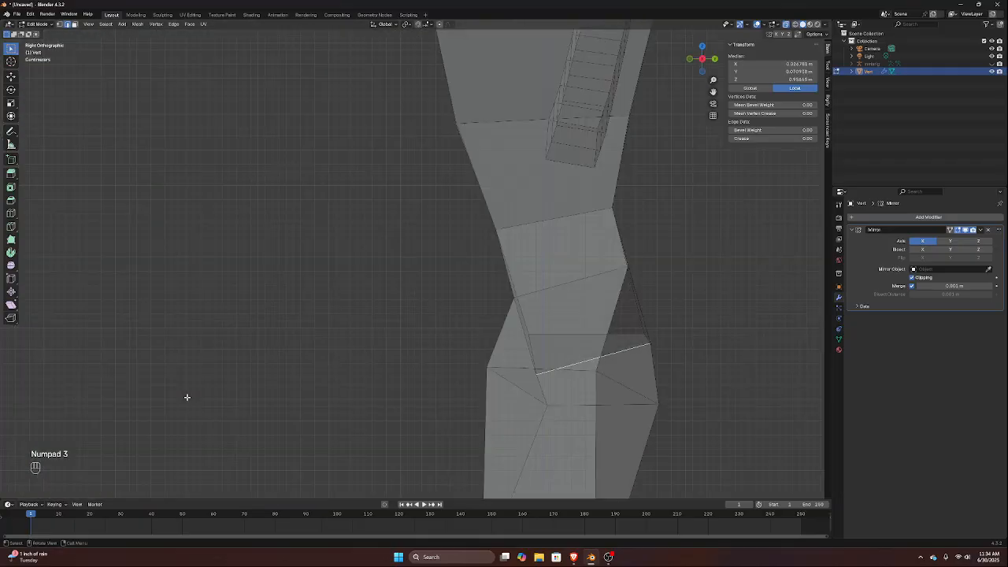
{"action": "key", "text": "s"}
{"action": "key", "text": "z"}
{"action": "key", "text": "0"}
{"action": "key", "text": "Return"}
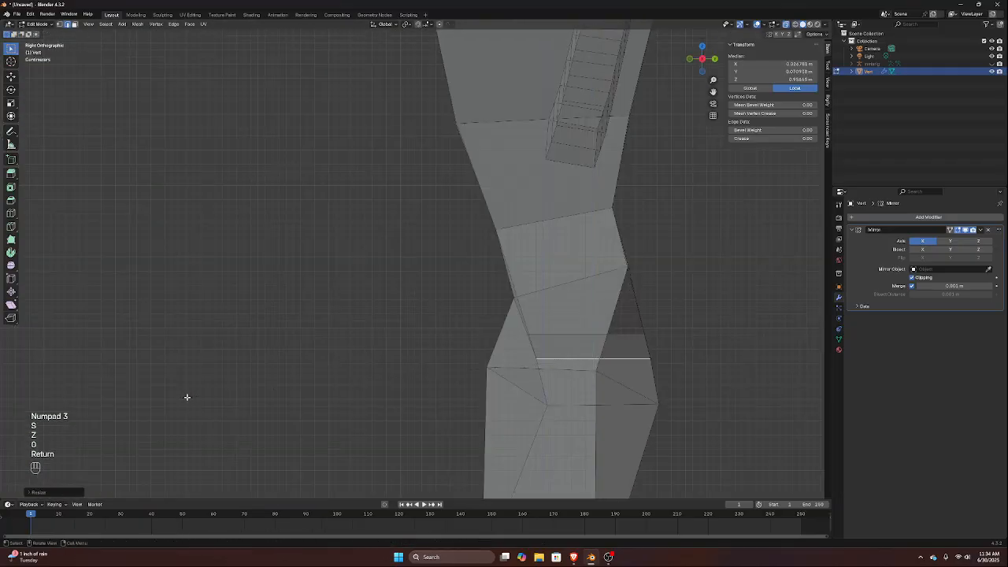
Select the vertical front edge of the outer thigh and move it backward about 0.028 m along Y
{"action": "left_click", "coordinate": [484, 368]}
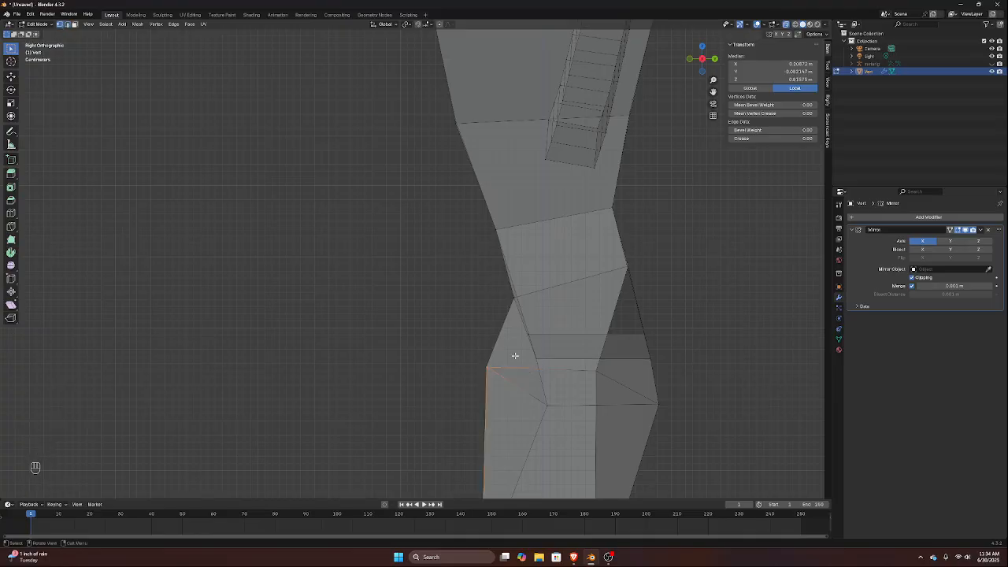
{"action": "key", "text": "g"}
{"action": "key", "text": "y"}
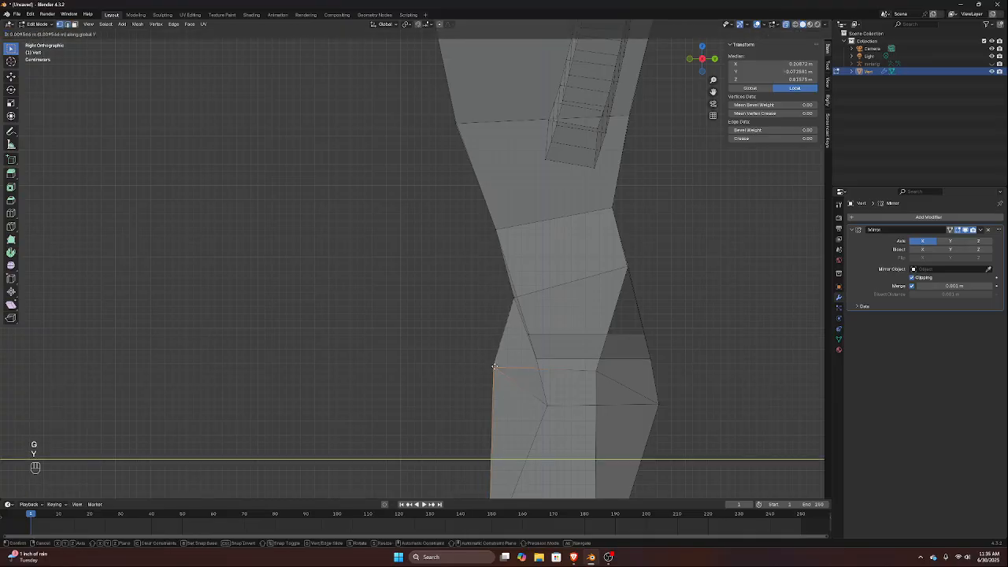
{"action": "left_click", "coordinate": [560, 350]}
{"action": "middle_click_drag", "start_coordinate": [559, 350], "coordinate": [589, 360]}
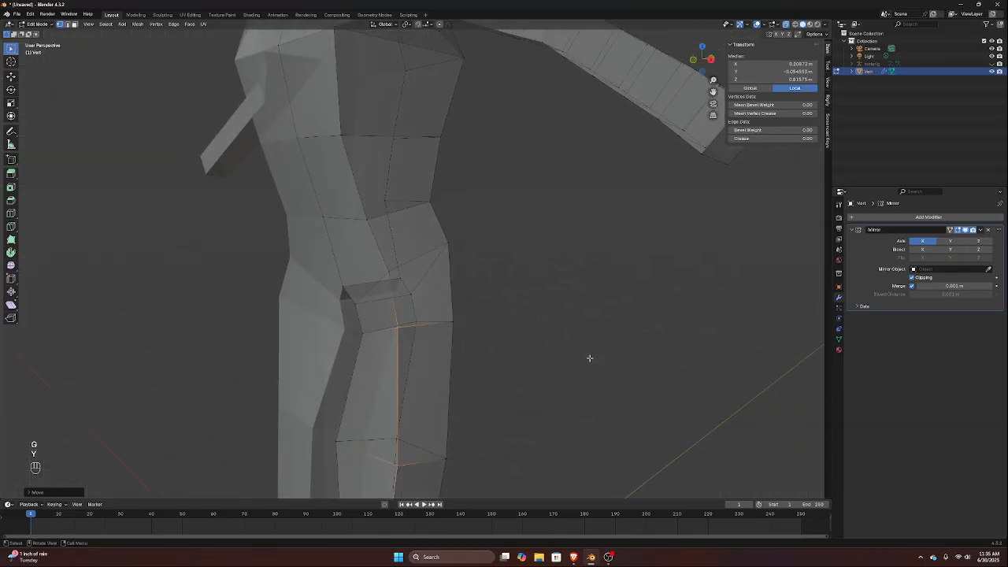
Select the inner and outer front vertices of the upper-thigh loop and rotate them slightly
{"action": "left_click", "coordinate": [381, 330]}
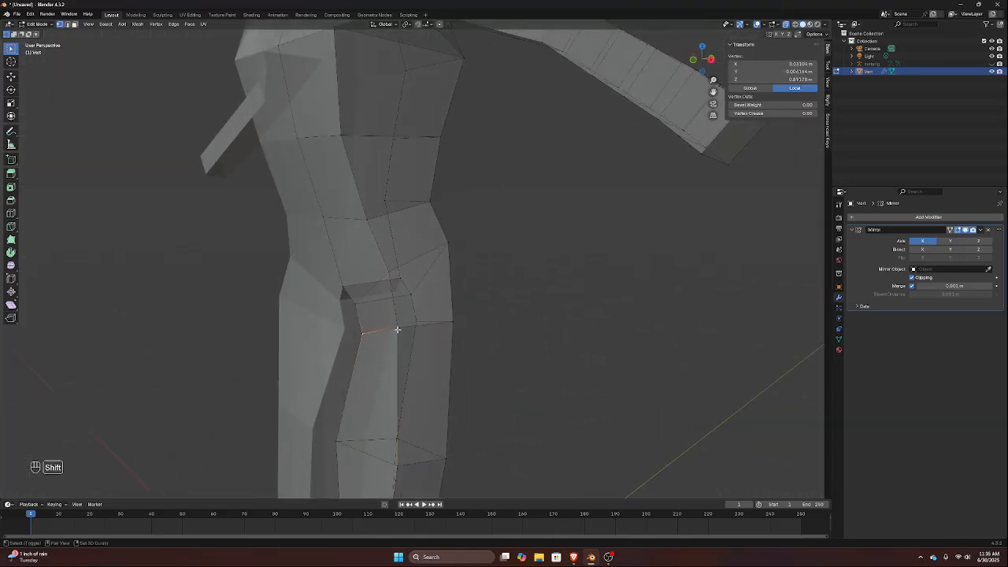
{"action": "key", "text": "KP_3"}
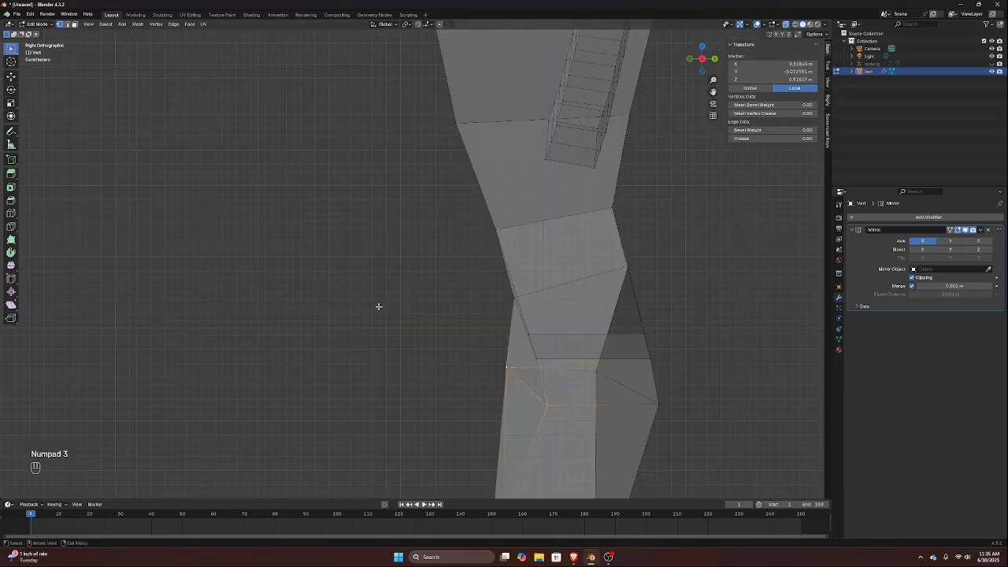
{"action": "middle_click_drag", "start_coordinate": [391, 305], "coordinate": [418, 344]}
{"action": "key", "text": "r"}
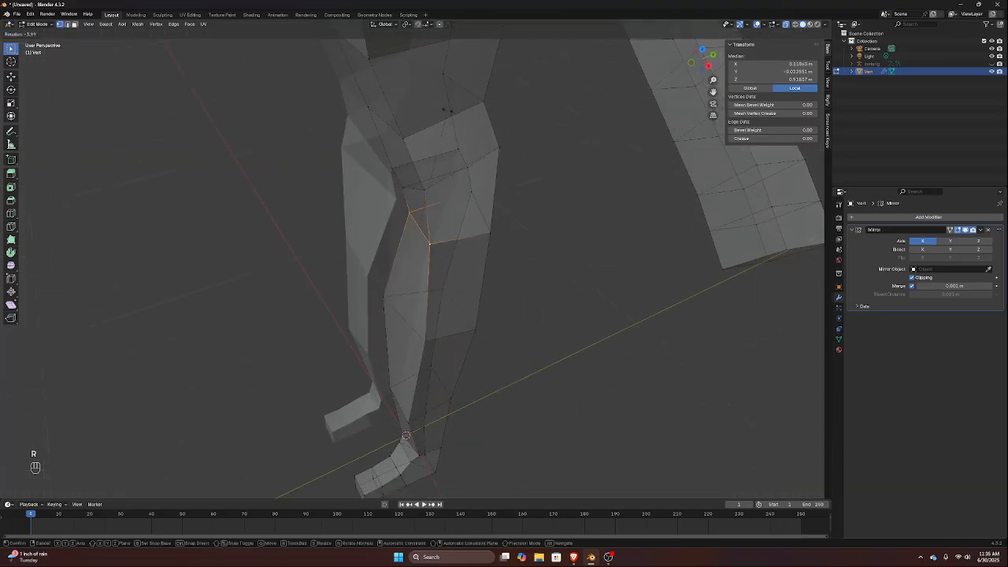
{"action": "left_click", "coordinate": [426, 113]}
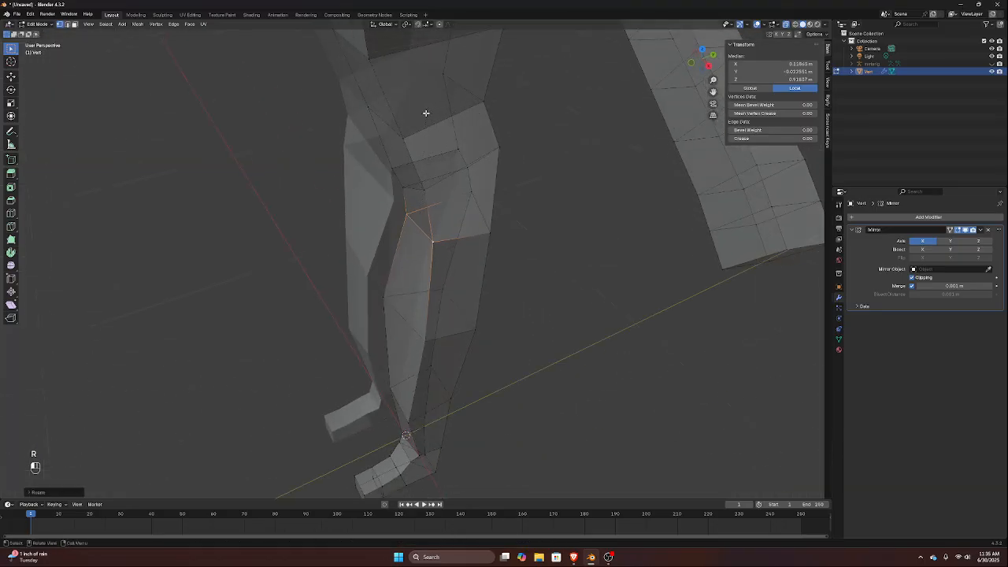
Move the two selected front upper-thigh vertices forward about 0.014 m along Y
{"action": "key", "text": "KP_3"}
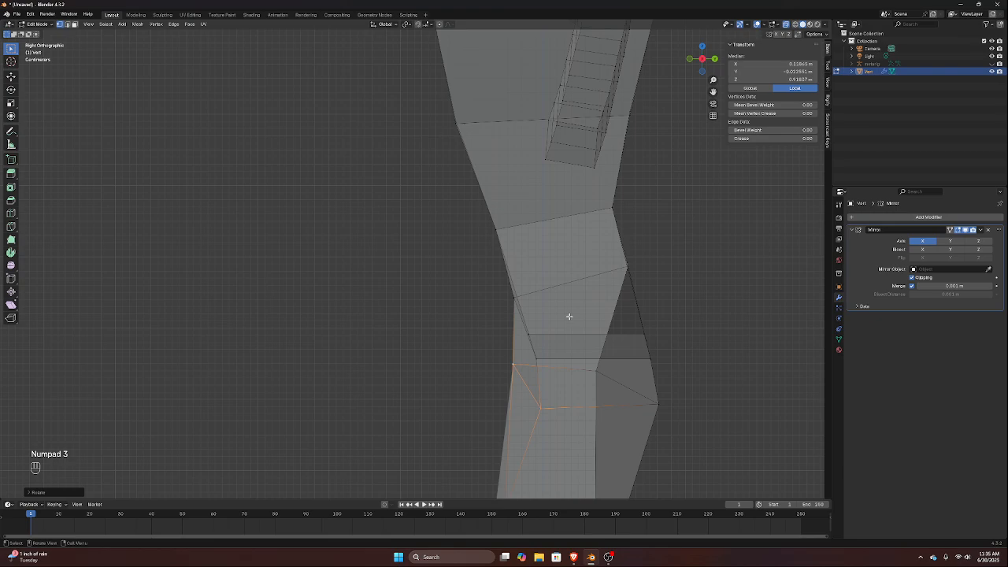
{"action": "key", "text": "g"}
{"action": "key", "text": "y"}
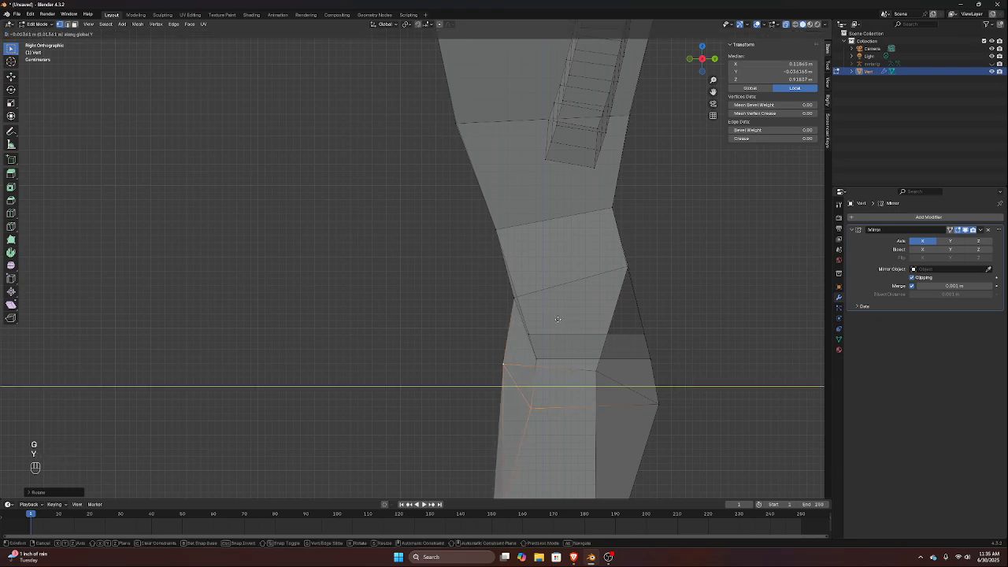
{"action": "left_click", "coordinate": [545, 328]}
Select the front inner-thigh vertex beside the crotch and the front hip vertex above it, and move them forward along Y
{"action": "middle_click_drag", "start_coordinate": [545, 328], "coordinate": [369, 306]}
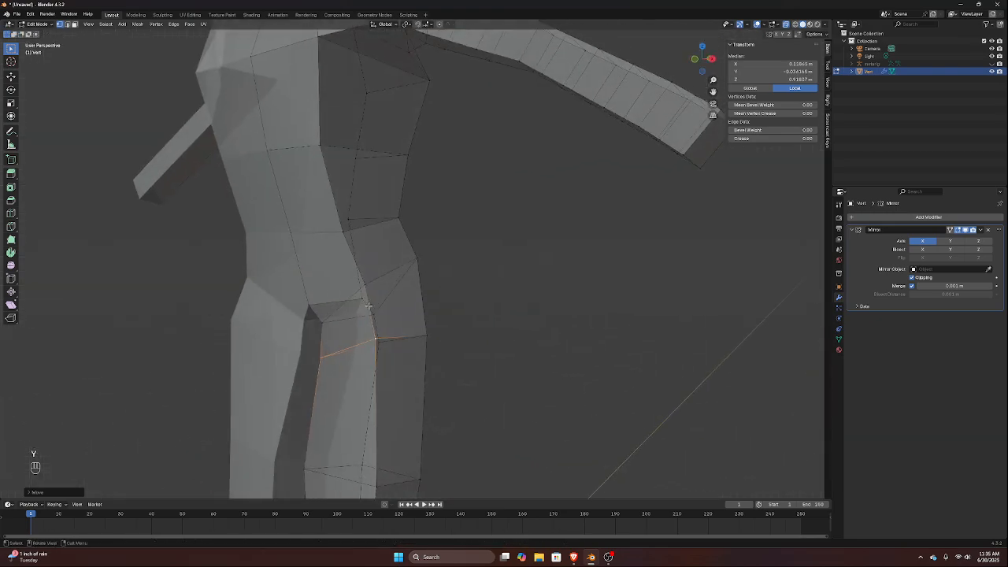
{"action": "left_click", "coordinate": [328, 321]}
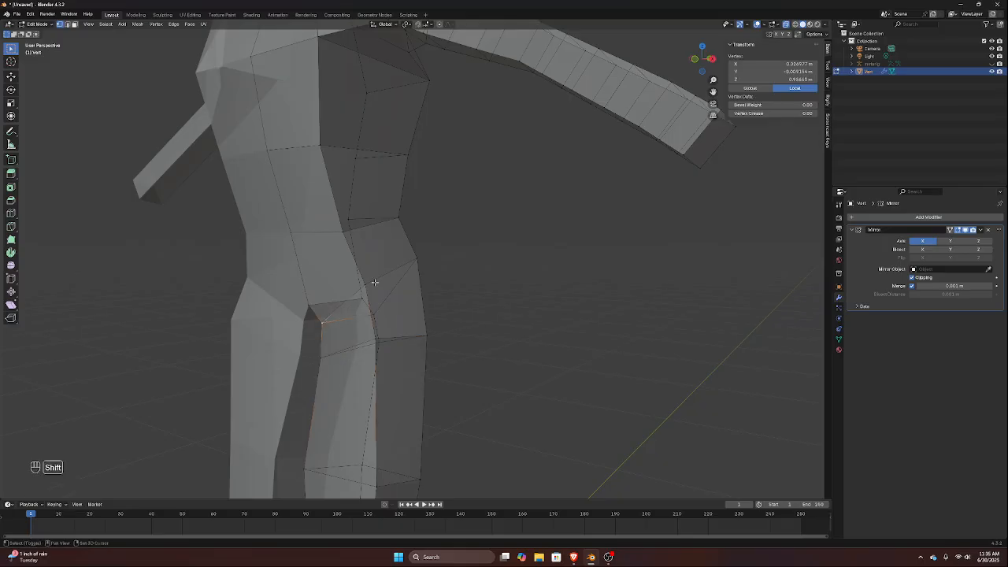
{"action": "left_click", "coordinate": [375, 282], "text": "shift"}
{"action": "middle_click_drag", "start_coordinate": [375, 282], "coordinate": [348, 287]}
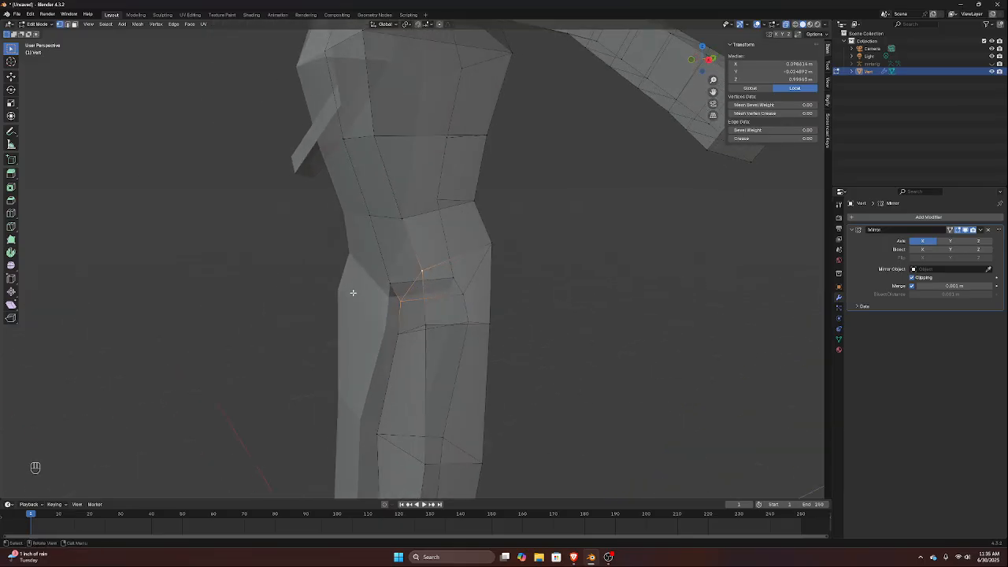
{"action": "key", "text": "KP_3"}
{"action": "key", "text": "g"}
{"action": "key", "text": "y"}
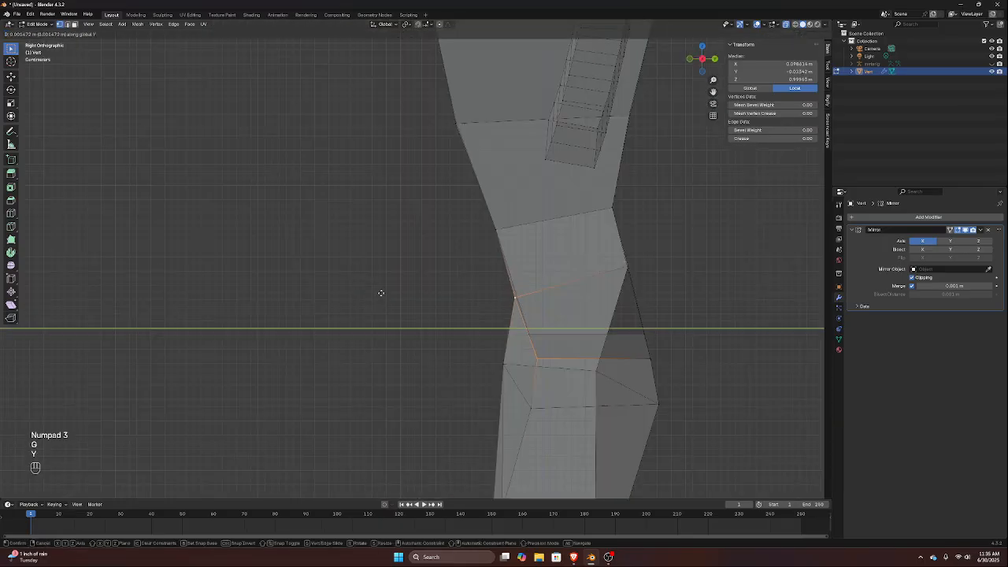
{"action": "left_click", "coordinate": [367, 292]}
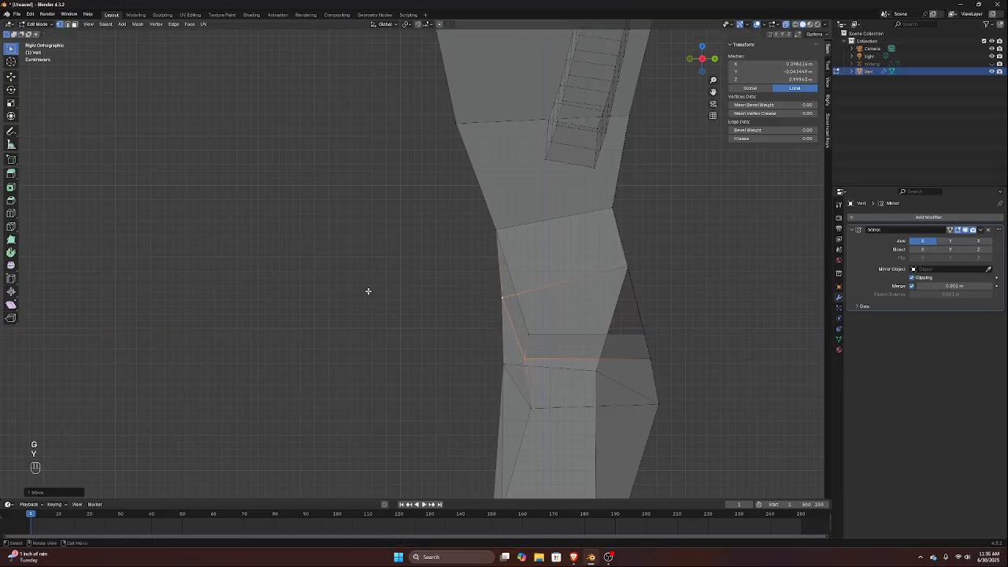
{"action": "middle_click_drag", "start_coordinate": [385, 308], "coordinate": [460, 311]}
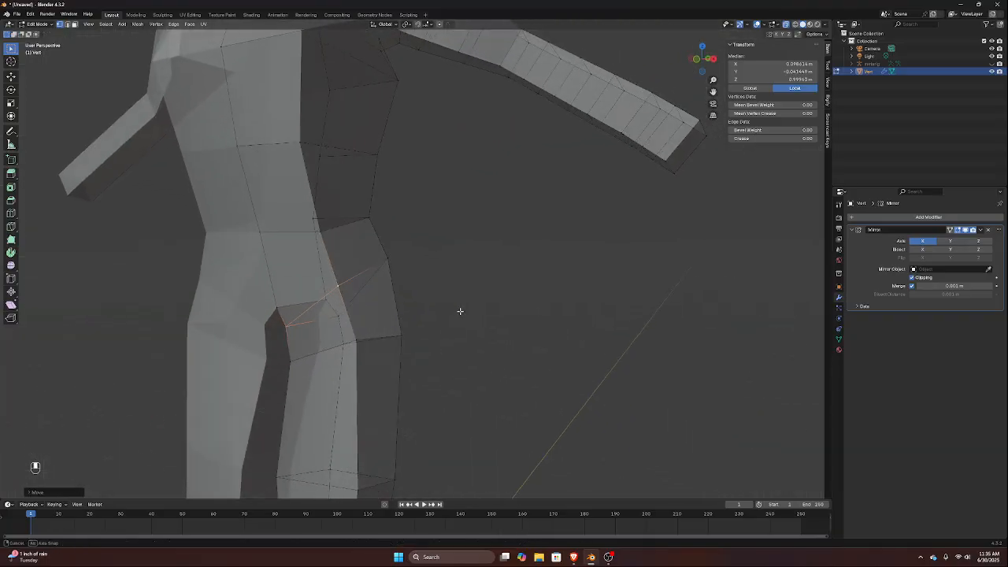
Select the extra edge loop on the upper arm and two extra loops on the forearm, and dissolve their edges
{"action": "key", "text": "KP_1"}
{"action": "scroll", "coordinate": [405, 293], "scroll_direction": "up", "scroll_amount": 3}
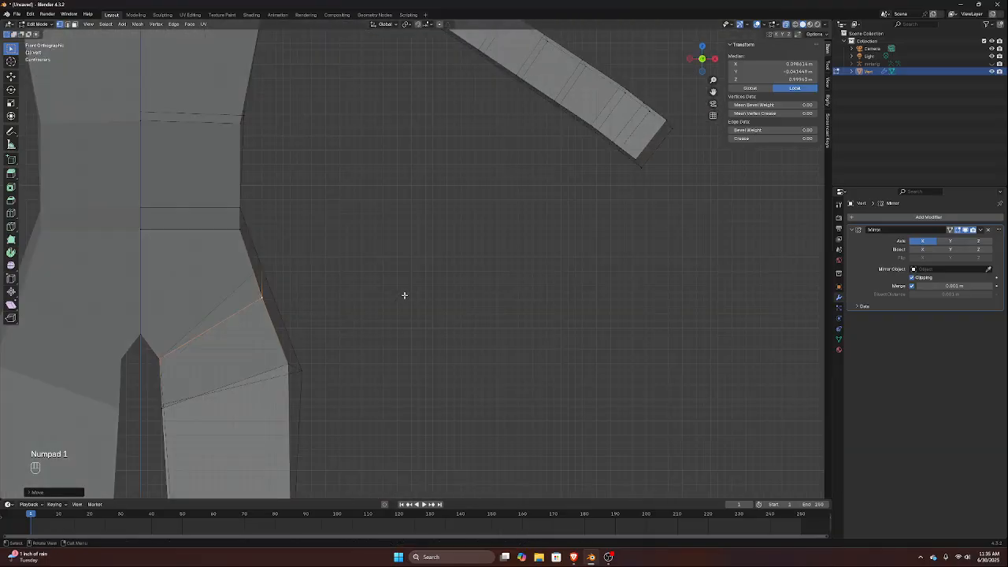
{"action": "scroll", "coordinate": [155, 342], "scroll_direction": "down", "scroll_amount": 3}
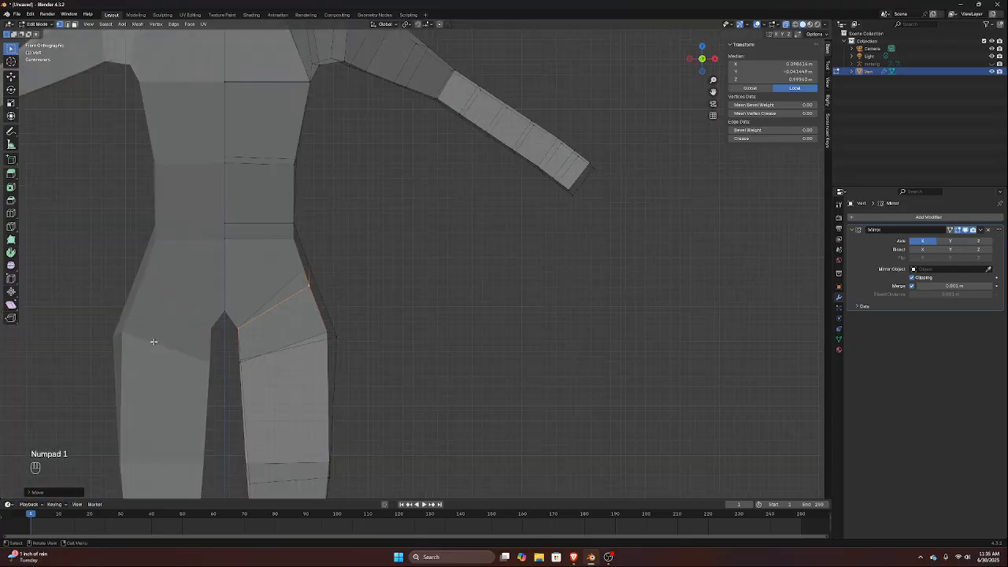
{"action": "middle_click_drag", "start_coordinate": [281, 142], "coordinate": [270, 242], "text": "shift"}
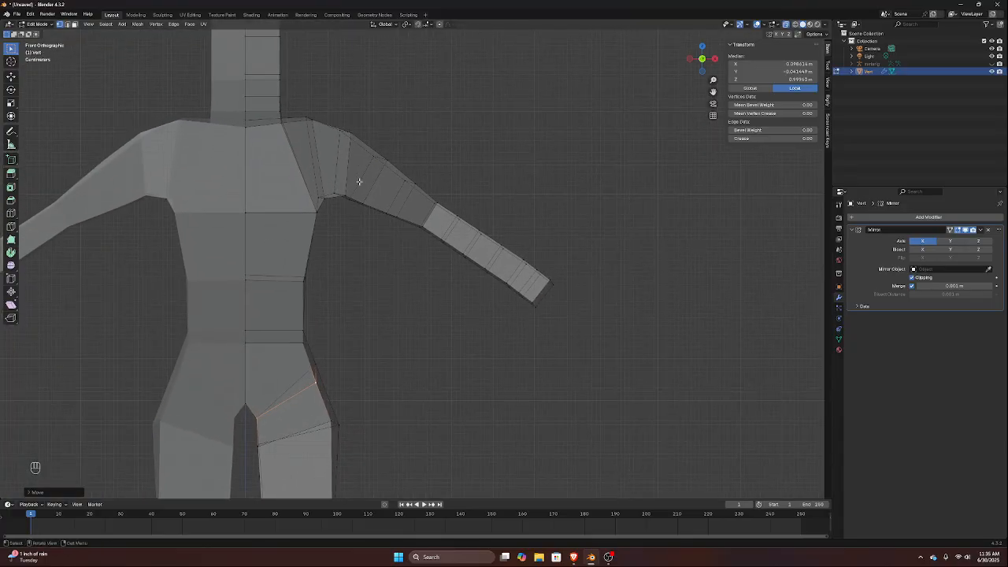
{"action": "key", "text": "super"}
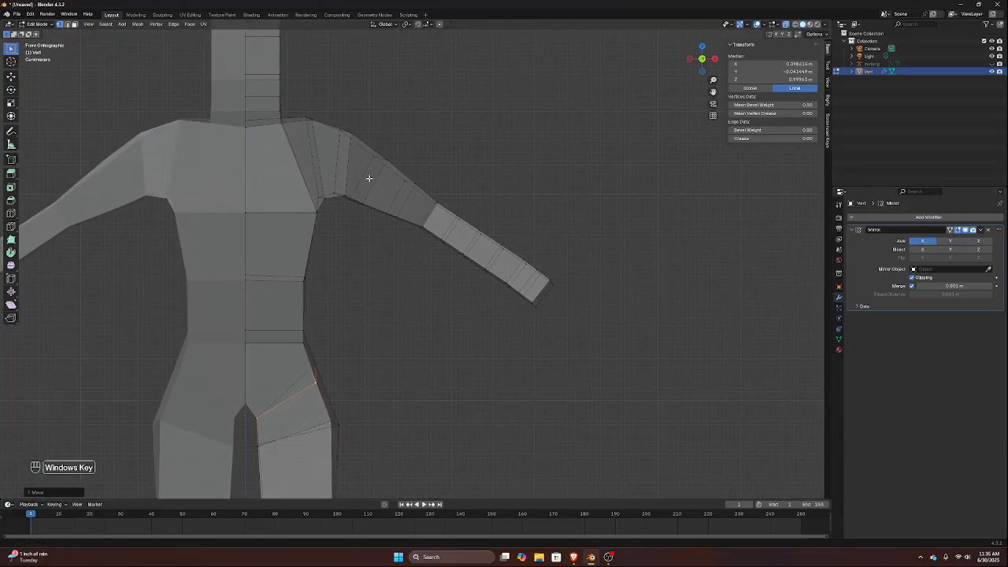
{"action": "left_click", "coordinate": [373, 176]}
{"action": "left_click", "coordinate": [372, 177], "text": "alt"}
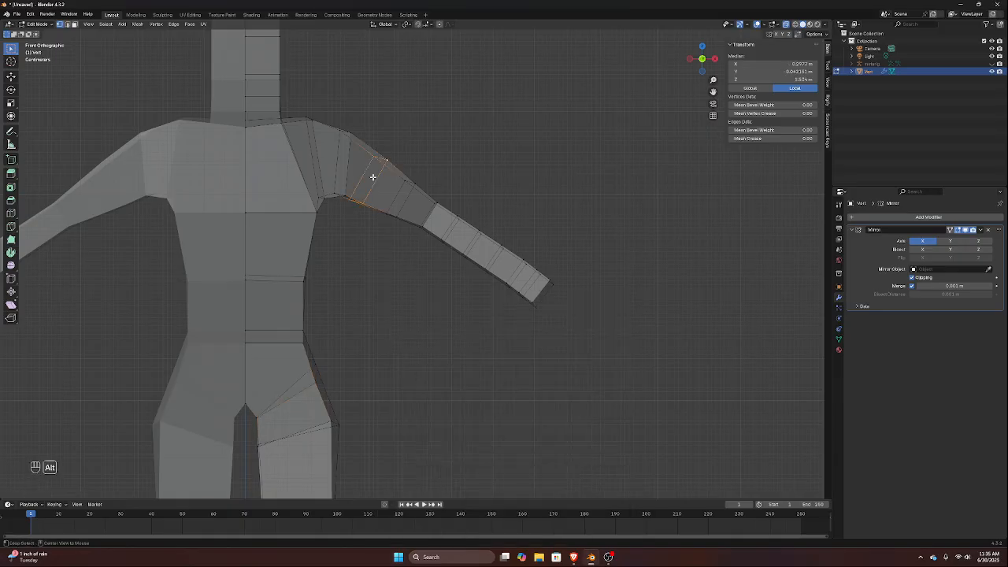
{"action": "left_click", "coordinate": [449, 226], "text": "alt+shift"}
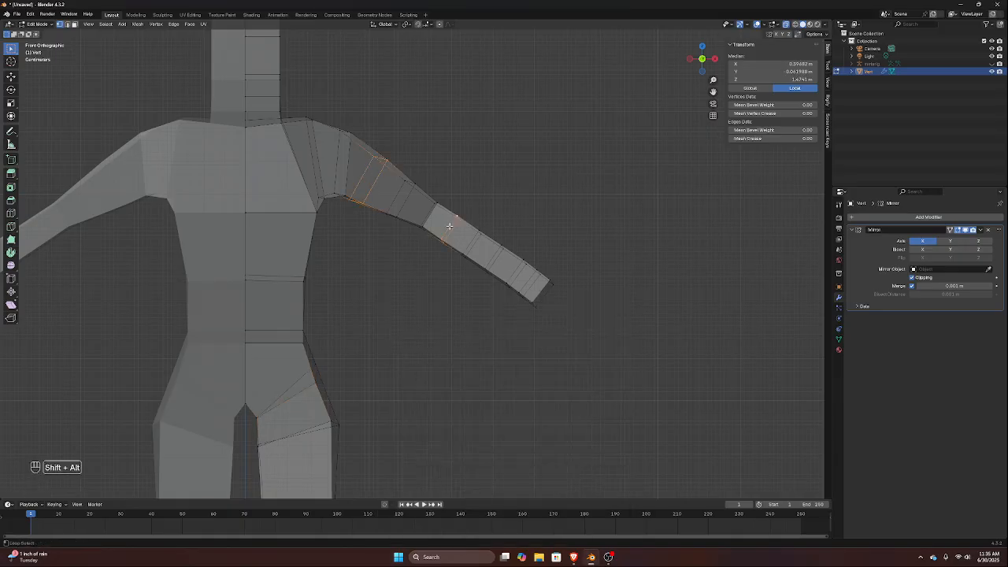
{"action": "left_click", "coordinate": [490, 254], "text": "alt+shift"}
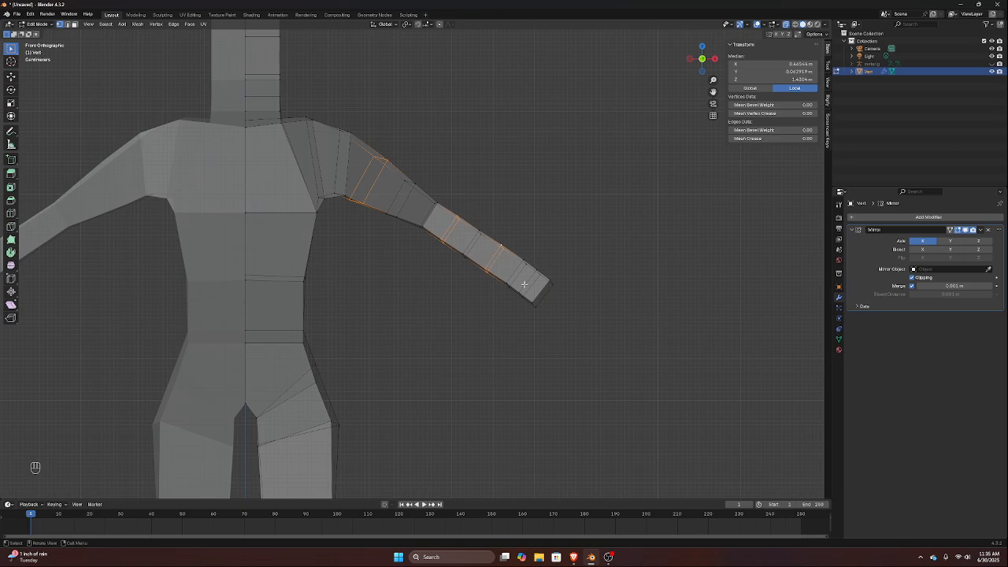
{"action": "key", "text": "x"}
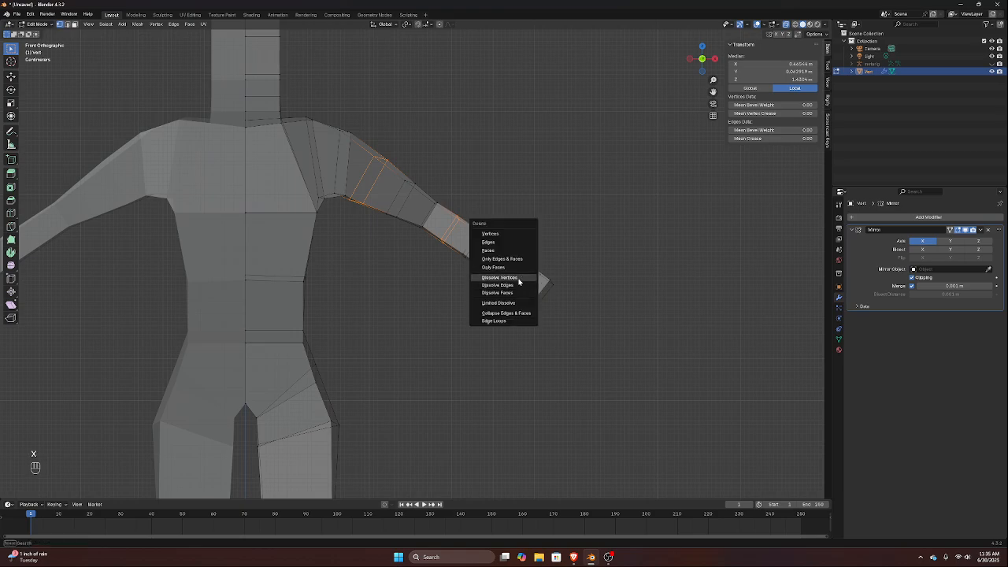
{"action": "left_click", "coordinate": [514, 284]}
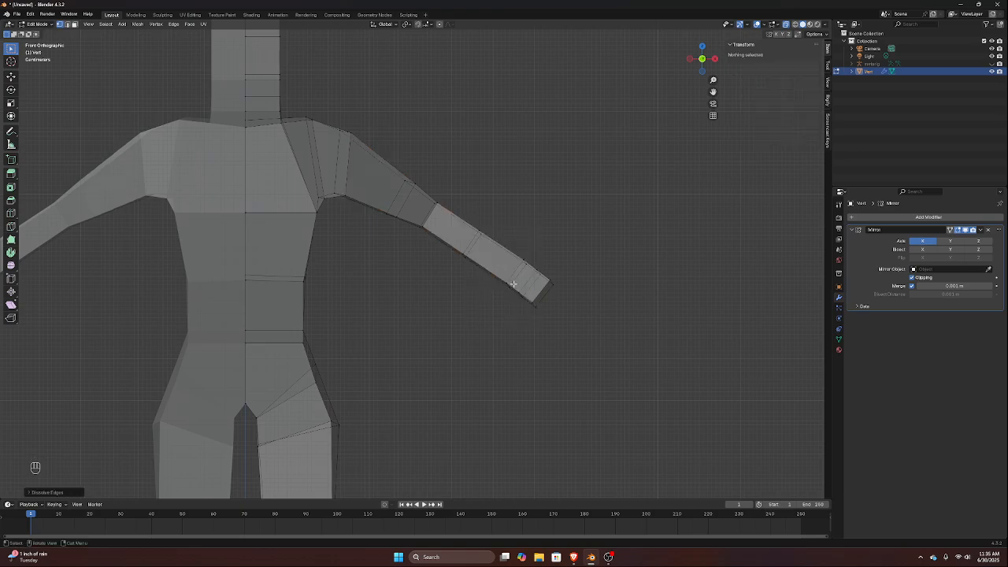
Add a centred loop cut around the upper neck just below the head
{"action": "middle_click_drag", "start_coordinate": [364, 195], "coordinate": [333, 136]}
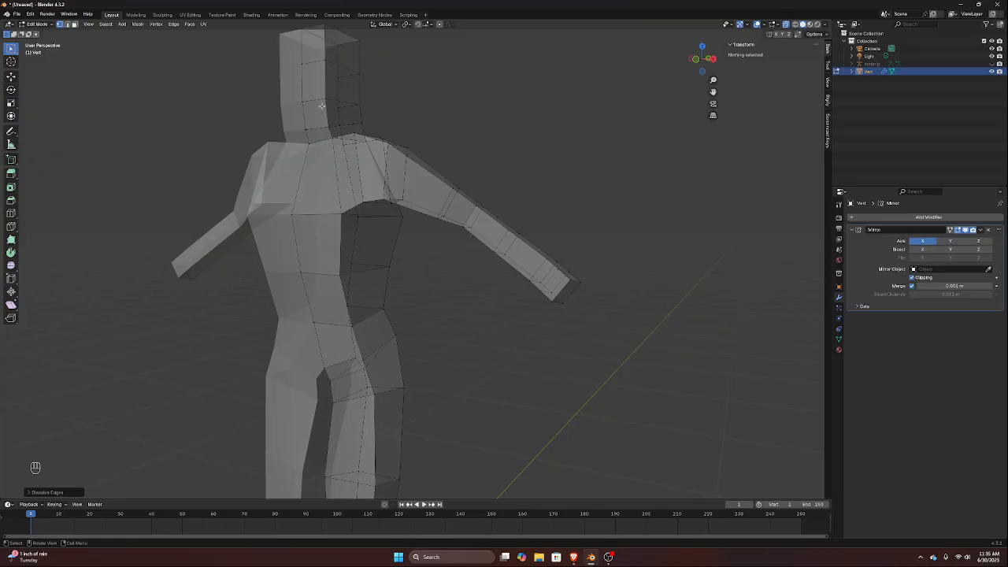
{"action": "key", "text": "alt+r"}
{"action": "key", "text": "Escape"}
{"action": "left_click", "coordinate": [331, 110]}
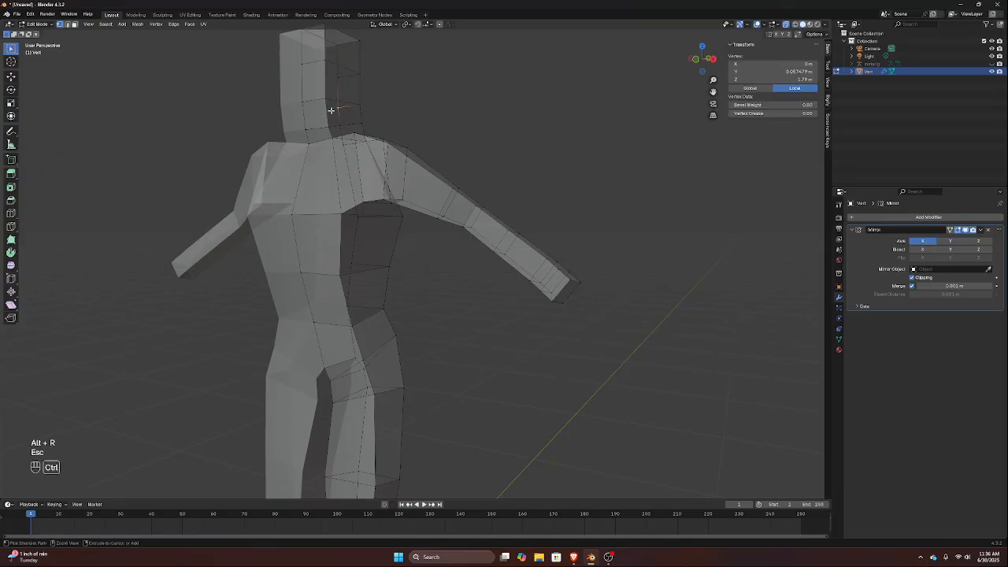
{"action": "key", "text": "ctrl+r"}
{"action": "left_click", "coordinate": [331, 110]}
{"action": "key", "text": "Escape"}
Try to move only the front vertices of the new neck loop backward about 0.03 m along Y, and undo it
{"action": "key", "text": "KP_3"}
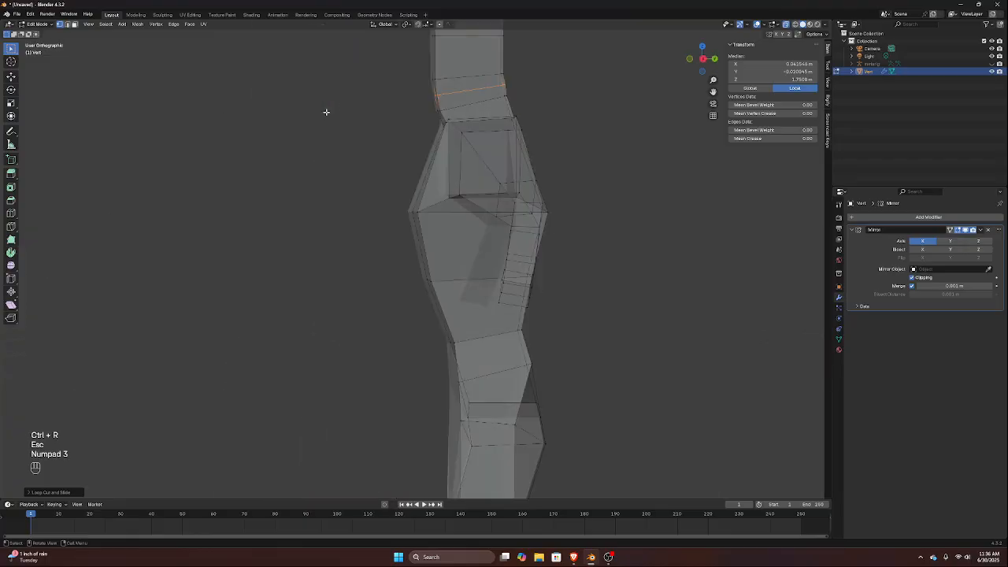
{"action": "scroll", "coordinate": [358, 67], "scroll_direction": "up", "scroll_amount": 4}
{"action": "middle_click_drag", "start_coordinate": [445, 45], "coordinate": [389, 284], "text": "shift"}
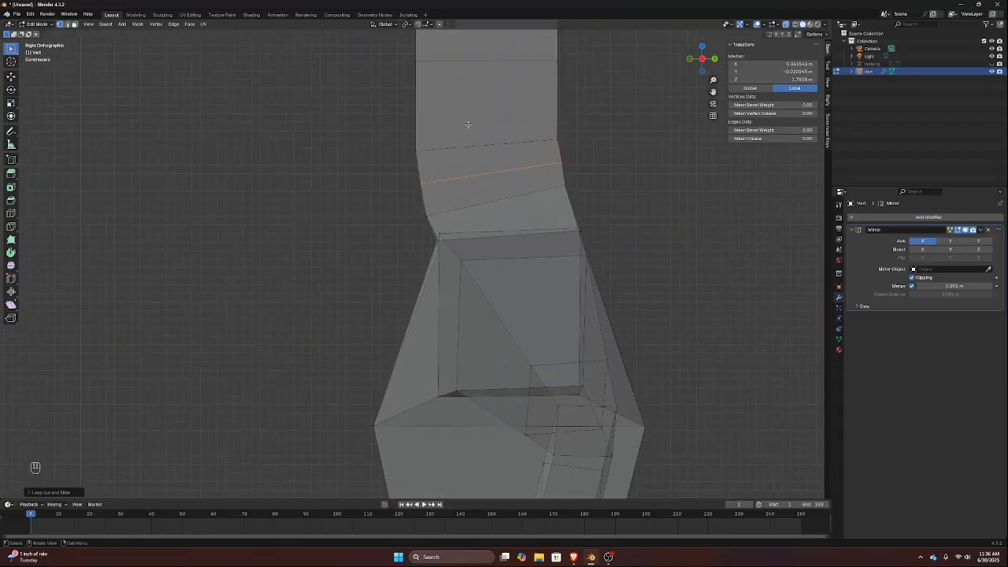
{"action": "left_click_drag", "start_coordinate": [400, 163], "coordinate": [465, 197]}
{"action": "key", "text": "g"}
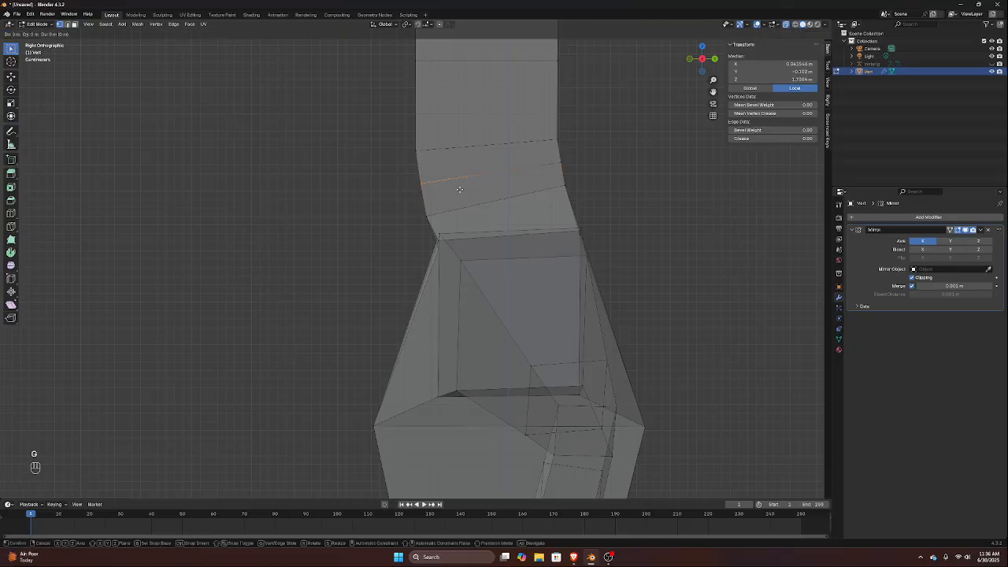
{"action": "key", "text": "y"}
{"action": "left_click", "coordinate": [484, 180]}
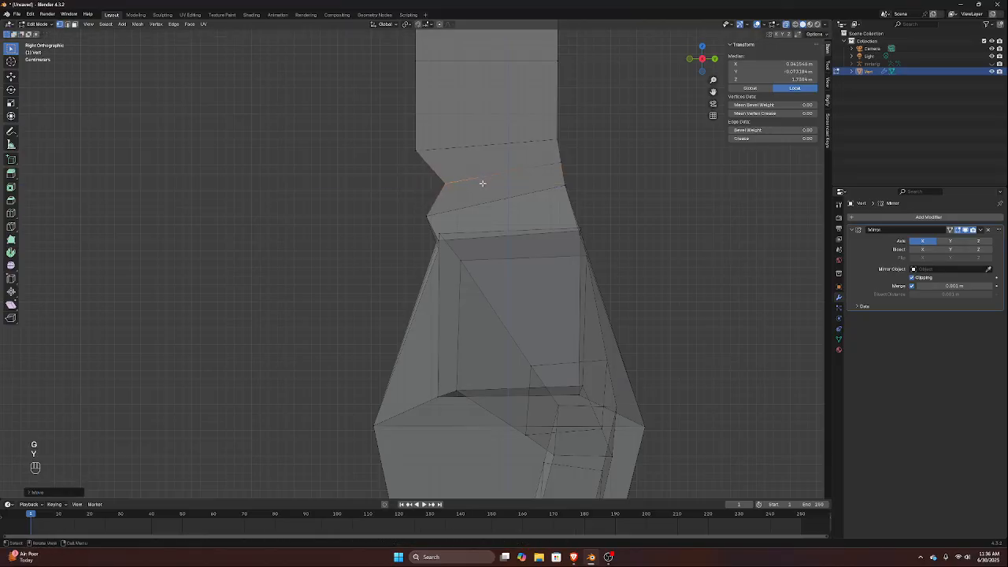
{"action": "key", "text": "ctrl+z"}
Add the front vertices of the loop below to the selection and move the neck front backward about 0.04 m along Y
{"action": "middle_click_drag", "start_coordinate": [467, 185], "coordinate": [473, 198]}
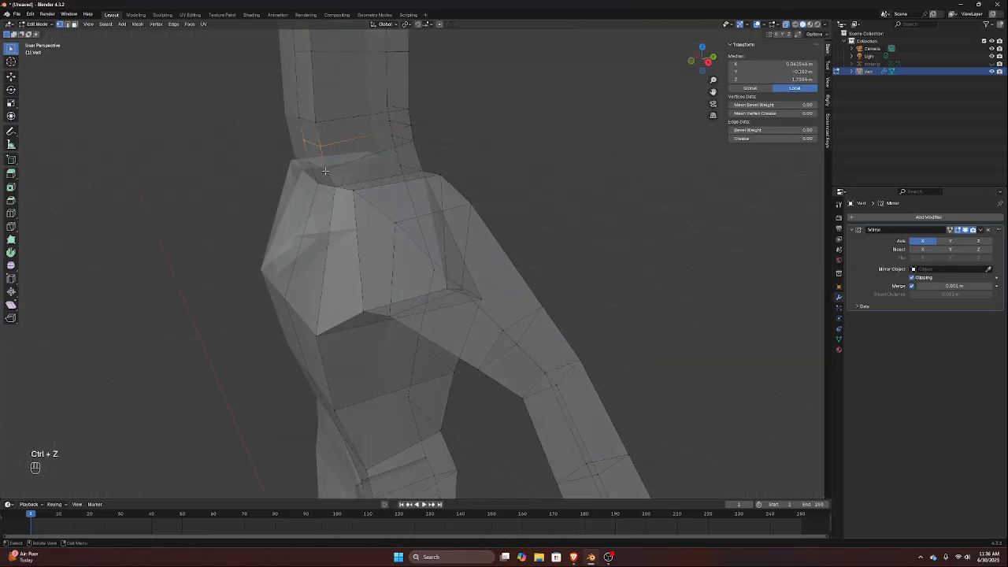
{"action": "left_click", "coordinate": [314, 151]}
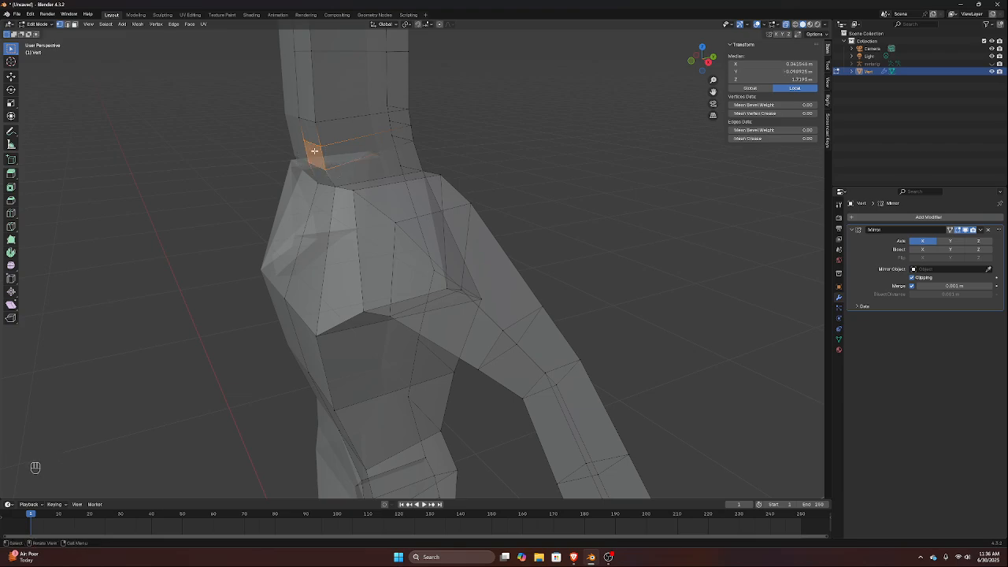
{"action": "key", "text": "KP_3"}
{"action": "key", "text": "g"}
{"action": "key", "text": "y"}
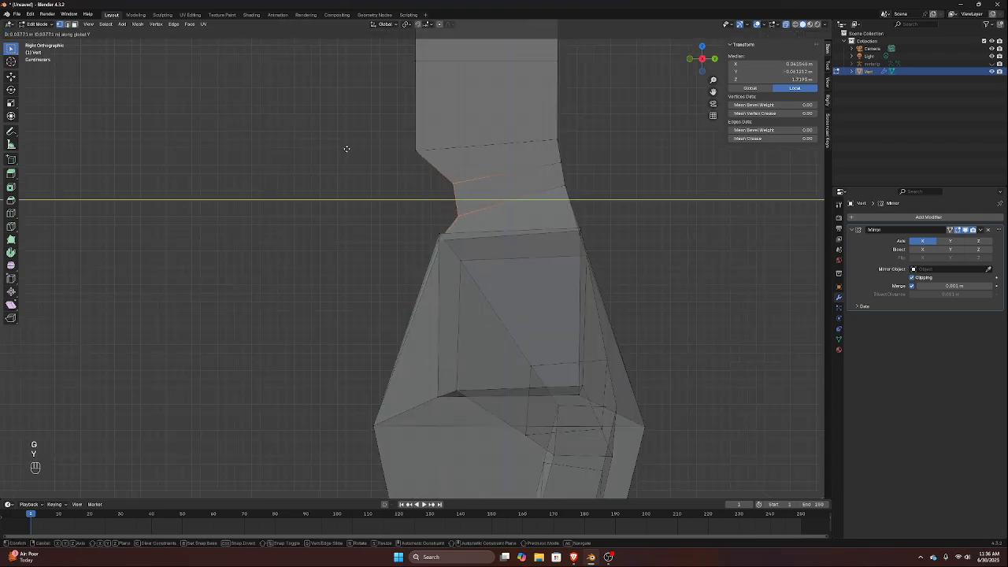
{"action": "left_click", "coordinate": [348, 148]}
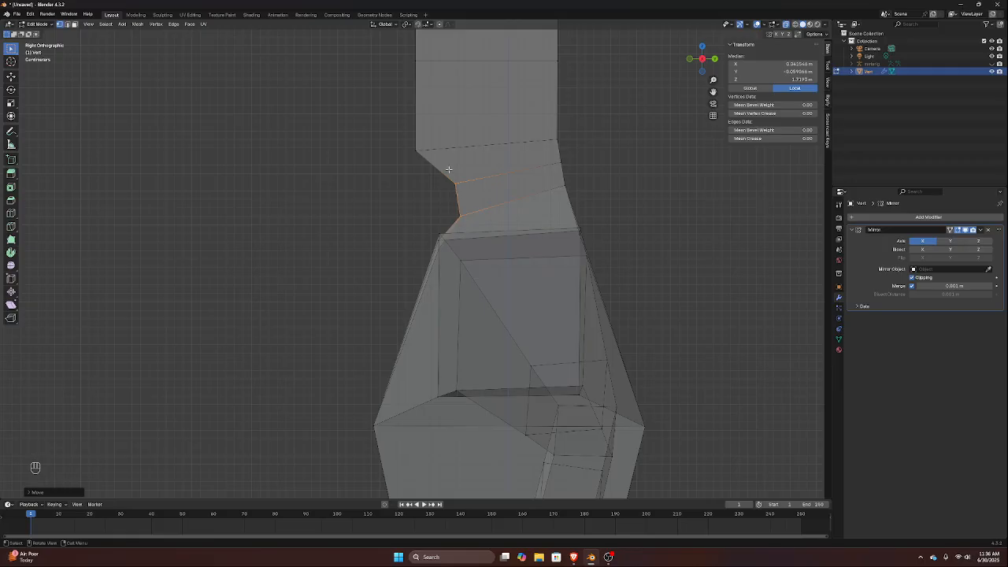
Select the front vertices of the upper neck loop and raise them about 0.022 m along Z
{"action": "left_click", "coordinate": [477, 199]}
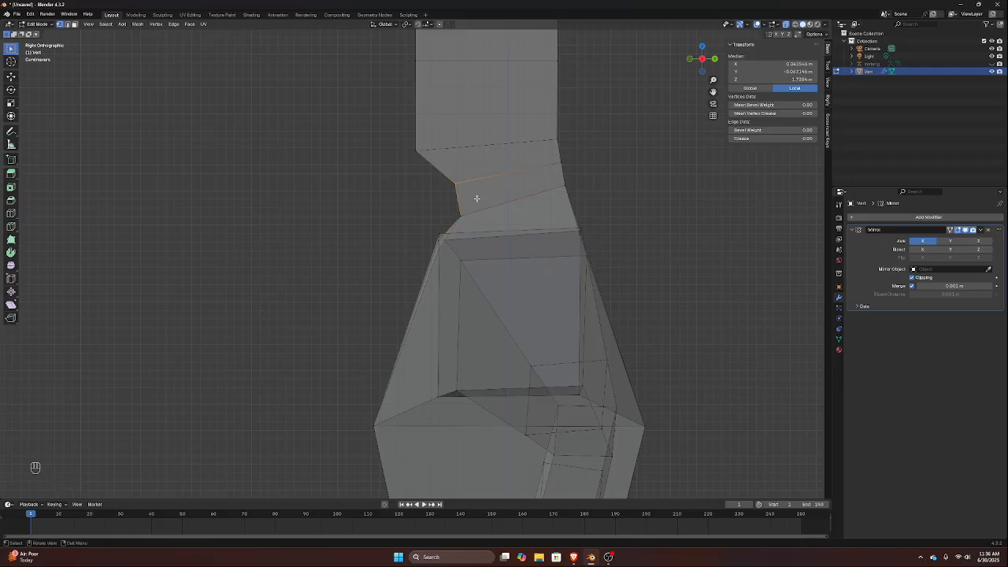
{"action": "key", "text": "g"}
{"action": "key", "text": "y"}
{"action": "key", "text": "Escape"}
{"action": "key", "text": "g"}
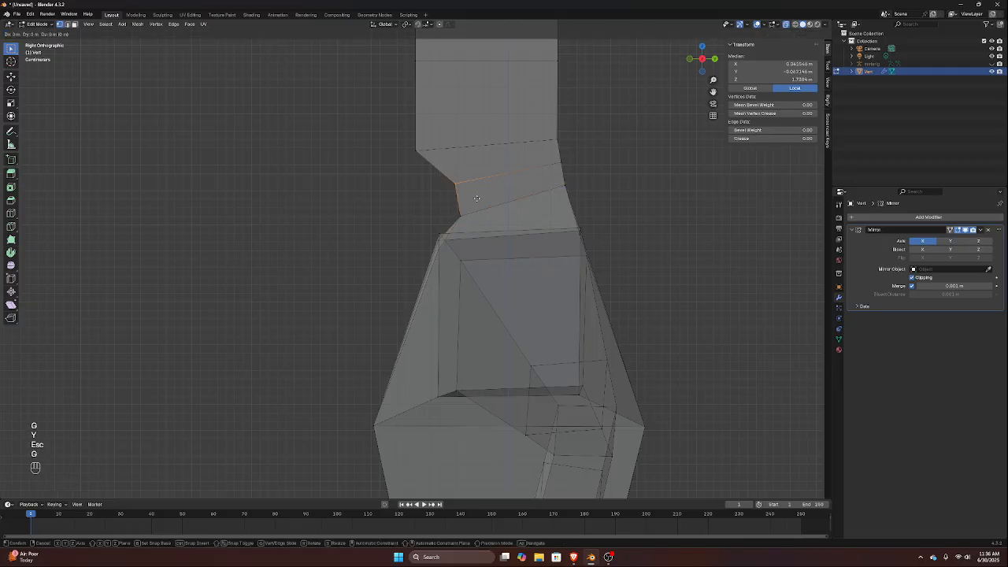
{"action": "key", "text": "z"}
{"action": "left_click", "coordinate": [475, 179]}
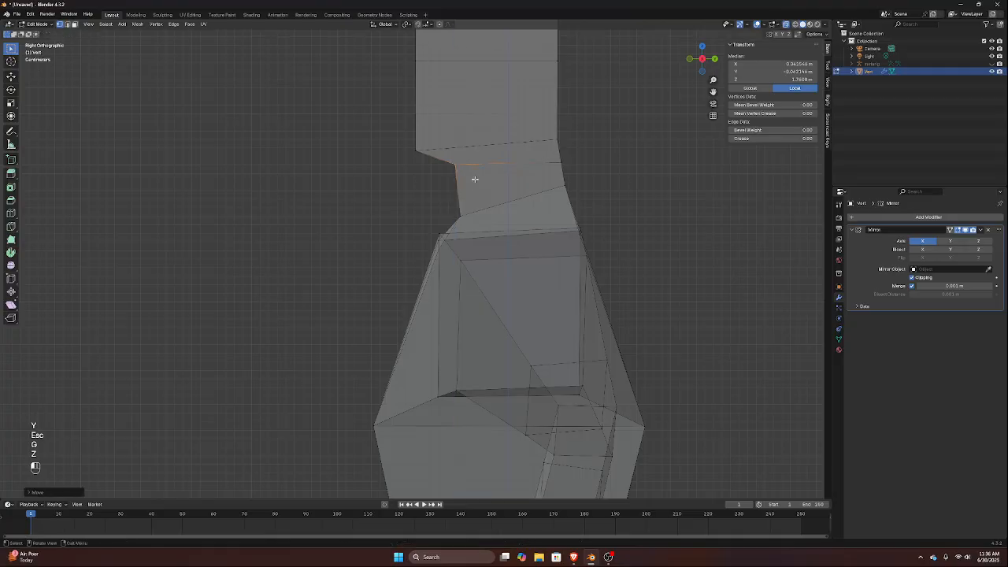
Select the front vertices at the chin and move them forward about 0.012 m along Y
{"action": "left_click", "coordinate": [424, 156]}
{"action": "key", "text": "g"}
{"action": "key", "text": "y"}
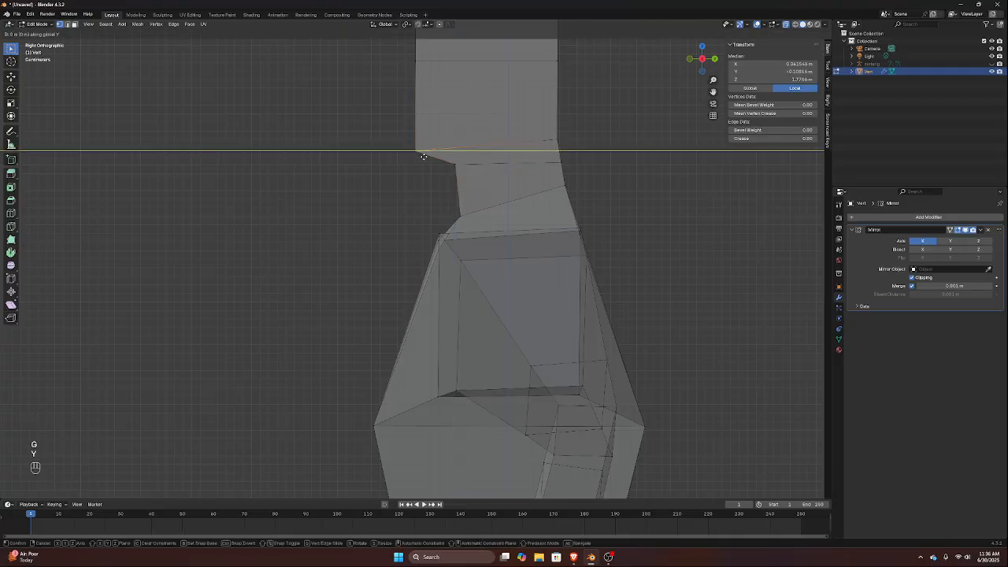
{"action": "left_click", "coordinate": [407, 100]}
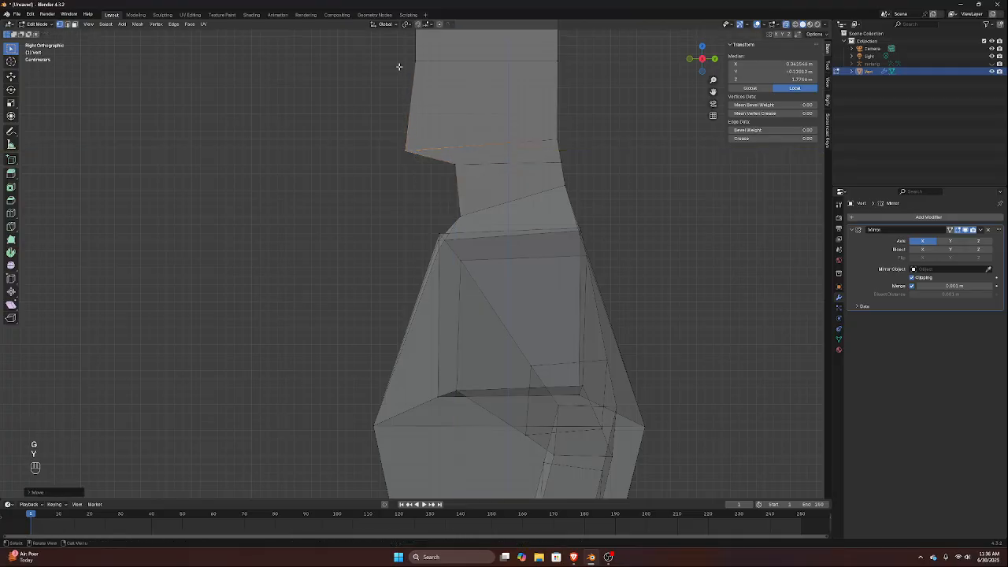
Move the mid-head loop's front vertices forward about 0.03 m and its back vertices backward about 0.018 m along Y
{"action": "middle_click_drag", "start_coordinate": [400, 69], "coordinate": [402, 180], "text": "shift"}
{"action": "left_click", "coordinate": [419, 168]}
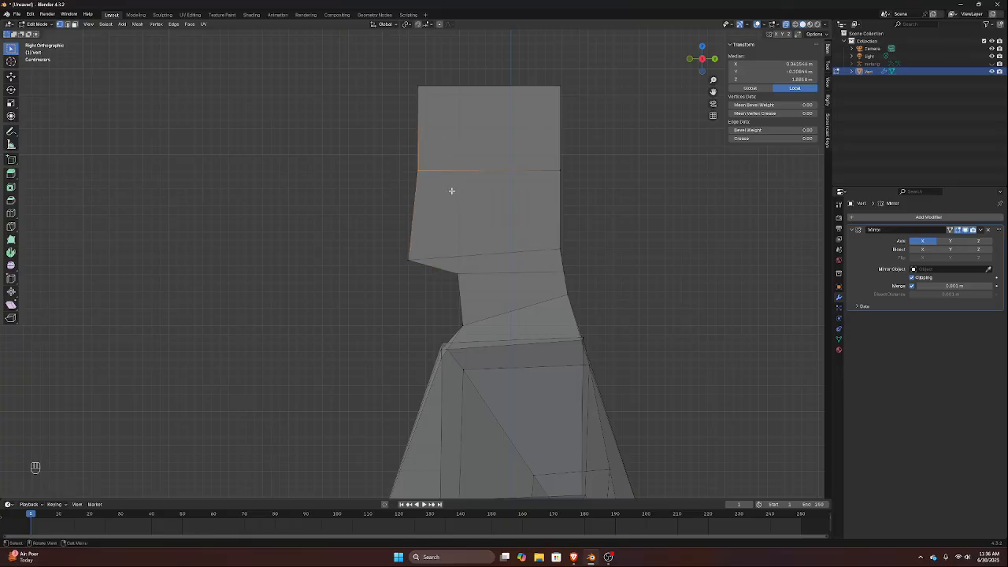
{"action": "key", "text": "g"}
{"action": "key", "text": "y"}
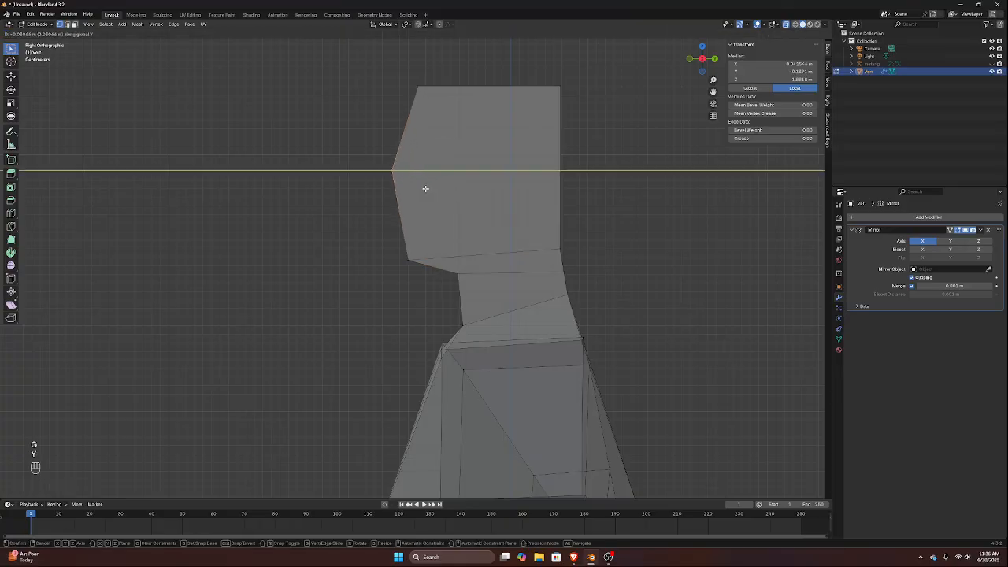
{"action": "left_click", "coordinate": [425, 188]}
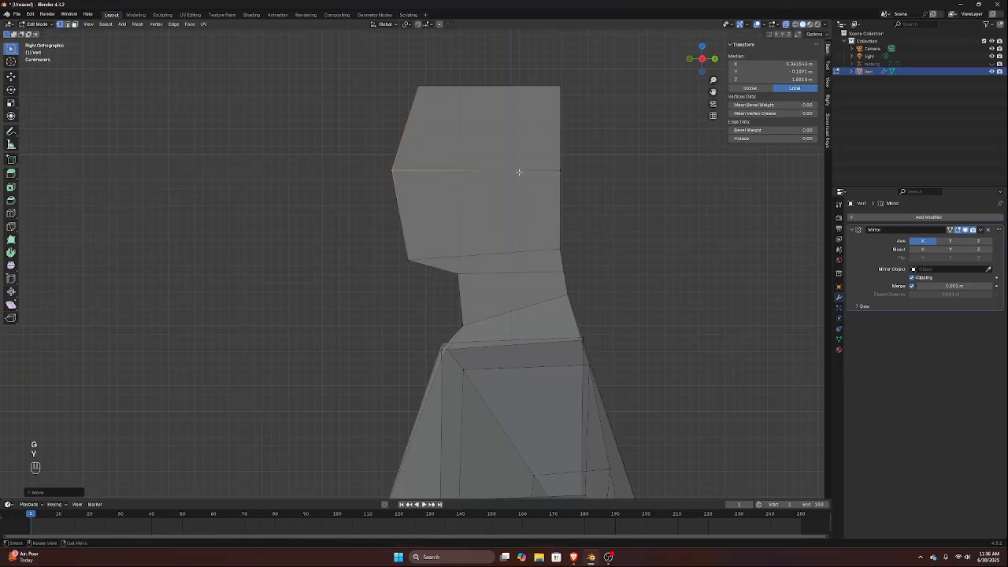
{"action": "key", "text": "g"}
{"action": "key", "text": "y"}
{"action": "left_click", "coordinate": [601, 182]}
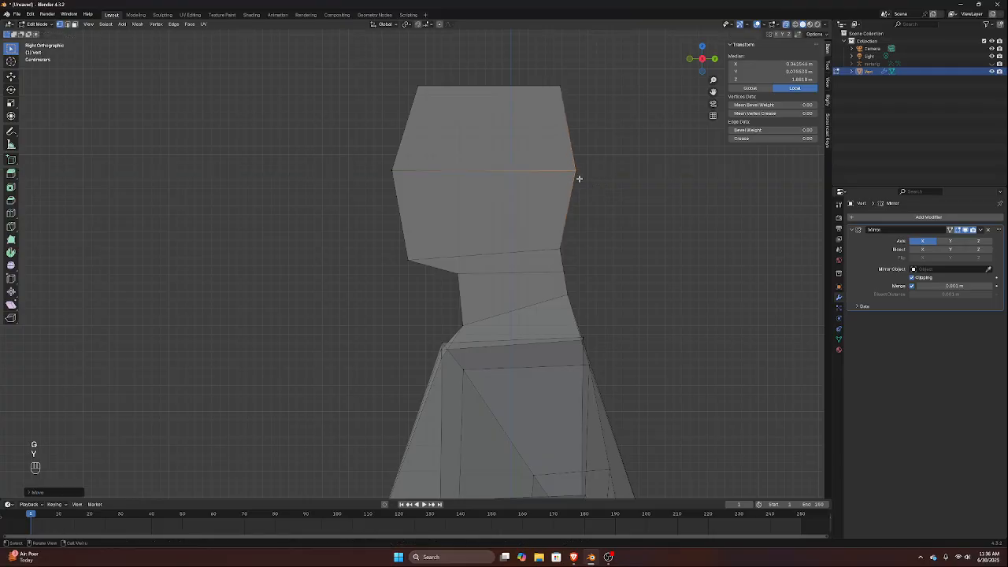
{"action": "key", "text": "KP_1"}
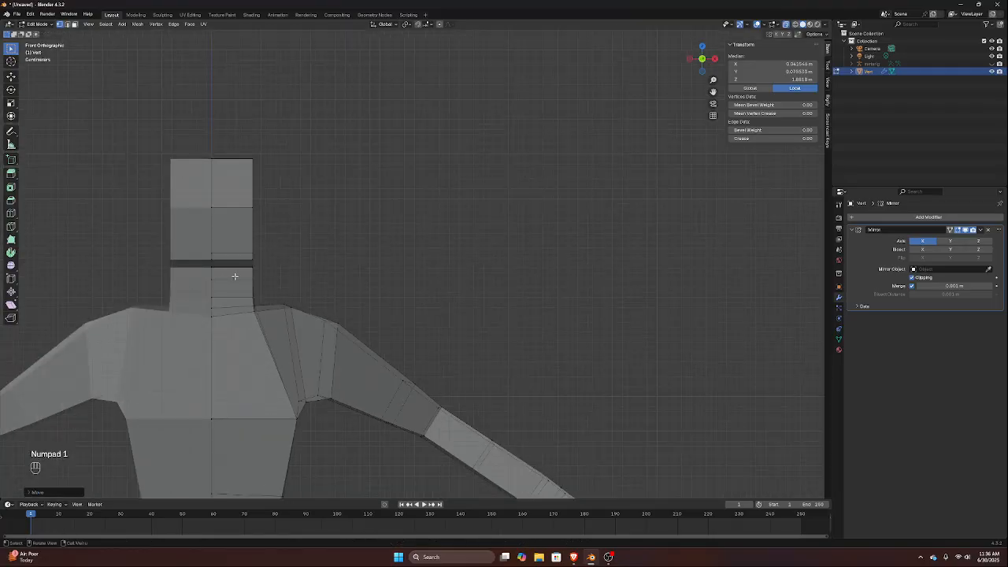
{"action": "left_click", "coordinate": [271, 300]}
{"action": "key", "text": "g"}
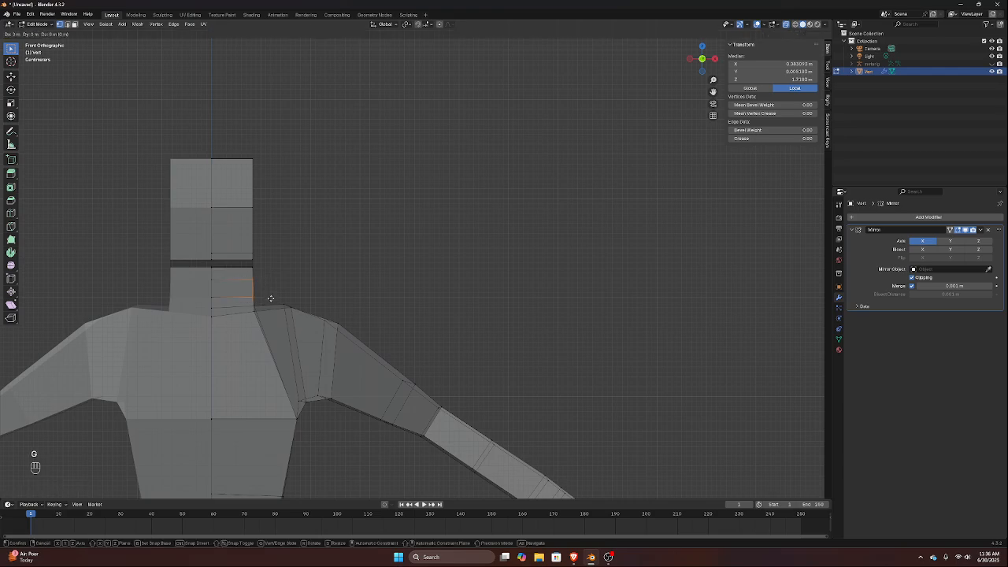
{"action": "key", "text": "x"}
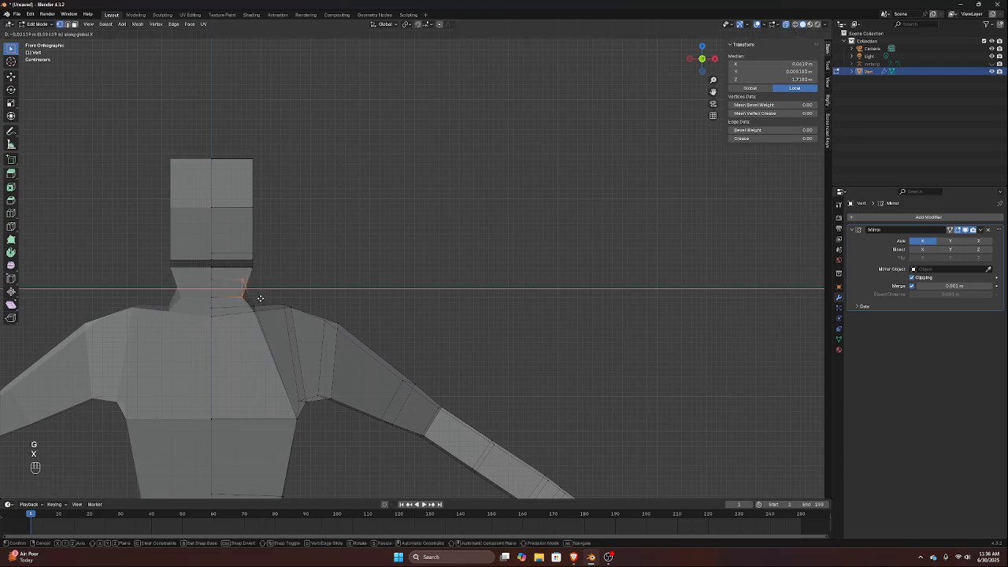
{"action": "key", "text": "Escape"}
Select the side vertices of the neck, including the upper ones, and move them inward about 0.033 m along X
{"action": "scroll", "coordinate": [252, 293], "scroll_direction": "up", "scroll_amount": 3}
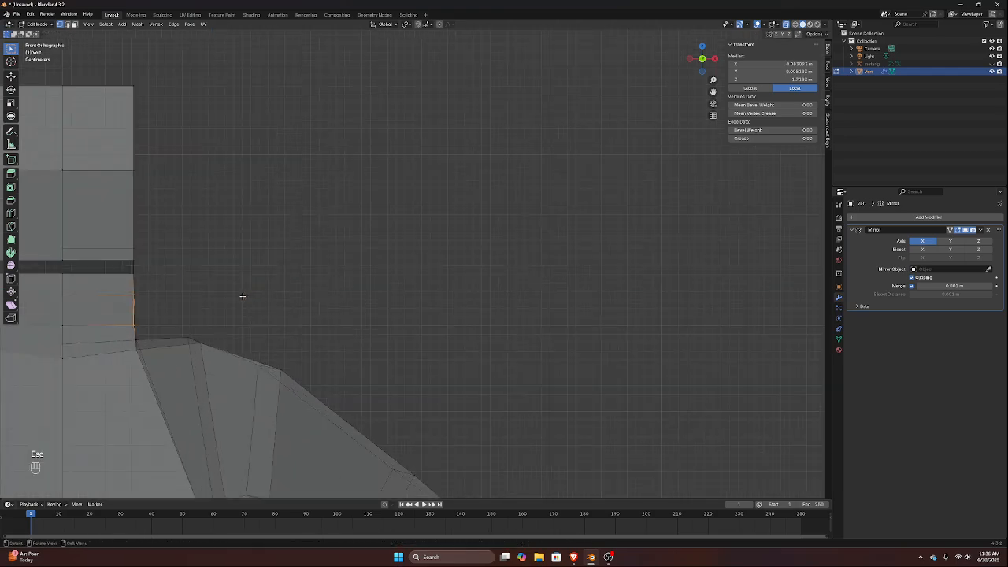
{"action": "middle_click_drag", "start_coordinate": [241, 294], "coordinate": [221, 295]}
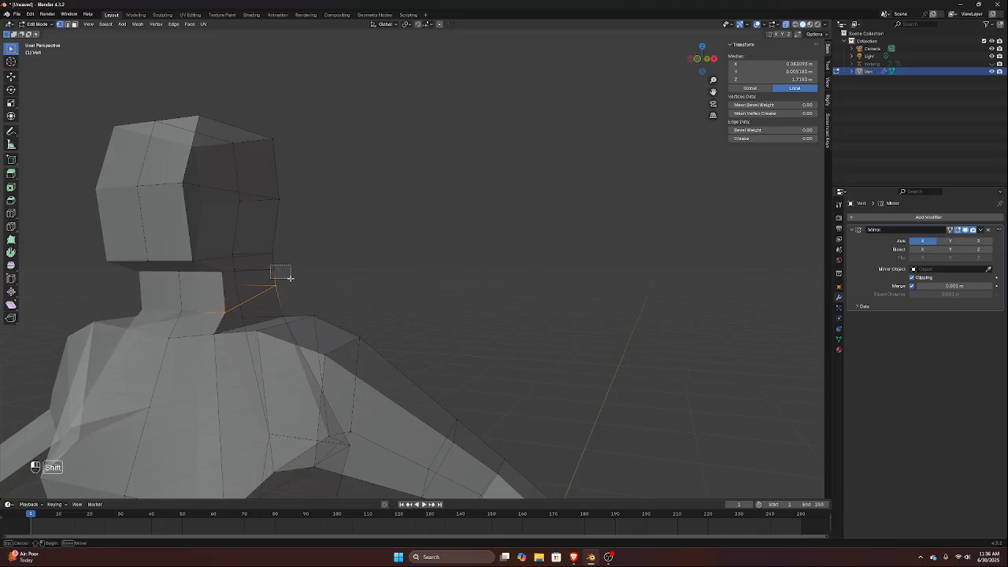
{"action": "left_click", "coordinate": [265, 268], "text": "shift"}
{"action": "left_click", "coordinate": [225, 281], "text": "shift"}
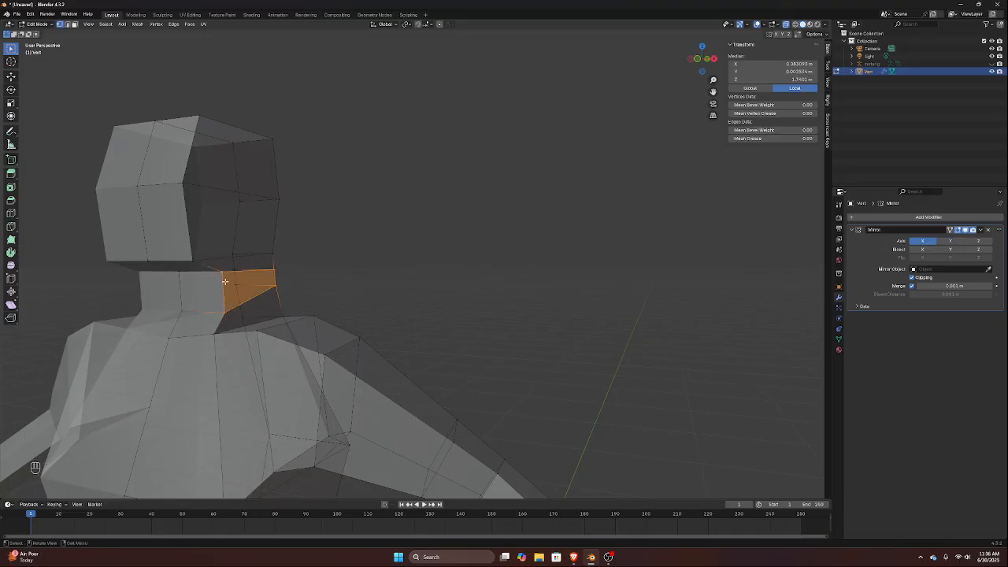
{"action": "key", "text": "KP_1"}
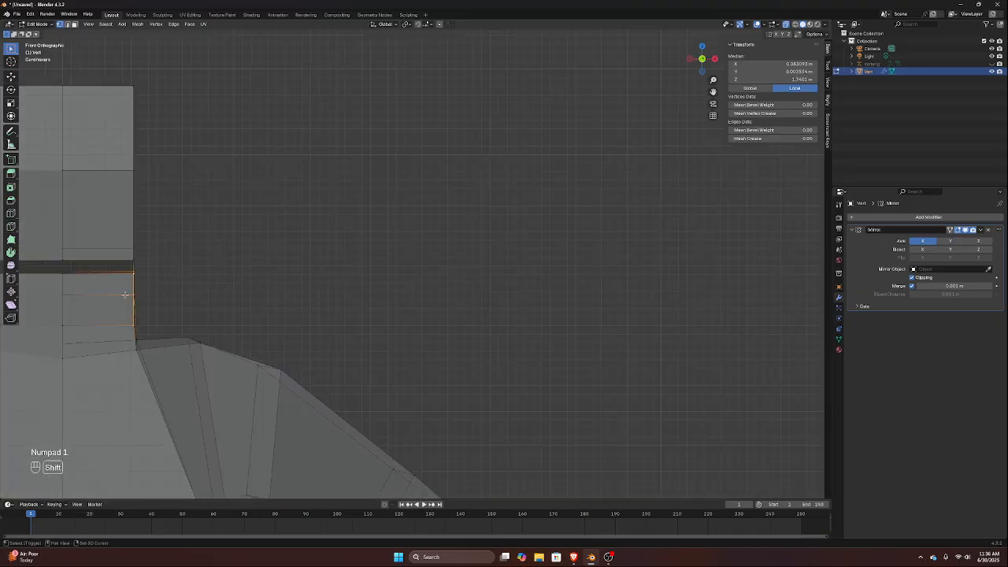
{"action": "middle_click_drag", "start_coordinate": [126, 293], "coordinate": [198, 287], "text": "shift"}
{"action": "key", "text": "g"}
{"action": "key", "text": "x"}
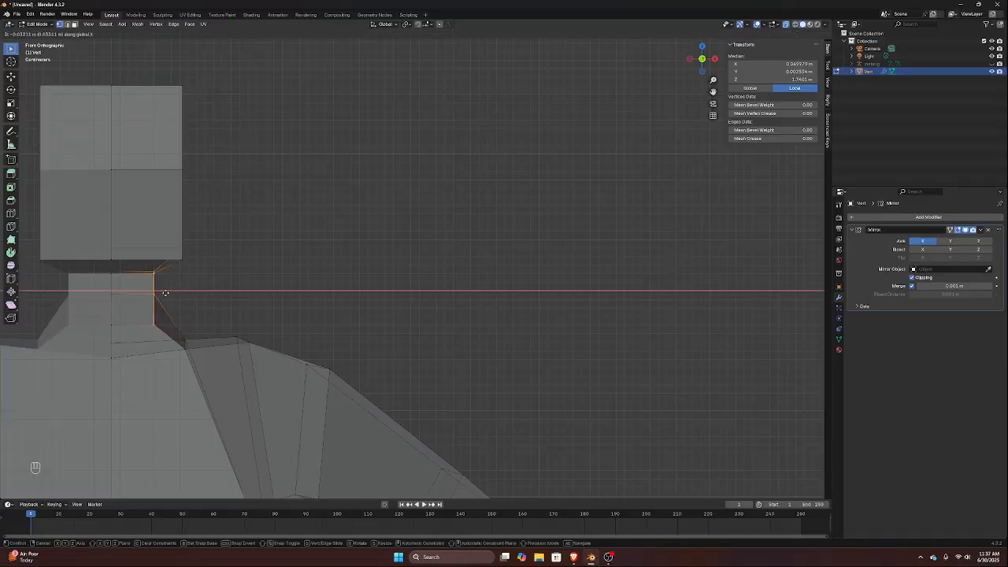
{"action": "left_click", "coordinate": [165, 293]}
{"action": "middle_click_drag", "start_coordinate": [166, 313], "coordinate": [104, 324]}
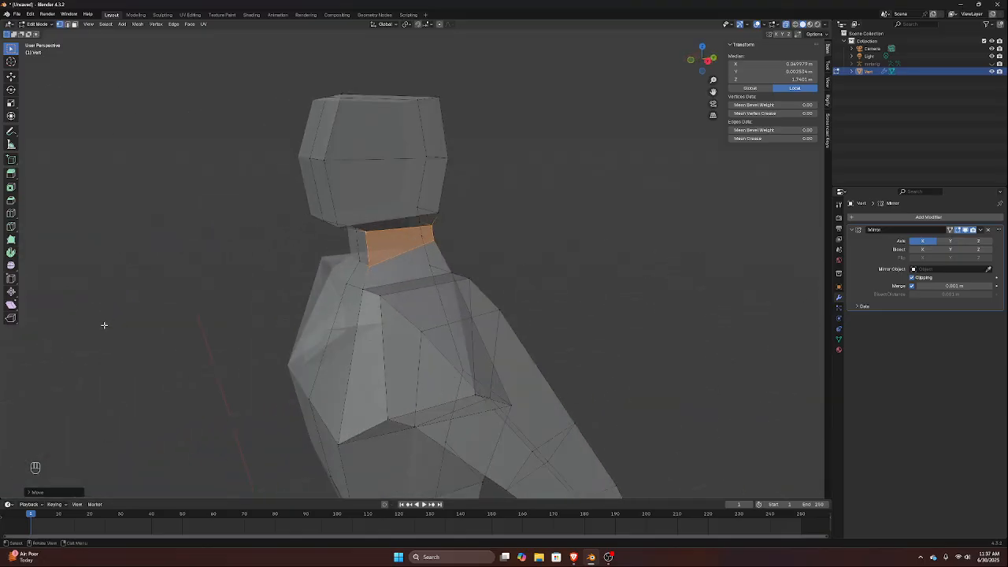
Turn off X-ray display while in Object Mode and return to editing the body mesh
{"action": "scroll", "coordinate": [234, 313], "scroll_direction": "down", "scroll_amount": 6}
{"action": "key", "text": "Tab"}
{"action": "middle_click_drag", "start_coordinate": [234, 399], "coordinate": [317, 313]}
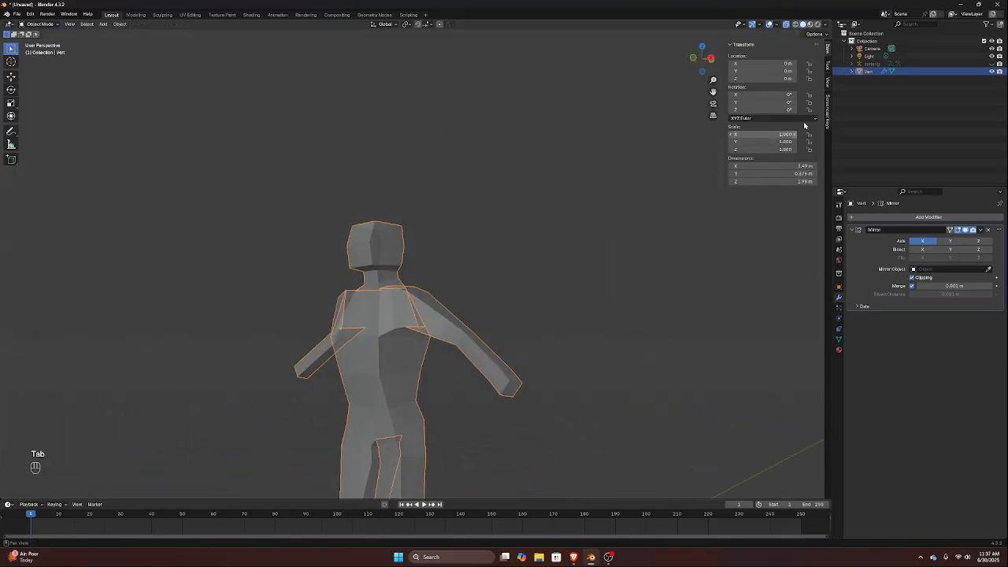
{"action": "left_click", "coordinate": [788, 26]}
{"action": "scroll", "coordinate": [388, 300], "scroll_direction": "down", "scroll_amount": 2}
{"action": "scroll", "coordinate": [374, 302], "scroll_direction": "up", "scroll_amount": 6}
{"action": "middle_click_drag", "start_coordinate": [371, 303], "coordinate": [334, 338]}
{"action": "key", "text": "Tab"}
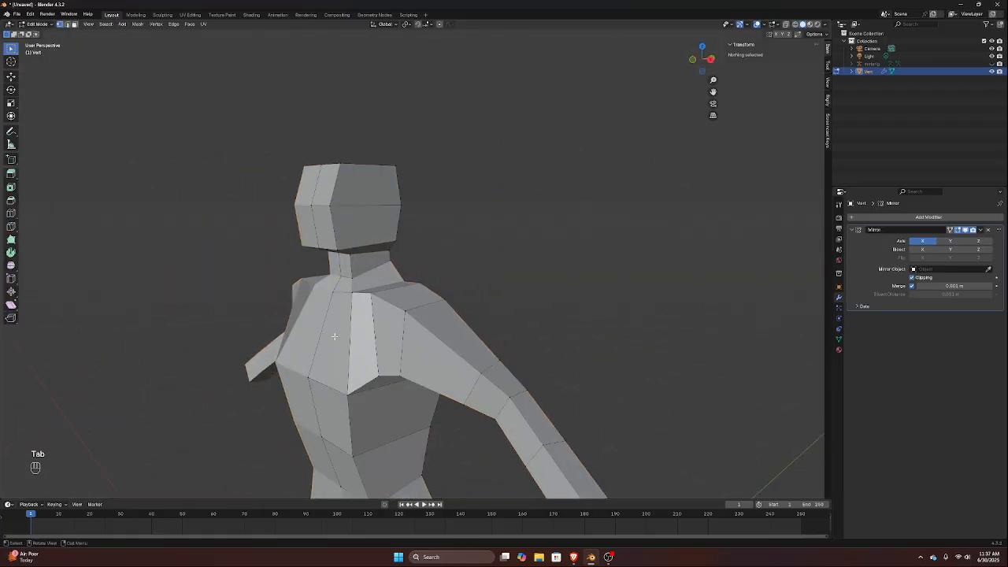
Move the inner front shoulder vertex backward about 0.019 m along Y and shift the neighbouring outer shoulder vertex backward along Y
{"action": "left_click", "coordinate": [354, 292]}
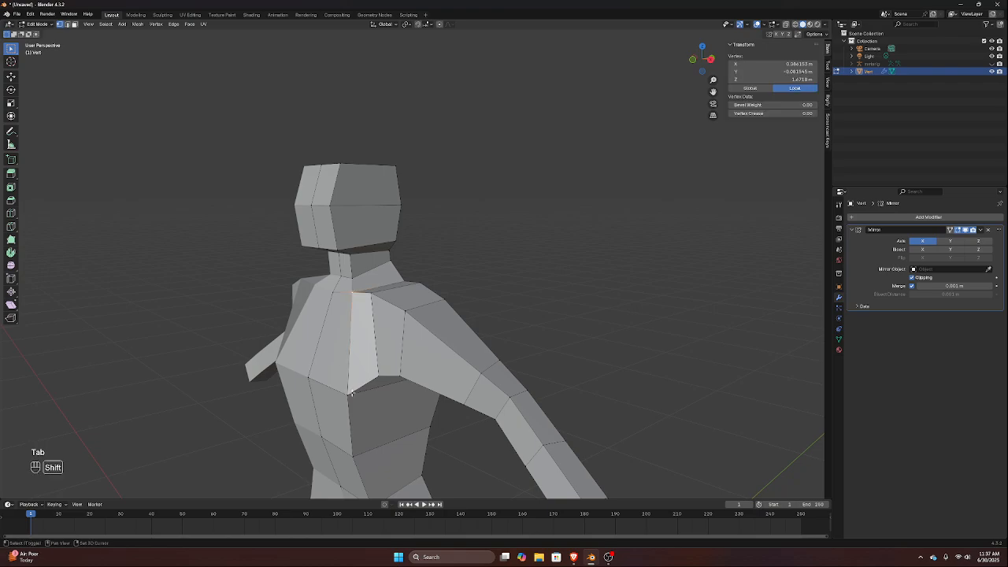
{"action": "key", "text": "KP_3"}
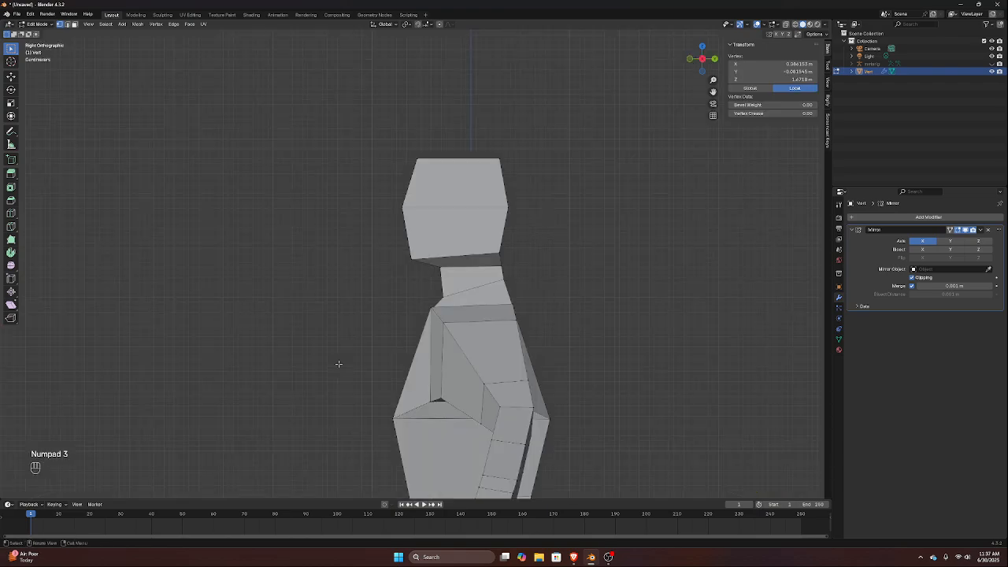
{"action": "left_click", "coordinate": [439, 326]}
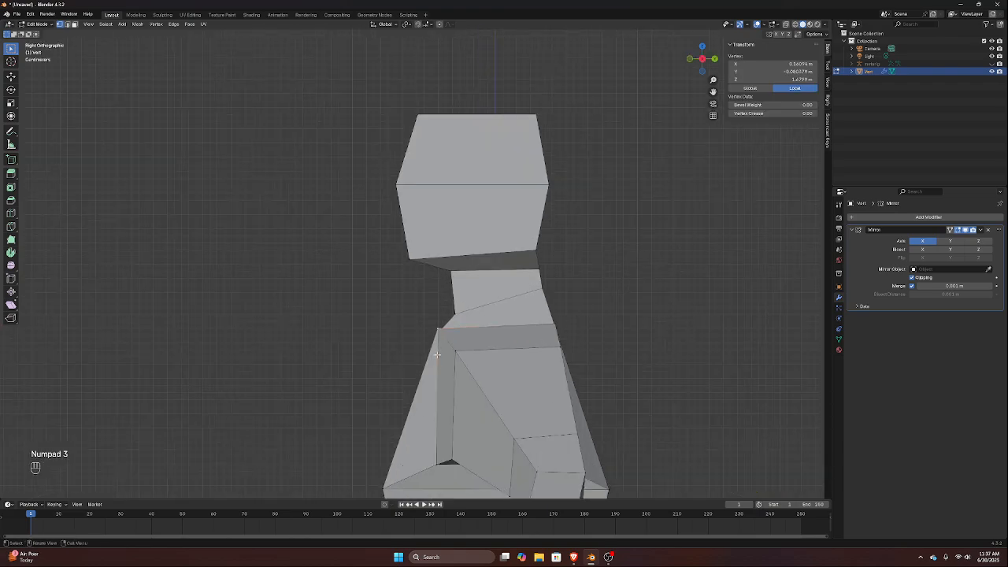
{"action": "key", "text": "g"}
{"action": "key", "text": "y"}
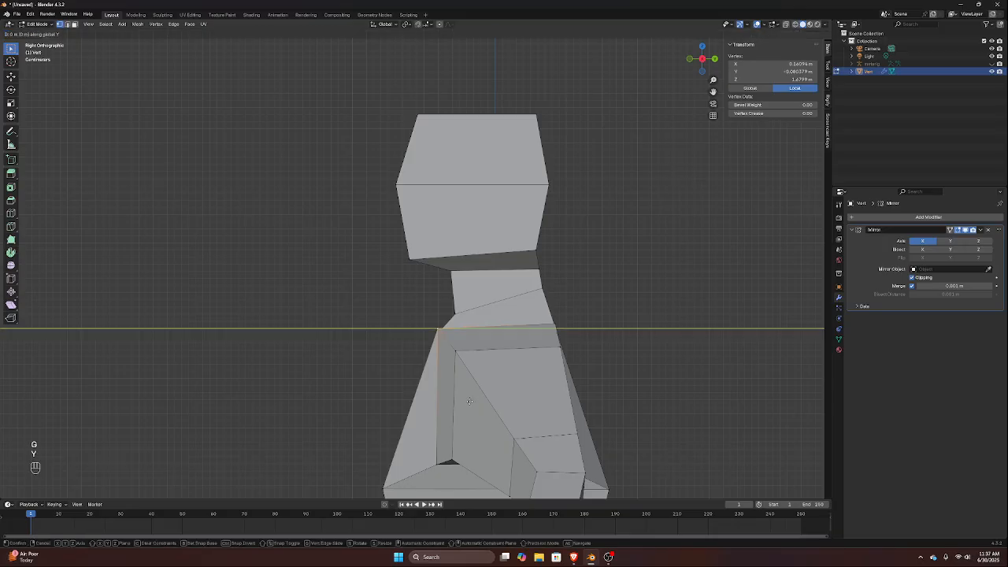
{"action": "left_click", "coordinate": [475, 372]}
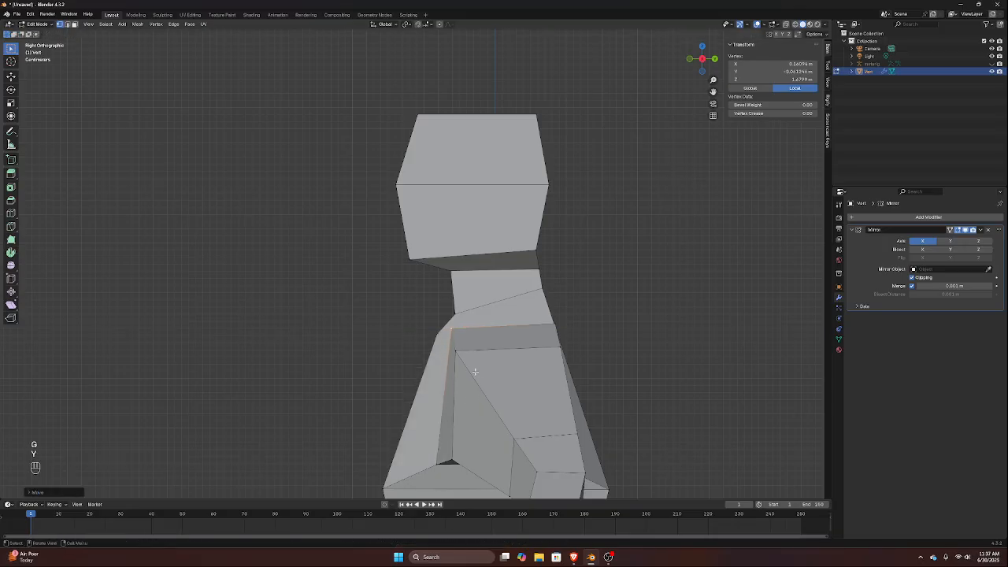
{"action": "key", "text": "g"}
{"action": "key", "text": "y"}
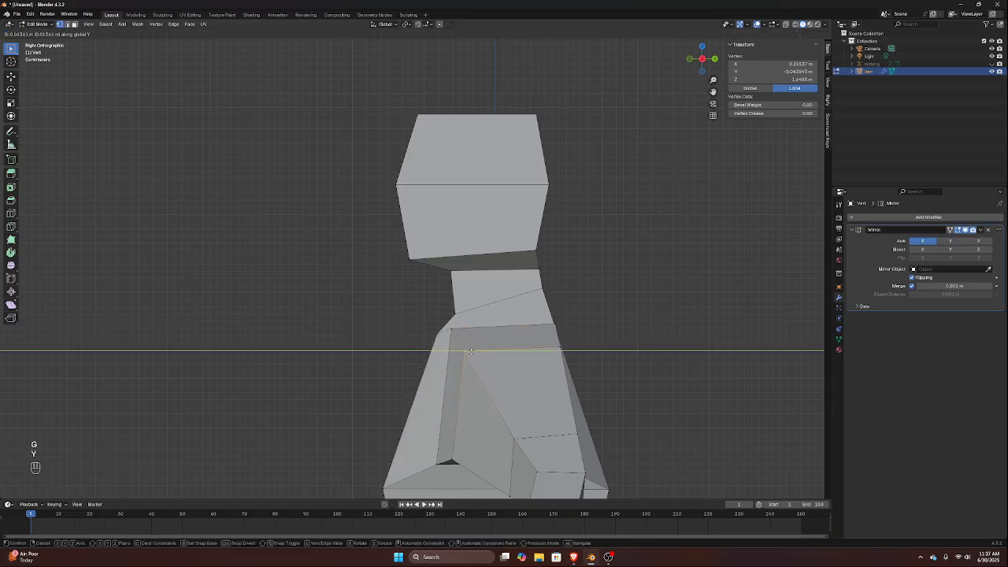
{"action": "left_click", "coordinate": [481, 351]}
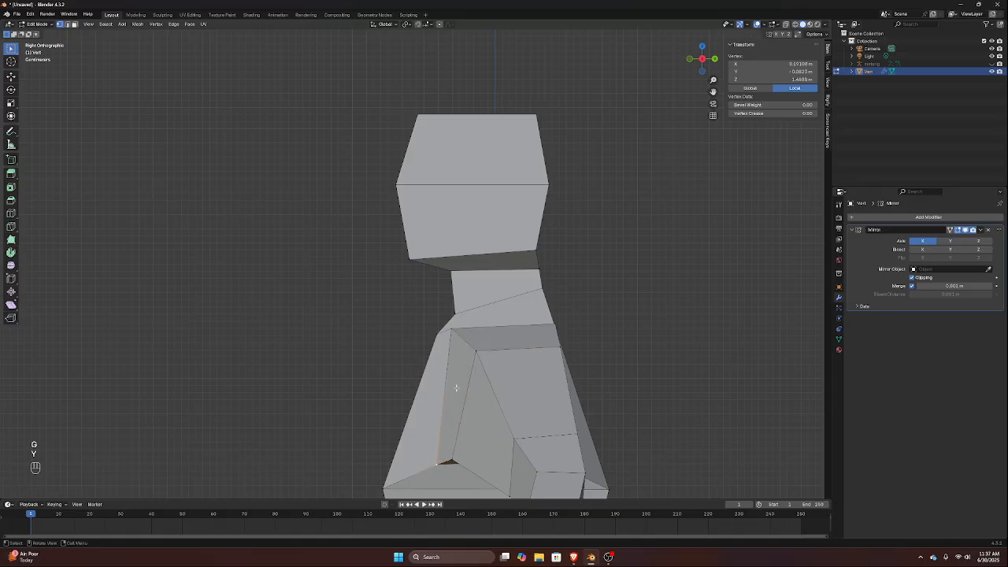
Lower the inner front shoulder vertex about 0.018 m along Z
{"action": "left_click", "coordinate": [451, 331]}
{"action": "key", "text": "g"}
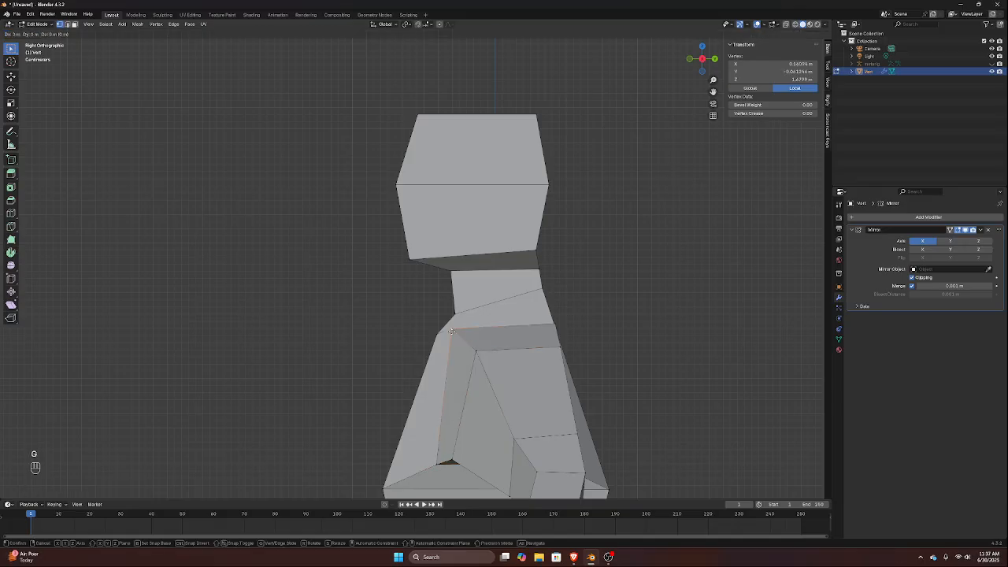
{"action": "key", "text": "z"}
{"action": "left_click", "coordinate": [451, 344]}
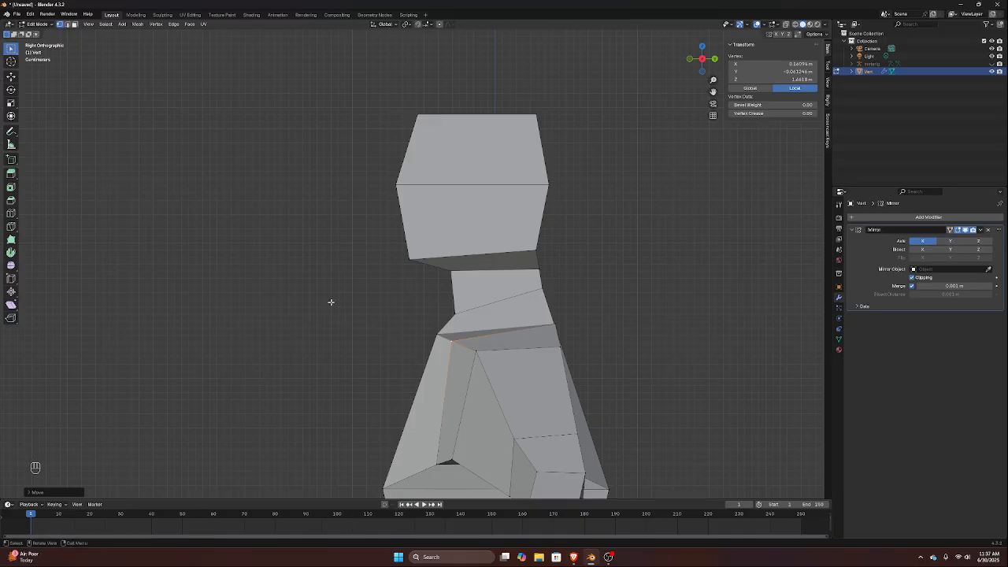
Select the front collar edge at the base of the neck and move it forward about 0.025 m along Y
{"action": "middle_click_drag", "start_coordinate": [398, 389], "coordinate": [420, 395]}
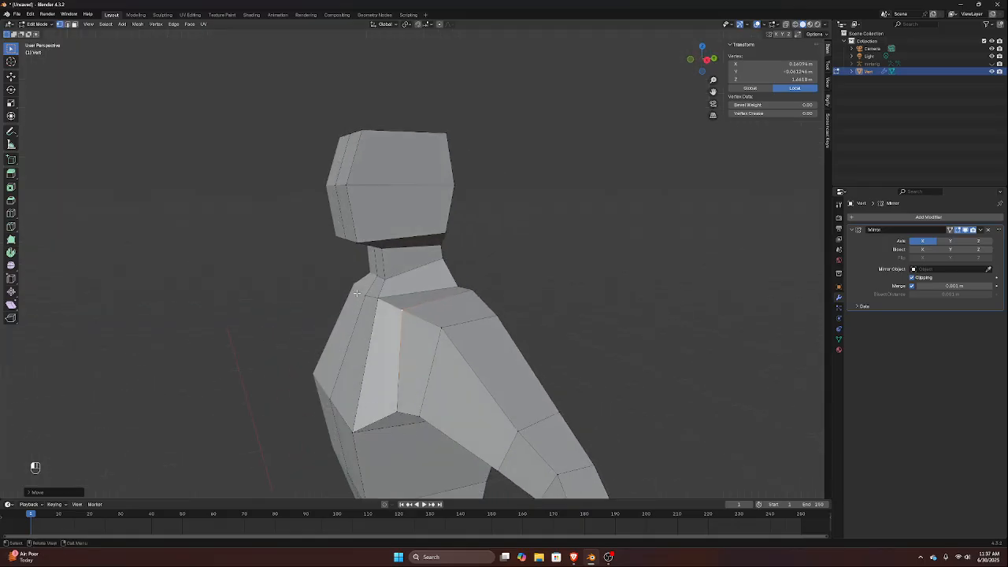
{"action": "left_click_drag", "start_coordinate": [356, 293], "coordinate": [392, 319]}
{"action": "key", "text": "KP_3"}
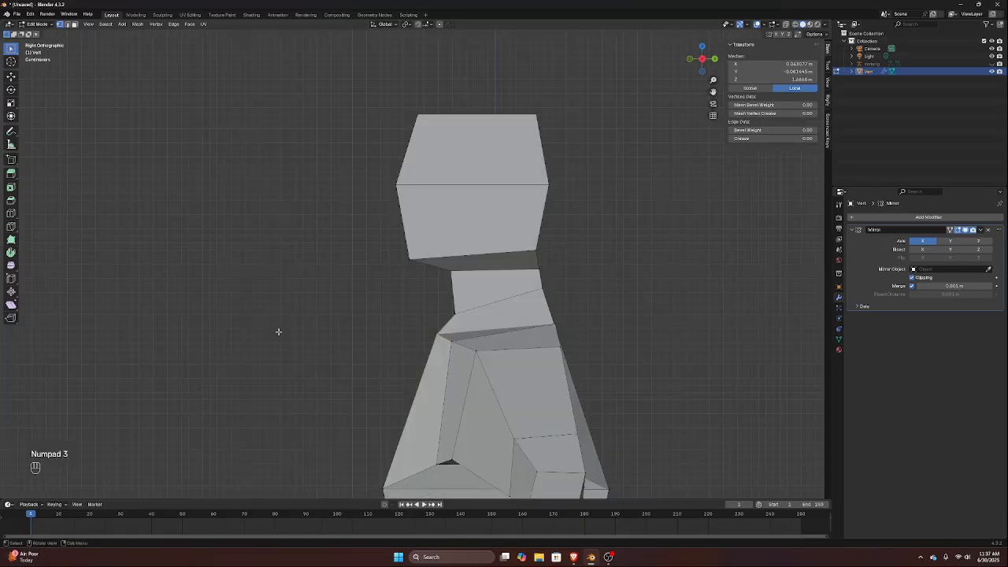
{"action": "key", "text": "g"}
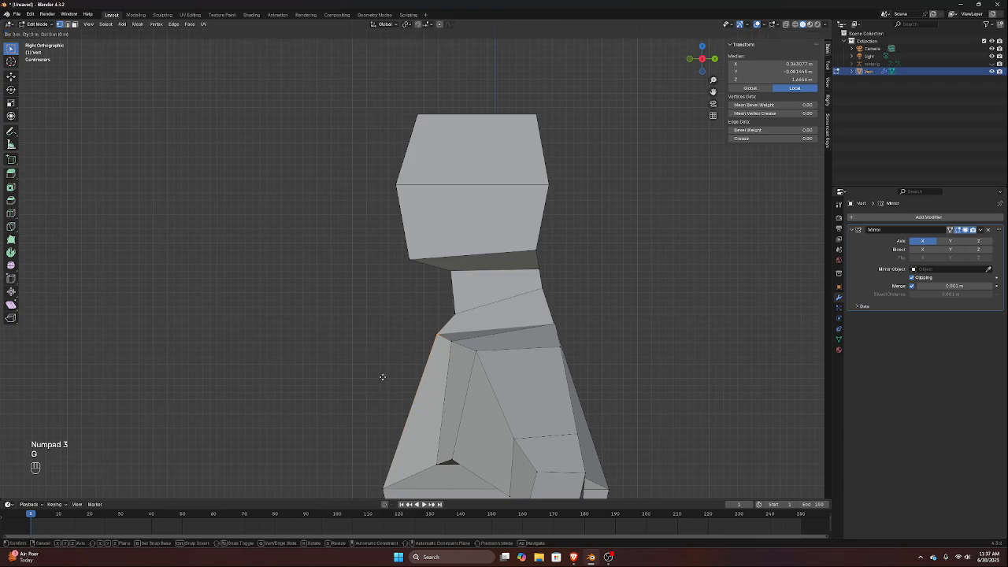
{"action": "key", "text": "y"}
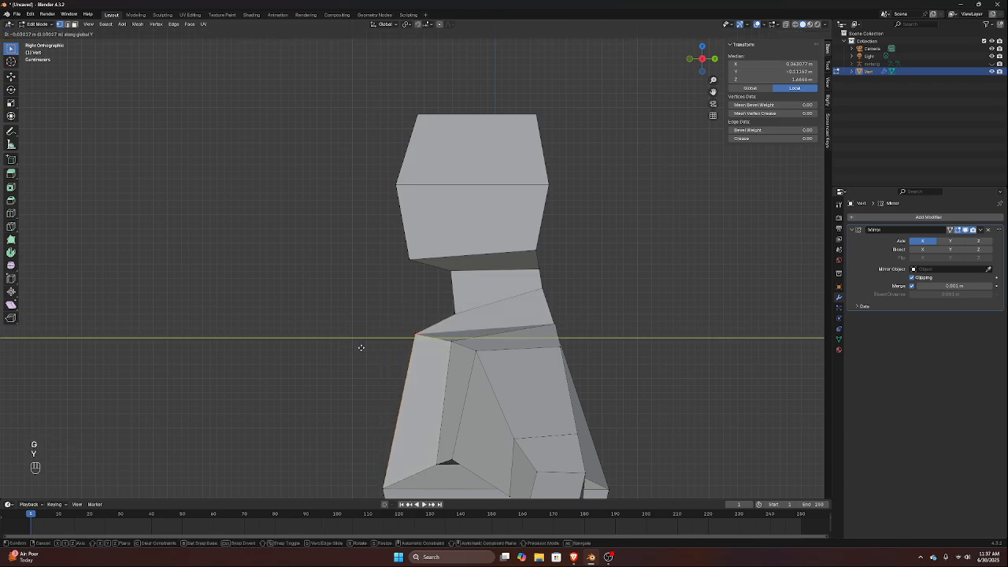
{"action": "left_click", "coordinate": [365, 347]}
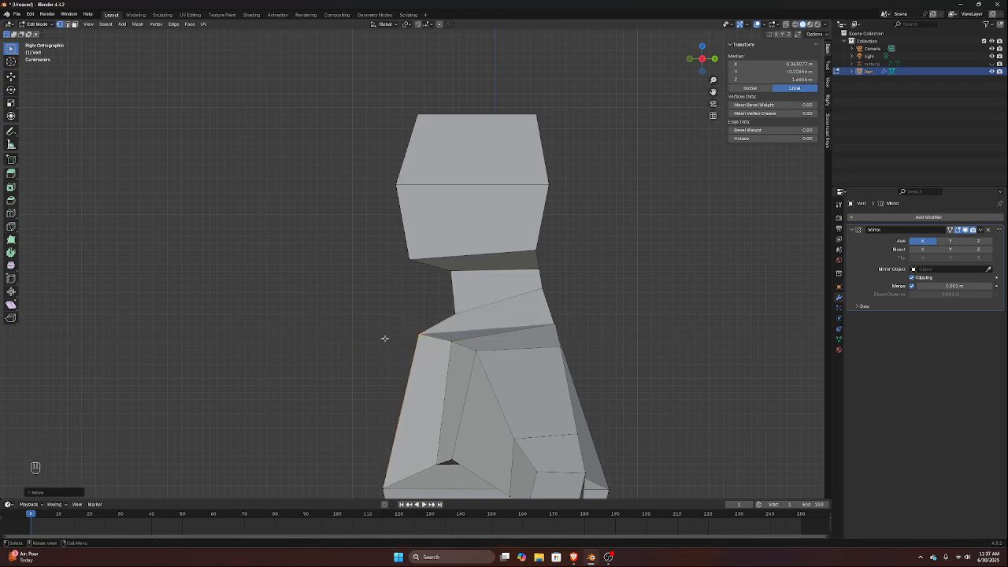
Flatten the front collar edge by scaling it to 0 along Z
{"action": "middle_click_drag", "start_coordinate": [364, 347], "coordinate": [353, 323]}
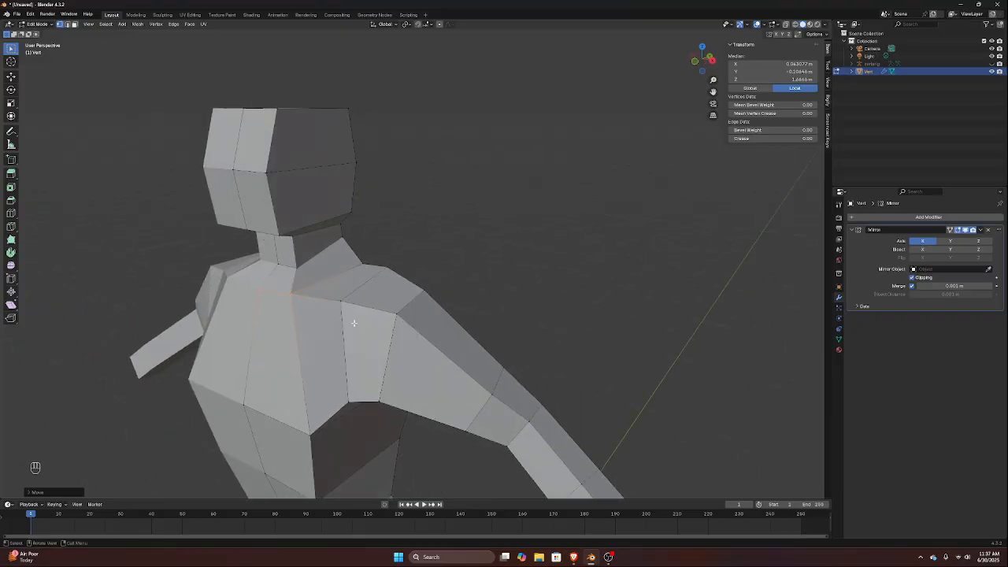
{"action": "key", "text": "KP_1"}
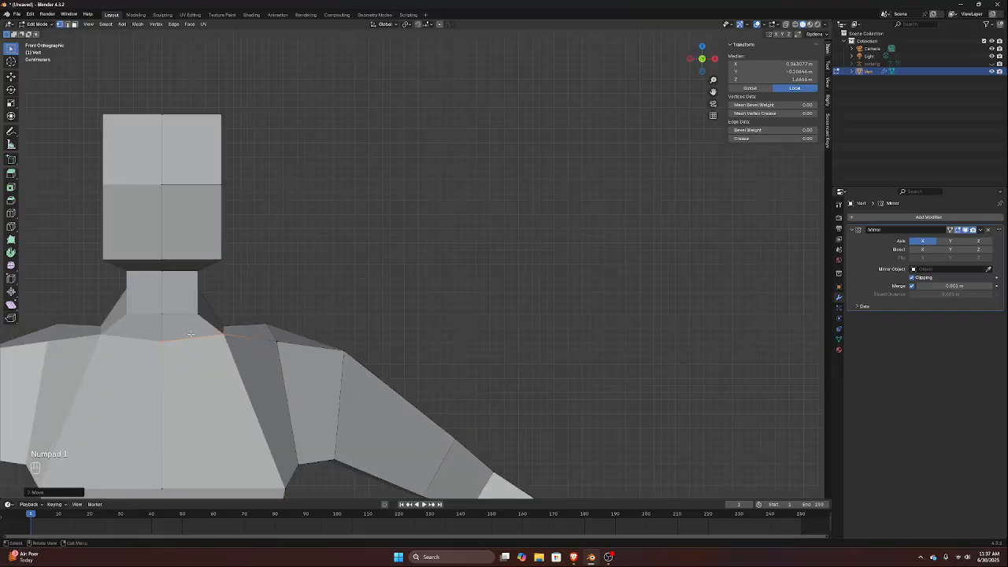
{"action": "key", "text": "s"}
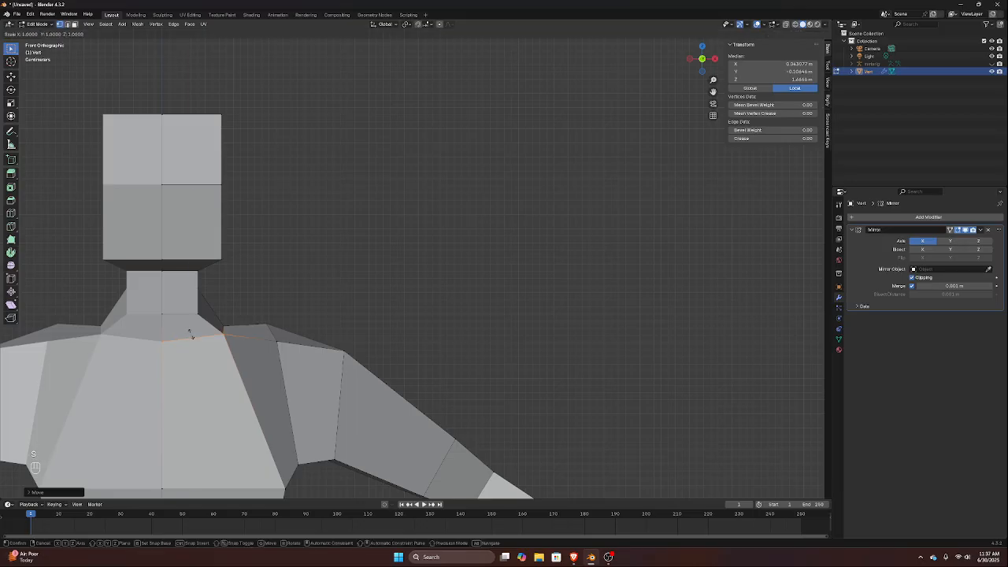
{"action": "key", "text": "z"}
{"action": "key", "text": "0"}
{"action": "key", "text": "Return"}
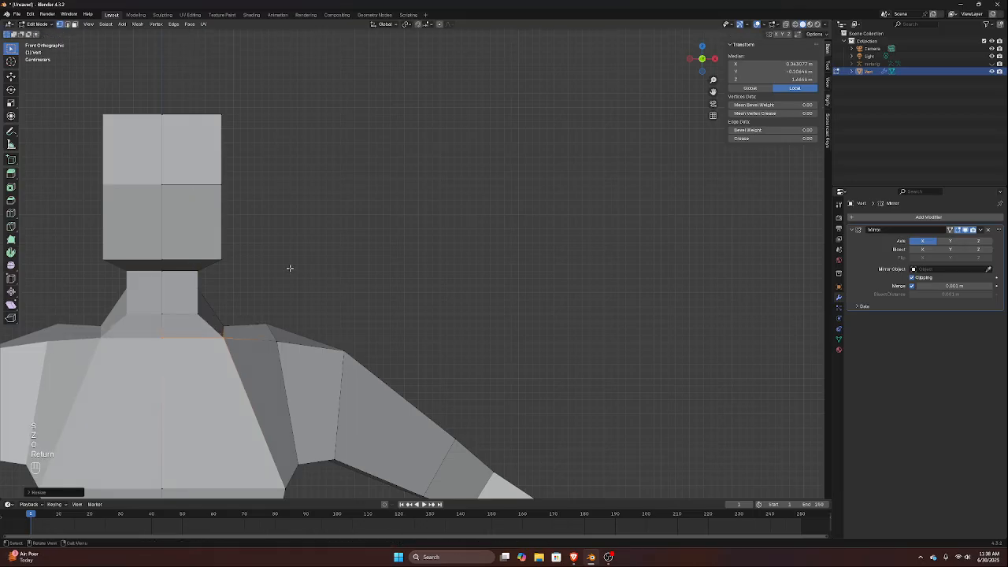
Edge-slide the front collar edge down the chest until it sits about 0.02 m lower
{"action": "left_click_drag", "start_coordinate": [137, 323], "coordinate": [227, 371]}
{"action": "left_click", "coordinate": [167, 337]}
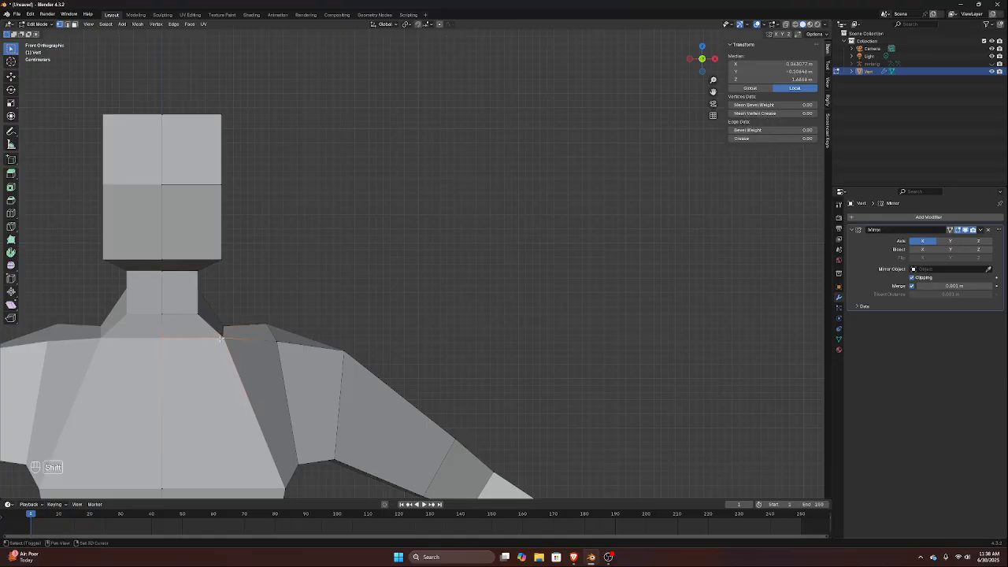
{"action": "key", "text": "g"}
{"action": "key", "text": "g"}
{"action": "left_click", "coordinate": [226, 346]}
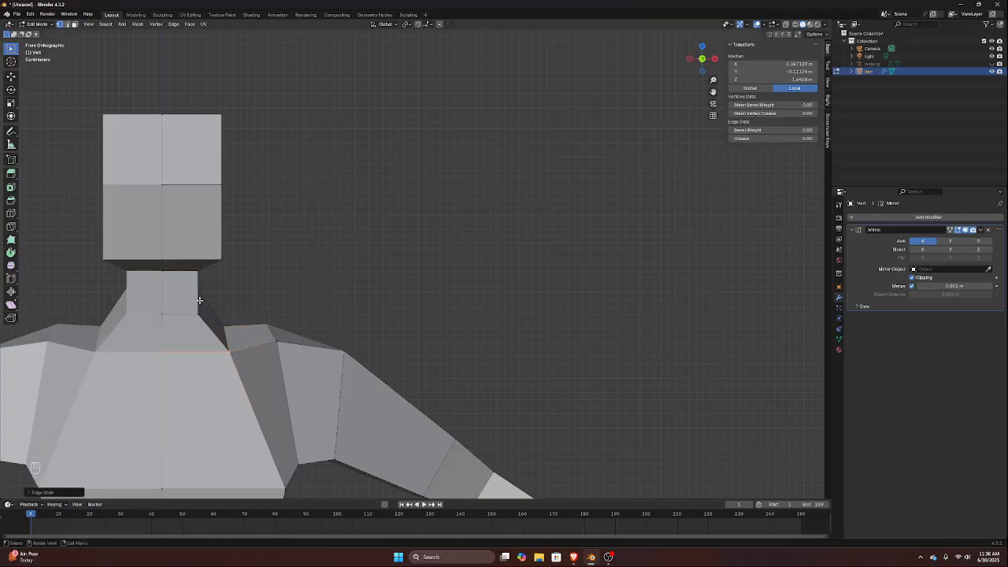
Select the back and front vertices of the torso's side edge below the armpit and edge-slide them down the torso
{"action": "middle_click_drag", "start_coordinate": [208, 292], "coordinate": [325, 307]}
{"action": "middle_click_drag", "start_coordinate": [425, 409], "coordinate": [481, 429]}
{"action": "middle_click_drag", "start_coordinate": [497, 463], "coordinate": [457, 305], "text": "shift"}
{"action": "left_click", "coordinate": [443, 306]}
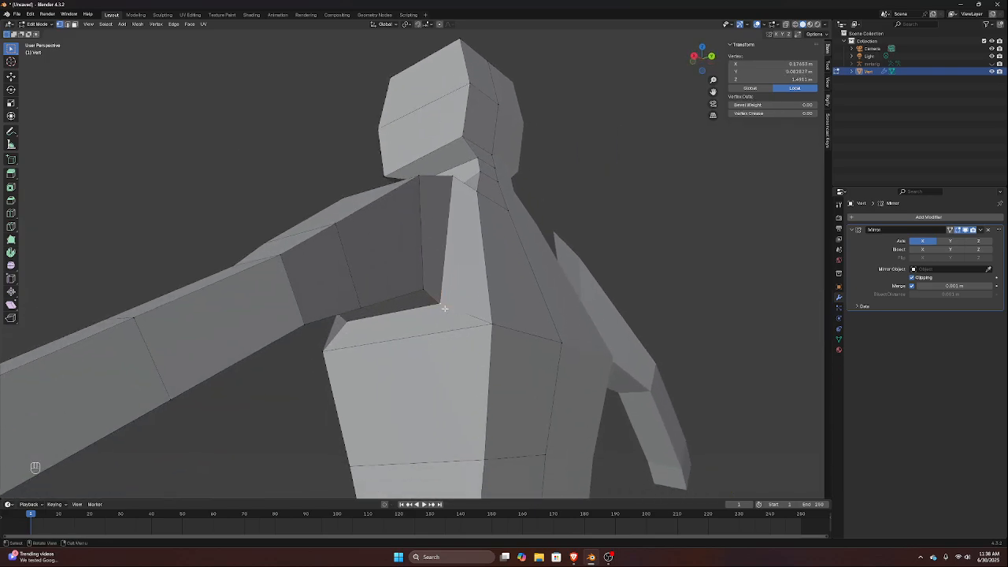
{"action": "left_click", "coordinate": [488, 324]}
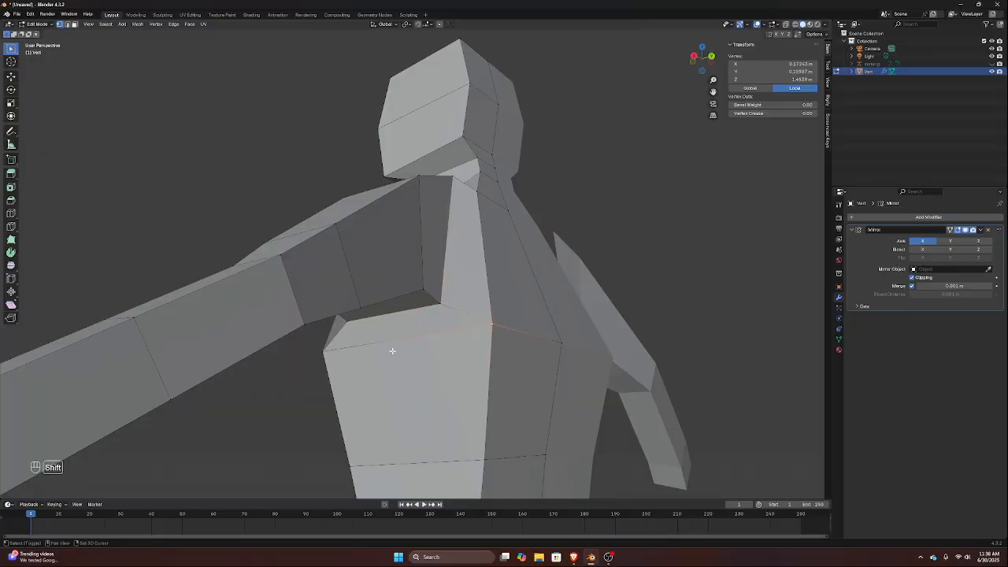
{"action": "left_click", "coordinate": [323, 349], "text": "shift"}
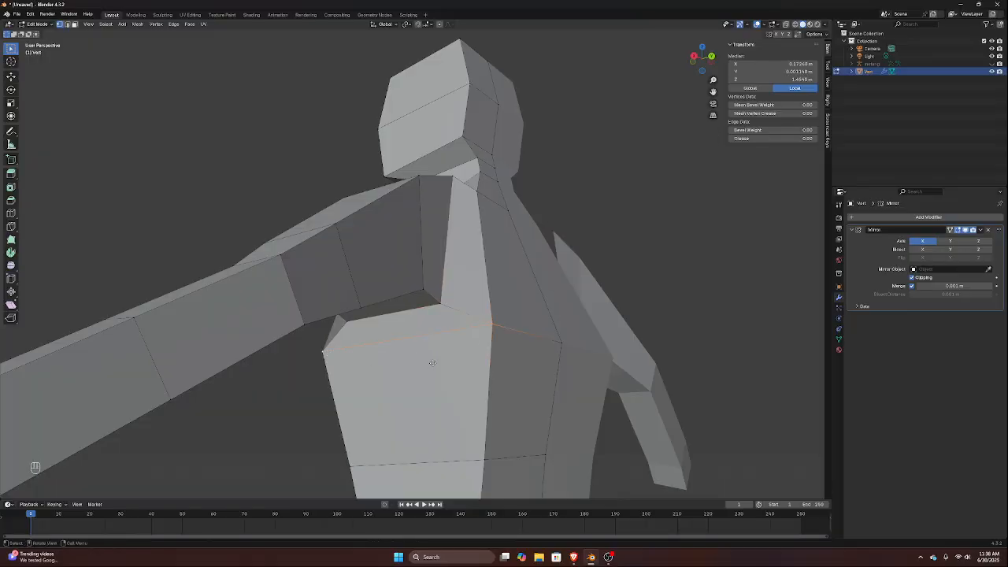
{"action": "key", "text": "g"}
{"action": "key", "text": "g"}
{"action": "left_click", "coordinate": [431, 383]}
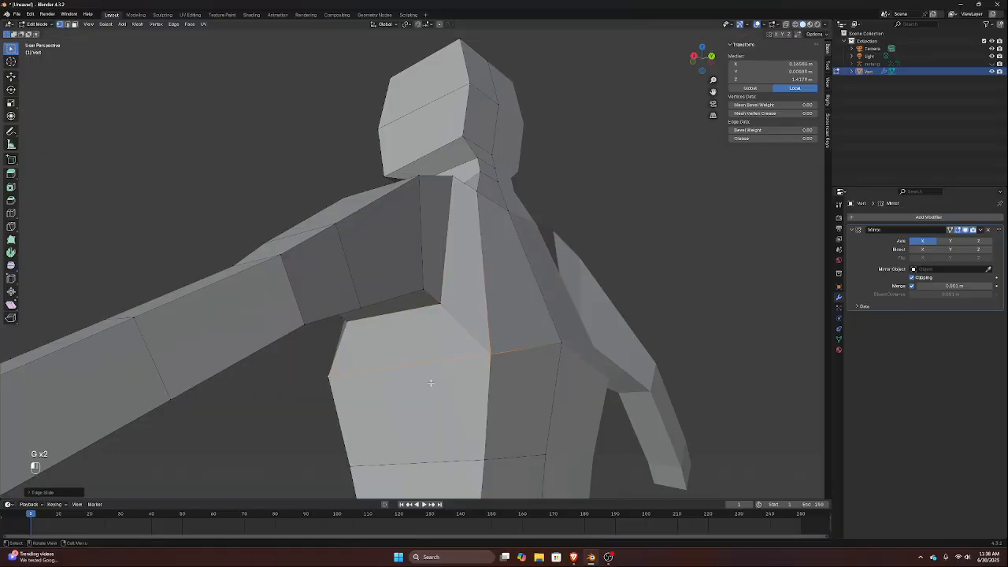
Select the two vertices of the inner armpit edge and edge-slide them about 0.03 m lower toward the torso's side edge
{"action": "left_click", "coordinate": [436, 308]}
{"action": "left_click", "coordinate": [356, 323], "text": "shift"}
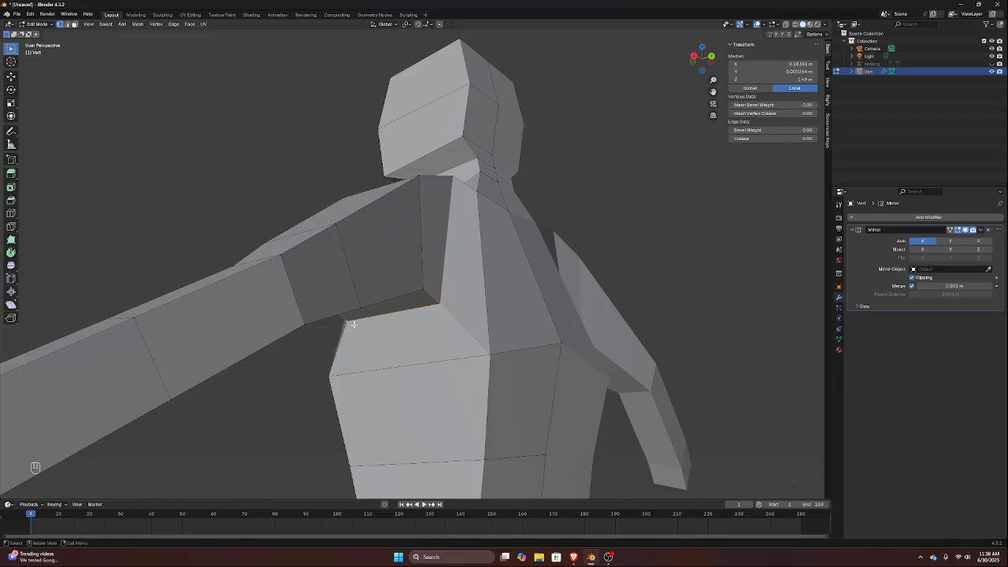
{"action": "key", "text": "g"}
{"action": "key", "text": "g"}
{"action": "left_click", "coordinate": [361, 339]}
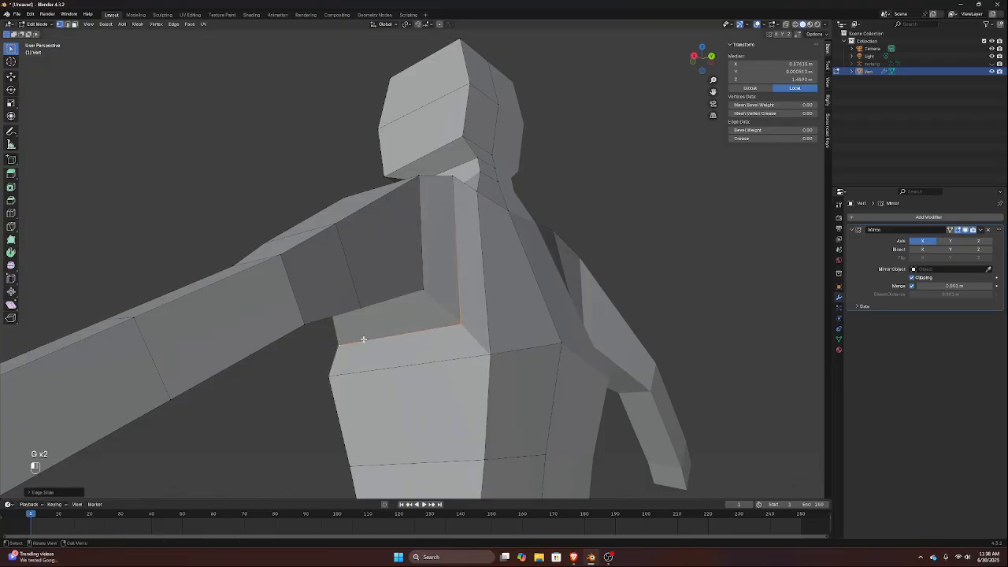
{"action": "middle_click_drag", "start_coordinate": [361, 339], "coordinate": [432, 349]}
{"action": "scroll", "coordinate": [430, 356], "scroll_direction": "down", "scroll_amount": 3}
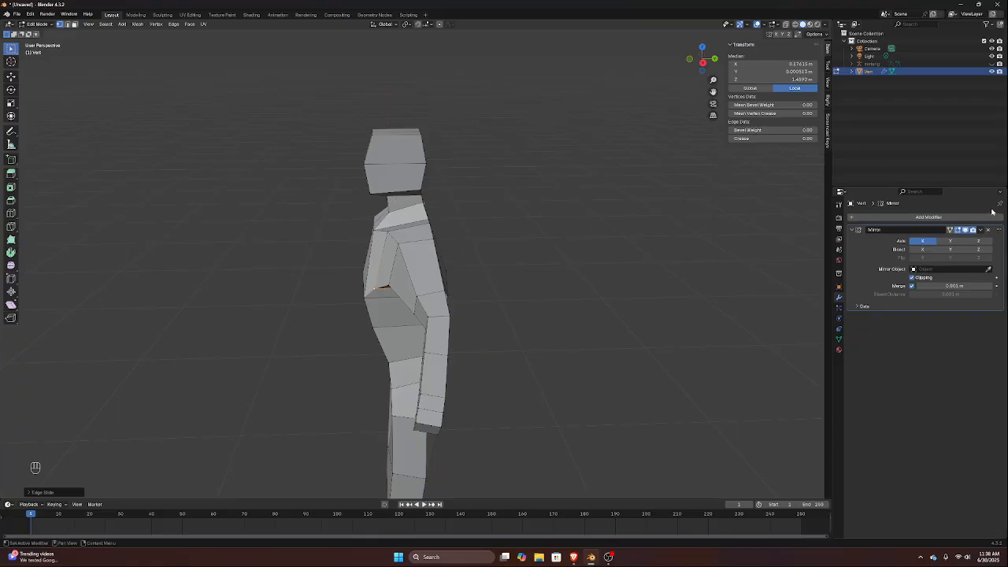
Switch to the browser and examine the low-poly male topology references on Pinterest, including the three-quarter view of the TurboSquid model
{"action": "middle_click_drag", "start_coordinate": [451, 253], "coordinate": [442, 226]}
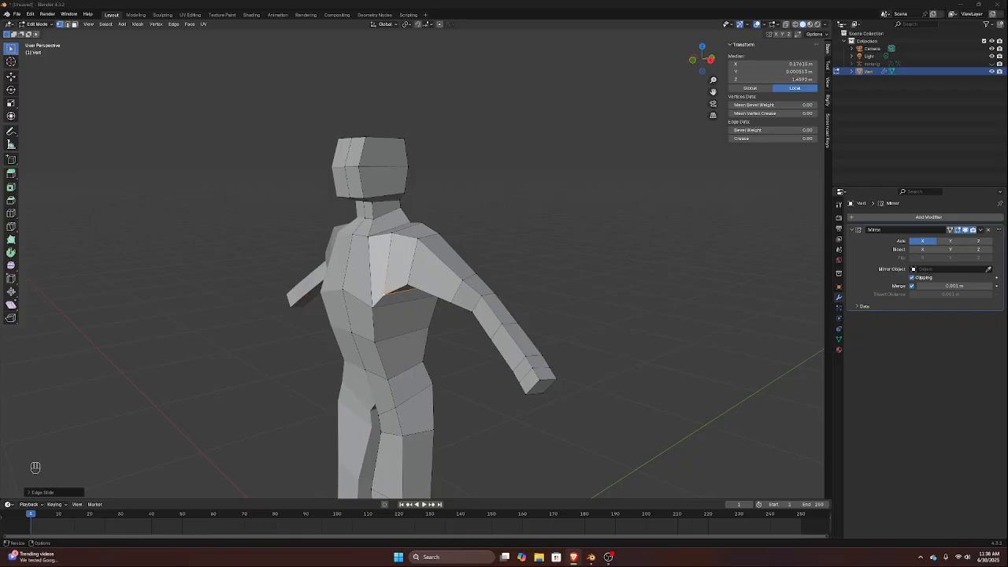
{"action": "left_click_drag", "start_coordinate": [1007, 99], "coordinate": [380, 14]}
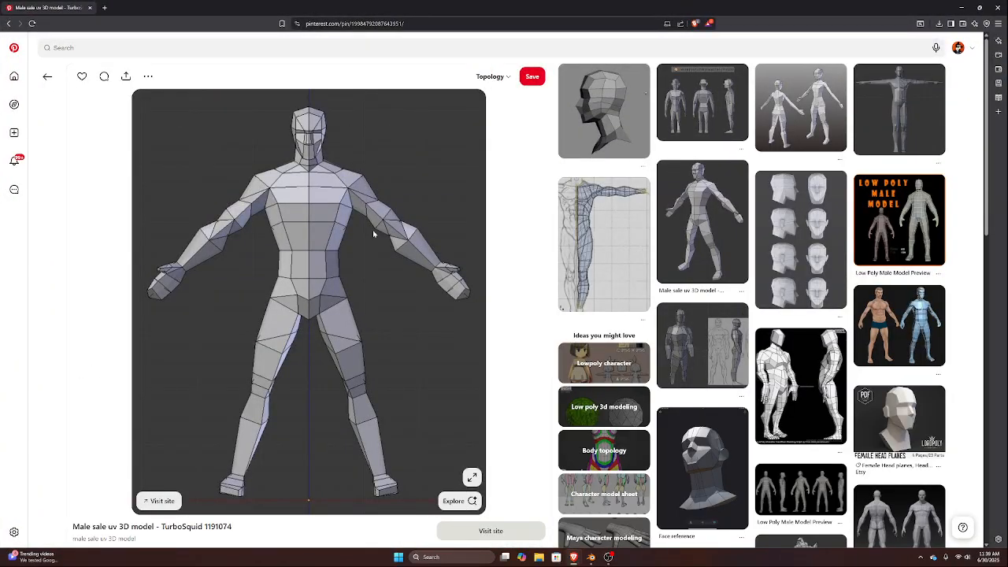
{"action": "scroll", "coordinate": [356, 294], "scroll_direction": "down", "scroll_amount": 2}
{"action": "scroll", "coordinate": [357, 294], "scroll_direction": "down", "scroll_amount": 2}
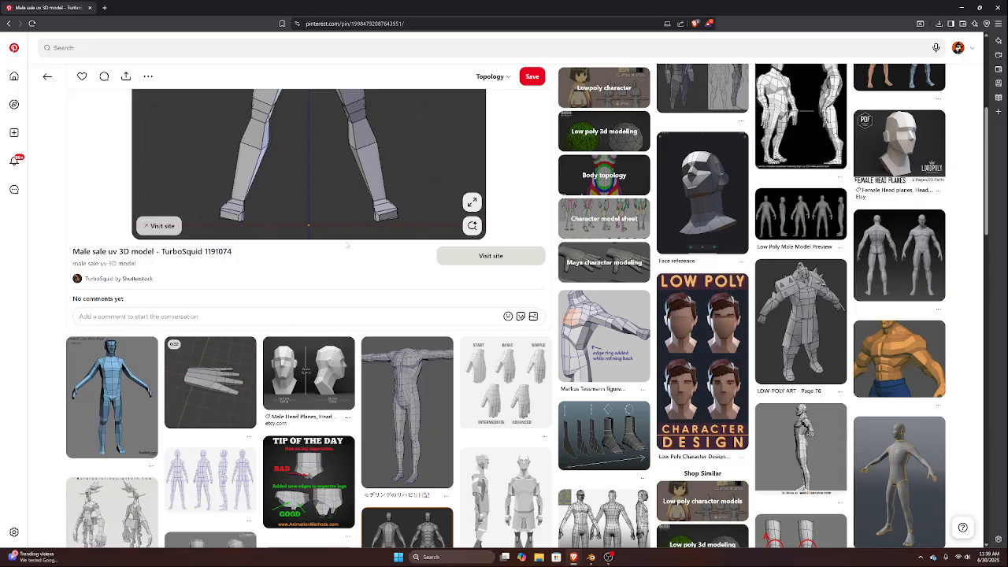
{"action": "scroll", "coordinate": [244, 366], "scroll_direction": "down", "scroll_amount": 2}
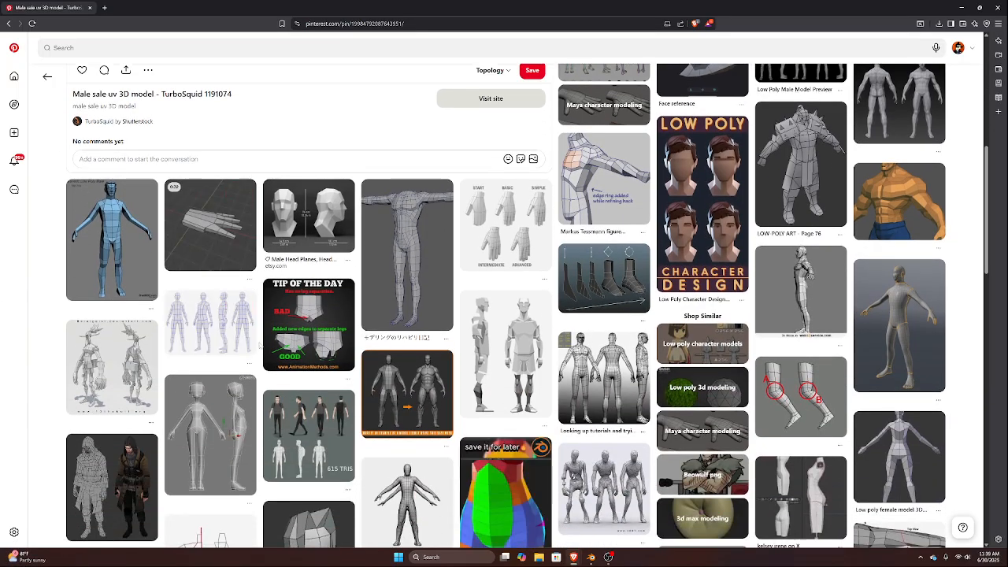
{"action": "scroll", "coordinate": [242, 355], "scroll_direction": "up", "scroll_amount": 5}
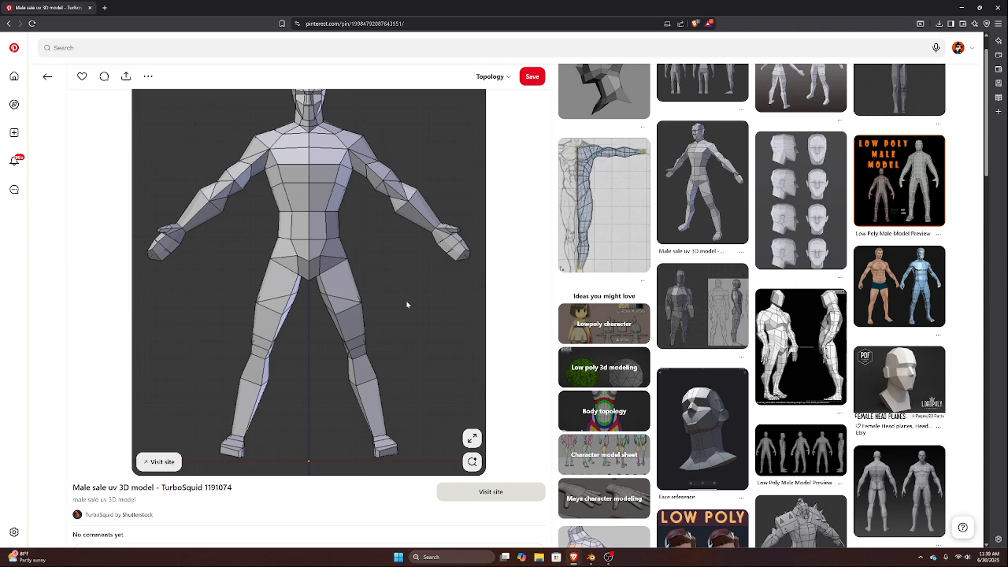
{"action": "scroll", "coordinate": [408, 305], "scroll_direction": "up", "scroll_amount": 1}
{"action": "left_click", "coordinate": [715, 235]}
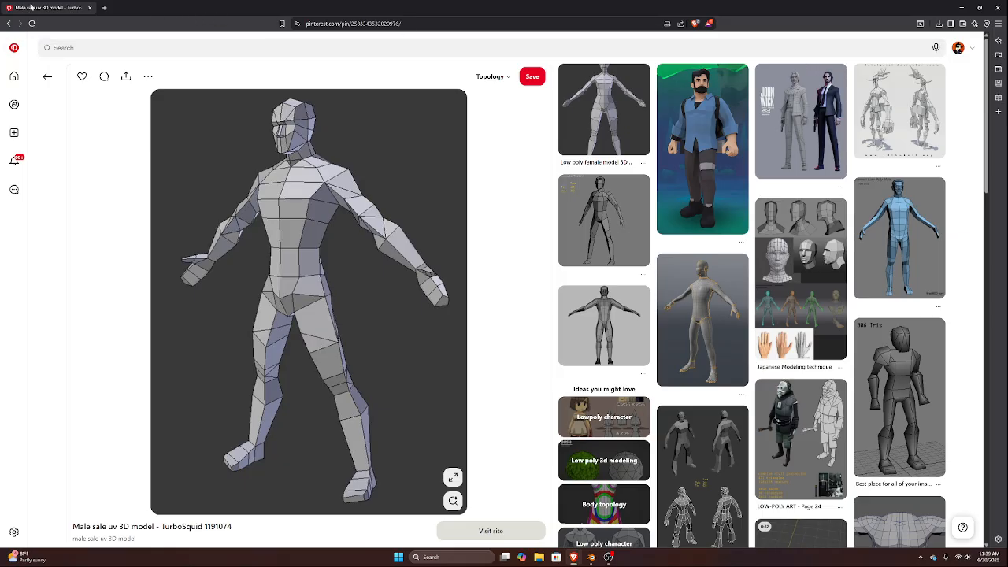
{"action": "left_click_drag", "start_coordinate": [28, 9], "coordinate": [1007, 114]}
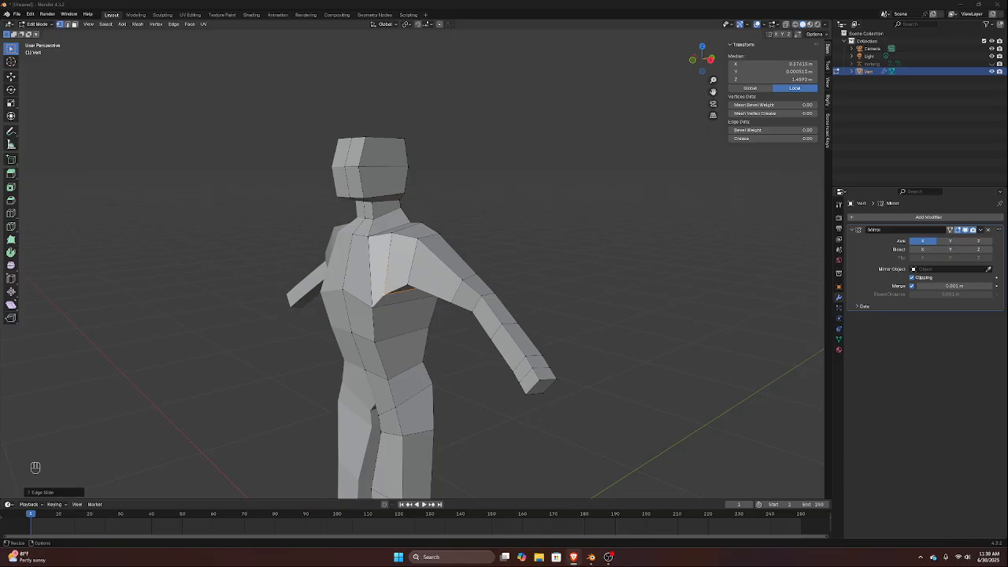
Turn on X-ray in the right orthographic view and move the front center crotch vertex forward along Y
{"action": "scroll", "coordinate": [270, 394], "scroll_direction": "up", "scroll_amount": 3}
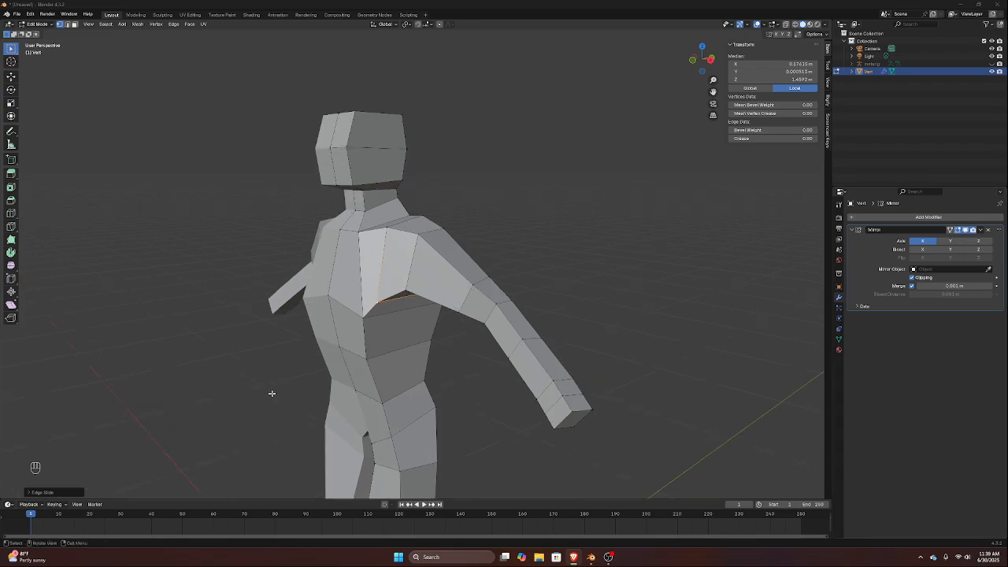
{"action": "middle_click_drag", "start_coordinate": [298, 387], "coordinate": [285, 360]}
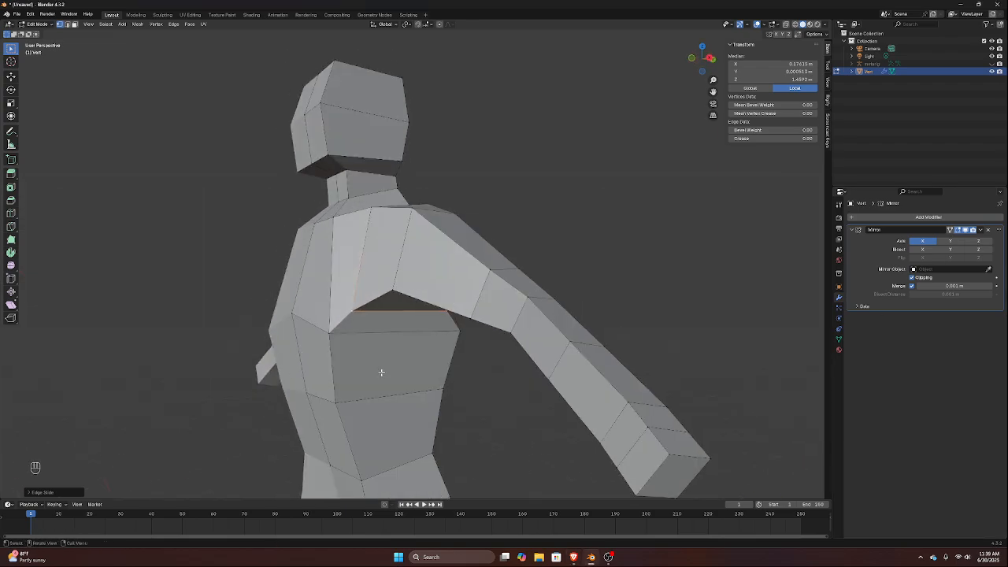
{"action": "middle_click_drag", "start_coordinate": [387, 361], "coordinate": [430, 360]}
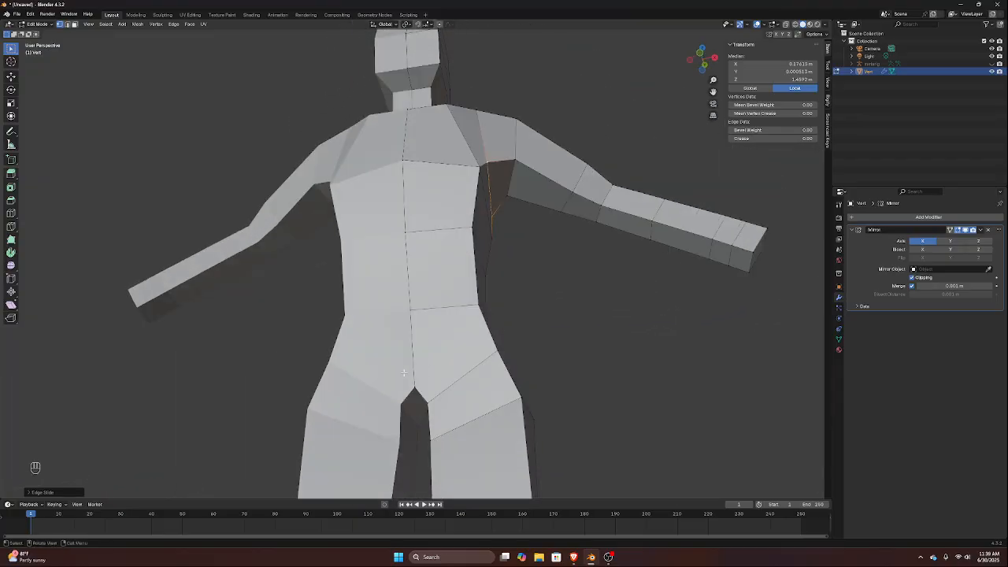
{"action": "left_click", "coordinate": [406, 384]}
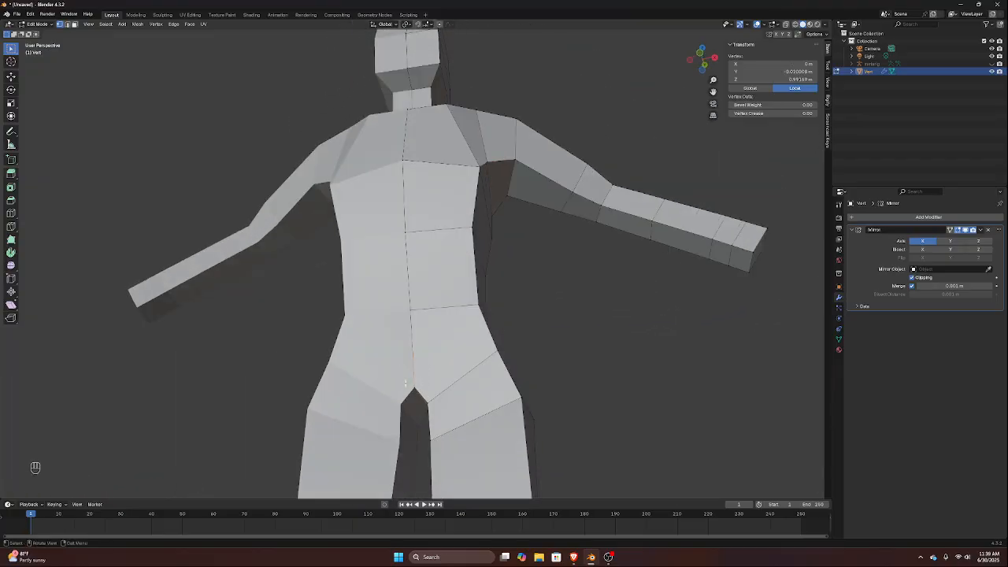
{"action": "key", "text": "KP_3"}
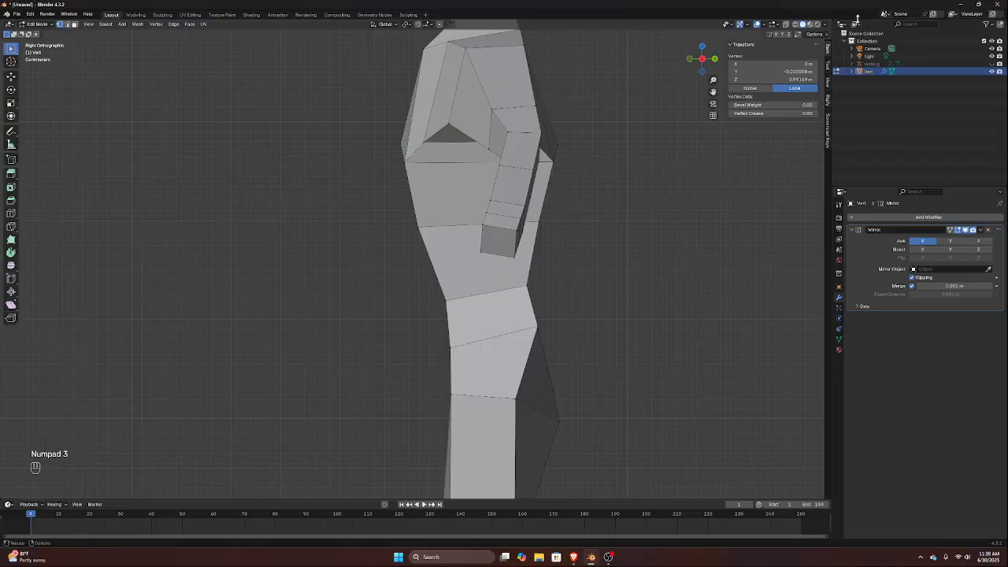
{"action": "left_click", "coordinate": [787, 24]}
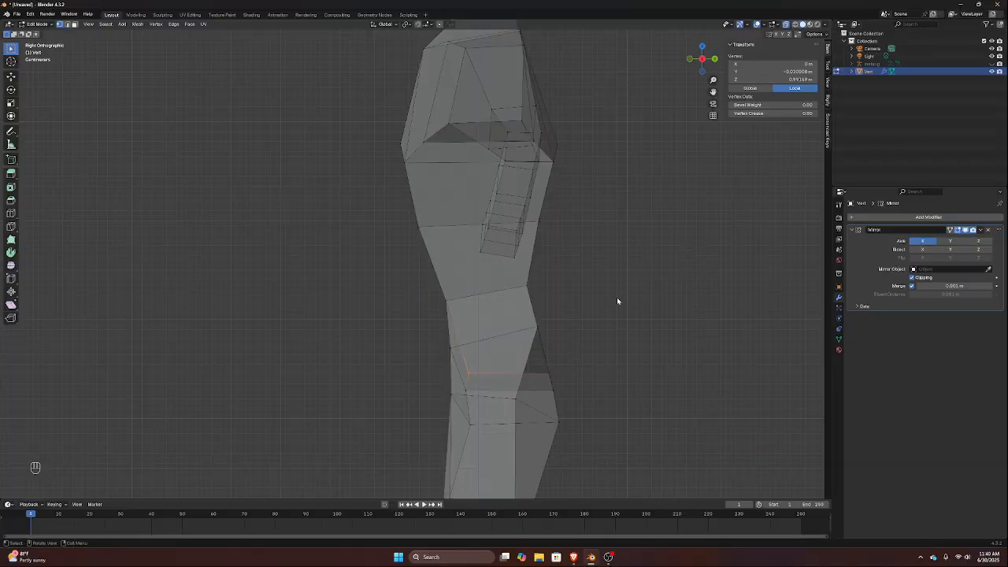
{"action": "key", "text": "g"}
{"action": "key", "text": "y"}
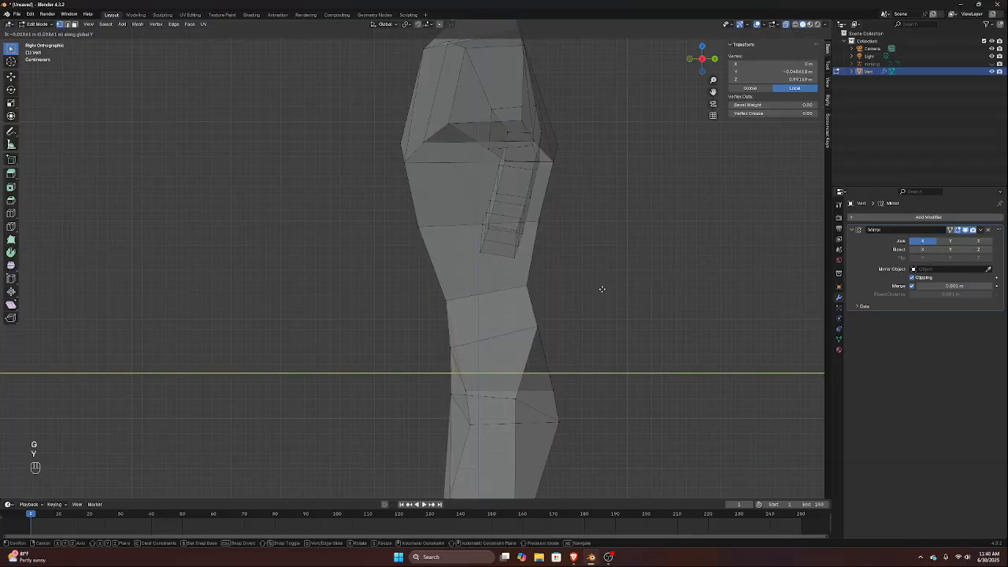
{"action": "left_click", "coordinate": [596, 291]}
Move the front waist vertices about 0.04 m forward along Y, and shift the front vertices just above them slightly forward too
{"action": "left_click_drag", "start_coordinate": [439, 293], "coordinate": [482, 315]}
{"action": "key", "text": "g"}
{"action": "key", "text": "y"}
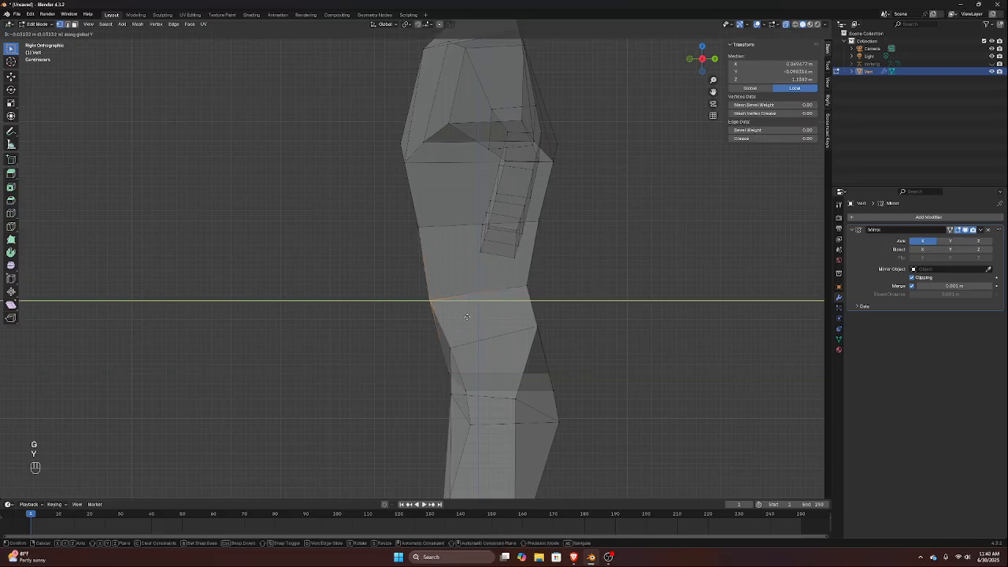
{"action": "left_click", "coordinate": [466, 319]}
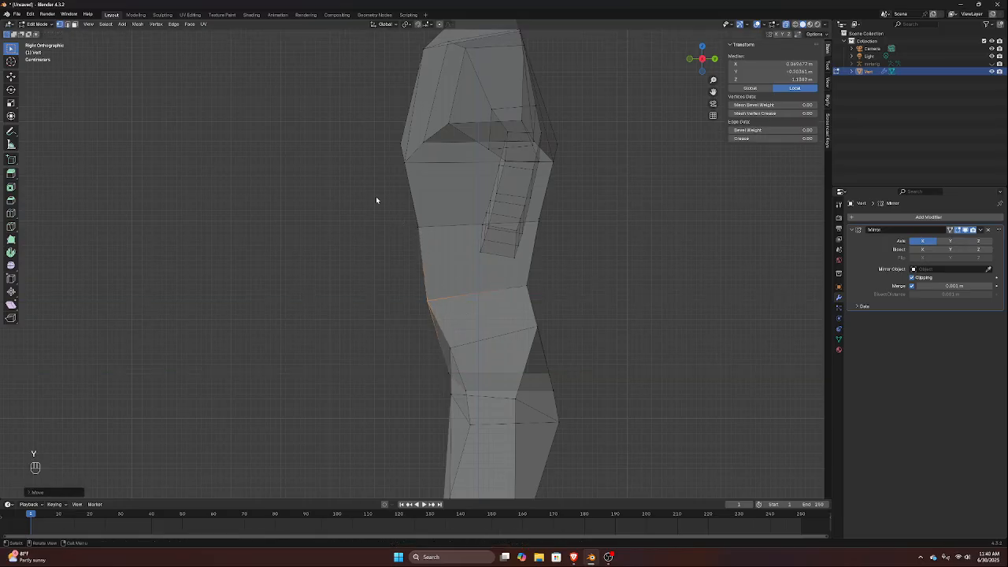
{"action": "left_click_drag", "start_coordinate": [375, 200], "coordinate": [431, 256]}
{"action": "key", "text": "g"}
{"action": "key", "text": "y"}
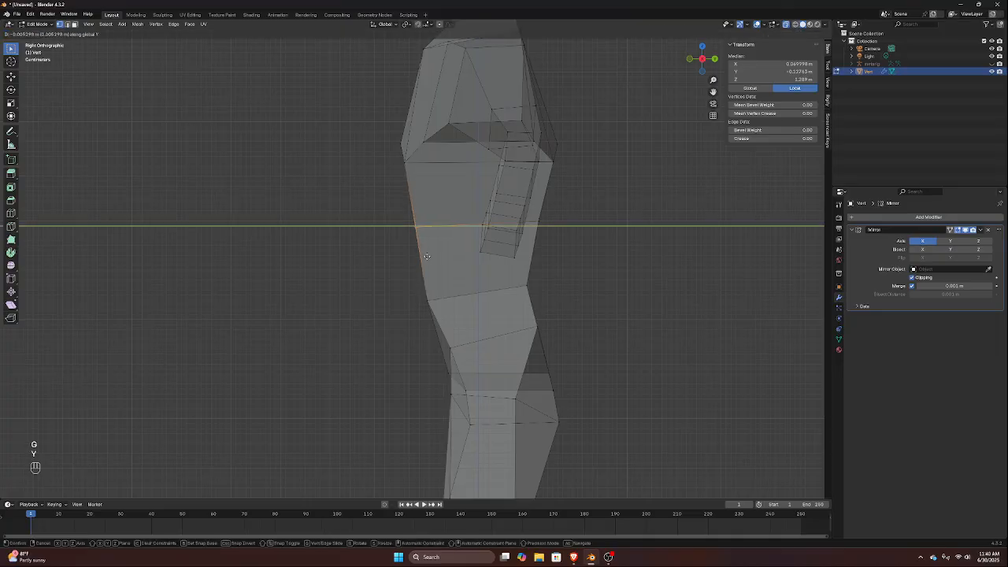
{"action": "left_click", "coordinate": [422, 257]}
Select the two back vertices at armpit height and move them about 0.03 m forward along Y
{"action": "middle_click_drag", "start_coordinate": [599, 190], "coordinate": [491, 205]}
{"action": "left_click", "coordinate": [435, 186], "text": "shift"}
{"action": "left_click", "coordinate": [539, 160], "text": "shift"}
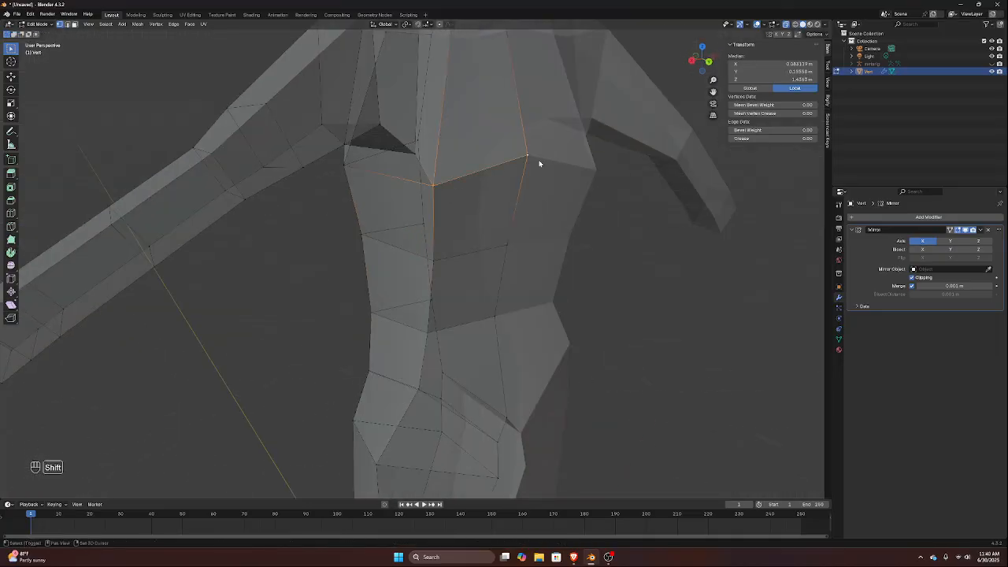
{"action": "key", "text": "KP_3"}
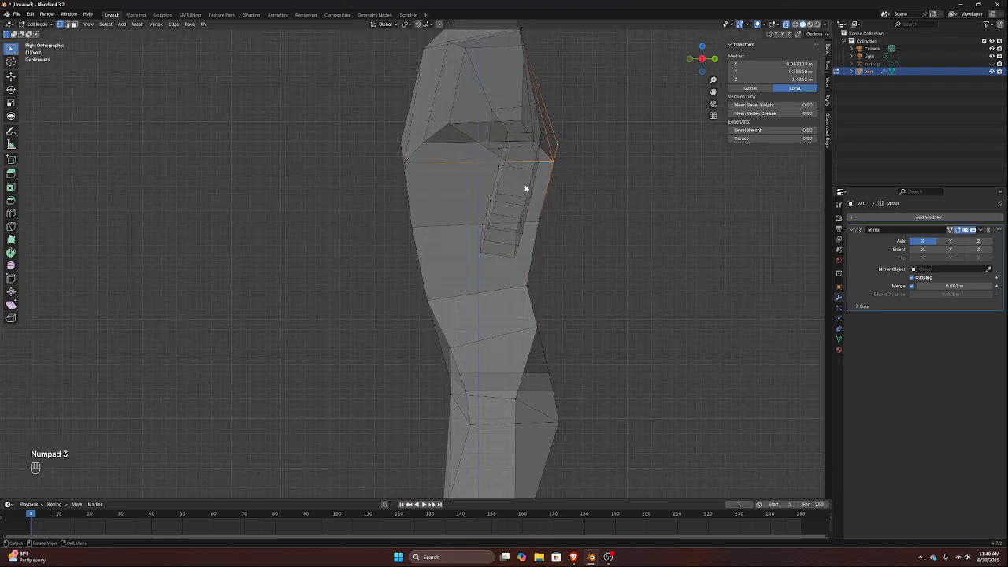
{"action": "key", "text": "g"}
{"action": "key", "text": "y"}
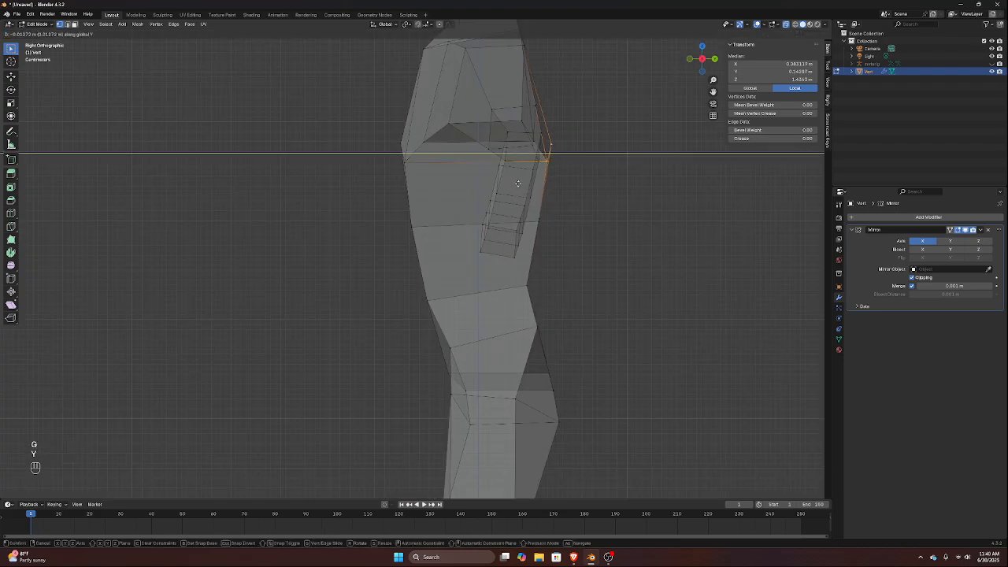
{"action": "left_click", "coordinate": [511, 181]}
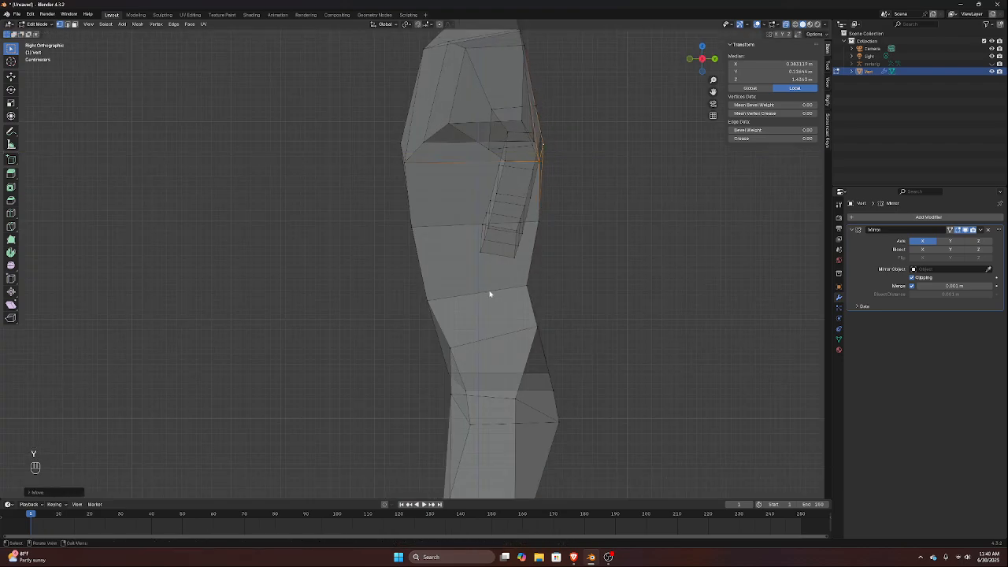
Move the rear hip vertex below the waist about 0.02 m backward along Y
{"action": "left_click", "coordinate": [548, 339]}
{"action": "key", "text": "g"}
{"action": "key", "text": "y"}
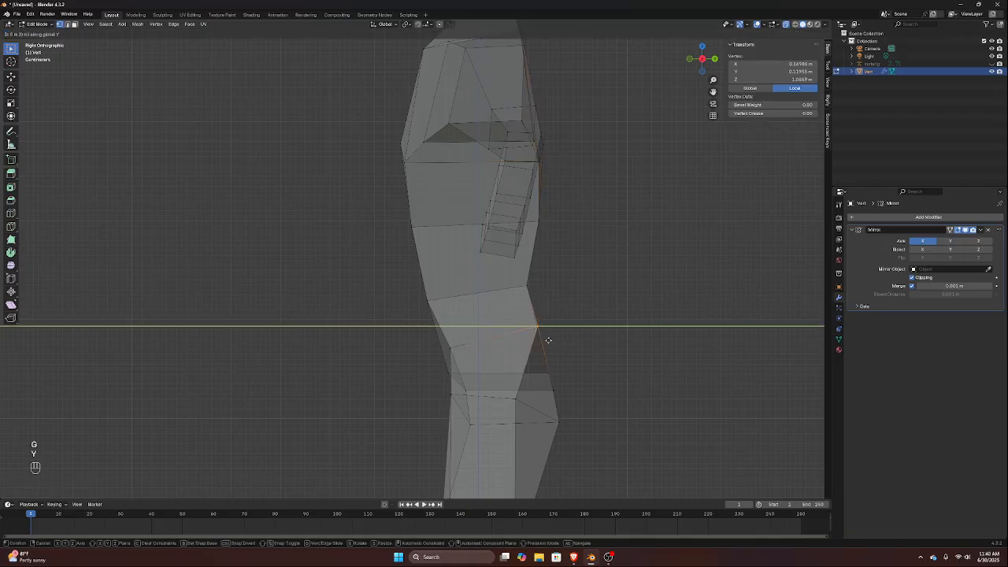
{"action": "left_click", "coordinate": [556, 341]}
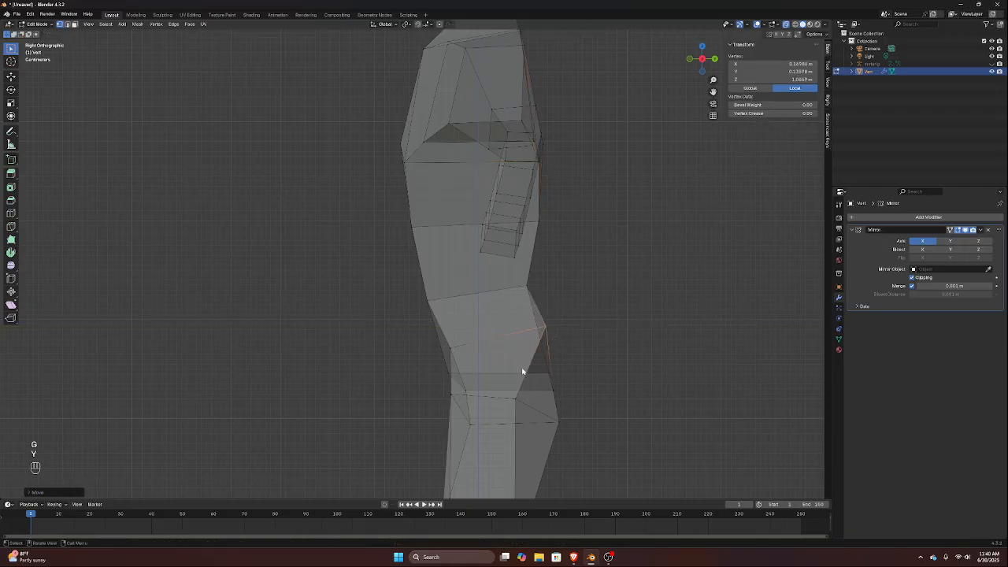
Select the rear crotch vertices and push them about 0.02 m backward along Y to fill out the buttocks
{"action": "left_click_drag", "start_coordinate": [544, 359], "coordinate": [569, 394]}
{"action": "middle_click_drag", "start_coordinate": [570, 394], "coordinate": [465, 408]}
{"action": "scroll", "coordinate": [493, 415], "scroll_direction": "down", "scroll_amount": 2}
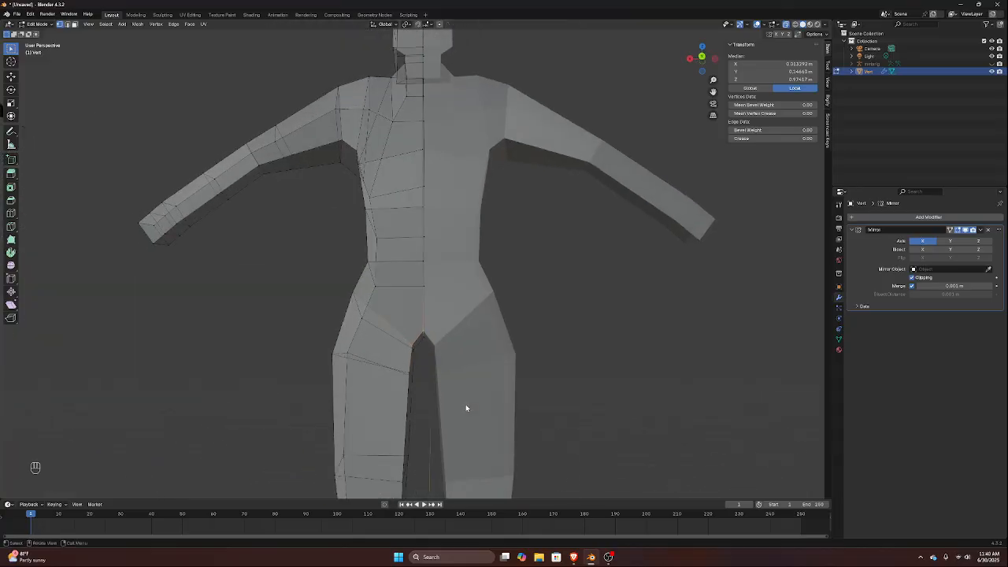
{"action": "key", "text": "KP_3"}
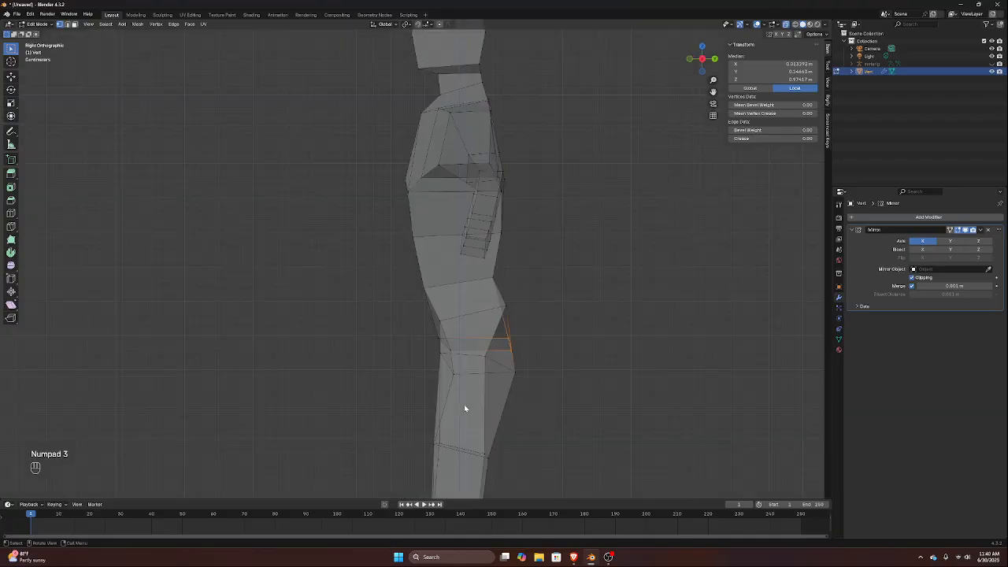
{"action": "key", "text": "g"}
{"action": "key", "text": "y"}
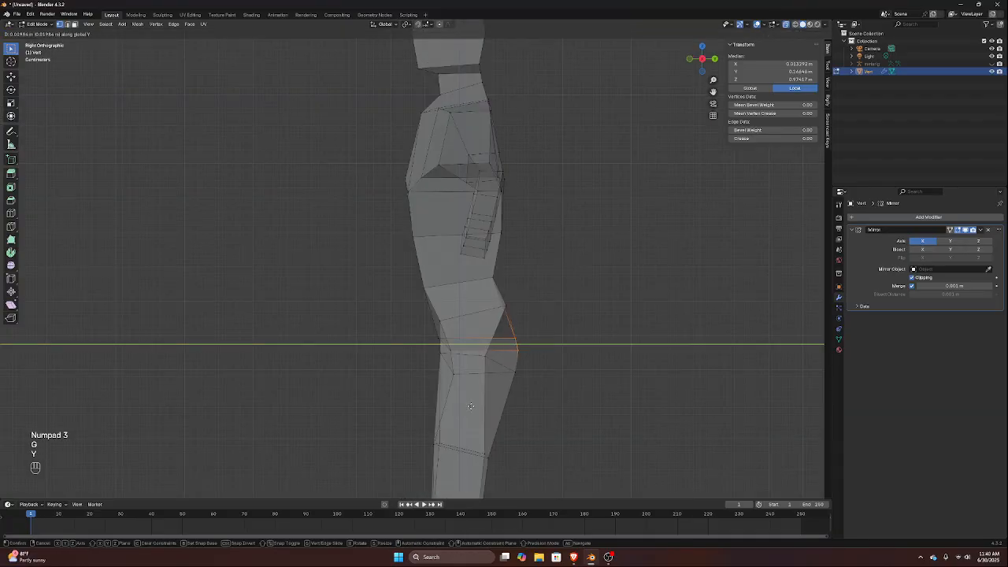
{"action": "left_click", "coordinate": [470, 406]}
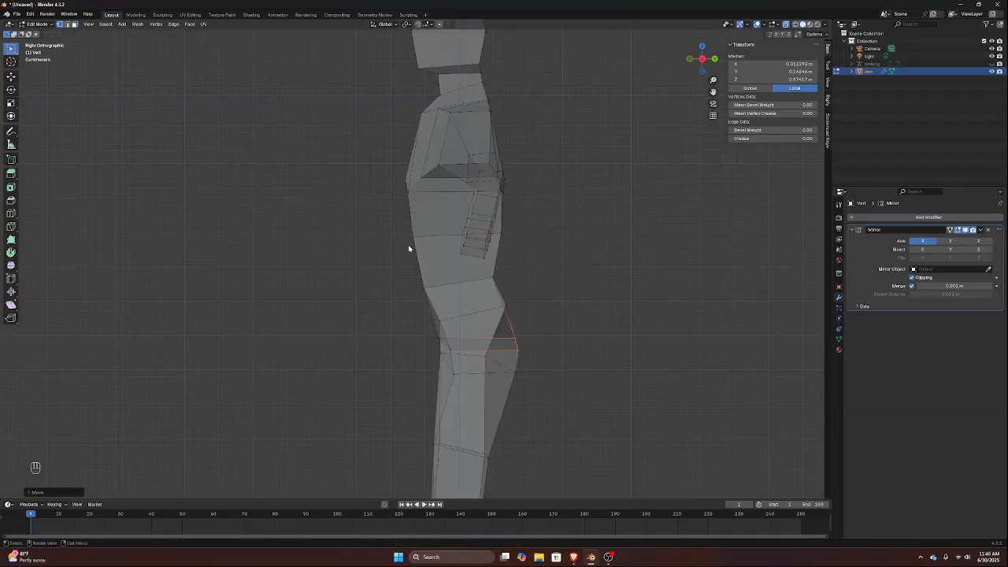
Unhide the metarig and move the whole hip and upper thigh section about 0.03 m forward along Y
{"action": "left_click", "coordinate": [992, 65]}
{"action": "scroll", "coordinate": [379, 293], "scroll_direction": "down", "scroll_amount": 3}
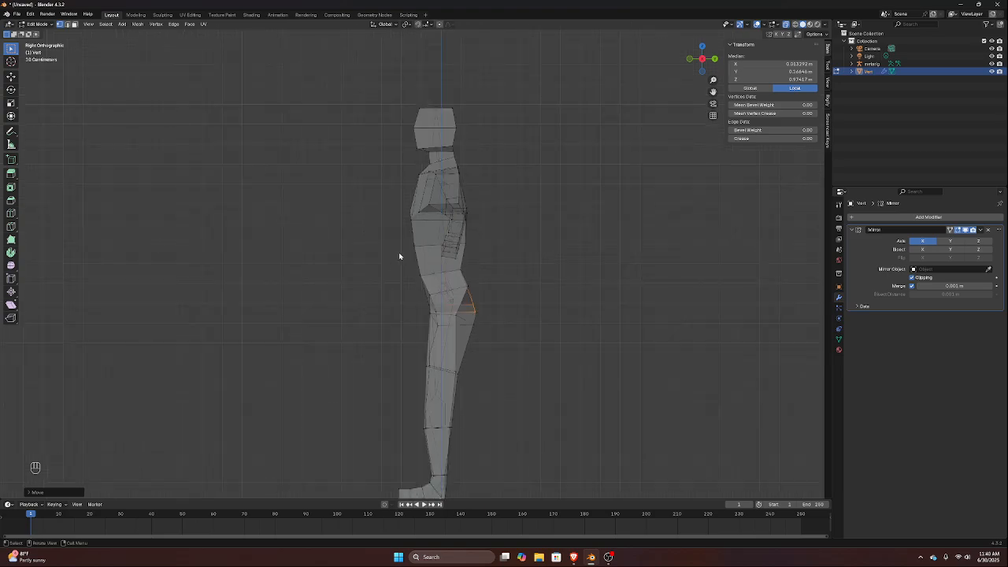
{"action": "left_click_drag", "start_coordinate": [412, 264], "coordinate": [492, 373]}
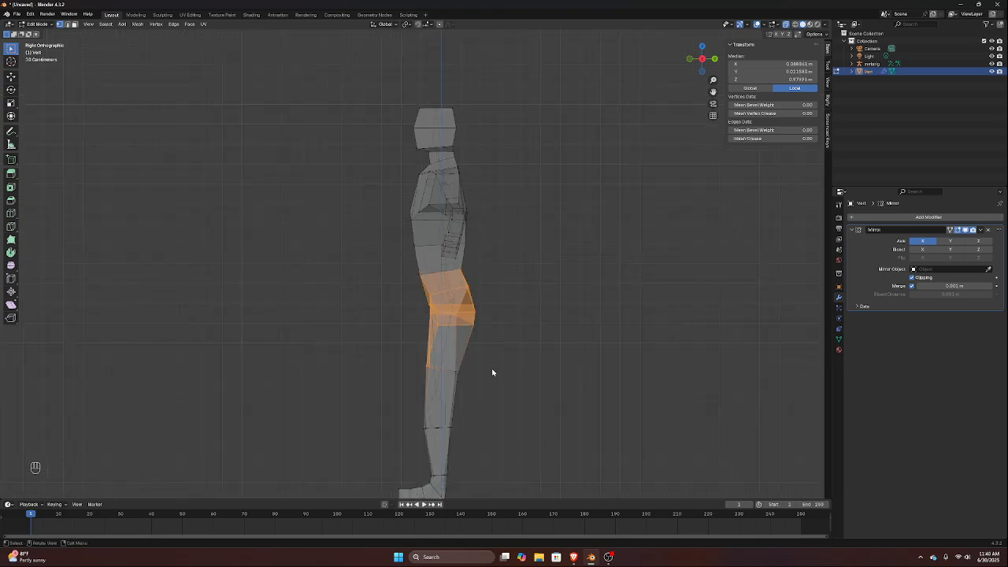
{"action": "left_click_drag", "start_coordinate": [442, 352], "coordinate": [470, 393], "text": "shift"}
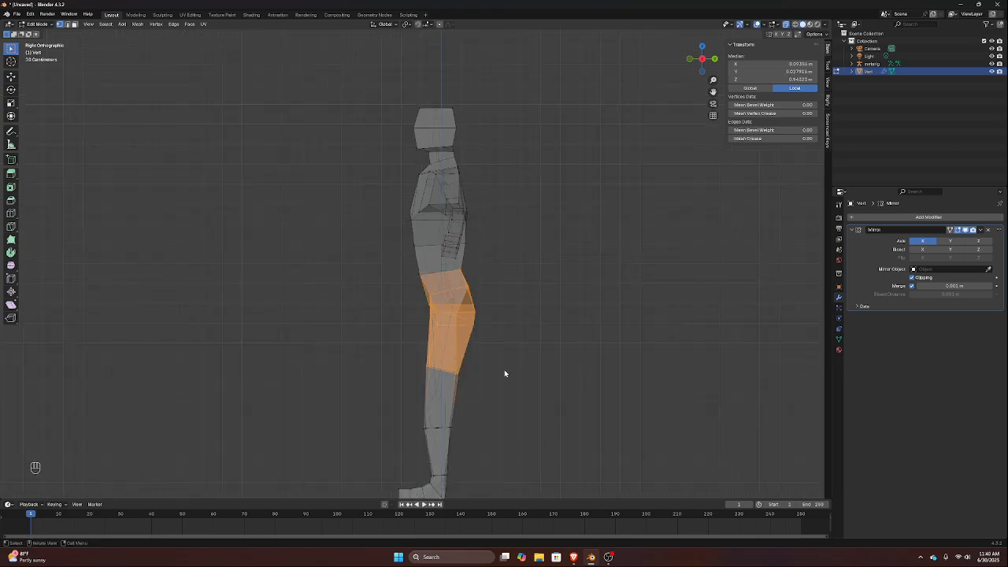
{"action": "key", "text": "g"}
{"action": "key", "text": "y"}
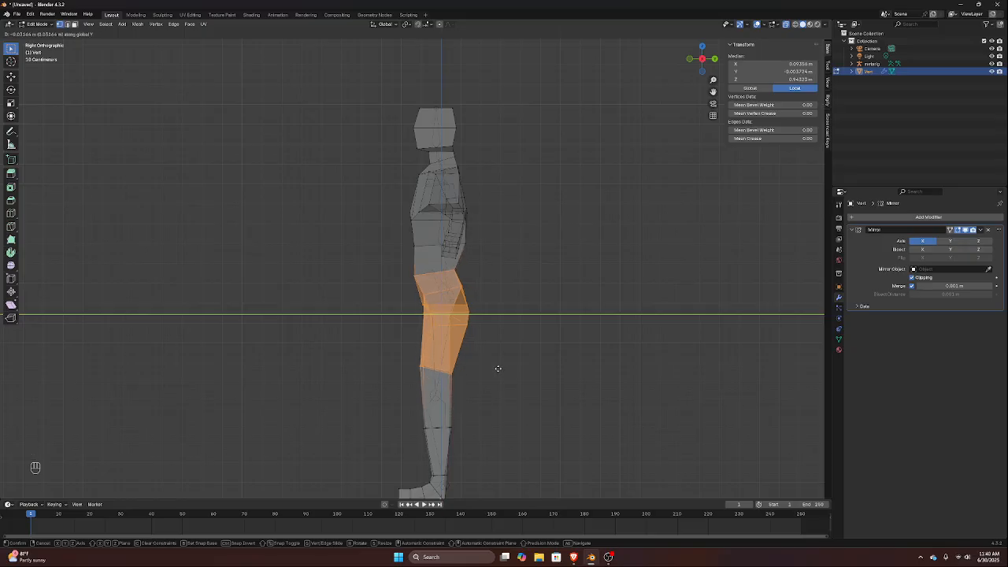
{"action": "left_click", "coordinate": [495, 367]}
{"action": "left_click", "coordinate": [504, 343]}
Return to Object Mode and inspect the reshaped body against the rig from the front
{"action": "key", "text": "Tab"}
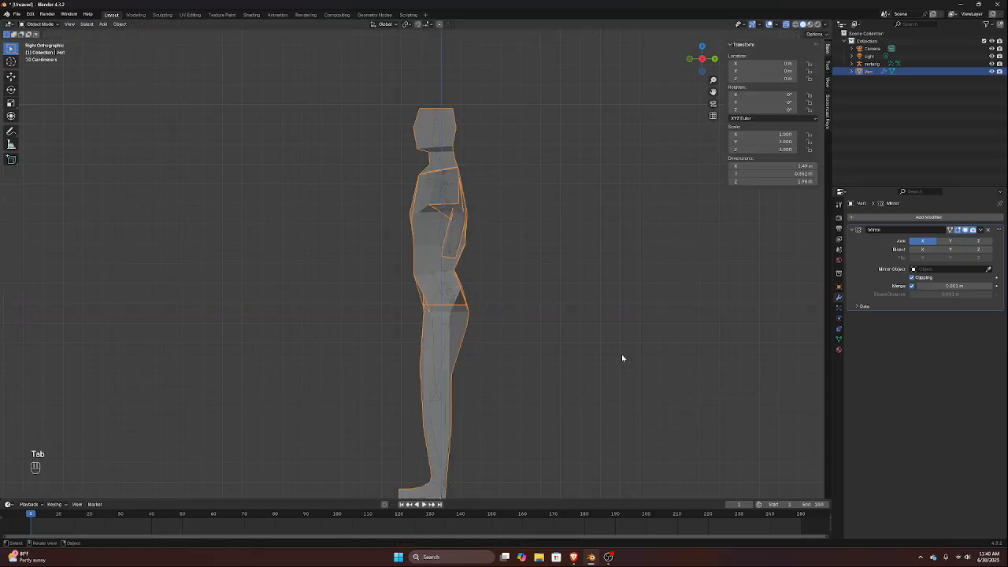
{"action": "middle_click_drag", "start_coordinate": [621, 354], "coordinate": [362, 360]}
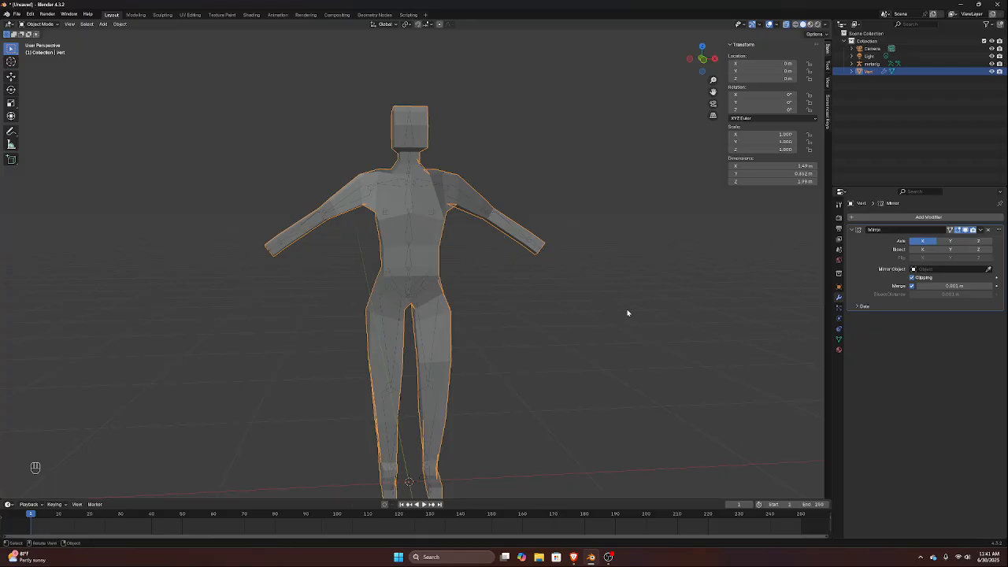
{"action": "scroll", "coordinate": [487, 242], "scroll_direction": "up", "scroll_amount": 5}
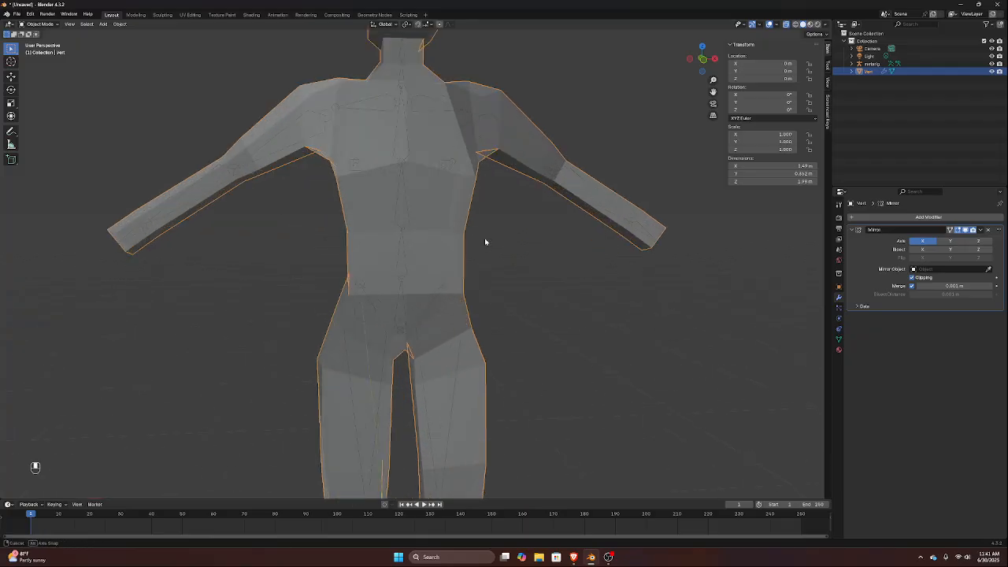
Enter Edit Mode on the body mesh and hide the metarig
{"action": "key", "text": "Tab"}
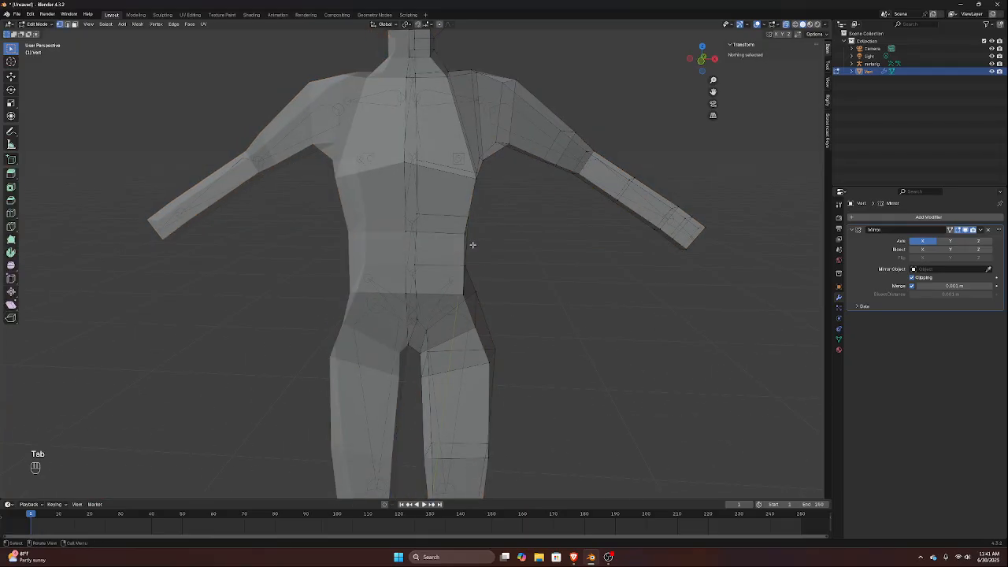
{"action": "left_click", "coordinate": [992, 63]}
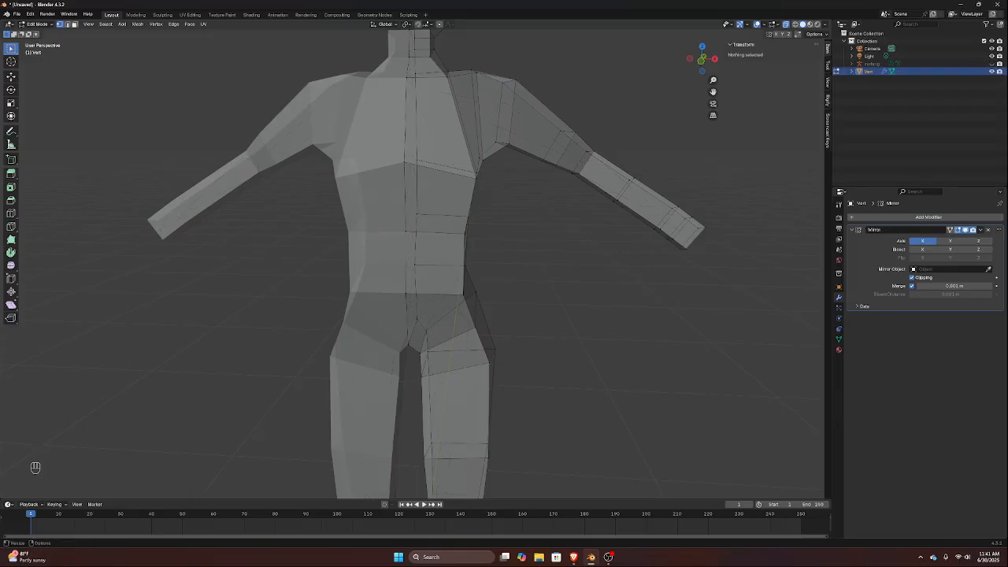
{"action": "key", "text": "alt+Tab"}
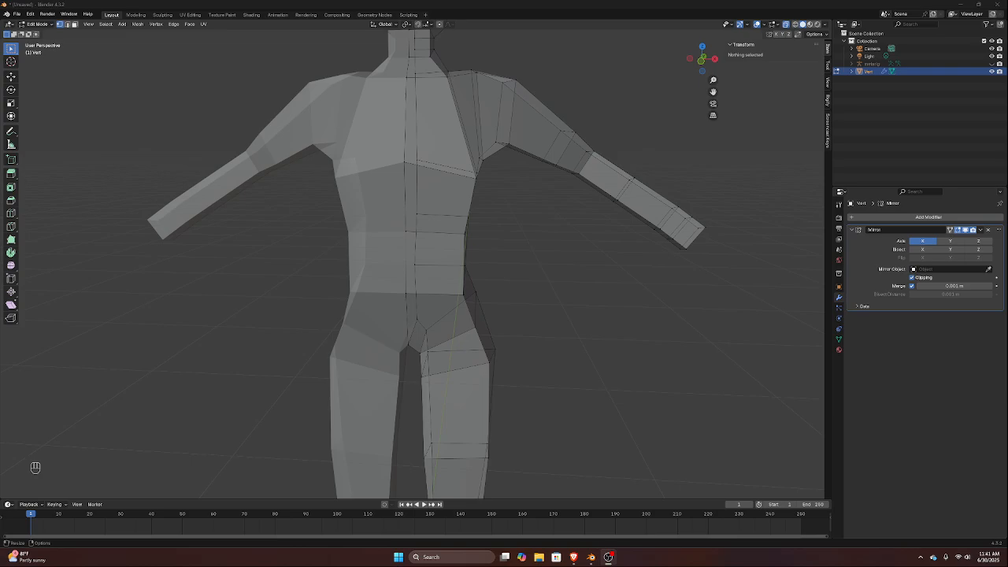
Select the chest-line vertices around the torso below the armpit and flatten them by scaling to 0 along Z
{"action": "scroll", "coordinate": [465, 158], "scroll_direction": "up", "scroll_amount": 3}
{"action": "middle_click_drag", "start_coordinate": [466, 154], "coordinate": [428, 151]}
{"action": "scroll", "coordinate": [421, 149], "scroll_direction": "down", "scroll_amount": 3}
{"action": "left_click", "coordinate": [403, 176]}
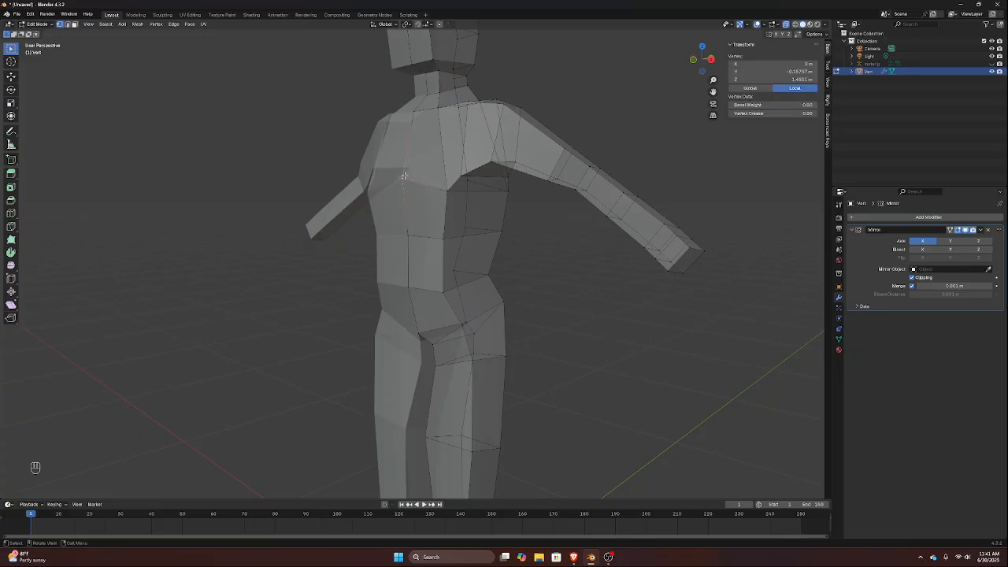
{"action": "scroll", "coordinate": [450, 191], "scroll_direction": "down", "scroll_amount": 3}
{"action": "scroll", "coordinate": [450, 189], "scroll_direction": "up", "scroll_amount": 3}
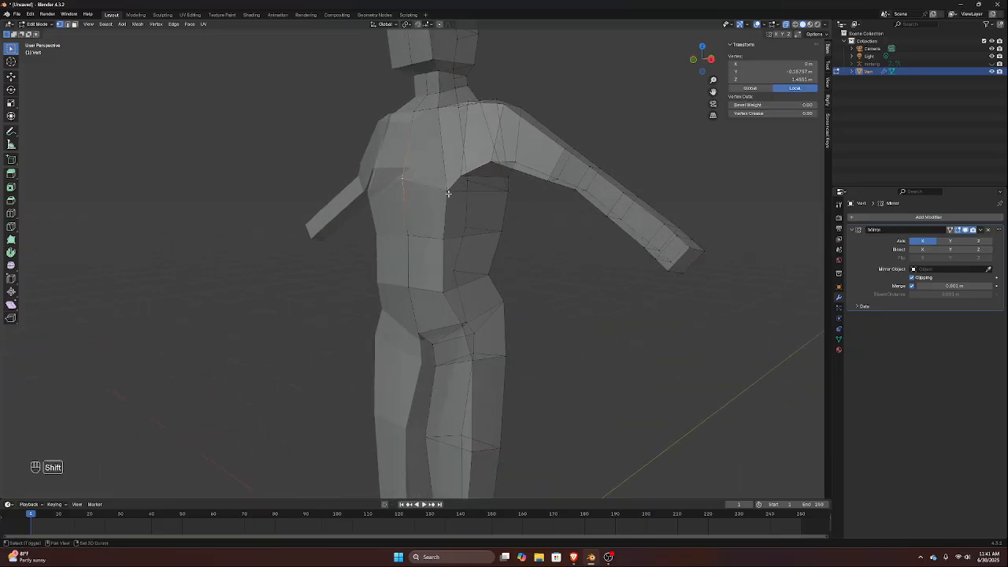
{"action": "left_click", "coordinate": [448, 192], "text": "shift"}
{"action": "left_click", "coordinate": [504, 190], "text": "shift"}
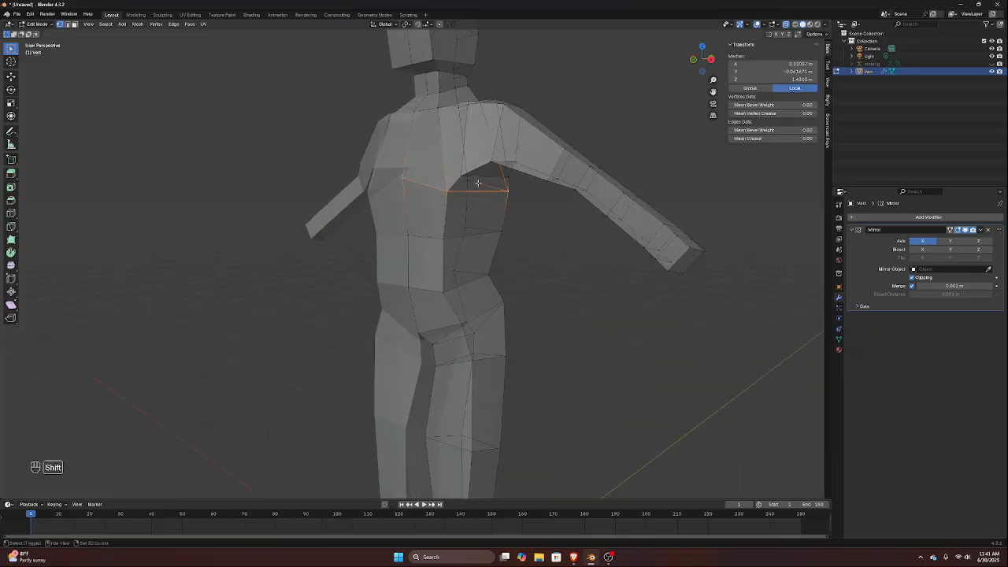
{"action": "left_click", "coordinate": [475, 184], "text": "shift"}
{"action": "key", "text": "KP_1"}
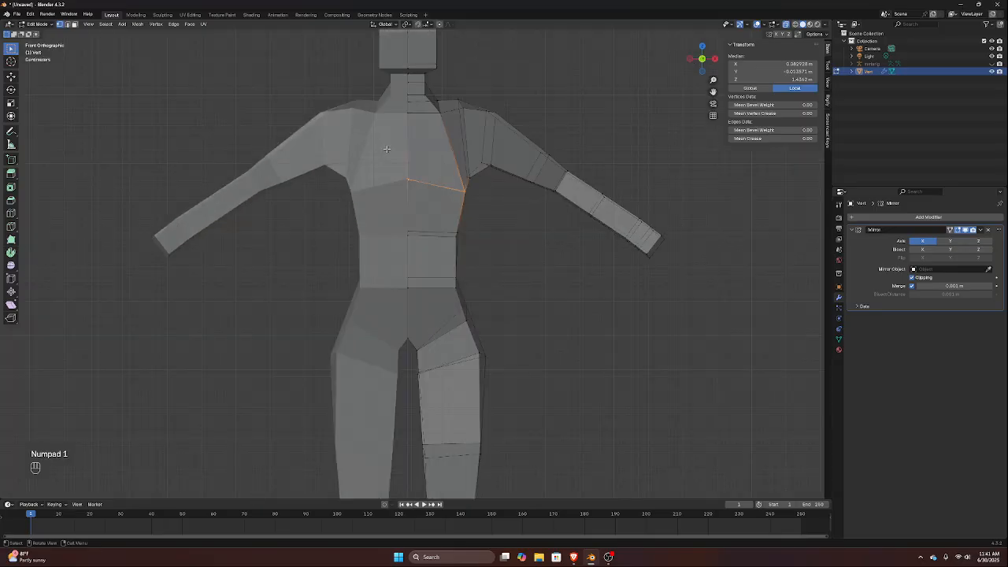
{"action": "key", "text": "s"}
{"action": "key", "text": "z"}
{"action": "key", "text": "0"}
{"action": "key", "text": "Return"}
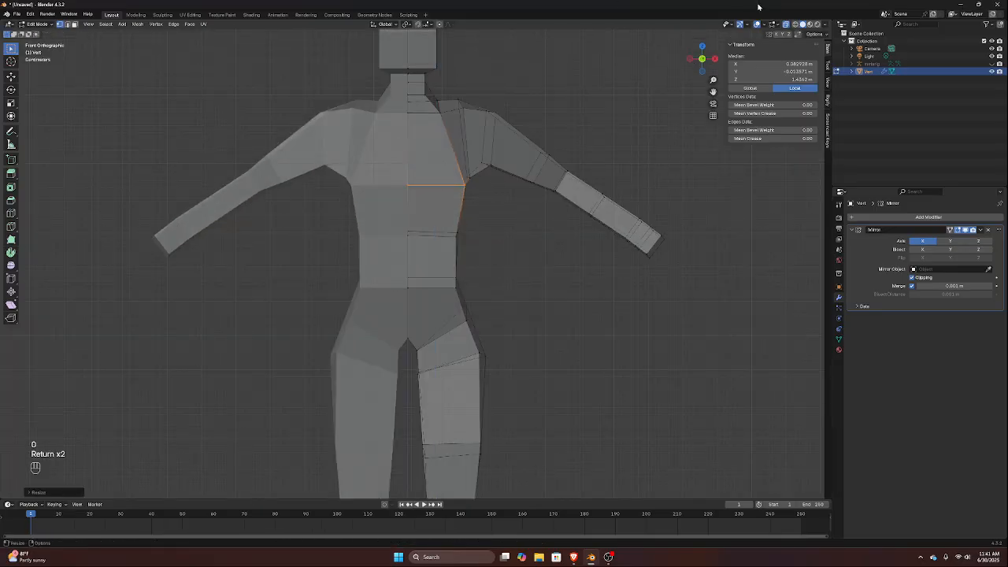
Edge-slide the flattened chest line down the torso by about 0.04 m
{"action": "key", "text": "g"}
{"action": "key", "text": "g"}
{"action": "key", "text": "g"}
{"action": "key", "text": "g"}
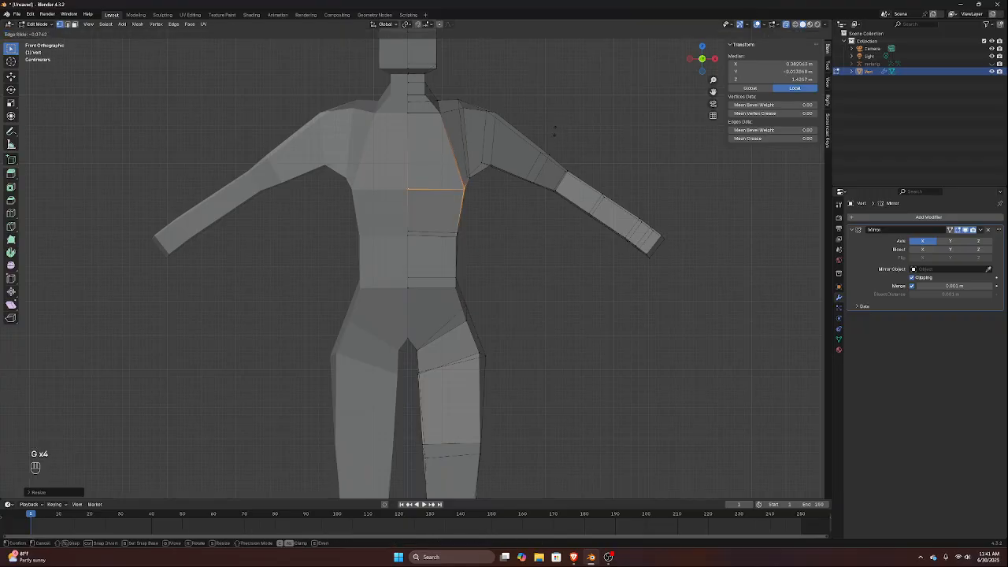
{"action": "left_click", "coordinate": [512, 130]}
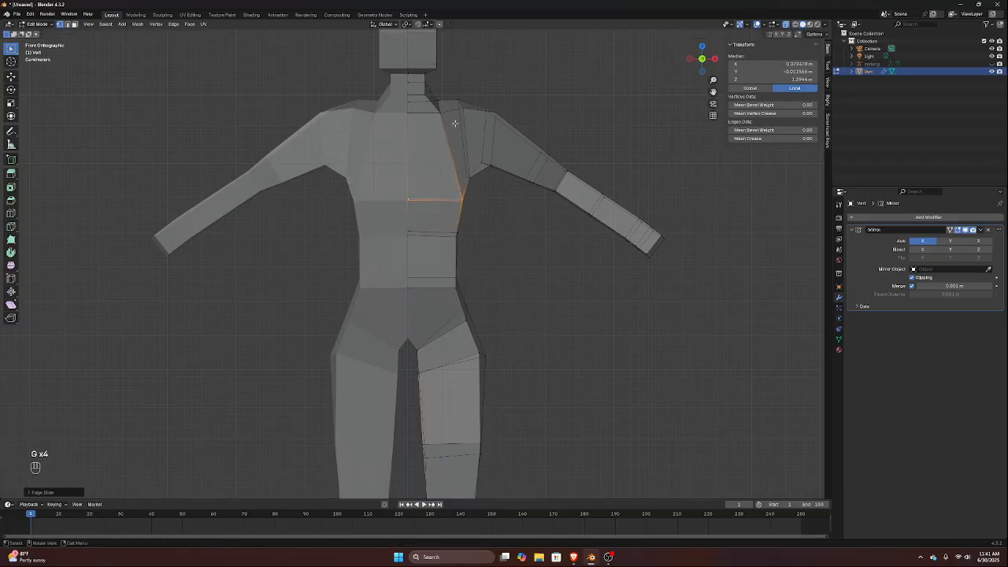
Select the shoulder and armpit vertices and move them about 0.03 m outward along X to broaden the shoulders
{"action": "left_click_drag", "start_coordinate": [432, 96], "coordinate": [506, 188]}
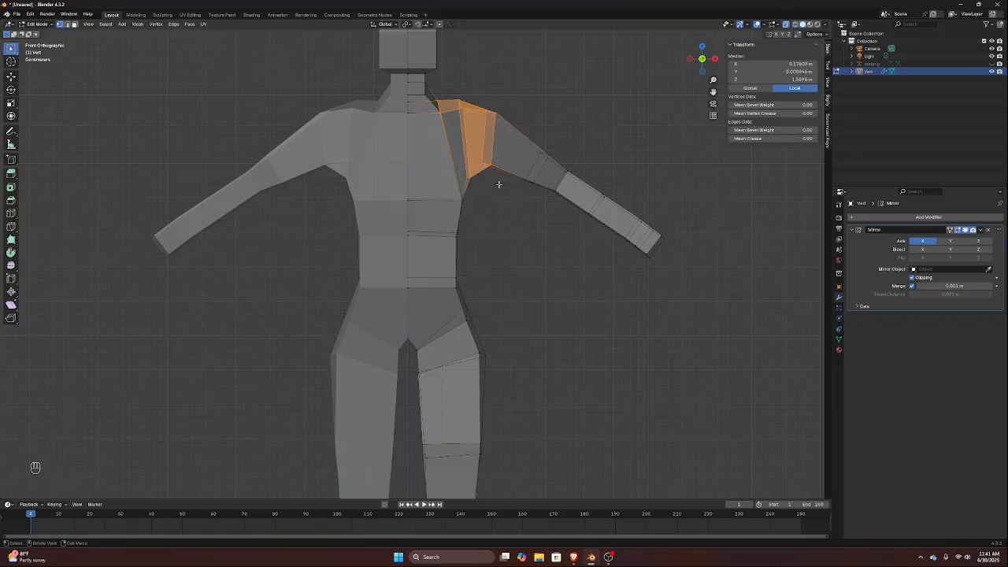
{"action": "key", "text": "g"}
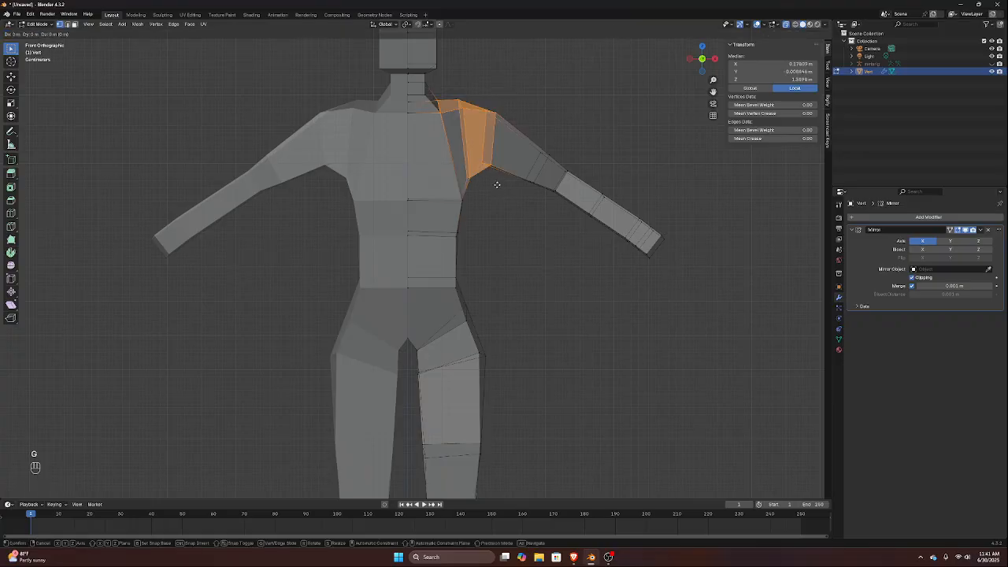
{"action": "key", "text": "y"}
{"action": "key", "text": "Escape"}
{"action": "key", "text": "g"}
{"action": "key", "text": "x"}
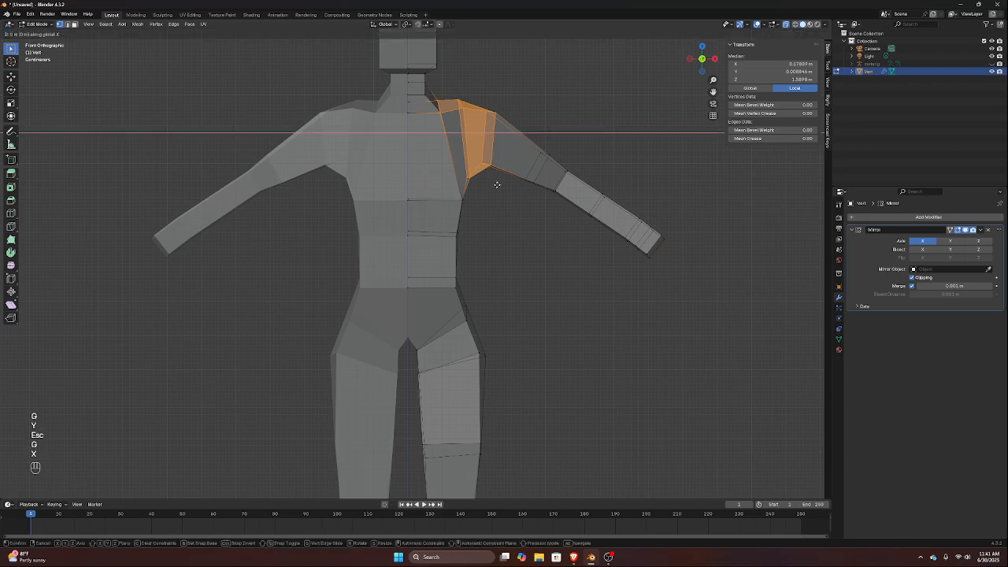
{"action": "left_click", "coordinate": [504, 183]}
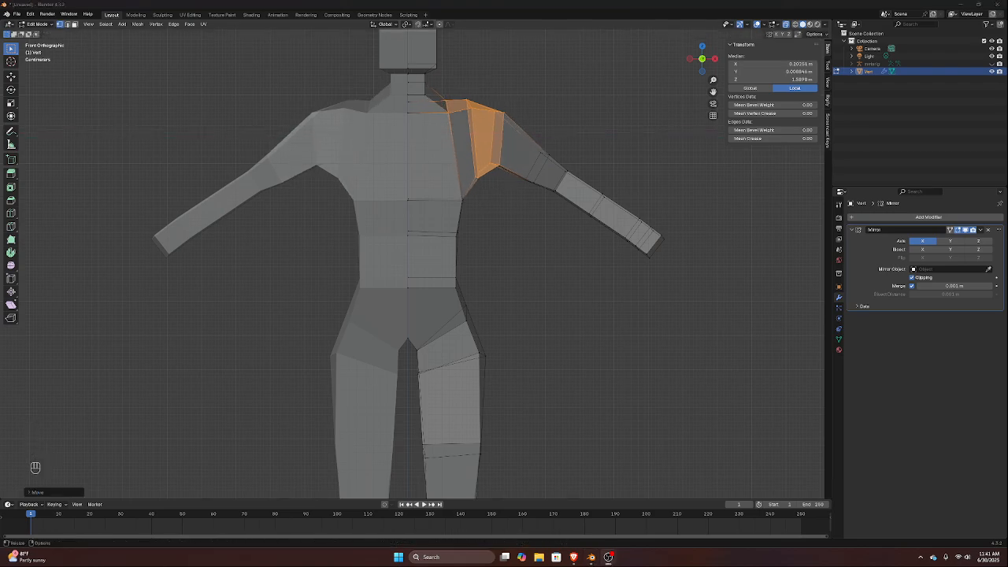
{"action": "key", "text": "alt+Tab"}
{"action": "key", "text": "Tab"}
{"action": "key", "text": "Escape"}
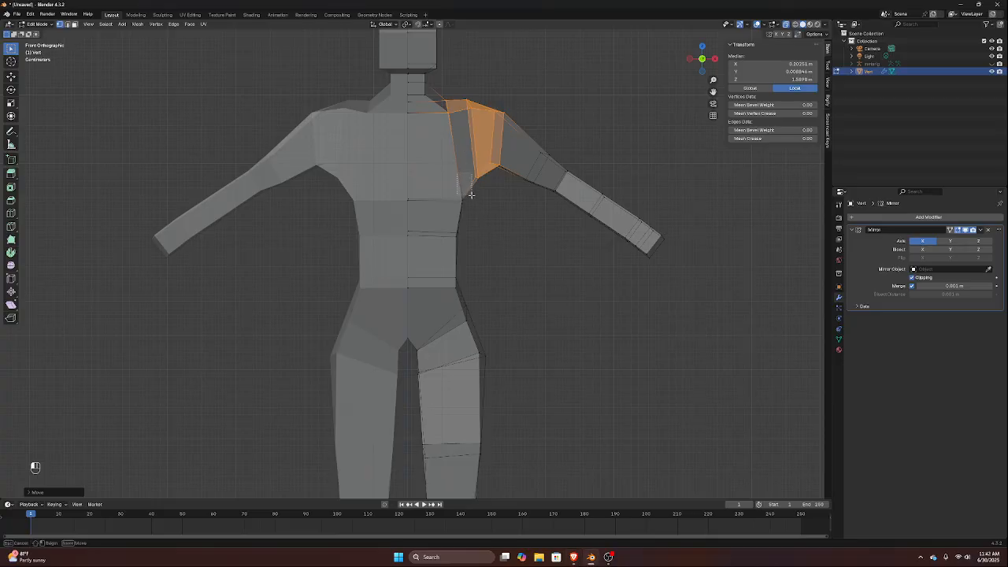
Select the side vertices of the chest and mid-torso loops and move them about 0.015 m outward along X
{"action": "left_click_drag", "start_coordinate": [457, 174], "coordinate": [489, 219]}
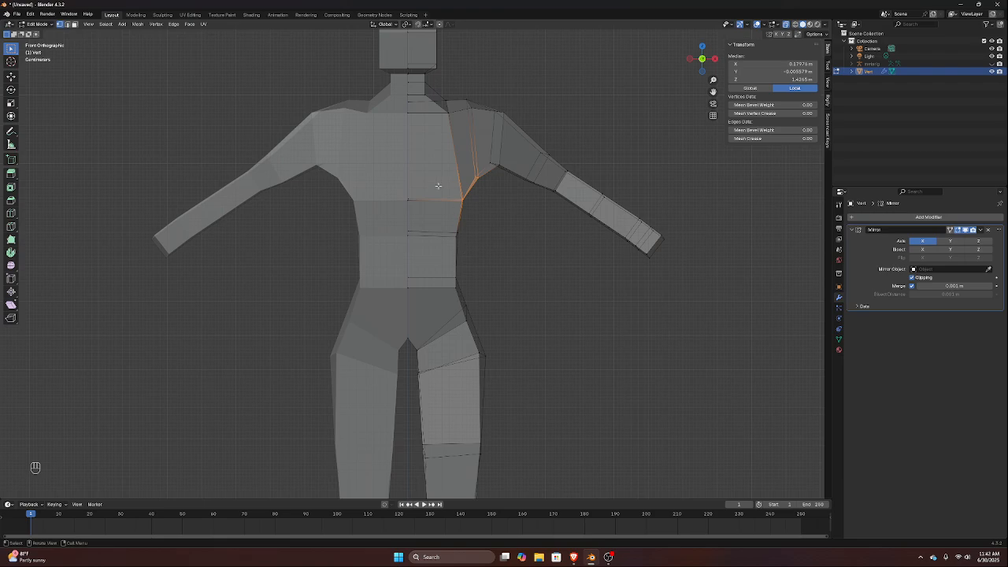
{"action": "left_click_drag", "start_coordinate": [435, 191], "coordinate": [468, 244]}
{"action": "key", "text": "g"}
{"action": "key", "text": "x"}
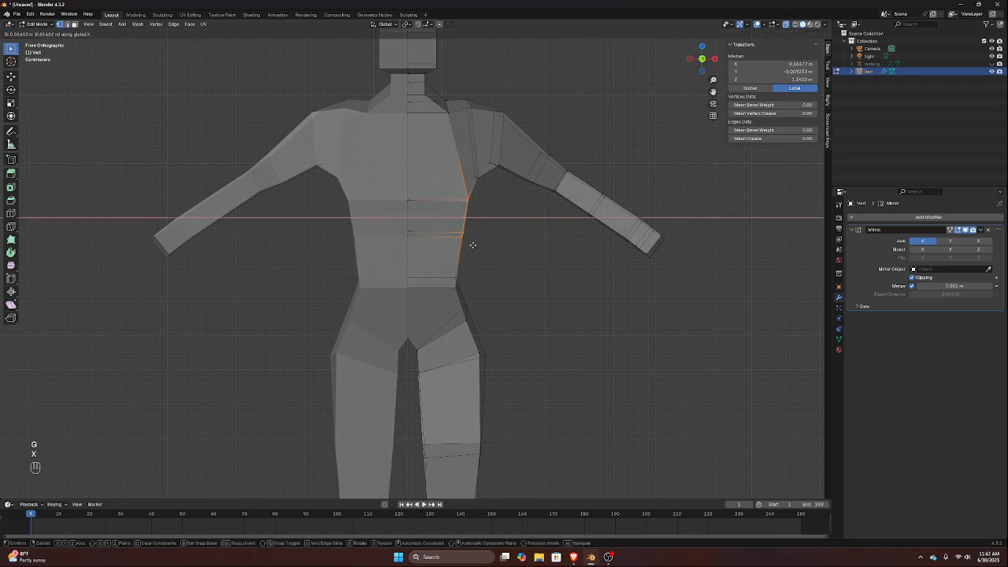
{"action": "left_click", "coordinate": [471, 241]}
Move the inner top shoulder vertices about 0.02 m outward and raise the armpit vertices below them about 0.03 m along Z
{"action": "left_click_drag", "start_coordinate": [452, 90], "coordinate": [479, 115]}
{"action": "key", "text": "g"}
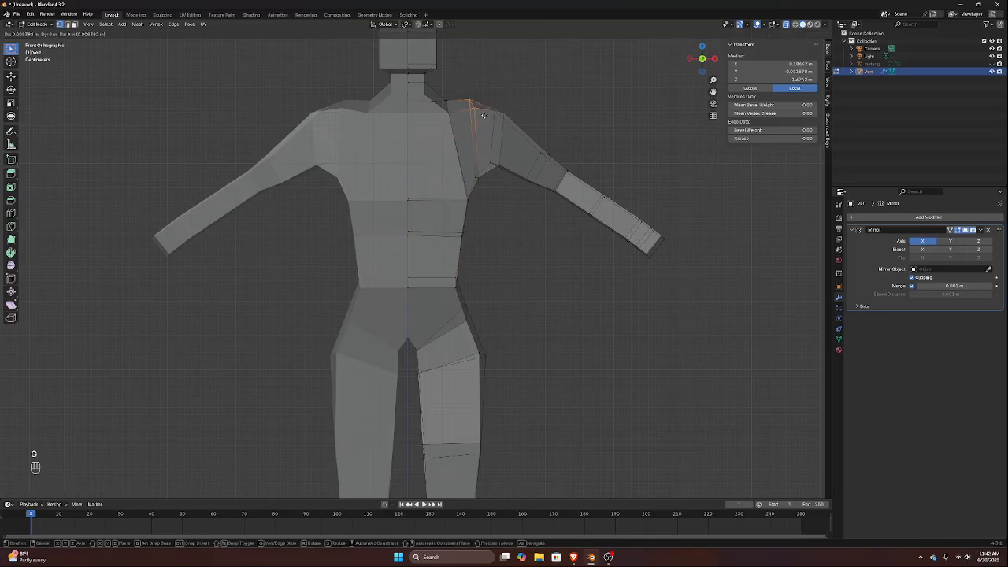
{"action": "left_click", "coordinate": [488, 122]}
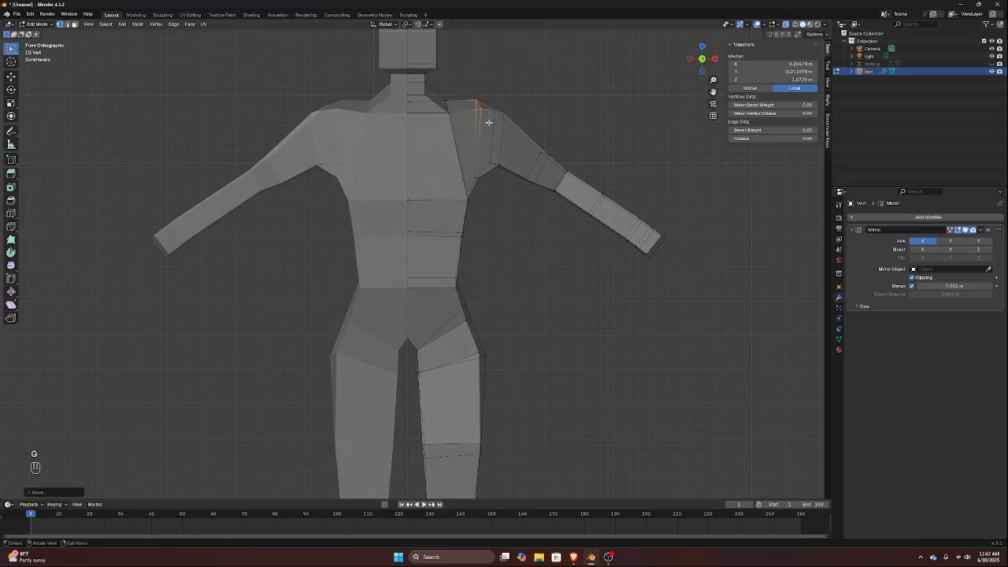
{"action": "left_click", "coordinate": [480, 187]}
{"action": "key", "text": "g"}
{"action": "key", "text": "z"}
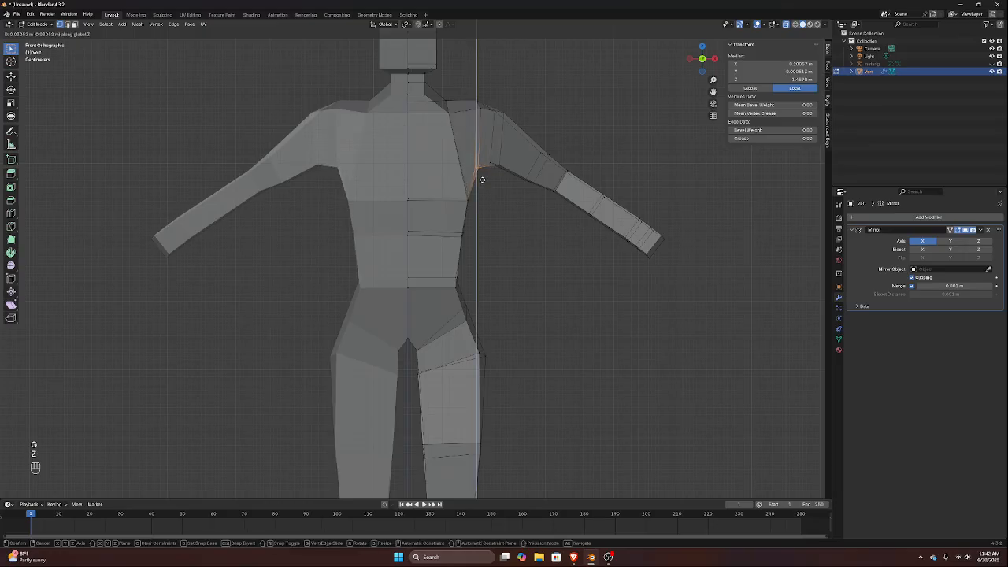
{"action": "left_click", "coordinate": [479, 182]}
Raise the side vertices of the chest line about 0.04 m along Z toward the armpit
{"action": "left_click_drag", "start_coordinate": [468, 181], "coordinate": [469, 210]}
{"action": "key", "text": "g"}
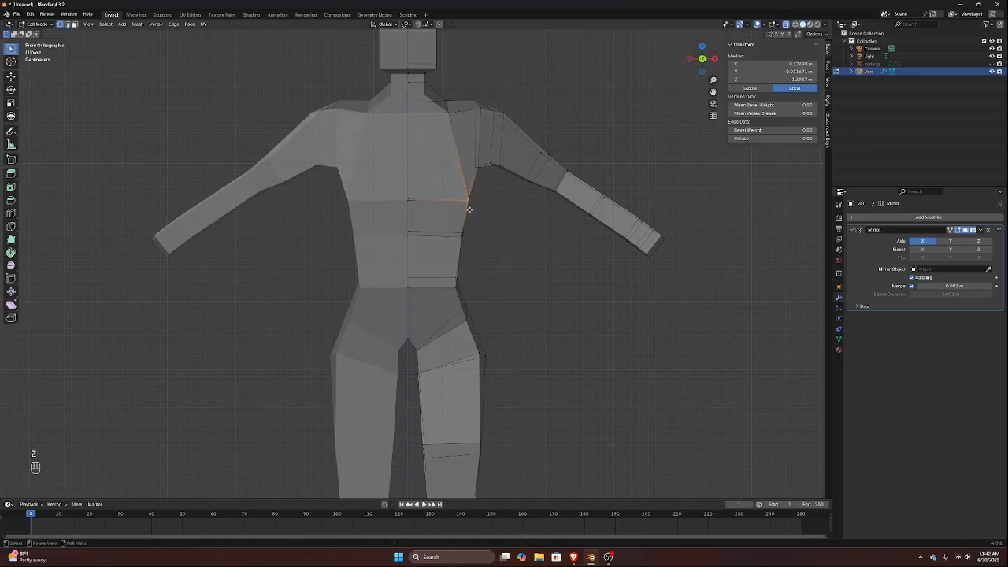
{"action": "key", "text": "z"}
{"action": "left_click", "coordinate": [468, 193]}
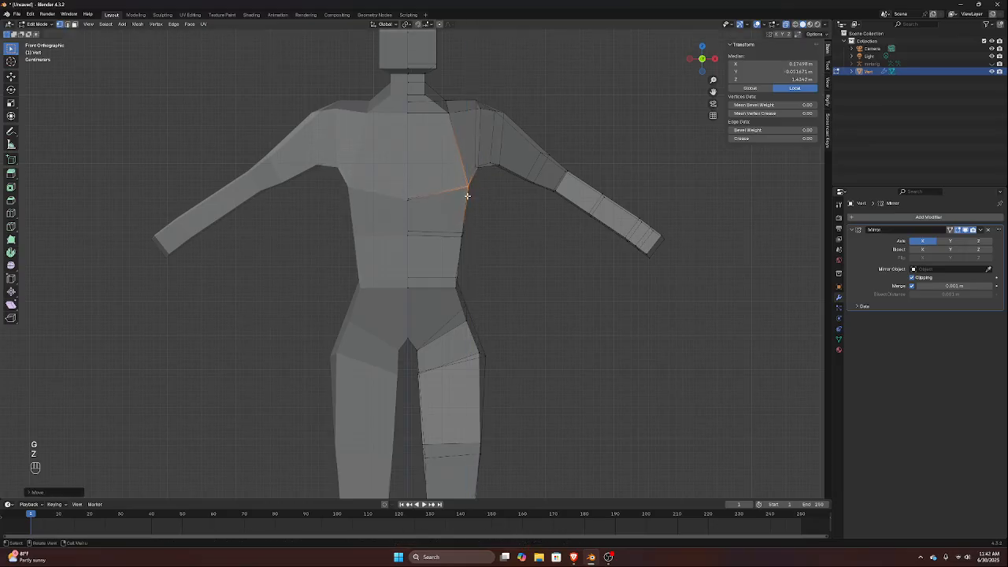
Inspect the crotch area and the overall body proportions from several angles
{"action": "middle_click_drag", "start_coordinate": [504, 197], "coordinate": [488, 265]}
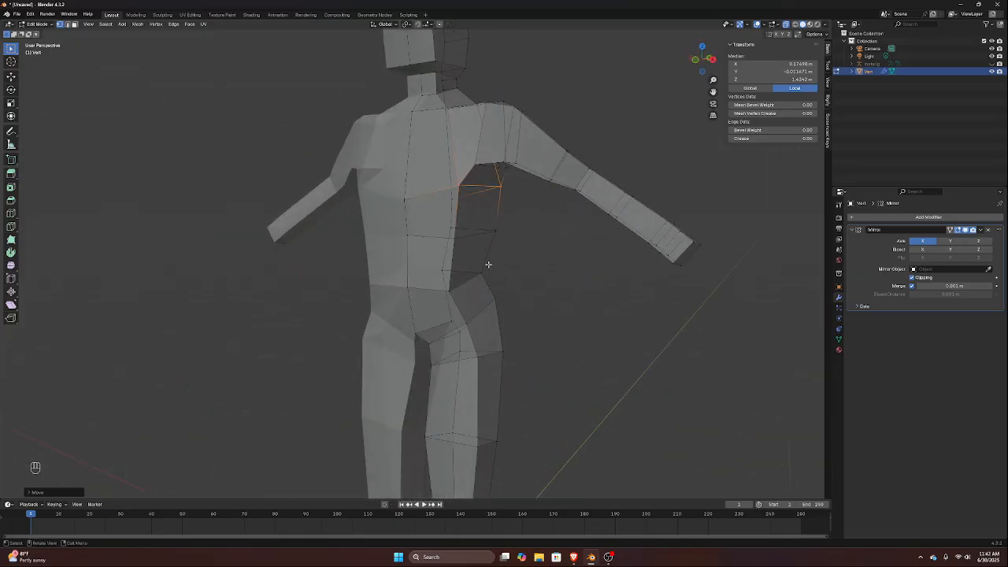
{"action": "left_click", "coordinate": [430, 344]}
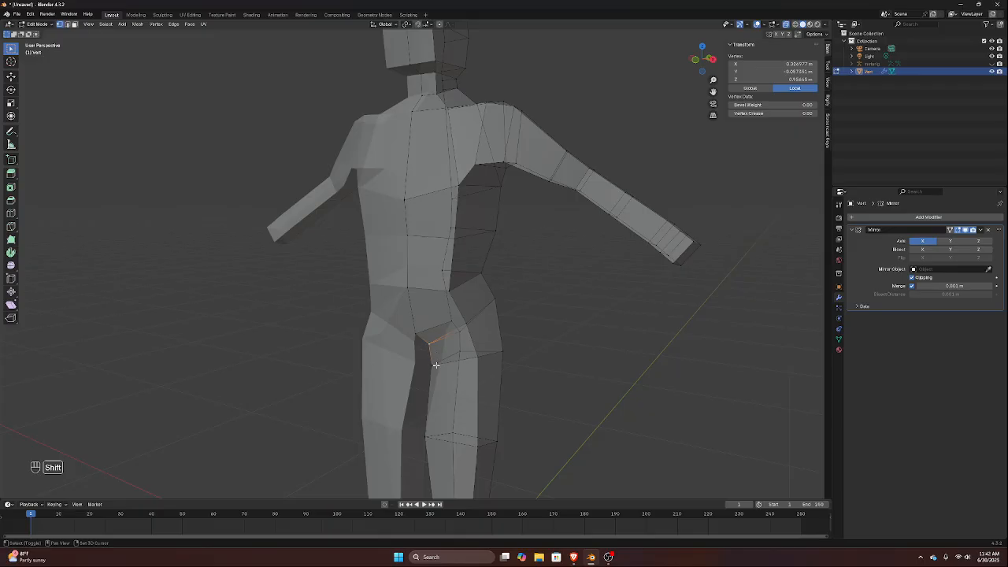
{"action": "middle_click_drag", "start_coordinate": [444, 349], "coordinate": [477, 342]}
{"action": "scroll", "coordinate": [472, 345], "scroll_direction": "down", "scroll_amount": 2}
{"action": "scroll", "coordinate": [457, 376], "scroll_direction": "up", "scroll_amount": 3}
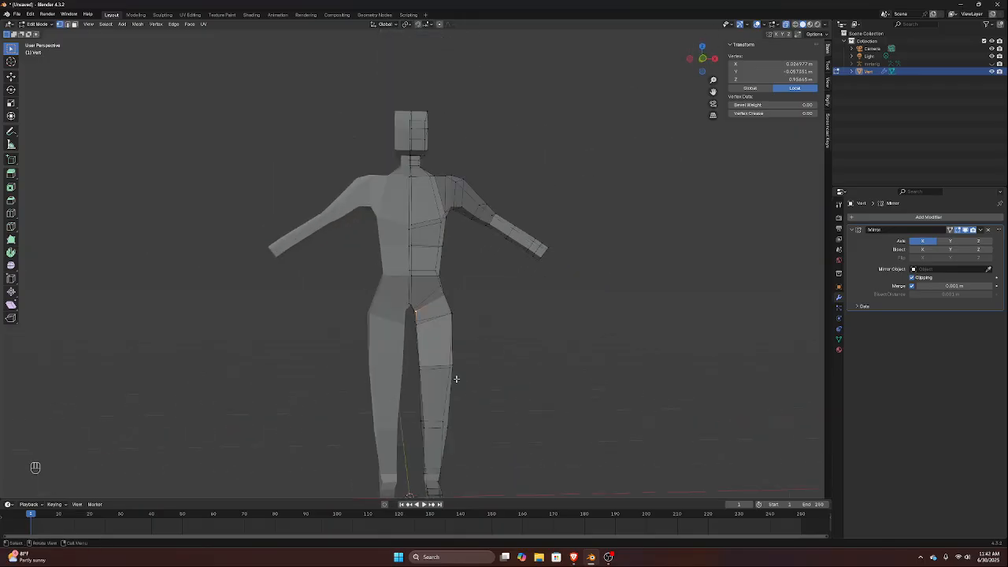
{"action": "key", "text": "Tab"}
{"action": "key", "text": "Tab"}
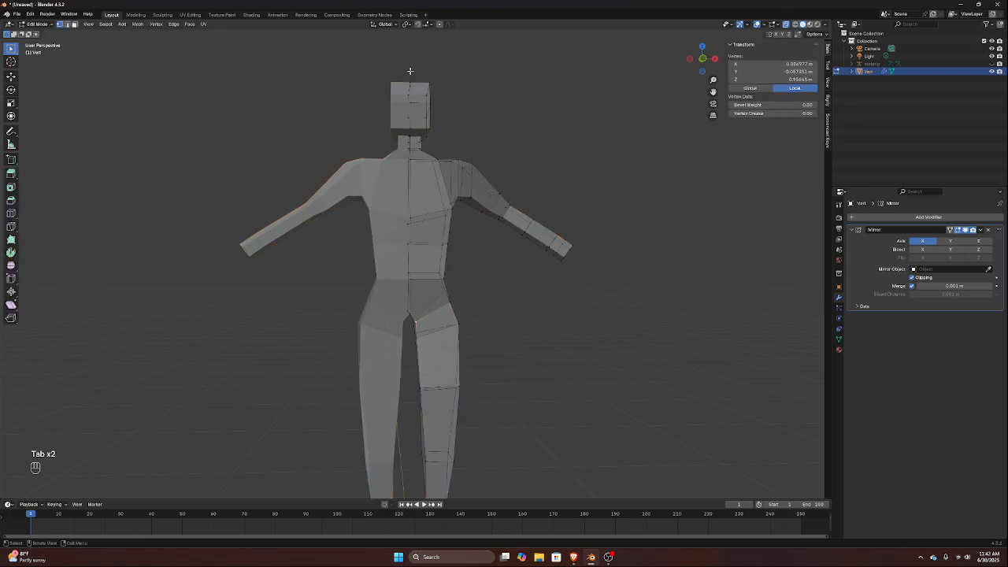
Examine how the front corner edge loop runs from the head down the neck into the shoulder and chest
{"action": "scroll", "coordinate": [430, 76], "scroll_direction": "up", "scroll_amount": 4}
{"action": "middle_click_drag", "start_coordinate": [432, 46], "coordinate": [401, 204], "text": "shift"}
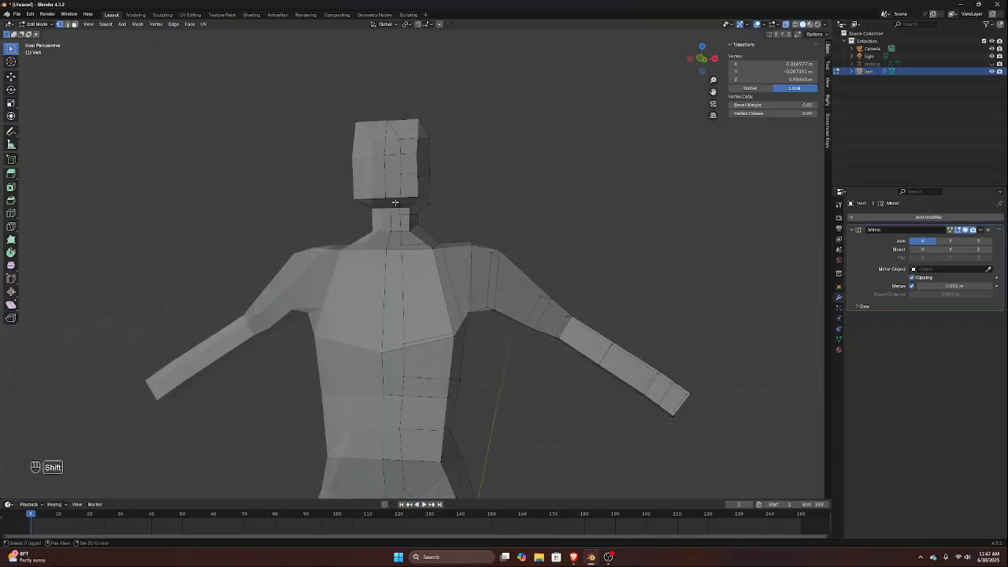
{"action": "key", "text": "super"}
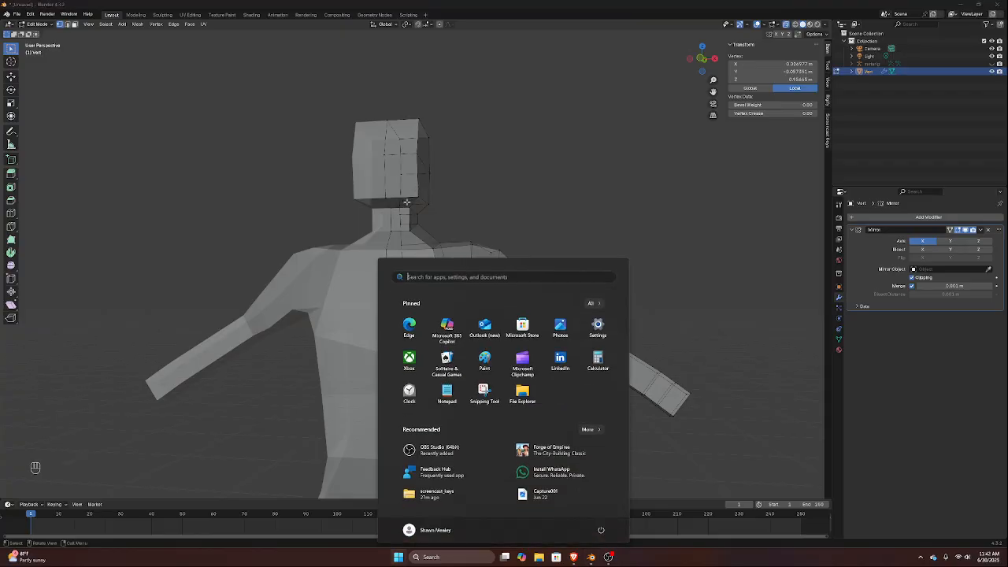
{"action": "key", "text": "super"}
{"action": "left_click", "coordinate": [418, 195], "text": "alt"}
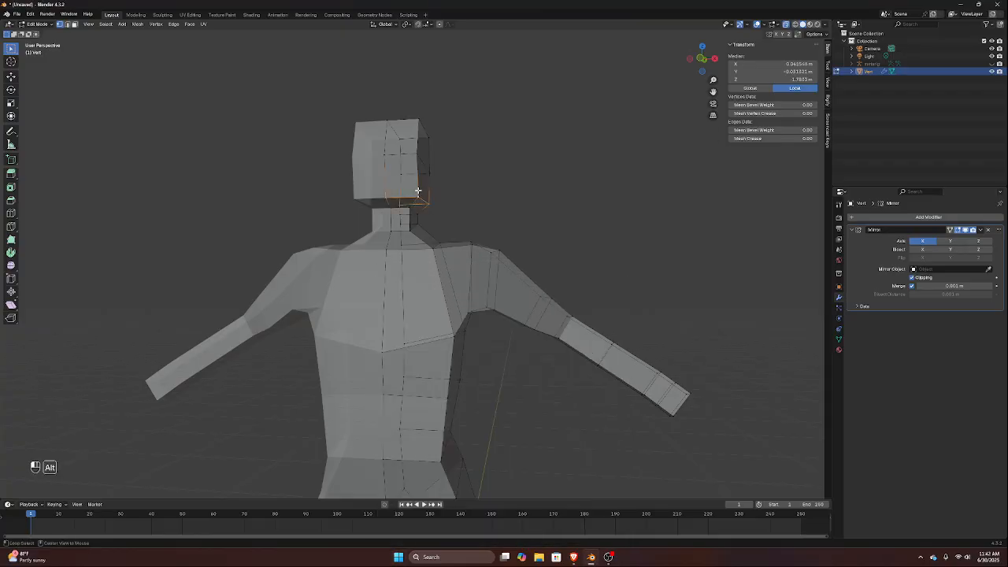
{"action": "left_click", "coordinate": [417, 190], "text": "alt"}
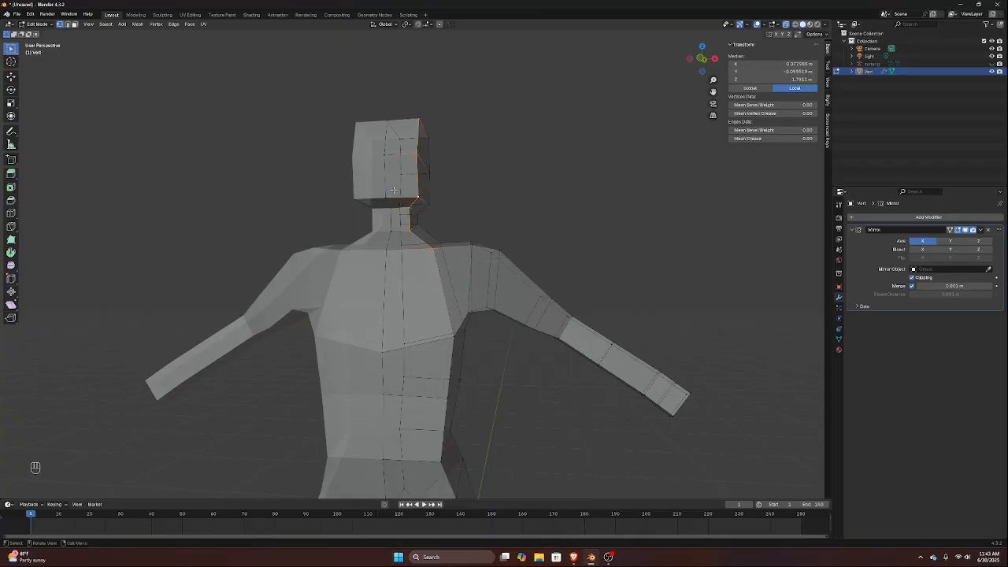
{"action": "scroll", "coordinate": [411, 206], "scroll_direction": "up", "scroll_amount": 5}
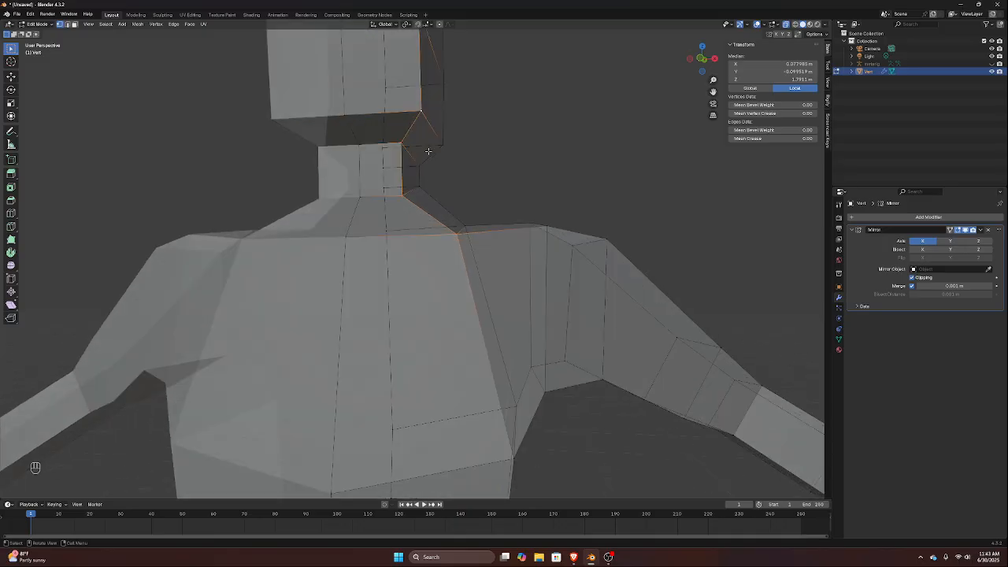
{"action": "key", "text": "s"}
{"action": "key", "text": "s"}
{"action": "scroll", "coordinate": [434, 284], "scroll_direction": "down", "scroll_amount": 6}
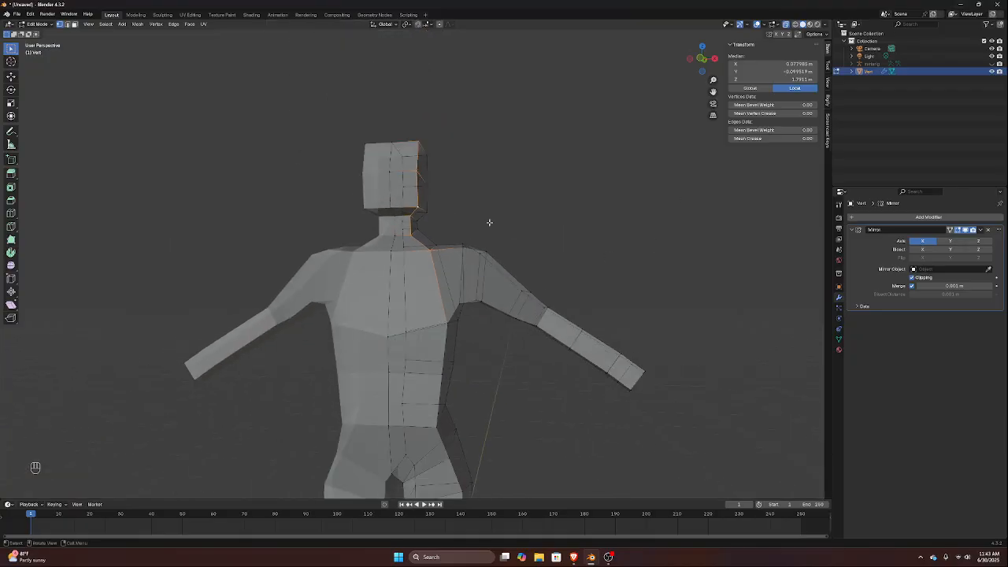
{"action": "left_click", "coordinate": [493, 191]}
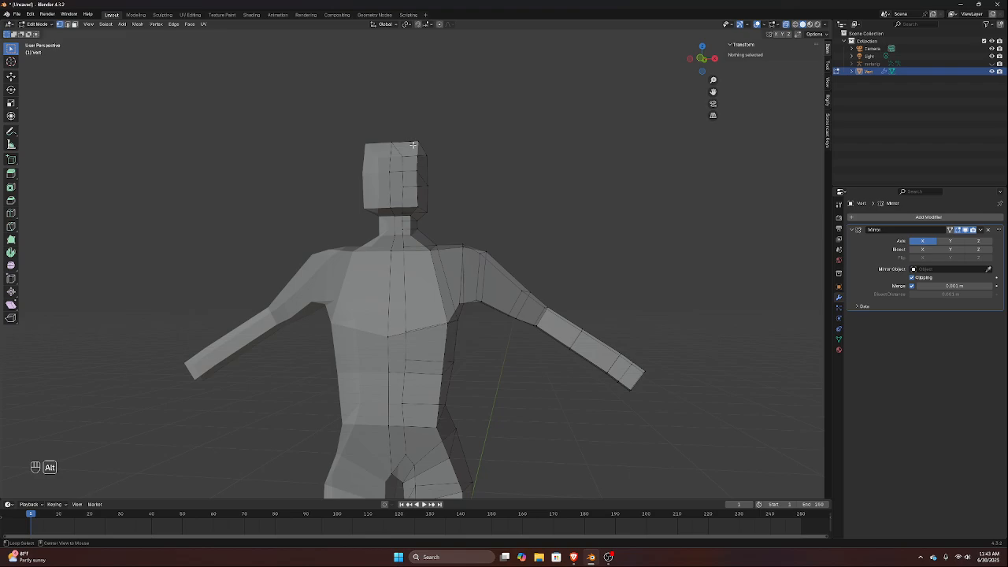
{"action": "left_click", "coordinate": [416, 150], "text": "alt"}
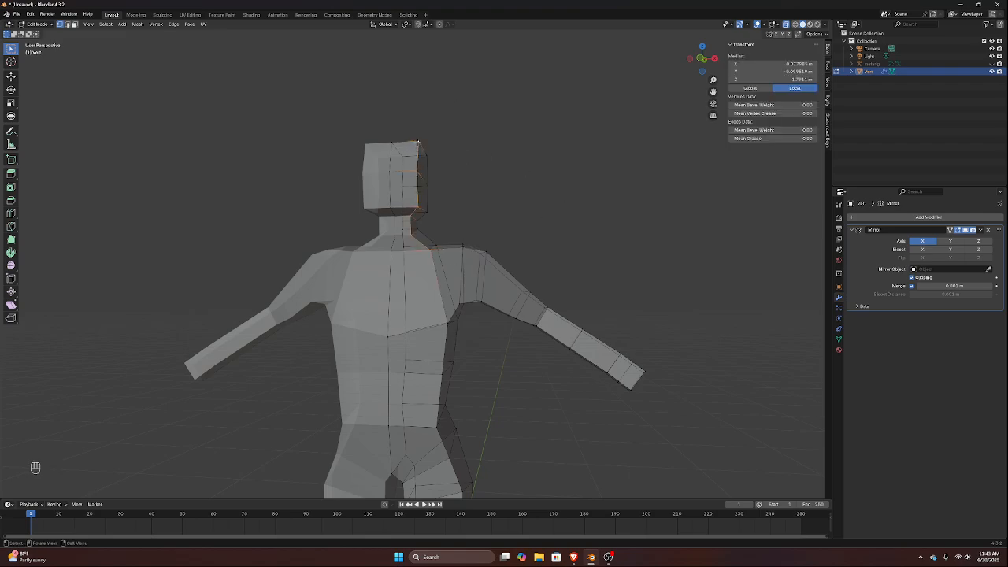
{"action": "scroll", "coordinate": [443, 264], "scroll_direction": "up", "scroll_amount": 5}
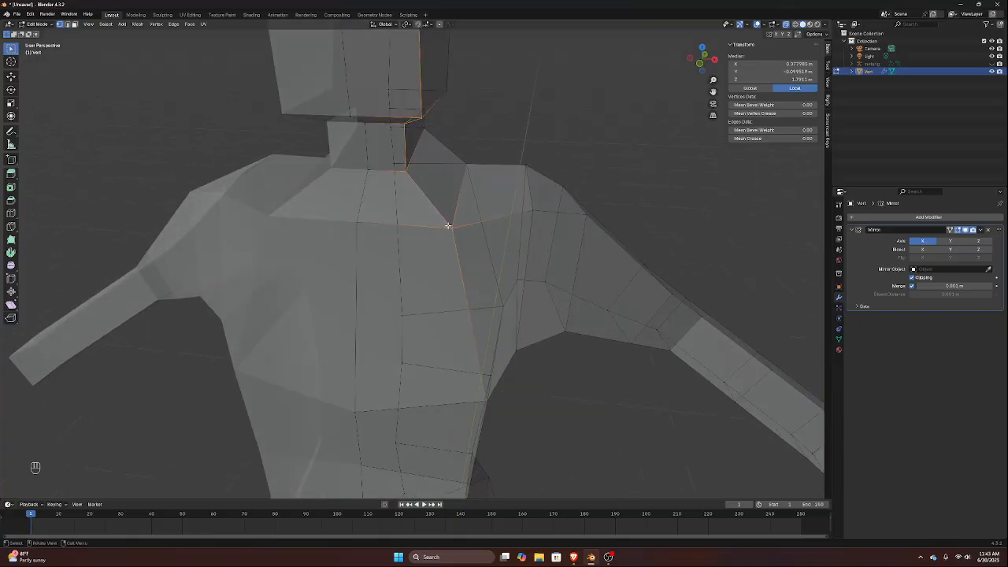
{"action": "scroll", "coordinate": [543, 191], "scroll_direction": "down", "scroll_amount": 3}
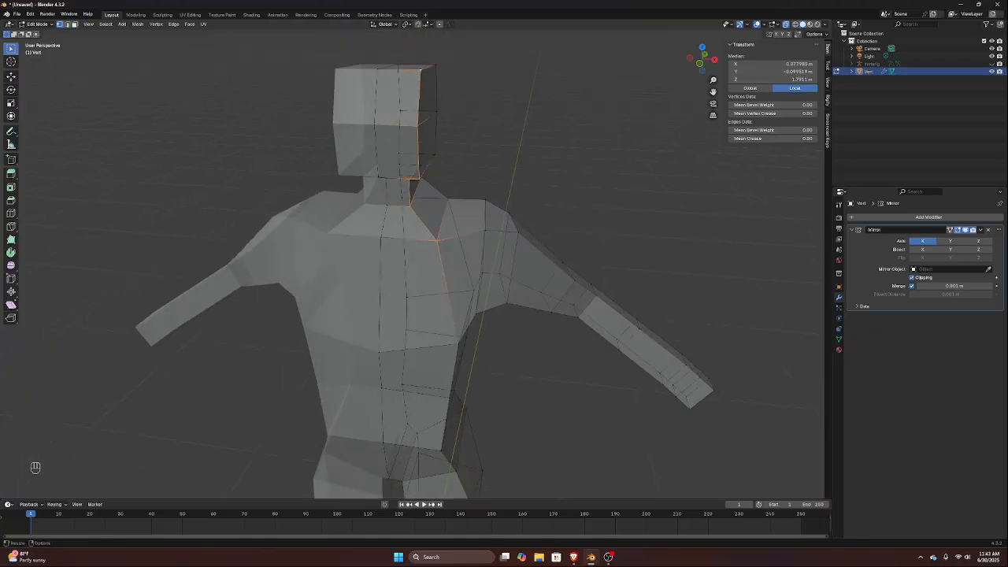
{"action": "scroll", "coordinate": [482, 295], "scroll_direction": "up", "scroll_amount": 4}
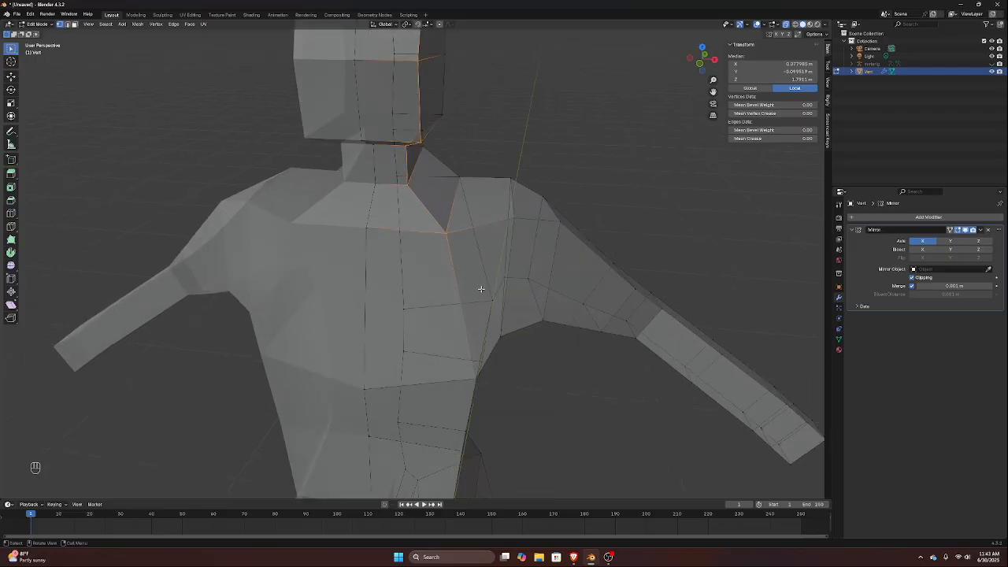
Connect the front armpit vertex to the front top shoulder vertex with a diagonal edge and check it from several angles
{"action": "left_click", "coordinate": [507, 348]}
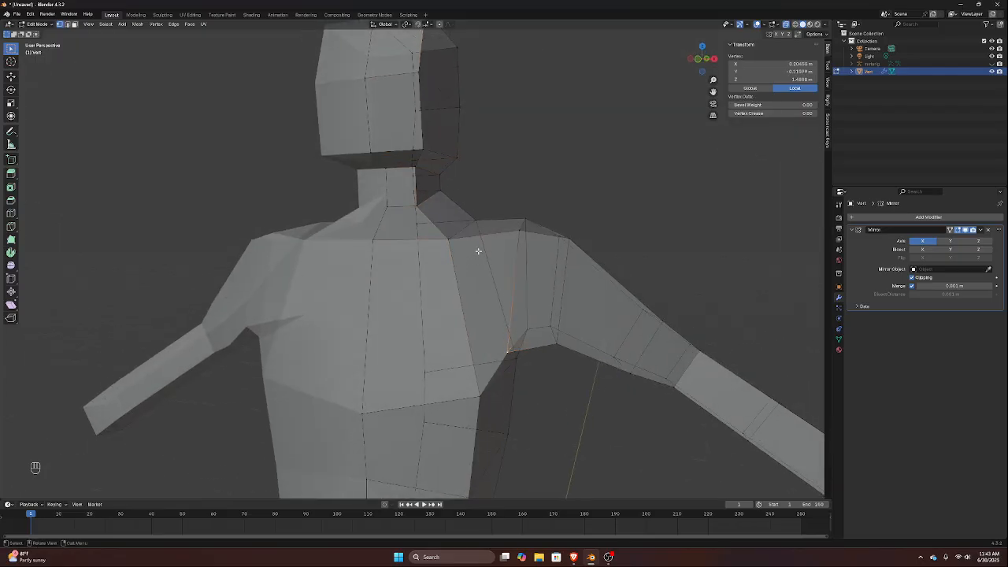
{"action": "left_click", "coordinate": [450, 244], "text": "shift"}
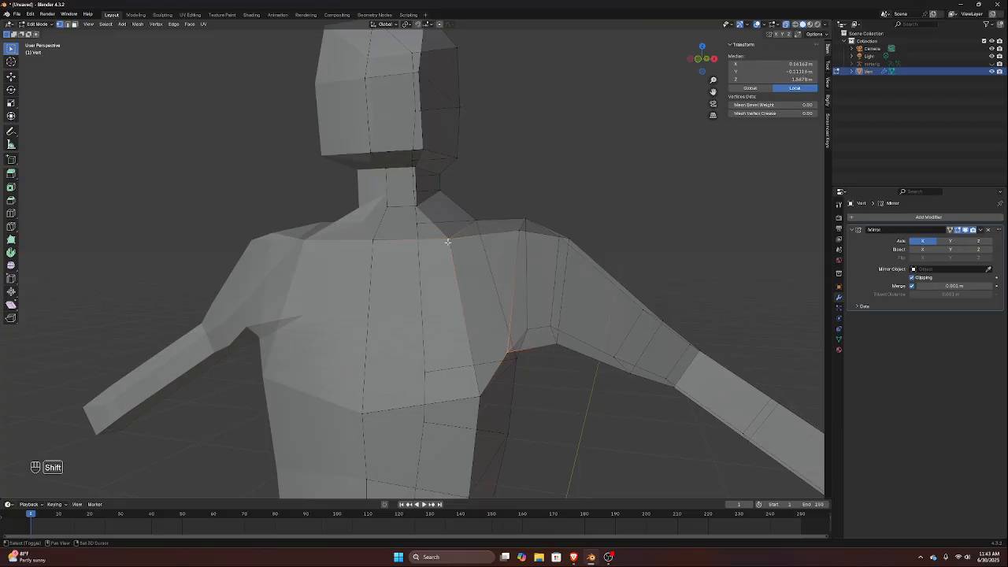
{"action": "key", "text": "j"}
{"action": "middle_click_drag", "start_coordinate": [580, 313], "coordinate": [551, 279]}
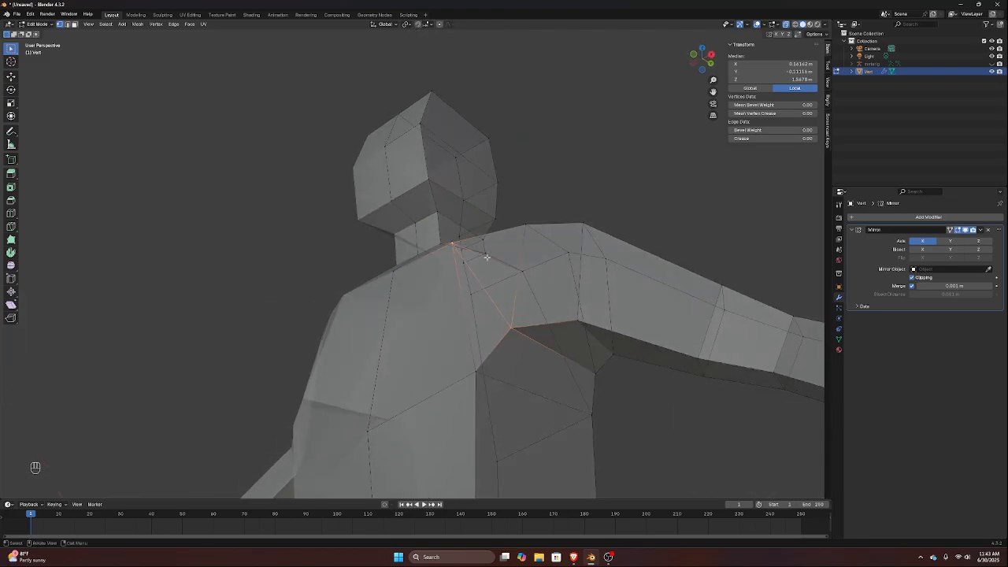
{"action": "middle_click_drag", "start_coordinate": [486, 257], "coordinate": [510, 284]}
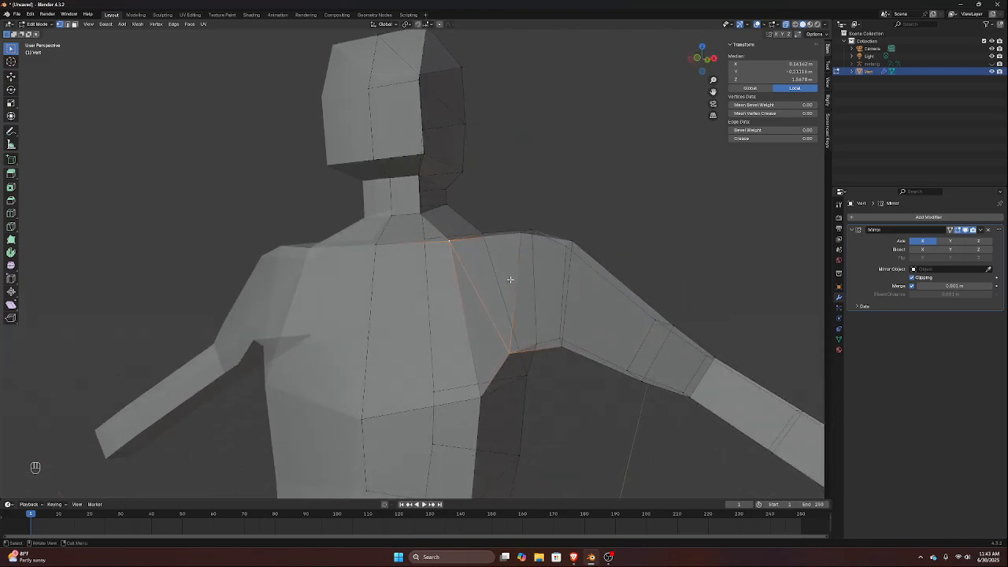
{"action": "middle_click_drag", "start_coordinate": [458, 245], "coordinate": [456, 278]}
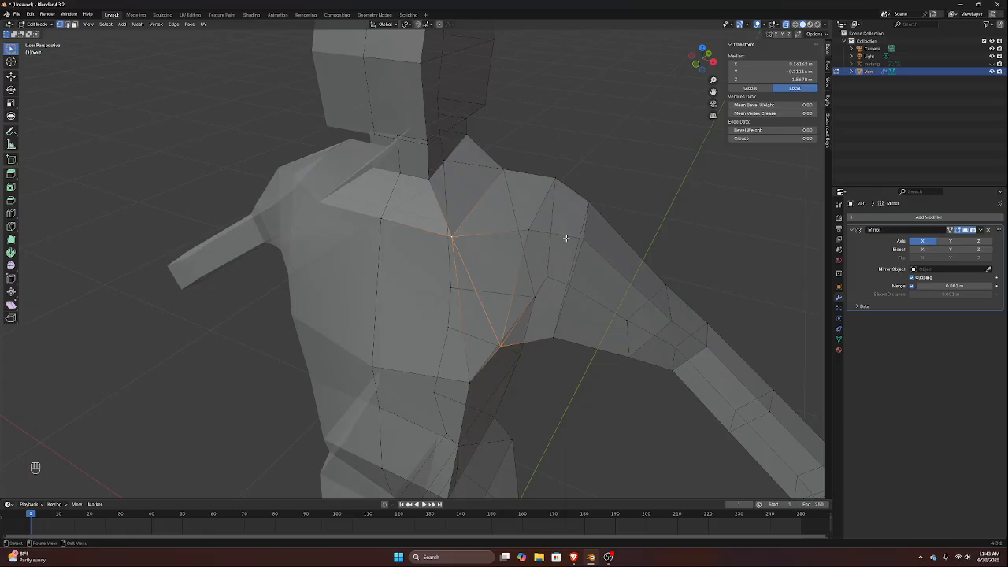
{"action": "middle_click_drag", "start_coordinate": [565, 237], "coordinate": [529, 188]}
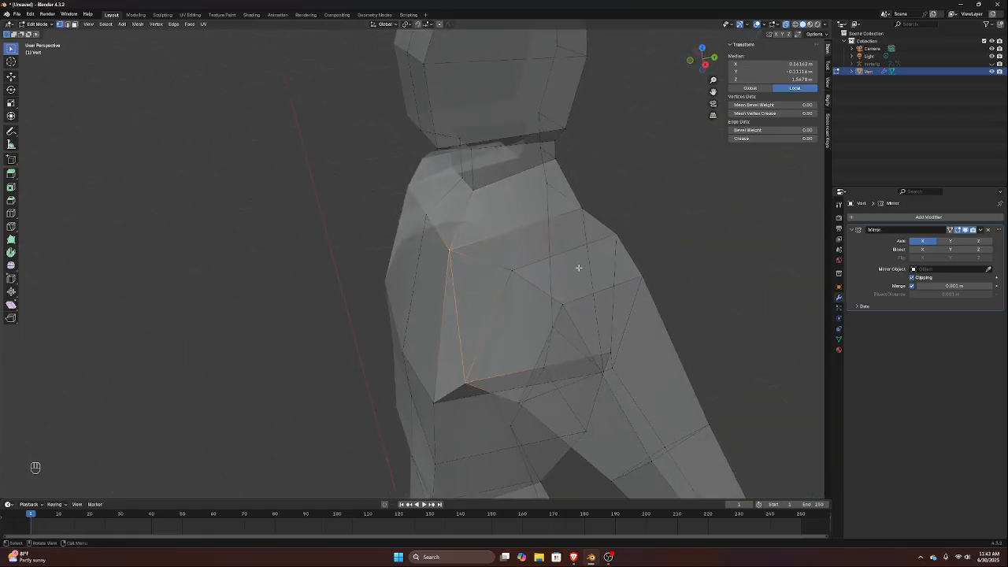
{"action": "middle_click_drag", "start_coordinate": [579, 268], "coordinate": [550, 228]}
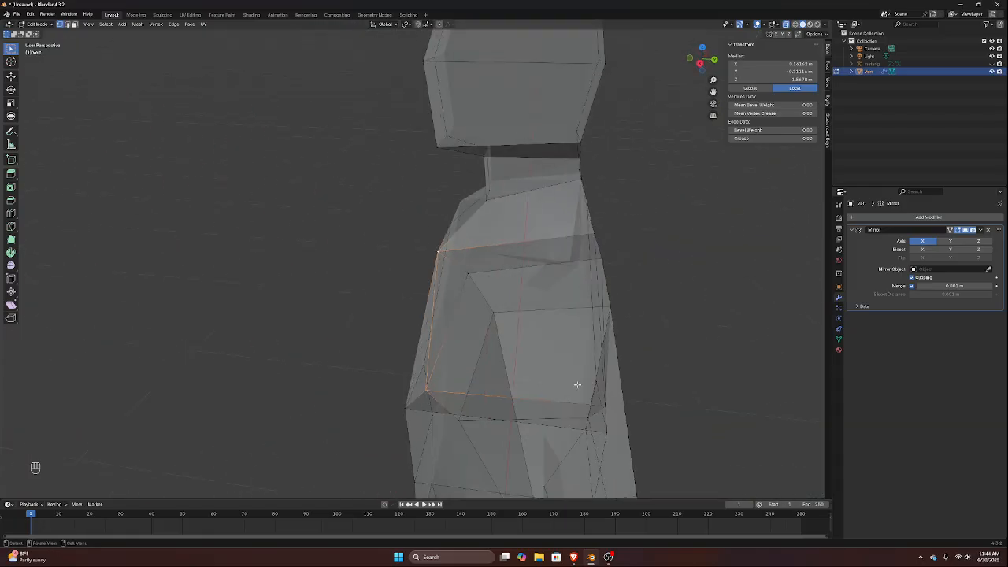
{"action": "middle_click_drag", "start_coordinate": [577, 385], "coordinate": [646, 358]}
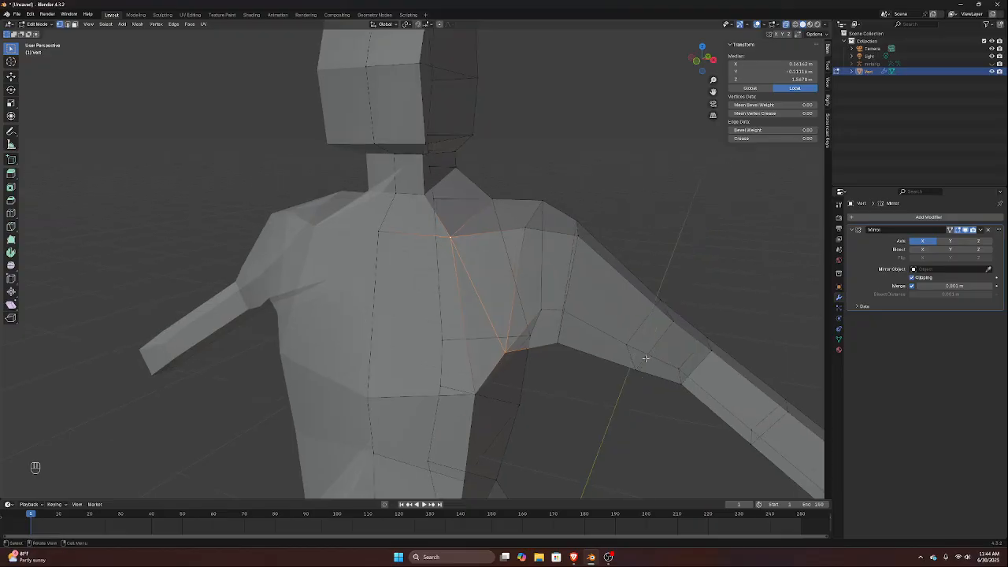
Dissolve the diagonal edge between the front top shoulder vertex and the armpit vertex
{"action": "left_click", "coordinate": [419, 56], "text": "alt"}
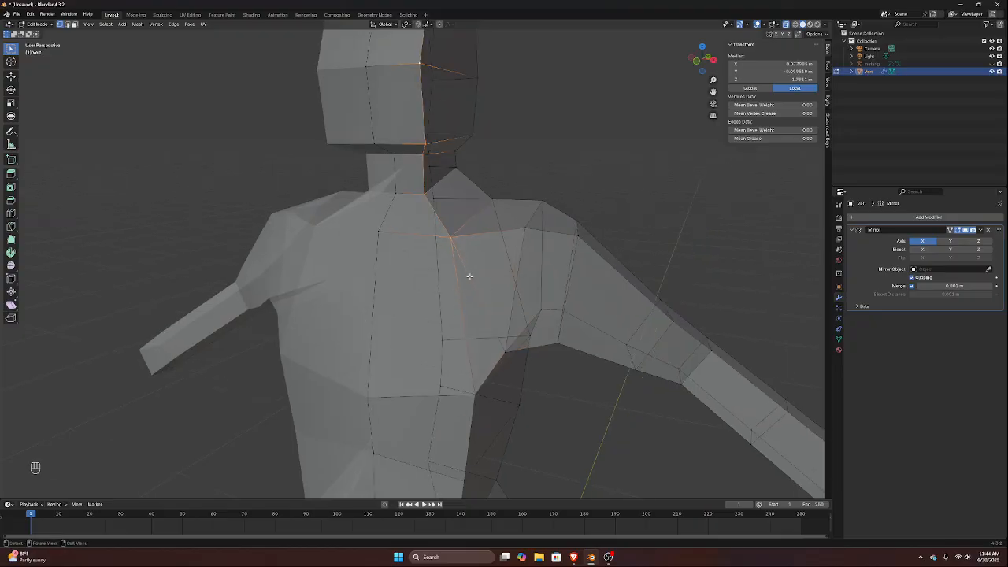
{"action": "mouse_move", "coordinate": [499, 282]}
{"action": "middle_mouse_down"}
{"action": "mouse_move", "coordinate": [505, 259]}
{"action": "mouse_move", "coordinate": [510, 275]}
{"action": "middle_mouse_up"}
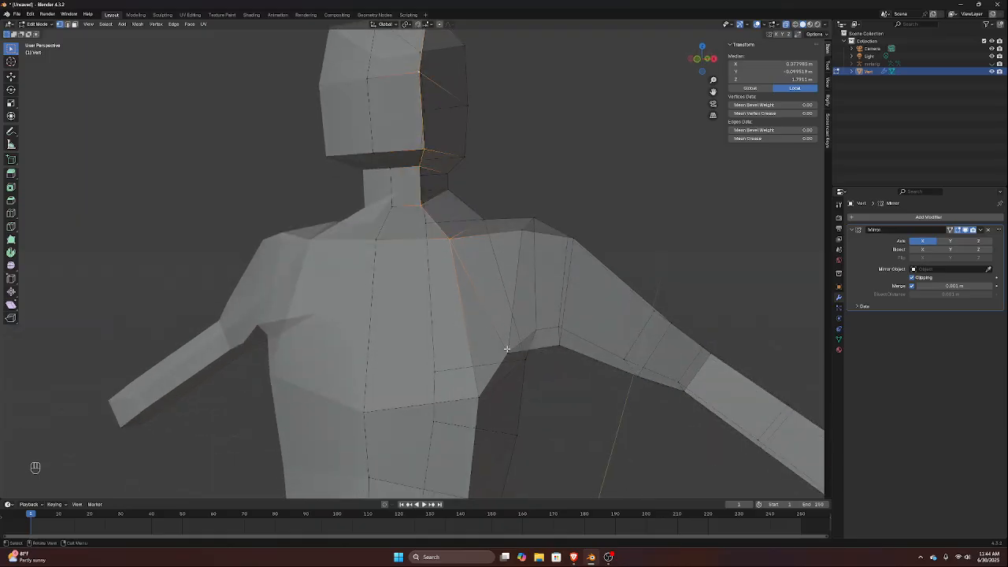
{"action": "left_click", "coordinate": [66, 24]}
{"action": "left_click", "coordinate": [477, 290]}
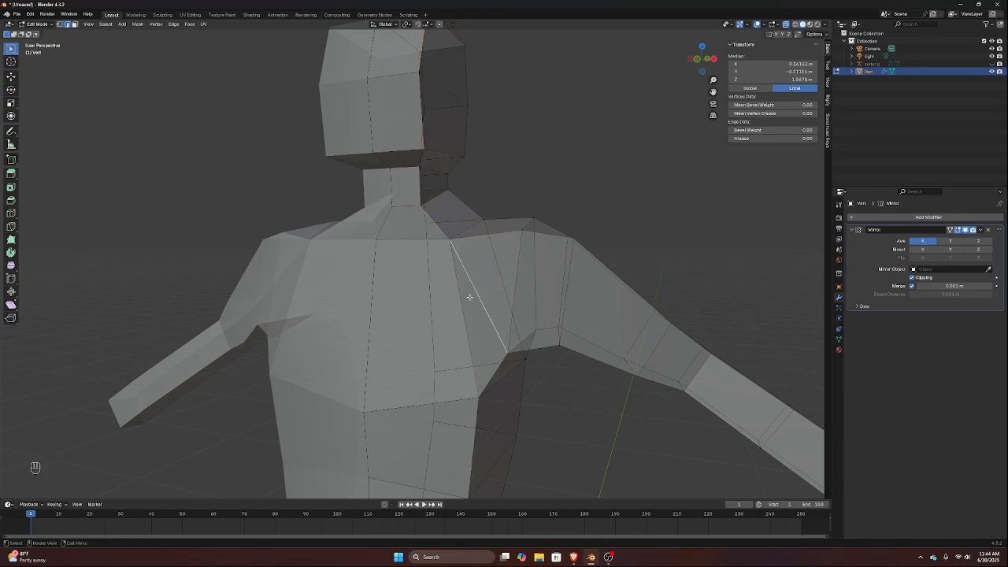
{"action": "key", "text": "x"}
{"action": "left_click", "coordinate": [469, 301]}
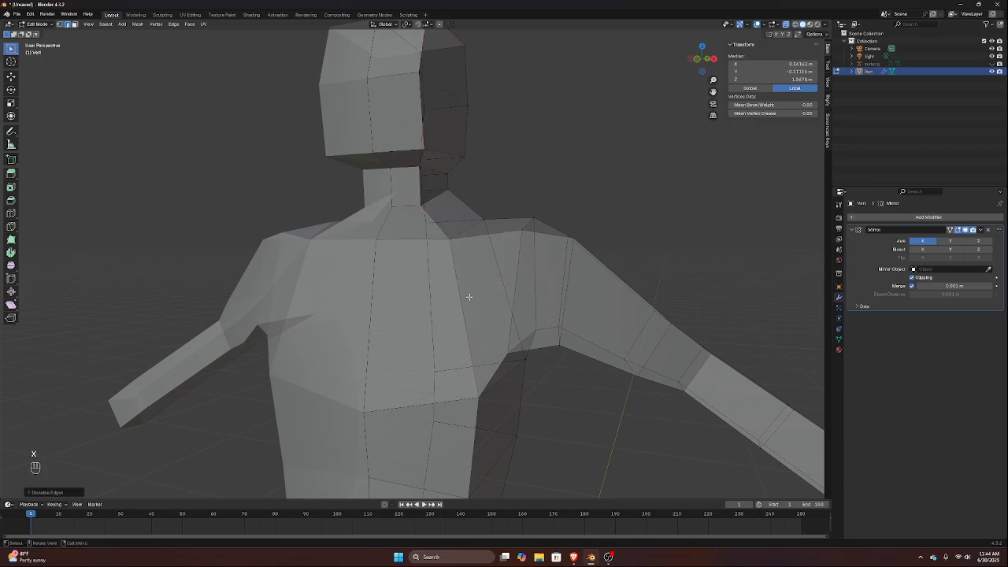
Select the front corner vertices from the top of the head down to the neck base and bevel their edges about 0.027 m with one segment
{"action": "middle_click_drag", "start_coordinate": [466, 292], "coordinate": [441, 196]}
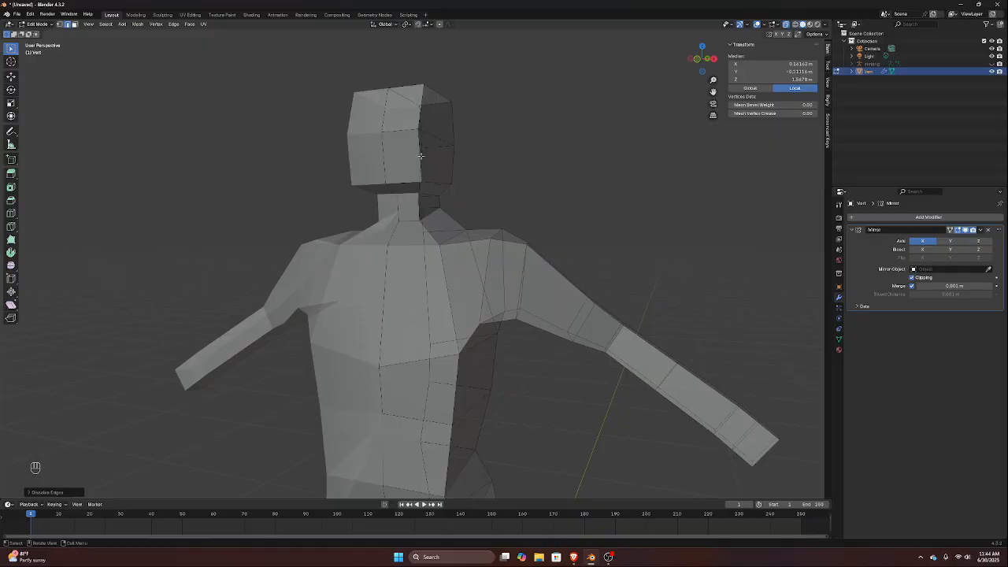
{"action": "scroll", "coordinate": [418, 102], "scroll_direction": "up", "scroll_amount": 3}
{"action": "middle_click_drag", "start_coordinate": [418, 102], "coordinate": [388, 123]}
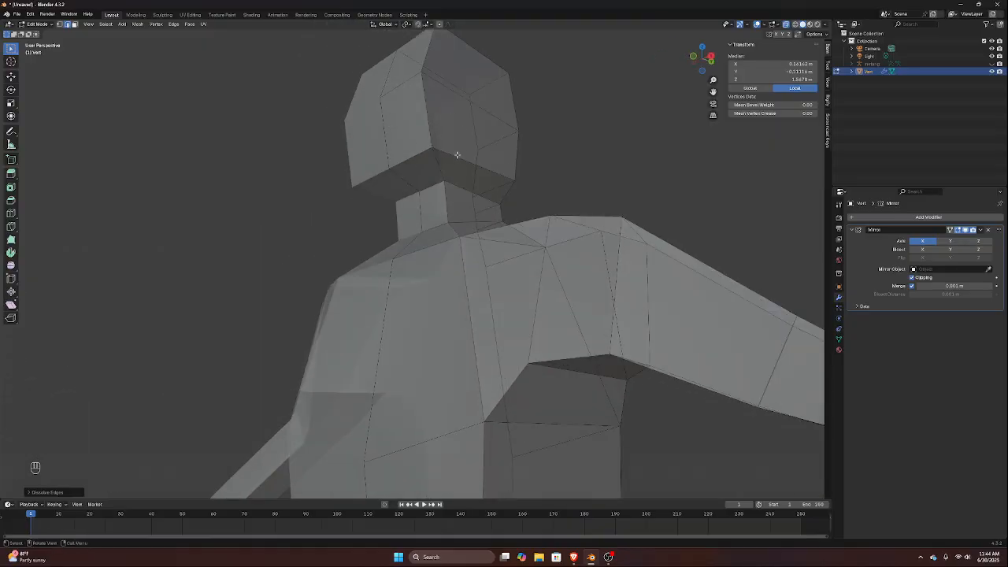
{"action": "left_click", "coordinate": [434, 149], "text": "shift"}
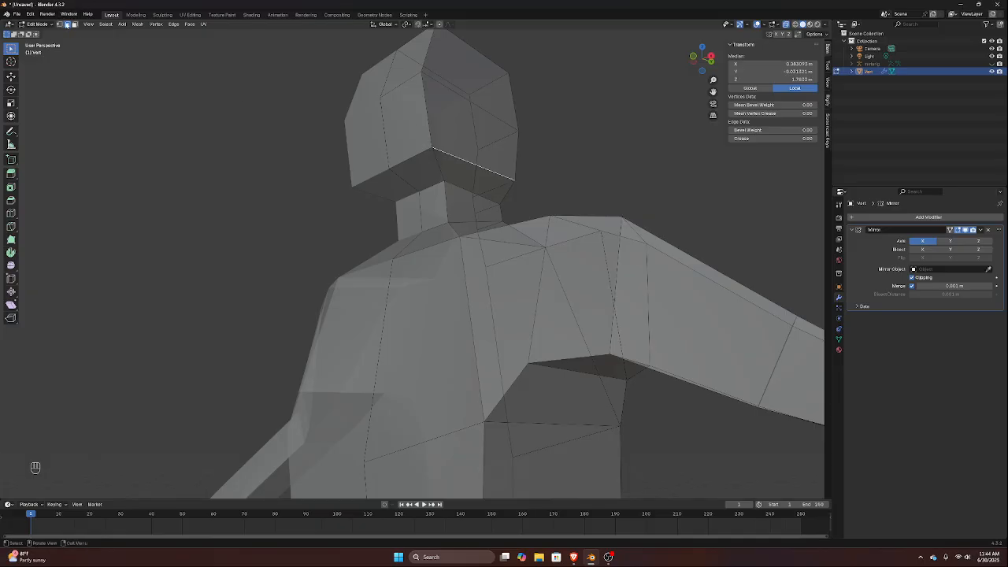
{"action": "left_click", "coordinate": [61, 24]}
{"action": "scroll", "coordinate": [450, 141], "scroll_direction": "down", "scroll_amount": 3}
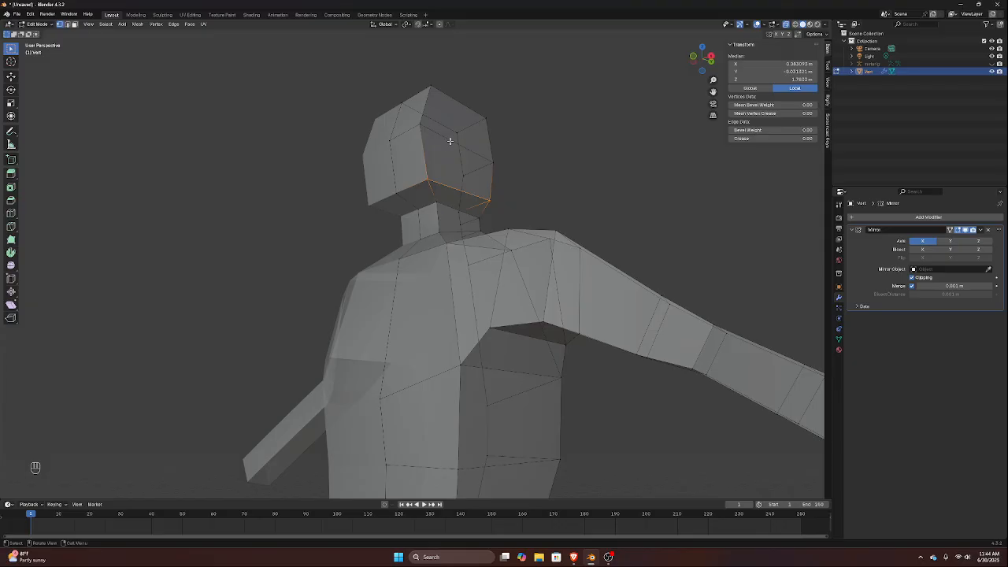
{"action": "left_click", "coordinate": [425, 179]}
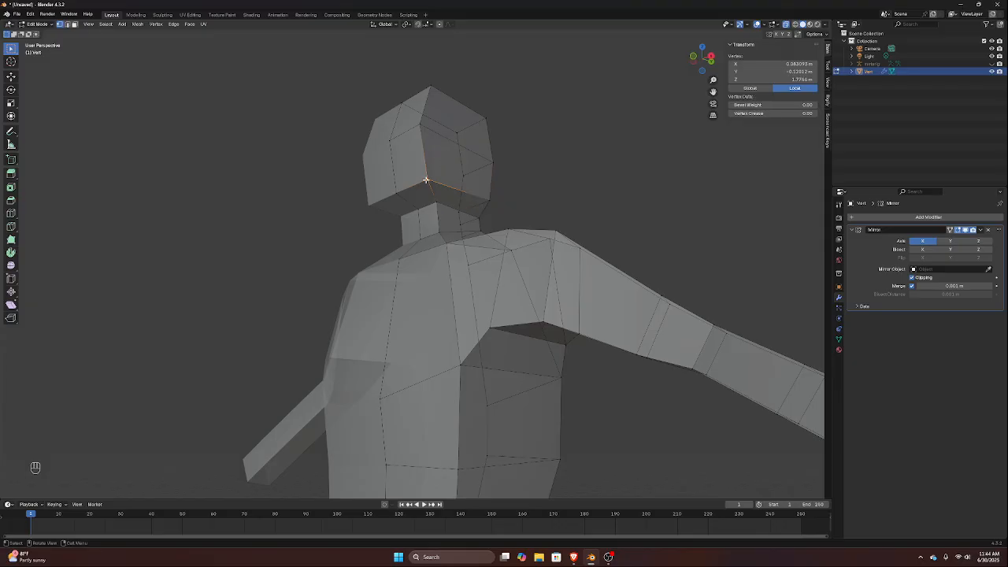
{"action": "left_click", "coordinate": [420, 125], "text": "shift"}
{"action": "left_click", "coordinate": [431, 86], "text": "shift"}
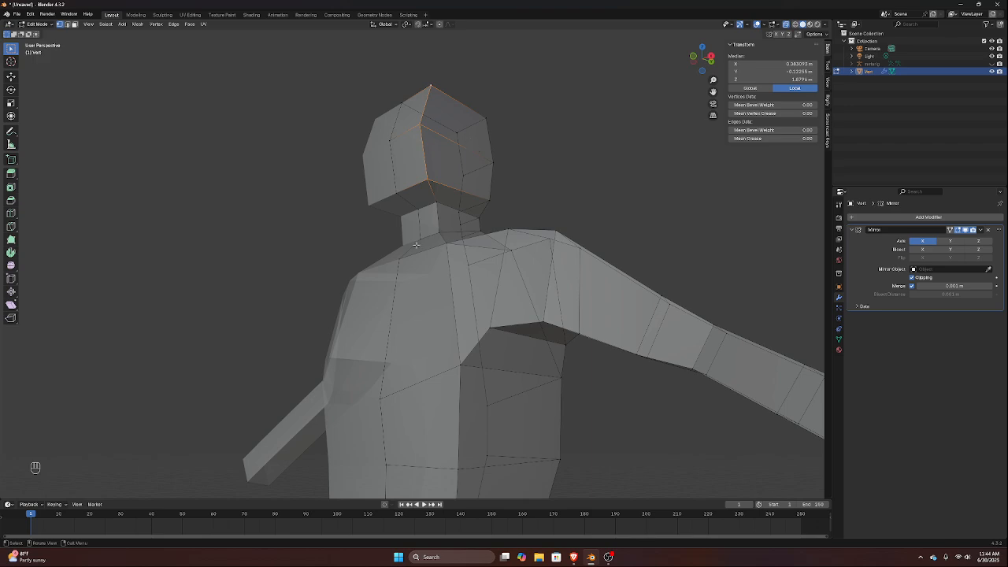
{"action": "left_click", "coordinate": [436, 204], "text": "shift"}
{"action": "left_click", "coordinate": [440, 235], "text": "shift"}
{"action": "middle_click_drag", "start_coordinate": [418, 124], "coordinate": [421, 150]}
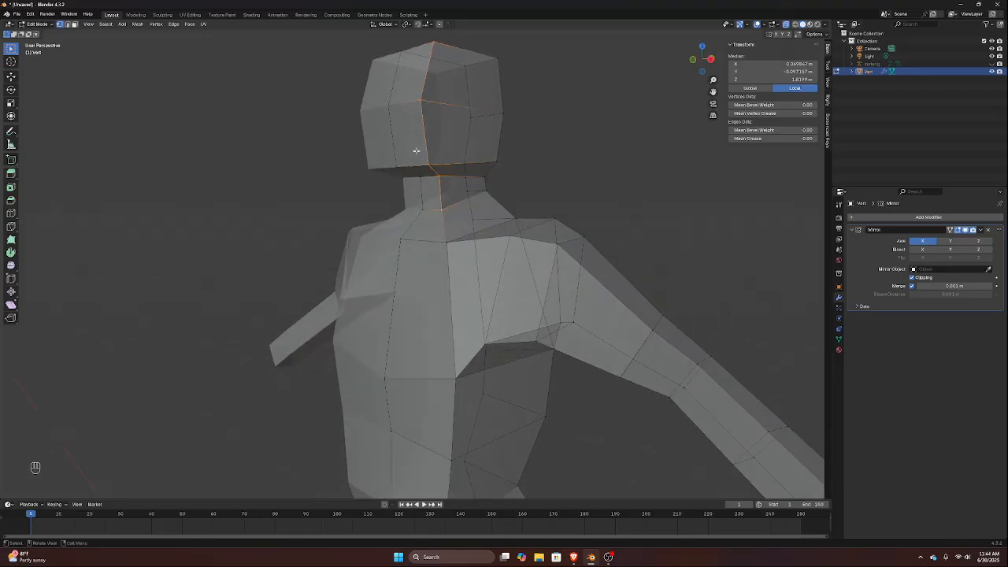
{"action": "key", "text": "ctrl+b"}
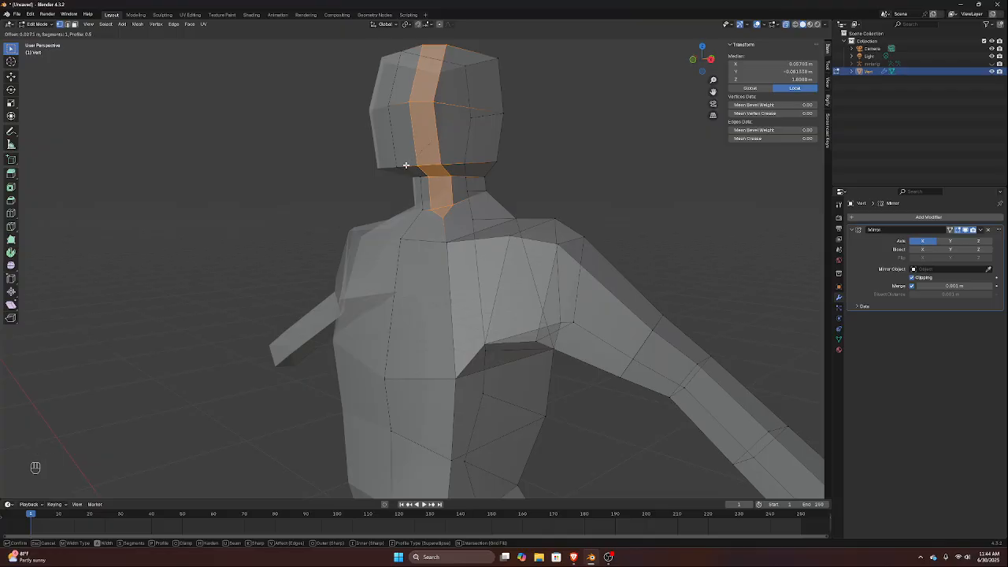
{"action": "left_click", "coordinate": [407, 164]}
{"action": "middle_click_drag", "start_coordinate": [406, 164], "coordinate": [353, 142]}
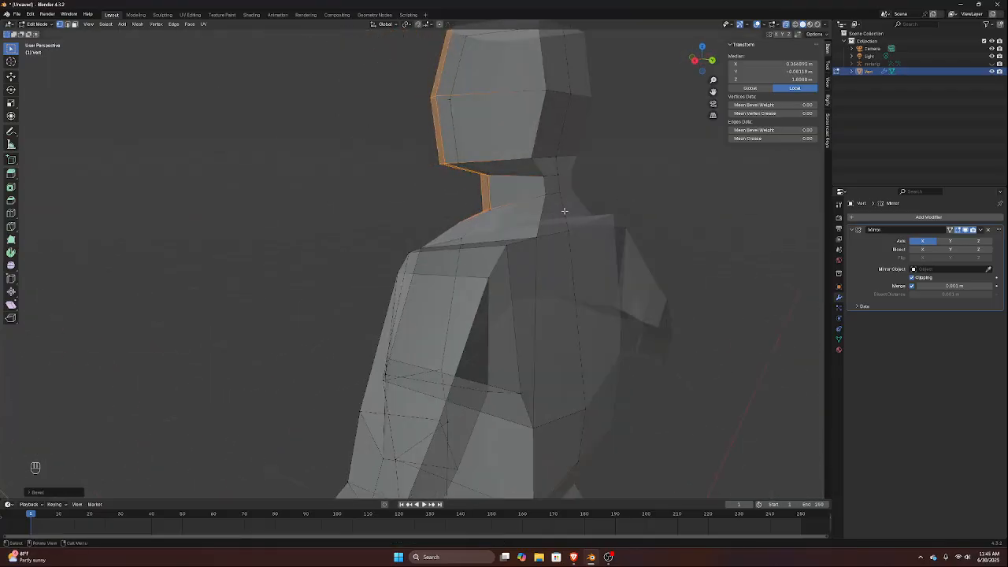
{"action": "left_click", "coordinate": [543, 193]}
{"action": "left_click", "coordinate": [543, 177], "text": "shift"}
{"action": "left_click", "coordinate": [533, 159], "text": "shift"}
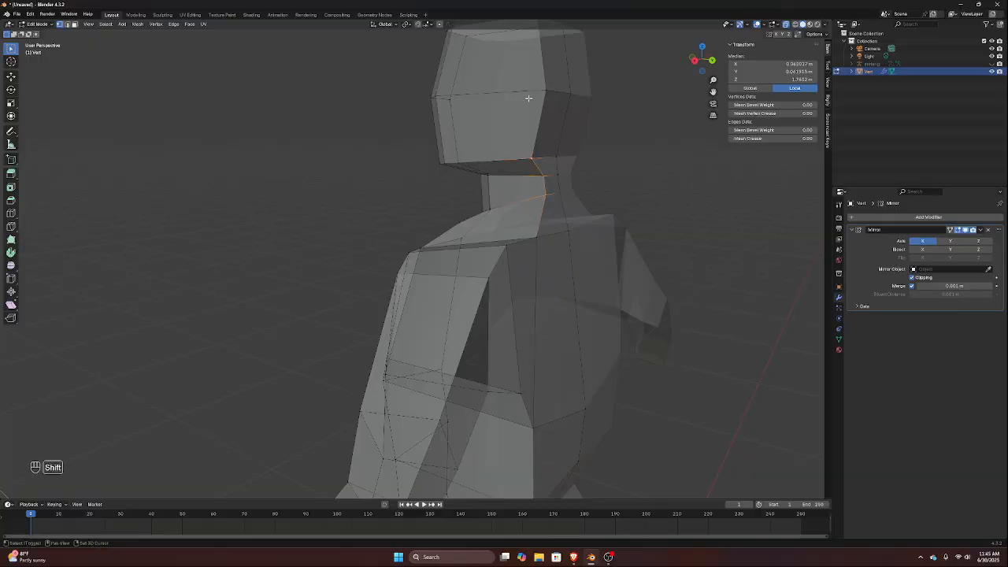
{"action": "left_click", "coordinate": [549, 92], "text": "shift"}
{"action": "middle_click_drag", "start_coordinate": [549, 92], "coordinate": [544, 151], "text": "shift"}
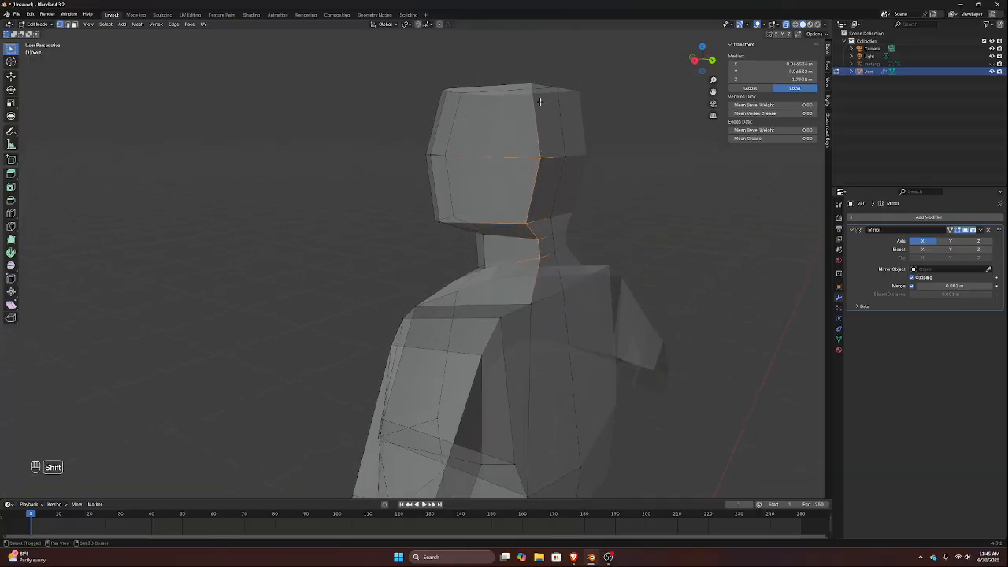
{"action": "left_click", "coordinate": [532, 88], "text": "shift"}
{"action": "key", "text": "ctrl+b"}
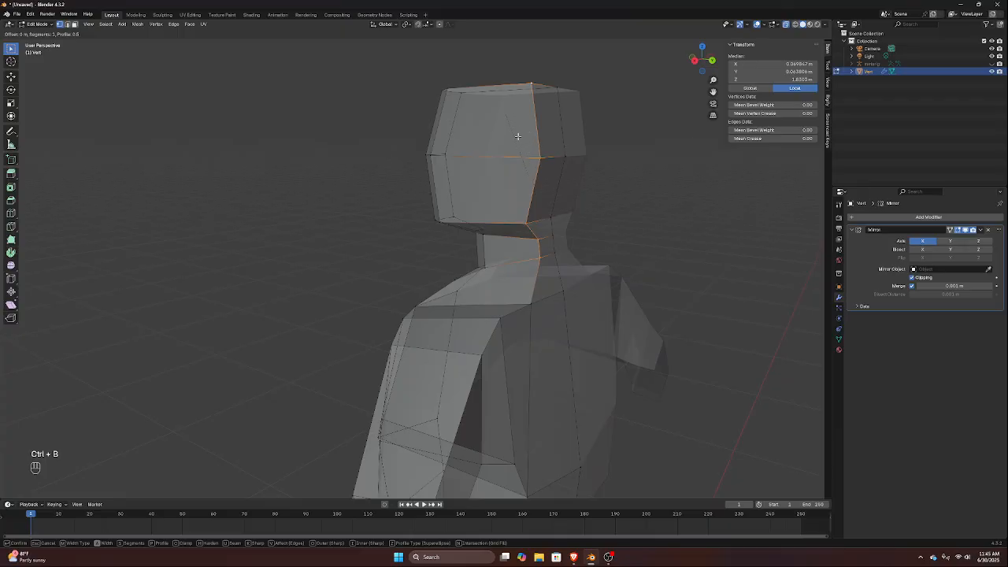
{"action": "key", "text": "Escape"}
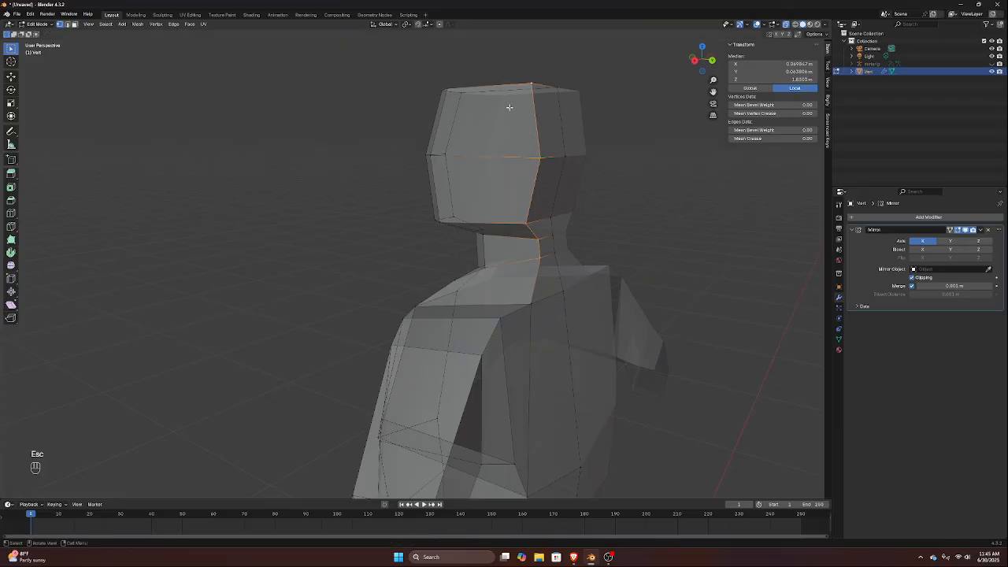
Select the back corner vertices from the top of the head down to the neck base and bevel their edges with one segment
{"action": "middle_click_drag", "start_coordinate": [509, 106], "coordinate": [504, 135]}
{"action": "left_click", "coordinate": [533, 172]}
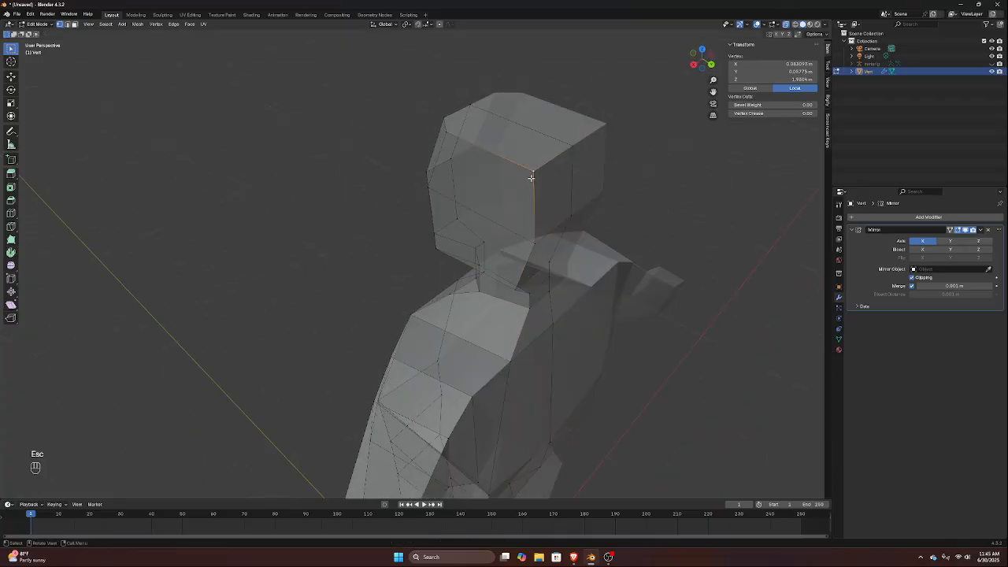
{"action": "left_click", "coordinate": [536, 235], "text": "shift"}
{"action": "middle_click_drag", "start_coordinate": [537, 235], "coordinate": [534, 215]}
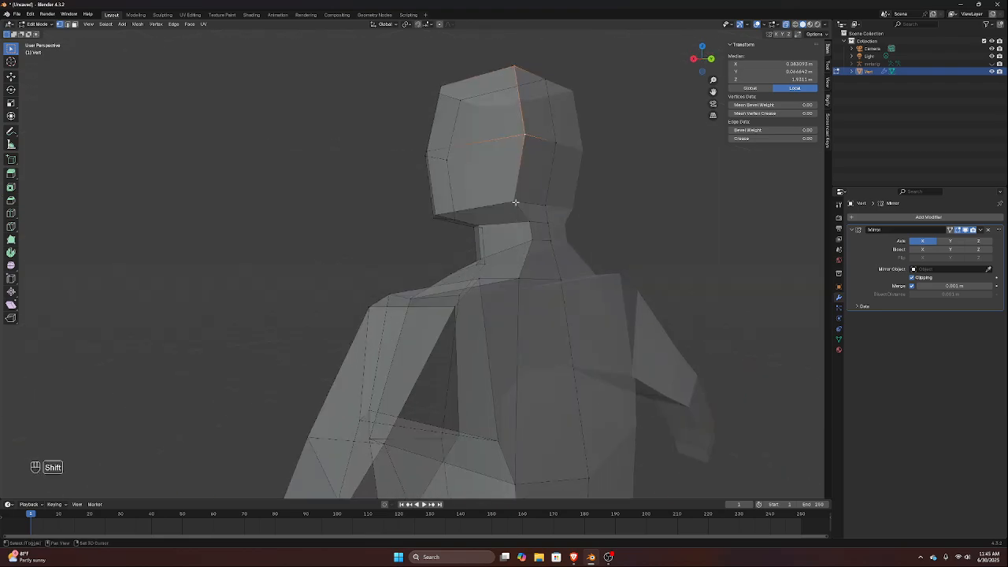
{"action": "left_click", "coordinate": [515, 203], "text": "shift"}
{"action": "mouse_move", "coordinate": [529, 222]}
{"action": "middle_mouse_down"}
{"action": "mouse_move", "coordinate": [547, 218]}
{"action": "mouse_move", "coordinate": [531, 241]}
{"action": "middle_mouse_up"}
{"action": "left_click", "coordinate": [548, 244], "text": "shift"}
{"action": "key", "text": "ctrl+b"}
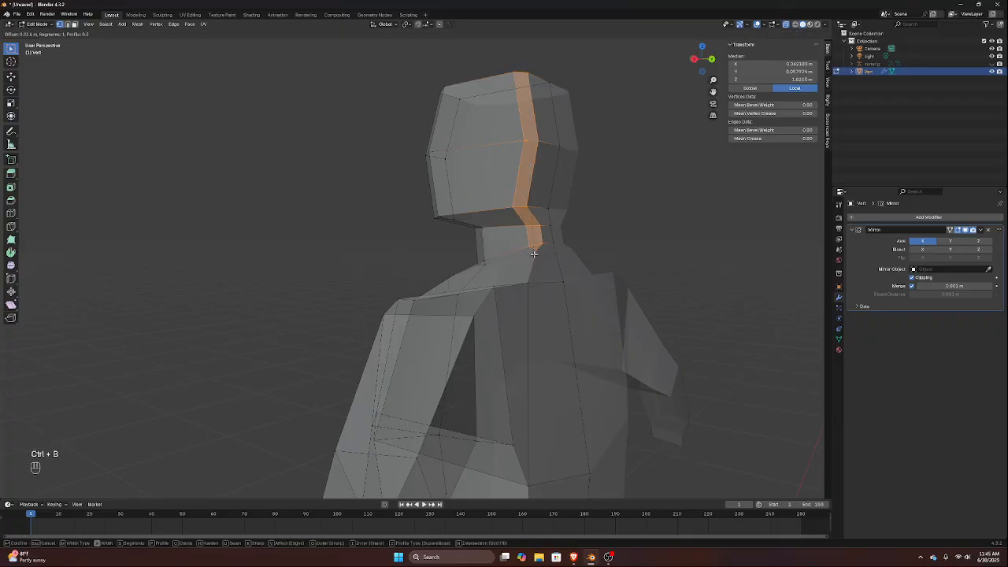
{"action": "left_click", "coordinate": [527, 246]}
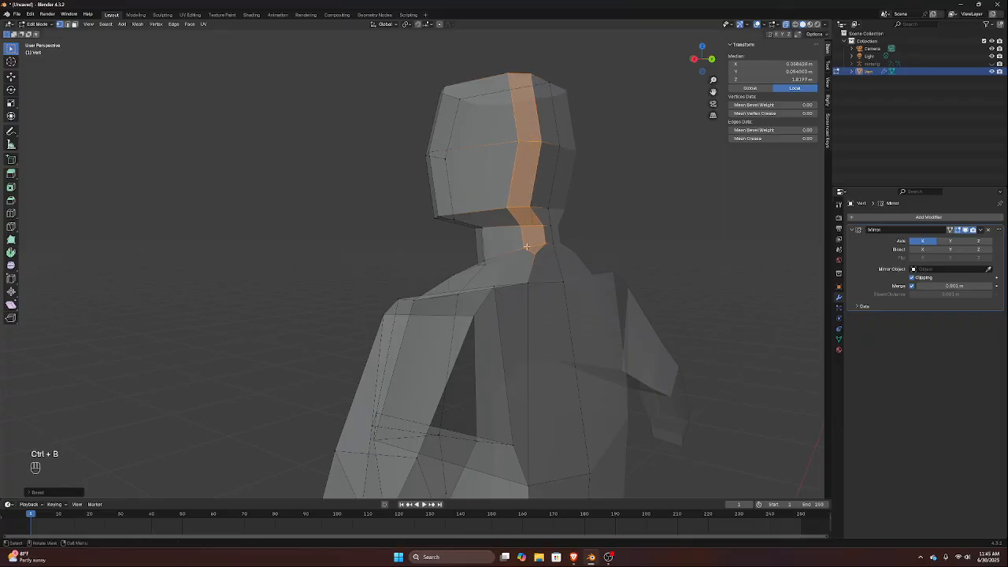
Raise the centre edge on top of the head about 0.025 m along the Z axis
{"action": "middle_click_drag", "start_coordinate": [536, 190], "coordinate": [593, 222]}
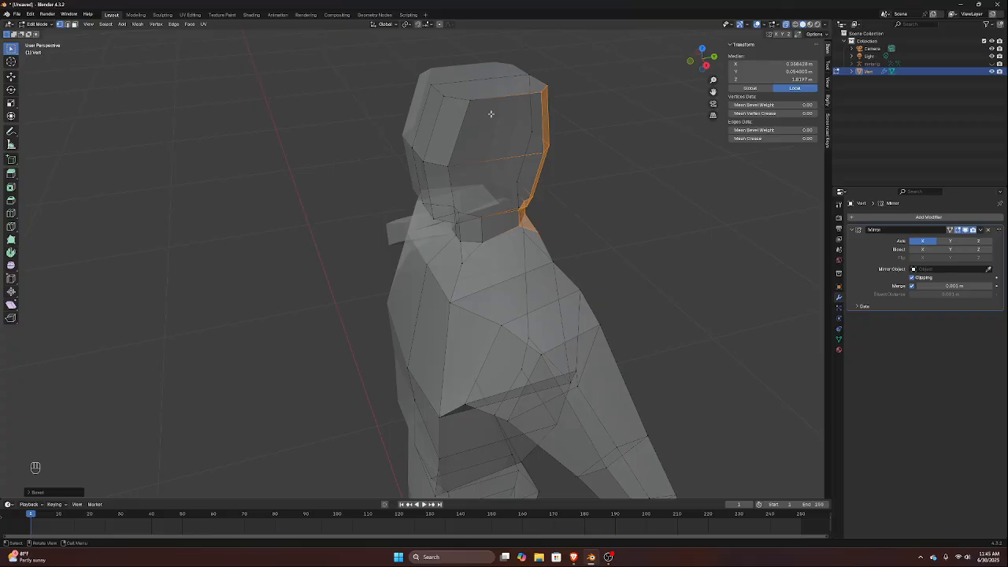
{"action": "middle_click_drag", "start_coordinate": [504, 115], "coordinate": [555, 99]}
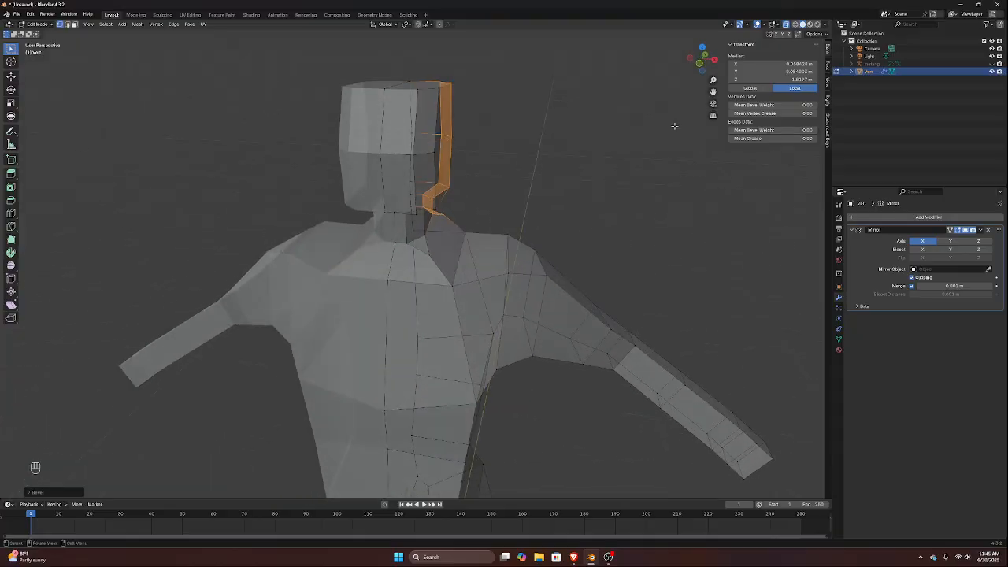
{"action": "left_click", "coordinate": [391, 90]}
{"action": "left_click", "coordinate": [405, 77], "text": "shift"}
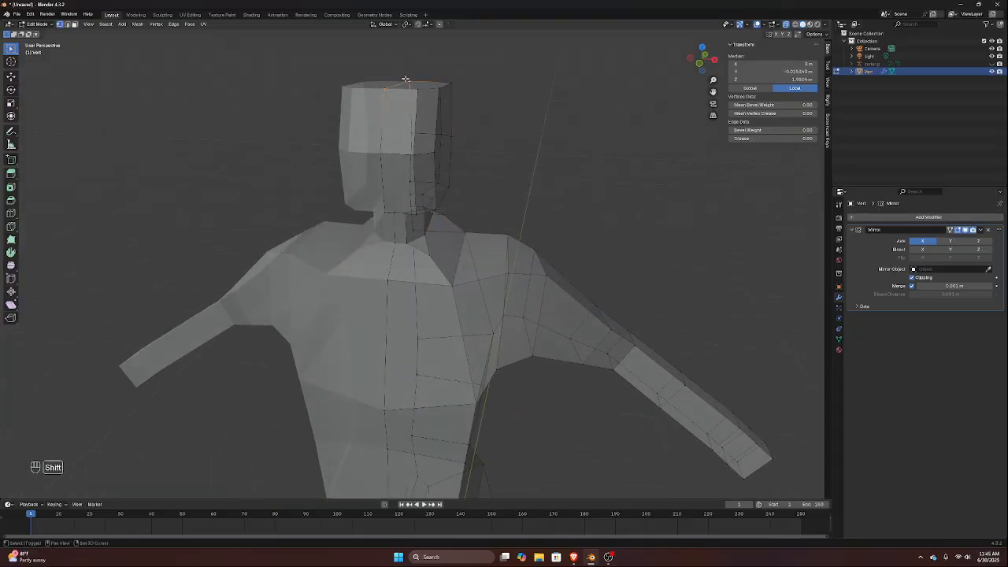
{"action": "key", "text": "KP_1"}
{"action": "key", "text": "g"}
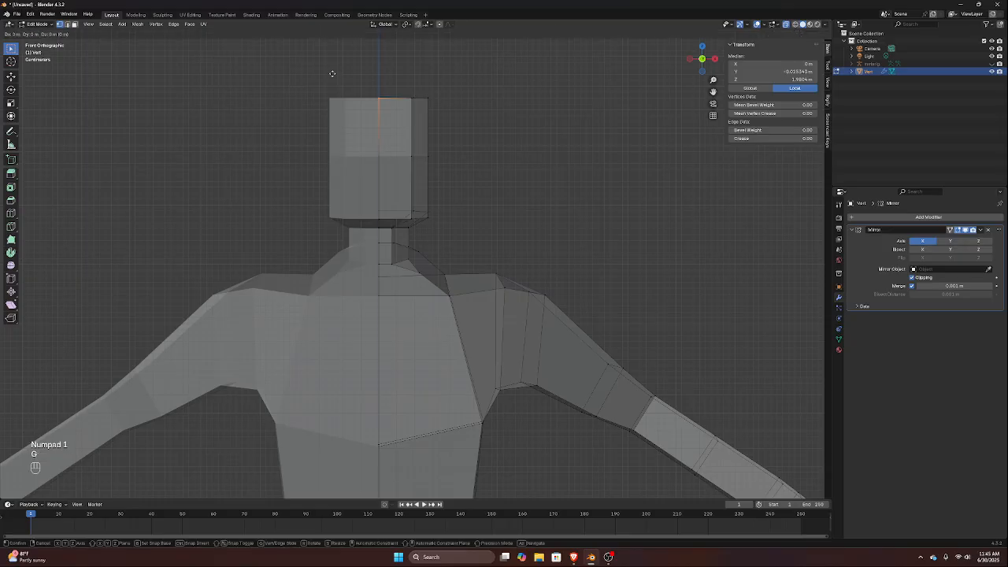
{"action": "key", "text": "z"}
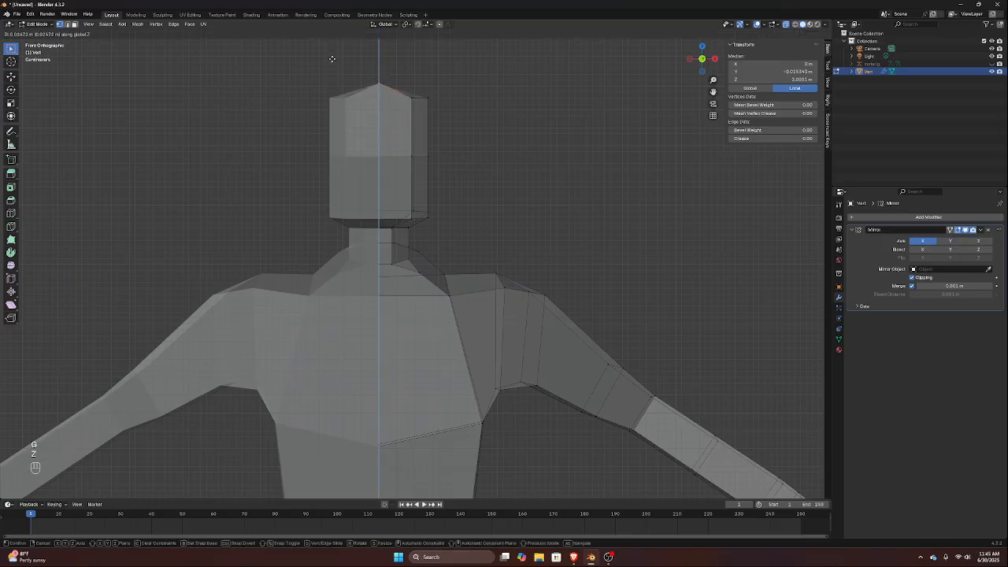
{"action": "left_click", "coordinate": [333, 61]}
Connect the front and rear bevelled corner vertices nearest the centre on top of the head with an edge
{"action": "middle_click_drag", "start_coordinate": [401, 76], "coordinate": [393, 98]}
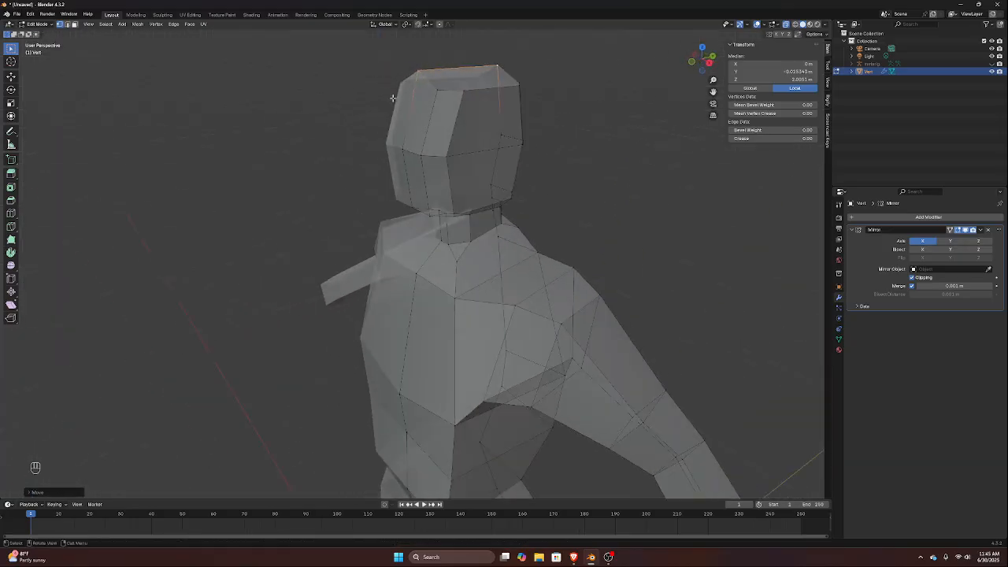
{"action": "left_click", "coordinate": [435, 94]}
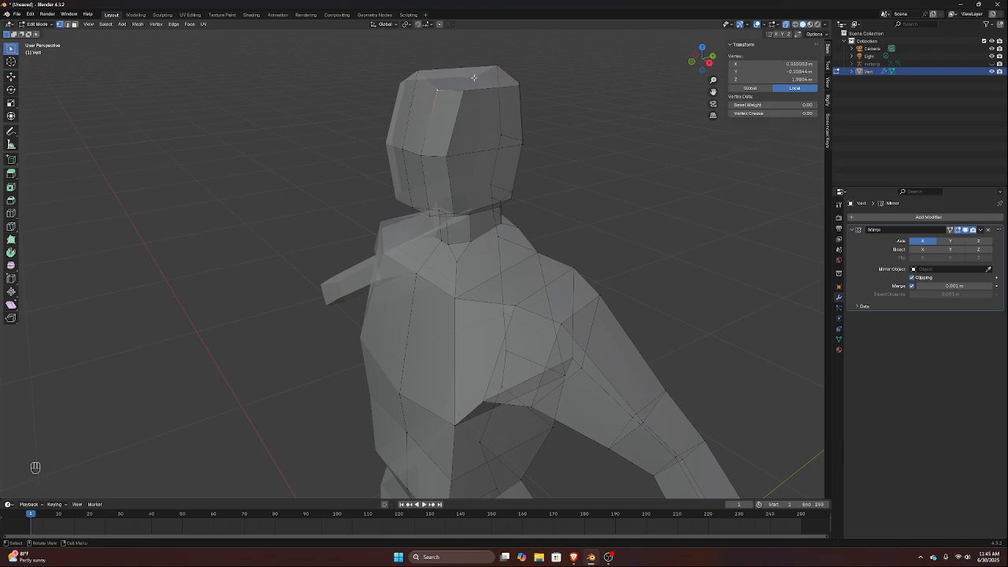
{"action": "middle_click_drag", "start_coordinate": [482, 79], "coordinate": [412, 99]}
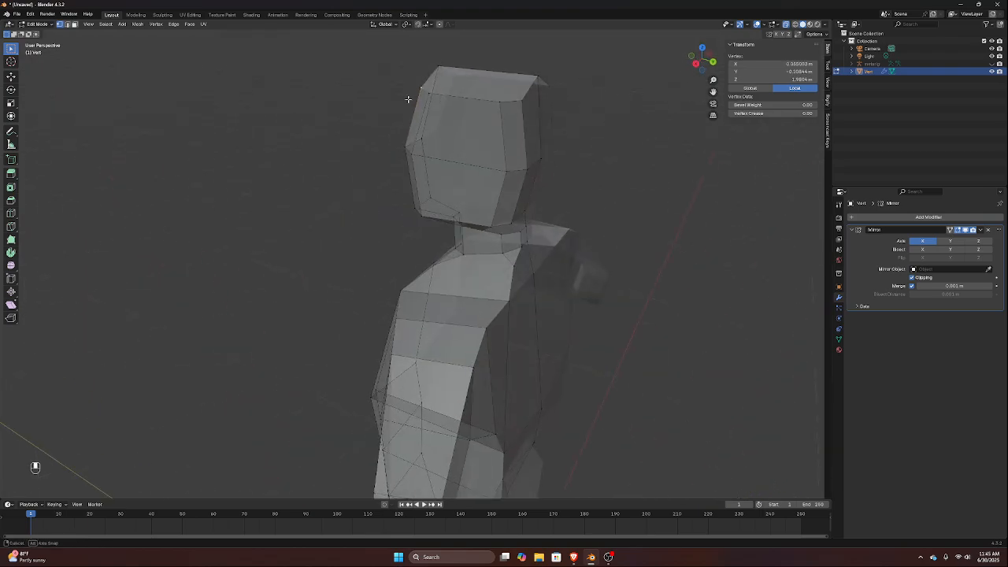
{"action": "left_click", "coordinate": [522, 97], "text": "shift"}
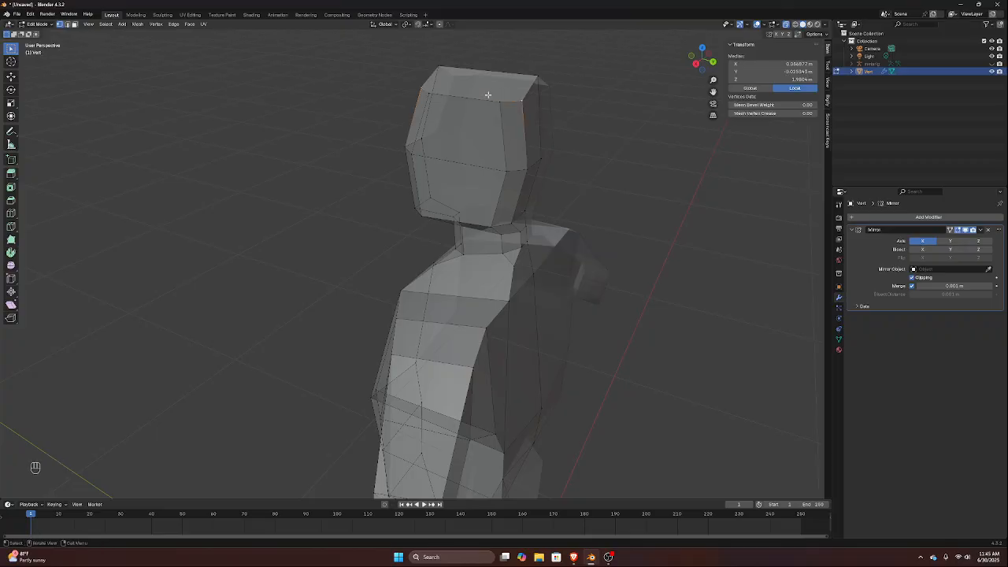
{"action": "key", "text": "j"}
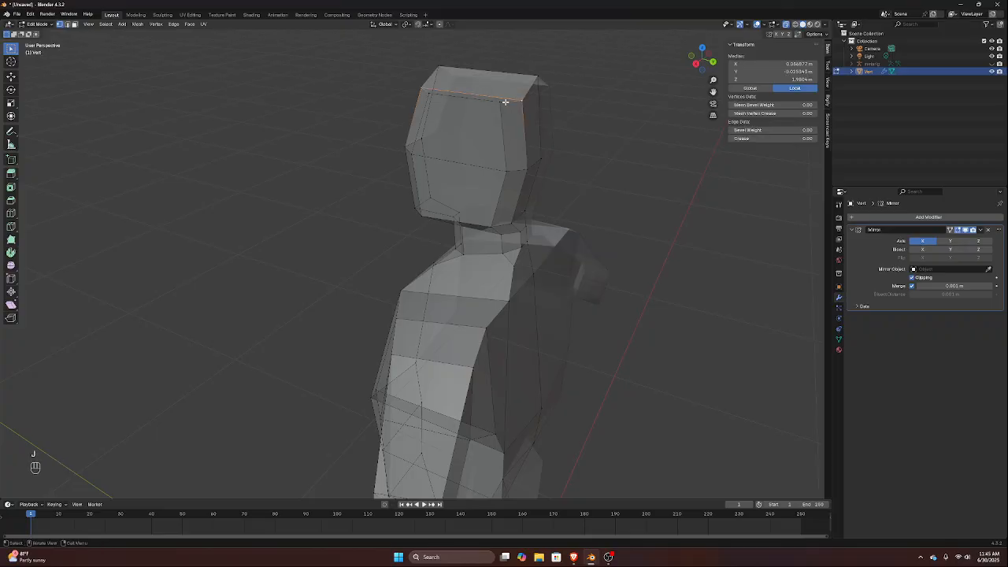
Raise the new front-to-back edge on top of the head about 0.01 m along the Z axis
{"action": "middle_click_drag", "start_coordinate": [505, 102], "coordinate": [579, 99]}
{"action": "key", "text": "KP_1"}
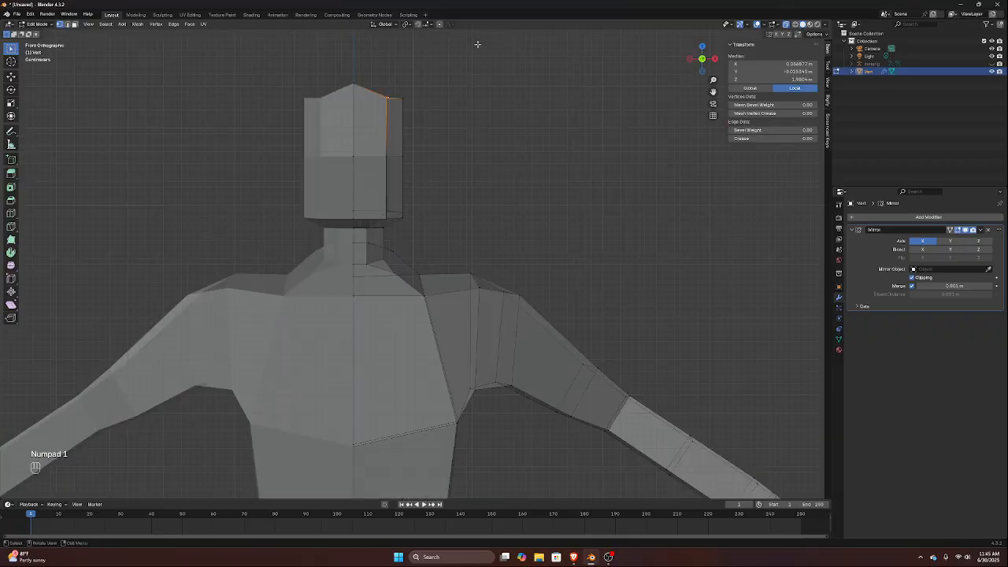
{"action": "key", "text": "g"}
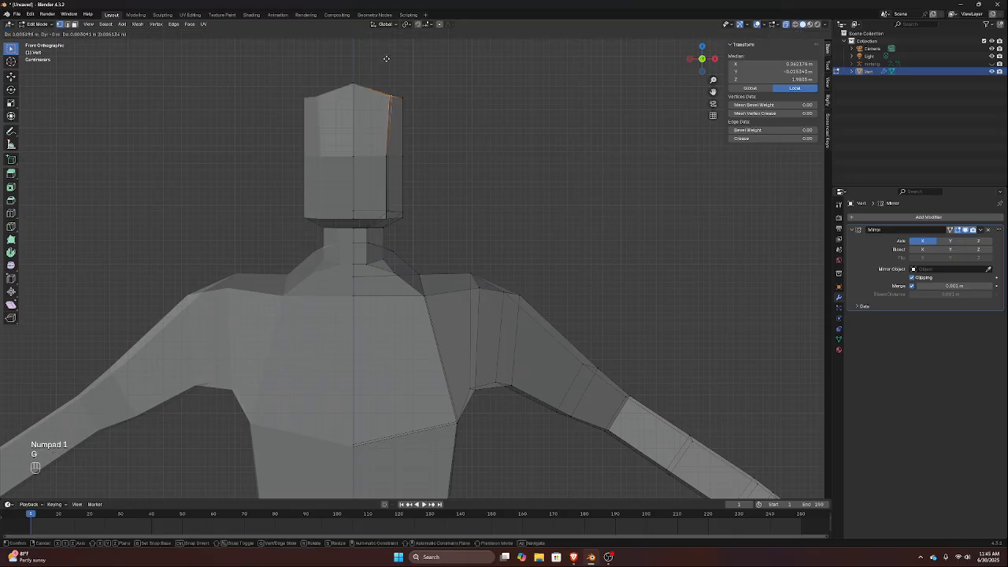
{"action": "key", "text": "Escape"}
{"action": "key", "text": "g"}
{"action": "key", "text": "z"}
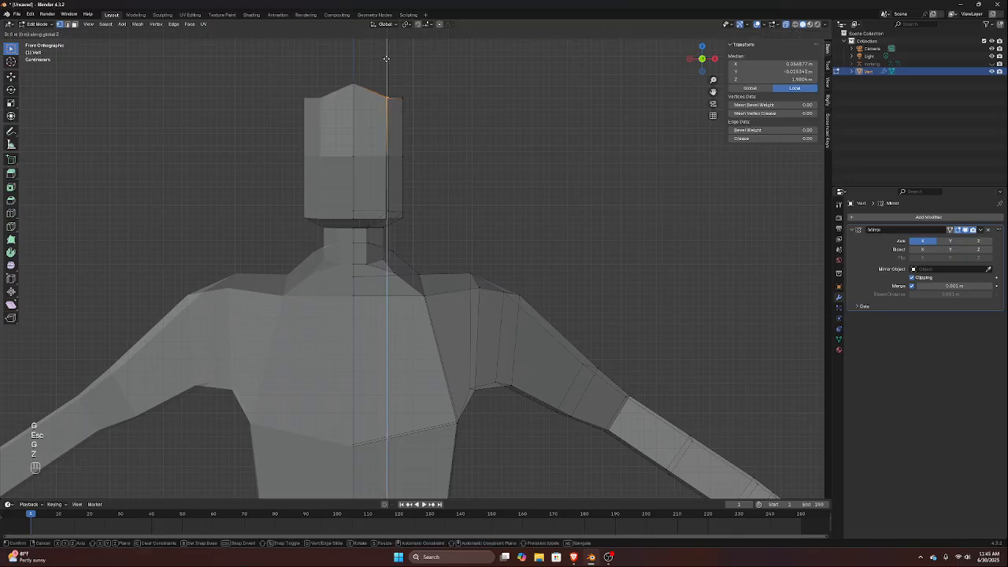
{"action": "left_click", "coordinate": [388, 51]}
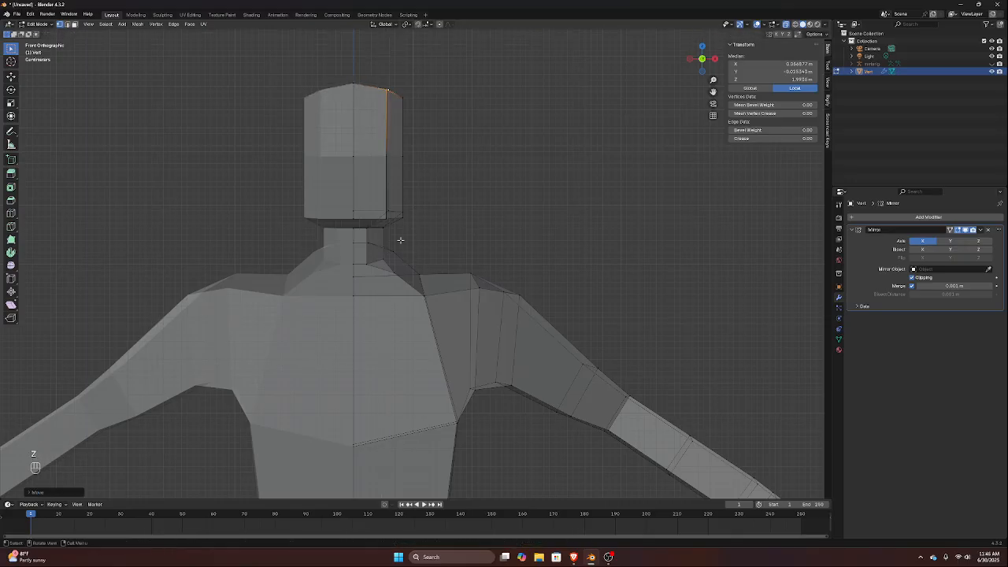
Select the lower side edge of the head at the jaw and raise it about 0.015 m along the Z axis
{"action": "scroll", "coordinate": [401, 236], "scroll_direction": "up", "scroll_amount": 2}
{"action": "middle_click_drag", "start_coordinate": [401, 232], "coordinate": [343, 226]}
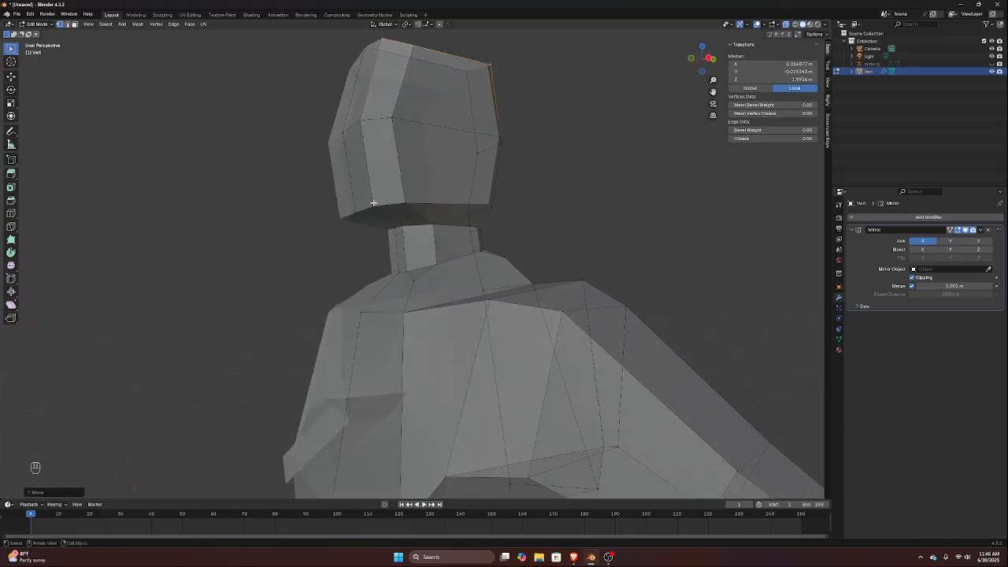
{"action": "left_click", "coordinate": [406, 203]}
{"action": "left_click", "coordinate": [485, 208], "text": "shift"}
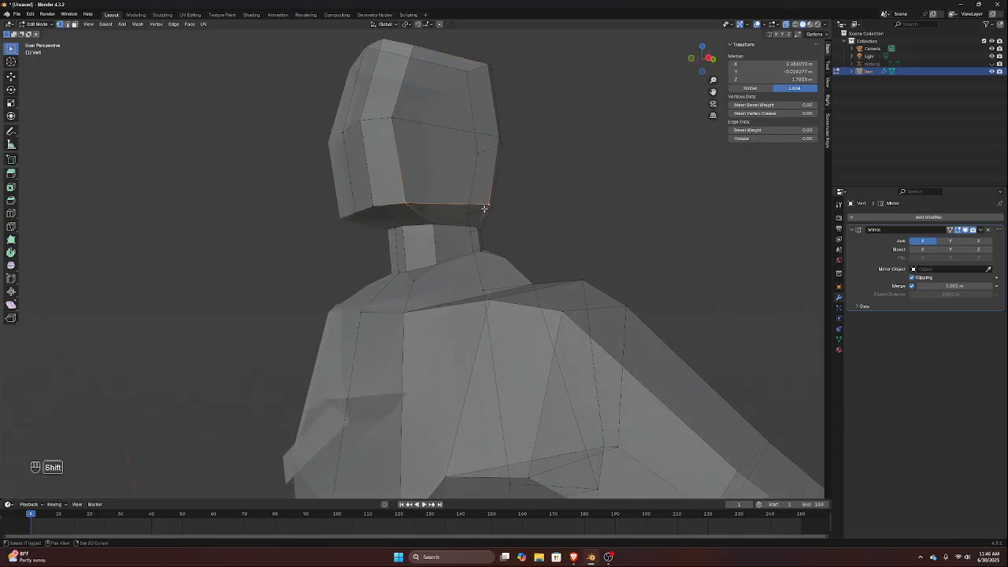
{"action": "key", "text": "g"}
{"action": "key", "text": "z"}
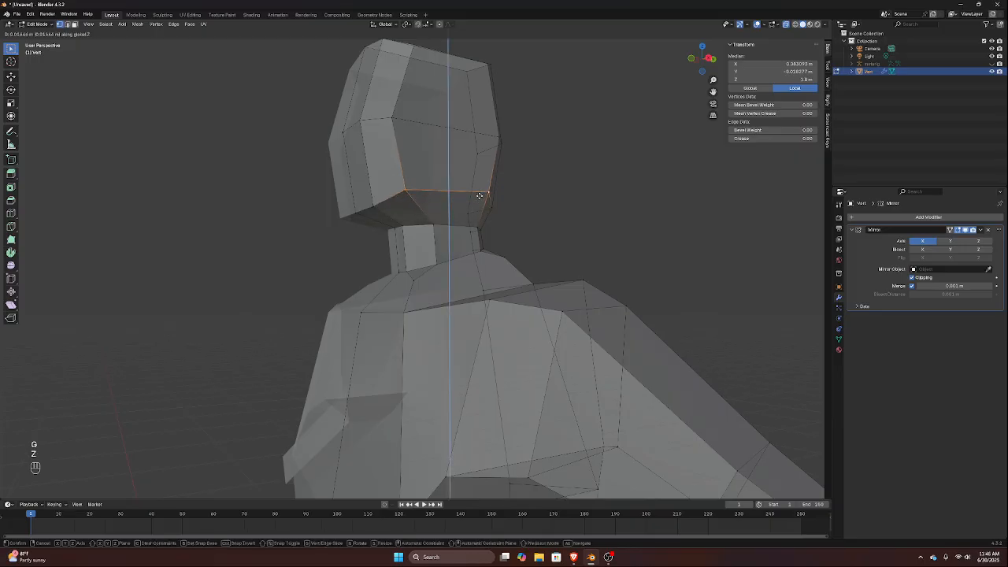
{"action": "left_click", "coordinate": [479, 196]}
Move the jaw side edge inward about 0.009 m along the X axis to narrow the lower head
{"action": "mouse_move", "coordinate": [481, 198]}
{"action": "middle_mouse_down"}
{"action": "mouse_move", "coordinate": [450, 214]}
{"action": "mouse_move", "coordinate": [489, 214]}
{"action": "middle_mouse_up"}
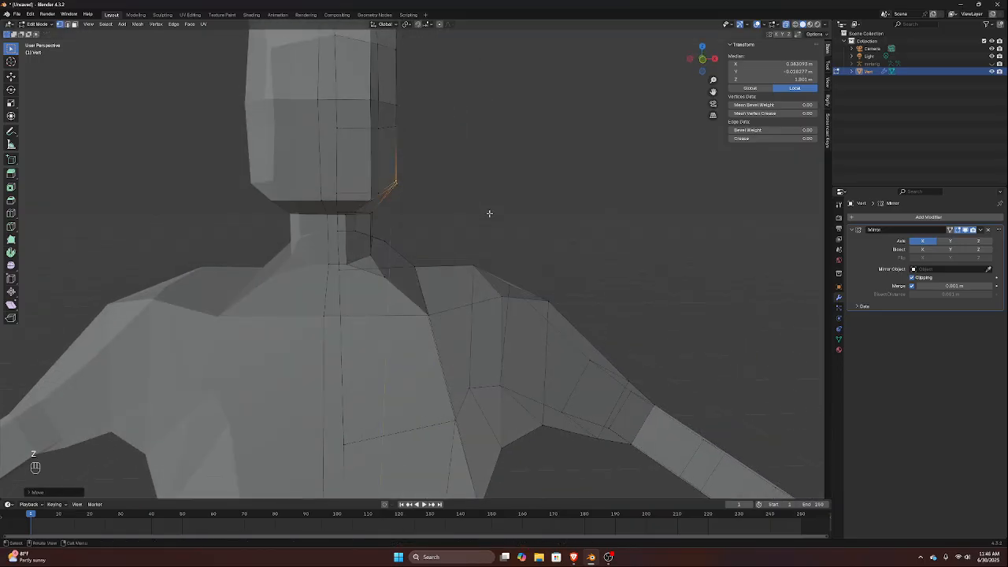
{"action": "key", "text": "KP_1"}
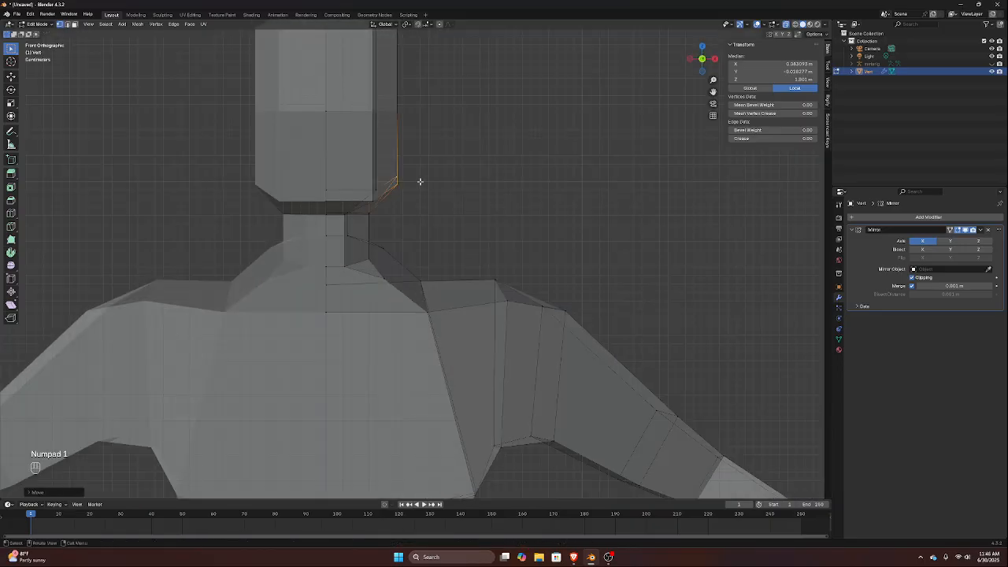
{"action": "key", "text": "g"}
{"action": "key", "text": "x"}
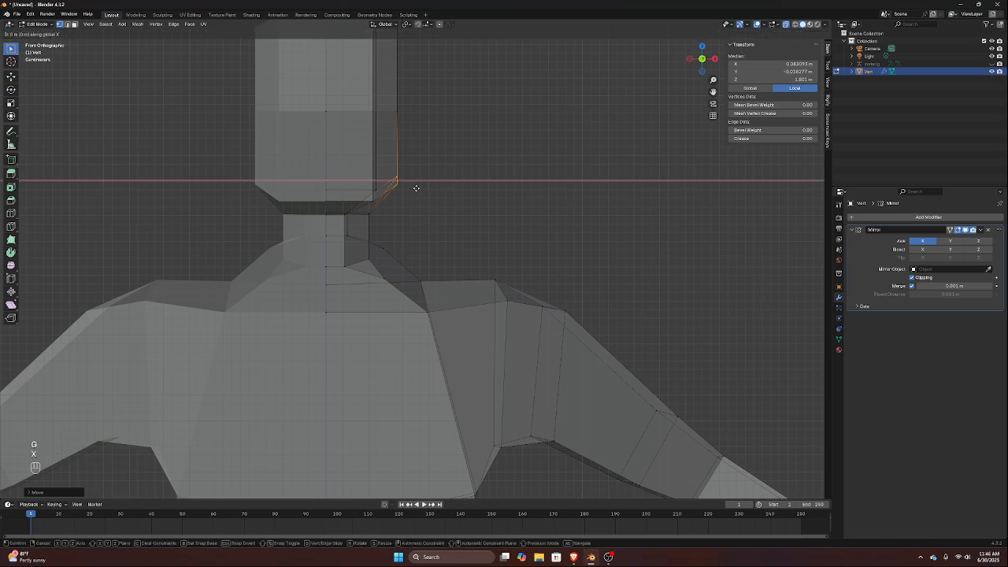
{"action": "left_click", "coordinate": [409, 188]}
{"action": "scroll", "coordinate": [409, 187], "scroll_direction": "down", "scroll_amount": 3}
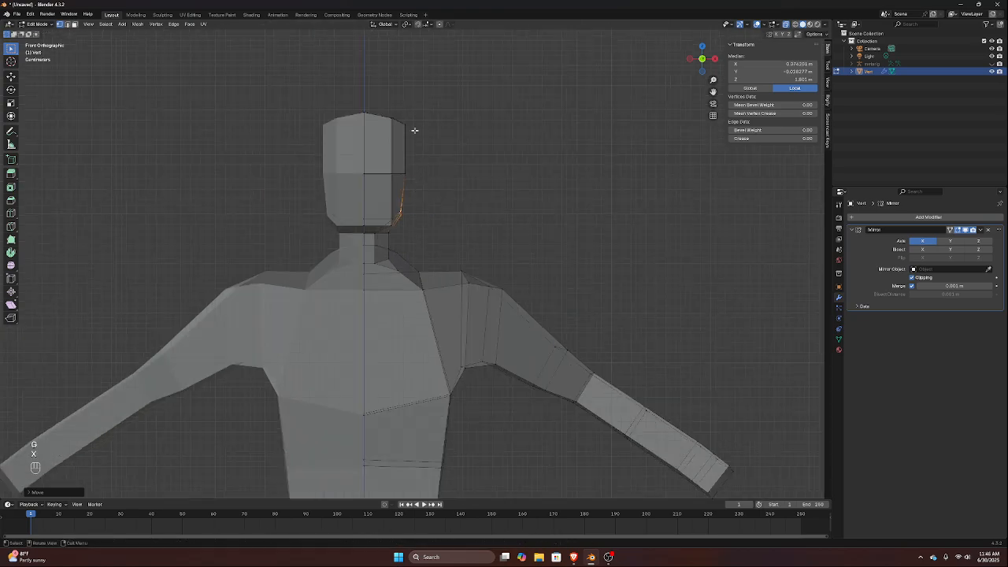
Examine the figure from the front and side in Object Mode, and return to Edit Mode to check the full body's topology
{"action": "scroll", "coordinate": [524, 198], "scroll_direction": "down", "scroll_amount": 3}
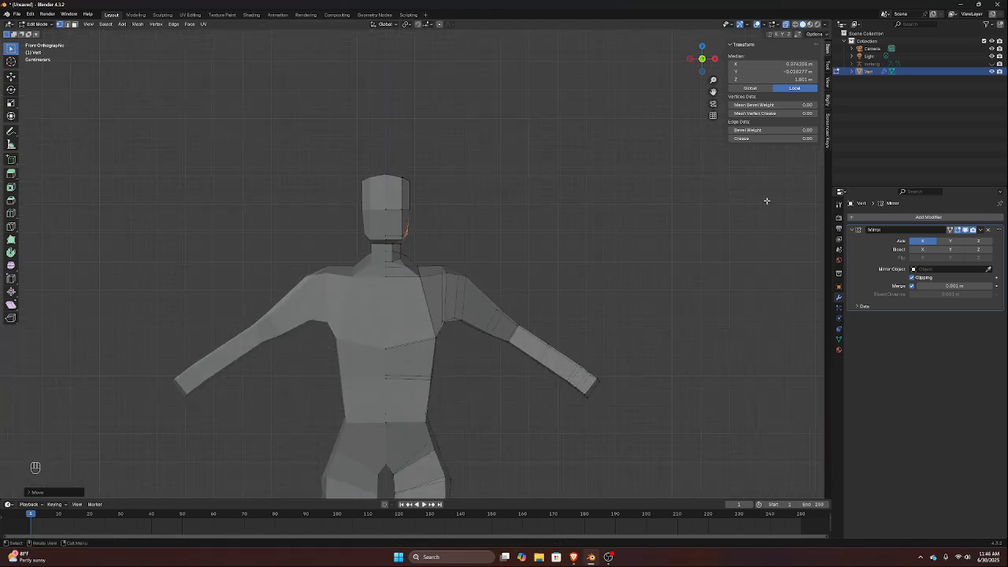
{"action": "key", "text": "Tab"}
{"action": "middle_click_drag", "start_coordinate": [623, 186], "coordinate": [646, 204]}
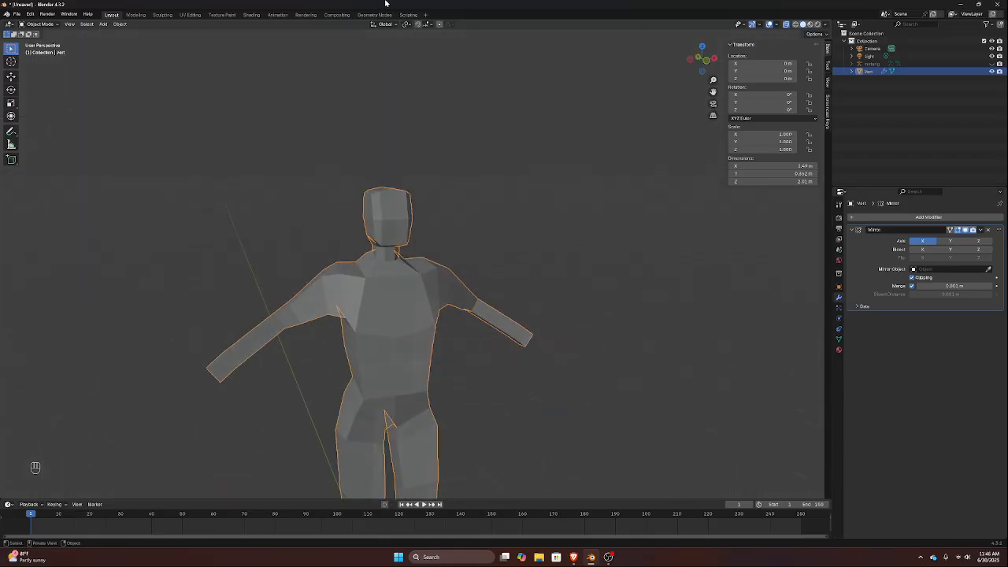
{"action": "scroll", "coordinate": [374, 512], "scroll_direction": "up", "scroll_amount": 1}
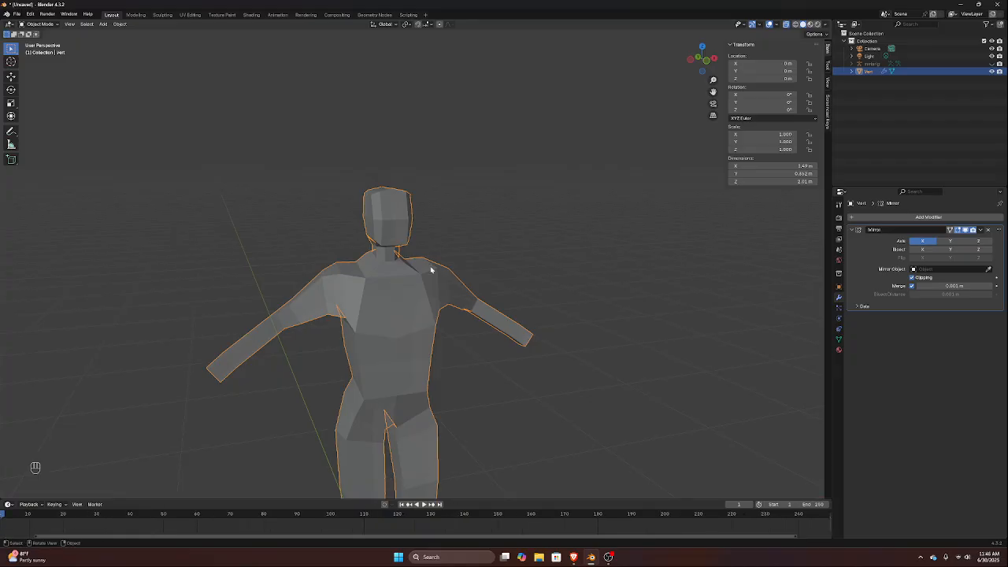
{"action": "scroll", "coordinate": [460, 216], "scroll_direction": "up", "scroll_amount": 5}
{"action": "middle_click_drag", "start_coordinate": [443, 221], "coordinate": [378, 241]}
{"action": "scroll", "coordinate": [429, 371], "scroll_direction": "down", "scroll_amount": 4}
{"action": "scroll", "coordinate": [430, 370], "scroll_direction": "down", "scroll_amount": 1}
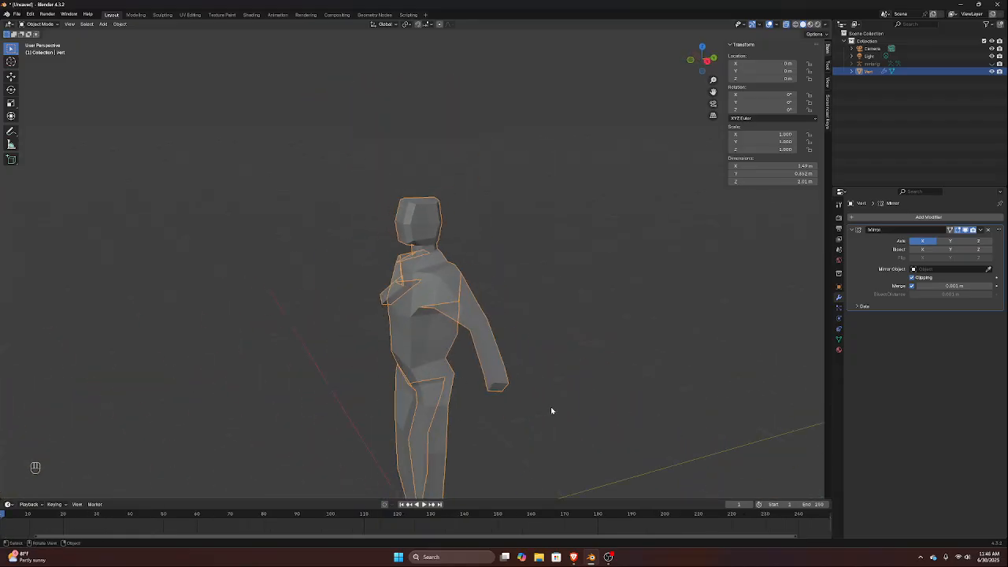
{"action": "key", "text": "Tab"}
{"action": "scroll", "coordinate": [499, 383], "scroll_direction": "up", "scroll_amount": 2}
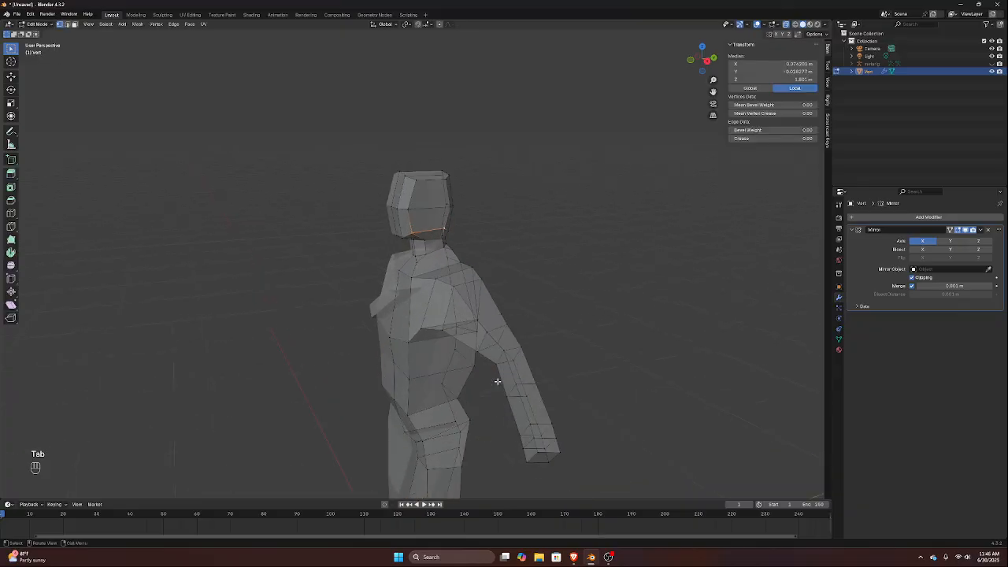
{"action": "middle_click_drag", "start_coordinate": [522, 384], "coordinate": [379, 345]}
{"action": "scroll", "coordinate": [523, 392], "scroll_direction": "down", "scroll_amount": 4}
{"action": "key", "text": "alt"}
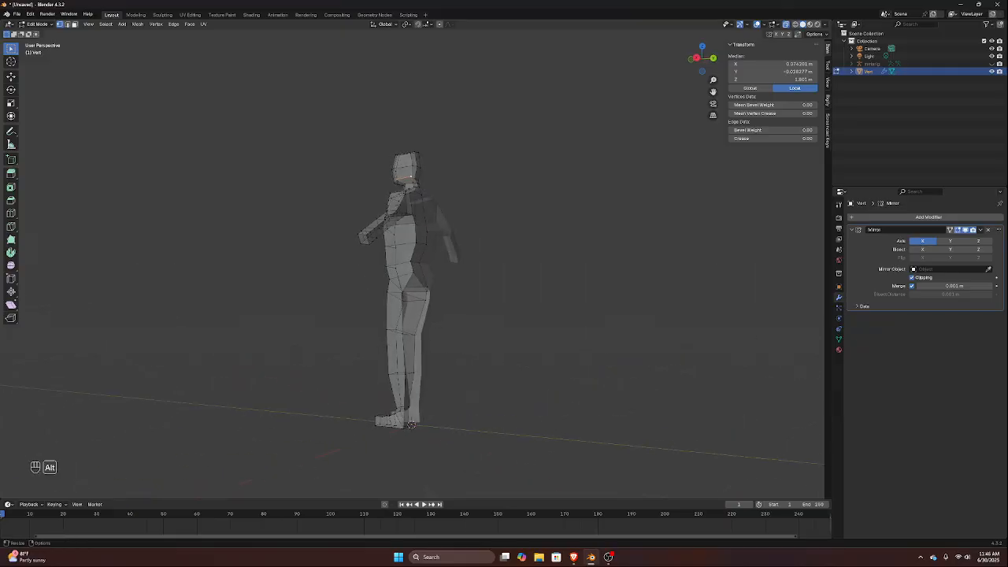
{"action": "key", "text": "alt+Tab"}
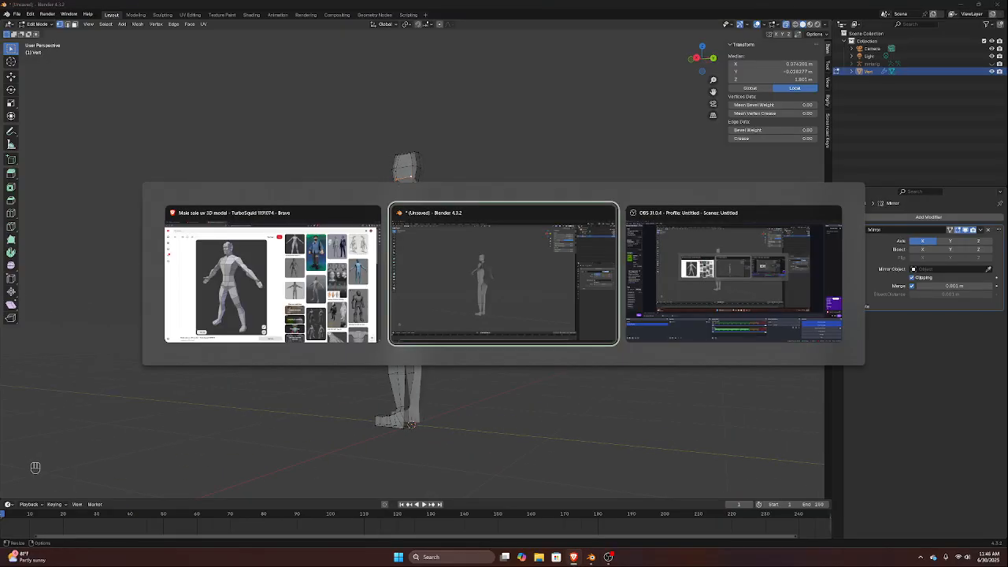
{"action": "key", "text": "alt+Tab"}
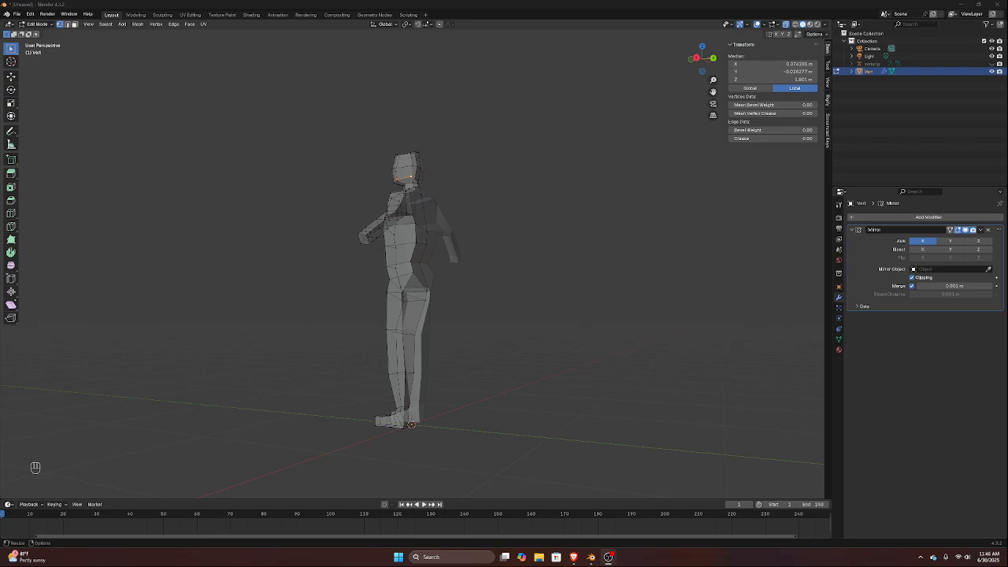